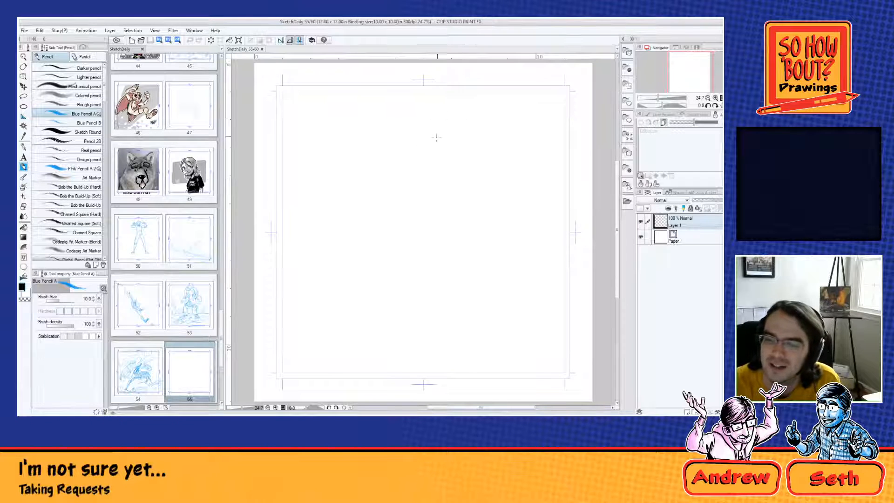
Step: Rough out a crouching figure's head, torso, outstretched arm and bent leg in blue pencil near the upper middle of the page
{"action": "mouse_move", "coordinate": [436, 136]}
{"action": "left_mouse_down"}
{"action": "mouse_move", "coordinate": [404, 122]}
{"action": "mouse_move", "coordinate": [421, 99]}
{"action": "mouse_move", "coordinate": [436, 100]}
{"action": "mouse_move", "coordinate": [444, 126]}
{"action": "mouse_move", "coordinate": [439, 95]}
{"action": "mouse_move", "coordinate": [413, 117]}
{"action": "mouse_move", "coordinate": [416, 139]}
{"action": "mouse_move", "coordinate": [452, 120]}
{"action": "mouse_move", "coordinate": [417, 136]}
{"action": "left_mouse_up"}
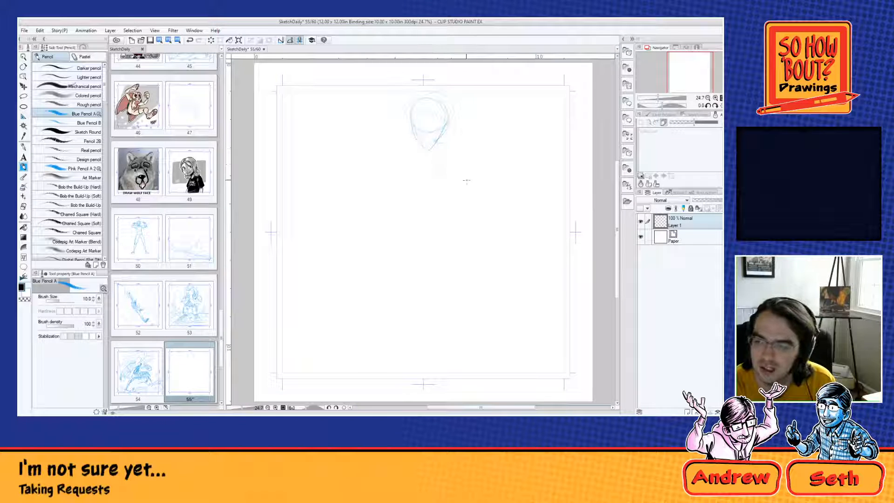
{"action": "left_click_drag", "start_coordinate": [455, 122], "coordinate": [475, 166]}
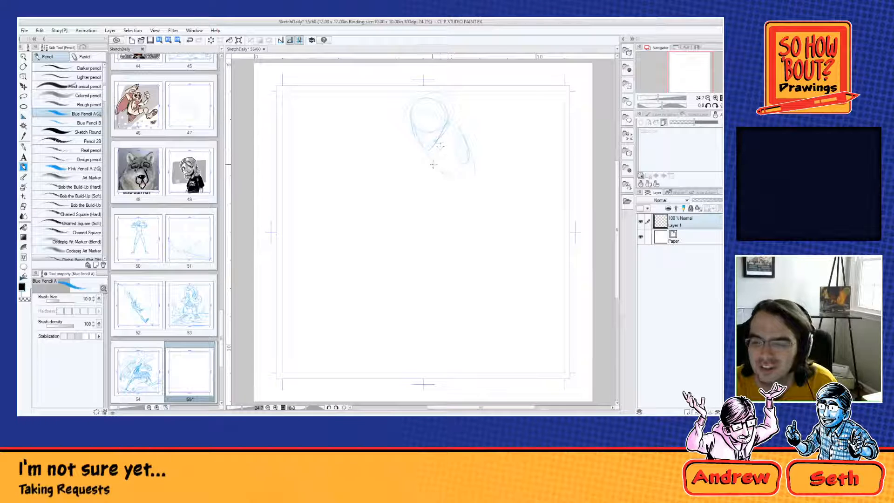
{"action": "mouse_move", "coordinate": [432, 165]}
{"action": "left_mouse_down"}
{"action": "mouse_move", "coordinate": [451, 202]}
{"action": "mouse_move", "coordinate": [431, 162]}
{"action": "mouse_move", "coordinate": [449, 194]}
{"action": "mouse_move", "coordinate": [473, 173]}
{"action": "mouse_move", "coordinate": [468, 180]}
{"action": "mouse_move", "coordinate": [466, 158]}
{"action": "mouse_move", "coordinate": [460, 197]}
{"action": "left_mouse_up"}
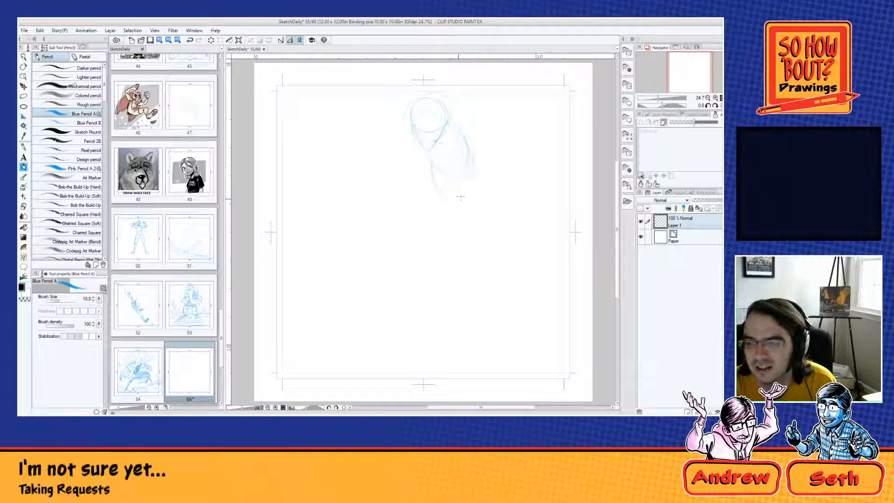
{"action": "left_click_drag", "start_coordinate": [474, 163], "coordinate": [464, 194]}
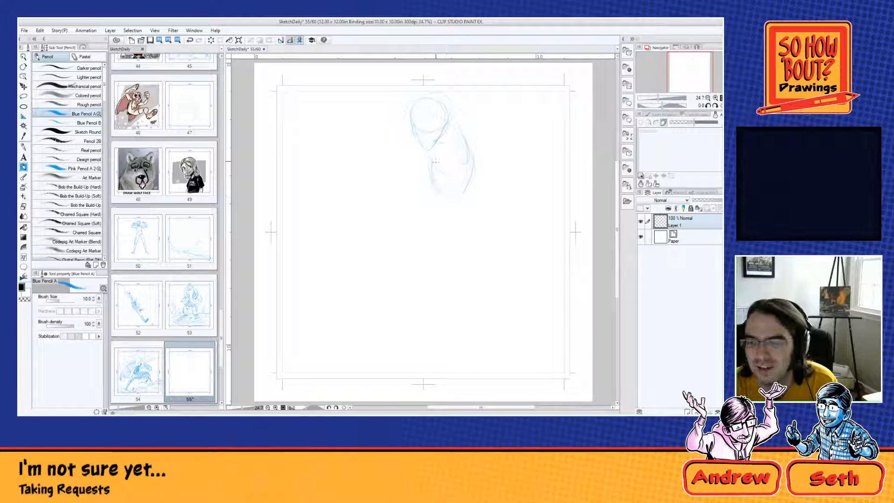
{"action": "left_click_drag", "start_coordinate": [429, 160], "coordinate": [447, 197]}
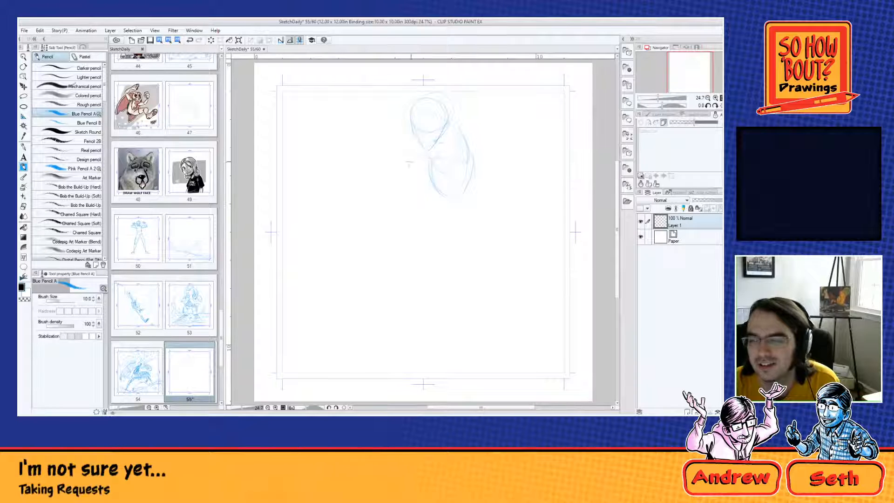
{"action": "left_click_drag", "start_coordinate": [466, 162], "coordinate": [400, 150]}
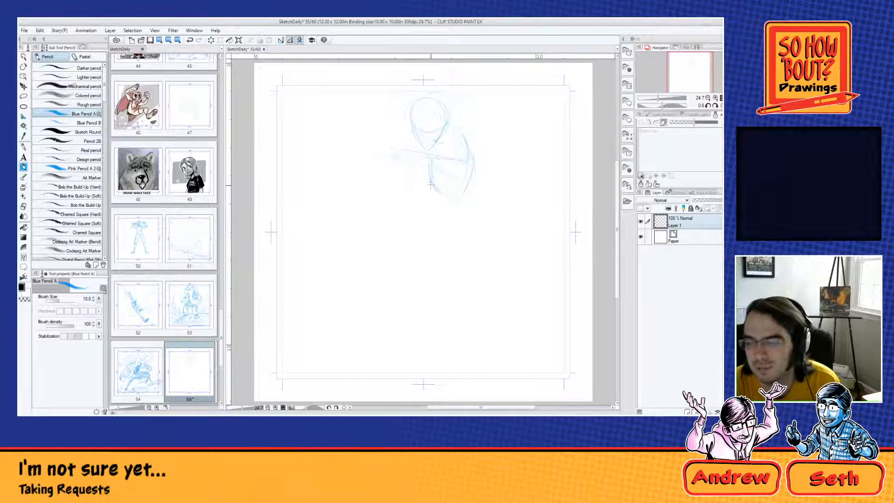
{"action": "left_click_drag", "start_coordinate": [465, 174], "coordinate": [409, 252]}
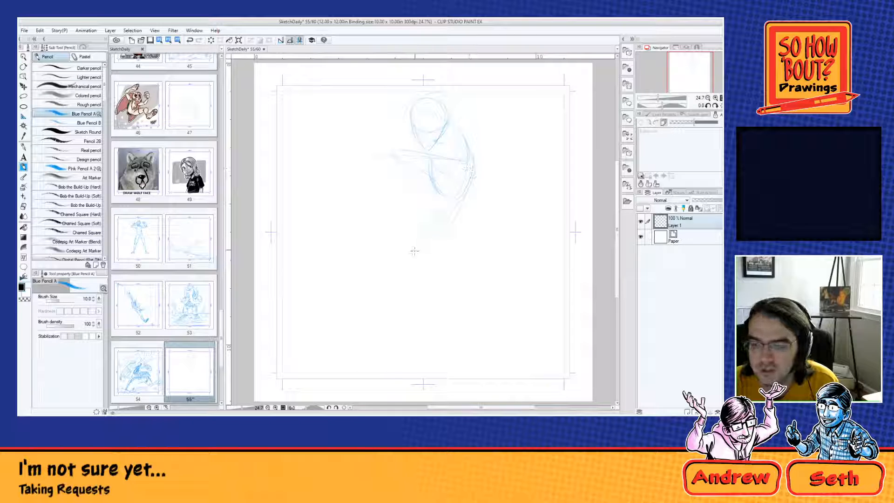
{"action": "mouse_move", "coordinate": [467, 193]}
{"action": "left_mouse_down"}
{"action": "mouse_move", "coordinate": [417, 256]}
{"action": "mouse_move", "coordinate": [420, 236]}
{"action": "mouse_move", "coordinate": [405, 247]}
{"action": "mouse_move", "coordinate": [418, 233]}
{"action": "mouse_move", "coordinate": [445, 248]}
{"action": "mouse_move", "coordinate": [430, 245]}
{"action": "mouse_move", "coordinate": [449, 258]}
{"action": "mouse_move", "coordinate": [451, 279]}
{"action": "left_mouse_up"}
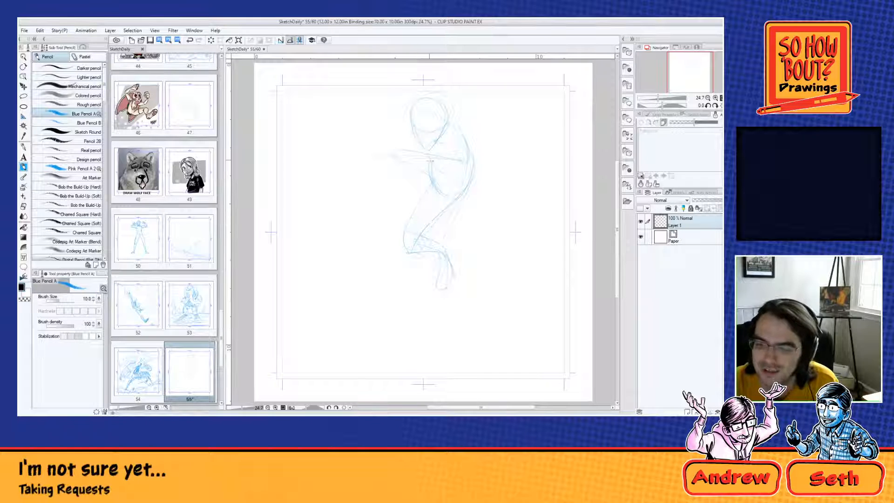
Step: Sketch the figure's hands, second arm, eye line and thigh contour, and clear the whole drawing from the layer
{"action": "mouse_move", "coordinate": [394, 161]}
{"action": "left_mouse_down"}
{"action": "mouse_move", "coordinate": [410, 188]}
{"action": "mouse_move", "coordinate": [385, 181]}
{"action": "left_mouse_up"}
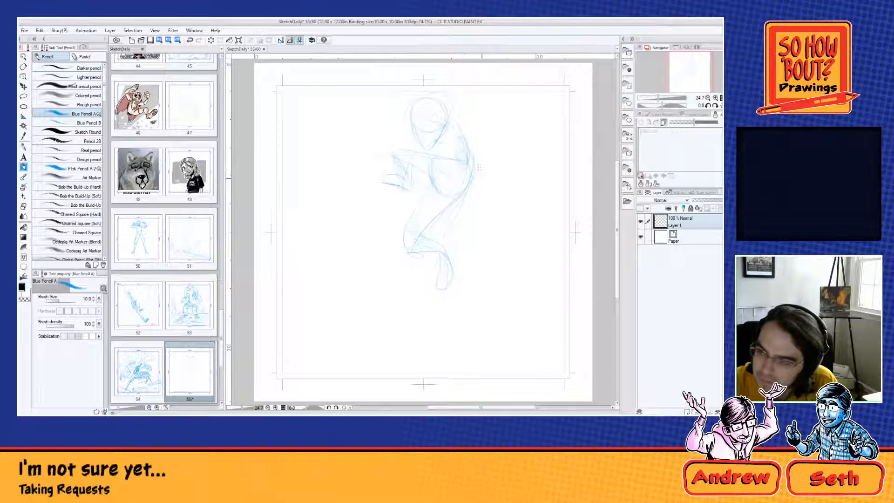
{"action": "left_click_drag", "start_coordinate": [477, 197], "coordinate": [470, 200]}
{"action": "mouse_move", "coordinate": [461, 138]}
{"action": "left_mouse_down"}
{"action": "mouse_move", "coordinate": [476, 177]}
{"action": "mouse_move", "coordinate": [452, 184]}
{"action": "left_mouse_up"}
{"action": "left_click_drag", "start_coordinate": [464, 191], "coordinate": [460, 214]}
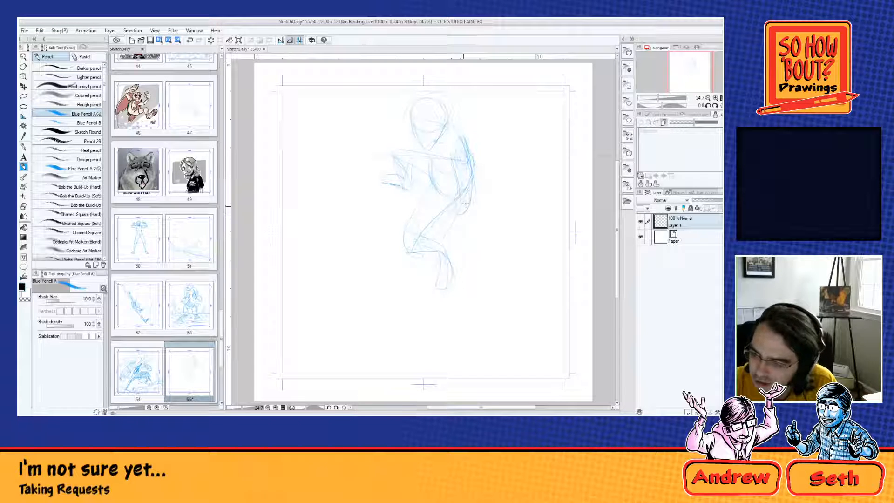
{"action": "left_click_drag", "start_coordinate": [441, 221], "coordinate": [440, 231]}
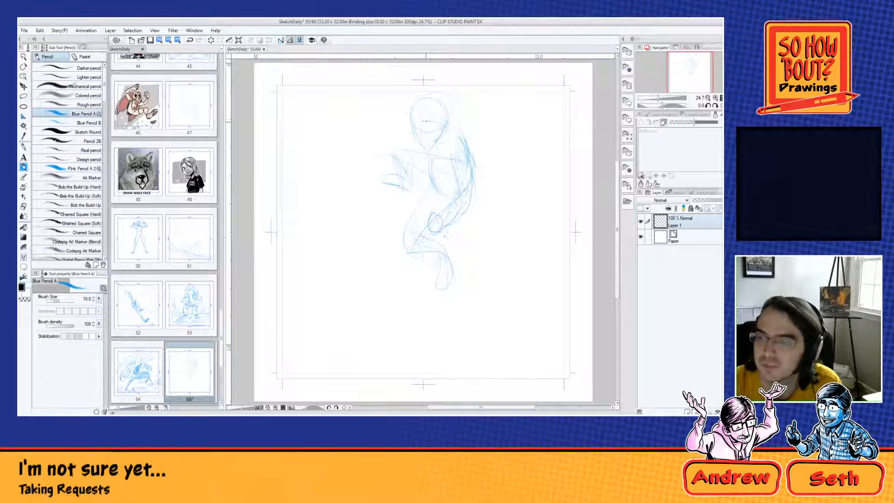
{"action": "left_click_drag", "start_coordinate": [408, 117], "coordinate": [447, 123]}
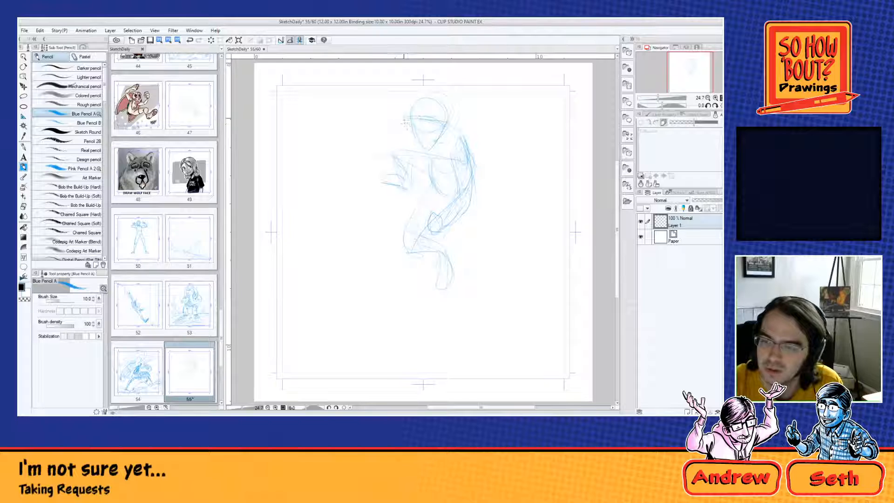
{"action": "left_click_drag", "start_coordinate": [393, 125], "coordinate": [396, 146]}
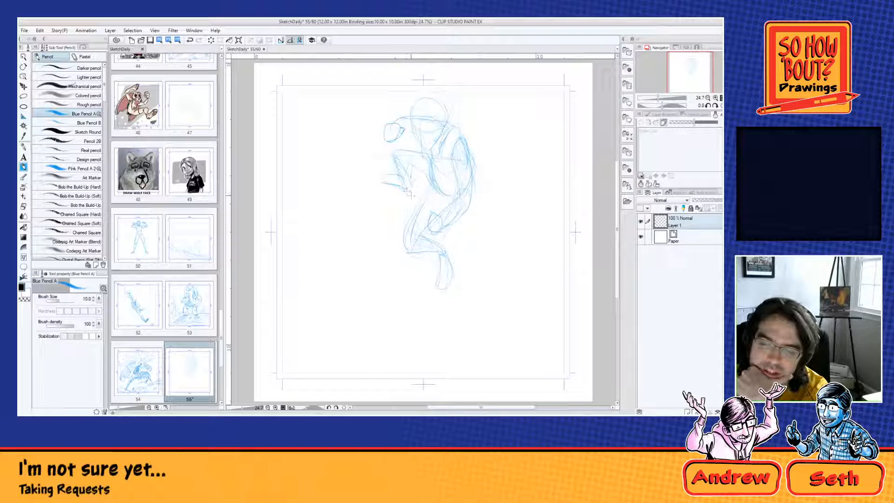
{"action": "mouse_move", "coordinate": [406, 188]}
{"action": "left_mouse_down"}
{"action": "mouse_move", "coordinate": [433, 185]}
{"action": "mouse_move", "coordinate": [409, 254]}
{"action": "left_mouse_up"}
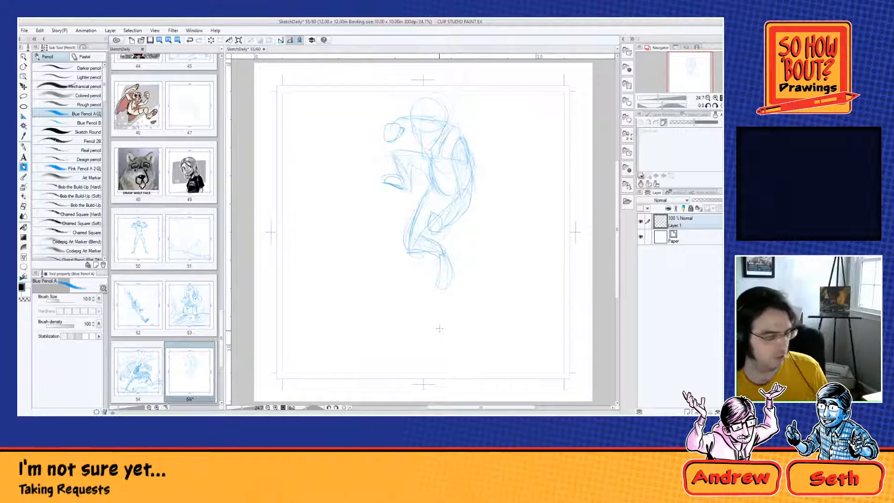
{"action": "key", "text": "Delete"}
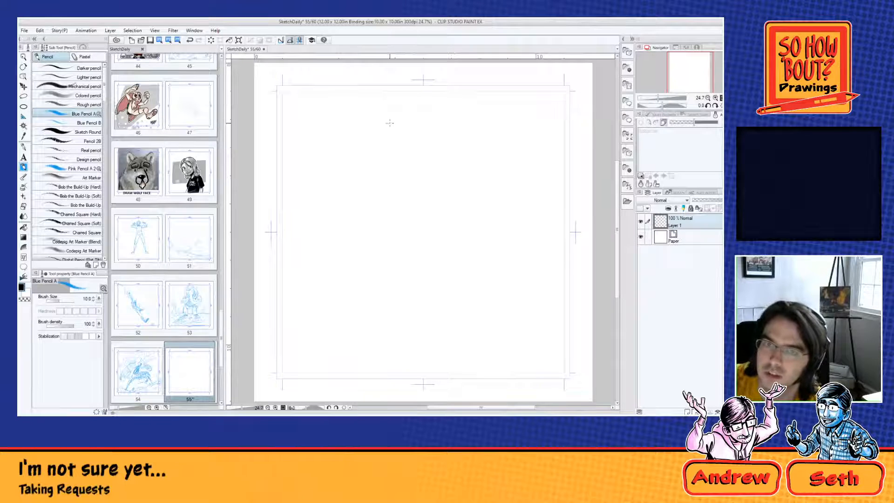
Step: Block in a standing figure with boxy torso, pelvis, one hanging arm and one raised arm, and clear the layer
{"action": "mouse_move", "coordinate": [389, 99]}
{"action": "left_mouse_down"}
{"action": "mouse_move", "coordinate": [395, 122]}
{"action": "mouse_move", "coordinate": [403, 112]}
{"action": "mouse_move", "coordinate": [396, 141]}
{"action": "mouse_move", "coordinate": [431, 122]}
{"action": "mouse_move", "coordinate": [374, 153]}
{"action": "mouse_move", "coordinate": [413, 127]}
{"action": "mouse_move", "coordinate": [383, 174]}
{"action": "mouse_move", "coordinate": [386, 204]}
{"action": "mouse_move", "coordinate": [398, 180]}
{"action": "mouse_move", "coordinate": [398, 199]}
{"action": "mouse_move", "coordinate": [397, 191]}
{"action": "mouse_move", "coordinate": [388, 203]}
{"action": "mouse_move", "coordinate": [377, 196]}
{"action": "mouse_move", "coordinate": [399, 197]}
{"action": "mouse_move", "coordinate": [383, 215]}
{"action": "mouse_move", "coordinate": [417, 208]}
{"action": "mouse_move", "coordinate": [396, 226]}
{"action": "mouse_move", "coordinate": [414, 225]}
{"action": "mouse_move", "coordinate": [377, 222]}
{"action": "left_mouse_up"}
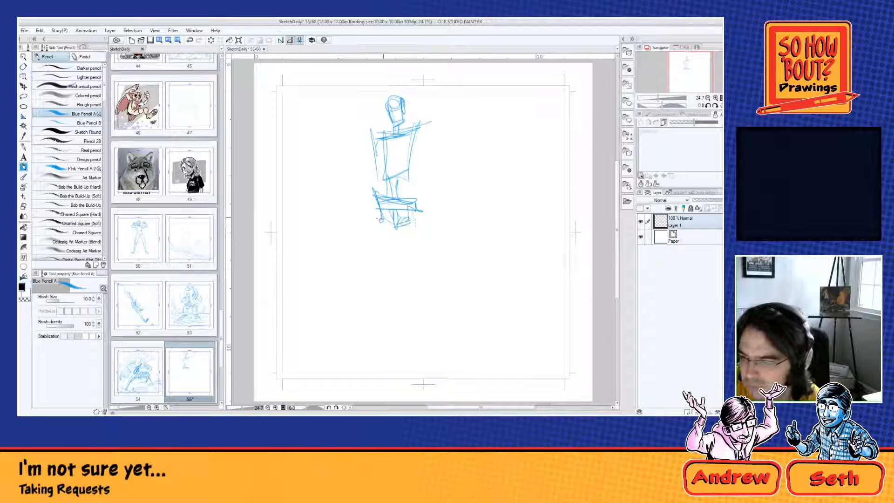
{"action": "mouse_move", "coordinate": [417, 158]}
{"action": "left_mouse_down"}
{"action": "mouse_move", "coordinate": [418, 127]}
{"action": "mouse_move", "coordinate": [442, 210]}
{"action": "left_mouse_up"}
{"action": "mouse_move", "coordinate": [421, 135]}
{"action": "left_mouse_down"}
{"action": "mouse_move", "coordinate": [438, 209]}
{"action": "mouse_move", "coordinate": [428, 207]}
{"action": "mouse_move", "coordinate": [445, 249]}
{"action": "left_mouse_up"}
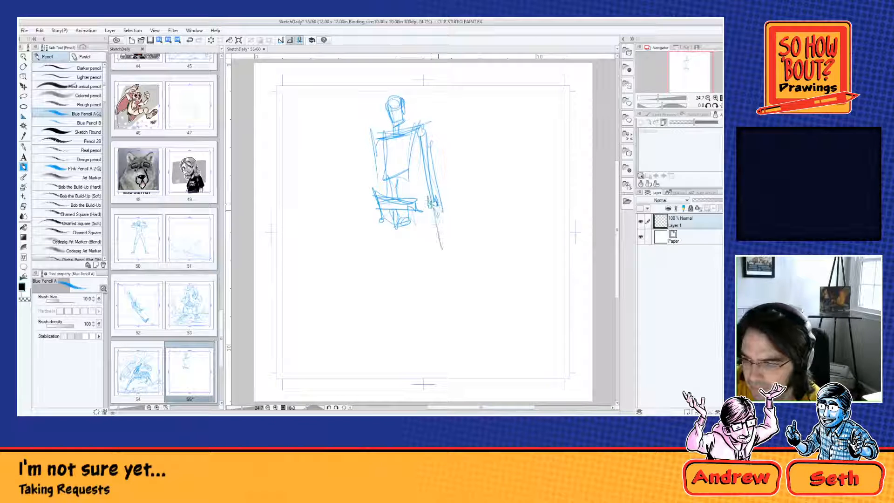
{"action": "mouse_move", "coordinate": [435, 200]}
{"action": "left_mouse_down"}
{"action": "mouse_move", "coordinate": [444, 268]}
{"action": "mouse_move", "coordinate": [436, 281]}
{"action": "left_mouse_up"}
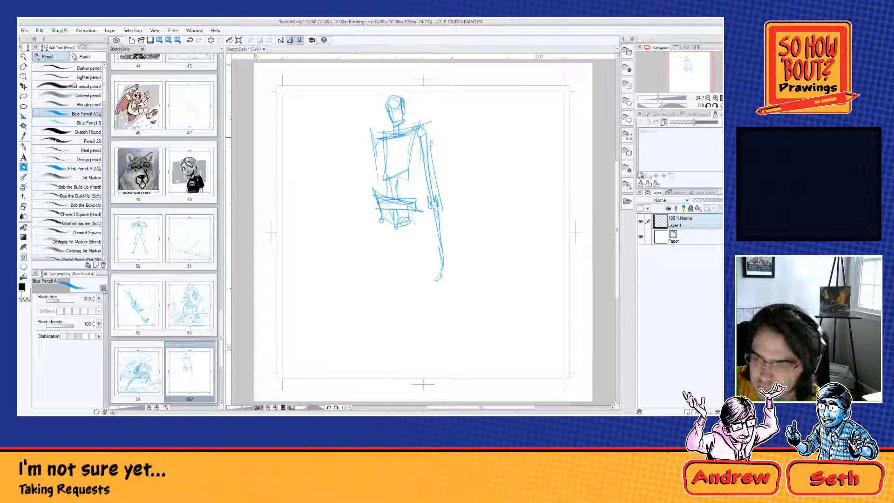
{"action": "mouse_move", "coordinate": [367, 140]}
{"action": "left_mouse_down"}
{"action": "mouse_move", "coordinate": [359, 115]}
{"action": "mouse_move", "coordinate": [353, 153]}
{"action": "left_mouse_up"}
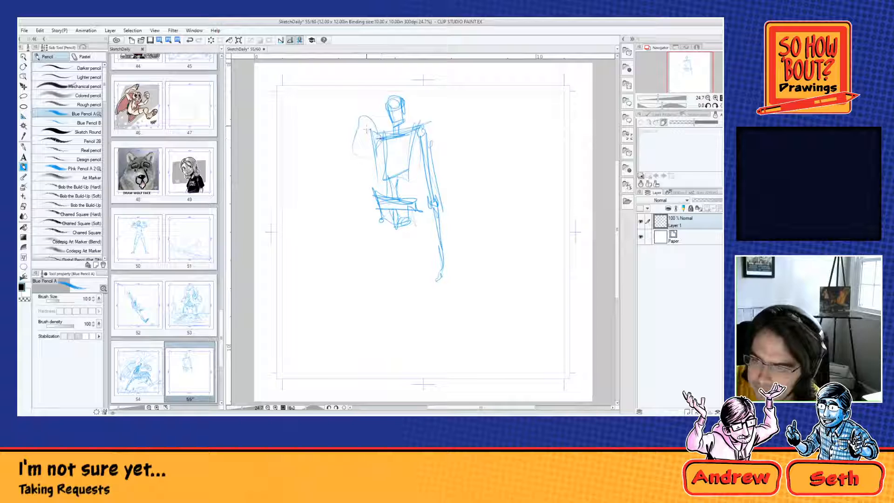
{"action": "mouse_move", "coordinate": [367, 115]}
{"action": "left_mouse_down"}
{"action": "mouse_move", "coordinate": [376, 163]}
{"action": "mouse_move", "coordinate": [364, 103]}
{"action": "mouse_move", "coordinate": [377, 113]}
{"action": "mouse_move", "coordinate": [381, 150]}
{"action": "mouse_move", "coordinate": [376, 166]}
{"action": "mouse_move", "coordinate": [363, 111]}
{"action": "mouse_move", "coordinate": [369, 174]}
{"action": "left_mouse_up"}
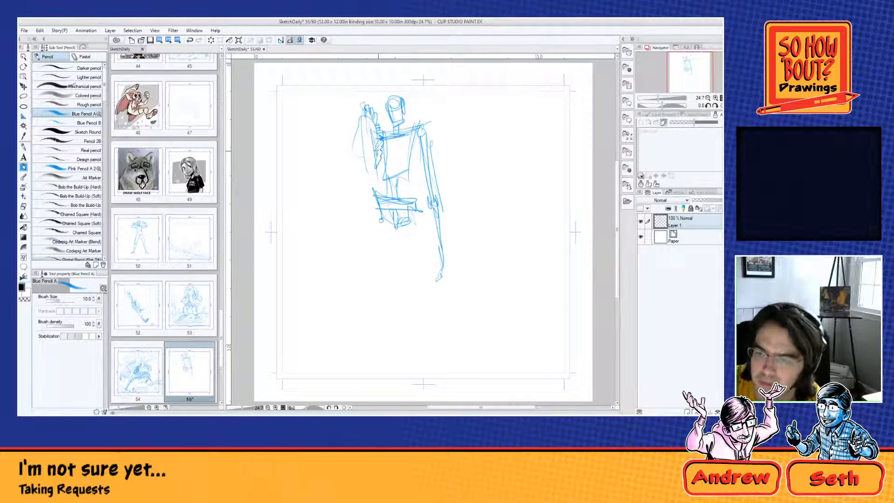
{"action": "key", "text": "Delete"}
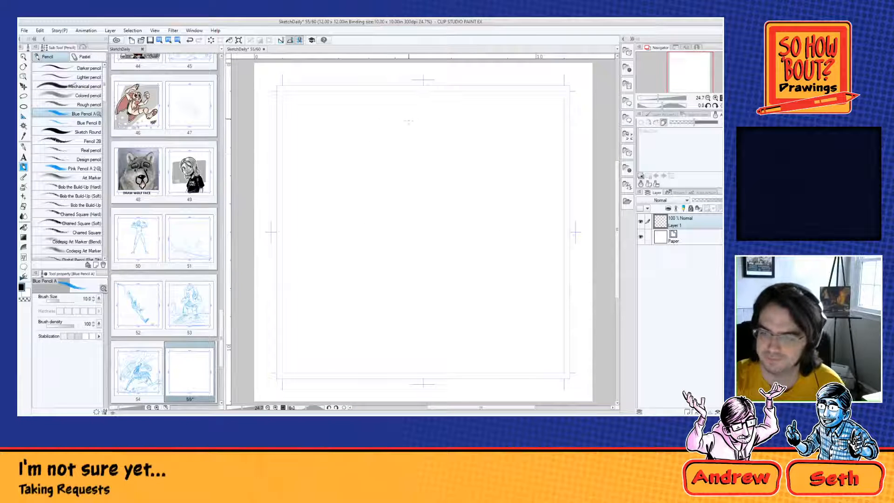
Step: Construct a large head with a cranium circle, tapered jaw, one ear, a vertical centre line and a curved brow line
{"action": "mouse_move", "coordinate": [409, 122]}
{"action": "left_mouse_down"}
{"action": "mouse_move", "coordinate": [414, 177]}
{"action": "mouse_move", "coordinate": [431, 169]}
{"action": "mouse_move", "coordinate": [393, 201]}
{"action": "mouse_move", "coordinate": [366, 186]}
{"action": "mouse_move", "coordinate": [363, 145]}
{"action": "mouse_move", "coordinate": [390, 126]}
{"action": "mouse_move", "coordinate": [372, 215]}
{"action": "mouse_move", "coordinate": [394, 256]}
{"action": "left_mouse_up"}
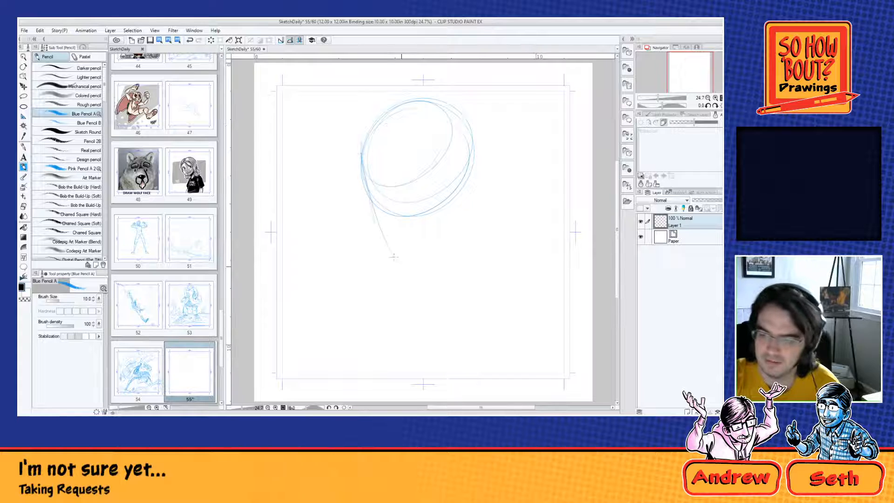
{"action": "mouse_move", "coordinate": [472, 136]}
{"action": "left_mouse_down"}
{"action": "mouse_move", "coordinate": [437, 268]}
{"action": "mouse_move", "coordinate": [470, 178]}
{"action": "mouse_move", "coordinate": [463, 218]}
{"action": "left_mouse_up"}
{"action": "left_click_drag", "start_coordinate": [366, 191], "coordinate": [386, 221]}
{"action": "left_click_drag", "start_coordinate": [414, 111], "coordinate": [428, 274]}
{"action": "left_click_drag", "start_coordinate": [414, 205], "coordinate": [416, 253]}
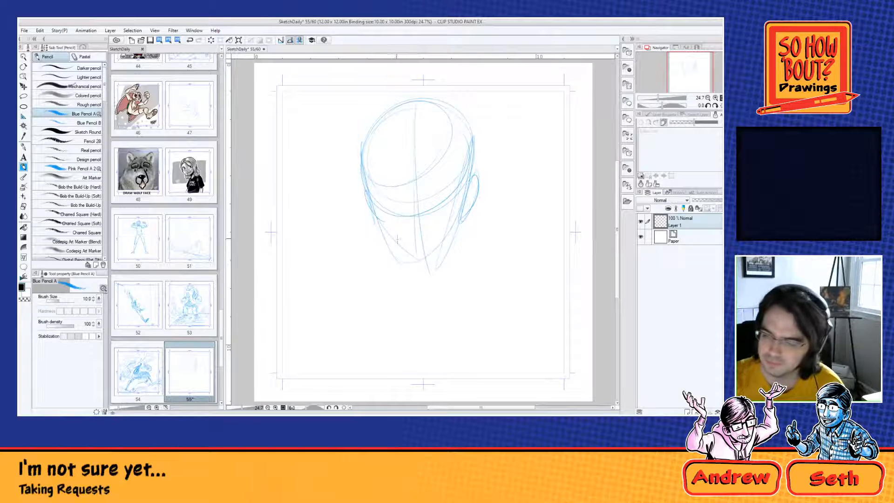
{"action": "left_click_drag", "start_coordinate": [472, 190], "coordinate": [376, 201]}
{"action": "left_click_drag", "start_coordinate": [452, 230], "coordinate": [441, 293]}
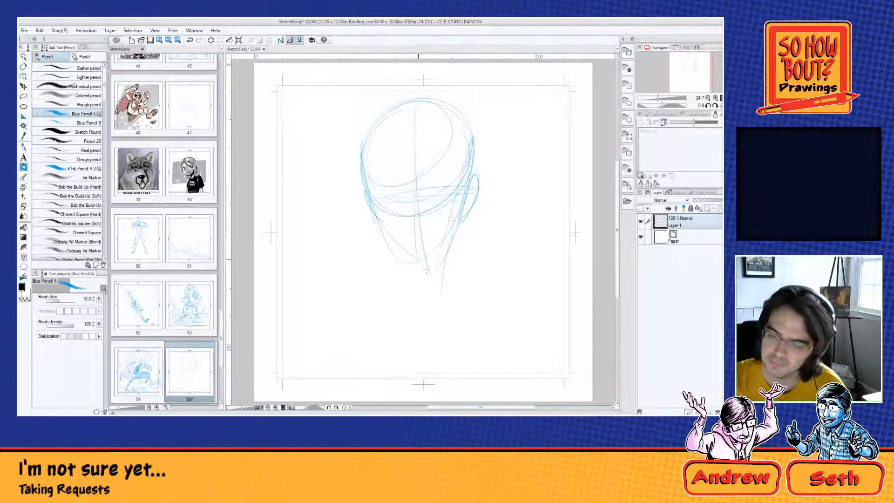
Step: Sketch the neck and sloping shoulders below the head, and add the second ear and a nose mark
{"action": "mouse_move", "coordinate": [380, 218]}
{"action": "left_mouse_down"}
{"action": "mouse_move", "coordinate": [398, 261]}
{"action": "mouse_move", "coordinate": [402, 302]}
{"action": "left_mouse_up"}
{"action": "mouse_move", "coordinate": [451, 239]}
{"action": "left_mouse_down"}
{"action": "mouse_move", "coordinate": [445, 262]}
{"action": "mouse_move", "coordinate": [395, 283]}
{"action": "mouse_move", "coordinate": [390, 305]}
{"action": "left_mouse_up"}
{"action": "left_click_drag", "start_coordinate": [445, 280], "coordinate": [480, 336]}
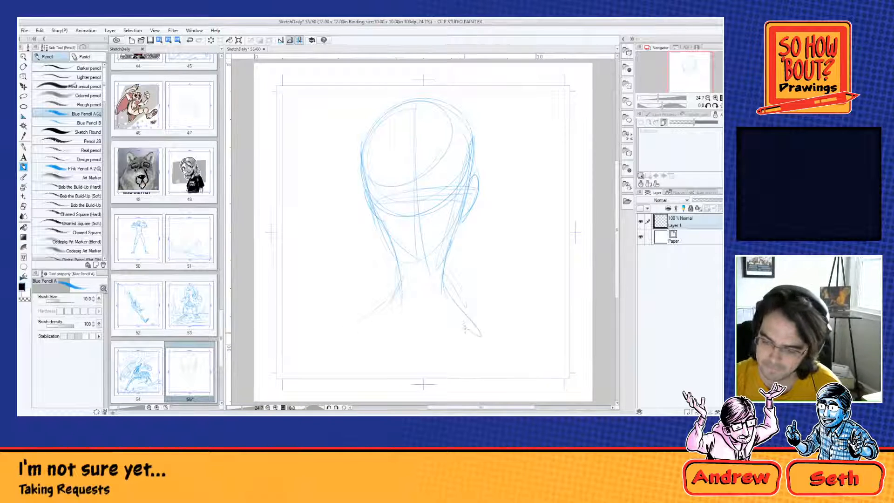
{"action": "left_click_drag", "start_coordinate": [395, 279], "coordinate": [386, 282]}
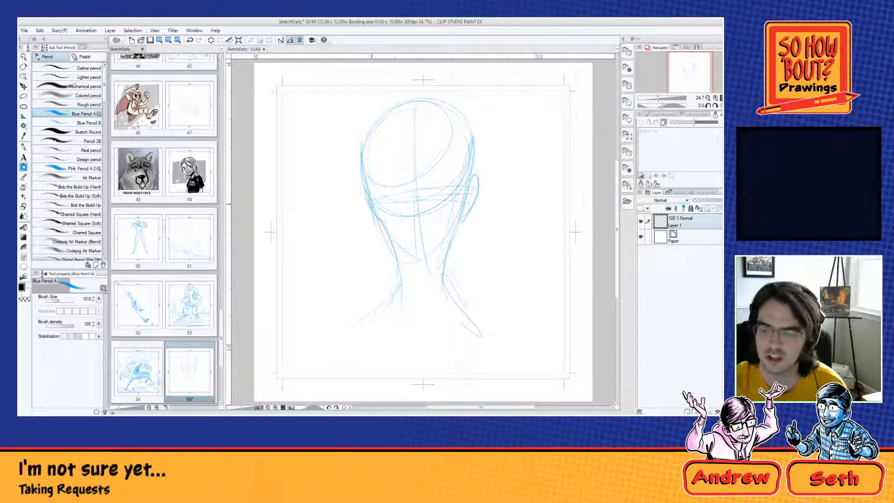
{"action": "mouse_move", "coordinate": [364, 191]}
{"action": "left_mouse_down"}
{"action": "mouse_move", "coordinate": [472, 191]}
{"action": "mouse_move", "coordinate": [473, 179]}
{"action": "mouse_move", "coordinate": [421, 223]}
{"action": "left_mouse_up"}
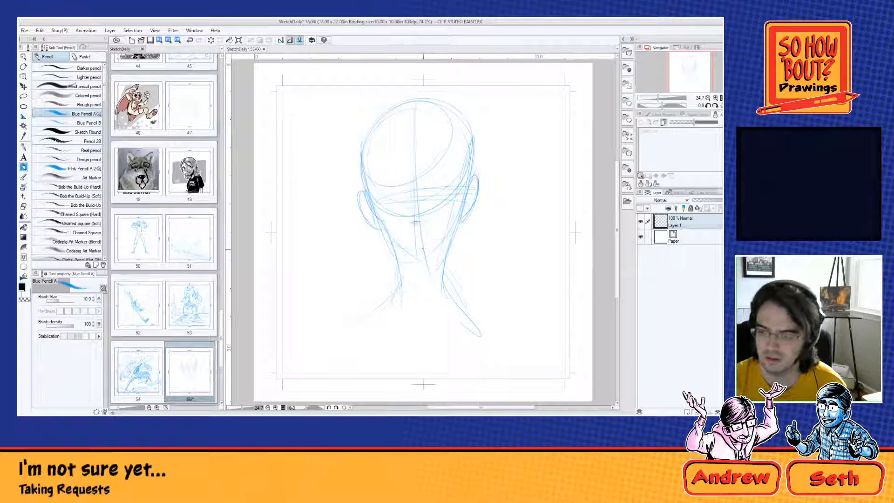
Step: Open page 51, and page 37 with the sketch of the standing figure in a vest beside a giant foot
{"action": "double_click", "coordinate": [190, 238]}
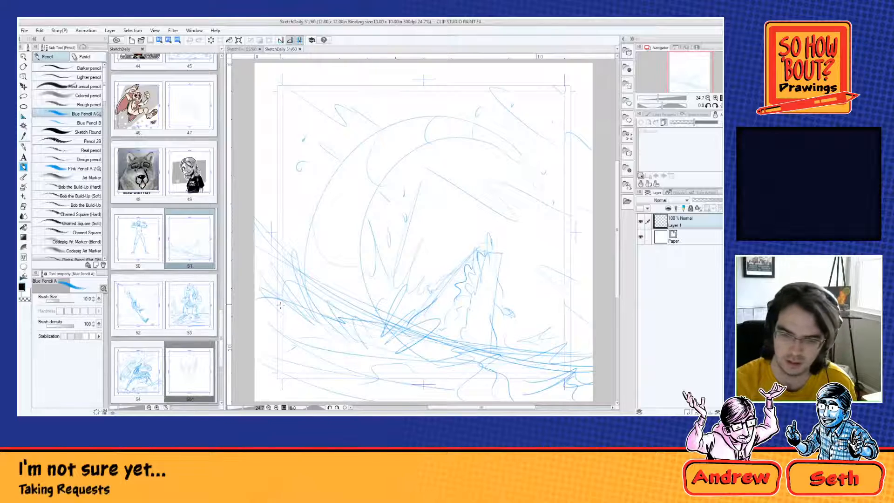
{"action": "mouse_move", "coordinate": [222, 340]}
{"action": "left_mouse_down"}
{"action": "mouse_move", "coordinate": [217, 280]}
{"action": "mouse_move", "coordinate": [219, 360]}
{"action": "mouse_move", "coordinate": [216, 282]}
{"action": "left_mouse_up"}
{"action": "double_click", "coordinate": [197, 135]}
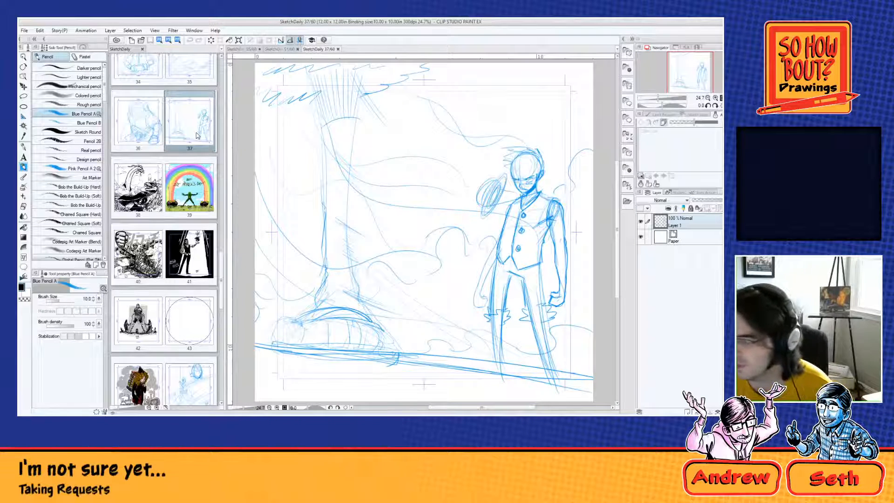
Step: Add a new raster layer above the sketch and lower Layer 1's opacity to 31%
{"action": "left_click", "coordinate": [686, 410]}
{"action": "left_click", "coordinate": [681, 242]}
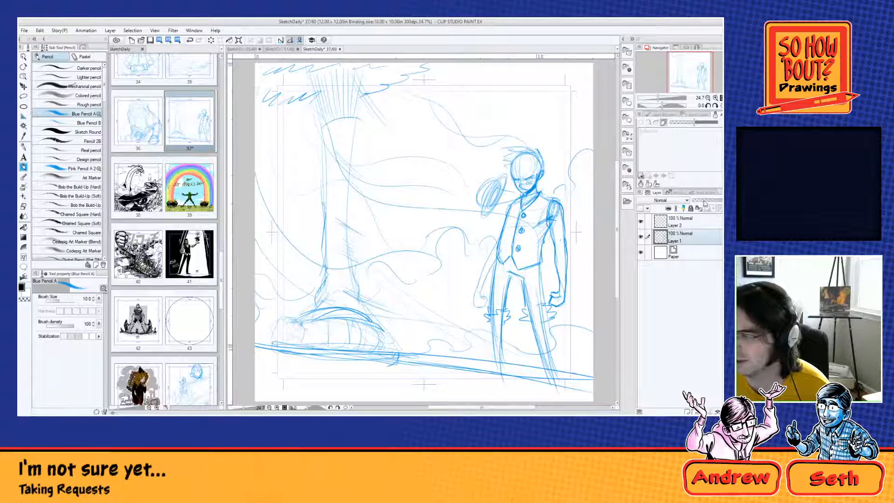
{"action": "left_click", "coordinate": [704, 201]}
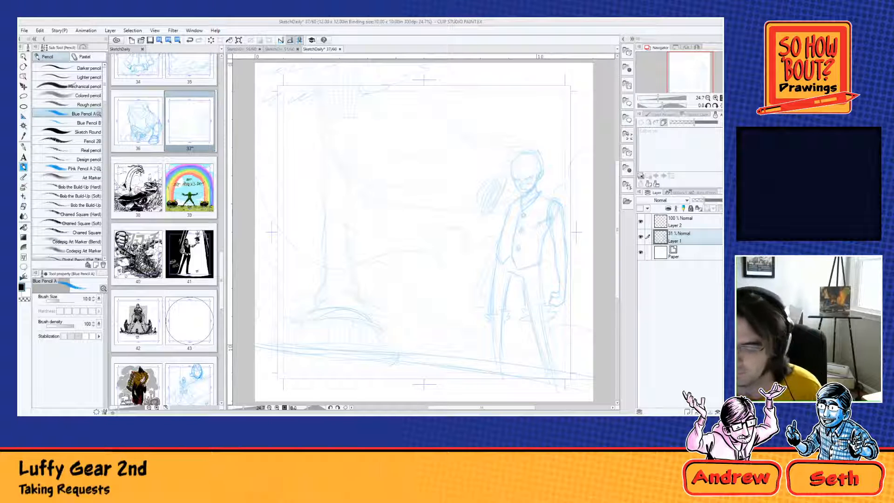
Step: On Layer 2, trace the figure's face contour, ear and back neck line over the faded rough
{"action": "left_click", "coordinate": [682, 221]}
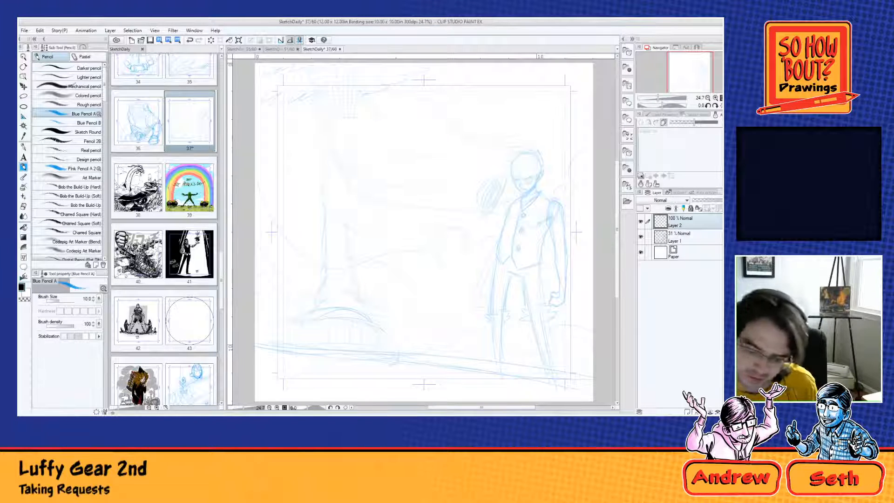
{"action": "scroll", "coordinate": [524, 168], "scroll_direction": "up", "scroll_amount": 2}
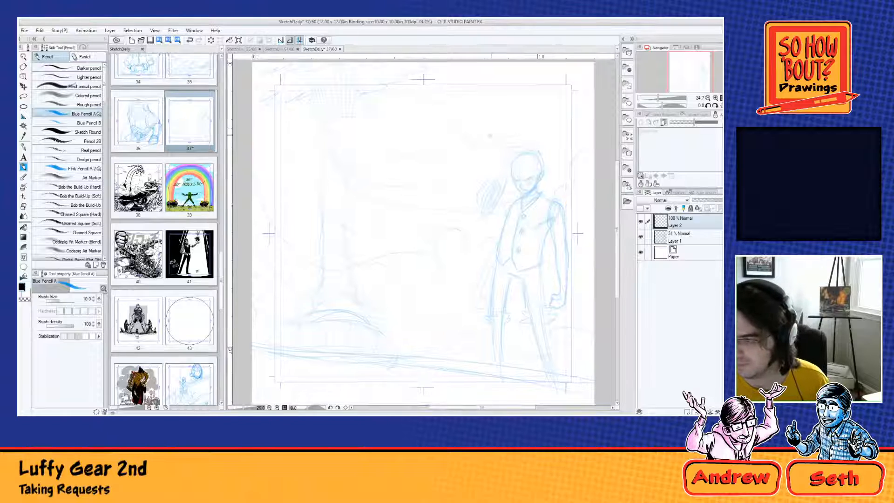
{"action": "scroll", "coordinate": [523, 168], "scroll_direction": "up", "scroll_amount": 3}
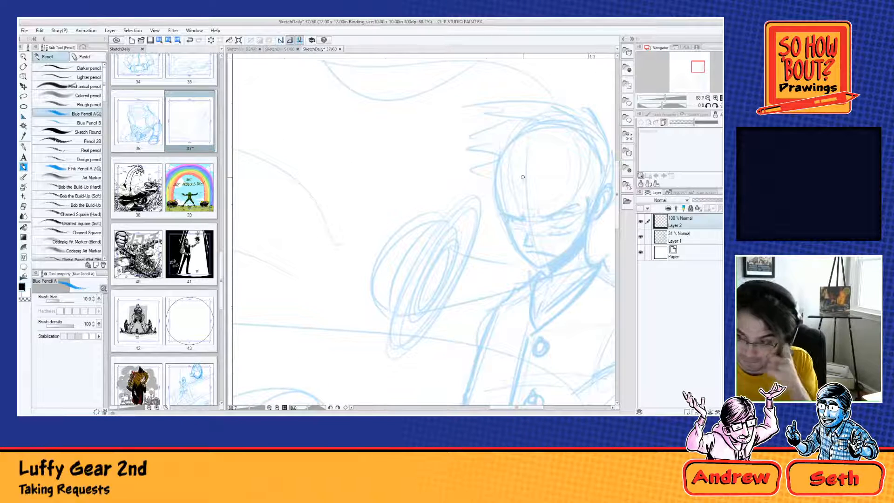
{"action": "left_click_drag", "start_coordinate": [550, 213], "coordinate": [442, 240]}
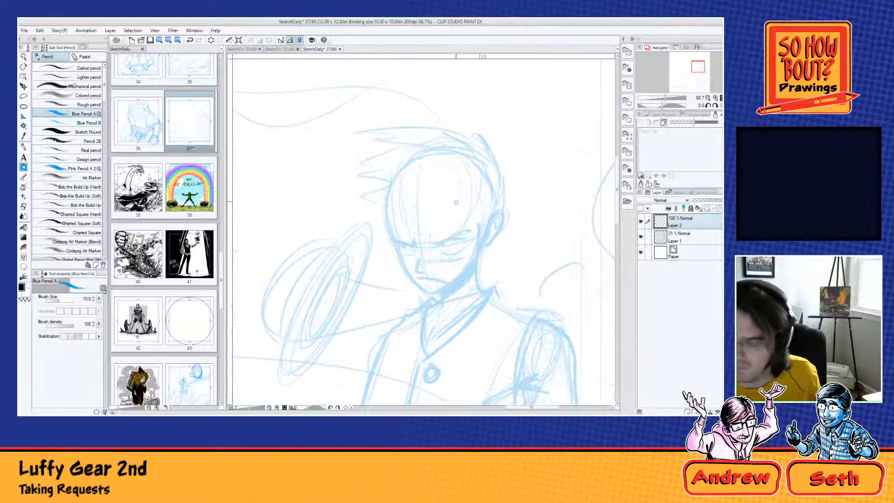
{"action": "mouse_move", "coordinate": [387, 199]}
{"action": "left_mouse_down"}
{"action": "mouse_move", "coordinate": [391, 236]}
{"action": "mouse_move", "coordinate": [386, 198]}
{"action": "mouse_move", "coordinate": [390, 238]}
{"action": "mouse_move", "coordinate": [416, 285]}
{"action": "mouse_move", "coordinate": [430, 297]}
{"action": "mouse_move", "coordinate": [474, 271]}
{"action": "left_mouse_up"}
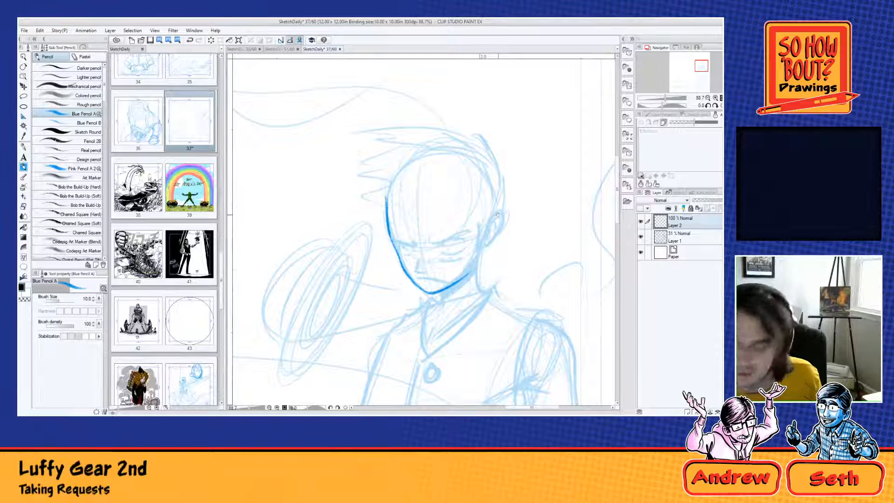
{"action": "mouse_move", "coordinate": [486, 231]}
{"action": "left_mouse_down"}
{"action": "mouse_move", "coordinate": [481, 256]}
{"action": "mouse_move", "coordinate": [482, 242]}
{"action": "mouse_move", "coordinate": [482, 250]}
{"action": "mouse_move", "coordinate": [490, 232]}
{"action": "mouse_move", "coordinate": [478, 256]}
{"action": "mouse_move", "coordinate": [476, 291]}
{"action": "left_mouse_up"}
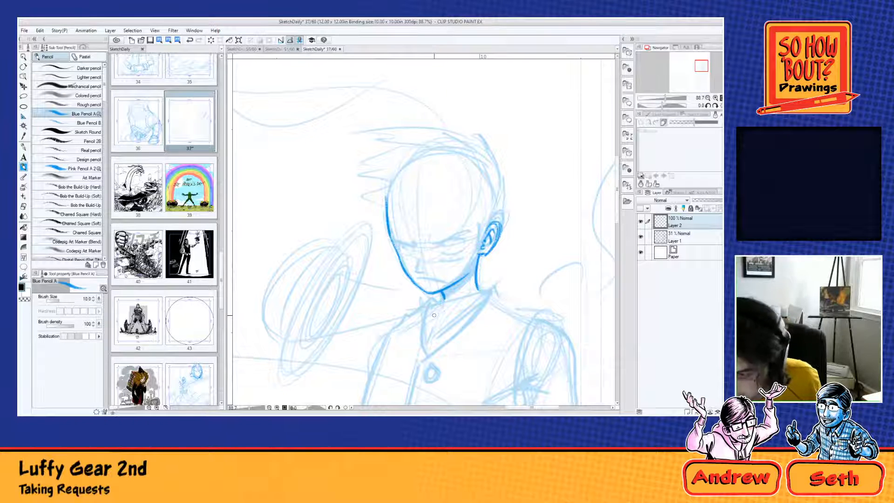
Step: Draw the nose, frowning mouth and the angry eye and lowered brow nearest the ear
{"action": "mouse_move", "coordinate": [413, 238]}
{"action": "left_mouse_down"}
{"action": "mouse_move", "coordinate": [415, 271]}
{"action": "mouse_move", "coordinate": [427, 273]}
{"action": "left_mouse_up"}
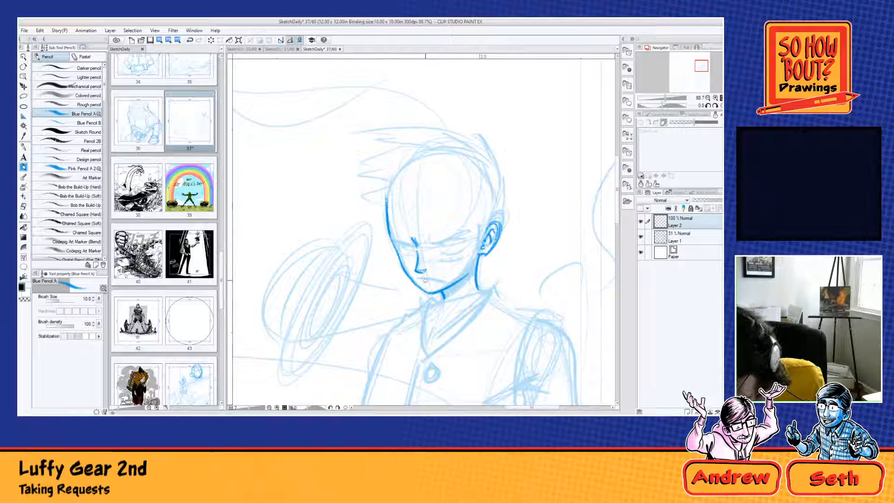
{"action": "left_click_drag", "start_coordinate": [417, 276], "coordinate": [448, 284]}
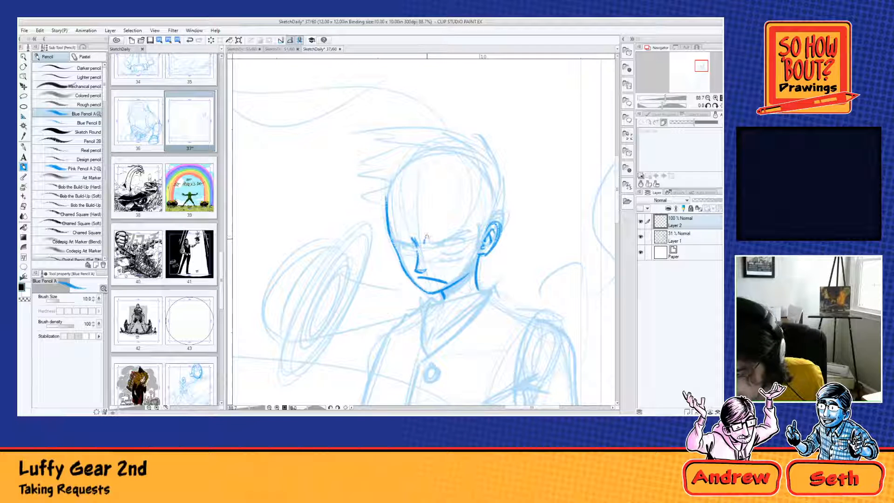
{"action": "mouse_move", "coordinate": [426, 236]}
{"action": "left_mouse_down"}
{"action": "mouse_move", "coordinate": [464, 248]}
{"action": "mouse_move", "coordinate": [434, 246]}
{"action": "mouse_move", "coordinate": [458, 245]}
{"action": "mouse_move", "coordinate": [437, 244]}
{"action": "mouse_move", "coordinate": [451, 238]}
{"action": "mouse_move", "coordinate": [451, 252]}
{"action": "mouse_move", "coordinate": [438, 252]}
{"action": "mouse_move", "coordinate": [458, 245]}
{"action": "left_mouse_up"}
{"action": "key", "text": "ctrl+z"}
{"action": "key", "text": "ctrl+z"}
{"action": "key", "text": "ctrl+z"}
{"action": "key", "text": "ctrl+z"}
{"action": "key", "text": "ctrl+z"}
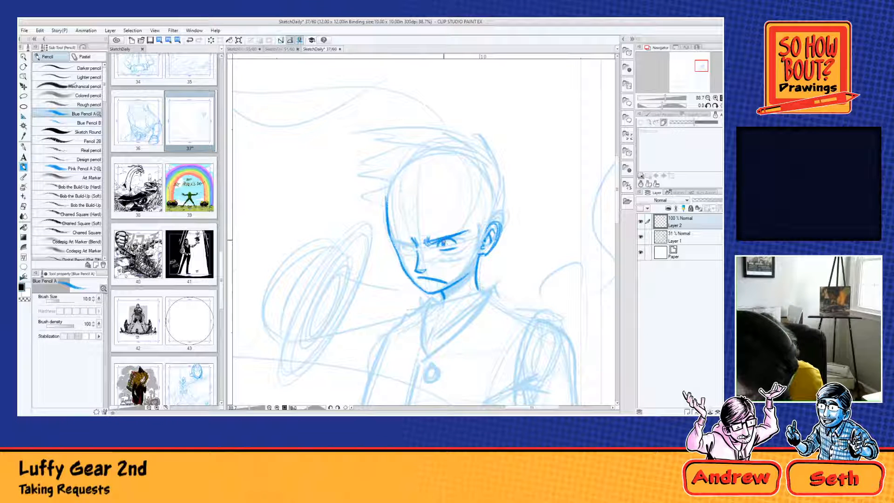
Step: Add the stitched scar under the eye, then draw the far eye with its brow and the sideburn by the ear
{"action": "mouse_move", "coordinate": [439, 256]}
{"action": "left_mouse_down"}
{"action": "mouse_move", "coordinate": [462, 254]}
{"action": "mouse_move", "coordinate": [446, 264]}
{"action": "left_mouse_up"}
{"action": "key", "text": "ctrl+z"}
{"action": "left_click_drag", "start_coordinate": [450, 253], "coordinate": [455, 264]}
{"action": "left_click_drag", "start_coordinate": [459, 253], "coordinate": [459, 263]}
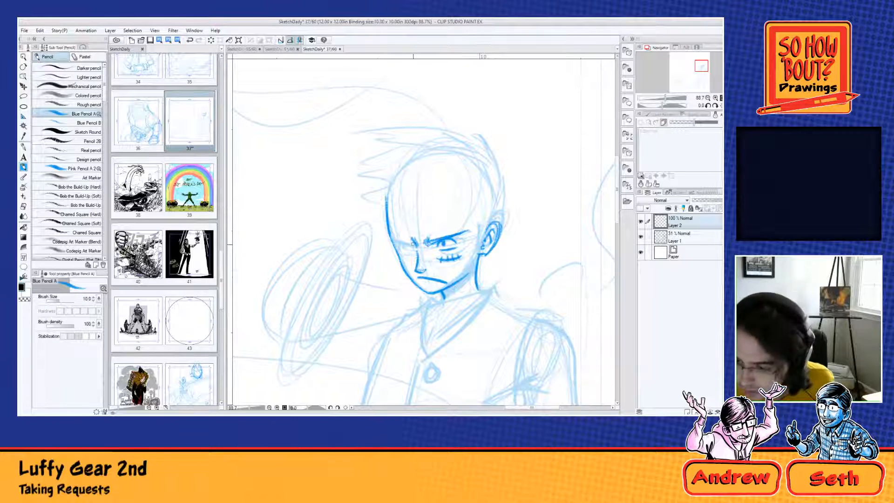
{"action": "left_click_drag", "start_coordinate": [415, 244], "coordinate": [394, 239]}
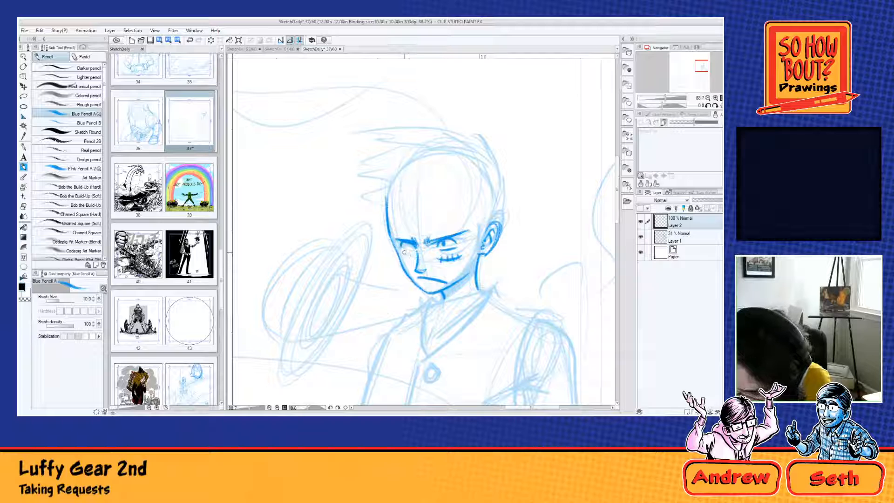
{"action": "mouse_move", "coordinate": [400, 251]}
{"action": "left_mouse_down"}
{"action": "mouse_move", "coordinate": [445, 210]}
{"action": "mouse_move", "coordinate": [408, 248]}
{"action": "left_mouse_up"}
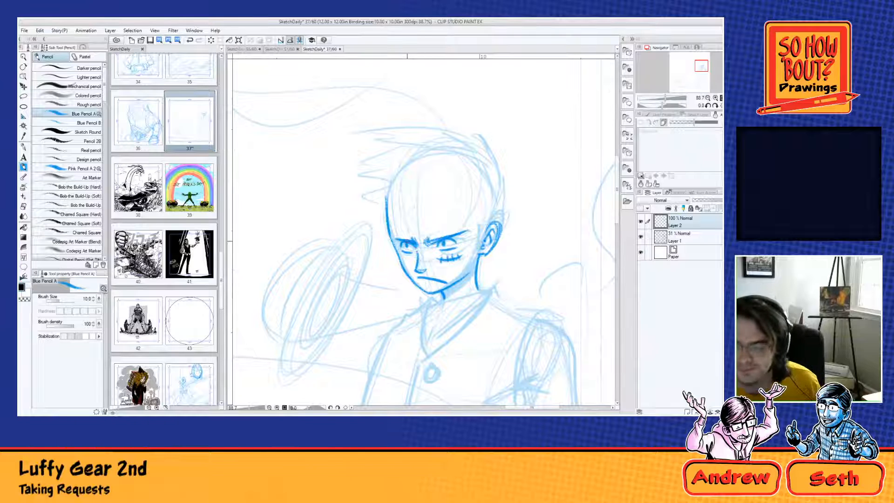
{"action": "left_click_drag", "start_coordinate": [481, 232], "coordinate": [475, 251]}
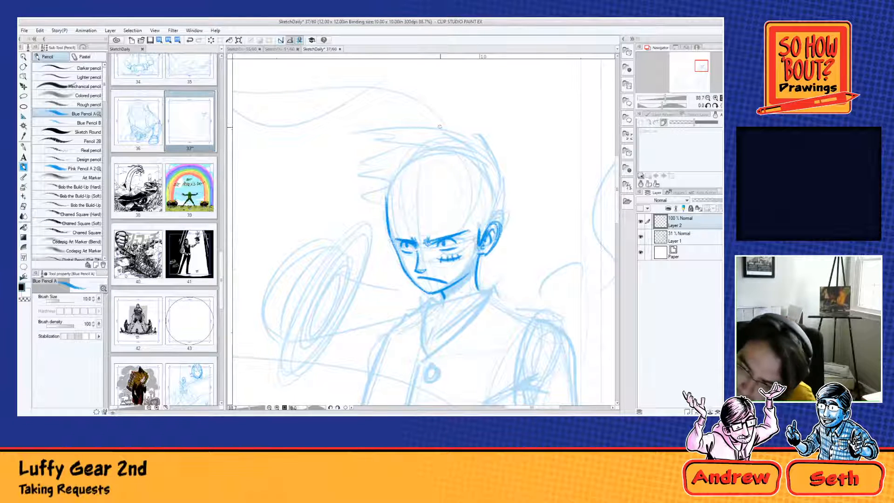
{"action": "mouse_move", "coordinate": [421, 133]}
{"action": "left_mouse_down"}
{"action": "mouse_move", "coordinate": [486, 180]}
{"action": "mouse_move", "coordinate": [467, 145]}
{"action": "mouse_move", "coordinate": [487, 168]}
{"action": "mouse_move", "coordinate": [501, 211]}
{"action": "left_mouse_up"}
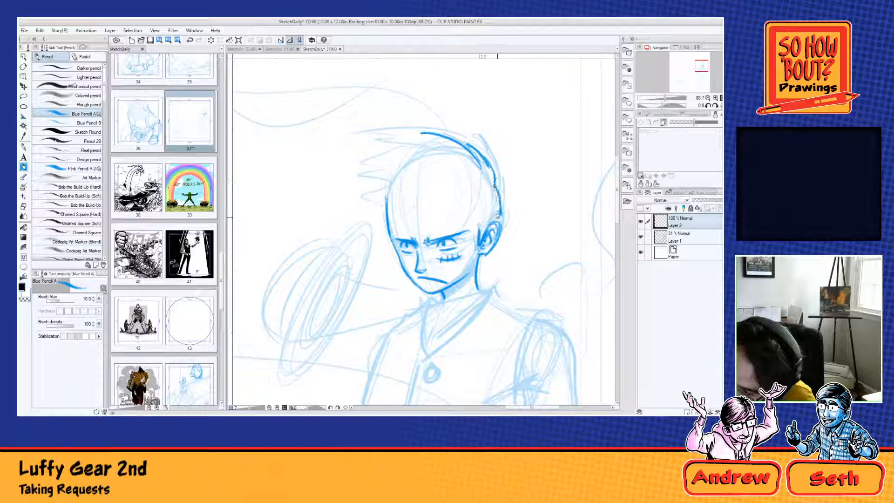
{"action": "left_click_drag", "start_coordinate": [485, 255], "coordinate": [478, 272]}
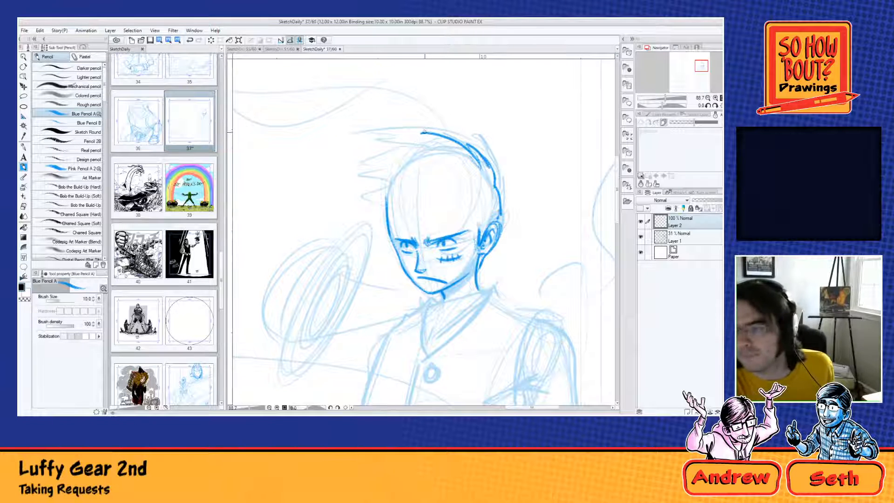
{"action": "mouse_move", "coordinate": [428, 132]}
{"action": "left_mouse_down"}
{"action": "mouse_move", "coordinate": [400, 135]}
{"action": "mouse_move", "coordinate": [423, 144]}
{"action": "mouse_move", "coordinate": [360, 166]}
{"action": "mouse_move", "coordinate": [351, 187]}
{"action": "mouse_move", "coordinate": [374, 187]}
{"action": "mouse_move", "coordinate": [358, 205]}
{"action": "mouse_move", "coordinate": [386, 207]}
{"action": "mouse_move", "coordinate": [386, 223]}
{"action": "left_mouse_up"}
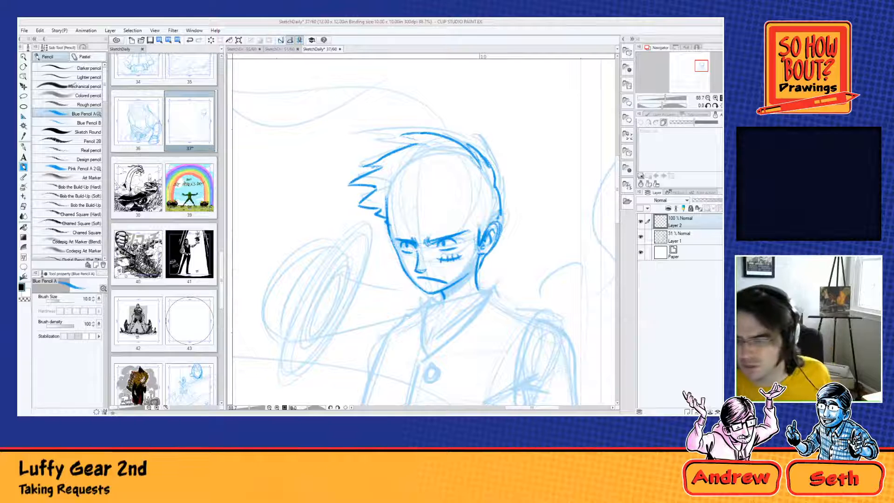
{"action": "mouse_move", "coordinate": [419, 195]}
{"action": "left_mouse_down"}
{"action": "mouse_move", "coordinate": [390, 213]}
{"action": "mouse_move", "coordinate": [396, 221]}
{"action": "mouse_move", "coordinate": [436, 202]}
{"action": "mouse_move", "coordinate": [471, 207]}
{"action": "mouse_move", "coordinate": [476, 217]}
{"action": "left_mouse_up"}
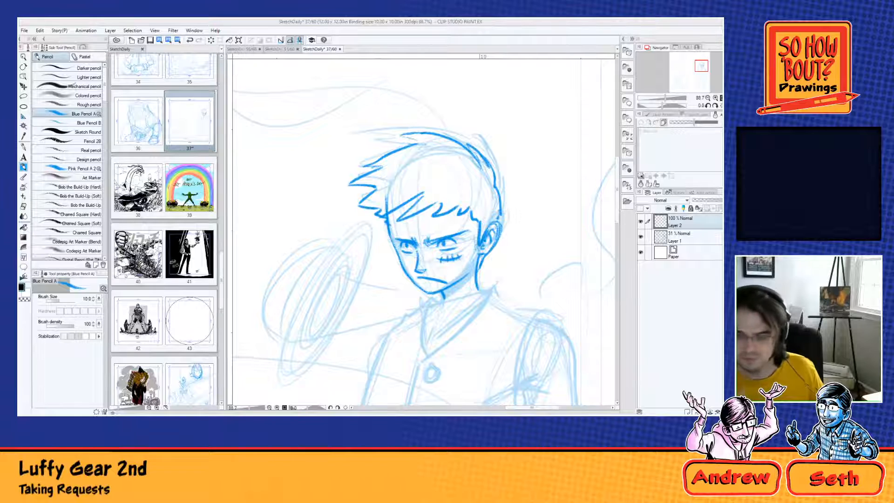
{"action": "key", "text": "ctrl+z"}
{"action": "key", "text": "ctrl+z"}
{"action": "key", "text": "ctrl+z"}
{"action": "key", "text": "ctrl+z"}
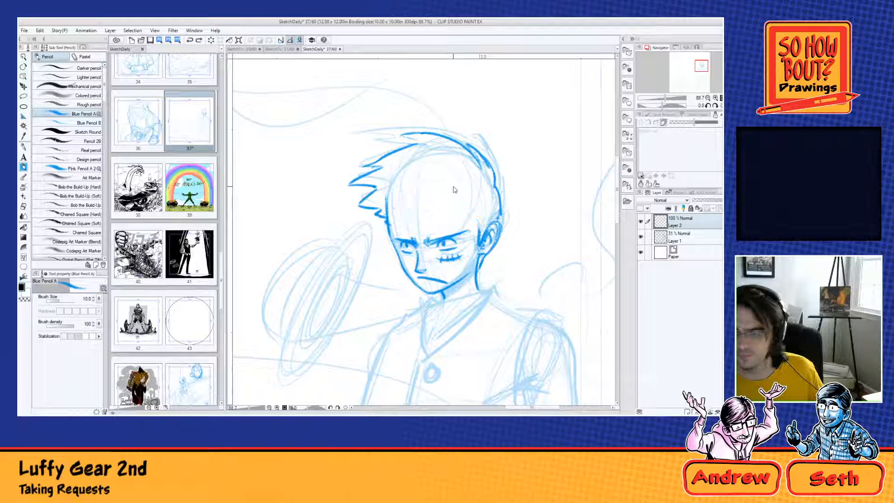
{"action": "key", "text": "ctrl+z"}
{"action": "key", "text": "ctrl+z"}
{"action": "key", "text": "ctrl+z"}
{"action": "key", "text": "ctrl+z"}
{"action": "key", "text": "ctrl+z"}
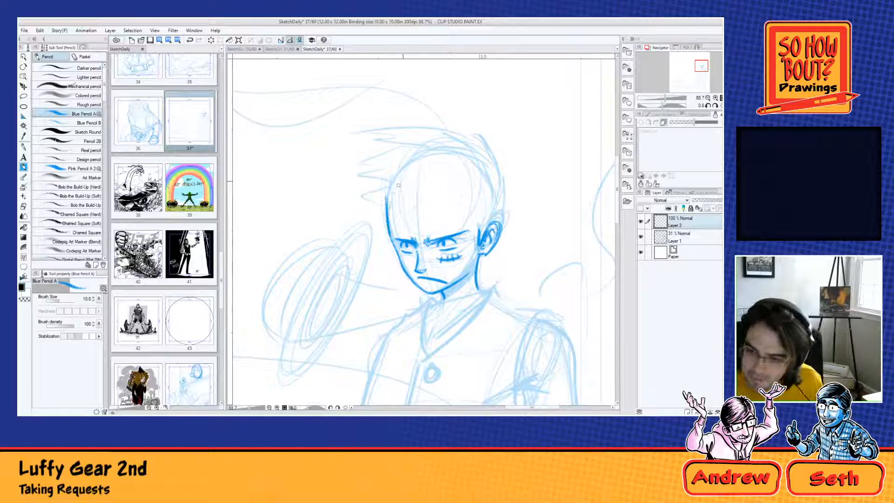
Step: Build up the rounded cranium outline with repeated curves from the forehead over the crown to the ear
{"action": "mouse_move", "coordinate": [387, 210]}
{"action": "left_mouse_down"}
{"action": "mouse_move", "coordinate": [422, 161]}
{"action": "mouse_move", "coordinate": [444, 155]}
{"action": "mouse_move", "coordinate": [473, 160]}
{"action": "mouse_move", "coordinate": [493, 217]}
{"action": "left_mouse_up"}
{"action": "mouse_move", "coordinate": [484, 177]}
{"action": "left_mouse_down"}
{"action": "mouse_move", "coordinate": [491, 228]}
{"action": "mouse_move", "coordinate": [408, 169]}
{"action": "mouse_move", "coordinate": [394, 240]}
{"action": "left_mouse_up"}
{"action": "mouse_move", "coordinate": [390, 221]}
{"action": "left_mouse_down"}
{"action": "mouse_move", "coordinate": [439, 164]}
{"action": "mouse_move", "coordinate": [455, 162]}
{"action": "left_mouse_up"}
{"action": "left_click_drag", "start_coordinate": [402, 179], "coordinate": [436, 165]}
{"action": "mouse_move", "coordinate": [387, 200]}
{"action": "left_mouse_down"}
{"action": "mouse_move", "coordinate": [426, 162]}
{"action": "mouse_move", "coordinate": [474, 169]}
{"action": "mouse_move", "coordinate": [488, 197]}
{"action": "left_mouse_up"}
{"action": "mouse_move", "coordinate": [461, 165]}
{"action": "left_mouse_down"}
{"action": "mouse_move", "coordinate": [490, 212]}
{"action": "mouse_move", "coordinate": [478, 251]}
{"action": "mouse_move", "coordinate": [475, 217]}
{"action": "left_mouse_up"}
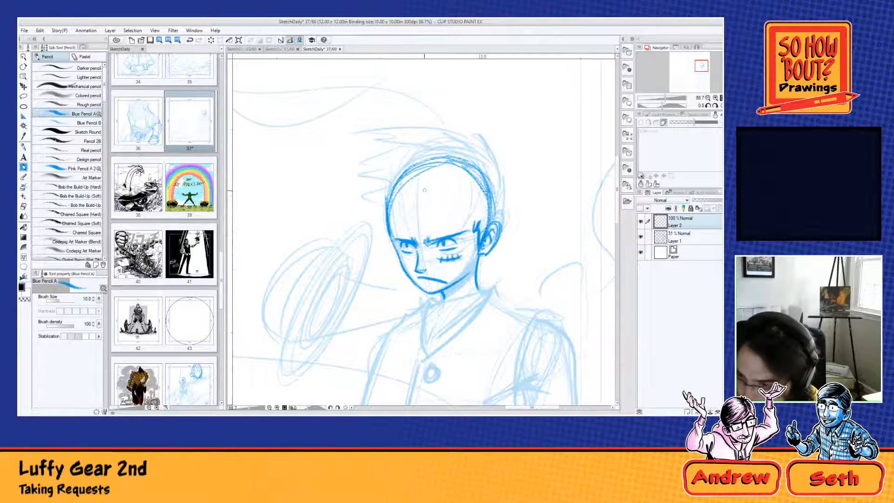
Step: Draw a jagged fringe of pointed locks across the forehead above the brows
{"action": "left_click_drag", "start_coordinate": [420, 197], "coordinate": [372, 229]}
{"action": "left_click_drag", "start_coordinate": [395, 191], "coordinate": [371, 230]}
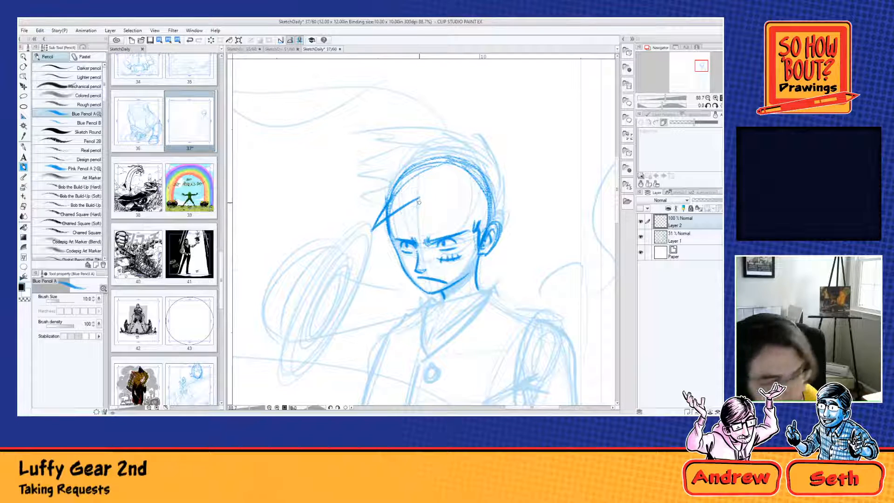
{"action": "mouse_move", "coordinate": [419, 197]}
{"action": "left_mouse_down"}
{"action": "mouse_move", "coordinate": [395, 238]}
{"action": "mouse_move", "coordinate": [446, 216]}
{"action": "mouse_move", "coordinate": [439, 233]}
{"action": "mouse_move", "coordinate": [479, 215]}
{"action": "left_mouse_up"}
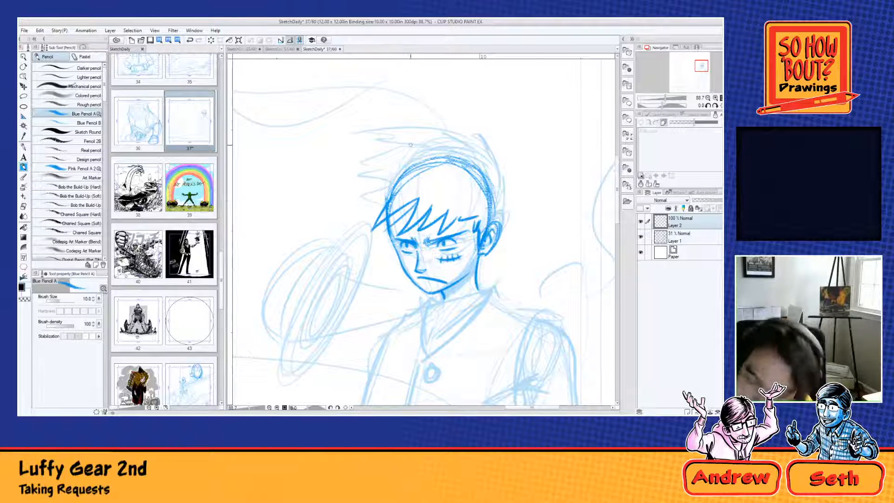
Step: Sketch spiky hair over the crown and around the far temple, and add the front neck line below the chin
{"action": "mouse_move", "coordinate": [461, 161]}
{"action": "left_mouse_down"}
{"action": "mouse_move", "coordinate": [428, 151]}
{"action": "mouse_move", "coordinate": [480, 170]}
{"action": "mouse_move", "coordinate": [495, 194]}
{"action": "mouse_move", "coordinate": [494, 224]}
{"action": "left_mouse_up"}
{"action": "mouse_move", "coordinate": [482, 255]}
{"action": "left_mouse_down"}
{"action": "mouse_move", "coordinate": [498, 248]}
{"action": "mouse_move", "coordinate": [487, 241]}
{"action": "mouse_move", "coordinate": [476, 267]}
{"action": "left_mouse_up"}
{"action": "key", "text": "ctrl+z"}
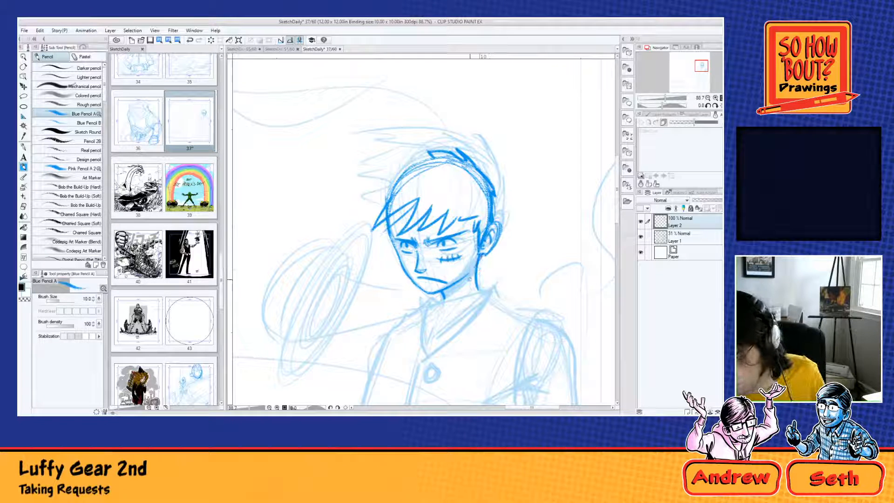
{"action": "left_click_drag", "start_coordinate": [432, 158], "coordinate": [377, 171]}
{"action": "key", "text": "ctrl+z"}
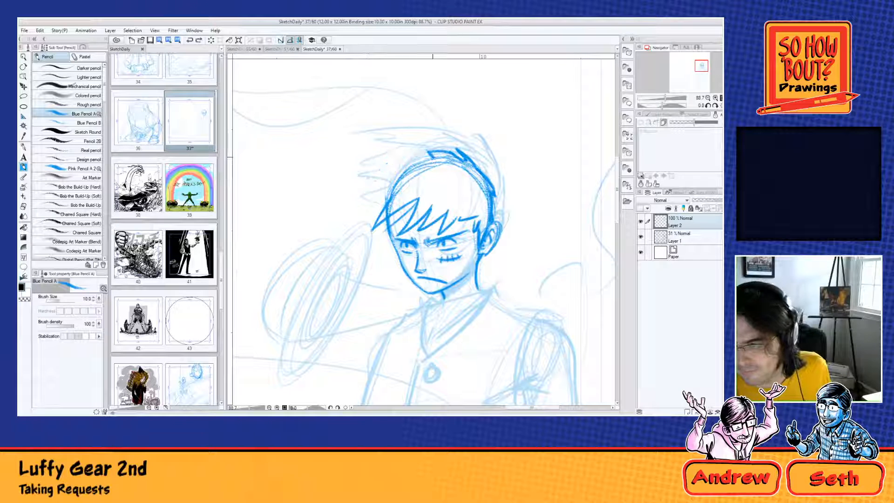
{"action": "mouse_move", "coordinate": [436, 156]}
{"action": "left_mouse_down"}
{"action": "mouse_move", "coordinate": [383, 178]}
{"action": "mouse_move", "coordinate": [366, 202]}
{"action": "mouse_move", "coordinate": [387, 200]}
{"action": "mouse_move", "coordinate": [371, 227]}
{"action": "left_mouse_up"}
{"action": "key", "text": "ctrl+z"}
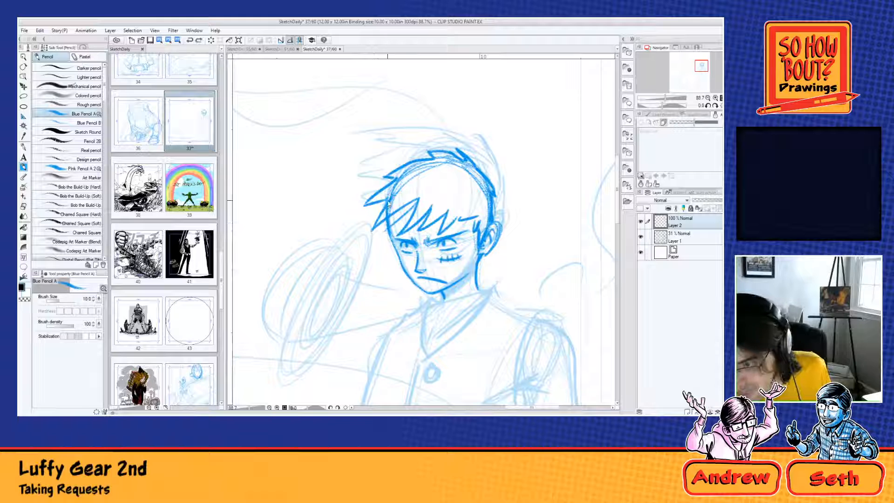
{"action": "mouse_move", "coordinate": [389, 197]}
{"action": "left_mouse_down"}
{"action": "mouse_move", "coordinate": [371, 216]}
{"action": "mouse_move", "coordinate": [387, 218]}
{"action": "mouse_move", "coordinate": [379, 239]}
{"action": "mouse_move", "coordinate": [389, 223]}
{"action": "left_mouse_up"}
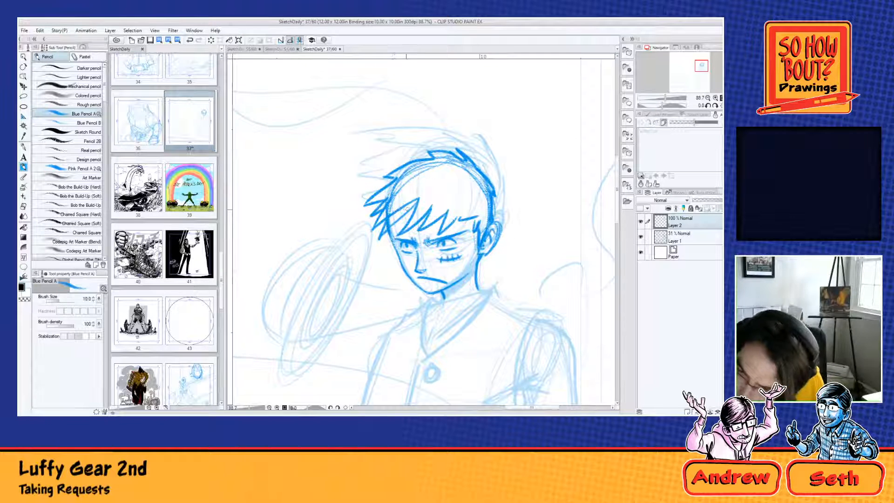
{"action": "left_click_drag", "start_coordinate": [407, 205], "coordinate": [380, 234]}
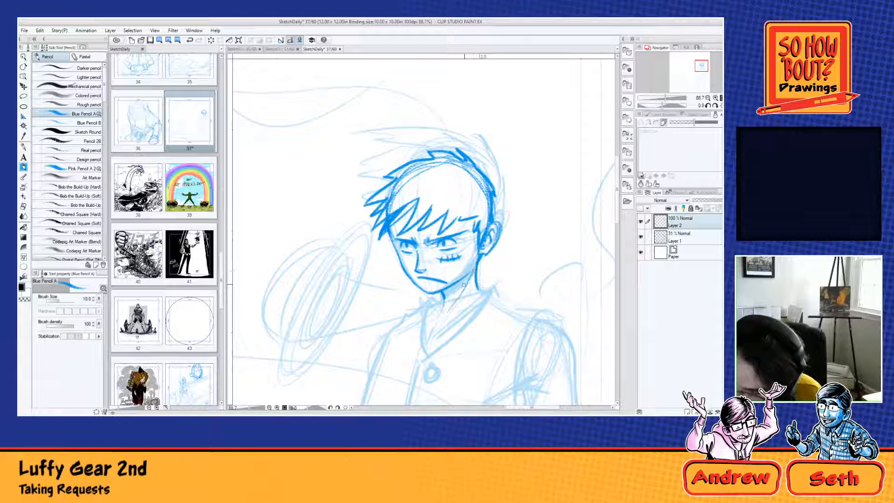
{"action": "mouse_move", "coordinate": [443, 296]}
{"action": "left_mouse_down"}
{"action": "mouse_move", "coordinate": [442, 307]}
{"action": "mouse_move", "coordinate": [428, 308]}
{"action": "left_mouse_up"}
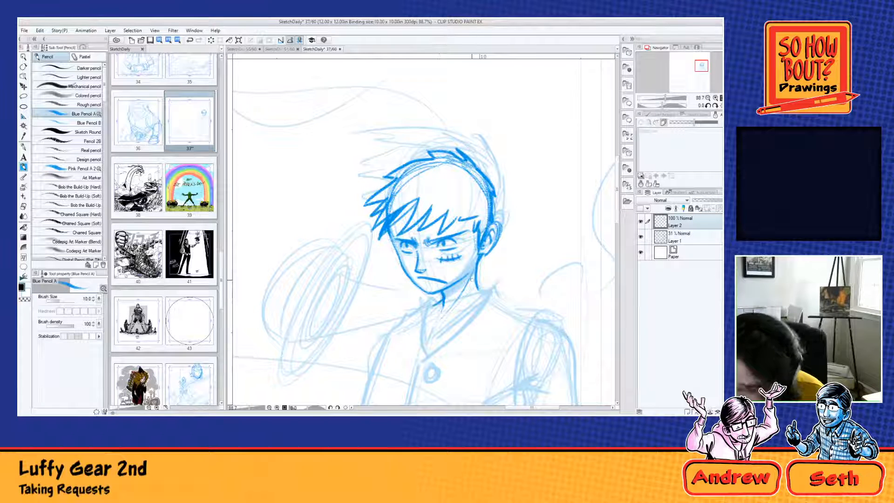
Step: Draw the straw hat beside the head with a rounded crown, an inner band curve and a tilted elliptical brim
{"action": "mouse_move", "coordinate": [477, 284]}
{"action": "left_mouse_down"}
{"action": "mouse_move", "coordinate": [530, 316]}
{"action": "mouse_move", "coordinate": [526, 265]}
{"action": "left_mouse_up"}
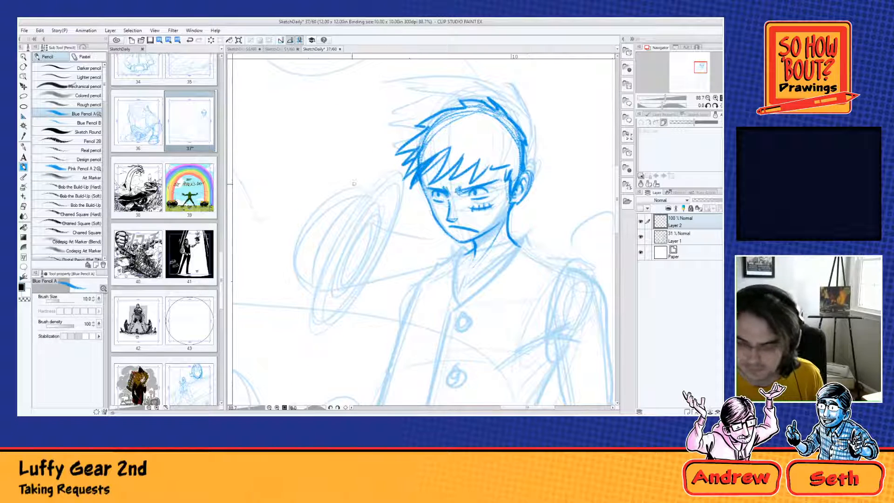
{"action": "mouse_move", "coordinate": [372, 190]}
{"action": "left_mouse_down"}
{"action": "mouse_move", "coordinate": [319, 326]}
{"action": "mouse_move", "coordinate": [378, 257]}
{"action": "mouse_move", "coordinate": [389, 217]}
{"action": "mouse_move", "coordinate": [310, 288]}
{"action": "mouse_move", "coordinate": [393, 193]}
{"action": "mouse_move", "coordinate": [319, 244]}
{"action": "left_mouse_up"}
{"action": "key", "text": "ctrl+z"}
{"action": "mouse_move", "coordinate": [365, 214]}
{"action": "left_mouse_down"}
{"action": "mouse_move", "coordinate": [325, 291]}
{"action": "mouse_move", "coordinate": [372, 210]}
{"action": "mouse_move", "coordinate": [349, 275]}
{"action": "mouse_move", "coordinate": [321, 198]}
{"action": "mouse_move", "coordinate": [335, 292]}
{"action": "mouse_move", "coordinate": [321, 293]}
{"action": "mouse_move", "coordinate": [332, 190]}
{"action": "mouse_move", "coordinate": [363, 189]}
{"action": "mouse_move", "coordinate": [292, 242]}
{"action": "mouse_move", "coordinate": [326, 296]}
{"action": "left_mouse_up"}
{"action": "key", "text": "ctrl+z"}
{"action": "key", "text": "ctrl+z"}
{"action": "key", "text": "ctrl+z"}
{"action": "mouse_move", "coordinate": [374, 208]}
{"action": "left_mouse_down"}
{"action": "mouse_move", "coordinate": [348, 197]}
{"action": "mouse_move", "coordinate": [295, 232]}
{"action": "mouse_move", "coordinate": [326, 294]}
{"action": "left_mouse_up"}
{"action": "mouse_move", "coordinate": [355, 202]}
{"action": "left_mouse_down"}
{"action": "mouse_move", "coordinate": [318, 286]}
{"action": "mouse_move", "coordinate": [355, 202]}
{"action": "left_mouse_up"}
{"action": "key", "text": "ctrl+z"}
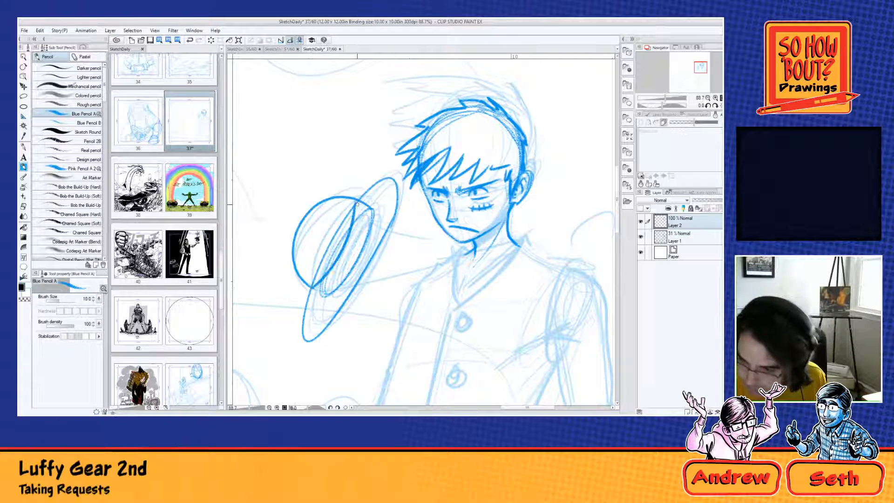
Step: Draw the two curved hat strings running from the brim to the figure's neck
{"action": "mouse_move", "coordinate": [356, 279]}
{"action": "left_mouse_down"}
{"action": "mouse_move", "coordinate": [531, 242]}
{"action": "mouse_move", "coordinate": [506, 242]}
{"action": "left_mouse_up"}
{"action": "key", "text": "ctrl+z"}
{"action": "key", "text": "ctrl+z"}
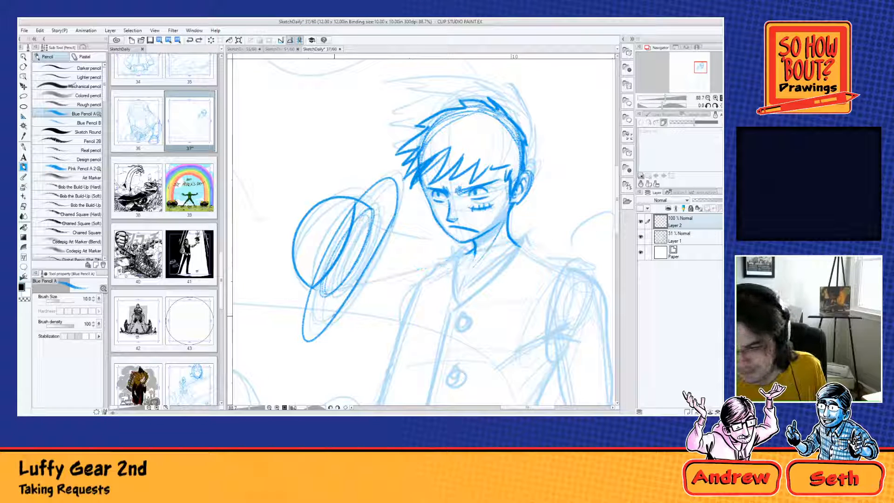
{"action": "left_click_drag", "start_coordinate": [347, 297], "coordinate": [494, 242]}
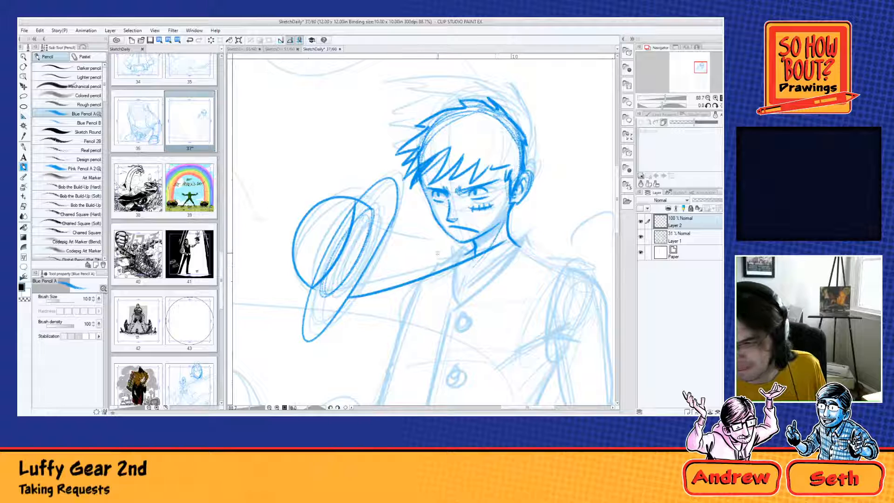
{"action": "left_click_drag", "start_coordinate": [373, 254], "coordinate": [458, 242]}
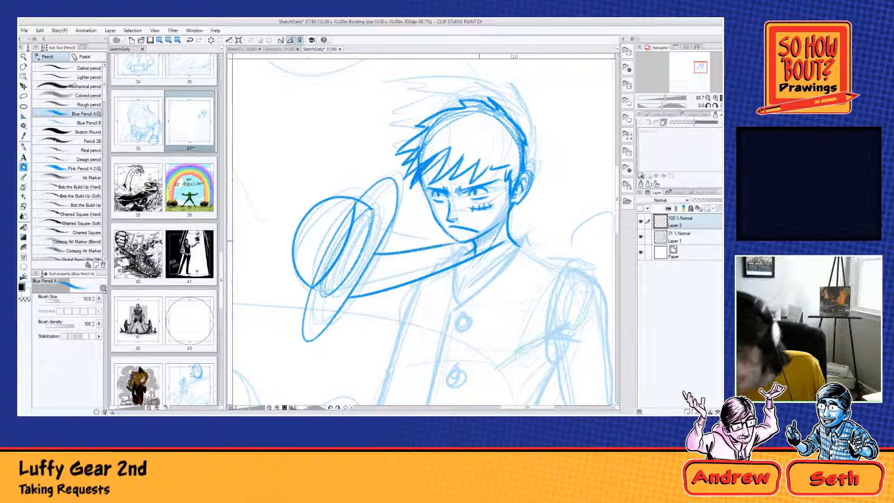
{"action": "key", "text": "ctrl+z"}
{"action": "left_click_drag", "start_coordinate": [371, 257], "coordinate": [439, 256]}
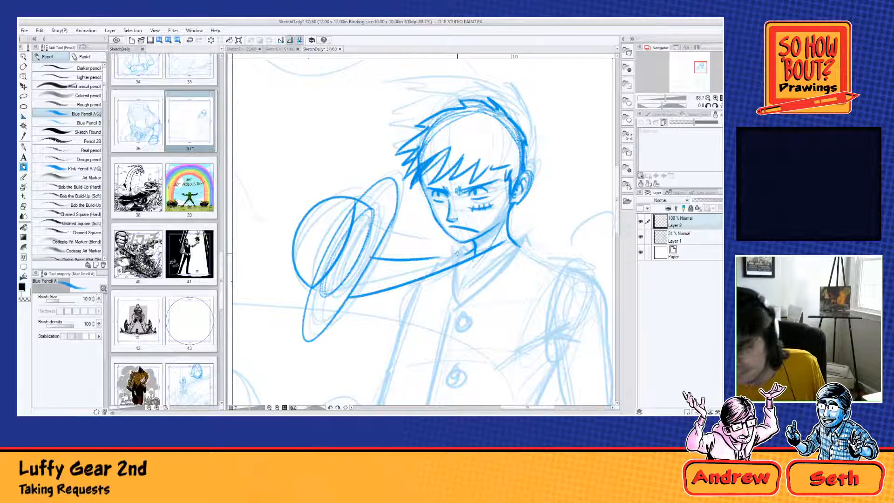
Step: Add straw texture strokes to the hat's crown and brim, and darken the band and inner brim edge
{"action": "mouse_move", "coordinate": [313, 275]}
{"action": "left_mouse_down"}
{"action": "mouse_move", "coordinate": [299, 261]}
{"action": "mouse_move", "coordinate": [311, 323]}
{"action": "mouse_move", "coordinate": [312, 301]}
{"action": "mouse_move", "coordinate": [304, 329]}
{"action": "mouse_move", "coordinate": [342, 308]}
{"action": "left_mouse_up"}
{"action": "mouse_move", "coordinate": [367, 198]}
{"action": "left_mouse_down"}
{"action": "mouse_move", "coordinate": [364, 187]}
{"action": "mouse_move", "coordinate": [396, 177]}
{"action": "mouse_move", "coordinate": [363, 195]}
{"action": "mouse_move", "coordinate": [387, 182]}
{"action": "left_mouse_up"}
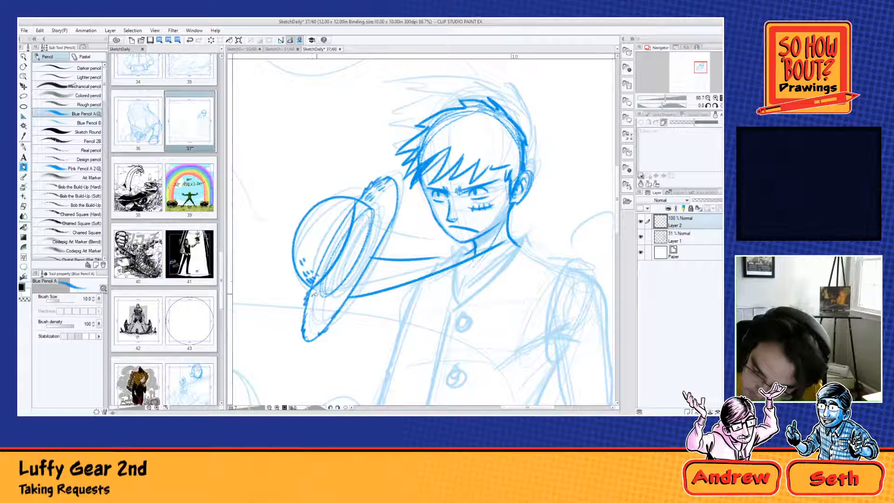
{"action": "left_click_drag", "start_coordinate": [315, 294], "coordinate": [311, 303]}
{"action": "left_click_drag", "start_coordinate": [316, 300], "coordinate": [308, 326]}
{"action": "mouse_move", "coordinate": [316, 318]}
{"action": "left_mouse_down"}
{"action": "mouse_move", "coordinate": [311, 326]}
{"action": "mouse_move", "coordinate": [320, 323]}
{"action": "mouse_move", "coordinate": [326, 291]}
{"action": "mouse_move", "coordinate": [359, 260]}
{"action": "mouse_move", "coordinate": [372, 212]}
{"action": "left_mouse_up"}
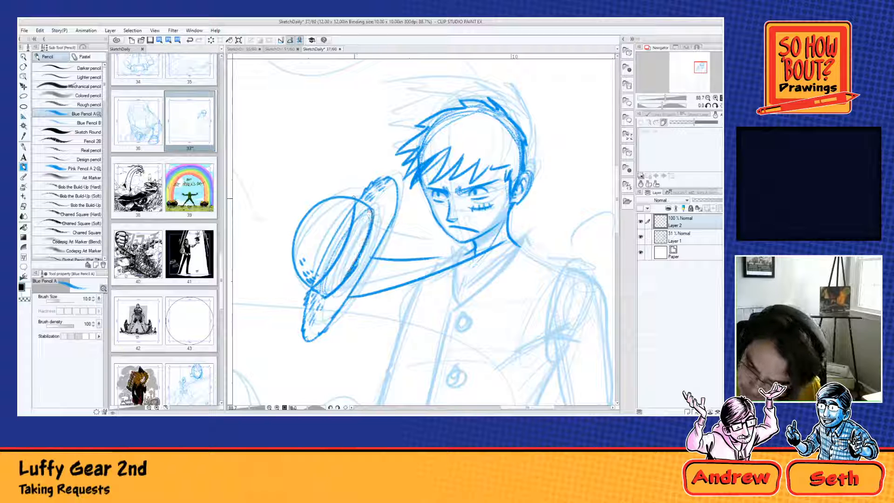
{"action": "mouse_move", "coordinate": [331, 288]}
{"action": "left_mouse_down"}
{"action": "mouse_move", "coordinate": [364, 214]}
{"action": "mouse_move", "coordinate": [347, 264]}
{"action": "left_mouse_up"}
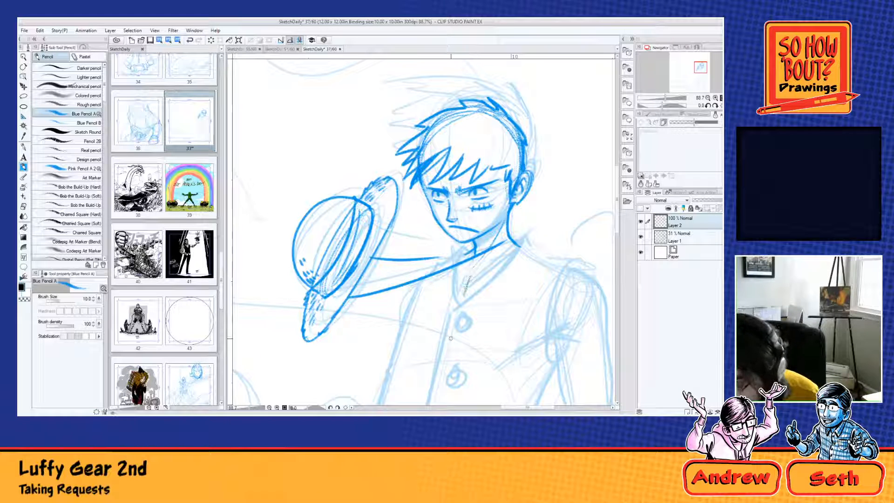
Step: Sketch the torso below the neck with collar, side contours, armpit creases and a curved waistline
{"action": "scroll", "coordinate": [450, 338], "scroll_direction": "down", "scroll_amount": 3}
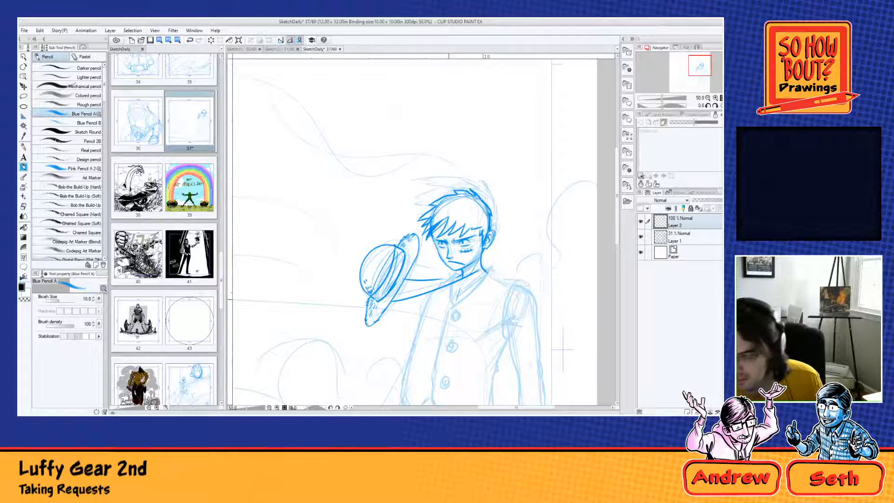
{"action": "left_click_drag", "start_coordinate": [563, 349], "coordinate": [524, 251]}
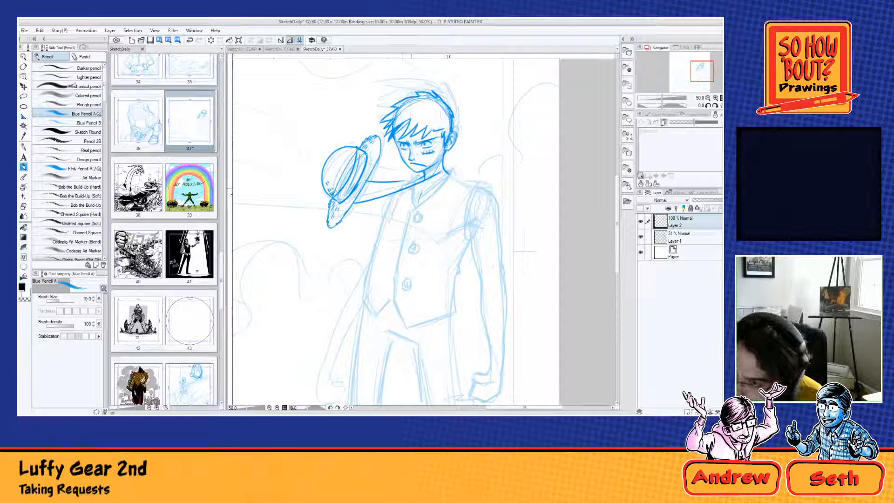
{"action": "mouse_move", "coordinate": [429, 189]}
{"action": "left_mouse_down"}
{"action": "mouse_move", "coordinate": [459, 180]}
{"action": "mouse_move", "coordinate": [459, 213]}
{"action": "mouse_move", "coordinate": [445, 233]}
{"action": "mouse_move", "coordinate": [388, 227]}
{"action": "mouse_move", "coordinate": [383, 252]}
{"action": "left_mouse_up"}
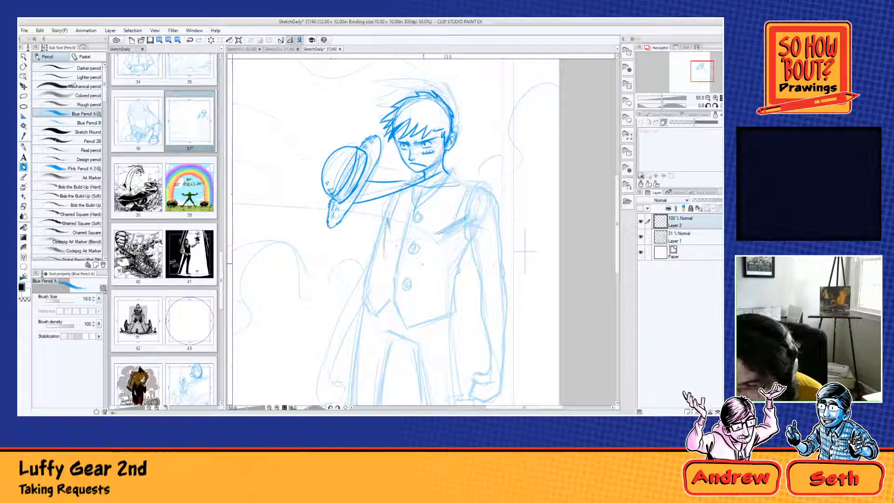
{"action": "left_click_drag", "start_coordinate": [478, 205], "coordinate": [439, 281]}
{"action": "left_click_drag", "start_coordinate": [453, 248], "coordinate": [442, 307]}
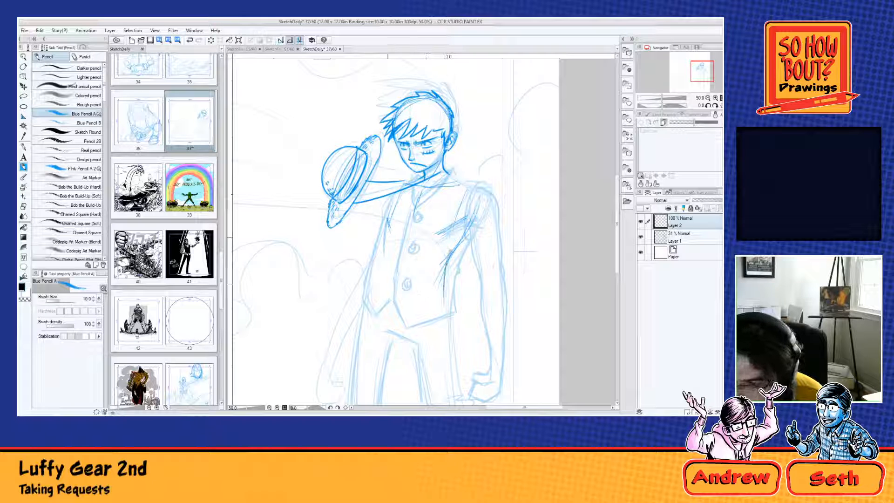
{"action": "mouse_move", "coordinate": [383, 242]}
{"action": "left_mouse_down"}
{"action": "mouse_move", "coordinate": [376, 310]}
{"action": "mouse_move", "coordinate": [423, 311]}
{"action": "left_mouse_up"}
Step: Lower the opacity of Layer 1 to 10% and make Layer 2 active again
{"action": "left_click", "coordinate": [688, 242]}
{"action": "left_click_drag", "start_coordinate": [704, 200], "coordinate": [696, 201]}
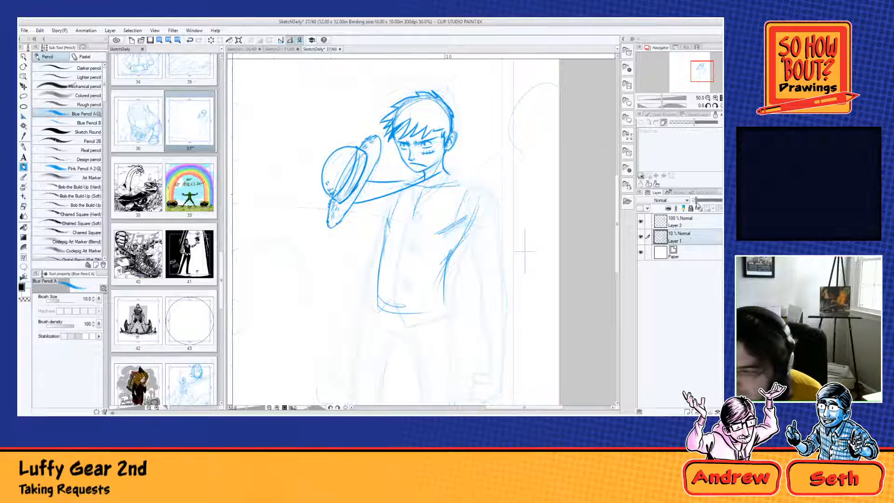
{"action": "left_click", "coordinate": [686, 224]}
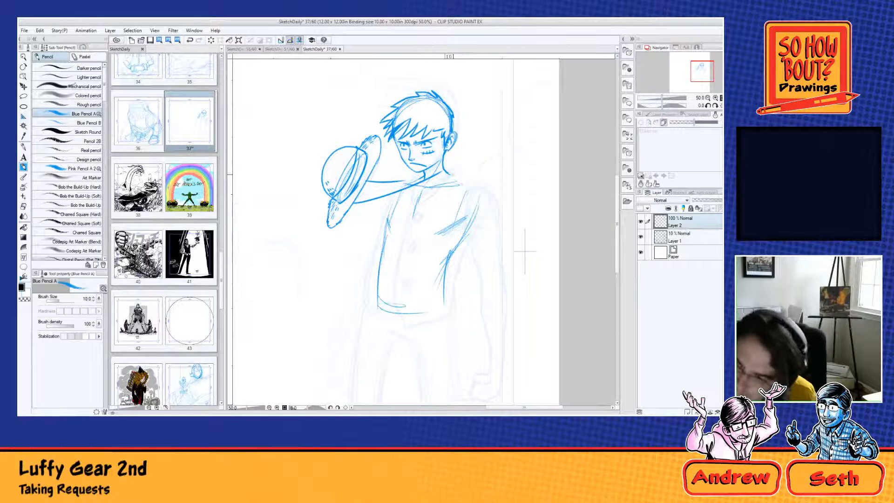
Step: Draw the shoulder and the bent arm on the side away from the hat, ending in a small clenched fist
{"action": "mouse_move", "coordinate": [448, 176]}
{"action": "left_mouse_down"}
{"action": "mouse_move", "coordinate": [484, 198]}
{"action": "mouse_move", "coordinate": [488, 212]}
{"action": "mouse_move", "coordinate": [474, 244]}
{"action": "mouse_move", "coordinate": [469, 237]}
{"action": "mouse_move", "coordinate": [484, 266]}
{"action": "left_mouse_up"}
{"action": "left_click_drag", "start_coordinate": [487, 206], "coordinate": [502, 257]}
{"action": "left_click_drag", "start_coordinate": [485, 205], "coordinate": [501, 263]}
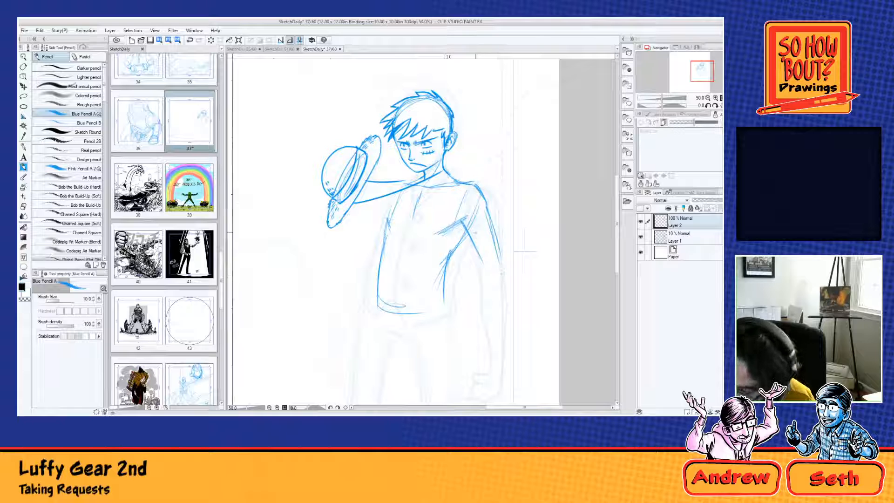
{"action": "mouse_move", "coordinate": [469, 239]}
{"action": "left_mouse_down"}
{"action": "mouse_move", "coordinate": [487, 280]}
{"action": "mouse_move", "coordinate": [512, 307]}
{"action": "mouse_move", "coordinate": [506, 343]}
{"action": "left_mouse_up"}
{"action": "mouse_move", "coordinate": [484, 272]}
{"action": "left_mouse_down"}
{"action": "mouse_move", "coordinate": [501, 355]}
{"action": "mouse_move", "coordinate": [530, 274]}
{"action": "mouse_move", "coordinate": [509, 289]}
{"action": "left_mouse_up"}
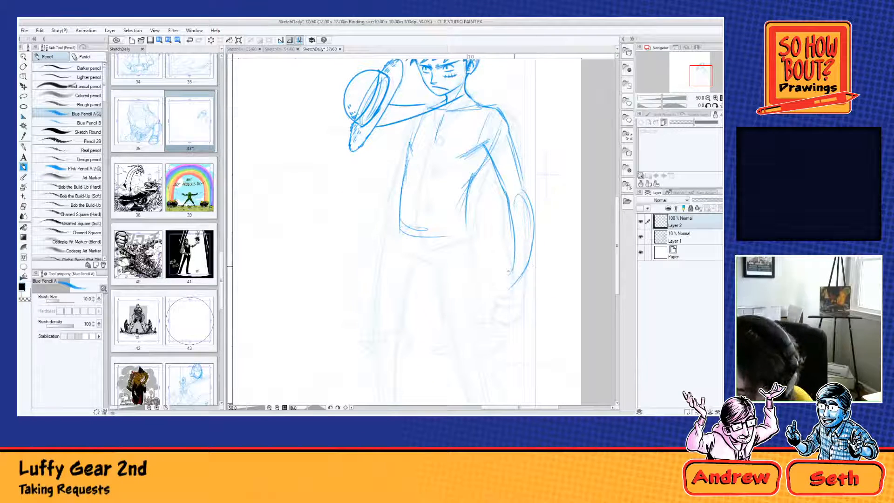
{"action": "mouse_move", "coordinate": [514, 267]}
{"action": "left_mouse_down"}
{"action": "mouse_move", "coordinate": [504, 288]}
{"action": "mouse_move", "coordinate": [500, 279]}
{"action": "mouse_move", "coordinate": [494, 293]}
{"action": "mouse_move", "coordinate": [501, 279]}
{"action": "mouse_move", "coordinate": [491, 285]}
{"action": "mouse_move", "coordinate": [502, 292]}
{"action": "mouse_move", "coordinate": [517, 266]}
{"action": "left_mouse_up"}
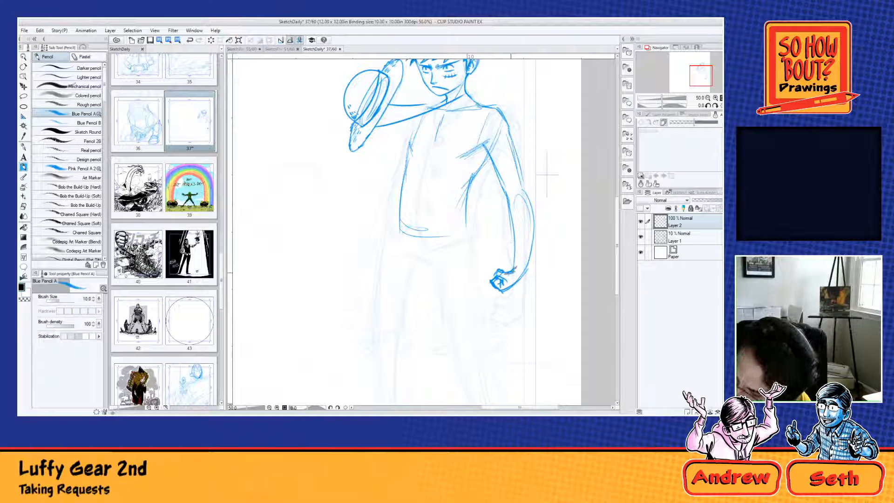
Step: Strengthen the inner and outer contours of that arm from the shoulder down to the wrist
{"action": "left_click_drag", "start_coordinate": [511, 210], "coordinate": [518, 251]}
{"action": "left_click_drag", "start_coordinate": [507, 201], "coordinate": [515, 271]}
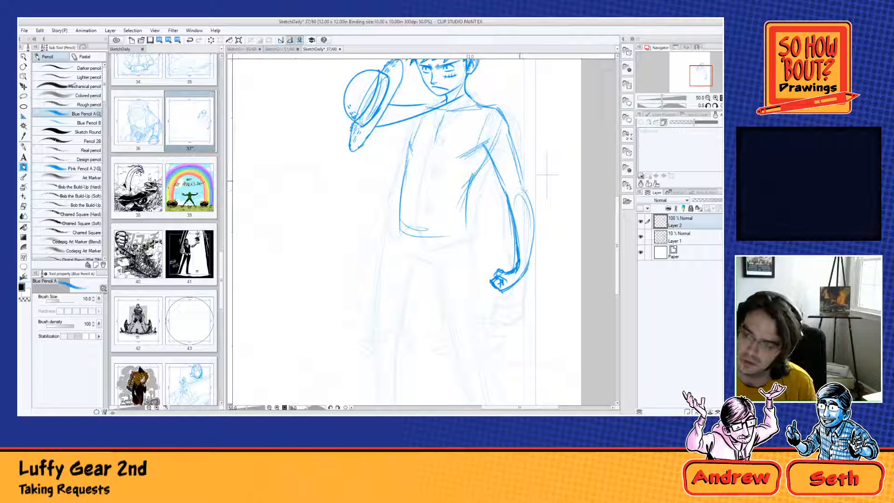
{"action": "mouse_move", "coordinate": [491, 157]}
{"action": "left_mouse_down"}
{"action": "mouse_move", "coordinate": [512, 200]}
{"action": "mouse_move", "coordinate": [520, 265]}
{"action": "left_mouse_up"}
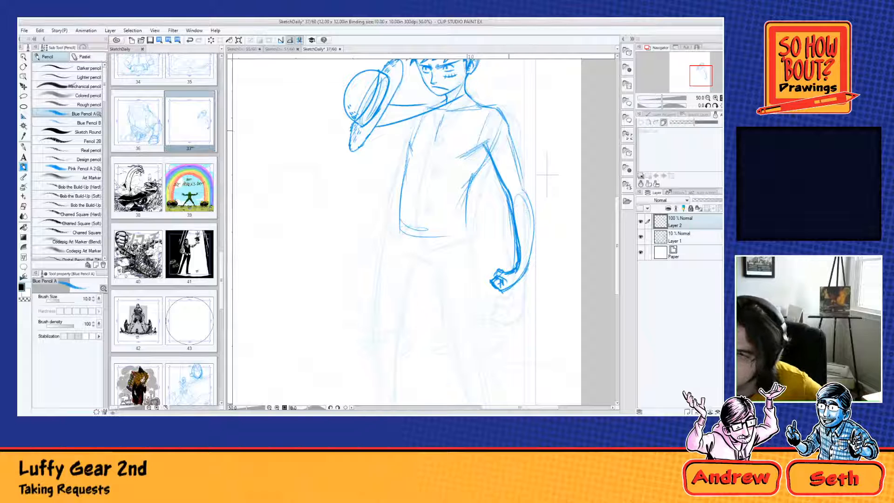
{"action": "mouse_move", "coordinate": [484, 106]}
{"action": "left_mouse_down"}
{"action": "mouse_move", "coordinate": [503, 117]}
{"action": "mouse_move", "coordinate": [521, 188]}
{"action": "left_mouse_up"}
{"action": "left_click_drag", "start_coordinate": [510, 141], "coordinate": [520, 179]}
{"action": "left_click_drag", "start_coordinate": [517, 172], "coordinate": [534, 266]}
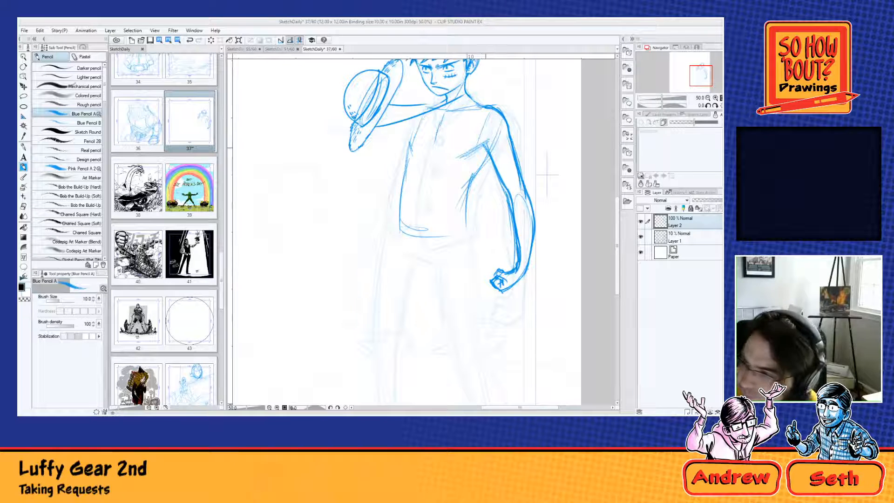
Step: Add the lower chest line and firm up the torso's hat-side contour and waistline
{"action": "mouse_move", "coordinate": [486, 150]}
{"action": "left_mouse_down"}
{"action": "mouse_move", "coordinate": [469, 179]}
{"action": "mouse_move", "coordinate": [444, 173]}
{"action": "mouse_move", "coordinate": [453, 177]}
{"action": "left_mouse_up"}
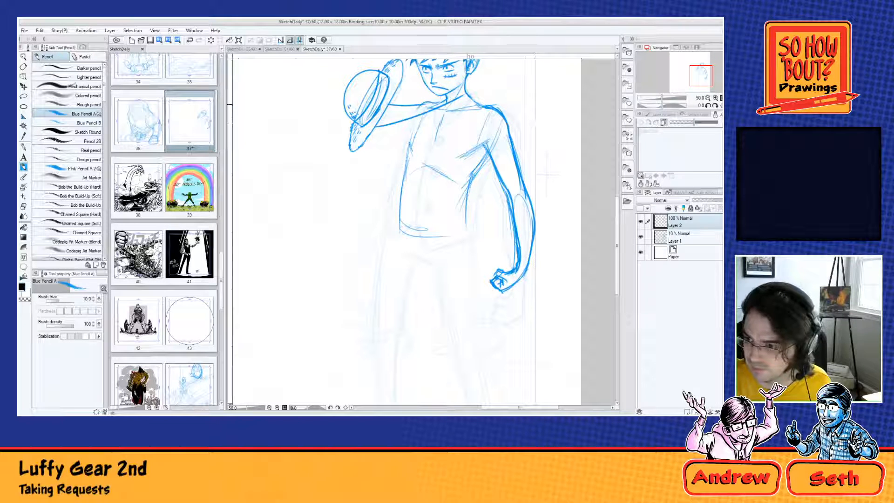
{"action": "mouse_move", "coordinate": [439, 98]}
{"action": "left_mouse_down"}
{"action": "mouse_move", "coordinate": [418, 110]}
{"action": "mouse_move", "coordinate": [404, 171]}
{"action": "left_mouse_up"}
{"action": "mouse_move", "coordinate": [416, 127]}
{"action": "left_mouse_down"}
{"action": "mouse_move", "coordinate": [400, 242]}
{"action": "mouse_move", "coordinate": [464, 232]}
{"action": "left_mouse_up"}
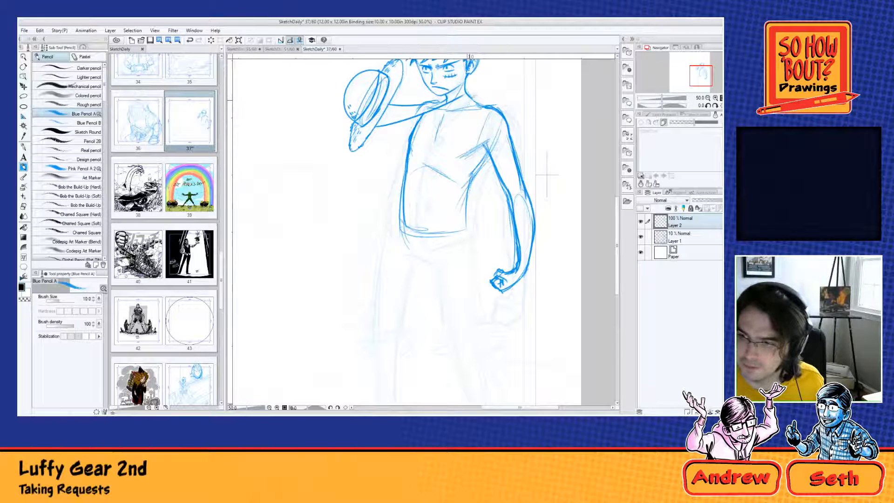
Step: Draw the vest's V-shaped collar and its front opening edge running down past the waist
{"action": "mouse_move", "coordinate": [470, 100]}
{"action": "left_mouse_down"}
{"action": "mouse_move", "coordinate": [426, 143]}
{"action": "mouse_move", "coordinate": [451, 120]}
{"action": "mouse_move", "coordinate": [434, 130]}
{"action": "left_mouse_up"}
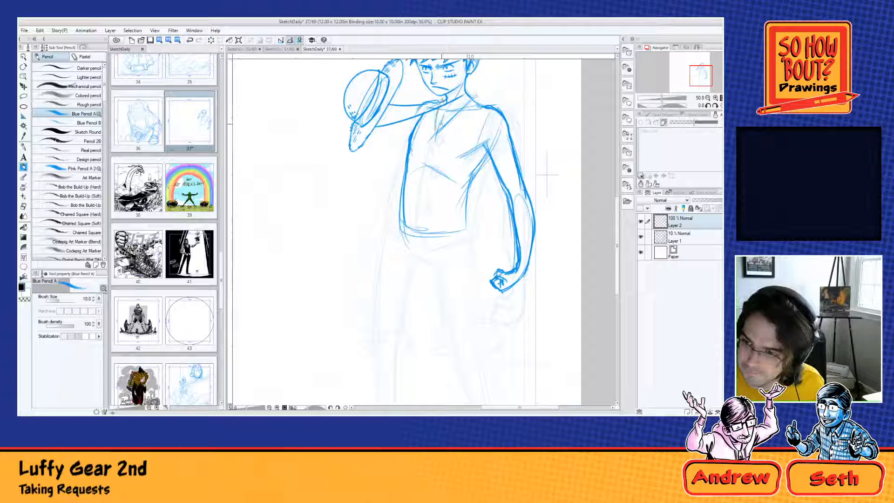
{"action": "left_click_drag", "start_coordinate": [443, 99], "coordinate": [433, 145]}
{"action": "mouse_move", "coordinate": [470, 101]}
{"action": "left_mouse_down"}
{"action": "mouse_move", "coordinate": [427, 138]}
{"action": "mouse_move", "coordinate": [418, 182]}
{"action": "left_mouse_up"}
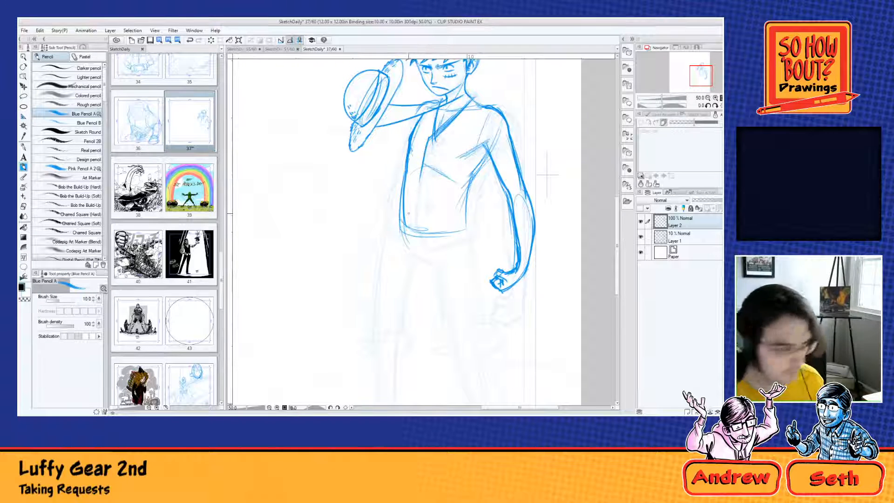
{"action": "mouse_move", "coordinate": [424, 152]}
{"action": "left_mouse_down"}
{"action": "mouse_move", "coordinate": [415, 246]}
{"action": "mouse_move", "coordinate": [428, 283]}
{"action": "left_mouse_up"}
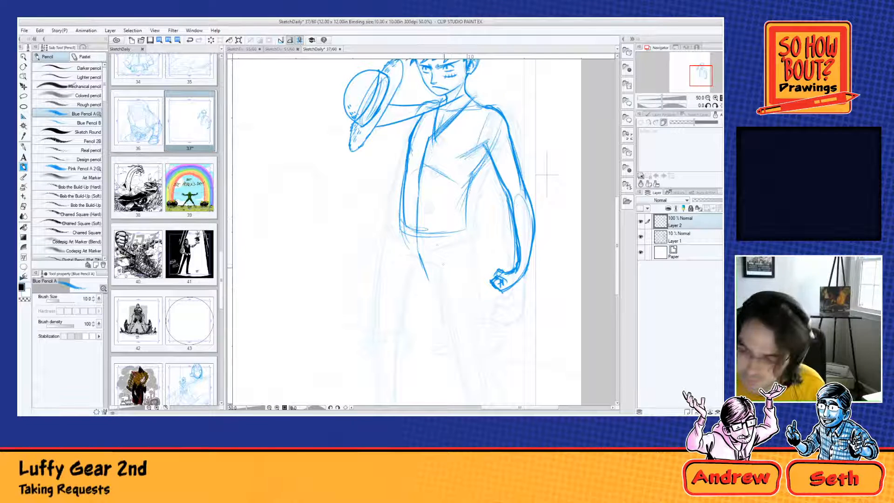
Step: Complete the vest outline with the armhole, shoulder edge, both sides and a two-pointed hem
{"action": "left_click_drag", "start_coordinate": [427, 278], "coordinate": [471, 241]}
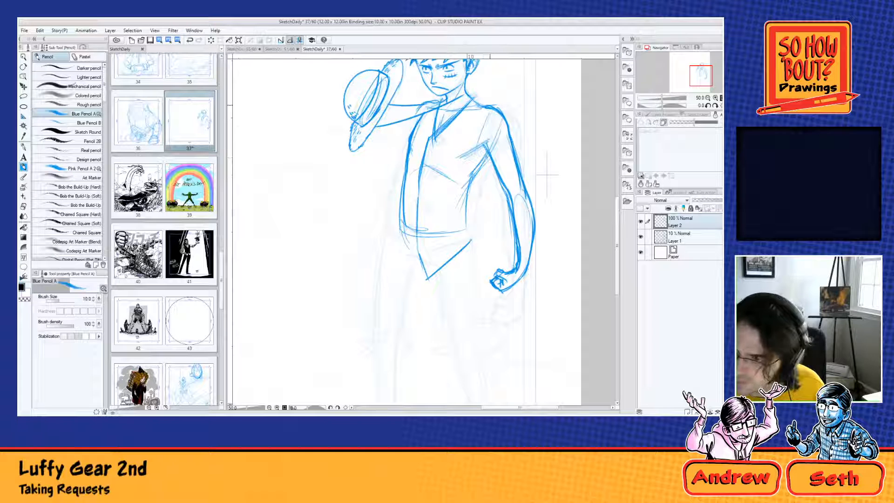
{"action": "mouse_move", "coordinate": [491, 108]}
{"action": "left_mouse_down"}
{"action": "mouse_move", "coordinate": [471, 190]}
{"action": "mouse_move", "coordinate": [471, 240]}
{"action": "left_mouse_up"}
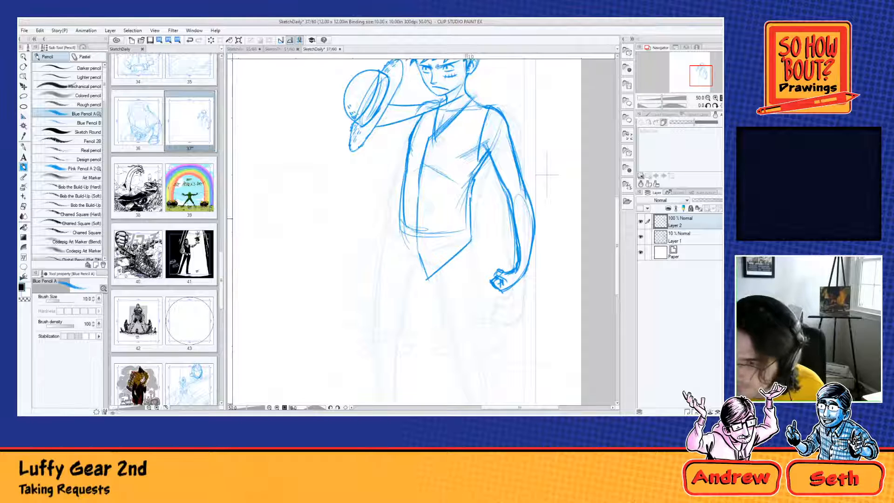
{"action": "left_click_drag", "start_coordinate": [430, 102], "coordinate": [409, 139]}
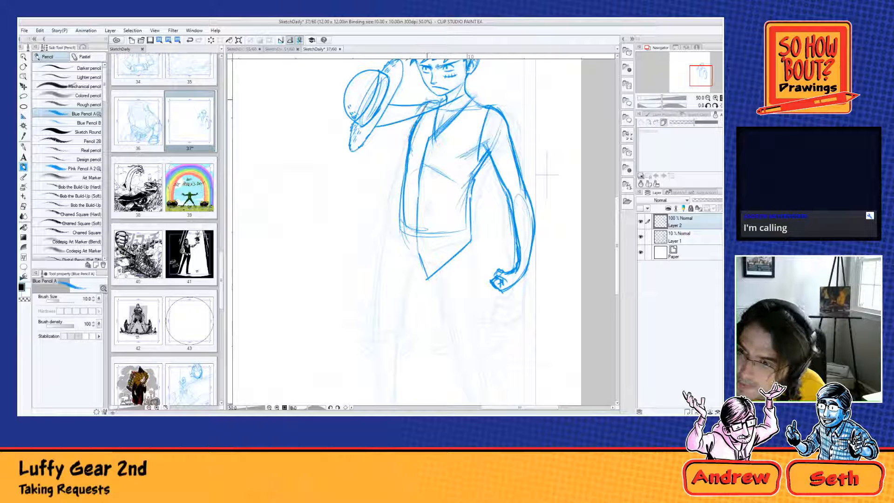
{"action": "left_click_drag", "start_coordinate": [427, 99], "coordinate": [410, 129]}
{"action": "mouse_move", "coordinate": [403, 166]}
{"action": "left_mouse_down"}
{"action": "mouse_move", "coordinate": [406, 280]}
{"action": "mouse_move", "coordinate": [399, 276]}
{"action": "left_mouse_up"}
{"action": "left_click_drag", "start_coordinate": [397, 233], "coordinate": [396, 265]}
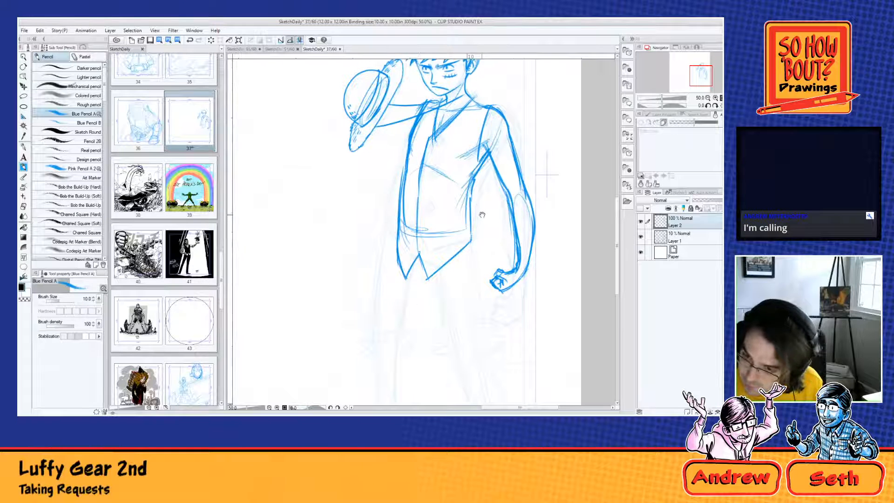
Step: Draw three round buttons down the vest front and reinforce the split between the hem points
{"action": "left_click_drag", "start_coordinate": [481, 215], "coordinate": [471, 307]}
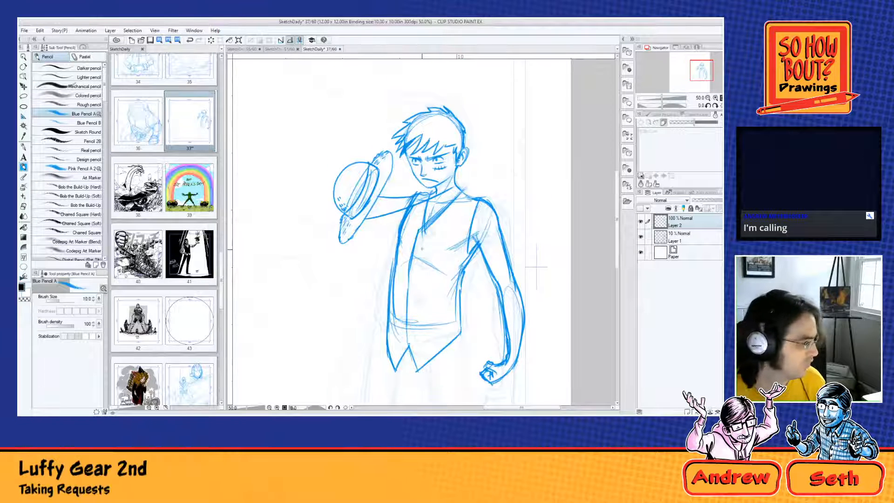
{"action": "left_click_drag", "start_coordinate": [421, 237], "coordinate": [424, 242]}
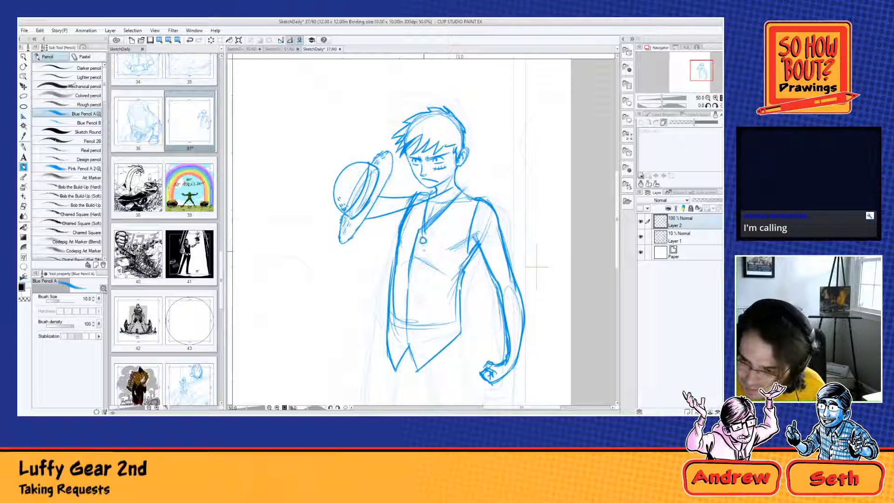
{"action": "left_click_drag", "start_coordinate": [412, 274], "coordinate": [414, 280]}
{"action": "left_click_drag", "start_coordinate": [410, 317], "coordinate": [417, 371]}
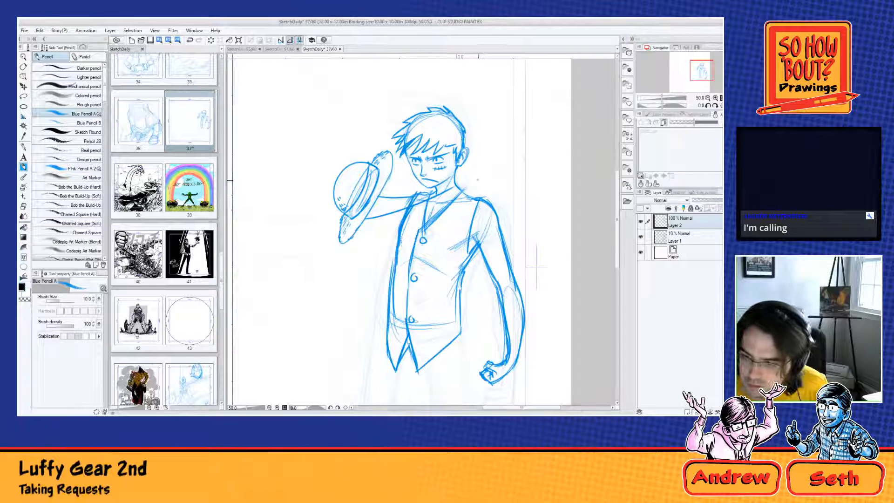
Step: Reinforce the hat-side shoulder and draw the arm hanging down beside the vest to the wrist
{"action": "left_click_drag", "start_coordinate": [413, 198], "coordinate": [398, 219]}
{"action": "left_click_drag", "start_coordinate": [430, 195], "coordinate": [411, 205]}
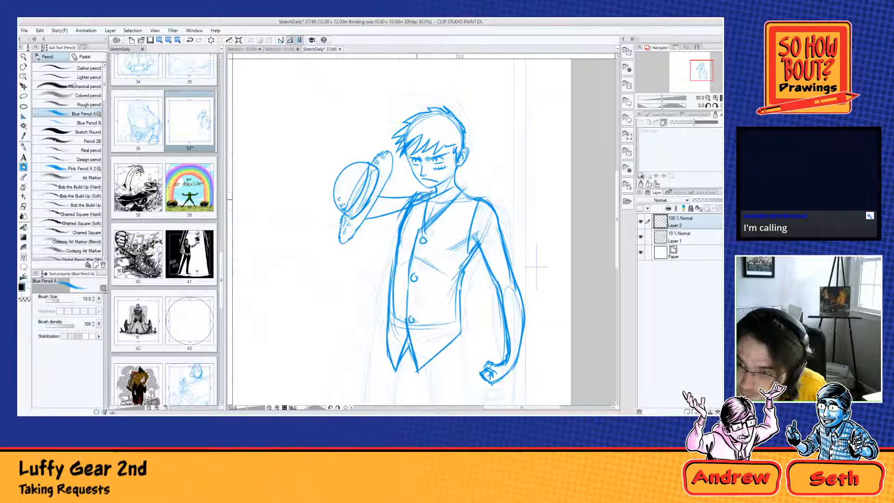
{"action": "left_click_drag", "start_coordinate": [406, 208], "coordinate": [370, 292]}
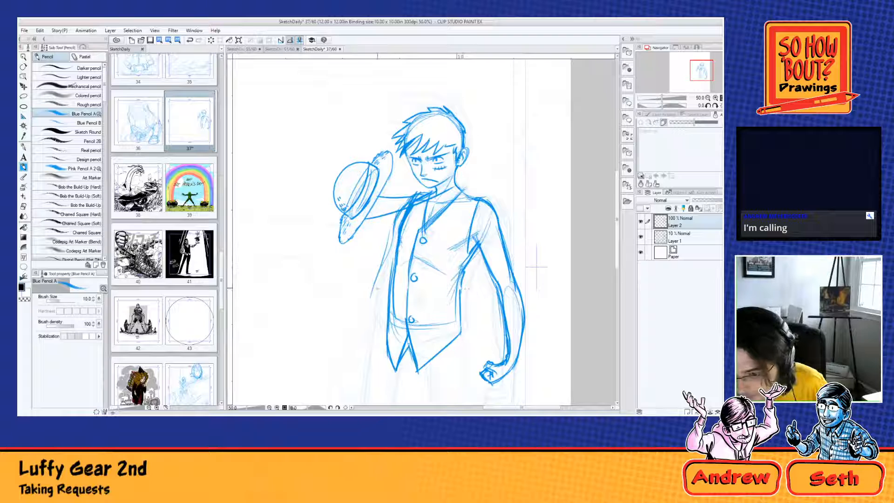
{"action": "left_click_drag", "start_coordinate": [372, 289], "coordinate": [348, 341]}
{"action": "left_click_drag", "start_coordinate": [384, 307], "coordinate": [351, 362]}
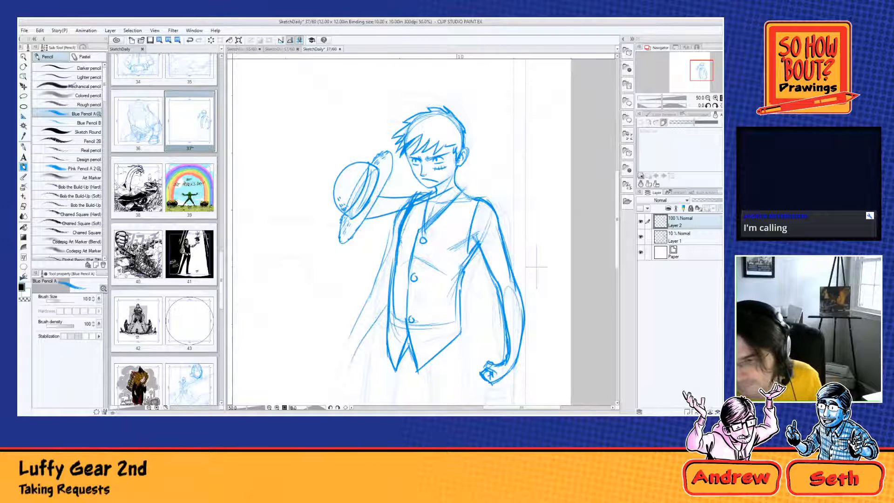
Step: Refine the hat-side forearm and draw a clenched fist at its end
{"action": "left_click_drag", "start_coordinate": [474, 293], "coordinate": [495, 227]}
{"action": "left_click_drag", "start_coordinate": [404, 242], "coordinate": [379, 283]}
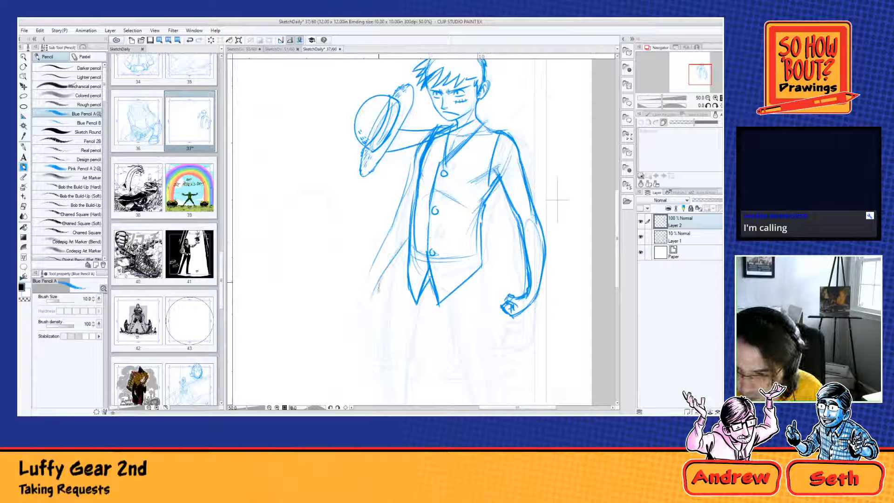
{"action": "left_click_drag", "start_coordinate": [382, 238], "coordinate": [369, 294]}
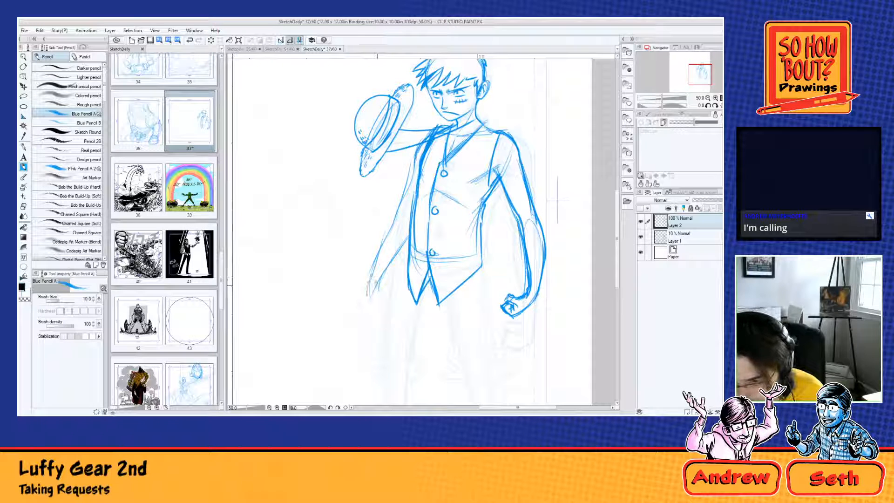
{"action": "mouse_move", "coordinate": [374, 296]}
{"action": "left_mouse_down"}
{"action": "mouse_move", "coordinate": [386, 295]}
{"action": "mouse_move", "coordinate": [372, 303]}
{"action": "mouse_move", "coordinate": [379, 308]}
{"action": "mouse_move", "coordinate": [390, 295]}
{"action": "left_mouse_up"}
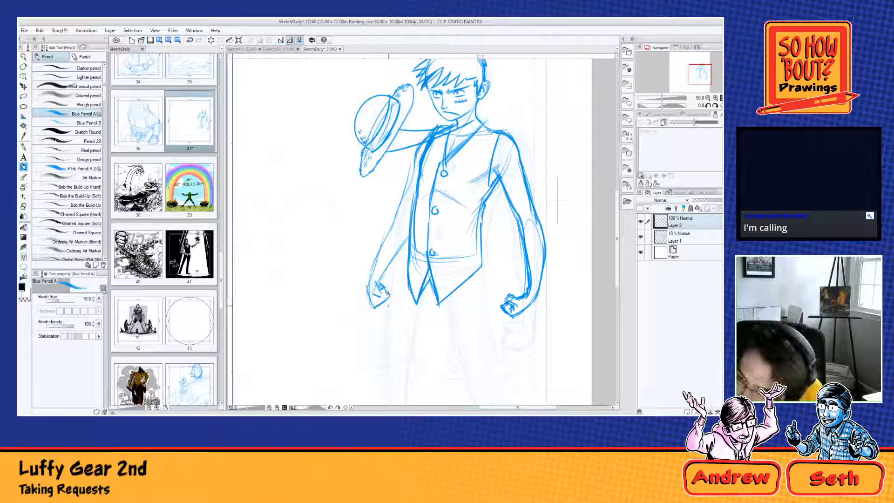
Step: Sketch the first inner and outer contours of the leg opposite the hat, slanting outward from below the vest hem
{"action": "left_click_drag", "start_coordinate": [502, 252], "coordinate": [498, 160]}
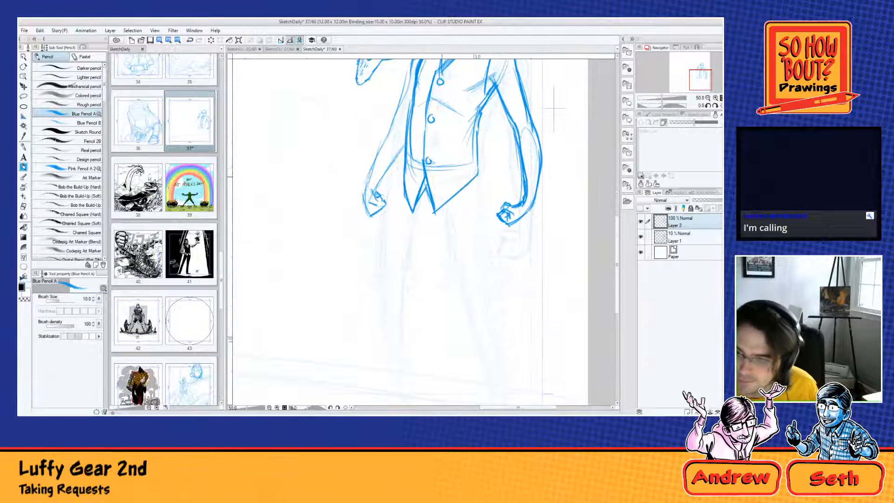
{"action": "mouse_move", "coordinate": [405, 173]}
{"action": "left_mouse_down"}
{"action": "mouse_move", "coordinate": [406, 192]}
{"action": "mouse_move", "coordinate": [457, 210]}
{"action": "mouse_move", "coordinate": [492, 266]}
{"action": "left_mouse_up"}
{"action": "left_click_drag", "start_coordinate": [471, 161], "coordinate": [502, 290]}
{"action": "left_click_drag", "start_coordinate": [441, 204], "coordinate": [497, 327]}
{"action": "left_click_drag", "start_coordinate": [504, 321], "coordinate": [460, 184]}
{"action": "key", "text": "ctrl+z"}
{"action": "left_click_drag", "start_coordinate": [420, 140], "coordinate": [464, 262]}
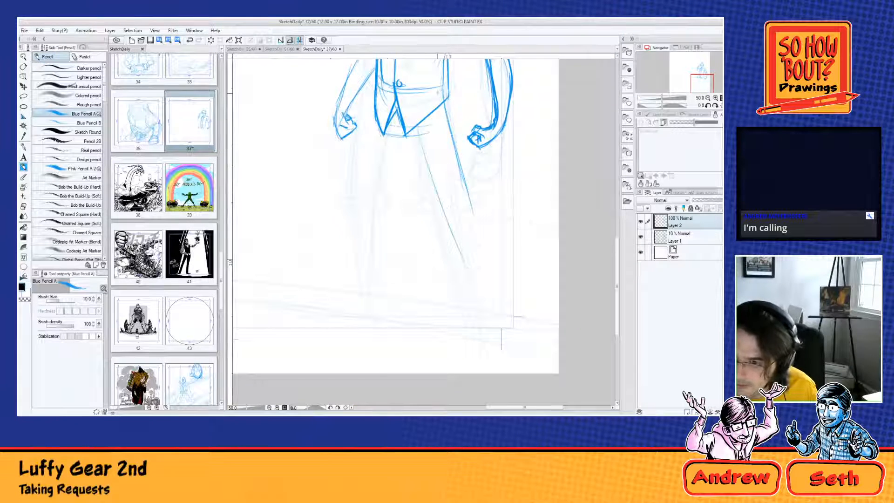
Step: Extend the outstretched leg down to the ankle near the page's lower border, strengthening its inner and outer contours
{"action": "left_click_drag", "start_coordinate": [447, 125], "coordinate": [472, 238]}
{"action": "left_click_drag", "start_coordinate": [451, 143], "coordinate": [508, 299]}
{"action": "mouse_move", "coordinate": [468, 225]}
{"action": "left_mouse_down"}
{"action": "mouse_move", "coordinate": [512, 328]}
{"action": "mouse_move", "coordinate": [498, 320]}
{"action": "left_mouse_up"}
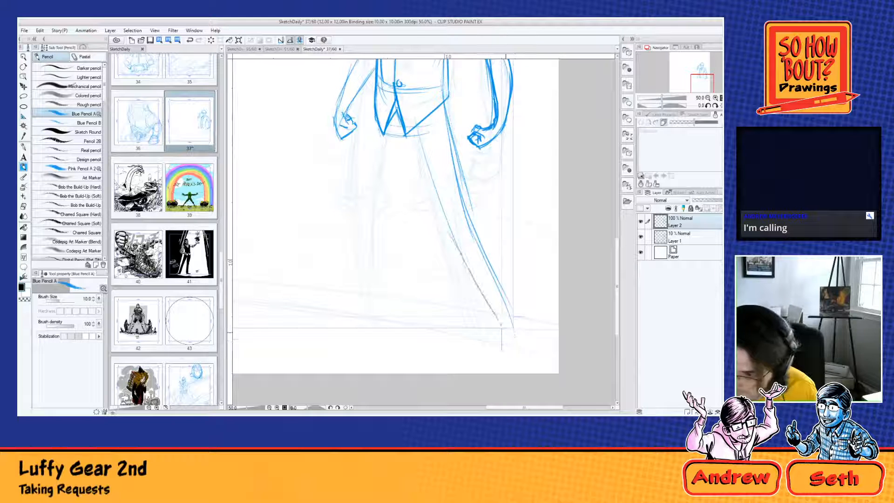
{"action": "left_click_drag", "start_coordinate": [434, 165], "coordinate": [456, 237]}
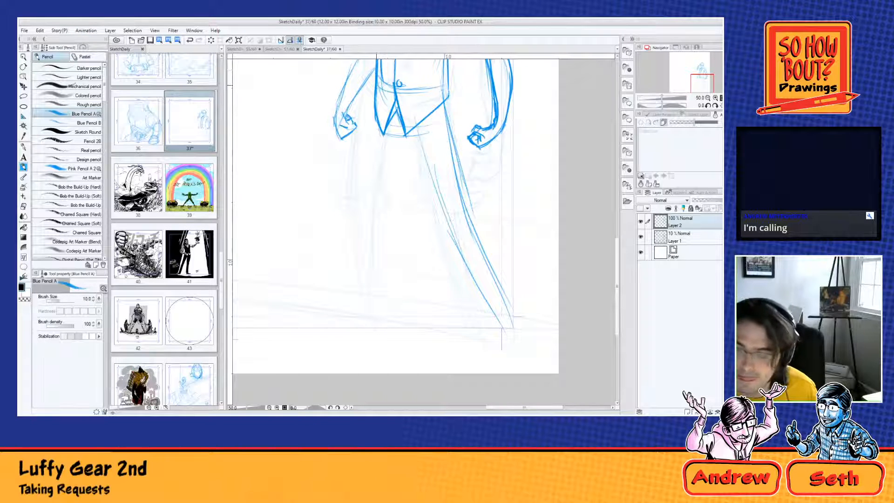
Step: Draw the hat-side leg nearly straight down from the vest hem to the lower border, with both contours
{"action": "left_click_drag", "start_coordinate": [374, 119], "coordinate": [390, 290]}
{"action": "left_click_drag", "start_coordinate": [377, 92], "coordinate": [372, 306]}
{"action": "left_click_drag", "start_coordinate": [396, 135], "coordinate": [384, 234]}
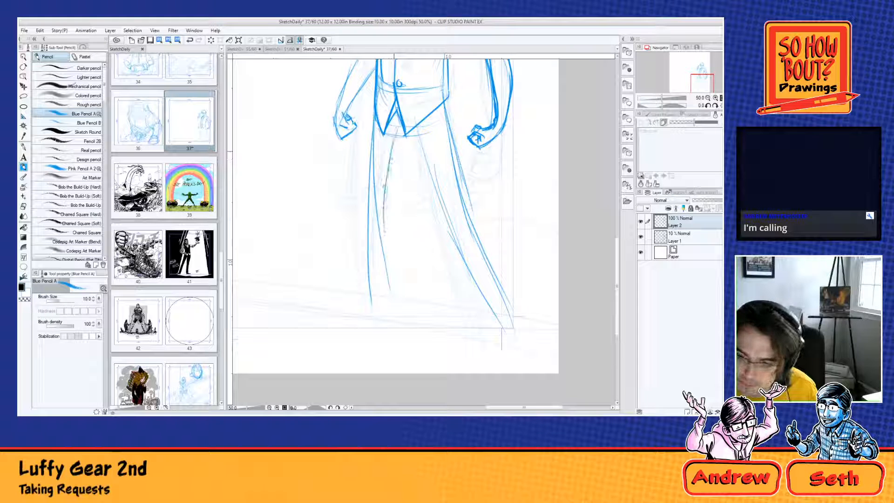
{"action": "mouse_move", "coordinate": [394, 151]}
{"action": "left_mouse_down"}
{"action": "mouse_move", "coordinate": [383, 235]}
{"action": "mouse_move", "coordinate": [390, 309]}
{"action": "left_mouse_up"}
{"action": "left_click_drag", "start_coordinate": [363, 184], "coordinate": [384, 338]}
{"action": "left_click_drag", "start_coordinate": [387, 255], "coordinate": [392, 327]}
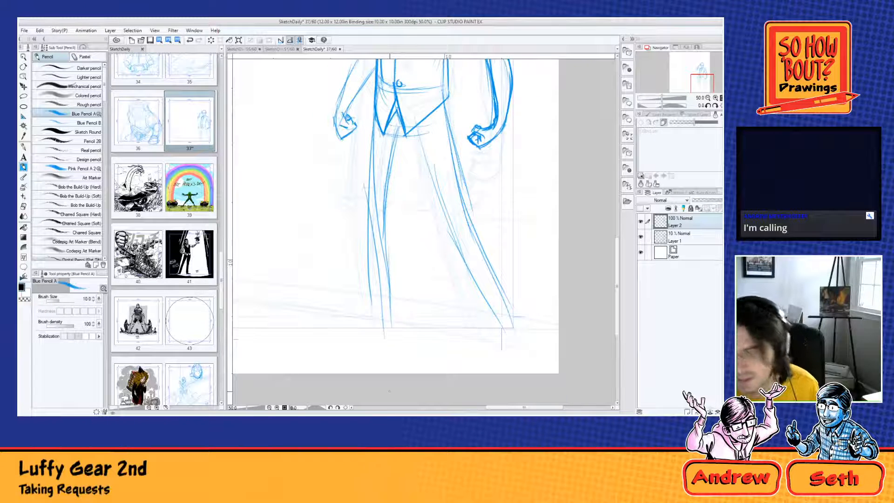
Step: Reinforce the inner thigh of the outstretched leg from the vest hem and mark its knee
{"action": "key", "text": "ctrl+minus"}
{"action": "key", "text": "ctrl+minus"}
{"action": "left_click_drag", "start_coordinate": [401, 183], "coordinate": [446, 258]}
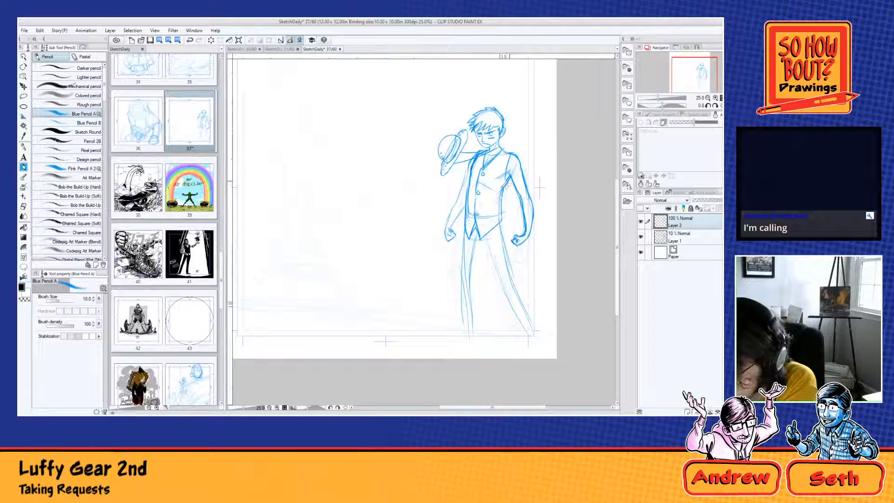
{"action": "mouse_move", "coordinate": [510, 175]}
{"action": "left_mouse_down"}
{"action": "mouse_move", "coordinate": [505, 221]}
{"action": "mouse_move", "coordinate": [479, 238]}
{"action": "mouse_move", "coordinate": [514, 269]}
{"action": "left_mouse_up"}
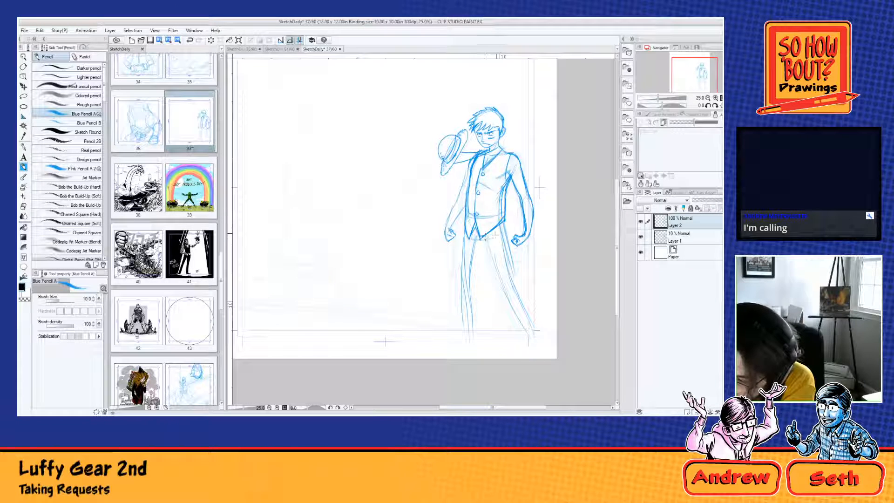
{"action": "left_click_drag", "start_coordinate": [493, 234], "coordinate": [497, 280]}
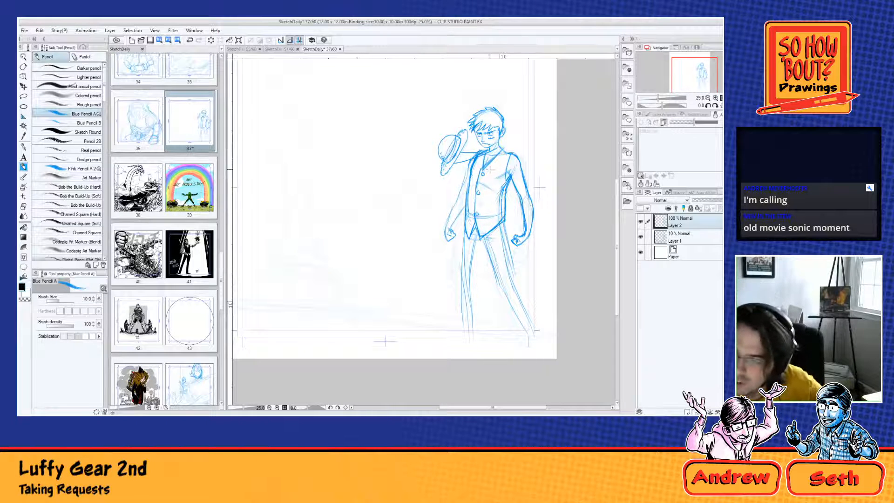
{"action": "left_click_drag", "start_coordinate": [487, 244], "coordinate": [506, 290]}
Step: Add reinforcing contour lines to the hat-side leg from the hip down to the ankle
{"action": "mouse_move", "coordinate": [471, 239]}
{"action": "left_mouse_down"}
{"action": "mouse_move", "coordinate": [467, 262]}
{"action": "mouse_move", "coordinate": [463, 294]}
{"action": "left_mouse_up"}
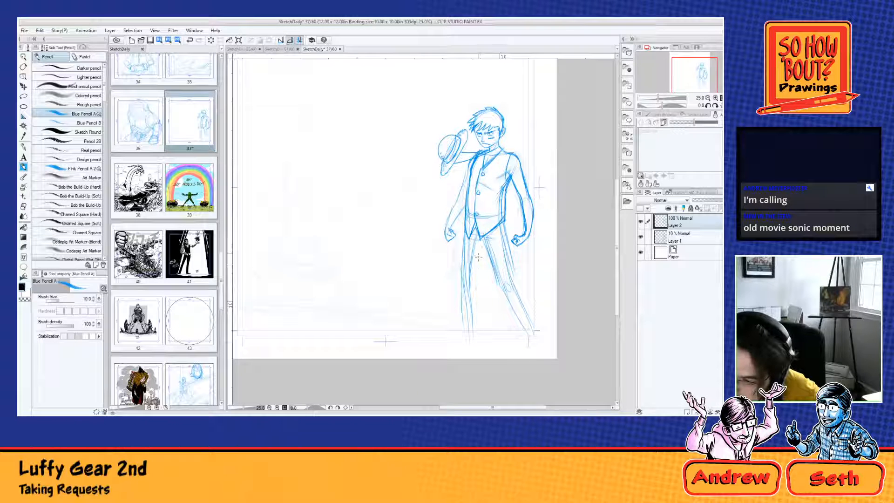
{"action": "mouse_move", "coordinate": [480, 253]}
{"action": "left_mouse_down"}
{"action": "mouse_move", "coordinate": [473, 284]}
{"action": "mouse_move", "coordinate": [518, 226]}
{"action": "mouse_move", "coordinate": [506, 234]}
{"action": "mouse_move", "coordinate": [472, 321]}
{"action": "left_mouse_up"}
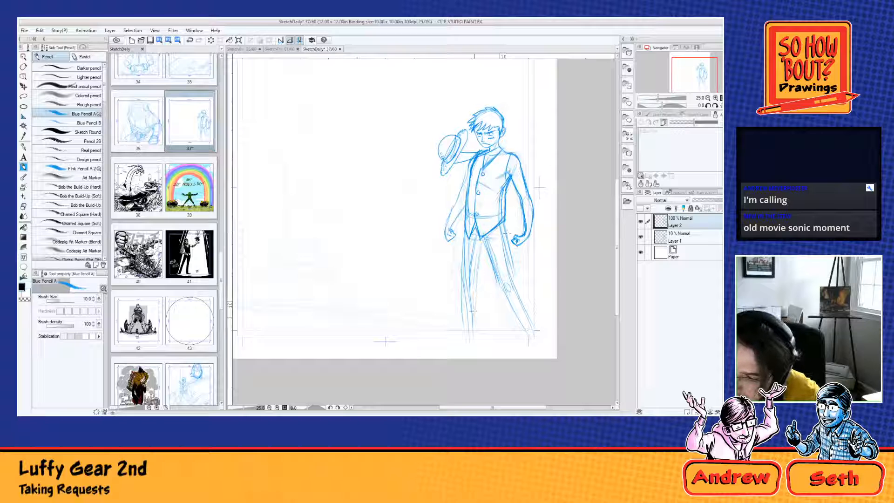
{"action": "left_click_drag", "start_coordinate": [476, 284], "coordinate": [466, 339]}
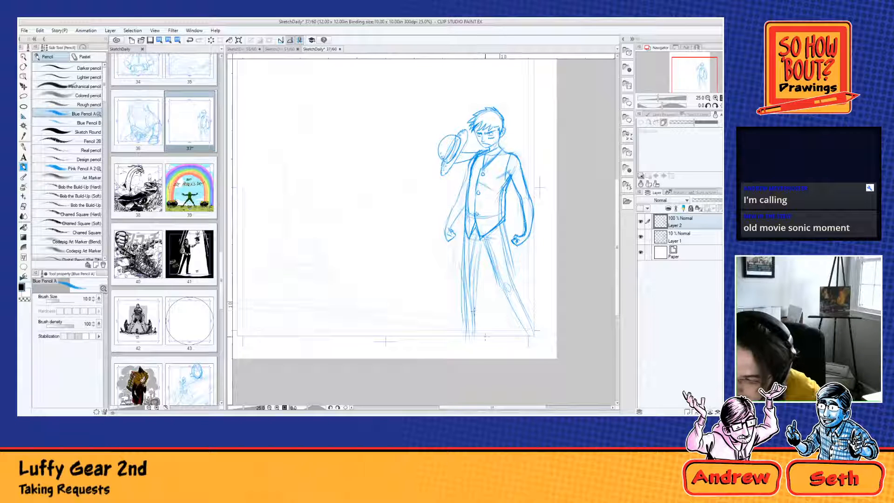
Step: Move the Layer 2 figure up so the legs end above the lower border, and hide the rough on Layer 1
{"action": "key", "text": "k"}
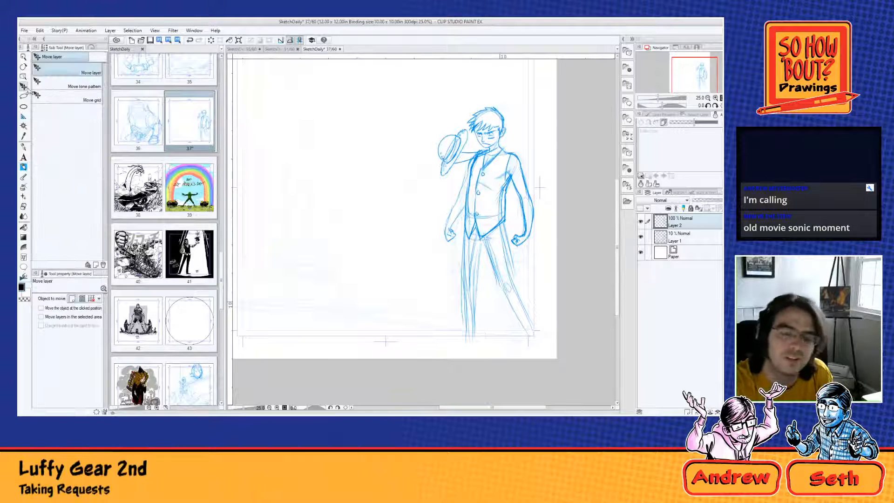
{"action": "left_click_drag", "start_coordinate": [510, 246], "coordinate": [505, 223]}
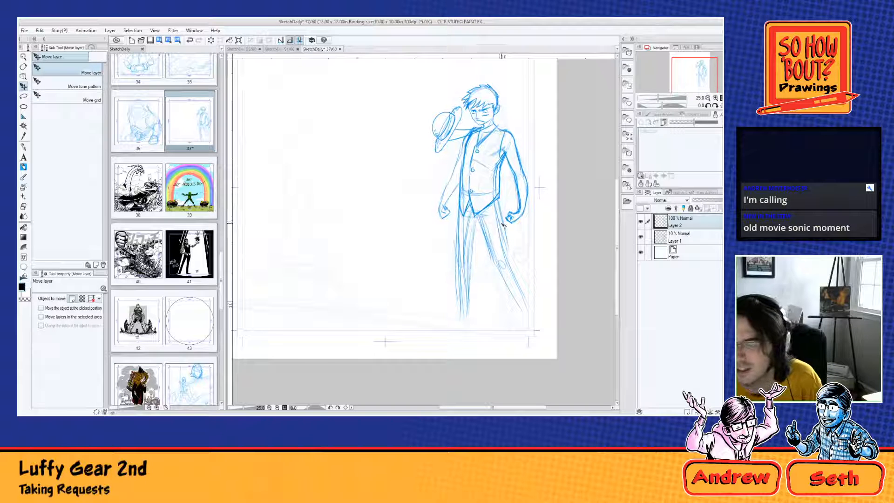
{"action": "left_click", "coordinate": [641, 236]}
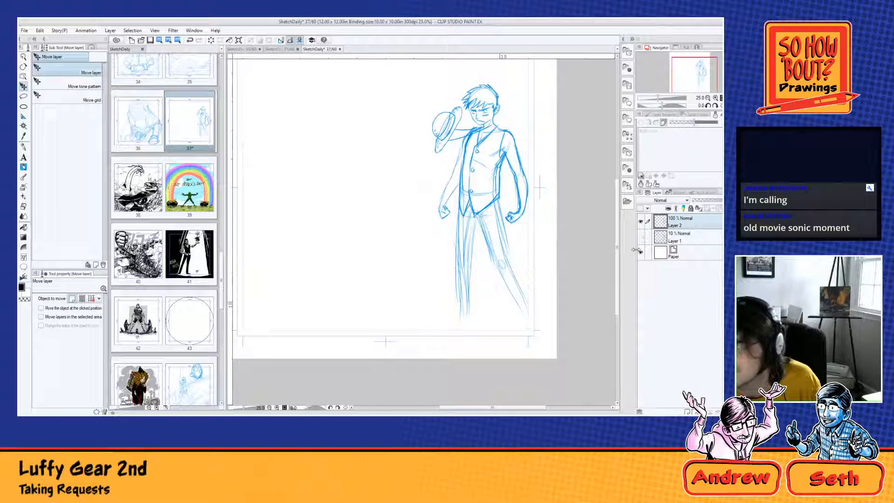
Step: Reinforce the outstretched leg with the Blue Pencil and draw a knee-length shorts leg with a slanted hem over its thigh
{"action": "left_click", "coordinate": [24, 168]}
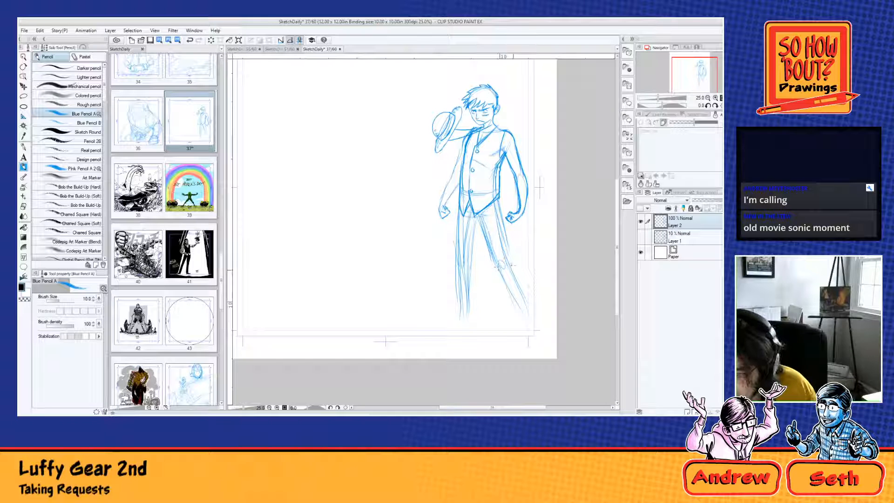
{"action": "mouse_move", "coordinate": [503, 255]}
{"action": "left_mouse_down"}
{"action": "mouse_move", "coordinate": [523, 305]}
{"action": "mouse_move", "coordinate": [518, 279]}
{"action": "mouse_move", "coordinate": [524, 324]}
{"action": "left_mouse_up"}
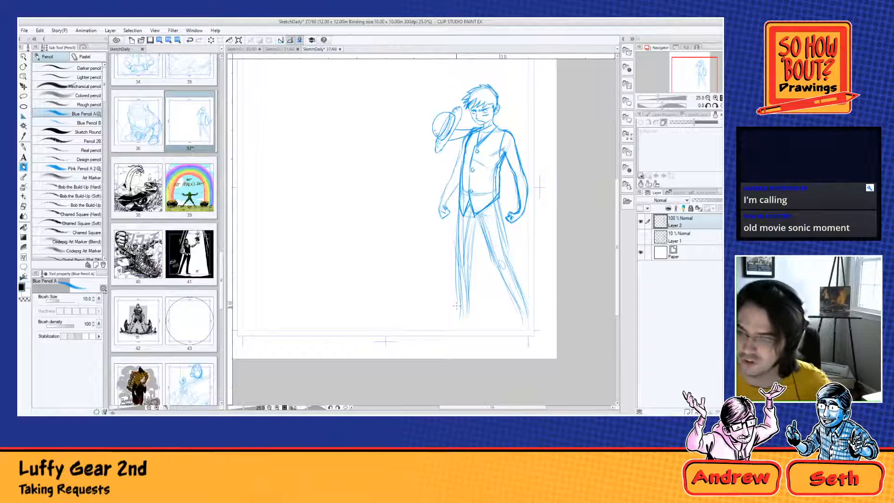
{"action": "left_click_drag", "start_coordinate": [468, 215], "coordinate": [479, 216]}
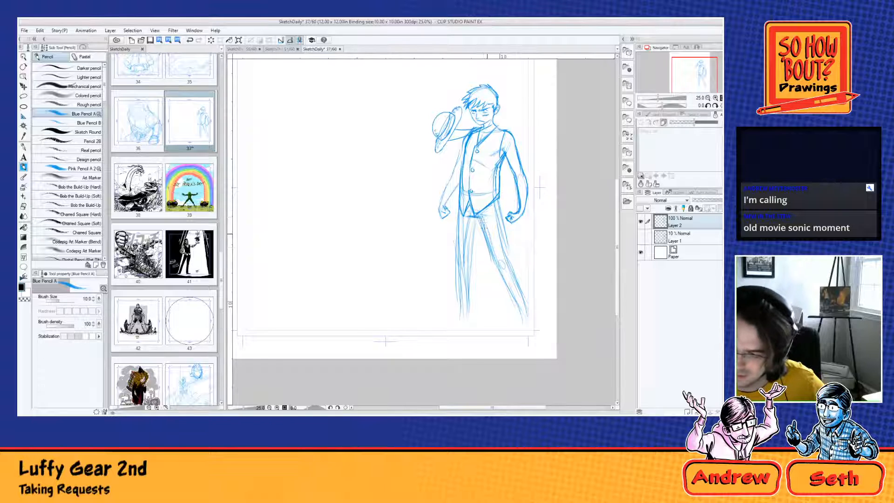
{"action": "left_click_drag", "start_coordinate": [480, 223], "coordinate": [490, 245]}
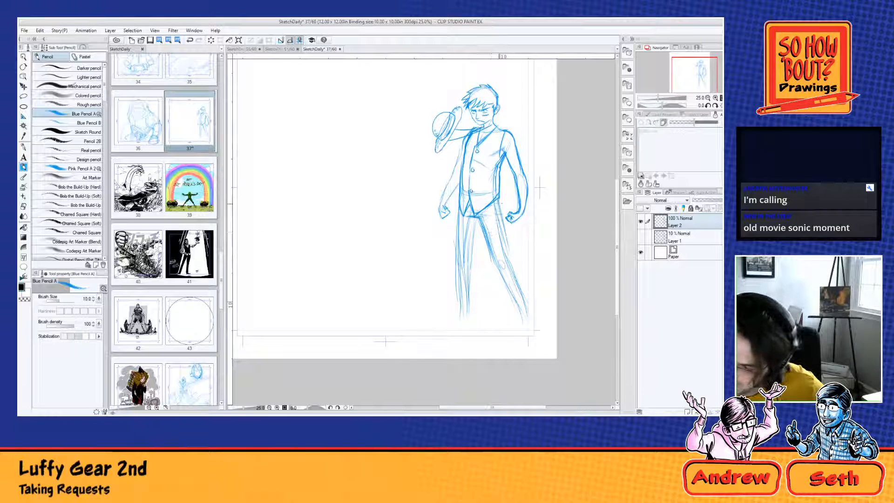
{"action": "left_click_drag", "start_coordinate": [499, 206], "coordinate": [512, 253]}
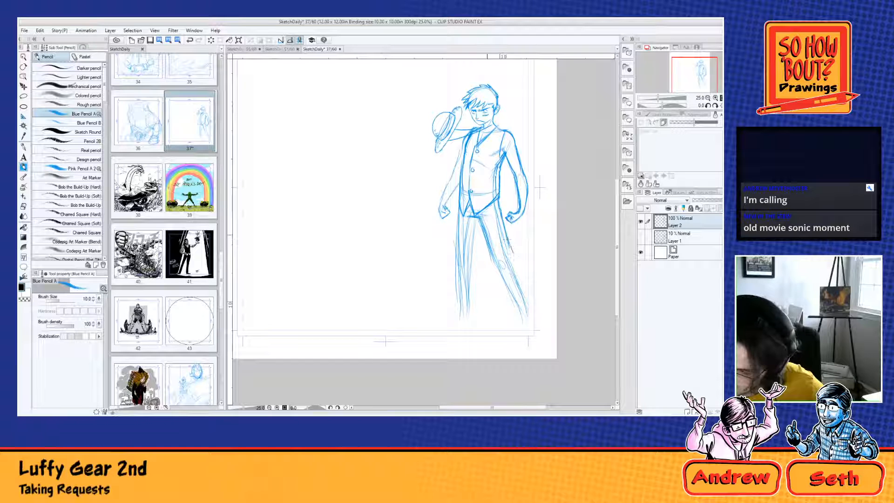
{"action": "mouse_move", "coordinate": [479, 218]}
{"action": "left_mouse_down"}
{"action": "mouse_move", "coordinate": [489, 265]}
{"action": "mouse_move", "coordinate": [517, 248]}
{"action": "left_mouse_up"}
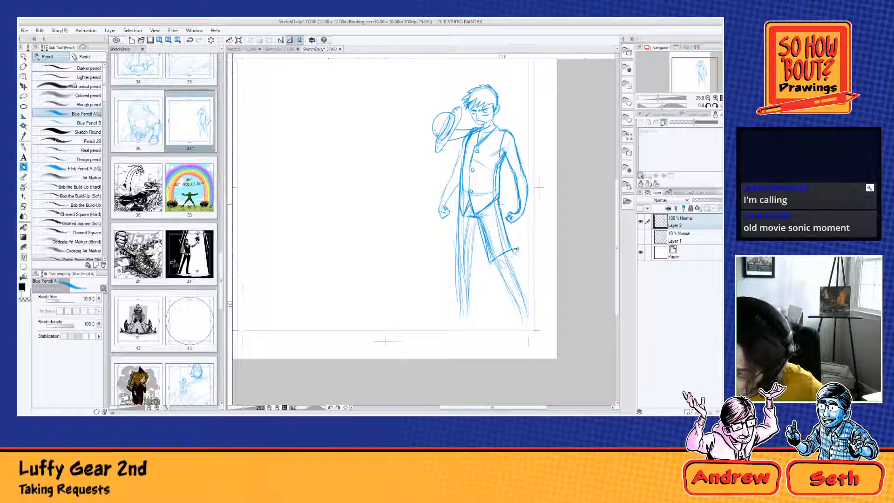
{"action": "left_click_drag", "start_coordinate": [500, 204], "coordinate": [516, 248]}
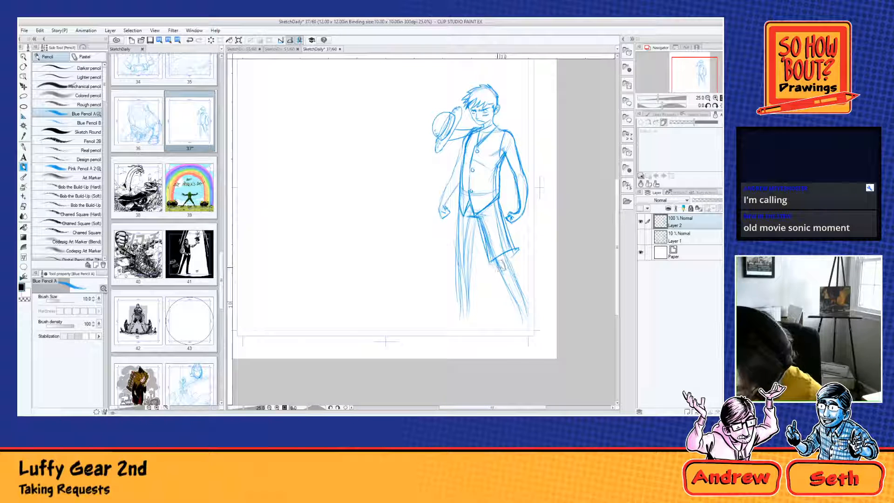
Step: Draw the knee, tapered calf and sandaled foot of the outstretched leg below the shorts hem
{"action": "mouse_move", "coordinate": [497, 265]}
{"action": "left_mouse_down"}
{"action": "mouse_move", "coordinate": [519, 309]}
{"action": "mouse_move", "coordinate": [510, 253]}
{"action": "mouse_move", "coordinate": [524, 290]}
{"action": "left_mouse_up"}
{"action": "mouse_move", "coordinate": [506, 254]}
{"action": "left_mouse_down"}
{"action": "mouse_move", "coordinate": [535, 327]}
{"action": "mouse_move", "coordinate": [531, 318]}
{"action": "mouse_move", "coordinate": [521, 330]}
{"action": "mouse_move", "coordinate": [542, 329]}
{"action": "mouse_move", "coordinate": [531, 304]}
{"action": "mouse_move", "coordinate": [540, 327]}
{"action": "mouse_move", "coordinate": [515, 324]}
{"action": "left_mouse_up"}
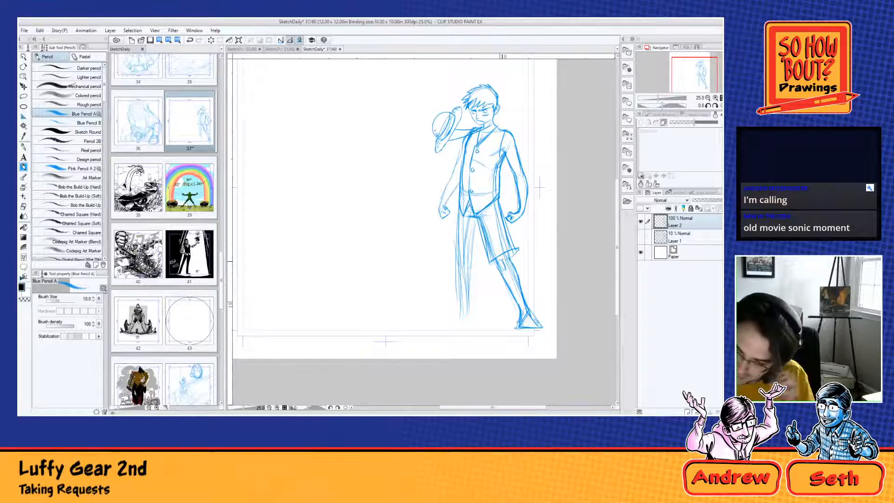
{"action": "left_click_drag", "start_coordinate": [502, 260], "coordinate": [507, 269]}
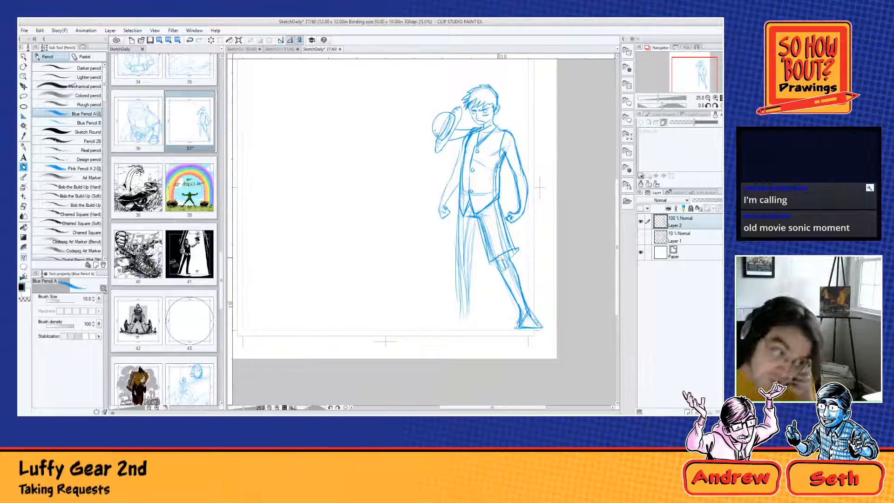
Step: Draw the hat-side shorts leg with both sides and a double-lined hem at the knee
{"action": "mouse_move", "coordinate": [473, 218]}
{"action": "left_mouse_down"}
{"action": "mouse_move", "coordinate": [474, 264]}
{"action": "mouse_move", "coordinate": [451, 262]}
{"action": "left_mouse_up"}
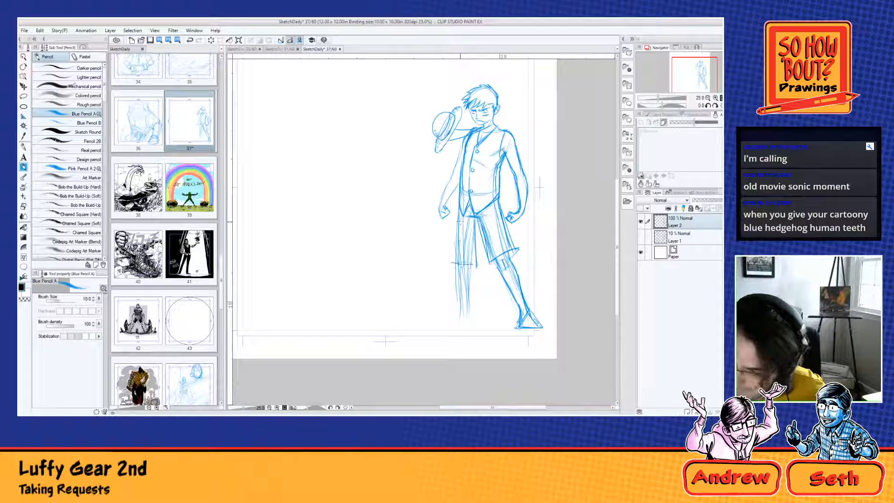
{"action": "mouse_move", "coordinate": [458, 205]}
{"action": "left_mouse_down"}
{"action": "mouse_move", "coordinate": [455, 264]}
{"action": "mouse_move", "coordinate": [477, 263]}
{"action": "left_mouse_up"}
{"action": "left_click_drag", "start_coordinate": [480, 225], "coordinate": [463, 323]}
{"action": "left_click_drag", "start_coordinate": [466, 287], "coordinate": [462, 326]}
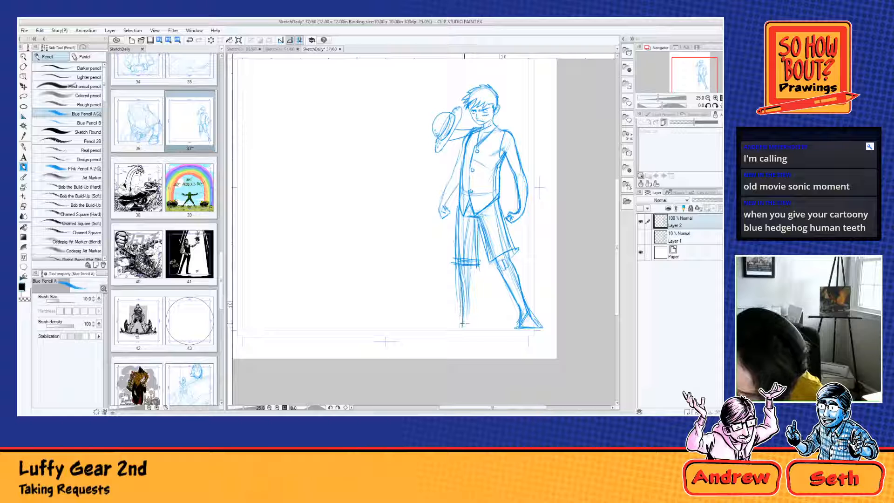
{"action": "left_click_drag", "start_coordinate": [473, 269], "coordinate": [469, 333]}
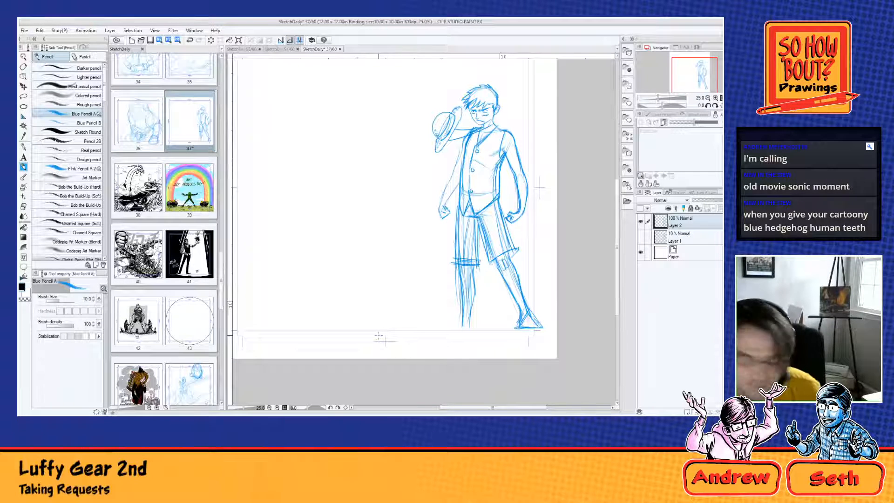
{"action": "key", "text": "ctrl+z"}
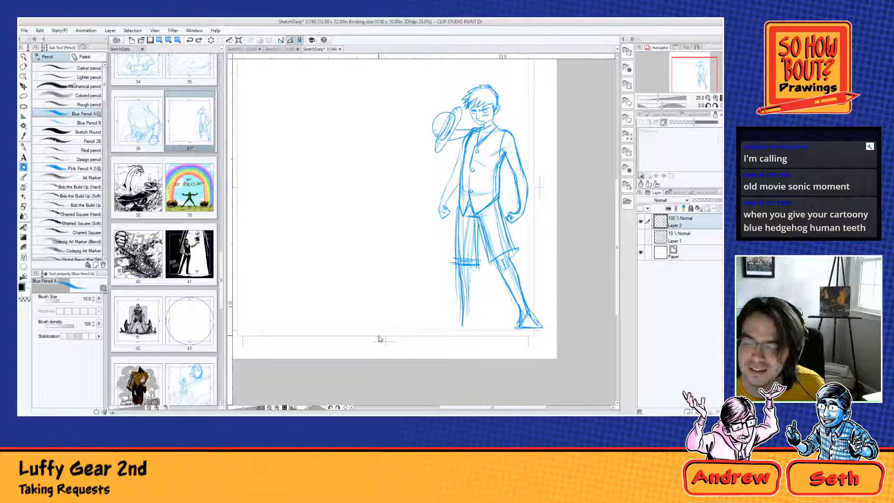
{"action": "key", "text": "ctrl+z"}
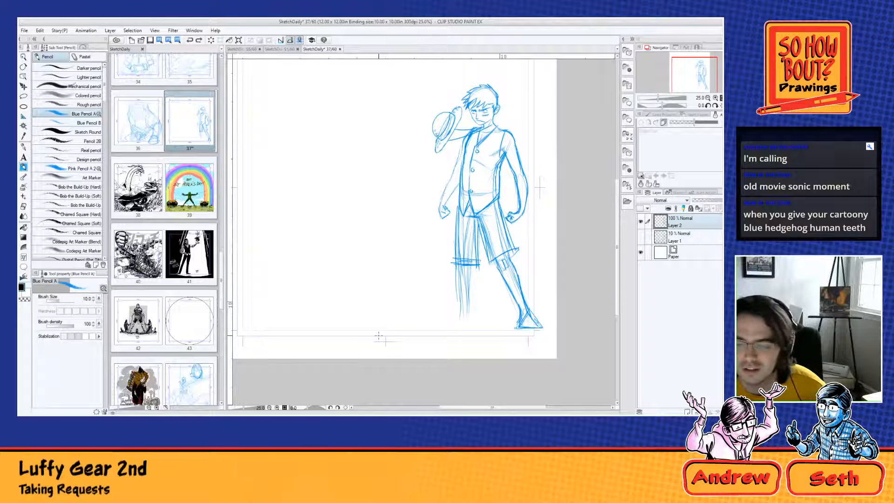
Step: Open blank page 56 of the SketchDaily file
{"action": "left_click_drag", "start_coordinate": [221, 275], "coordinate": [224, 357]}
{"action": "left_click", "coordinate": [143, 318]}
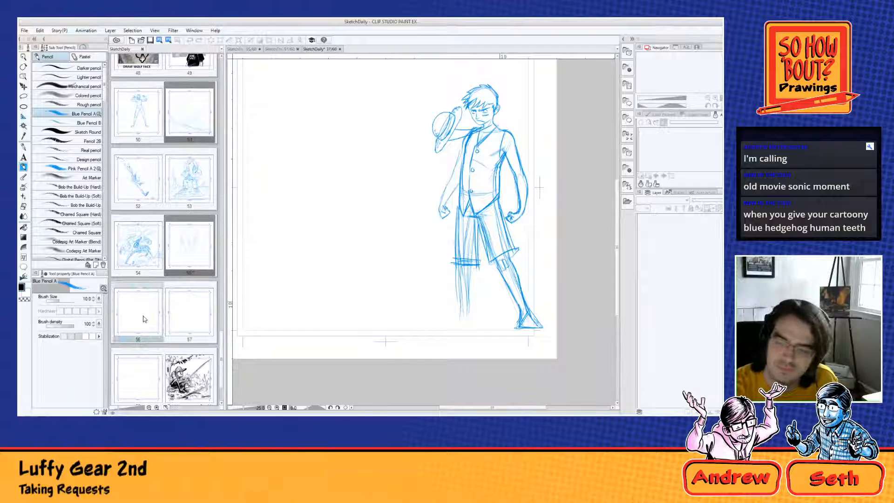
{"action": "double_click", "coordinate": [143, 319]}
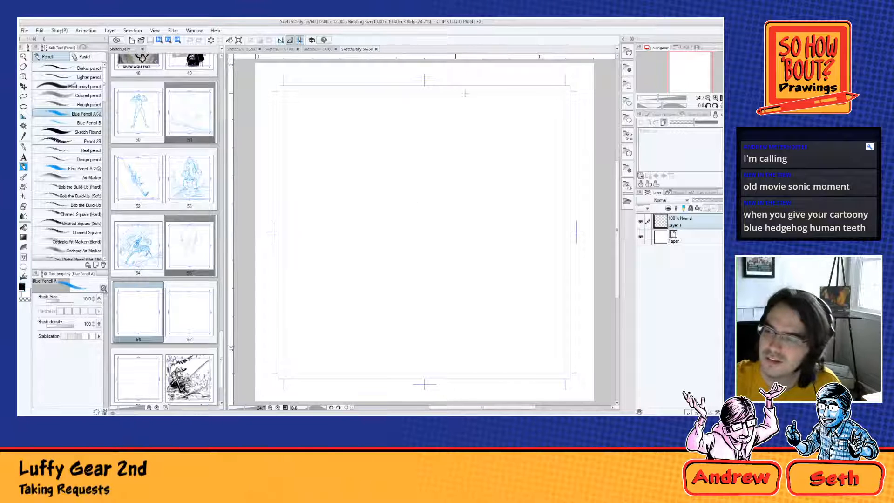
{"action": "mouse_move", "coordinate": [466, 93]}
{"action": "left_mouse_down"}
{"action": "mouse_move", "coordinate": [412, 202]}
{"action": "mouse_move", "coordinate": [383, 191]}
{"action": "mouse_move", "coordinate": [525, 131]}
{"action": "mouse_move", "coordinate": [393, 129]}
{"action": "mouse_move", "coordinate": [501, 209]}
{"action": "mouse_move", "coordinate": [523, 155]}
{"action": "left_mouse_up"}
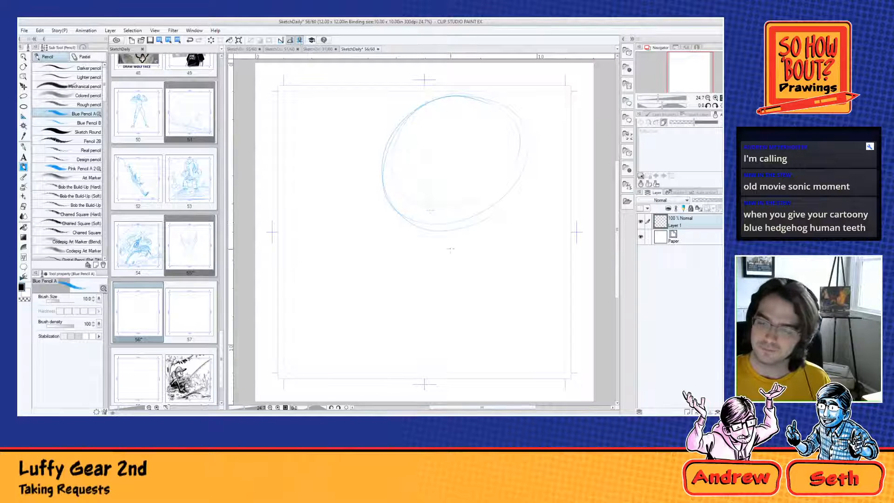
{"action": "left_click_drag", "start_coordinate": [381, 174], "coordinate": [521, 150]}
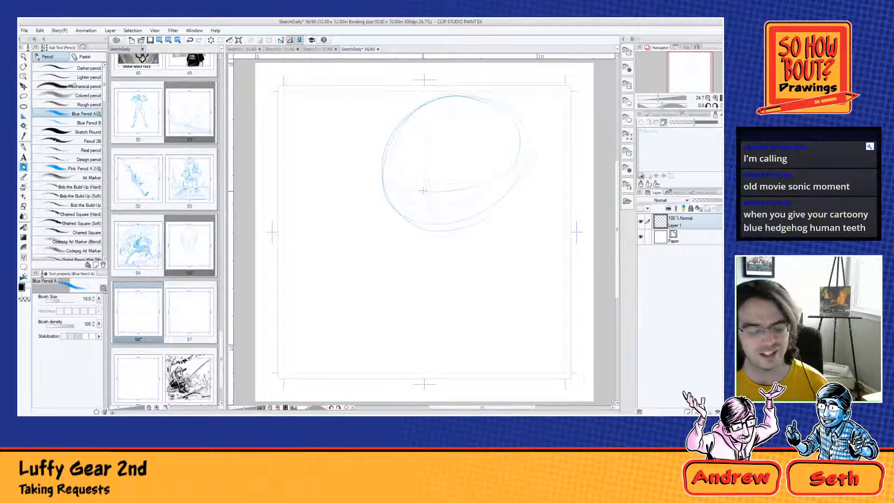
{"action": "mouse_move", "coordinate": [432, 175]}
{"action": "left_mouse_down"}
{"action": "mouse_move", "coordinate": [440, 165]}
{"action": "mouse_move", "coordinate": [501, 176]}
{"action": "left_mouse_up"}
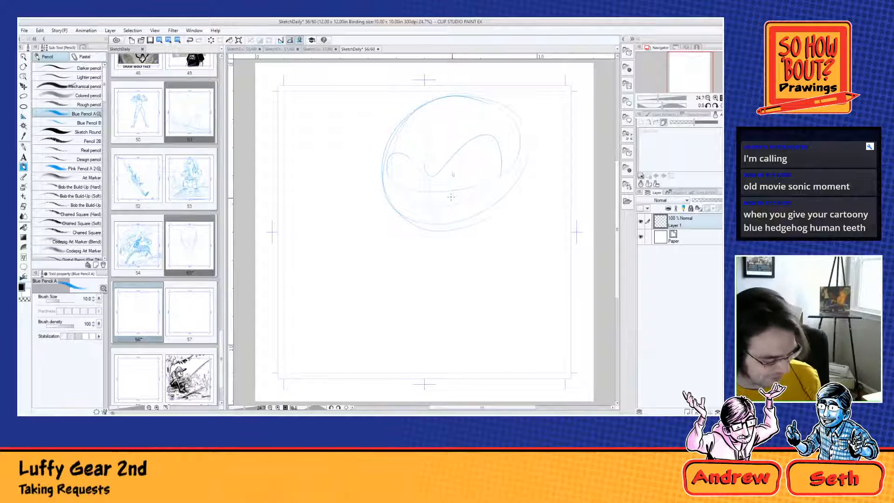
{"action": "key", "text": "Delete"}
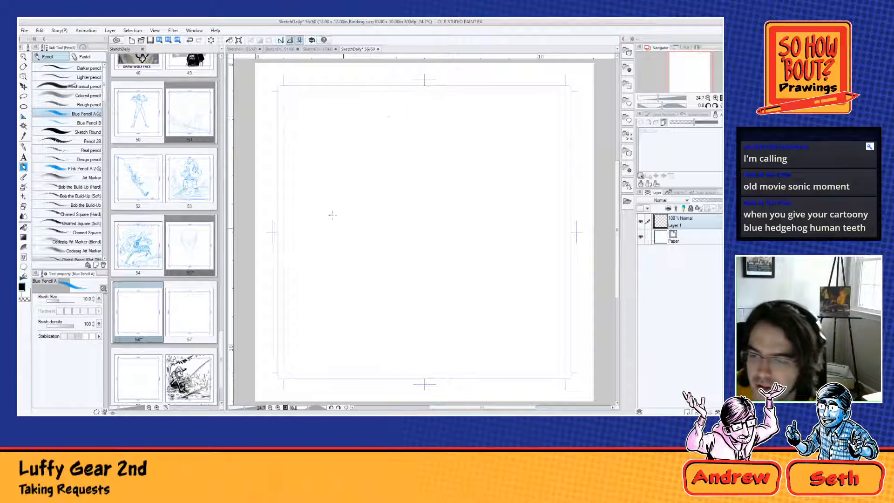
Step: Sketch Sonic's head on page 56 with a round guide circle, eye contours, slanted oval nose and swept-back quills
{"action": "mouse_move", "coordinate": [388, 117]}
{"action": "left_mouse_down"}
{"action": "mouse_move", "coordinate": [442, 138]}
{"action": "mouse_move", "coordinate": [408, 256]}
{"action": "mouse_move", "coordinate": [334, 145]}
{"action": "left_mouse_up"}
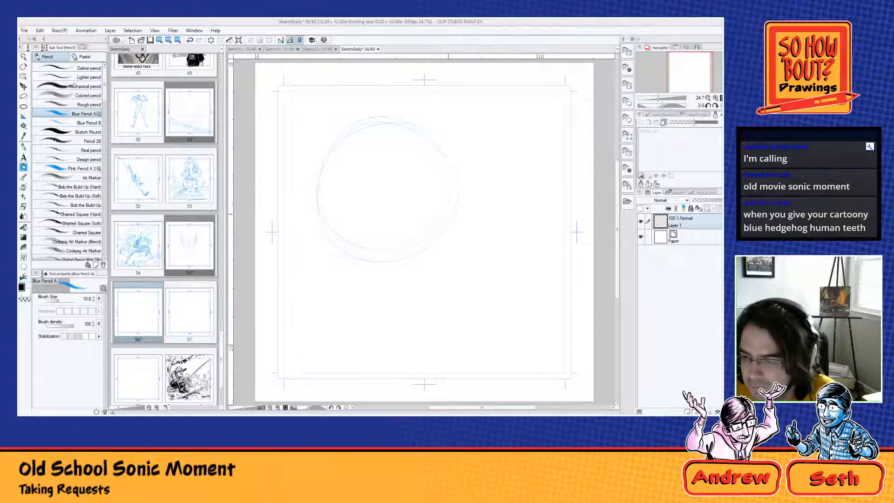
{"action": "left_click_drag", "start_coordinate": [440, 204], "coordinate": [441, 211]}
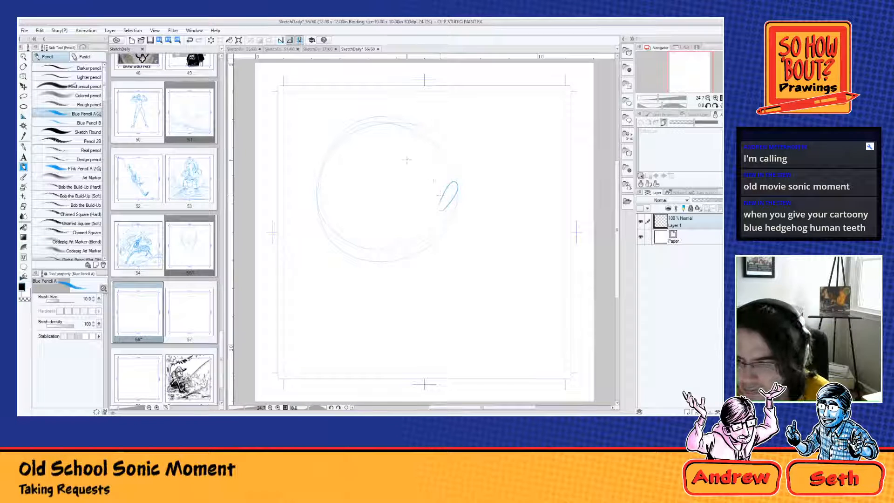
{"action": "left_click_drag", "start_coordinate": [410, 161], "coordinate": [386, 223]}
{"action": "left_click_drag", "start_coordinate": [431, 162], "coordinate": [448, 156]}
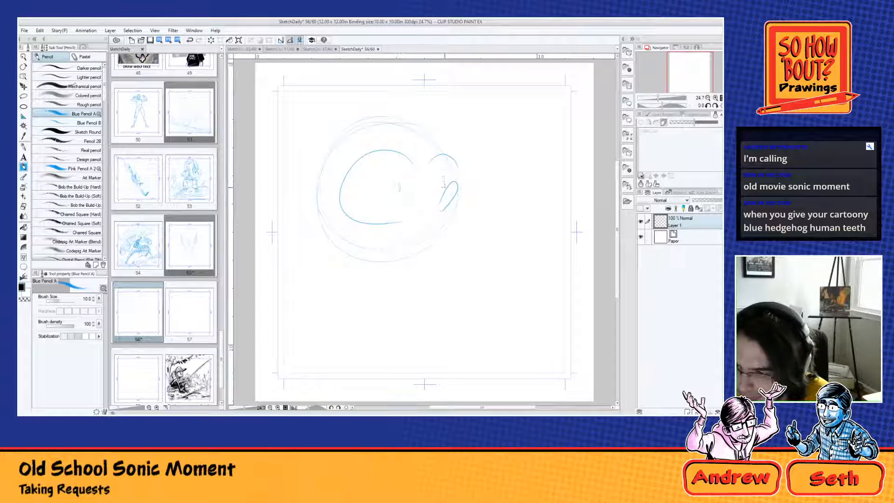
{"action": "left_click_drag", "start_coordinate": [445, 180], "coordinate": [446, 185]}
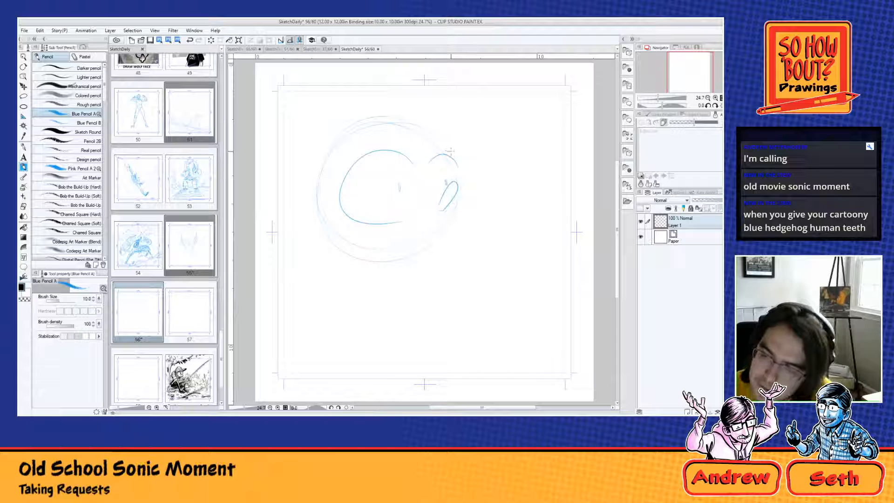
{"action": "mouse_move", "coordinate": [449, 150]}
{"action": "left_mouse_down"}
{"action": "mouse_move", "coordinate": [419, 96]}
{"action": "mouse_move", "coordinate": [397, 108]}
{"action": "mouse_move", "coordinate": [289, 96]}
{"action": "mouse_move", "coordinate": [332, 126]}
{"action": "mouse_move", "coordinate": [275, 200]}
{"action": "mouse_move", "coordinate": [302, 184]}
{"action": "mouse_move", "coordinate": [316, 233]}
{"action": "left_mouse_up"}
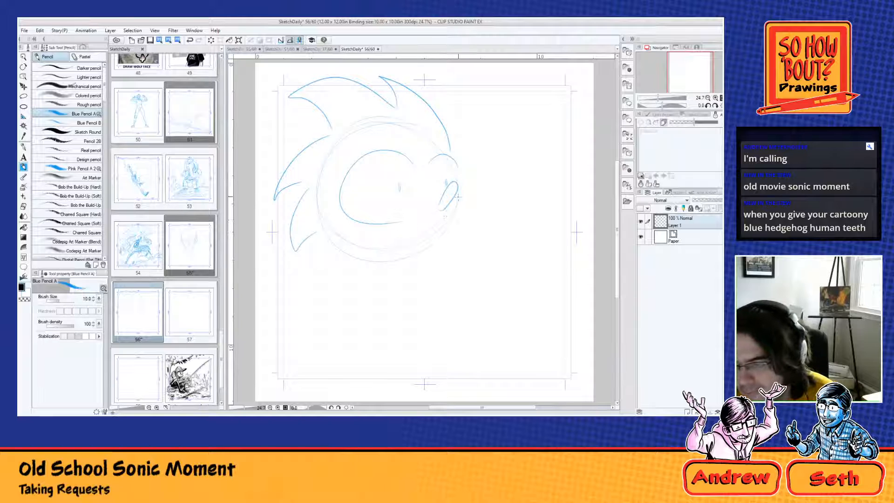
Step: Reinforce the lower face contour from the nose around the chin and fill the nose in solid blue with a small highlight
{"action": "left_click_drag", "start_coordinate": [456, 188], "coordinate": [450, 228]}
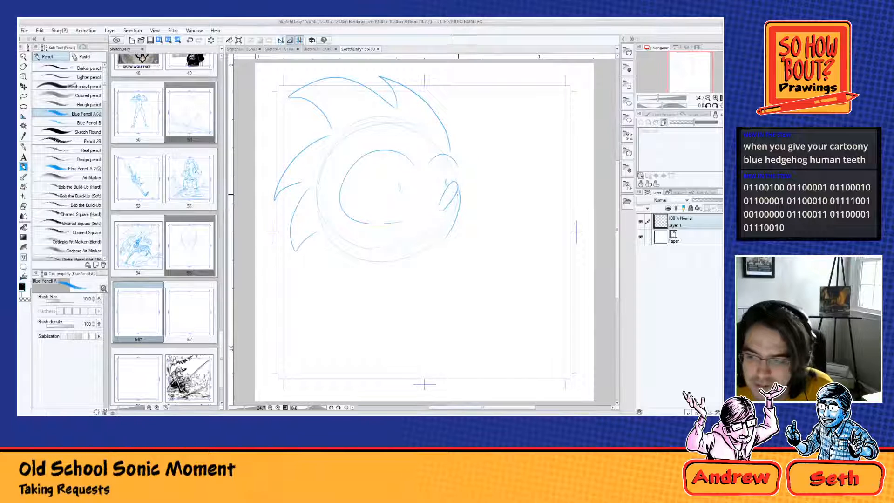
{"action": "mouse_move", "coordinate": [458, 212]}
{"action": "left_mouse_down"}
{"action": "mouse_move", "coordinate": [451, 243]}
{"action": "mouse_move", "coordinate": [434, 252]}
{"action": "left_mouse_up"}
{"action": "mouse_move", "coordinate": [330, 233]}
{"action": "left_mouse_down"}
{"action": "mouse_move", "coordinate": [354, 254]}
{"action": "mouse_move", "coordinate": [401, 266]}
{"action": "left_mouse_up"}
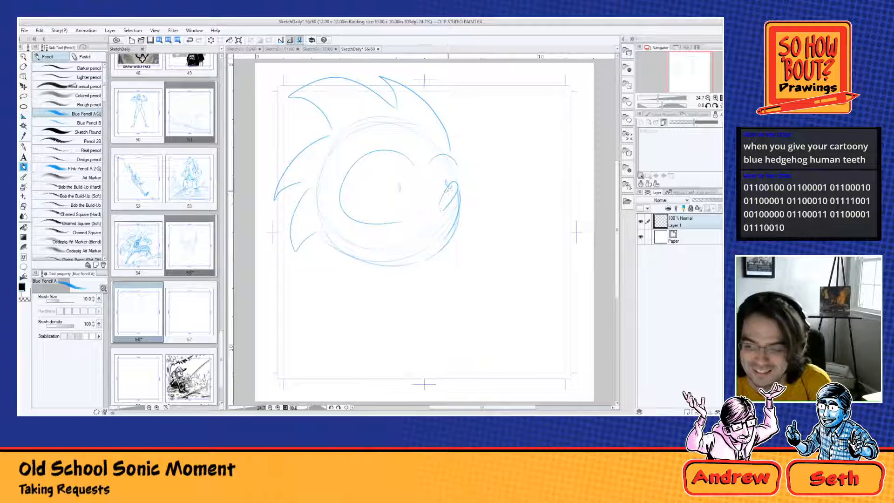
{"action": "mouse_move", "coordinate": [445, 187]}
{"action": "left_mouse_down"}
{"action": "mouse_move", "coordinate": [440, 207]}
{"action": "mouse_move", "coordinate": [451, 192]}
{"action": "mouse_move", "coordinate": [450, 191]}
{"action": "left_mouse_up"}
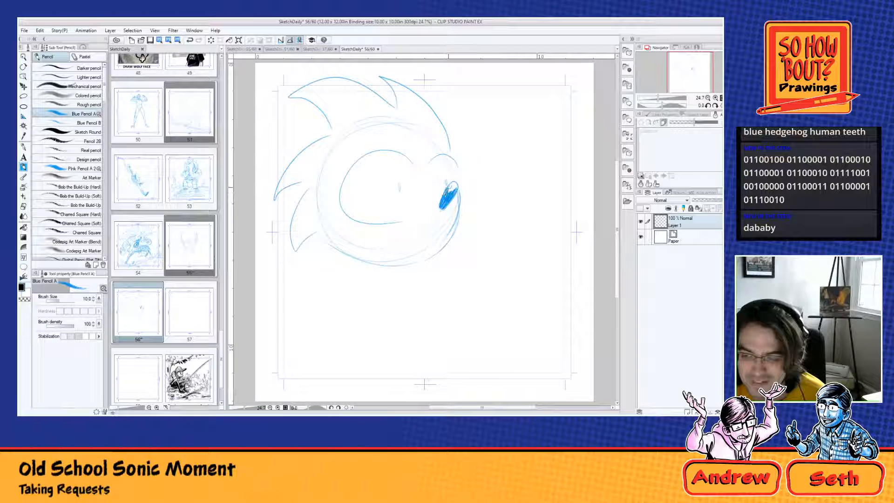
{"action": "left_click_drag", "start_coordinate": [454, 182], "coordinate": [449, 190]}
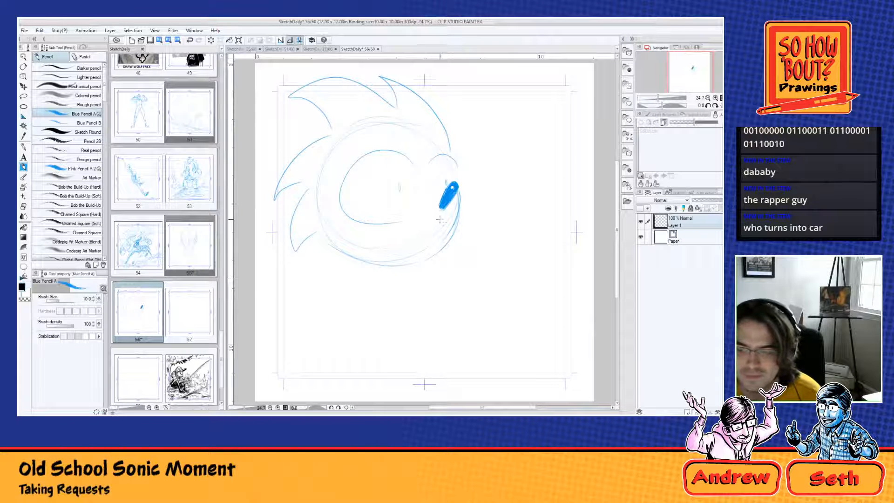
Step: Draw a wide mouth under the eyes with wavy upper and lower gum lines and a heavy jaw around it
{"action": "mouse_move", "coordinate": [450, 217]}
{"action": "left_mouse_down"}
{"action": "mouse_move", "coordinate": [407, 233]}
{"action": "mouse_move", "coordinate": [374, 227]}
{"action": "mouse_move", "coordinate": [347, 269]}
{"action": "mouse_move", "coordinate": [436, 263]}
{"action": "mouse_move", "coordinate": [452, 220]}
{"action": "mouse_move", "coordinate": [441, 244]}
{"action": "left_mouse_up"}
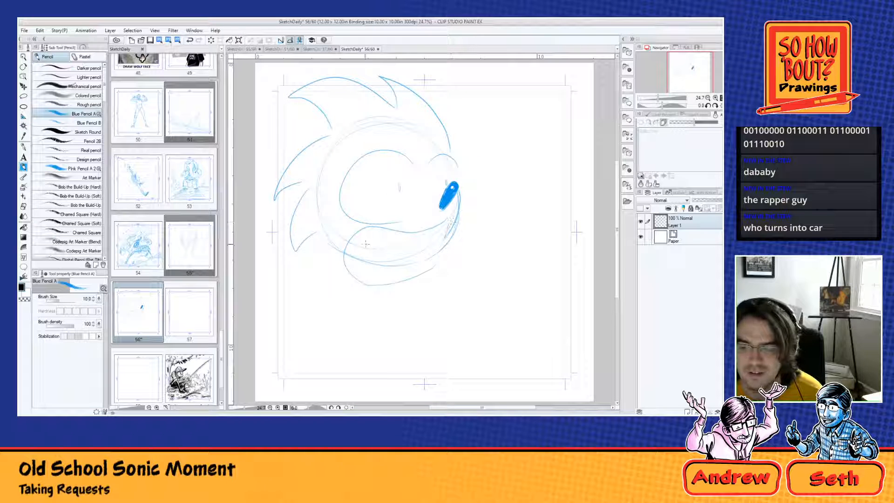
{"action": "mouse_move", "coordinate": [372, 247]}
{"action": "left_mouse_down"}
{"action": "mouse_move", "coordinate": [407, 249]}
{"action": "mouse_move", "coordinate": [451, 231]}
{"action": "left_mouse_up"}
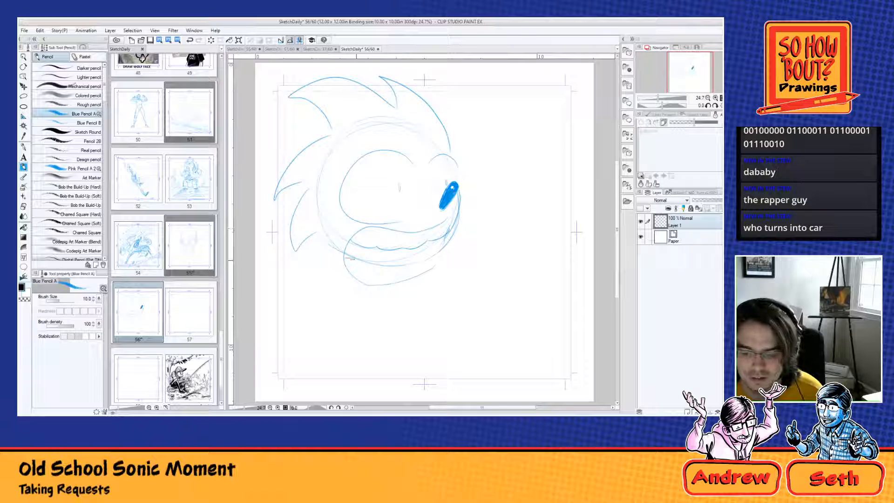
{"action": "mouse_move", "coordinate": [354, 263]}
{"action": "left_mouse_down"}
{"action": "mouse_move", "coordinate": [366, 275]}
{"action": "mouse_move", "coordinate": [443, 247]}
{"action": "left_mouse_up"}
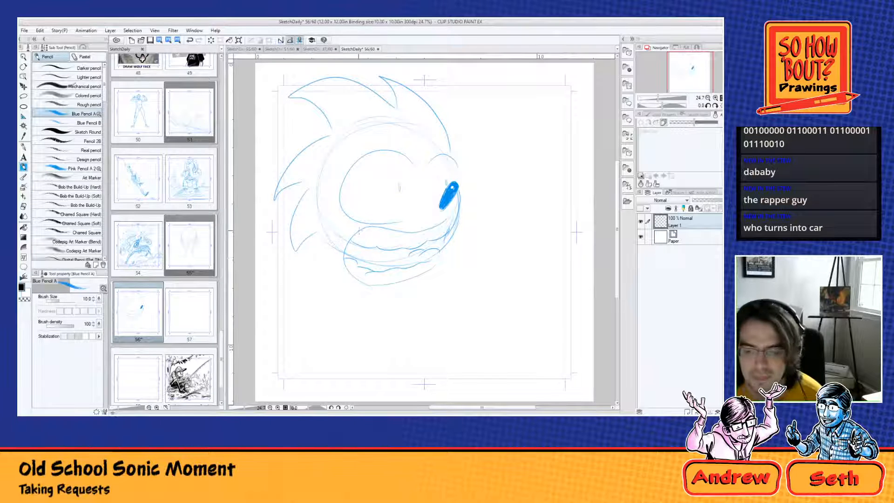
{"action": "mouse_move", "coordinate": [459, 209]}
{"action": "left_mouse_down"}
{"action": "mouse_move", "coordinate": [439, 271]}
{"action": "mouse_move", "coordinate": [429, 274]}
{"action": "left_mouse_up"}
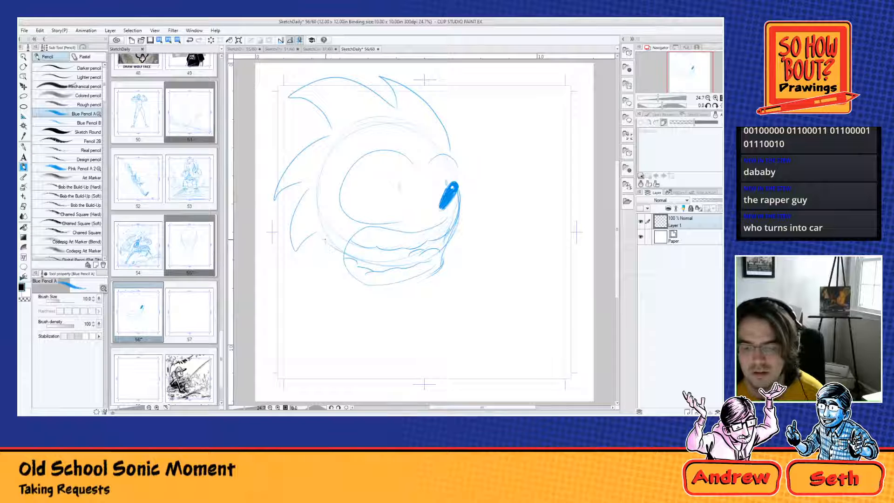
{"action": "left_click_drag", "start_coordinate": [336, 261], "coordinate": [413, 282]}
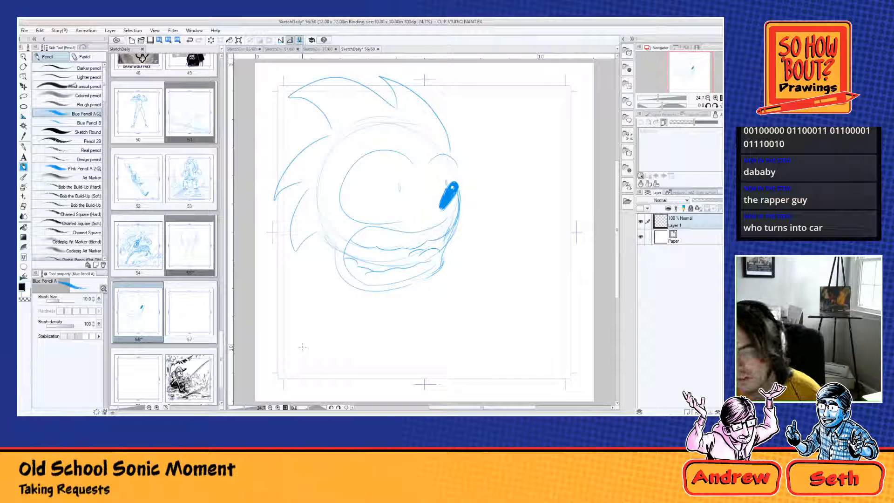
Step: Clear the Sonic head from Layer 1 and sketch a new head circle with curved facial guidelines
{"action": "key", "text": "Delete"}
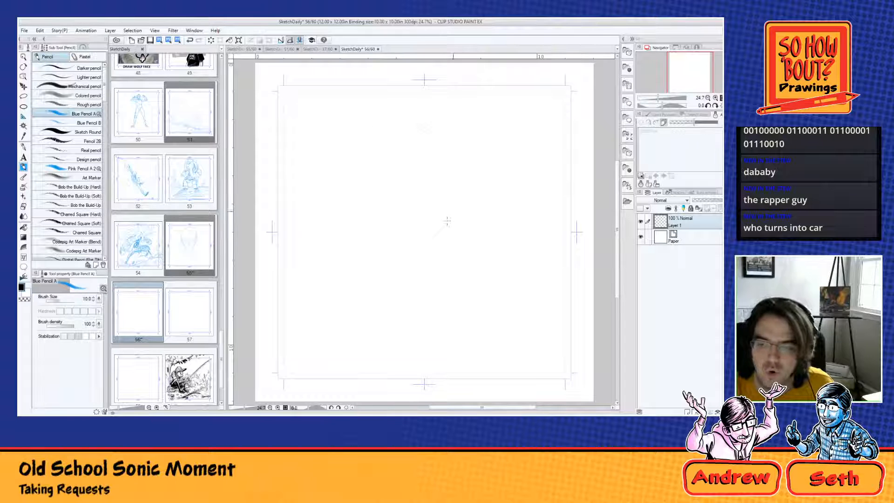
{"action": "mouse_move", "coordinate": [447, 221]}
{"action": "left_mouse_down"}
{"action": "mouse_move", "coordinate": [401, 120]}
{"action": "mouse_move", "coordinate": [348, 255]}
{"action": "mouse_move", "coordinate": [474, 189]}
{"action": "mouse_move", "coordinate": [346, 134]}
{"action": "mouse_move", "coordinate": [362, 261]}
{"action": "mouse_move", "coordinate": [471, 153]}
{"action": "left_mouse_up"}
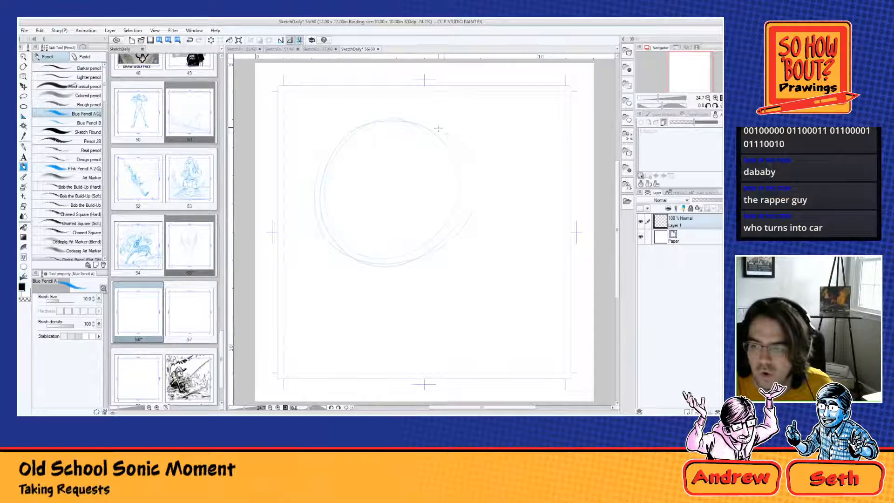
{"action": "mouse_move", "coordinate": [333, 149]}
{"action": "left_mouse_down"}
{"action": "mouse_move", "coordinate": [449, 140]}
{"action": "mouse_move", "coordinate": [464, 208]}
{"action": "left_mouse_up"}
{"action": "mouse_move", "coordinate": [463, 170]}
{"action": "left_mouse_down"}
{"action": "mouse_move", "coordinate": [455, 229]}
{"action": "mouse_move", "coordinate": [414, 262]}
{"action": "left_mouse_up"}
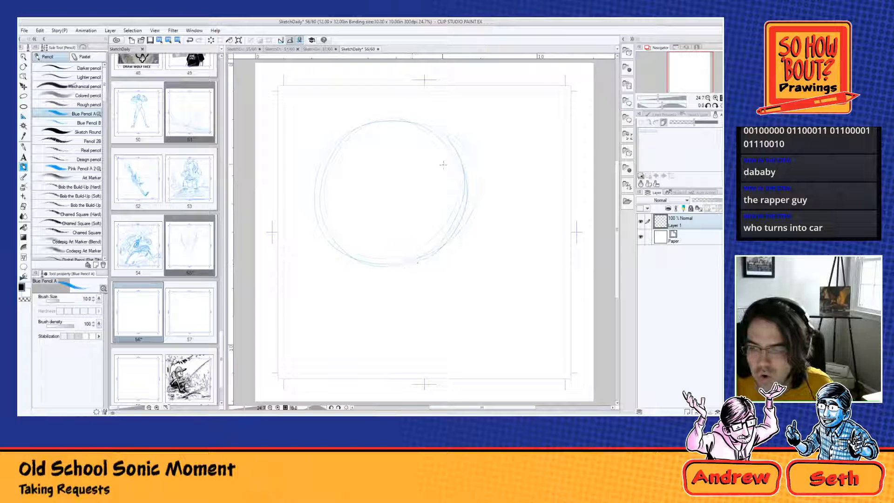
{"action": "left_click_drag", "start_coordinate": [424, 153], "coordinate": [405, 267]}
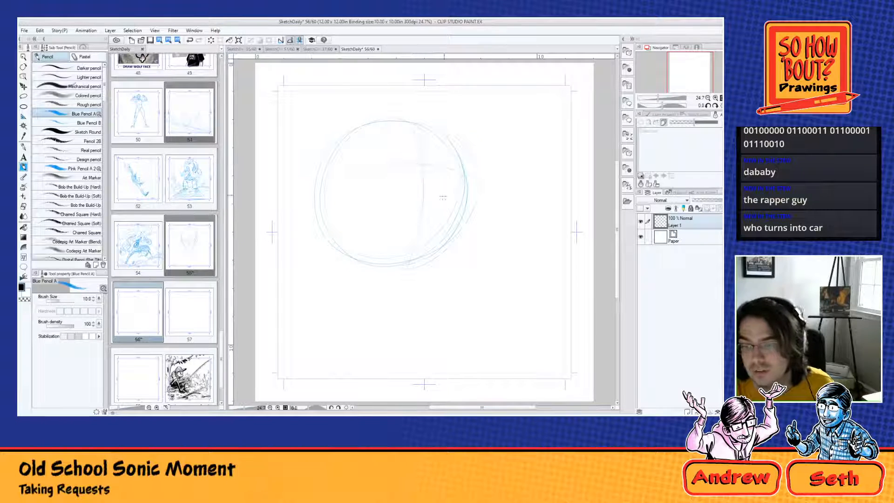
Step: Draw a small upright oval nose on the centre guideline and the outer eye contours on both sides of it
{"action": "mouse_move", "coordinate": [425, 170]}
{"action": "left_mouse_down"}
{"action": "mouse_move", "coordinate": [432, 161]}
{"action": "mouse_move", "coordinate": [425, 173]}
{"action": "left_mouse_up"}
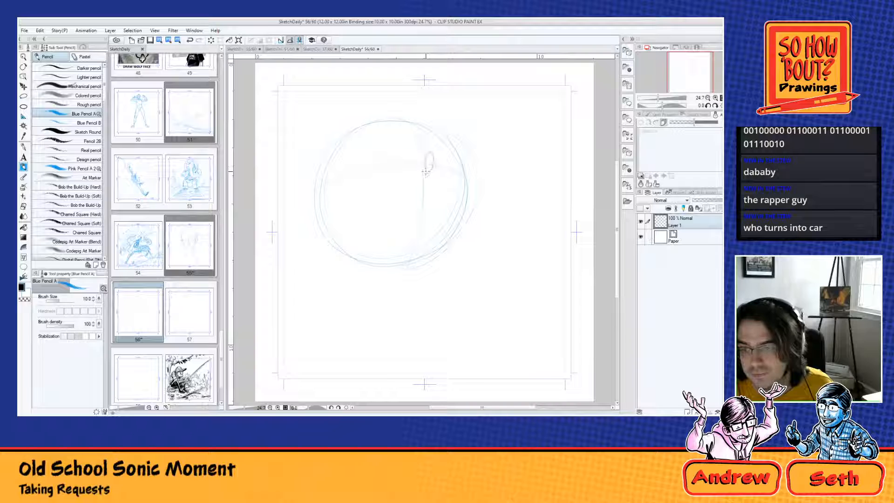
{"action": "mouse_move", "coordinate": [409, 135]}
{"action": "left_mouse_down"}
{"action": "mouse_move", "coordinate": [368, 136]}
{"action": "mouse_move", "coordinate": [353, 188]}
{"action": "left_mouse_up"}
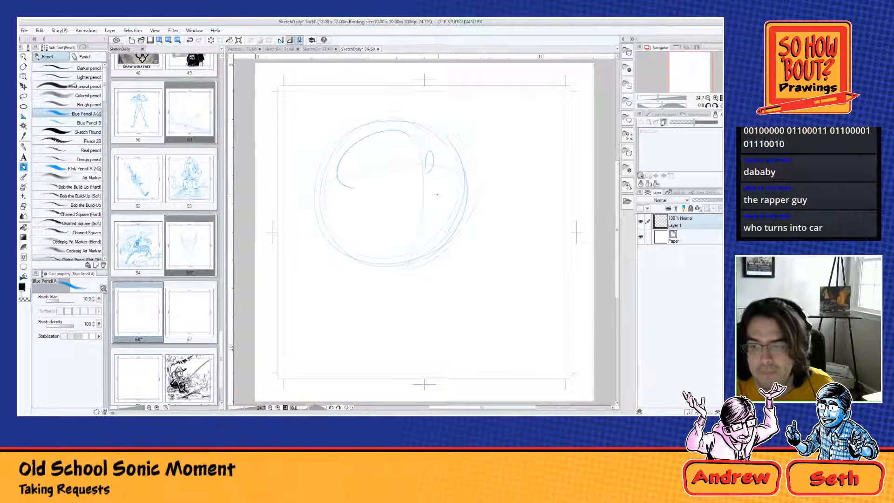
{"action": "left_click_drag", "start_coordinate": [435, 137], "coordinate": [449, 175]}
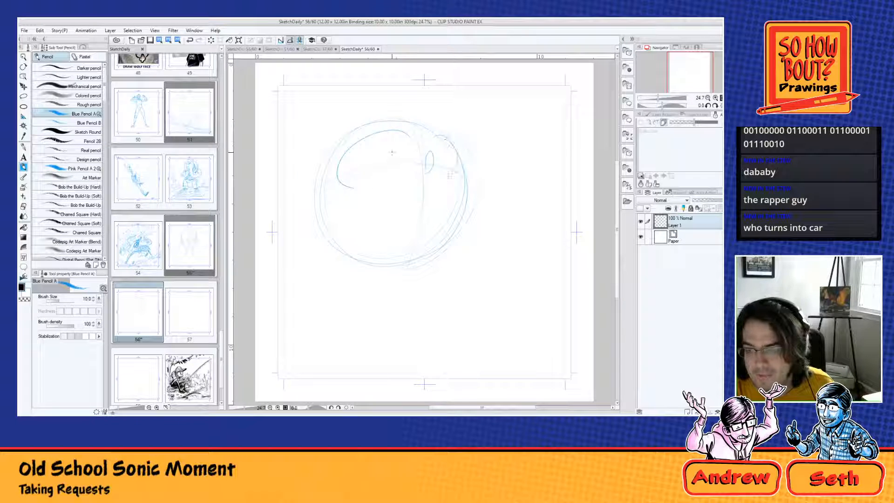
Step: Add short pupil marks and a huge open mouth below the eyes, lined with wavy upper and lower gums
{"action": "mouse_move", "coordinate": [397, 151]}
{"action": "left_mouse_down"}
{"action": "mouse_move", "coordinate": [398, 161]}
{"action": "mouse_move", "coordinate": [449, 163]}
{"action": "mouse_move", "coordinate": [385, 178]}
{"action": "mouse_move", "coordinate": [359, 251]}
{"action": "mouse_move", "coordinate": [433, 255]}
{"action": "left_mouse_up"}
{"action": "left_click_drag", "start_coordinate": [455, 186], "coordinate": [438, 249]}
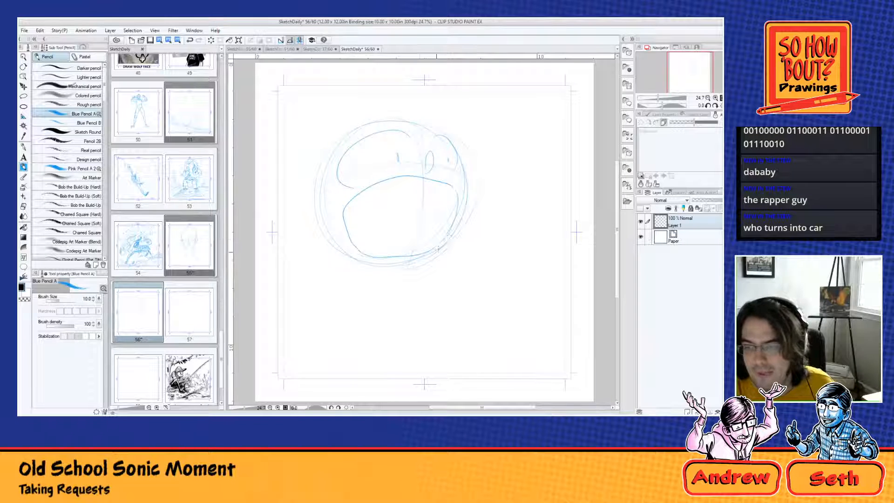
{"action": "mouse_move", "coordinate": [350, 228]}
{"action": "left_mouse_down"}
{"action": "mouse_move", "coordinate": [373, 206]}
{"action": "mouse_move", "coordinate": [409, 196]}
{"action": "mouse_move", "coordinate": [448, 197]}
{"action": "mouse_move", "coordinate": [438, 196]}
{"action": "mouse_move", "coordinate": [445, 218]}
{"action": "left_mouse_up"}
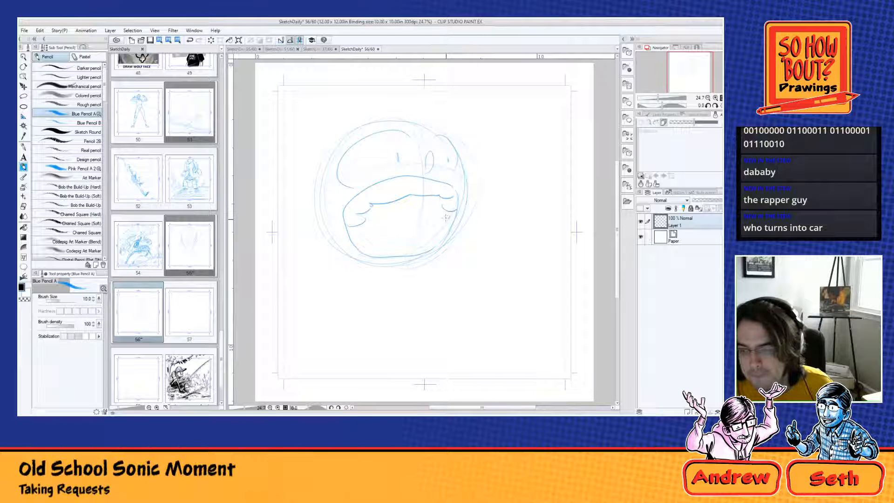
{"action": "left_click_drag", "start_coordinate": [363, 252], "coordinate": [441, 238]}
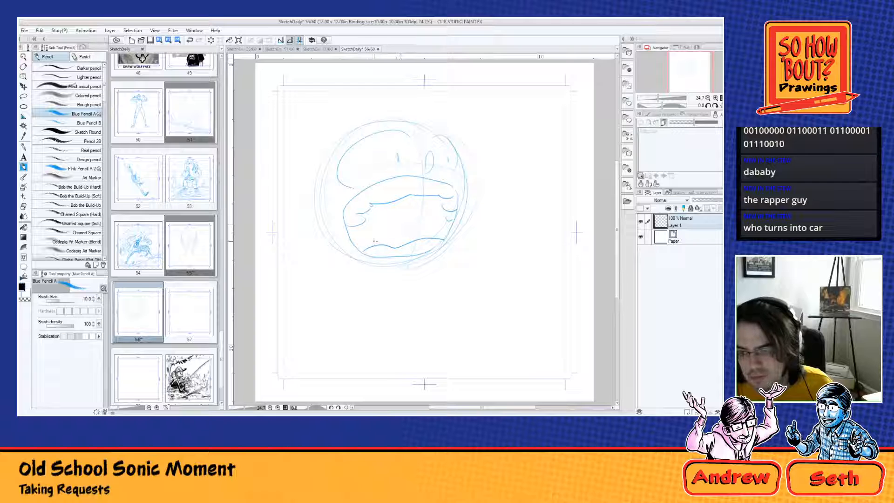
Step: Draw a gloved hand reaching up to the lower lip, with a thick cuff, thin arm and defined fingers
{"action": "mouse_move", "coordinate": [346, 255]}
{"action": "left_mouse_down"}
{"action": "mouse_move", "coordinate": [381, 235]}
{"action": "mouse_move", "coordinate": [385, 247]}
{"action": "mouse_move", "coordinate": [376, 242]}
{"action": "mouse_move", "coordinate": [366, 268]}
{"action": "left_mouse_up"}
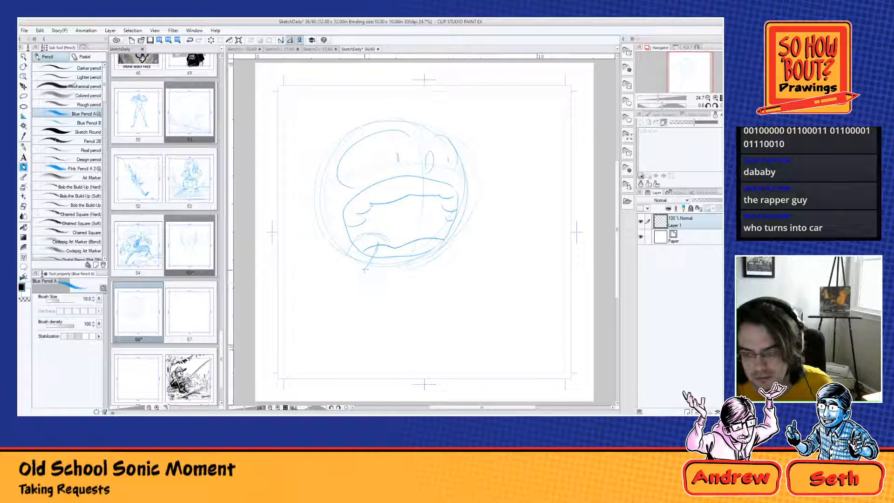
{"action": "mouse_move", "coordinate": [386, 257]}
{"action": "left_mouse_down"}
{"action": "mouse_move", "coordinate": [406, 283]}
{"action": "mouse_move", "coordinate": [395, 300]}
{"action": "left_mouse_up"}
{"action": "left_click_drag", "start_coordinate": [395, 286], "coordinate": [386, 308]}
{"action": "mouse_move", "coordinate": [335, 297]}
{"action": "left_mouse_down"}
{"action": "mouse_move", "coordinate": [353, 239]}
{"action": "mouse_move", "coordinate": [350, 311]}
{"action": "mouse_move", "coordinate": [332, 294]}
{"action": "mouse_move", "coordinate": [362, 337]}
{"action": "mouse_move", "coordinate": [380, 318]}
{"action": "mouse_move", "coordinate": [375, 331]}
{"action": "mouse_move", "coordinate": [370, 310]}
{"action": "mouse_move", "coordinate": [389, 315]}
{"action": "mouse_move", "coordinate": [365, 331]}
{"action": "mouse_move", "coordinate": [322, 305]}
{"action": "mouse_move", "coordinate": [329, 288]}
{"action": "mouse_move", "coordinate": [345, 335]}
{"action": "mouse_move", "coordinate": [381, 331]}
{"action": "left_mouse_up"}
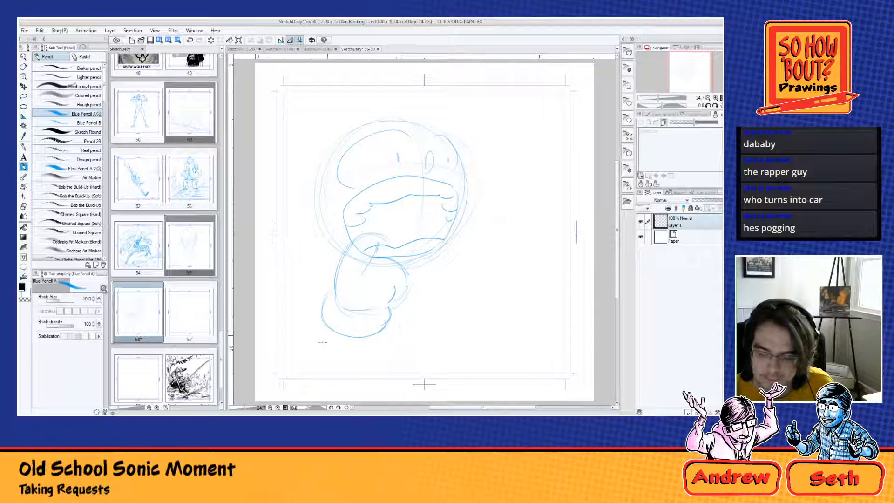
{"action": "mouse_move", "coordinate": [335, 319]}
{"action": "left_mouse_down"}
{"action": "mouse_move", "coordinate": [354, 330]}
{"action": "mouse_move", "coordinate": [307, 371]}
{"action": "mouse_move", "coordinate": [293, 354]}
{"action": "mouse_move", "coordinate": [314, 324]}
{"action": "mouse_move", "coordinate": [303, 372]}
{"action": "left_mouse_up"}
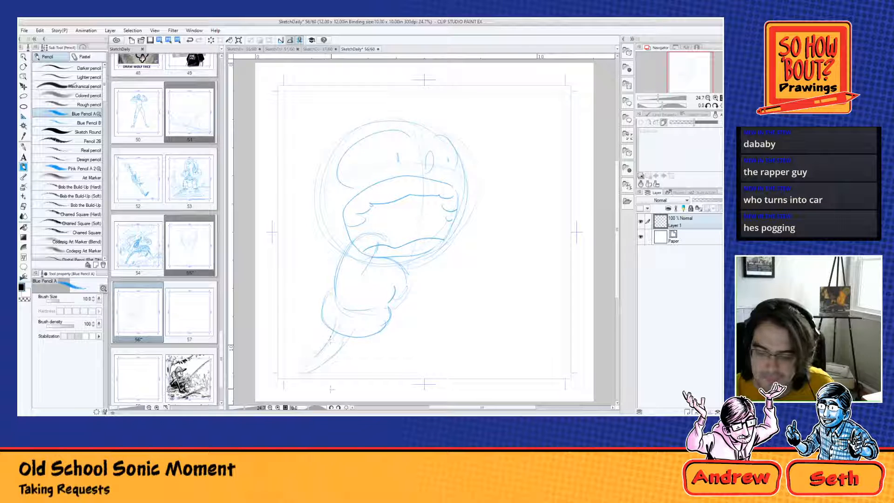
{"action": "mouse_move", "coordinate": [330, 340]}
{"action": "left_mouse_down"}
{"action": "mouse_move", "coordinate": [296, 363]}
{"action": "mouse_move", "coordinate": [308, 373]}
{"action": "left_mouse_up"}
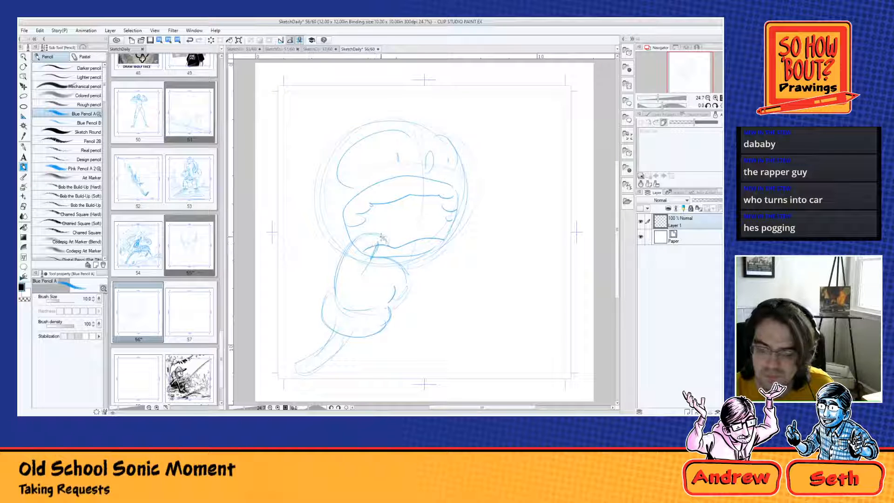
{"action": "mouse_move", "coordinate": [381, 238]}
{"action": "left_mouse_down"}
{"action": "mouse_move", "coordinate": [359, 233]}
{"action": "mouse_move", "coordinate": [340, 267]}
{"action": "mouse_move", "coordinate": [354, 236]}
{"action": "mouse_move", "coordinate": [332, 302]}
{"action": "mouse_move", "coordinate": [366, 311]}
{"action": "mouse_move", "coordinate": [369, 275]}
{"action": "mouse_move", "coordinate": [349, 260]}
{"action": "mouse_move", "coordinate": [387, 293]}
{"action": "mouse_move", "coordinate": [390, 258]}
{"action": "mouse_move", "coordinate": [405, 271]}
{"action": "mouse_move", "coordinate": [397, 263]}
{"action": "mouse_move", "coordinate": [407, 288]}
{"action": "mouse_move", "coordinate": [390, 306]}
{"action": "mouse_move", "coordinate": [400, 290]}
{"action": "left_mouse_up"}
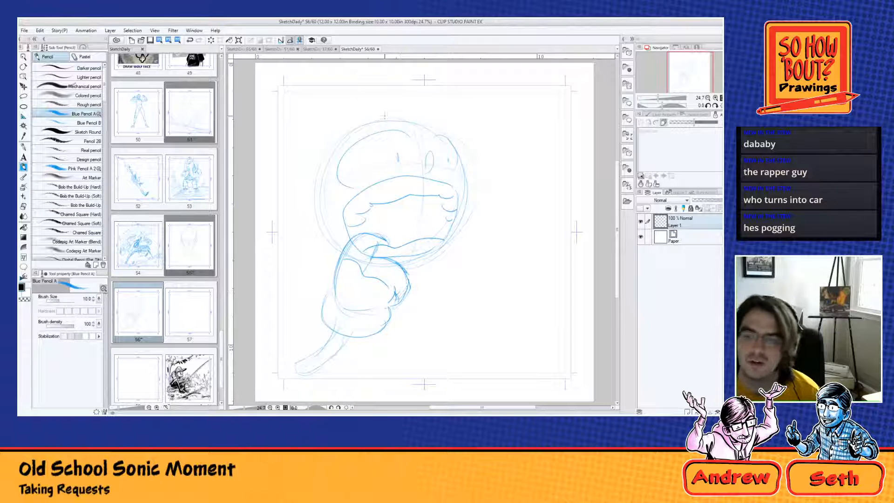
Step: Add quills along the top and back of the head, a tongue in the mouth and curved contours beside the arm
{"action": "mouse_move", "coordinate": [383, 121]}
{"action": "left_mouse_down"}
{"action": "mouse_move", "coordinate": [294, 166]}
{"action": "mouse_move", "coordinate": [315, 180]}
{"action": "mouse_move", "coordinate": [296, 252]}
{"action": "mouse_move", "coordinate": [318, 234]}
{"action": "mouse_move", "coordinate": [328, 263]}
{"action": "left_mouse_up"}
{"action": "left_click_drag", "start_coordinate": [381, 120], "coordinate": [416, 115]}
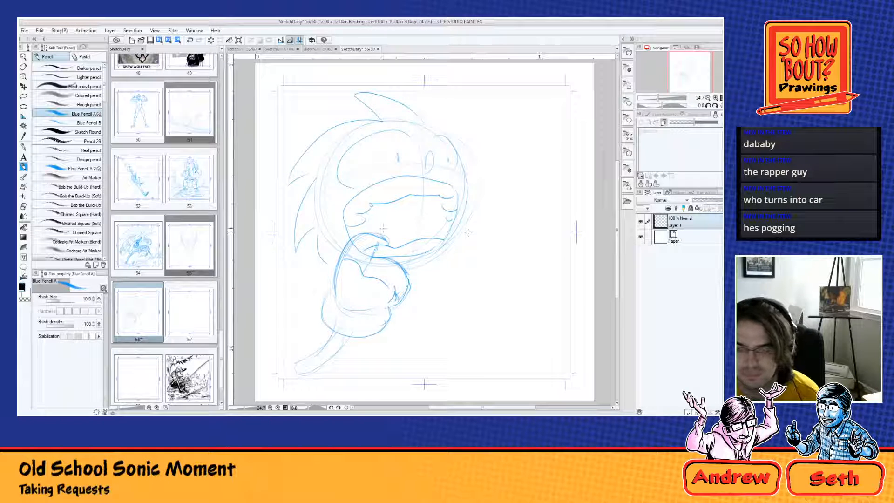
{"action": "left_click_drag", "start_coordinate": [392, 228], "coordinate": [427, 218]}
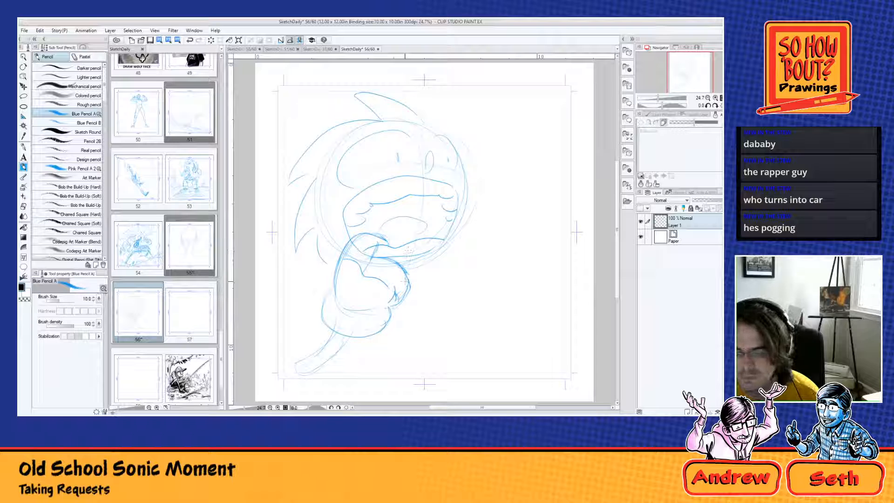
{"action": "mouse_move", "coordinate": [340, 335]}
{"action": "left_mouse_down"}
{"action": "mouse_move", "coordinate": [301, 298]}
{"action": "mouse_move", "coordinate": [286, 326]}
{"action": "left_mouse_up"}
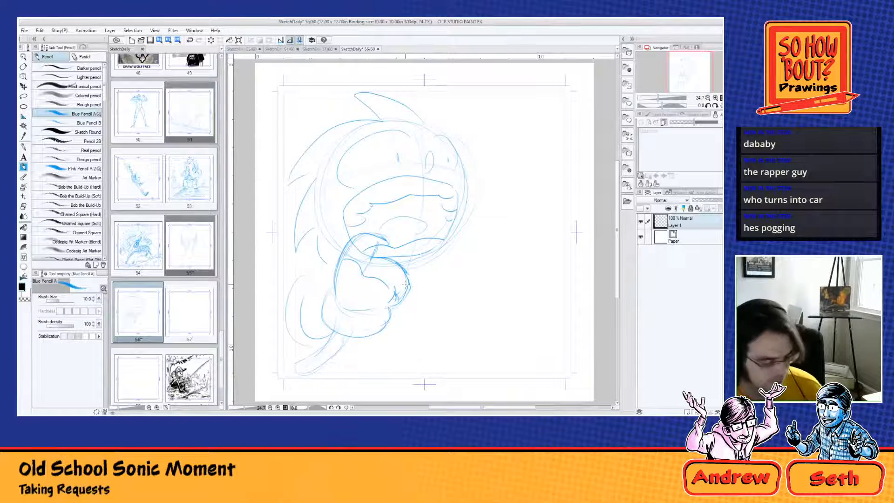
Step: Clear the second Sonic sketch from Layer 1 and rough in a smaller head circle in the upper middle of the page
{"action": "key", "text": "Delete"}
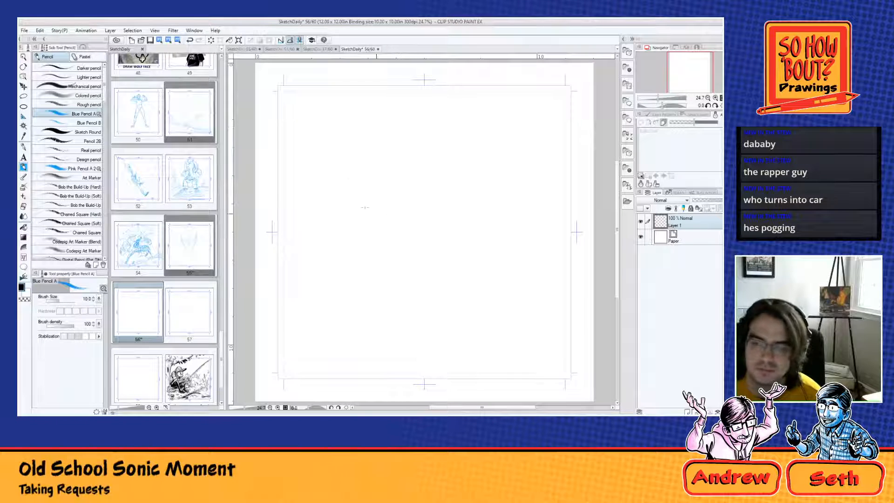
{"action": "mouse_move", "coordinate": [377, 211]}
{"action": "left_mouse_down"}
{"action": "mouse_move", "coordinate": [453, 136]}
{"action": "mouse_move", "coordinate": [363, 204]}
{"action": "left_mouse_up"}
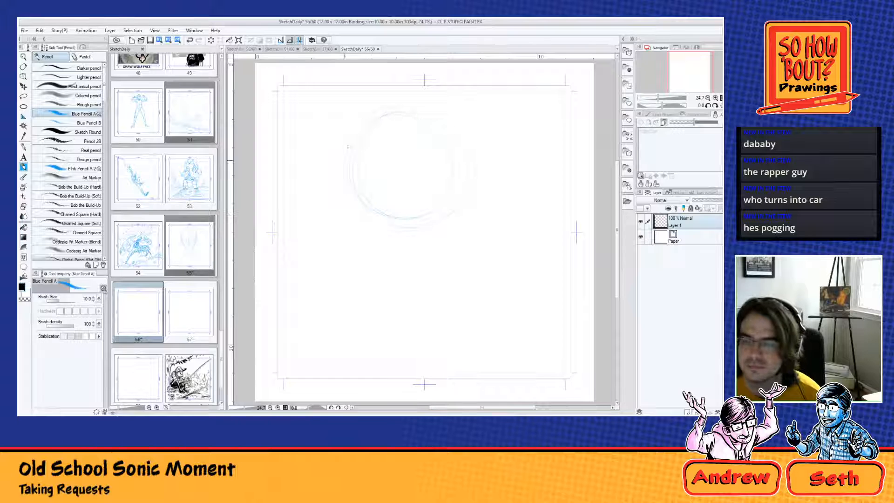
{"action": "mouse_move", "coordinate": [348, 147]}
{"action": "left_mouse_down"}
{"action": "mouse_move", "coordinate": [443, 216]}
{"action": "mouse_move", "coordinate": [432, 118]}
{"action": "mouse_move", "coordinate": [356, 146]}
{"action": "mouse_move", "coordinate": [433, 108]}
{"action": "left_mouse_up"}
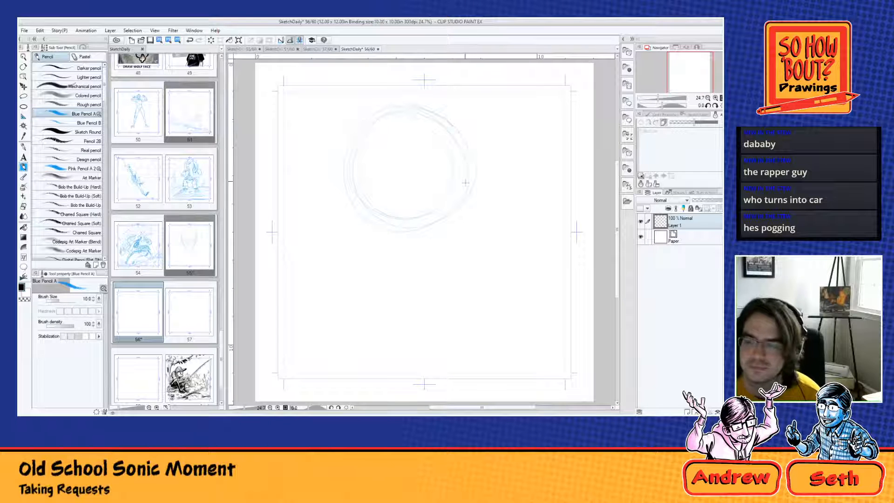
Step: Strengthen the outline of the head circle with repeated round strokes along its sides, top and lower edge
{"action": "mouse_move", "coordinate": [465, 183]}
{"action": "left_mouse_down"}
{"action": "mouse_move", "coordinate": [459, 128]}
{"action": "mouse_move", "coordinate": [465, 191]}
{"action": "mouse_move", "coordinate": [451, 213]}
{"action": "mouse_move", "coordinate": [468, 166]}
{"action": "mouse_move", "coordinate": [428, 227]}
{"action": "mouse_move", "coordinate": [450, 124]}
{"action": "left_mouse_up"}
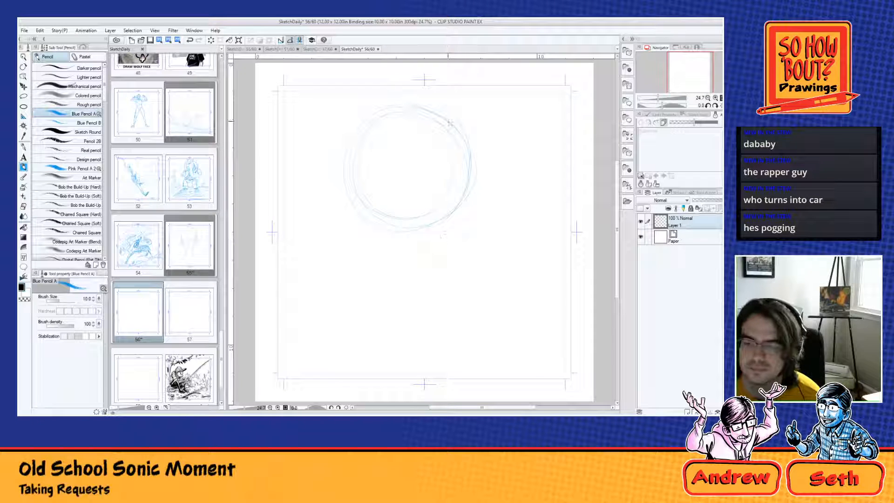
{"action": "mouse_move", "coordinate": [375, 227]}
{"action": "left_mouse_down"}
{"action": "mouse_move", "coordinate": [461, 198]}
{"action": "mouse_move", "coordinate": [447, 214]}
{"action": "mouse_move", "coordinate": [471, 152]}
{"action": "mouse_move", "coordinate": [430, 114]}
{"action": "left_mouse_up"}
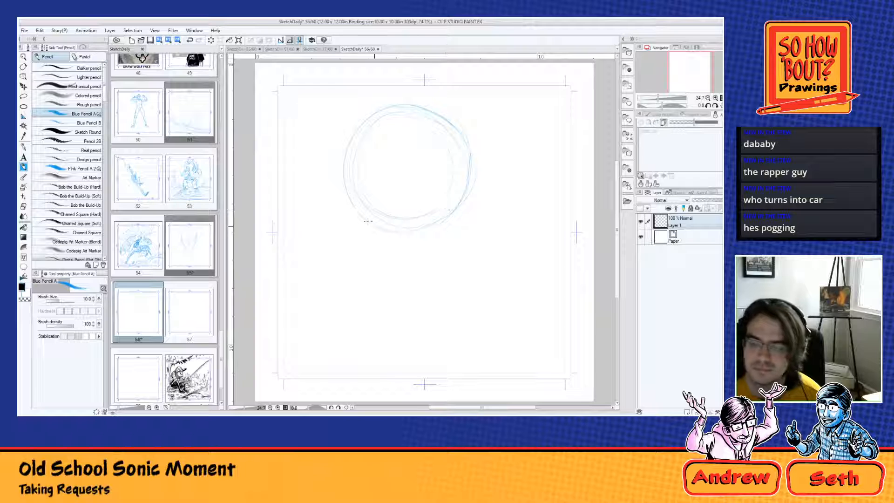
{"action": "left_click_drag", "start_coordinate": [368, 221], "coordinate": [436, 119]}
{"action": "left_click_drag", "start_coordinate": [434, 227], "coordinate": [469, 214]}
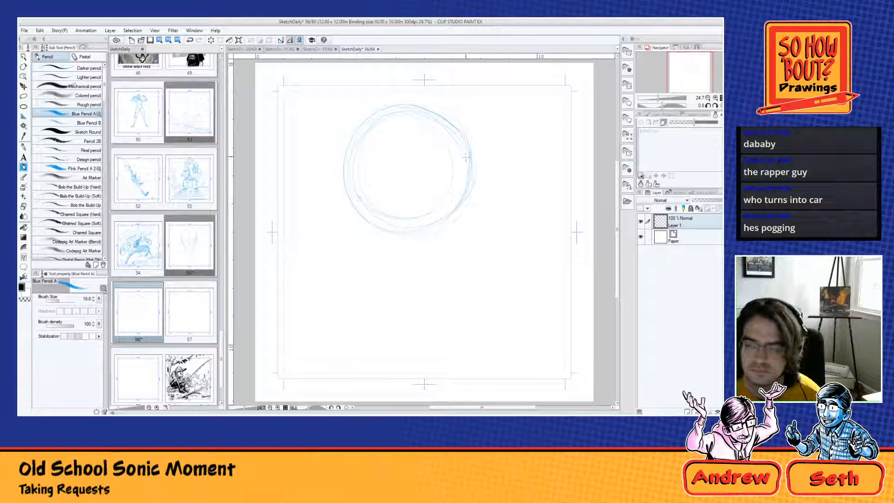
{"action": "mouse_move", "coordinate": [439, 222]}
{"action": "left_mouse_down"}
{"action": "mouse_move", "coordinate": [414, 230]}
{"action": "mouse_move", "coordinate": [362, 212]}
{"action": "left_mouse_up"}
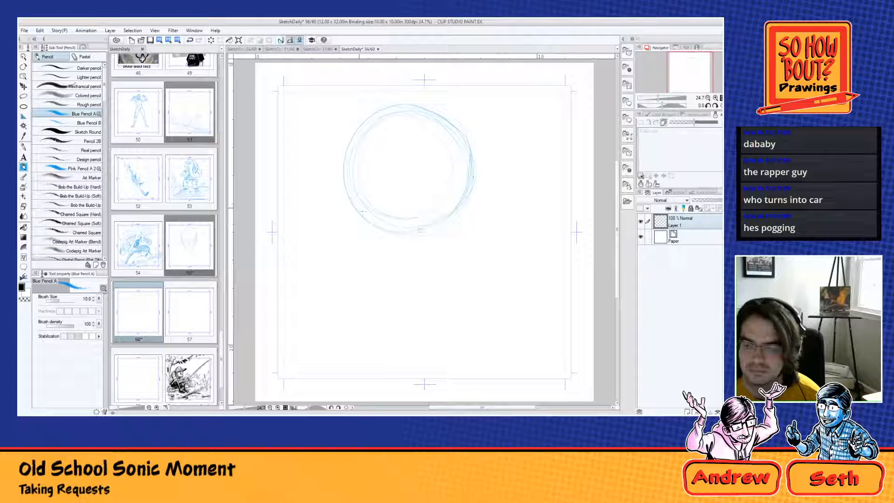
{"action": "mouse_move", "coordinate": [419, 113]}
{"action": "left_mouse_down"}
{"action": "mouse_move", "coordinate": [460, 144]}
{"action": "mouse_move", "coordinate": [450, 128]}
{"action": "mouse_move", "coordinate": [465, 171]}
{"action": "left_mouse_up"}
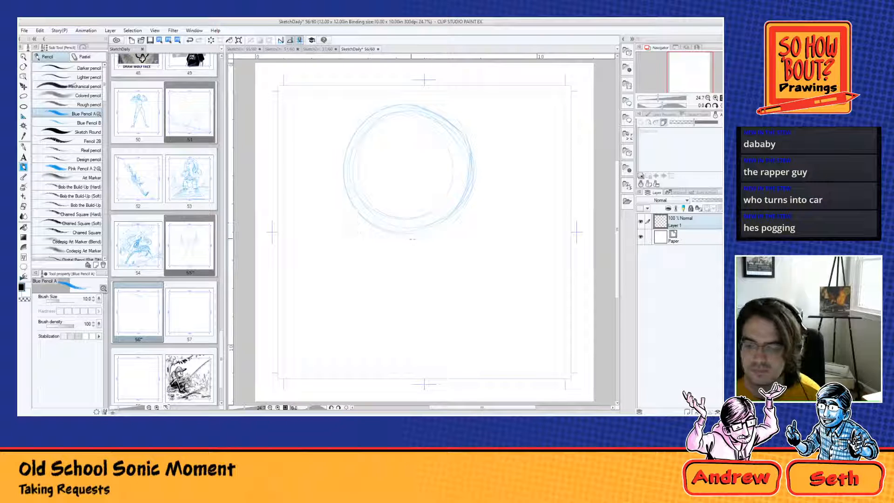
Step: Rough in the torso and hunched back with long curved lines sweeping down from the underside of the head circle
{"action": "left_click_drag", "start_coordinate": [398, 236], "coordinate": [411, 326]}
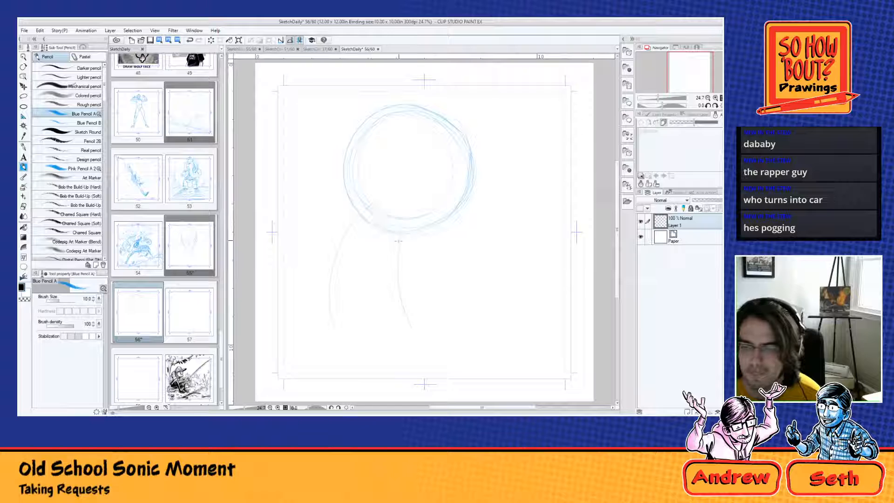
{"action": "left_click_drag", "start_coordinate": [356, 210], "coordinate": [306, 293]}
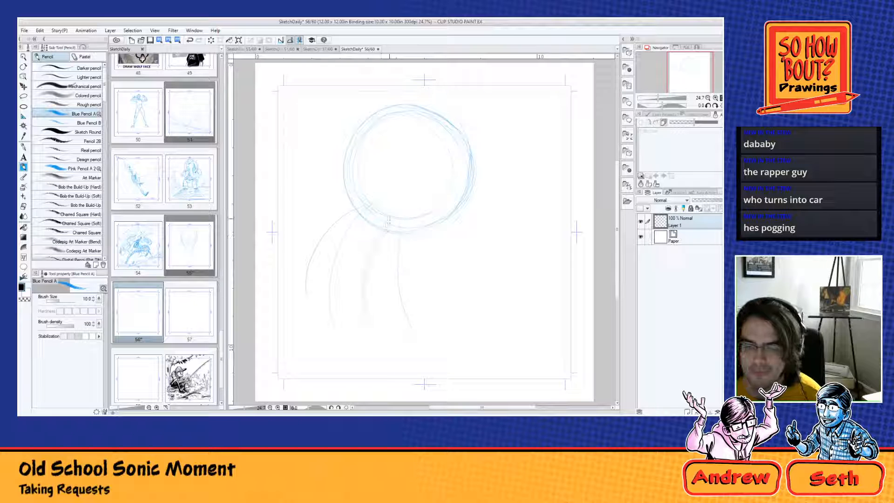
{"action": "mouse_move", "coordinate": [355, 212]}
{"action": "left_mouse_down"}
{"action": "mouse_move", "coordinate": [290, 308]}
{"action": "mouse_move", "coordinate": [294, 326]}
{"action": "left_mouse_up"}
{"action": "left_click_drag", "start_coordinate": [380, 236], "coordinate": [370, 326]}
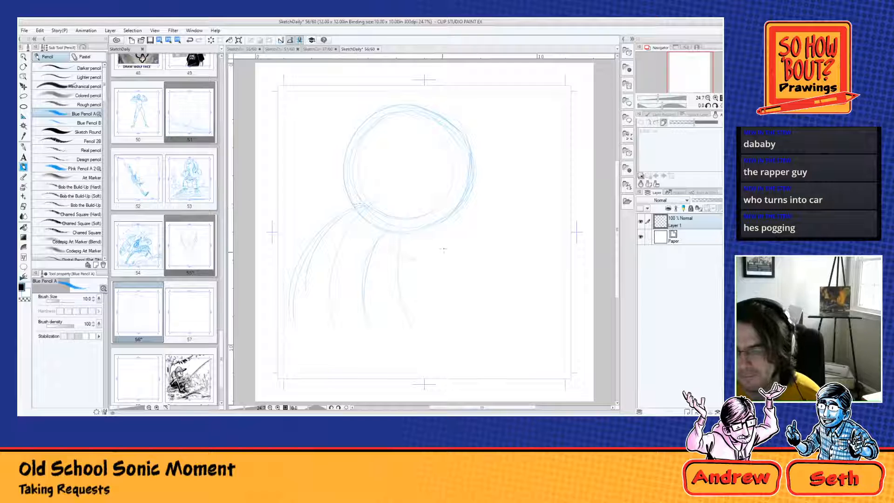
Step: Sketch a rounded jaw hanging below the head circle, with an arched upper lip and the lower edge of the mouth
{"action": "left_click_drag", "start_coordinate": [379, 242], "coordinate": [459, 213]}
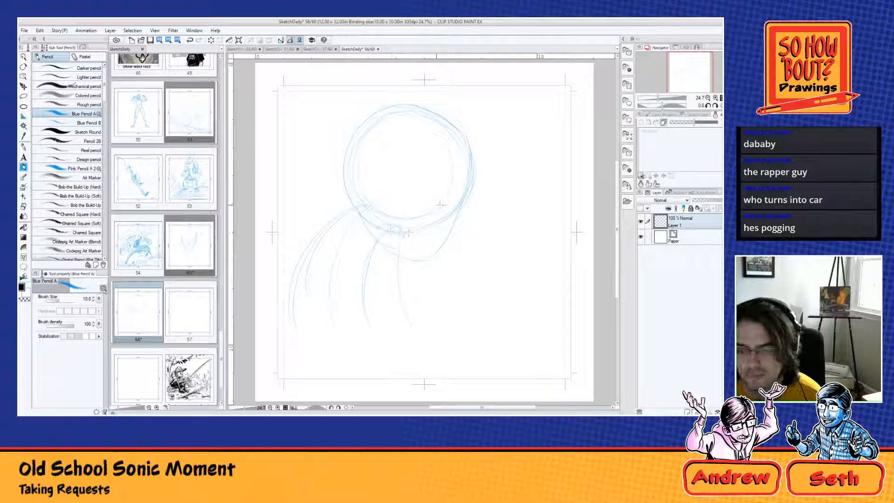
{"action": "mouse_move", "coordinate": [439, 205]}
{"action": "left_mouse_down"}
{"action": "mouse_move", "coordinate": [395, 206]}
{"action": "mouse_move", "coordinate": [385, 228]}
{"action": "left_mouse_up"}
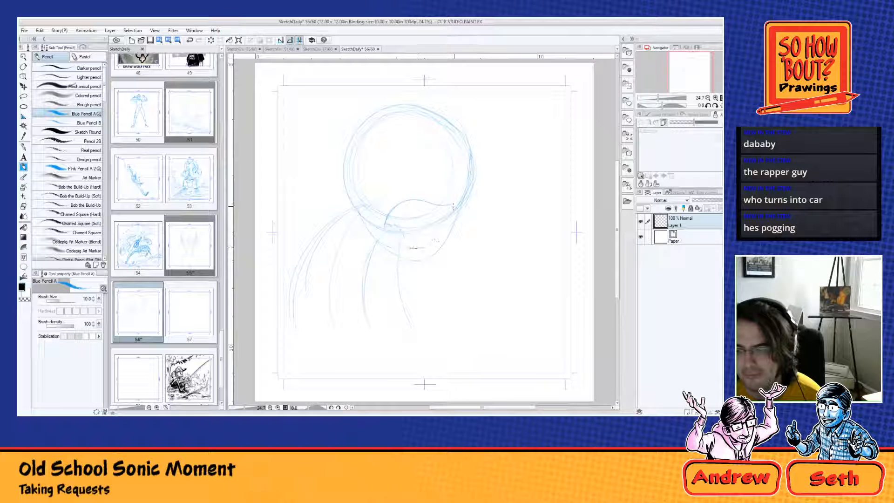
{"action": "left_click_drag", "start_coordinate": [453, 206], "coordinate": [430, 250]}
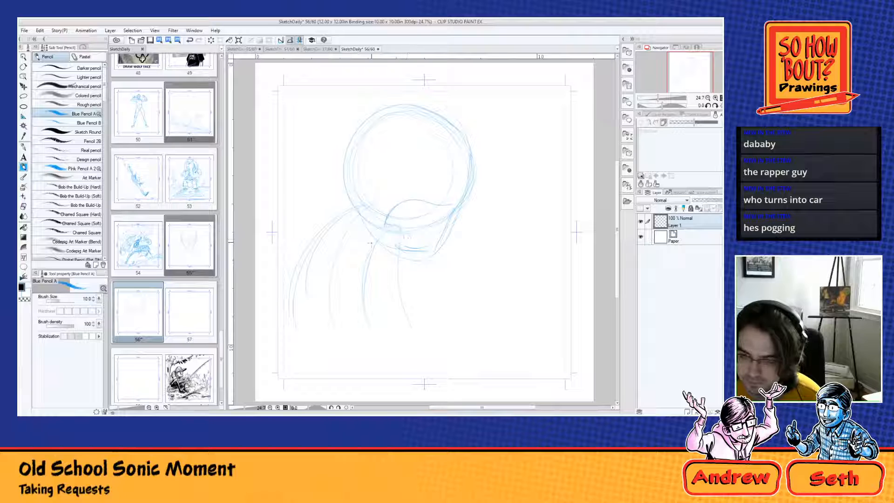
Step: Draw the shoulder and rounded belly beneath the jaw, and add darker curved quill shapes down the back
{"action": "left_click_drag", "start_coordinate": [381, 237], "coordinate": [398, 265]}
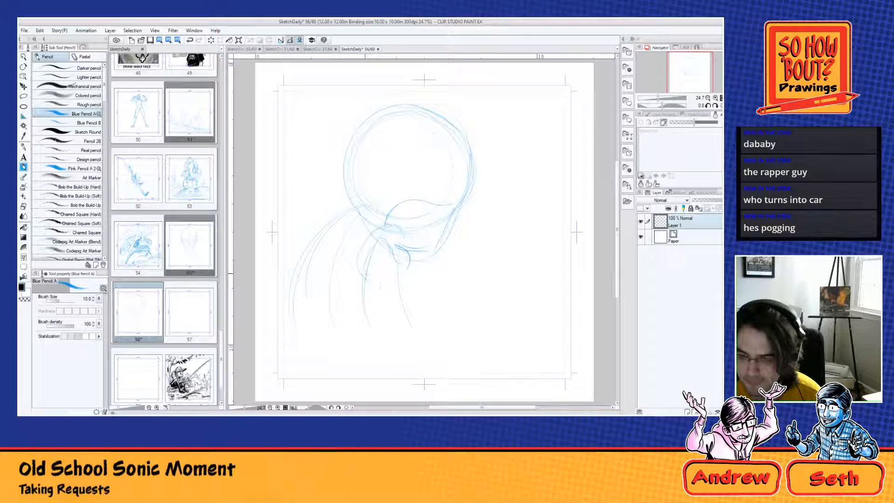
{"action": "mouse_move", "coordinate": [358, 254]}
{"action": "left_mouse_down"}
{"action": "mouse_move", "coordinate": [362, 298]}
{"action": "mouse_move", "coordinate": [388, 293]}
{"action": "left_mouse_up"}
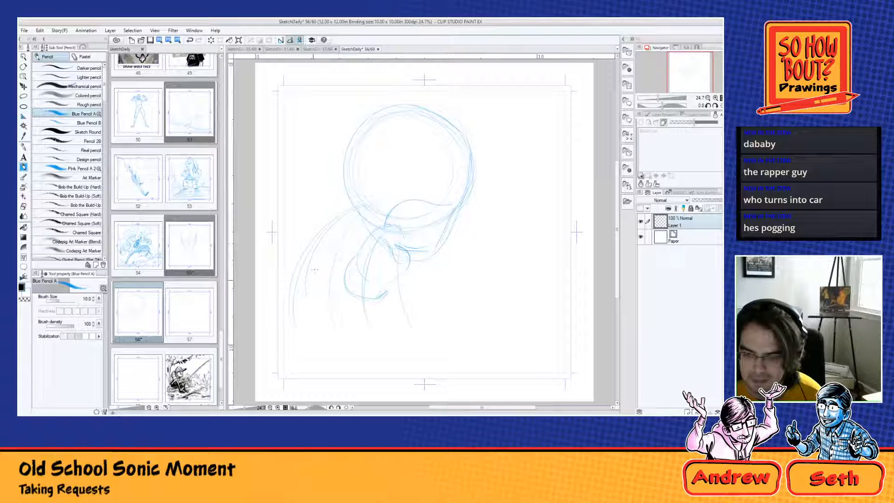
{"action": "left_click_drag", "start_coordinate": [325, 254], "coordinate": [340, 305]}
{"action": "mouse_move", "coordinate": [320, 245]}
{"action": "left_mouse_down"}
{"action": "mouse_move", "coordinate": [336, 306]}
{"action": "mouse_move", "coordinate": [343, 232]}
{"action": "mouse_move", "coordinate": [331, 289]}
{"action": "mouse_move", "coordinate": [328, 282]}
{"action": "left_mouse_up"}
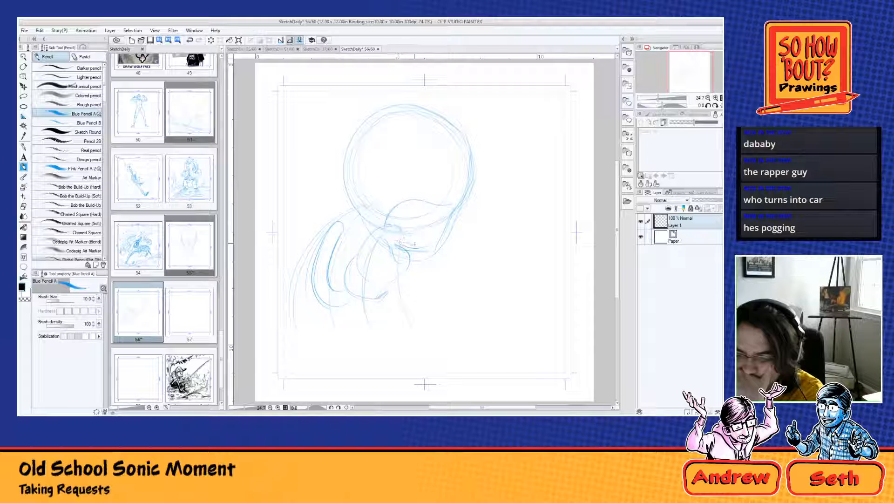
Step: Add a small curved mark inside the mouth and darken the wavy upper lip and far side of the jaw
{"action": "mouse_move", "coordinate": [398, 241]}
{"action": "left_mouse_down"}
{"action": "mouse_move", "coordinate": [423, 246]}
{"action": "mouse_move", "coordinate": [434, 236]}
{"action": "left_mouse_up"}
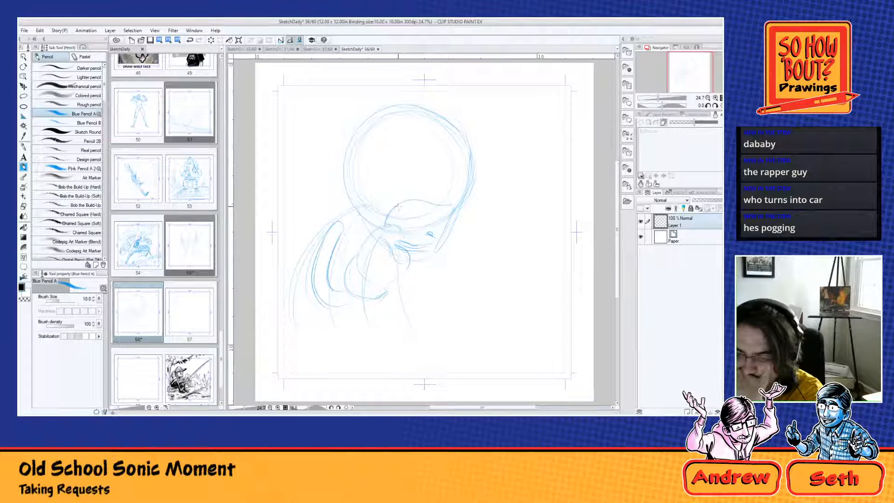
{"action": "mouse_move", "coordinate": [397, 205]}
{"action": "left_mouse_down"}
{"action": "mouse_move", "coordinate": [440, 213]}
{"action": "mouse_move", "coordinate": [457, 205]}
{"action": "mouse_move", "coordinate": [438, 242]}
{"action": "left_mouse_up"}
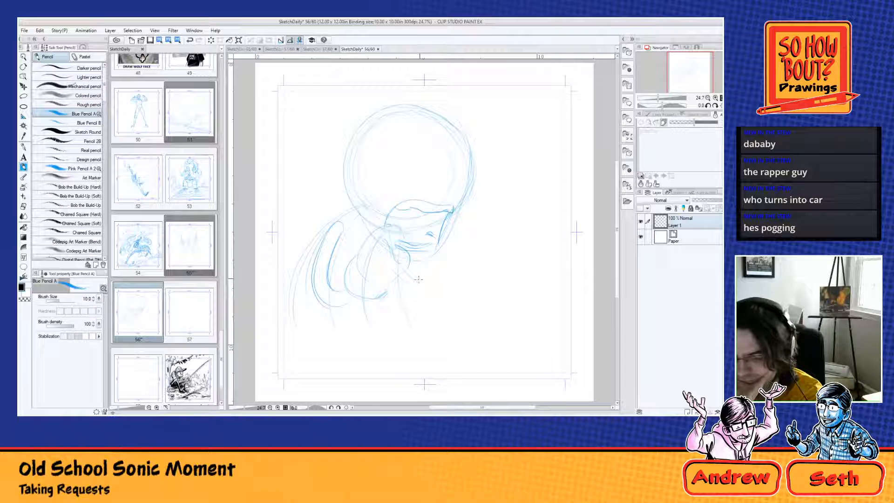
Step: Draw a raised, long blade-shaped object on a handle, gripped by a fist with rounded fingers and joined to the body by a thin arm
{"action": "mouse_move", "coordinate": [451, 279]}
{"action": "left_mouse_down"}
{"action": "mouse_move", "coordinate": [506, 207]}
{"action": "mouse_move", "coordinate": [516, 223]}
{"action": "mouse_move", "coordinate": [435, 327]}
{"action": "left_mouse_up"}
{"action": "left_click_drag", "start_coordinate": [464, 285], "coordinate": [442, 332]}
{"action": "mouse_move", "coordinate": [517, 175]}
{"action": "left_mouse_down"}
{"action": "mouse_move", "coordinate": [521, 169]}
{"action": "mouse_move", "coordinate": [528, 186]}
{"action": "left_mouse_up"}
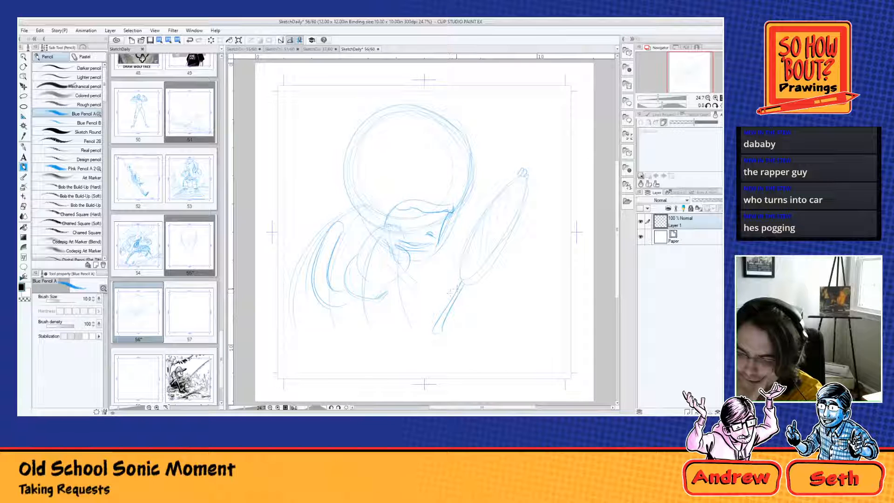
{"action": "mouse_move", "coordinate": [455, 277]}
{"action": "left_mouse_down"}
{"action": "mouse_move", "coordinate": [442, 299]}
{"action": "mouse_move", "coordinate": [446, 280]}
{"action": "mouse_move", "coordinate": [462, 286]}
{"action": "mouse_move", "coordinate": [468, 310]}
{"action": "mouse_move", "coordinate": [446, 310]}
{"action": "mouse_move", "coordinate": [466, 318]}
{"action": "mouse_move", "coordinate": [438, 330]}
{"action": "mouse_move", "coordinate": [464, 320]}
{"action": "left_mouse_up"}
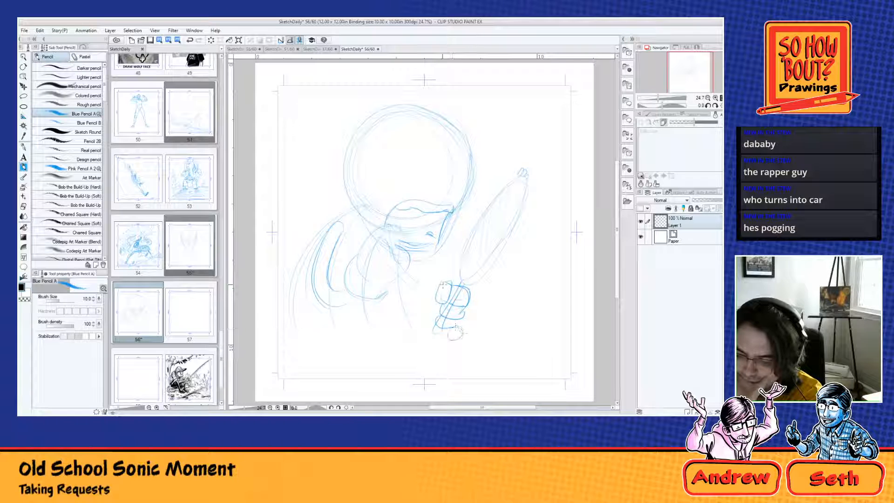
{"action": "mouse_move", "coordinate": [429, 292]}
{"action": "left_mouse_down"}
{"action": "mouse_move", "coordinate": [425, 315]}
{"action": "mouse_move", "coordinate": [433, 319]}
{"action": "left_mouse_up"}
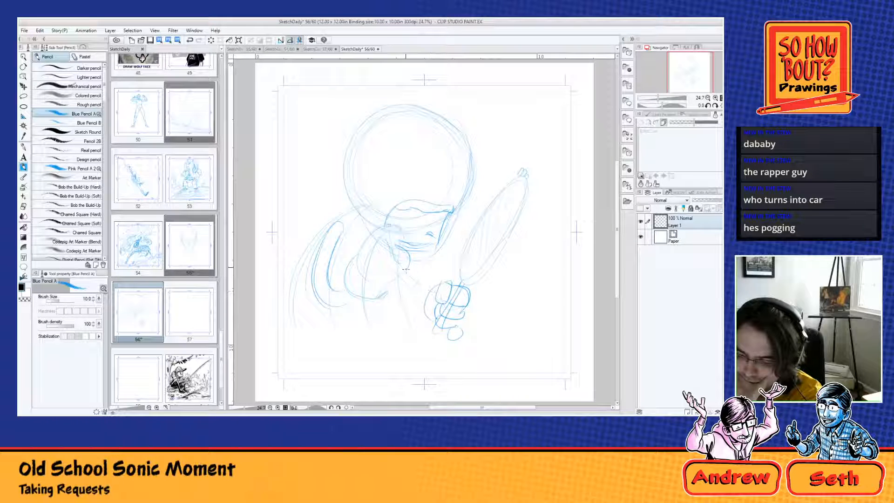
{"action": "left_click_drag", "start_coordinate": [436, 280], "coordinate": [411, 296]}
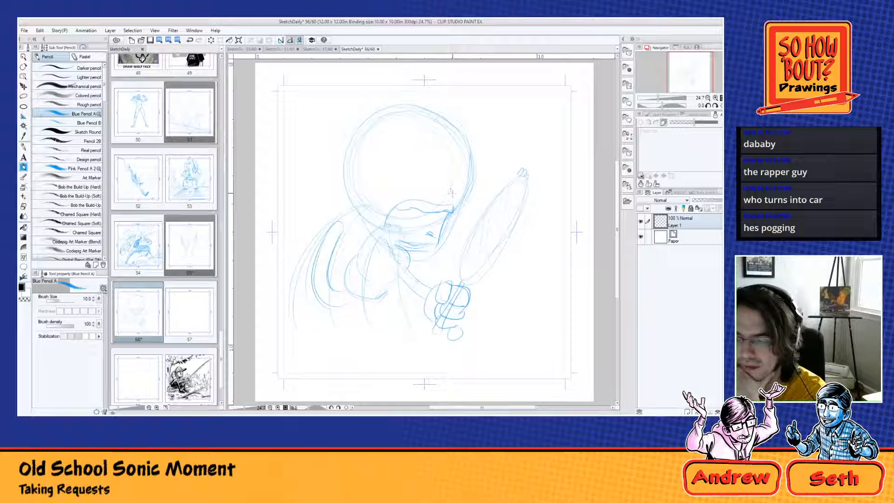
Step: Draw the arched muzzle with a pointed nose above the mouth, and add two large eyes with small pupils
{"action": "left_click_drag", "start_coordinate": [436, 190], "coordinate": [372, 226]}
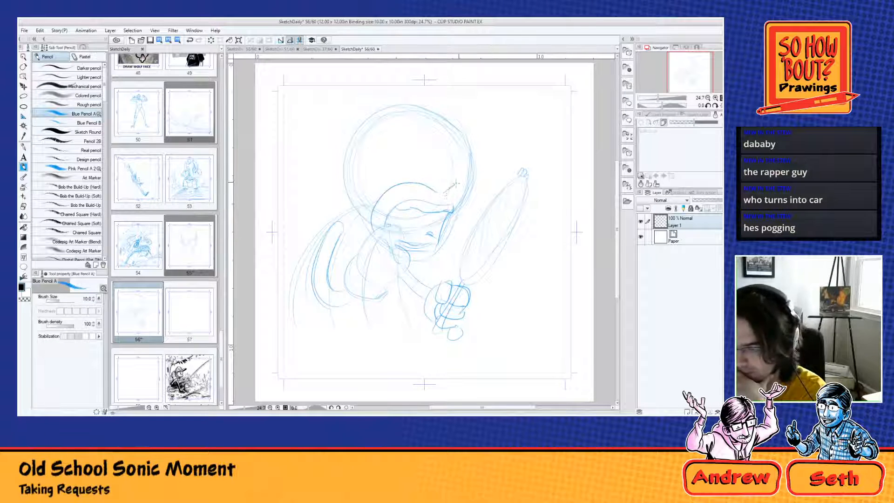
{"action": "left_click_drag", "start_coordinate": [456, 183], "coordinate": [453, 214]}
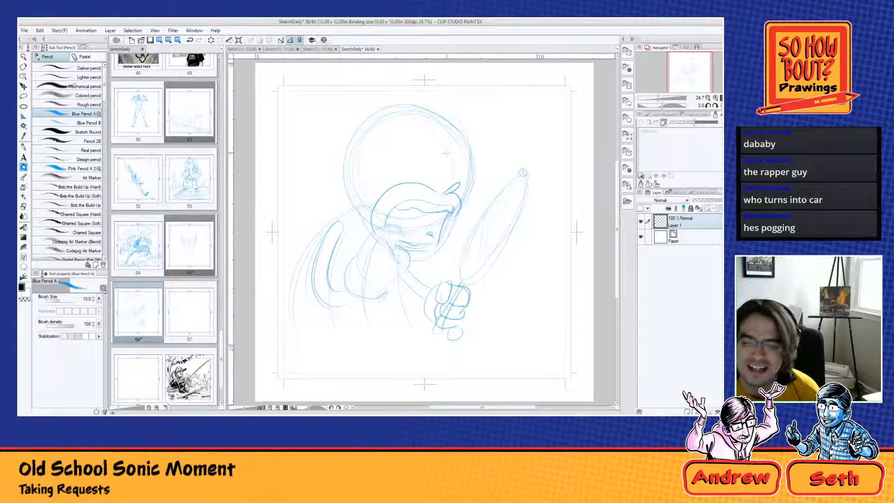
{"action": "left_click_drag", "start_coordinate": [443, 148], "coordinate": [383, 178]}
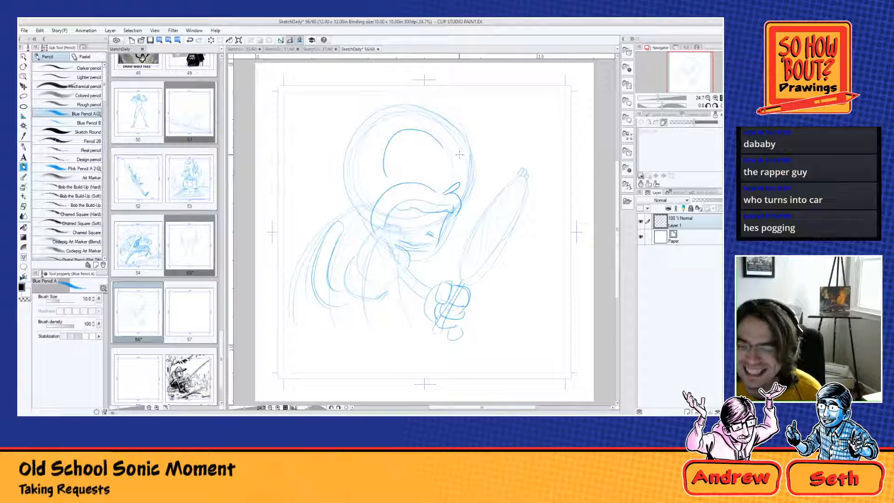
{"action": "mouse_move", "coordinate": [466, 193]}
{"action": "left_mouse_down"}
{"action": "mouse_move", "coordinate": [462, 155]}
{"action": "mouse_move", "coordinate": [460, 181]}
{"action": "mouse_move", "coordinate": [423, 174]}
{"action": "left_mouse_up"}
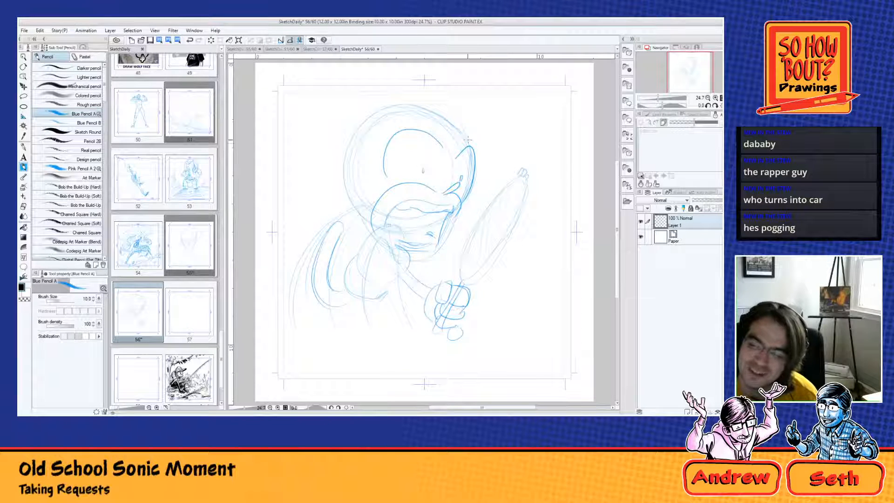
Step: Outline the top and back of the head with small jagged tufts and shade the nose
{"action": "mouse_move", "coordinate": [468, 139]}
{"action": "left_mouse_down"}
{"action": "mouse_move", "coordinate": [457, 124]}
{"action": "mouse_move", "coordinate": [403, 100]}
{"action": "mouse_move", "coordinate": [344, 133]}
{"action": "mouse_move", "coordinate": [333, 183]}
{"action": "mouse_move", "coordinate": [345, 207]}
{"action": "left_mouse_up"}
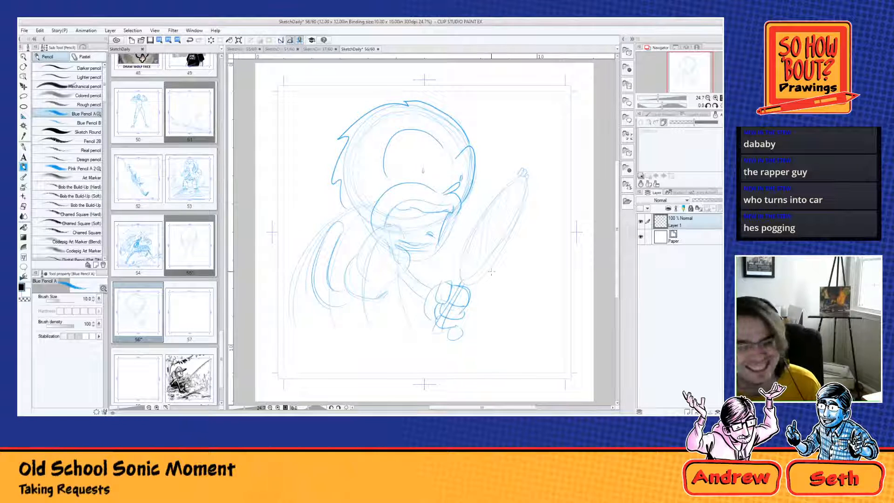
{"action": "mouse_move", "coordinate": [451, 187]}
{"action": "left_mouse_down"}
{"action": "mouse_move", "coordinate": [444, 192]}
{"action": "mouse_move", "coordinate": [460, 182]}
{"action": "left_mouse_up"}
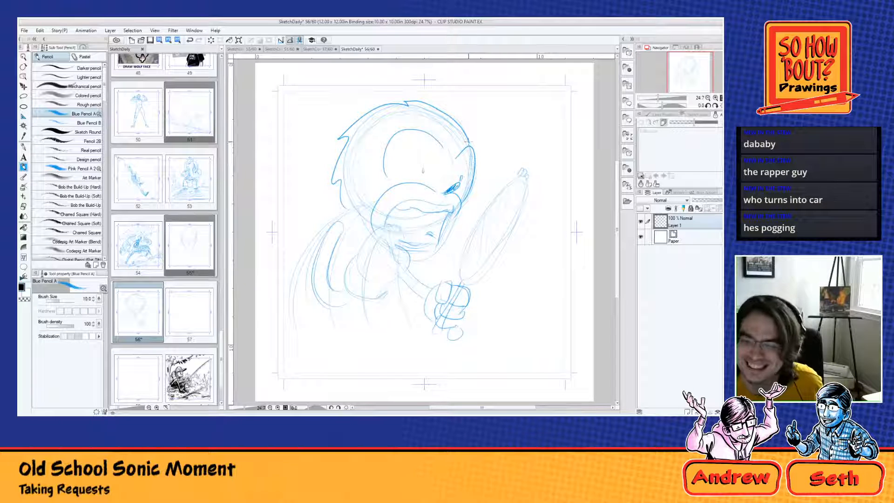
Step: Add larger swept-back quills around the head, a rounded spine on the lower back and a pointed tail curve behind the body
{"action": "mouse_move", "coordinate": [469, 139]}
{"action": "left_mouse_down"}
{"action": "mouse_move", "coordinate": [424, 88]}
{"action": "mouse_move", "coordinate": [394, 84]}
{"action": "mouse_move", "coordinate": [407, 103]}
{"action": "mouse_move", "coordinate": [342, 106]}
{"action": "mouse_move", "coordinate": [316, 136]}
{"action": "mouse_move", "coordinate": [347, 138]}
{"action": "mouse_move", "coordinate": [318, 168]}
{"action": "mouse_move", "coordinate": [311, 199]}
{"action": "left_mouse_up"}
{"action": "mouse_move", "coordinate": [310, 199]}
{"action": "left_mouse_down"}
{"action": "mouse_move", "coordinate": [341, 182]}
{"action": "mouse_move", "coordinate": [335, 221]}
{"action": "mouse_move", "coordinate": [363, 235]}
{"action": "mouse_move", "coordinate": [331, 277]}
{"action": "mouse_move", "coordinate": [341, 297]}
{"action": "left_mouse_up"}
{"action": "mouse_move", "coordinate": [336, 307]}
{"action": "left_mouse_down"}
{"action": "mouse_move", "coordinate": [367, 290]}
{"action": "mouse_move", "coordinate": [367, 328]}
{"action": "left_mouse_up"}
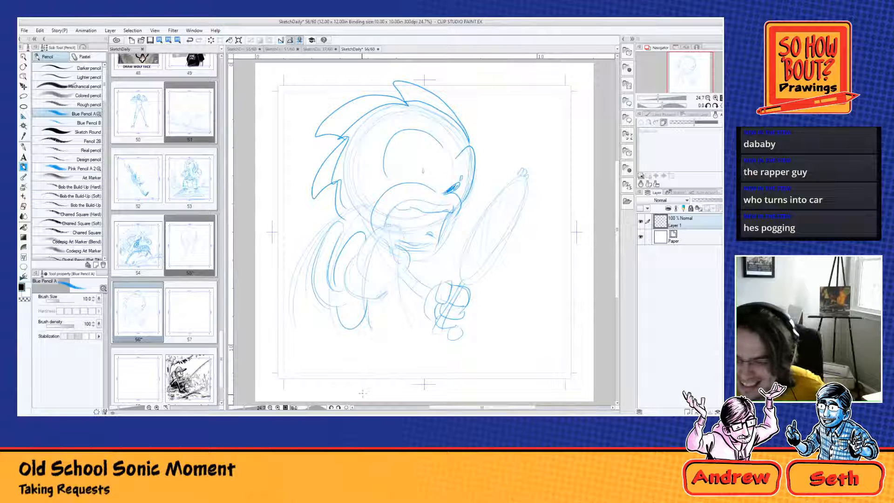
{"action": "mouse_move", "coordinate": [293, 328]}
{"action": "left_mouse_down"}
{"action": "mouse_move", "coordinate": [266, 334]}
{"action": "mouse_move", "coordinate": [300, 353]}
{"action": "left_mouse_up"}
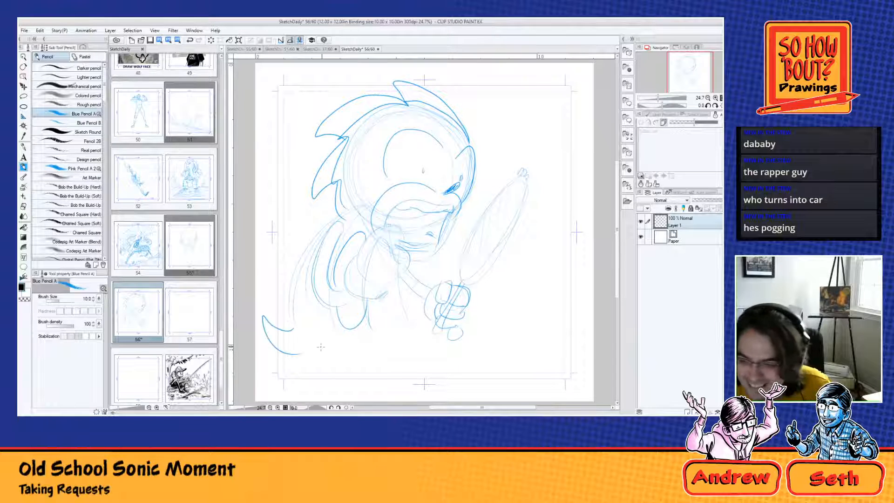
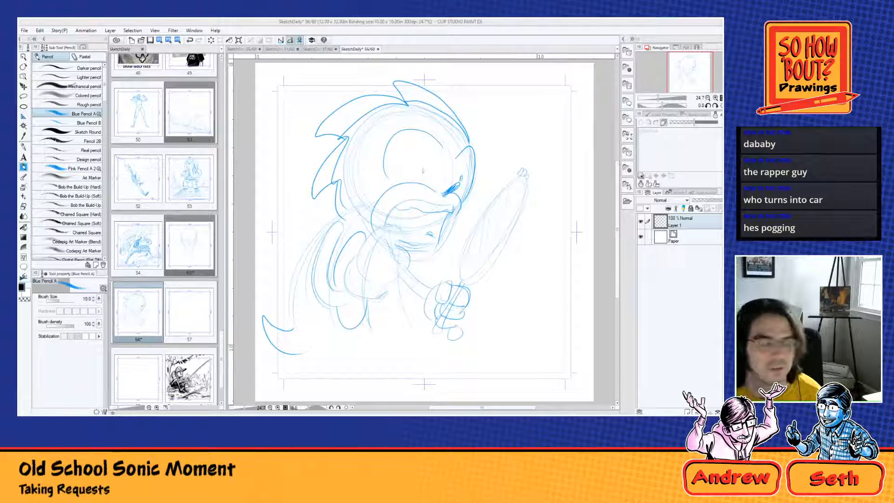
Step: Add two pointed ears to the blue sketch, one on top of the head and one above the brow
{"action": "left_click_drag", "start_coordinate": [392, 115], "coordinate": [371, 134]}
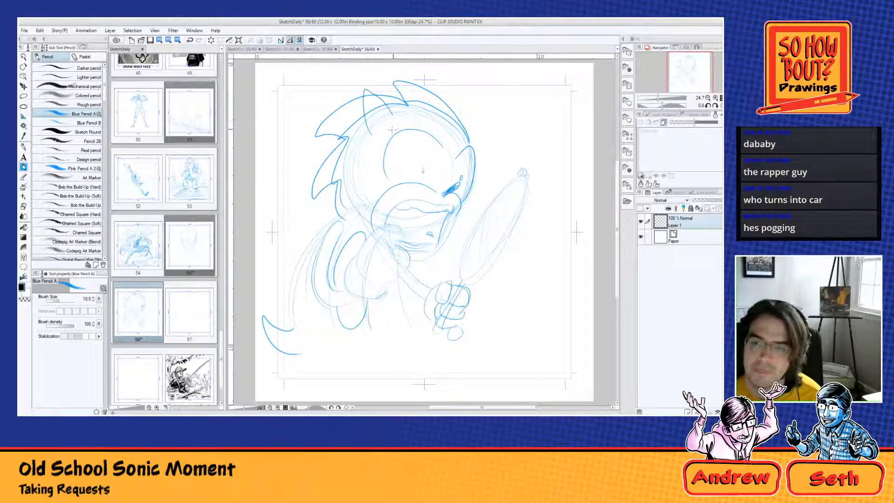
{"action": "left_click_drag", "start_coordinate": [462, 120], "coordinate": [476, 152]}
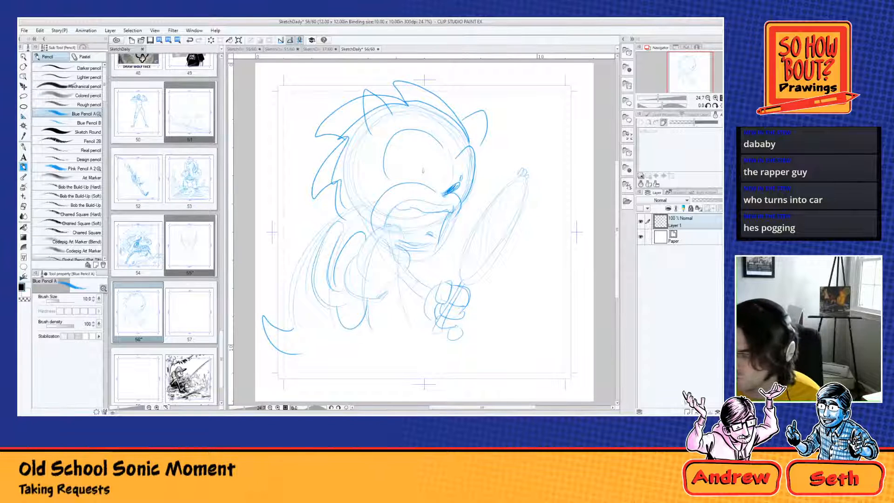
Step: Create a new layer above the sketch and set up the Real G-pen with a brush size of 100 for inking
{"action": "key", "text": "ctrl+shift+n"}
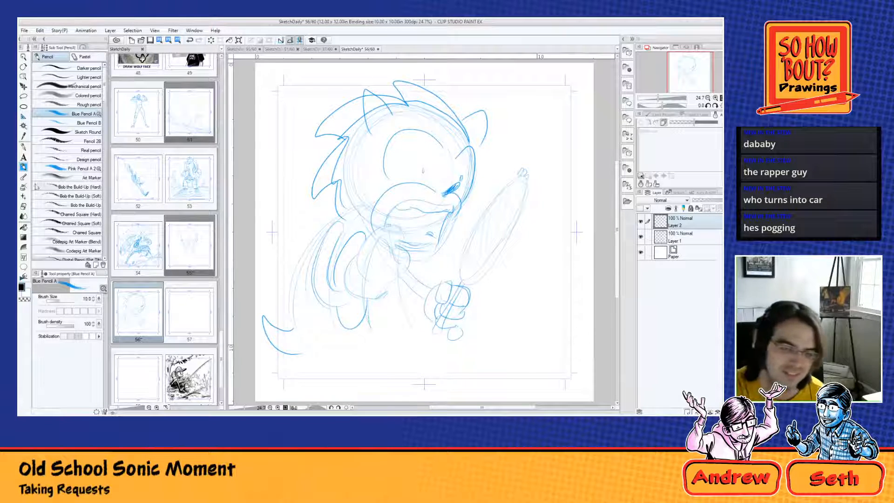
{"action": "left_click", "coordinate": [24, 146]}
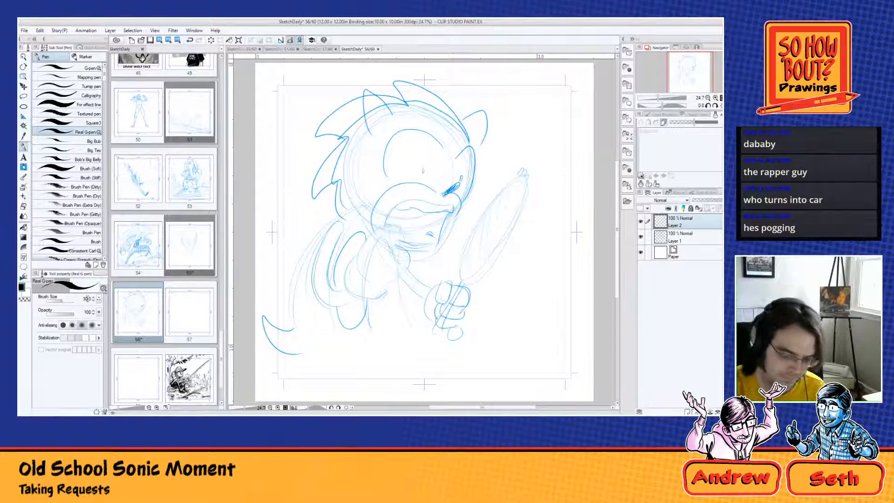
{"action": "type", "text": "100"}
{"action": "key", "text": "Return"}
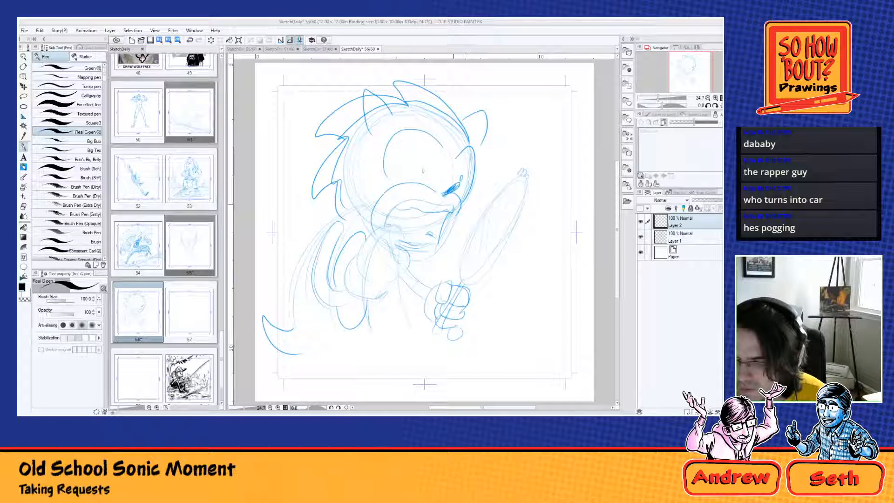
Step: Ink the curved upper lip and the gloved fist with its cuff held up to the mouth
{"action": "mouse_move", "coordinate": [455, 205]}
{"action": "left_mouse_down"}
{"action": "mouse_move", "coordinate": [421, 196]}
{"action": "mouse_move", "coordinate": [388, 208]}
{"action": "mouse_move", "coordinate": [410, 241]}
{"action": "mouse_move", "coordinate": [399, 227]}
{"action": "mouse_move", "coordinate": [374, 232]}
{"action": "mouse_move", "coordinate": [356, 271]}
{"action": "left_mouse_up"}
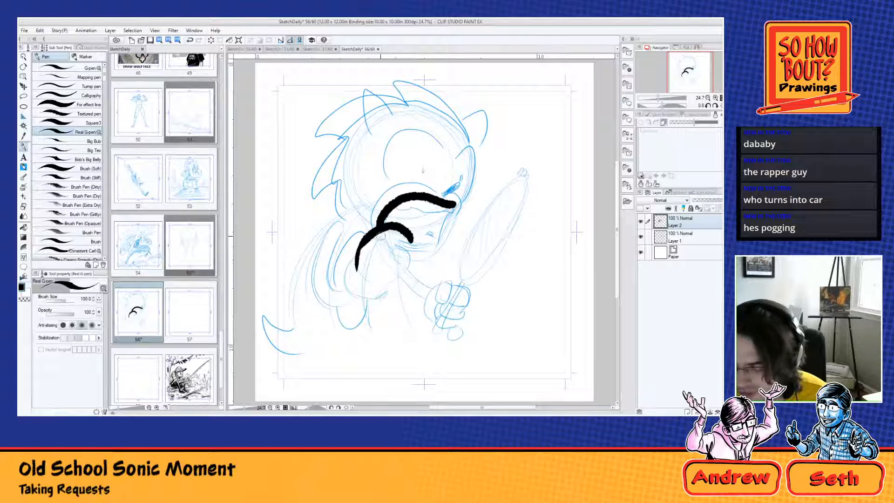
{"action": "mouse_move", "coordinate": [381, 235]}
{"action": "left_mouse_down"}
{"action": "mouse_move", "coordinate": [401, 261]}
{"action": "mouse_move", "coordinate": [405, 247]}
{"action": "mouse_move", "coordinate": [412, 257]}
{"action": "mouse_move", "coordinate": [381, 288]}
{"action": "left_mouse_up"}
{"action": "left_click_drag", "start_coordinate": [356, 259], "coordinate": [375, 286]}
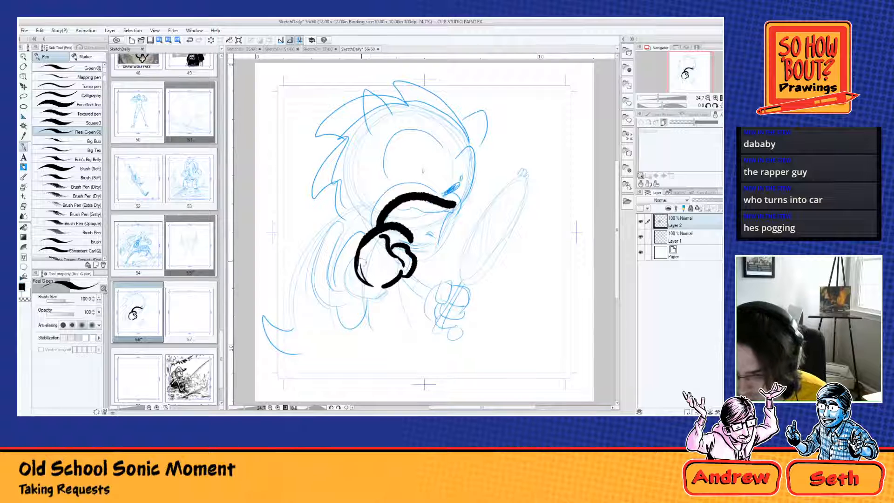
{"action": "mouse_move", "coordinate": [358, 253]}
{"action": "left_mouse_down"}
{"action": "mouse_move", "coordinate": [347, 289]}
{"action": "mouse_move", "coordinate": [384, 296]}
{"action": "mouse_move", "coordinate": [387, 286]}
{"action": "mouse_move", "coordinate": [365, 298]}
{"action": "mouse_move", "coordinate": [376, 304]}
{"action": "mouse_move", "coordinate": [349, 276]}
{"action": "mouse_move", "coordinate": [371, 295]}
{"action": "left_mouse_up"}
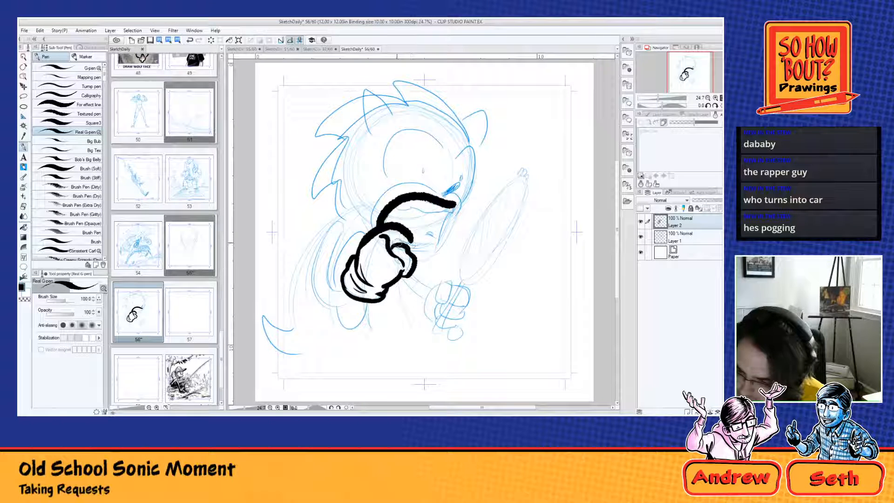
{"action": "left_click_drag", "start_coordinate": [411, 255], "coordinate": [433, 251]}
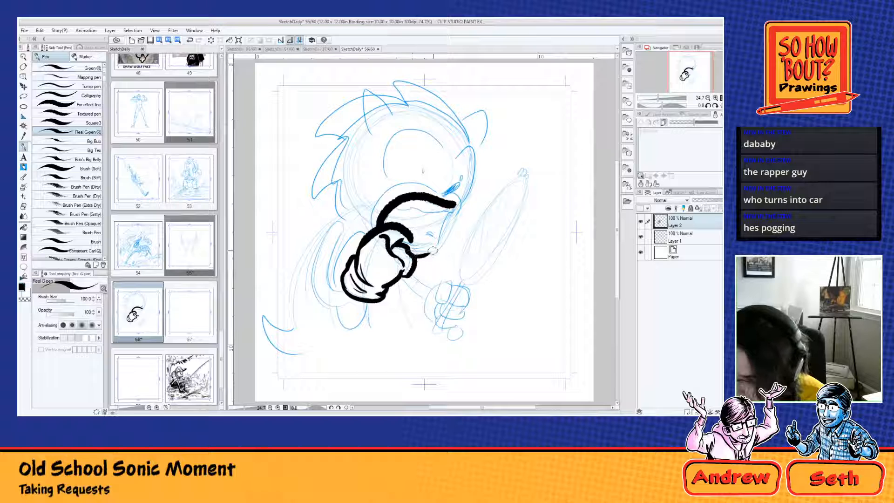
Step: Ink the teeth and tongue in the open mouth, fill its inside black, and ink the nose and pupil
{"action": "mouse_move", "coordinate": [393, 210]}
{"action": "left_mouse_down"}
{"action": "mouse_move", "coordinate": [449, 216]}
{"action": "mouse_move", "coordinate": [441, 215]}
{"action": "left_mouse_up"}
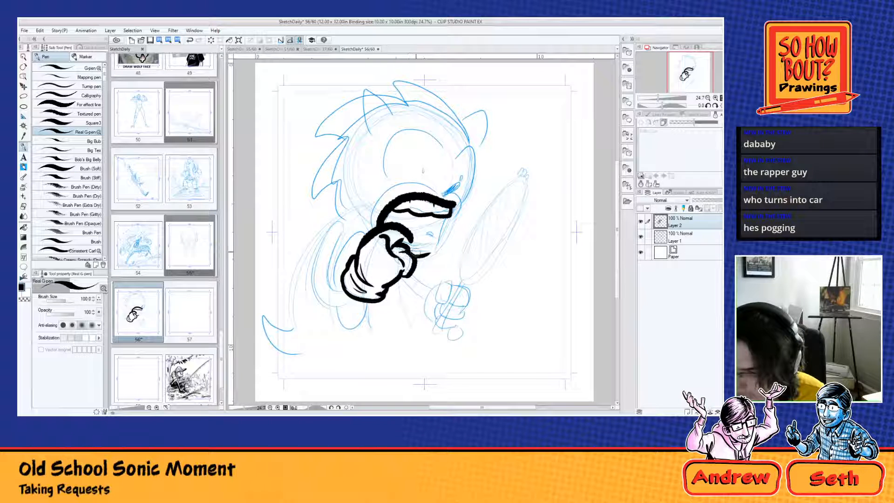
{"action": "left_click_drag", "start_coordinate": [405, 239], "coordinate": [434, 237]}
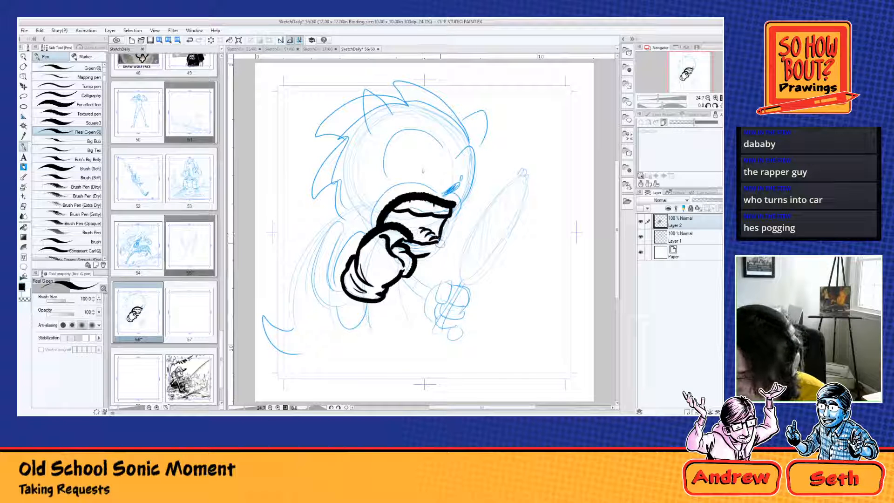
{"action": "left_click_drag", "start_coordinate": [413, 251], "coordinate": [442, 246]}
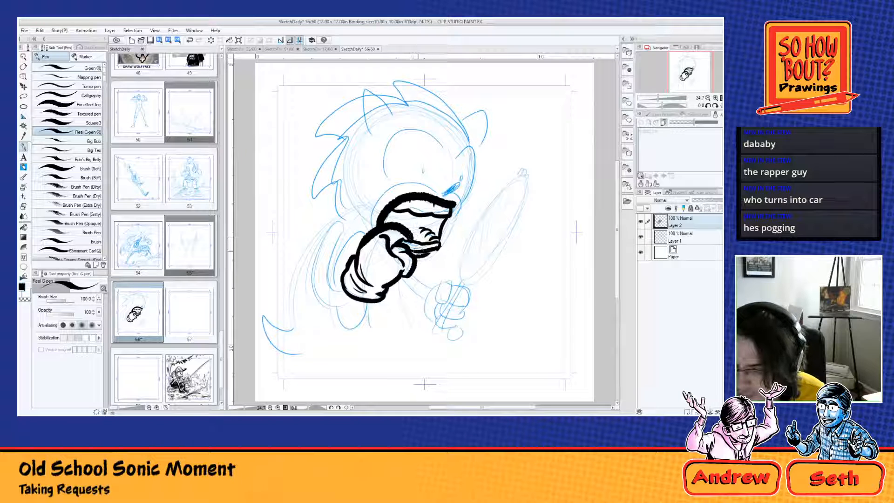
{"action": "mouse_move", "coordinate": [411, 252]}
{"action": "left_mouse_down"}
{"action": "mouse_move", "coordinate": [428, 242]}
{"action": "mouse_move", "coordinate": [434, 249]}
{"action": "left_mouse_up"}
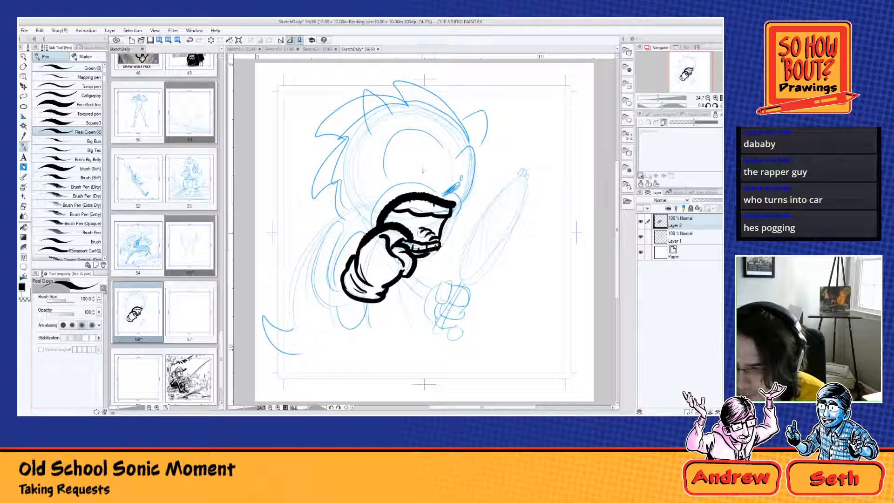
{"action": "mouse_move", "coordinate": [402, 222]}
{"action": "left_mouse_down"}
{"action": "mouse_move", "coordinate": [439, 264]}
{"action": "mouse_move", "coordinate": [447, 233]}
{"action": "mouse_move", "coordinate": [430, 200]}
{"action": "mouse_move", "coordinate": [387, 221]}
{"action": "mouse_move", "coordinate": [431, 220]}
{"action": "mouse_move", "coordinate": [435, 236]}
{"action": "mouse_move", "coordinate": [442, 219]}
{"action": "mouse_move", "coordinate": [434, 220]}
{"action": "mouse_move", "coordinate": [445, 219]}
{"action": "mouse_move", "coordinate": [422, 228]}
{"action": "mouse_move", "coordinate": [430, 234]}
{"action": "mouse_move", "coordinate": [451, 220]}
{"action": "mouse_move", "coordinate": [449, 188]}
{"action": "mouse_move", "coordinate": [472, 165]}
{"action": "mouse_move", "coordinate": [476, 172]}
{"action": "mouse_move", "coordinate": [444, 190]}
{"action": "mouse_move", "coordinate": [461, 182]}
{"action": "mouse_move", "coordinate": [448, 192]}
{"action": "mouse_move", "coordinate": [451, 206]}
{"action": "mouse_move", "coordinate": [465, 178]}
{"action": "mouse_move", "coordinate": [426, 168]}
{"action": "mouse_move", "coordinate": [459, 195]}
{"action": "mouse_move", "coordinate": [461, 216]}
{"action": "mouse_move", "coordinate": [443, 243]}
{"action": "left_mouse_up"}
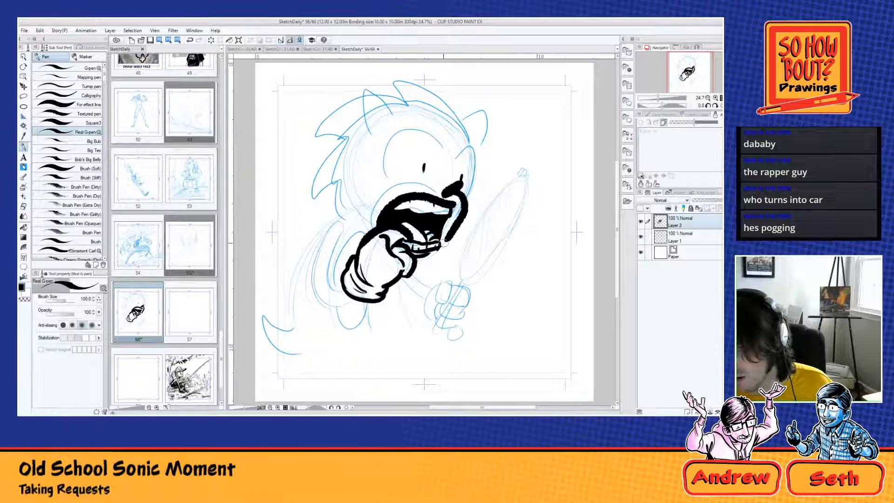
Step: Redraw the jaw from the nose down to the fist and ink the arched muzzle around the mouth
{"action": "key", "text": "ctrl+z"}
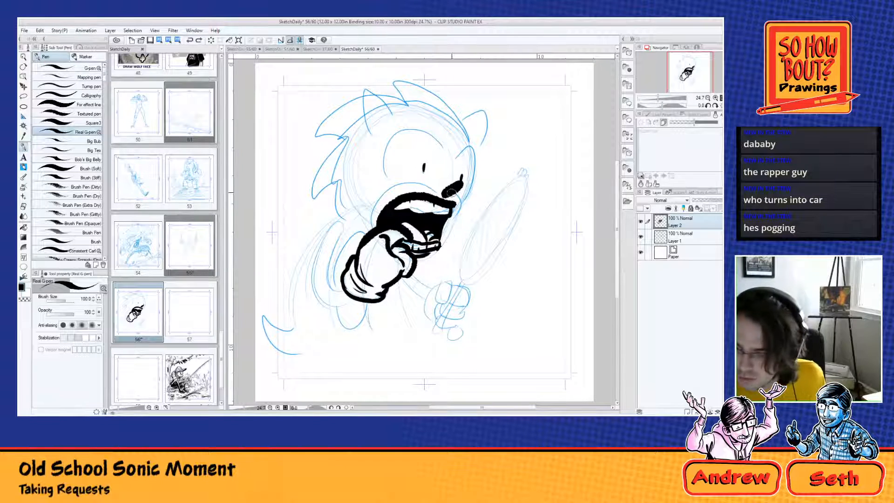
{"action": "mouse_move", "coordinate": [451, 192]}
{"action": "left_mouse_down"}
{"action": "mouse_move", "coordinate": [464, 201]}
{"action": "mouse_move", "coordinate": [453, 235]}
{"action": "mouse_move", "coordinate": [440, 255]}
{"action": "mouse_move", "coordinate": [409, 263]}
{"action": "left_mouse_up"}
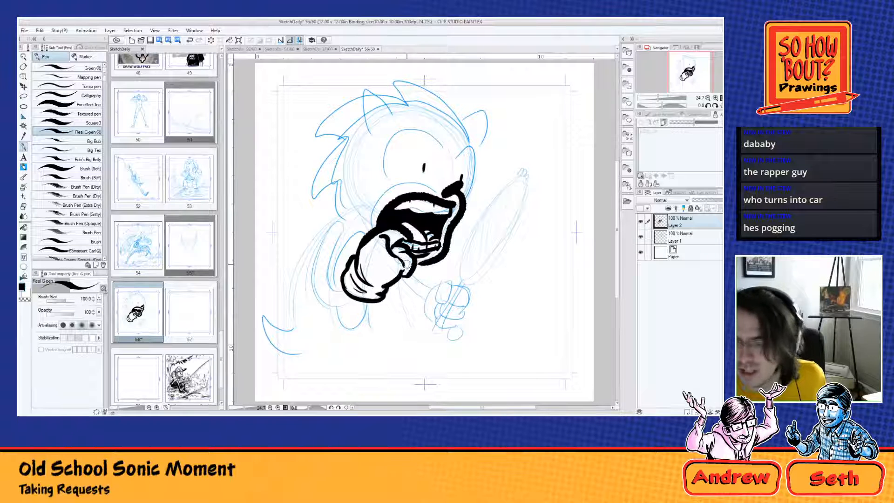
{"action": "mouse_move", "coordinate": [446, 188]}
{"action": "left_mouse_down"}
{"action": "mouse_move", "coordinate": [423, 176]}
{"action": "mouse_move", "coordinate": [359, 219]}
{"action": "mouse_move", "coordinate": [368, 233]}
{"action": "left_mouse_up"}
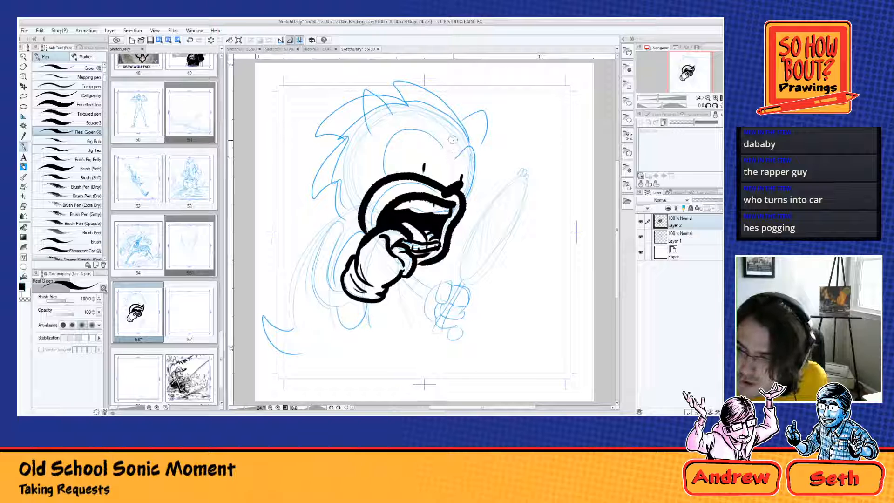
Step: Ink the large near eye with its brow crease, and the far eye and brow along the face's edge
{"action": "left_click_drag", "start_coordinate": [450, 159], "coordinate": [382, 175]}
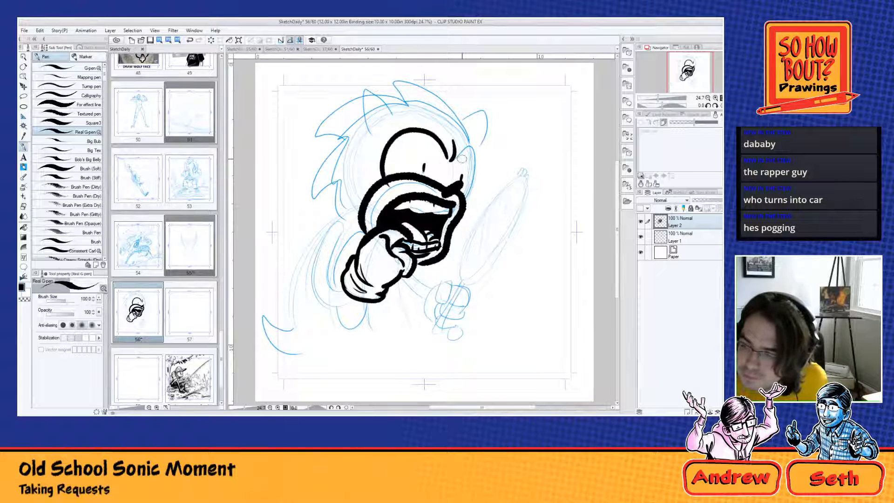
{"action": "mouse_move", "coordinate": [459, 159]}
{"action": "left_mouse_down"}
{"action": "mouse_move", "coordinate": [480, 157]}
{"action": "mouse_move", "coordinate": [467, 198]}
{"action": "left_mouse_up"}
{"action": "left_click_drag", "start_coordinate": [471, 137], "coordinate": [482, 160]}
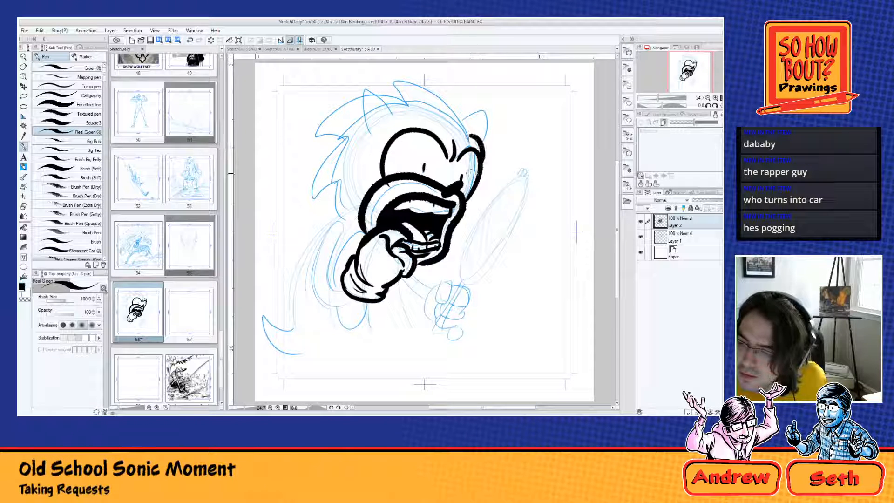
Step: Ink the top quill down to the brow and both pointed ears
{"action": "mouse_move", "coordinate": [468, 125]}
{"action": "left_mouse_down"}
{"action": "mouse_move", "coordinate": [449, 101]}
{"action": "mouse_move", "coordinate": [407, 106]}
{"action": "left_mouse_up"}
{"action": "mouse_move", "coordinate": [462, 114]}
{"action": "left_mouse_down"}
{"action": "mouse_move", "coordinate": [483, 119]}
{"action": "mouse_move", "coordinate": [481, 106]}
{"action": "mouse_move", "coordinate": [486, 142]}
{"action": "left_mouse_up"}
{"action": "key", "text": "ctrl+z"}
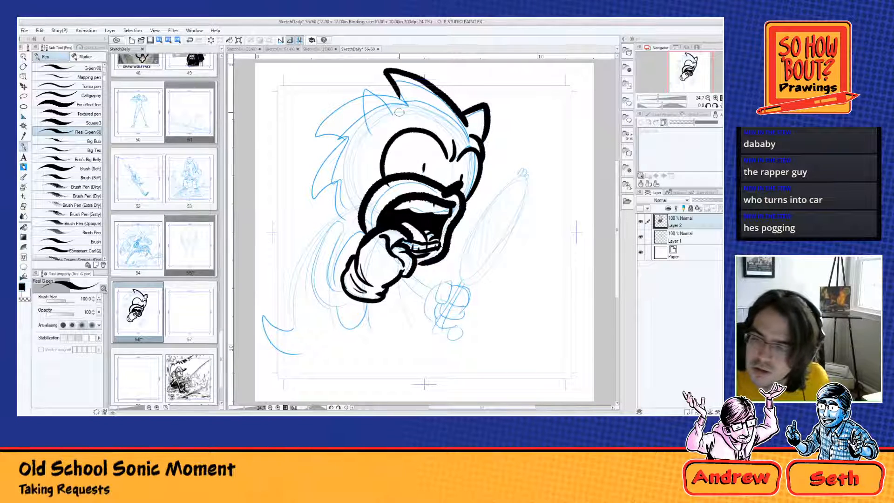
{"action": "mouse_move", "coordinate": [399, 112]}
{"action": "left_mouse_down"}
{"action": "mouse_move", "coordinate": [371, 85]}
{"action": "mouse_move", "coordinate": [371, 140]}
{"action": "left_mouse_up"}
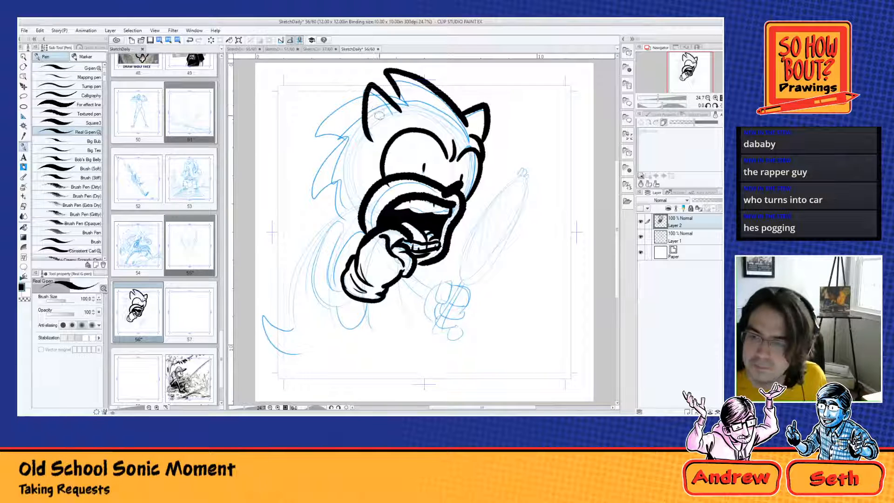
{"action": "mouse_move", "coordinate": [374, 97]}
{"action": "left_mouse_down"}
{"action": "mouse_move", "coordinate": [376, 133]}
{"action": "mouse_move", "coordinate": [387, 126]}
{"action": "mouse_move", "coordinate": [394, 105]}
{"action": "mouse_move", "coordinate": [315, 136]}
{"action": "mouse_move", "coordinate": [349, 138]}
{"action": "left_mouse_up"}
{"action": "key", "text": "ctrl+z"}
Step: Ink the jagged swept-back quills along the back of the head down to the neck
{"action": "left_click_drag", "start_coordinate": [363, 97], "coordinate": [307, 136]}
{"action": "mouse_move", "coordinate": [307, 136]}
{"action": "left_mouse_down"}
{"action": "mouse_move", "coordinate": [347, 137]}
{"action": "mouse_move", "coordinate": [325, 156]}
{"action": "mouse_move", "coordinate": [306, 202]}
{"action": "left_mouse_up"}
{"action": "left_click_drag", "start_coordinate": [306, 202], "coordinate": [349, 185]}
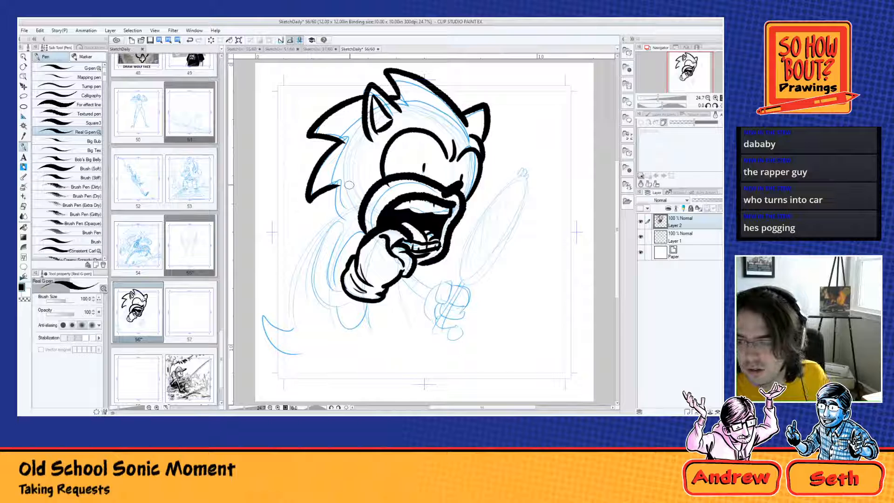
{"action": "left_click_drag", "start_coordinate": [458, 105], "coordinate": [469, 119]}
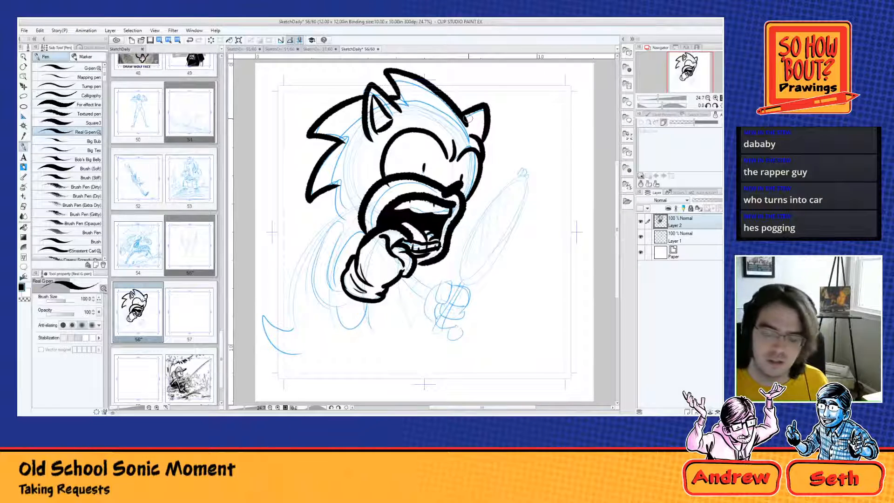
{"action": "mouse_move", "coordinate": [339, 188]}
{"action": "left_mouse_down"}
{"action": "mouse_move", "coordinate": [326, 202]}
{"action": "mouse_move", "coordinate": [356, 217]}
{"action": "left_mouse_up"}
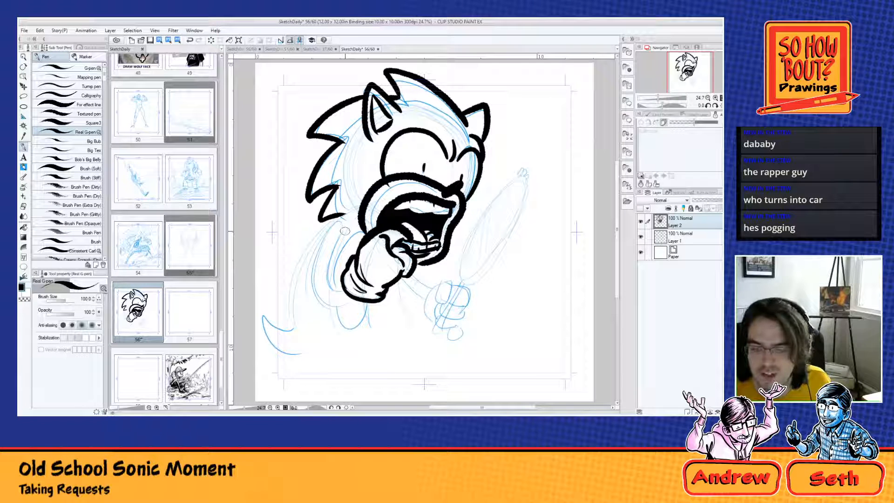
Step: Ink the bent arm behind the gloved fist with an outer and an inner curve, redoing strokes until they fit
{"action": "mouse_move", "coordinate": [344, 235]}
{"action": "left_mouse_down"}
{"action": "mouse_move", "coordinate": [315, 247]}
{"action": "mouse_move", "coordinate": [340, 307]}
{"action": "left_mouse_up"}
{"action": "key", "text": "ctrl+z"}
{"action": "mouse_move", "coordinate": [344, 236]}
{"action": "left_mouse_down"}
{"action": "mouse_move", "coordinate": [325, 229]}
{"action": "mouse_move", "coordinate": [348, 294]}
{"action": "mouse_move", "coordinate": [334, 307]}
{"action": "mouse_move", "coordinate": [355, 299]}
{"action": "left_mouse_up"}
{"action": "left_click_drag", "start_coordinate": [342, 238], "coordinate": [344, 297]}
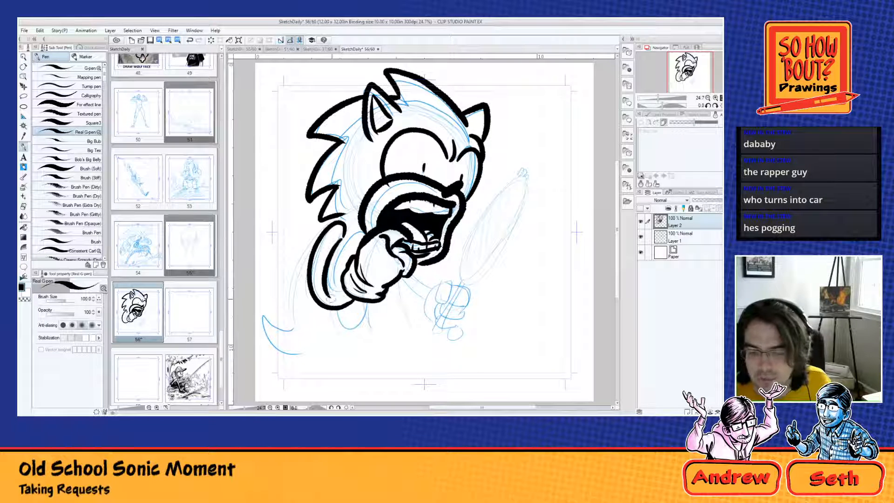
{"action": "key", "text": "ctrl+z"}
{"action": "left_click_drag", "start_coordinate": [340, 238], "coordinate": [343, 297]}
{"action": "key", "text": "ctrl+z"}
{"action": "mouse_move", "coordinate": [337, 243]}
{"action": "left_mouse_down"}
{"action": "mouse_move", "coordinate": [324, 261]}
{"action": "mouse_move", "coordinate": [349, 280]}
{"action": "left_mouse_up"}
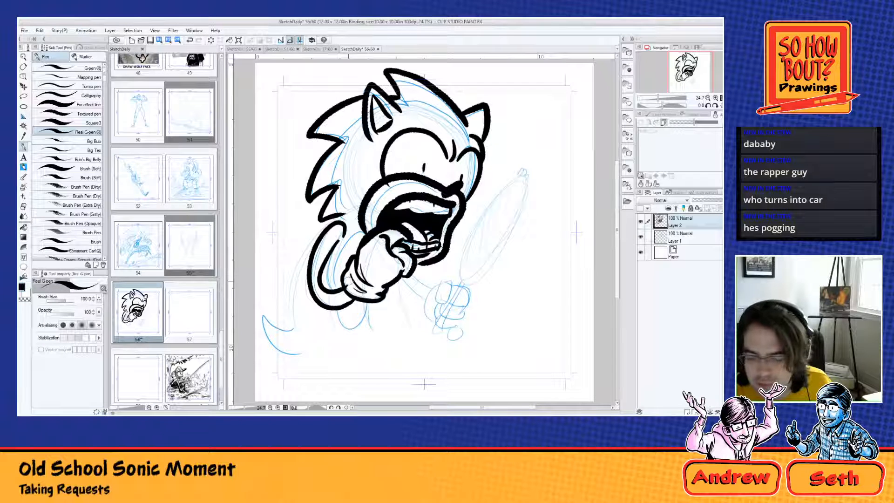
{"action": "key", "text": "ctrl+z"}
{"action": "mouse_move", "coordinate": [343, 238]}
{"action": "left_mouse_down"}
{"action": "mouse_move", "coordinate": [331, 286]}
{"action": "mouse_move", "coordinate": [343, 291]}
{"action": "left_mouse_up"}
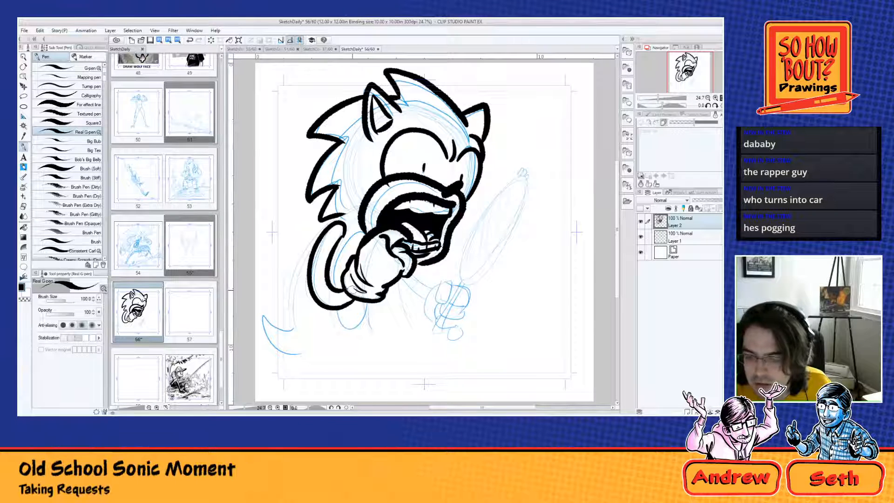
Step: Ink the pointed spines sweeping down from the back and the rounded lower body line beneath the arm
{"action": "mouse_move", "coordinate": [356, 210]}
{"action": "left_mouse_down"}
{"action": "mouse_move", "coordinate": [301, 262]}
{"action": "mouse_move", "coordinate": [293, 316]}
{"action": "left_mouse_up"}
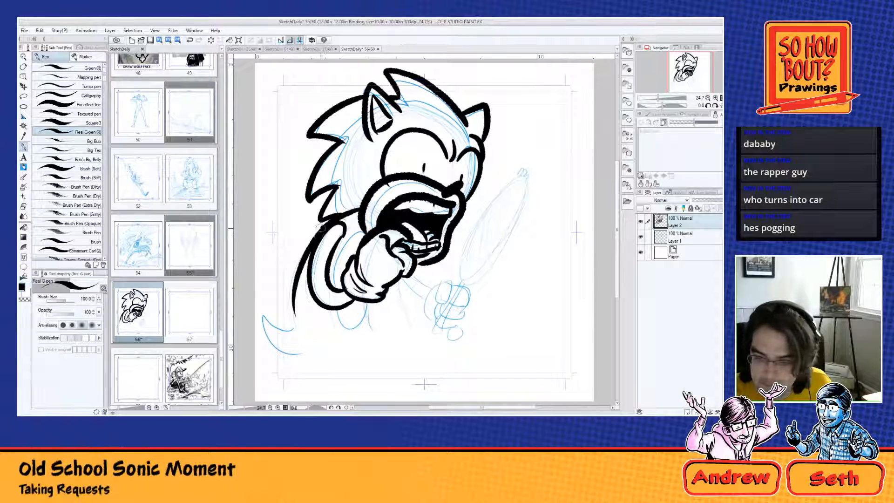
{"action": "left_click_drag", "start_coordinate": [318, 231], "coordinate": [308, 302]}
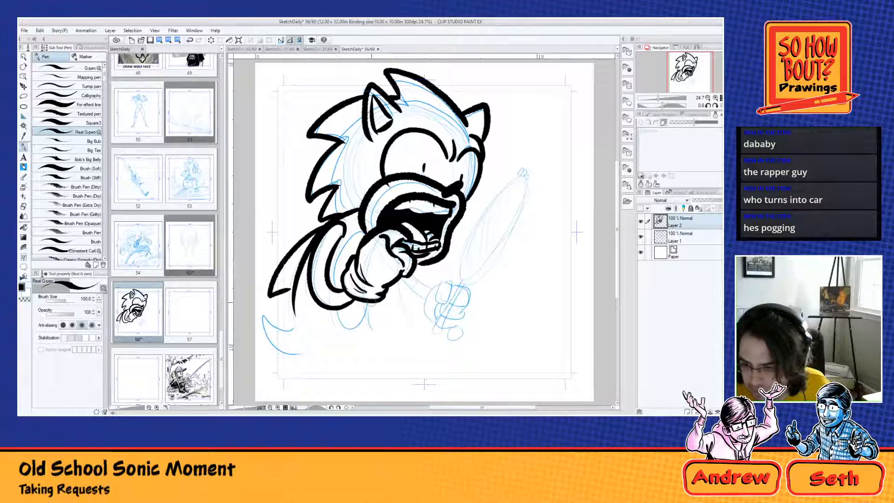
{"action": "mouse_move", "coordinate": [363, 230]}
{"action": "left_mouse_down"}
{"action": "mouse_move", "coordinate": [335, 267]}
{"action": "mouse_move", "coordinate": [347, 303]}
{"action": "mouse_move", "coordinate": [384, 306]}
{"action": "mouse_move", "coordinate": [369, 302]}
{"action": "mouse_move", "coordinate": [345, 321]}
{"action": "mouse_move", "coordinate": [336, 309]}
{"action": "mouse_move", "coordinate": [369, 297]}
{"action": "mouse_move", "coordinate": [376, 336]}
{"action": "left_mouse_up"}
{"action": "key", "text": "ctrl+z"}
{"action": "key", "text": "ctrl+z"}
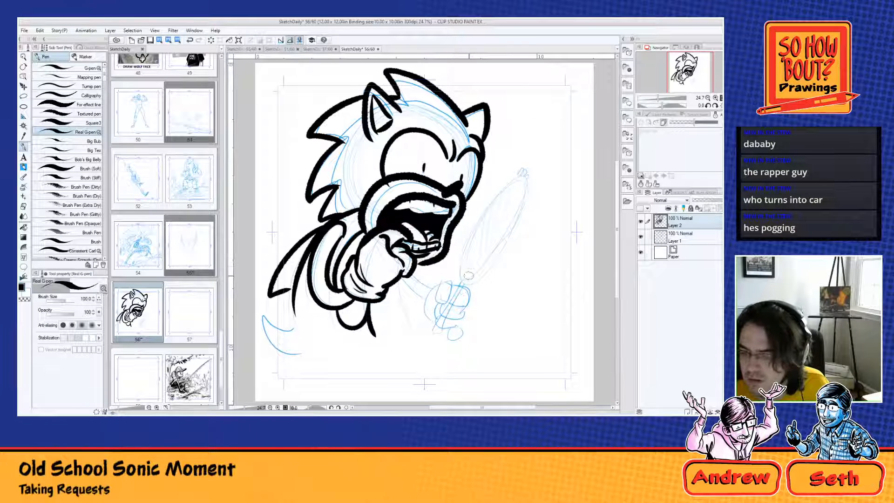
Step: Ink the tilted oval of the hand mirror's glass and add diagonal reflection lines inside it
{"action": "mouse_move", "coordinate": [461, 269]}
{"action": "left_mouse_down"}
{"action": "mouse_move", "coordinate": [519, 191]}
{"action": "mouse_move", "coordinate": [466, 278]}
{"action": "left_mouse_up"}
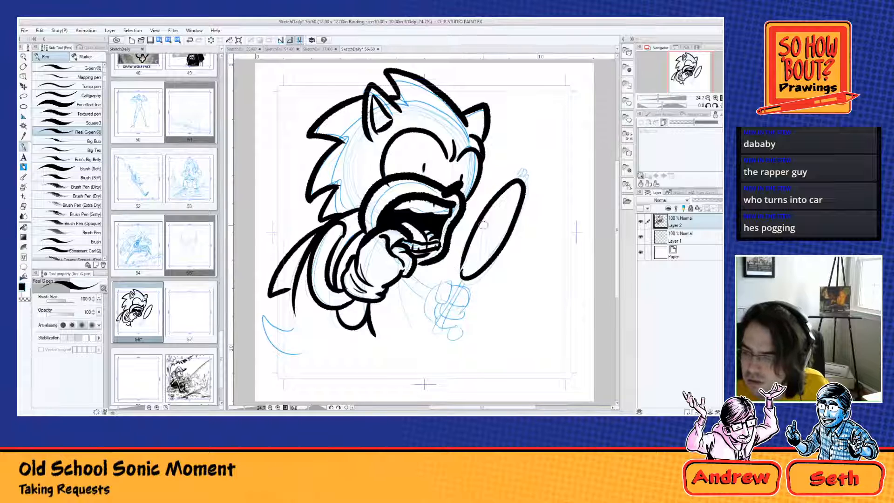
{"action": "key", "text": "ctrl+z"}
{"action": "mouse_move", "coordinate": [485, 214]}
{"action": "left_mouse_down"}
{"action": "mouse_move", "coordinate": [508, 185]}
{"action": "mouse_move", "coordinate": [516, 244]}
{"action": "mouse_move", "coordinate": [471, 233]}
{"action": "mouse_move", "coordinate": [479, 261]}
{"action": "left_mouse_up"}
{"action": "mouse_move", "coordinate": [503, 192]}
{"action": "left_mouse_down"}
{"action": "mouse_move", "coordinate": [502, 222]}
{"action": "mouse_move", "coordinate": [472, 239]}
{"action": "mouse_move", "coordinate": [467, 278]}
{"action": "left_mouse_up"}
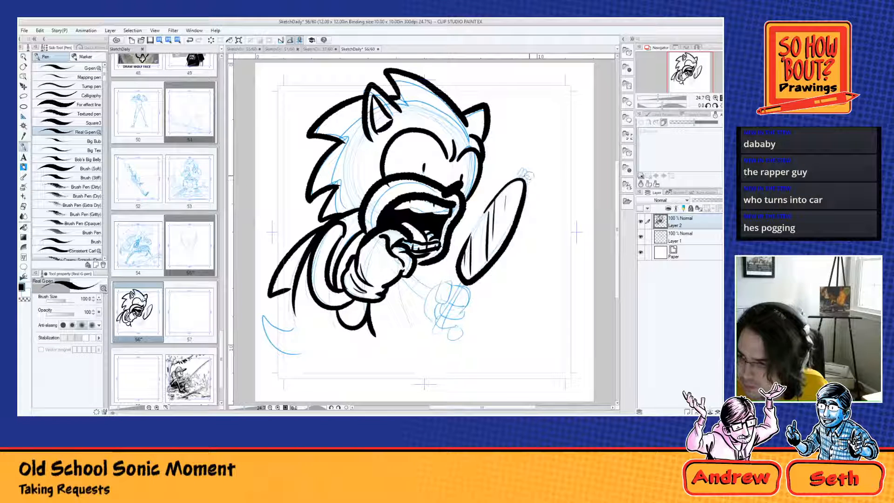
Step: Ink the mirror's outer frame on both sides of the glass and the small rounded ornament at its tip
{"action": "mouse_move", "coordinate": [524, 181]}
{"action": "left_mouse_down"}
{"action": "mouse_move", "coordinate": [532, 170]}
{"action": "mouse_move", "coordinate": [513, 178]}
{"action": "mouse_move", "coordinate": [508, 254]}
{"action": "mouse_move", "coordinate": [490, 280]}
{"action": "mouse_move", "coordinate": [518, 227]}
{"action": "mouse_move", "coordinate": [466, 305]}
{"action": "left_mouse_up"}
{"action": "key", "text": "ctrl+z"}
{"action": "key", "text": "ctrl+z"}
{"action": "mouse_move", "coordinate": [532, 181]}
{"action": "left_mouse_down"}
{"action": "mouse_move", "coordinate": [503, 260]}
{"action": "mouse_move", "coordinate": [531, 195]}
{"action": "mouse_move", "coordinate": [507, 253]}
{"action": "mouse_move", "coordinate": [471, 286]}
{"action": "left_mouse_up"}
{"action": "key", "text": "ctrl+z"}
{"action": "mouse_move", "coordinate": [514, 175]}
{"action": "left_mouse_down"}
{"action": "mouse_move", "coordinate": [463, 241]}
{"action": "mouse_move", "coordinate": [470, 224]}
{"action": "mouse_move", "coordinate": [454, 278]}
{"action": "left_mouse_up"}
{"action": "key", "text": "ctrl+z"}
{"action": "key", "text": "ctrl+z"}
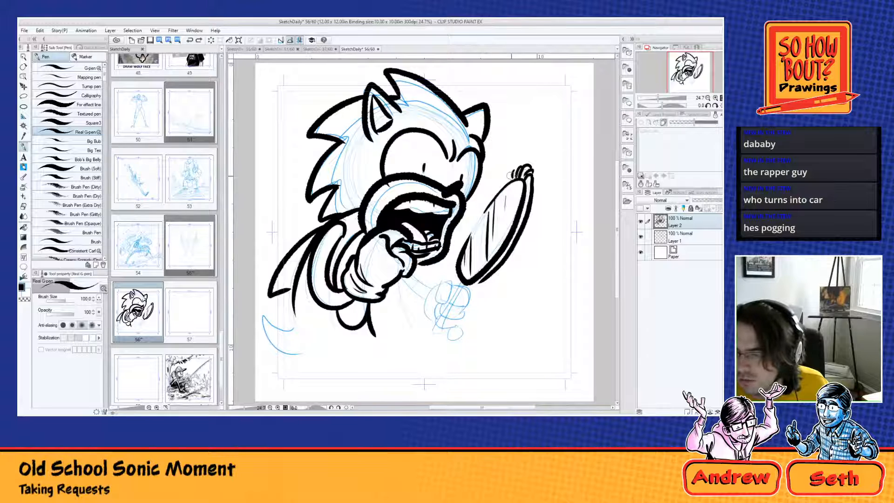
{"action": "mouse_move", "coordinate": [515, 174]}
{"action": "left_mouse_down"}
{"action": "mouse_move", "coordinate": [451, 268]}
{"action": "mouse_move", "coordinate": [460, 285]}
{"action": "mouse_move", "coordinate": [475, 285]}
{"action": "left_mouse_up"}
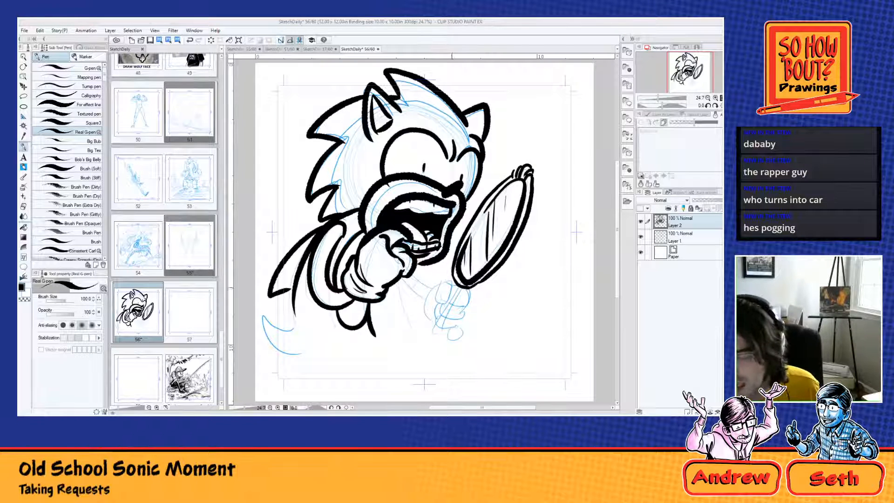
Step: Ink the gloved hand gripping the mirror, the thin forearm leading to it, and the curved spine at the lower back
{"action": "mouse_move", "coordinate": [448, 280]}
{"action": "left_mouse_down"}
{"action": "mouse_move", "coordinate": [455, 305]}
{"action": "mouse_move", "coordinate": [434, 305]}
{"action": "mouse_move", "coordinate": [478, 309]}
{"action": "mouse_move", "coordinate": [434, 327]}
{"action": "mouse_move", "coordinate": [463, 334]}
{"action": "mouse_move", "coordinate": [448, 340]}
{"action": "left_mouse_up"}
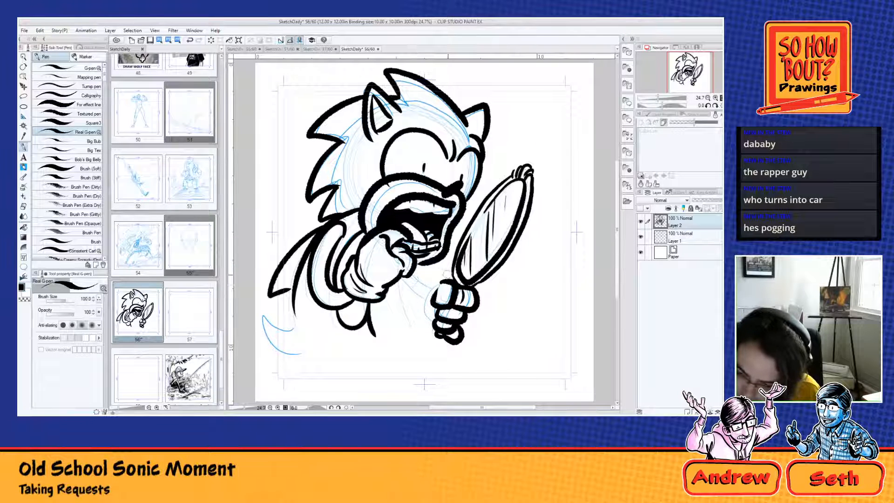
{"action": "mouse_move", "coordinate": [440, 282]}
{"action": "left_mouse_down"}
{"action": "mouse_move", "coordinate": [423, 324]}
{"action": "mouse_move", "coordinate": [441, 322]}
{"action": "mouse_move", "coordinate": [410, 273]}
{"action": "mouse_move", "coordinate": [427, 305]}
{"action": "left_mouse_up"}
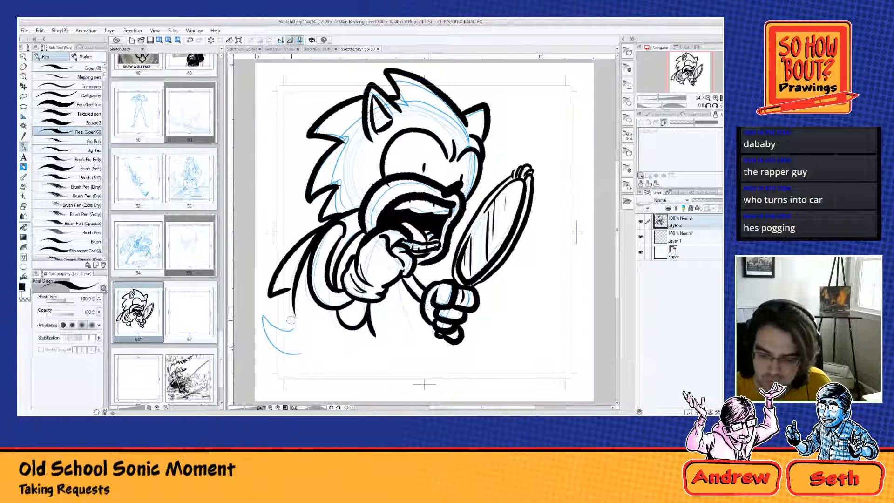
{"action": "mouse_move", "coordinate": [292, 319]}
{"action": "left_mouse_down"}
{"action": "mouse_move", "coordinate": [265, 322]}
{"action": "mouse_move", "coordinate": [302, 344]}
{"action": "left_mouse_up"}
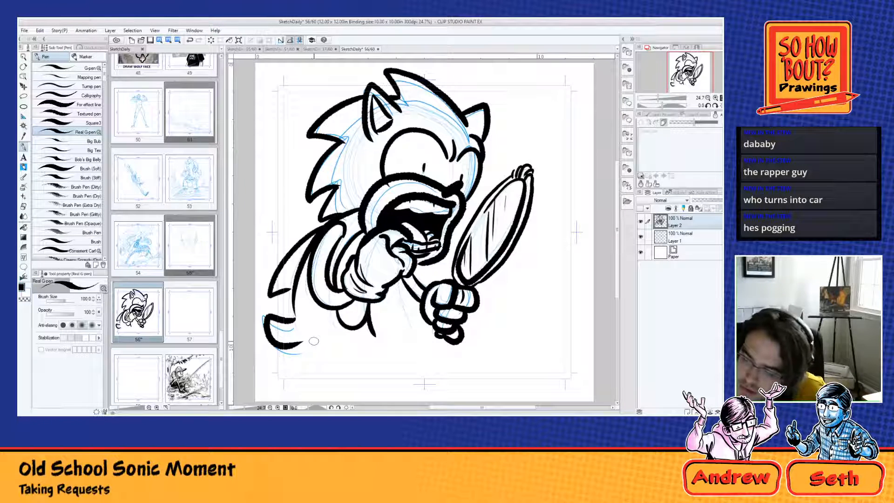
Step: Hand-letter "GOTTA GO FAST!" on three lines in the empty space beneath the mirror
{"action": "mouse_move", "coordinate": [506, 290]}
{"action": "left_mouse_down"}
{"action": "mouse_move", "coordinate": [497, 294]}
{"action": "mouse_move", "coordinate": [503, 304]}
{"action": "mouse_move", "coordinate": [536, 291]}
{"action": "mouse_move", "coordinate": [546, 301]}
{"action": "mouse_move", "coordinate": [491, 348]}
{"action": "mouse_move", "coordinate": [500, 330]}
{"action": "left_mouse_up"}
{"action": "mouse_move", "coordinate": [497, 347]}
{"action": "left_mouse_down"}
{"action": "mouse_move", "coordinate": [502, 333]}
{"action": "mouse_move", "coordinate": [510, 347]}
{"action": "mouse_move", "coordinate": [533, 328]}
{"action": "left_mouse_up"}
{"action": "left_click_drag", "start_coordinate": [525, 329], "coordinate": [522, 346]}
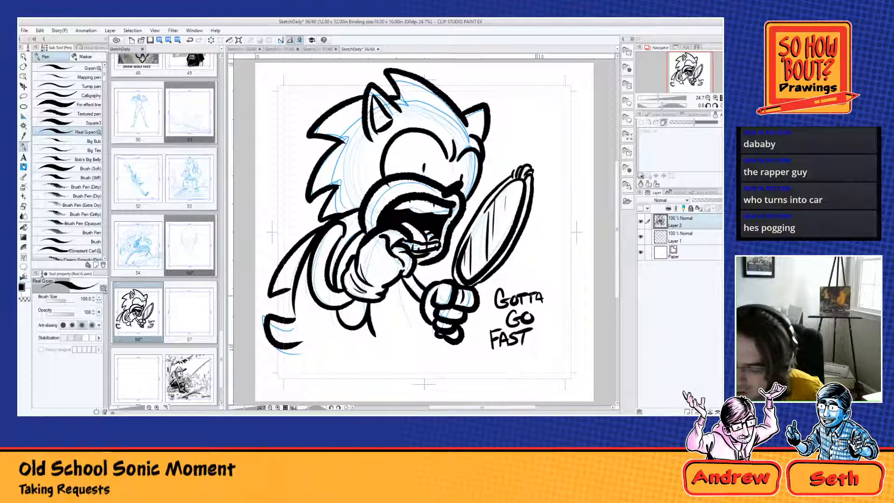
{"action": "left_click", "coordinate": [534, 344]}
{"action": "mouse_move", "coordinate": [543, 321]}
{"action": "left_mouse_down"}
{"action": "mouse_move", "coordinate": [532, 351]}
{"action": "mouse_move", "coordinate": [510, 366]}
{"action": "mouse_move", "coordinate": [529, 363]}
{"action": "left_mouse_up"}
Step: Sign the drawing below the lettering with a boxed signature and the year underneath
{"action": "left_click_drag", "start_coordinate": [532, 358], "coordinate": [532, 360]}
{"action": "left_click_drag", "start_coordinate": [537, 357], "coordinate": [506, 367]}
{"action": "mouse_move", "coordinate": [506, 368]}
{"action": "left_mouse_down"}
{"action": "mouse_move", "coordinate": [541, 364]}
{"action": "mouse_move", "coordinate": [508, 352]}
{"action": "mouse_move", "coordinate": [543, 349]}
{"action": "mouse_move", "coordinate": [533, 376]}
{"action": "left_mouse_up"}
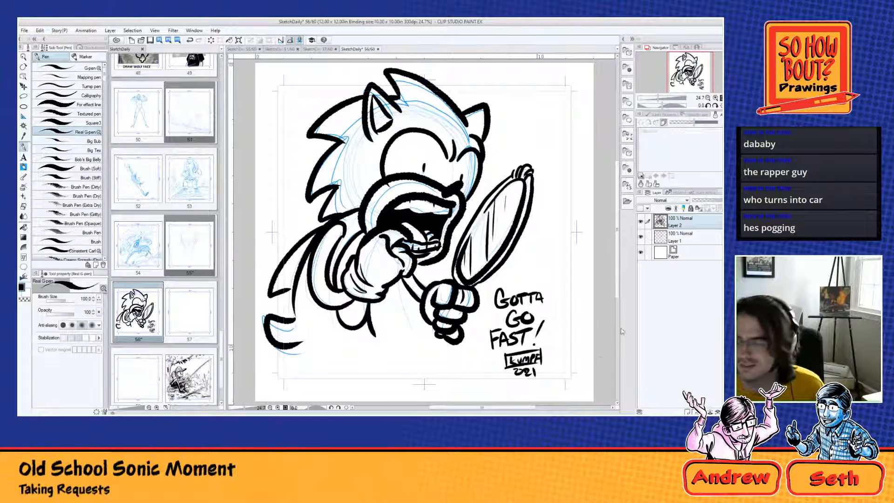
Step: Hide the blue sketch on Layer 1 and add a new raster layer between it and the inks
{"action": "left_click", "coordinate": [640, 237]}
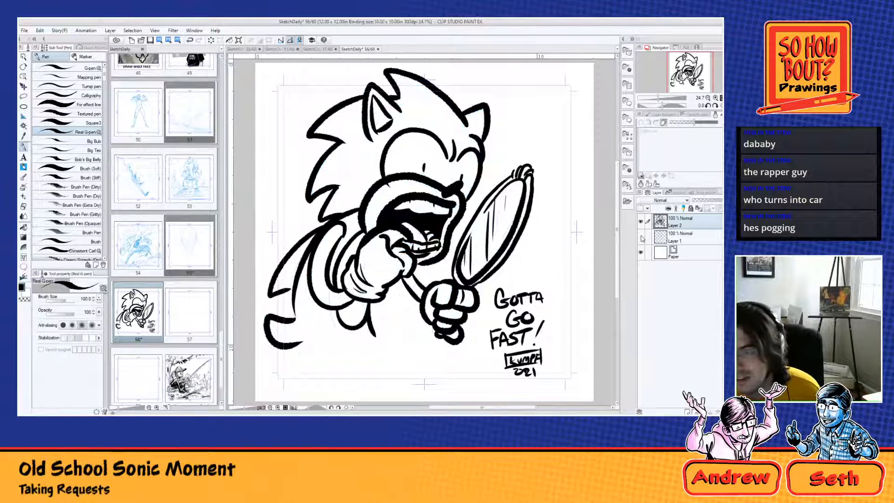
{"action": "left_click", "coordinate": [686, 238]}
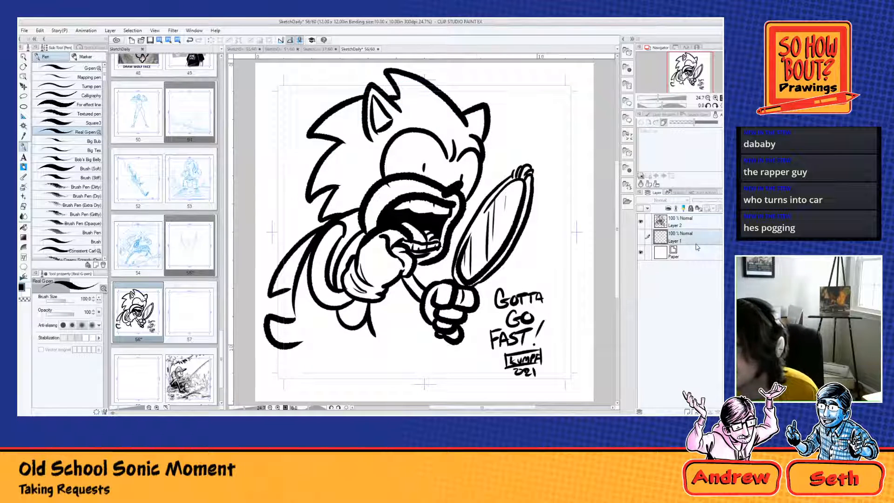
{"action": "left_click", "coordinate": [688, 411]}
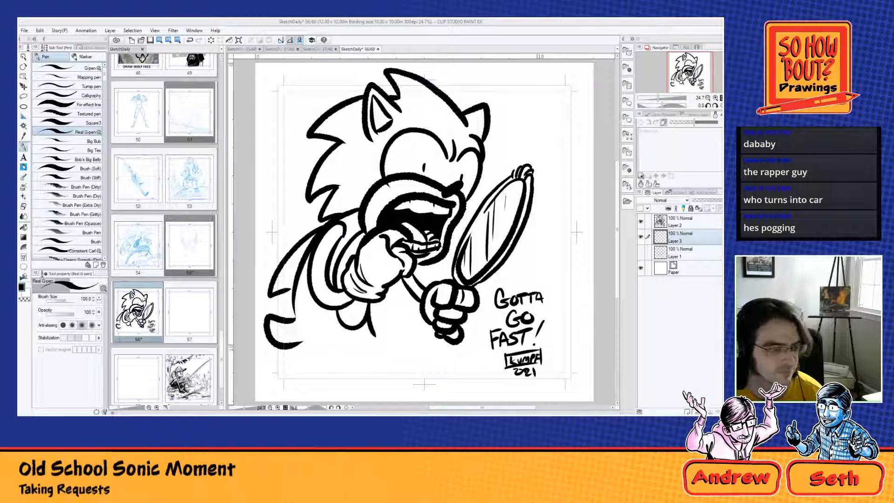
Step: Paint the body, back spines, head and ears in flat bright blue beneath the line art
{"action": "key", "text": "Return"}
{"action": "mouse_move", "coordinate": [350, 224]}
{"action": "left_mouse_down"}
{"action": "mouse_move", "coordinate": [343, 219]}
{"action": "mouse_move", "coordinate": [354, 215]}
{"action": "mouse_move", "coordinate": [346, 235]}
{"action": "mouse_move", "coordinate": [342, 219]}
{"action": "mouse_move", "coordinate": [349, 240]}
{"action": "mouse_move", "coordinate": [331, 288]}
{"action": "left_mouse_up"}
{"action": "mouse_move", "coordinate": [311, 245]}
{"action": "left_mouse_down"}
{"action": "mouse_move", "coordinate": [303, 271]}
{"action": "mouse_move", "coordinate": [303, 255]}
{"action": "mouse_move", "coordinate": [292, 258]}
{"action": "mouse_move", "coordinate": [276, 283]}
{"action": "mouse_move", "coordinate": [287, 255]}
{"action": "mouse_move", "coordinate": [287, 274]}
{"action": "mouse_move", "coordinate": [276, 282]}
{"action": "mouse_move", "coordinate": [293, 285]}
{"action": "mouse_move", "coordinate": [297, 260]}
{"action": "mouse_move", "coordinate": [287, 281]}
{"action": "mouse_move", "coordinate": [301, 270]}
{"action": "mouse_move", "coordinate": [308, 298]}
{"action": "mouse_move", "coordinate": [297, 296]}
{"action": "mouse_move", "coordinate": [300, 324]}
{"action": "mouse_move", "coordinate": [270, 326]}
{"action": "mouse_move", "coordinate": [294, 337]}
{"action": "mouse_move", "coordinate": [318, 322]}
{"action": "mouse_move", "coordinate": [317, 309]}
{"action": "mouse_move", "coordinate": [333, 320]}
{"action": "mouse_move", "coordinate": [318, 334]}
{"action": "mouse_move", "coordinate": [371, 329]}
{"action": "left_mouse_up"}
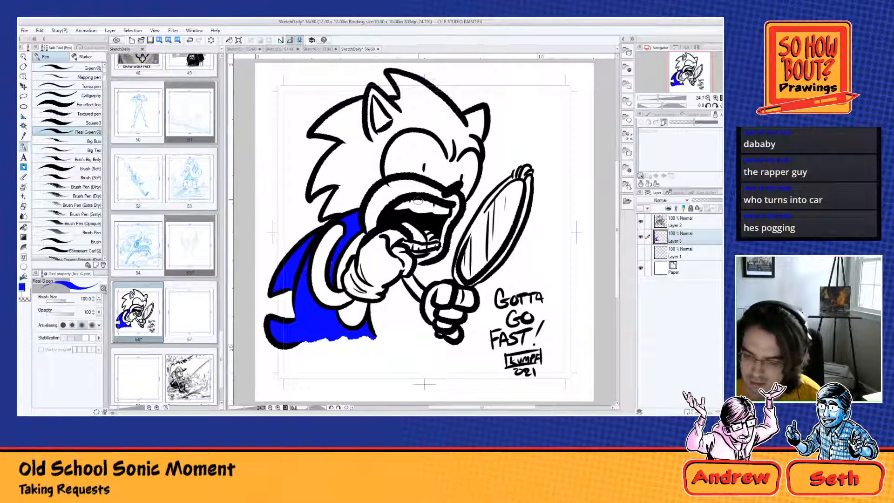
{"action": "mouse_move", "coordinate": [365, 195]}
{"action": "left_mouse_down"}
{"action": "mouse_move", "coordinate": [327, 212]}
{"action": "mouse_move", "coordinate": [346, 180]}
{"action": "mouse_move", "coordinate": [365, 190]}
{"action": "mouse_move", "coordinate": [378, 176]}
{"action": "mouse_move", "coordinate": [390, 134]}
{"action": "mouse_move", "coordinate": [376, 156]}
{"action": "mouse_move", "coordinate": [372, 88]}
{"action": "mouse_move", "coordinate": [399, 115]}
{"action": "mouse_move", "coordinate": [392, 111]}
{"action": "mouse_move", "coordinate": [397, 121]}
{"action": "mouse_move", "coordinate": [381, 139]}
{"action": "mouse_move", "coordinate": [411, 123]}
{"action": "mouse_move", "coordinate": [391, 74]}
{"action": "mouse_move", "coordinate": [436, 96]}
{"action": "mouse_move", "coordinate": [462, 129]}
{"action": "mouse_move", "coordinate": [466, 115]}
{"action": "mouse_move", "coordinate": [474, 132]}
{"action": "mouse_move", "coordinate": [482, 120]}
{"action": "mouse_move", "coordinate": [477, 147]}
{"action": "mouse_move", "coordinate": [474, 139]}
{"action": "mouse_move", "coordinate": [449, 158]}
{"action": "mouse_move", "coordinate": [456, 133]}
{"action": "mouse_move", "coordinate": [469, 142]}
{"action": "mouse_move", "coordinate": [448, 119]}
{"action": "mouse_move", "coordinate": [412, 124]}
{"action": "mouse_move", "coordinate": [408, 90]}
{"action": "mouse_move", "coordinate": [445, 114]}
{"action": "left_mouse_up"}
{"action": "mouse_move", "coordinate": [360, 98]}
{"action": "left_mouse_down"}
{"action": "mouse_move", "coordinate": [317, 129]}
{"action": "mouse_move", "coordinate": [349, 137]}
{"action": "mouse_move", "coordinate": [345, 122]}
{"action": "mouse_move", "coordinate": [335, 128]}
{"action": "mouse_move", "coordinate": [360, 109]}
{"action": "mouse_move", "coordinate": [355, 169]}
{"action": "mouse_move", "coordinate": [372, 152]}
{"action": "mouse_move", "coordinate": [319, 176]}
{"action": "mouse_move", "coordinate": [311, 195]}
{"action": "mouse_move", "coordinate": [337, 179]}
{"action": "mouse_move", "coordinate": [347, 162]}
{"action": "left_mouse_up"}
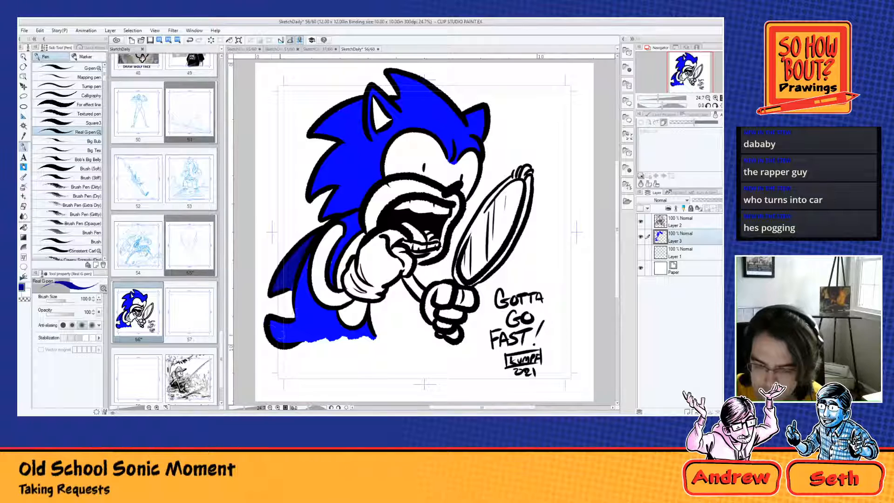
Step: Shade the back, neck and spines in darker blue and add lighter blue highlights along the top of the head
{"action": "mouse_move", "coordinate": [271, 330]}
{"action": "left_mouse_down"}
{"action": "mouse_move", "coordinate": [291, 345]}
{"action": "mouse_move", "coordinate": [304, 340]}
{"action": "left_mouse_up"}
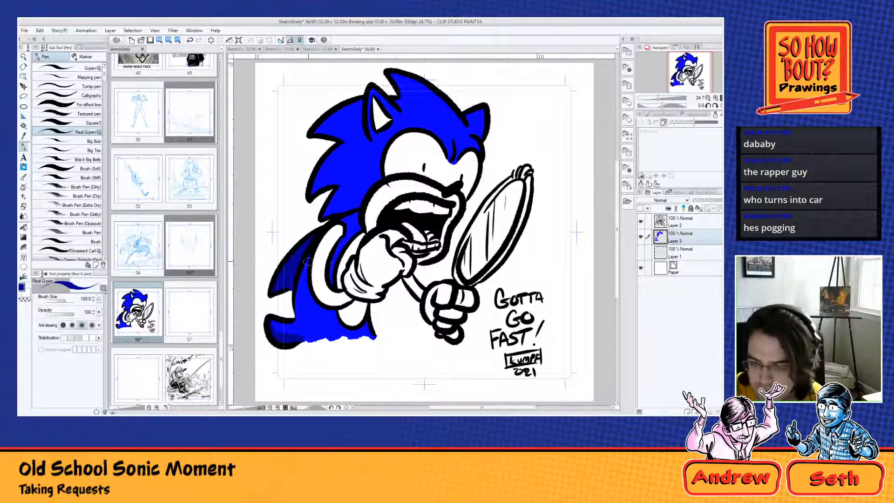
{"action": "mouse_move", "coordinate": [308, 262]}
{"action": "left_mouse_down"}
{"action": "mouse_move", "coordinate": [297, 297]}
{"action": "mouse_move", "coordinate": [301, 305]}
{"action": "mouse_move", "coordinate": [302, 274]}
{"action": "mouse_move", "coordinate": [308, 336]}
{"action": "mouse_move", "coordinate": [313, 305]}
{"action": "left_mouse_up"}
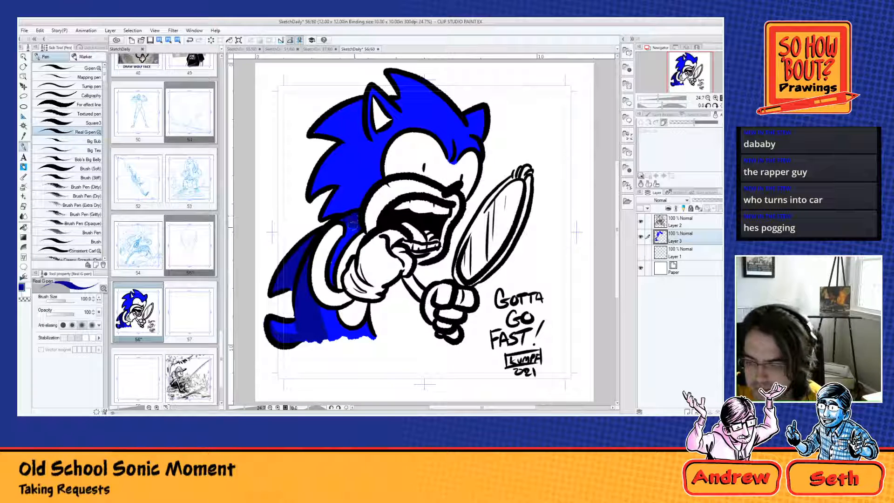
{"action": "left_click_drag", "start_coordinate": [332, 212], "coordinate": [352, 210]}
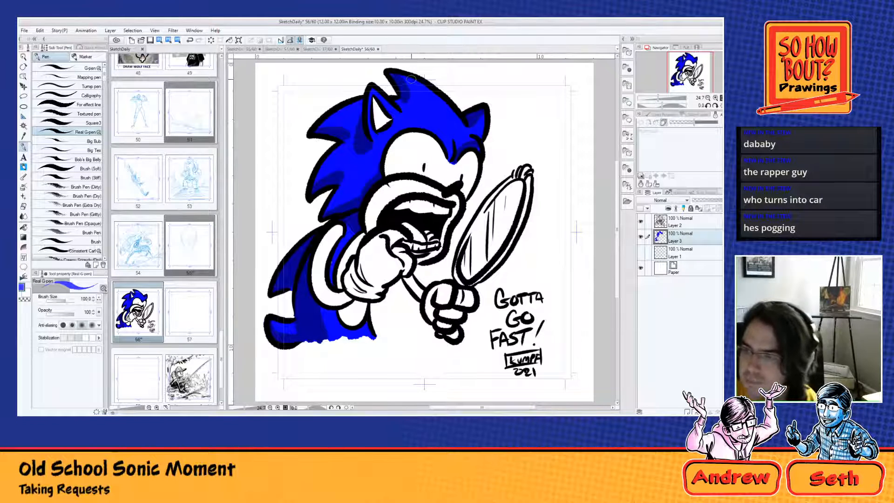
{"action": "mouse_move", "coordinate": [410, 79]}
{"action": "left_mouse_down"}
{"action": "mouse_move", "coordinate": [463, 126]}
{"action": "mouse_move", "coordinate": [471, 108]}
{"action": "mouse_move", "coordinate": [484, 113]}
{"action": "mouse_move", "coordinate": [483, 138]}
{"action": "left_mouse_up"}
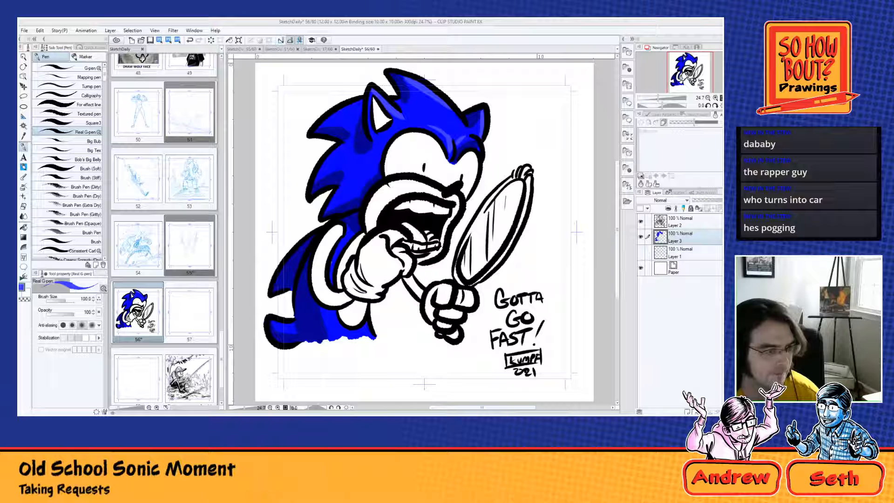
Step: Paint the muzzle, both arms and the belly in a light peach skin tone
{"action": "key", "text": "x"}
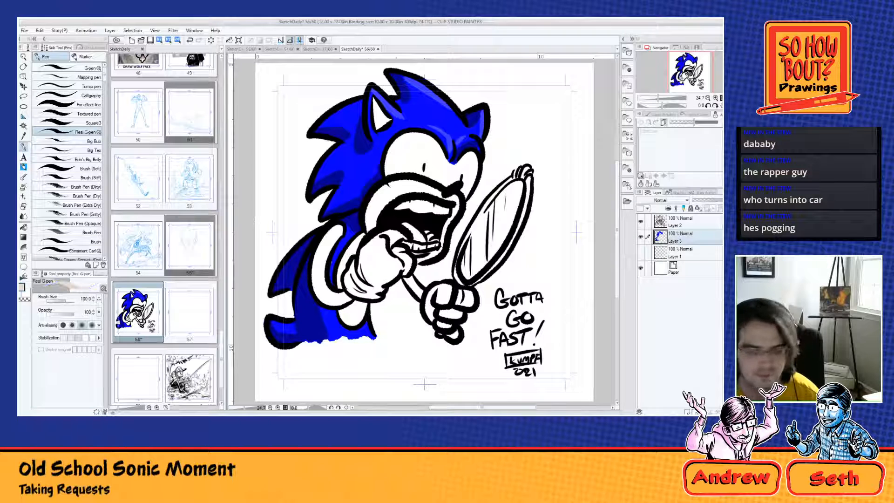
{"action": "mouse_move", "coordinate": [334, 225]}
{"action": "left_mouse_down"}
{"action": "mouse_move", "coordinate": [316, 269]}
{"action": "mouse_move", "coordinate": [322, 298]}
{"action": "mouse_move", "coordinate": [339, 300]}
{"action": "mouse_move", "coordinate": [351, 298]}
{"action": "mouse_move", "coordinate": [340, 273]}
{"action": "mouse_move", "coordinate": [345, 260]}
{"action": "mouse_move", "coordinate": [393, 186]}
{"action": "mouse_move", "coordinate": [421, 187]}
{"action": "mouse_move", "coordinate": [456, 204]}
{"action": "mouse_move", "coordinate": [440, 254]}
{"action": "mouse_move", "coordinate": [421, 261]}
{"action": "mouse_move", "coordinate": [409, 285]}
{"action": "mouse_move", "coordinate": [422, 298]}
{"action": "left_mouse_up"}
{"action": "left_click_drag", "start_coordinate": [342, 311], "coordinate": [361, 310]}
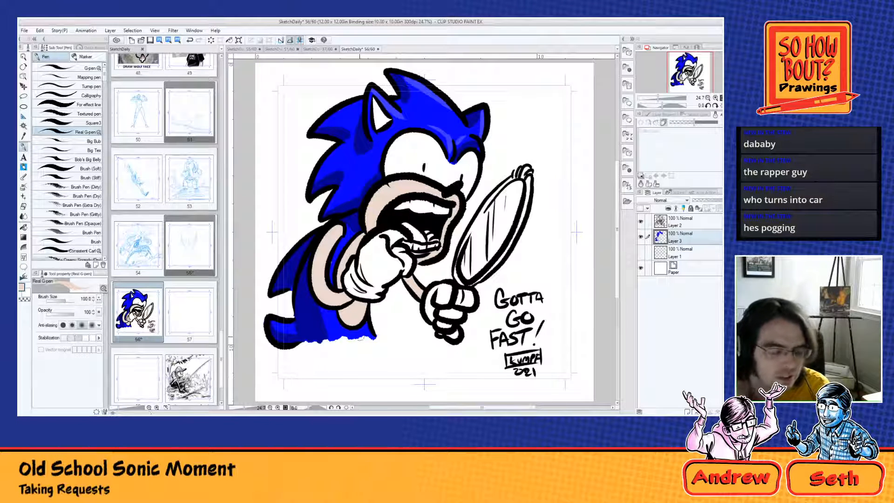
Step: Paint the tongue dark red and shade the upper and lower teeth with light grey
{"action": "double_click", "coordinate": [20, 288]}
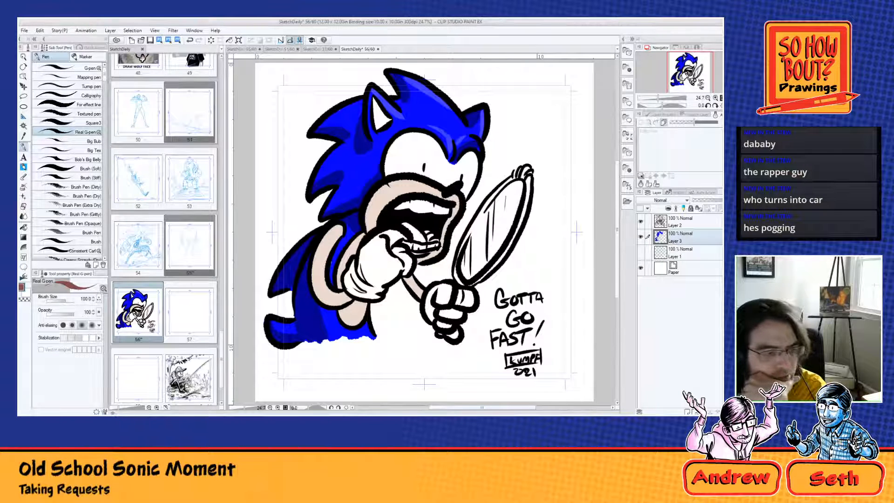
{"action": "left_click_drag", "start_coordinate": [406, 217], "coordinate": [423, 241]}
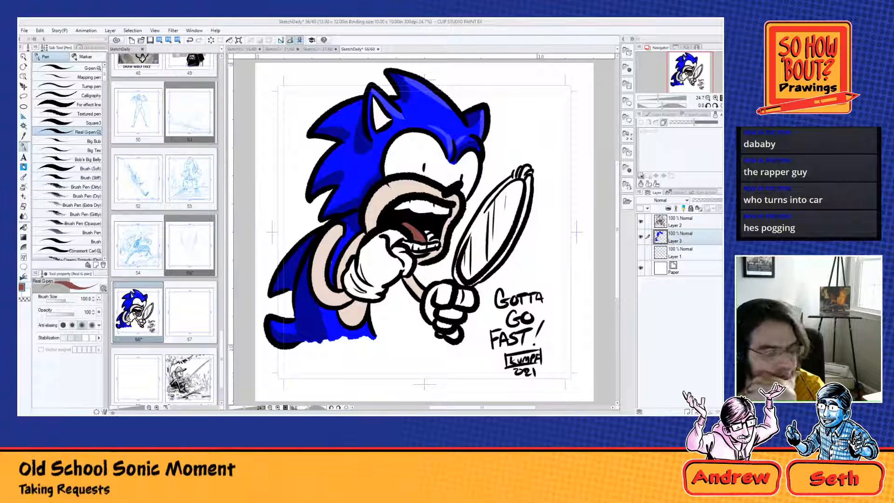
{"action": "left_click", "coordinate": [403, 206], "text": "alt"}
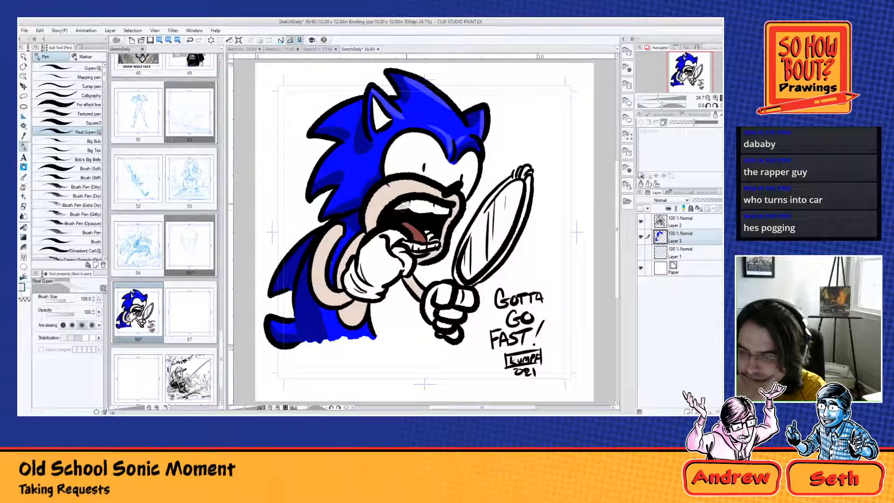
{"action": "mouse_move", "coordinate": [406, 204]}
{"action": "left_mouse_down"}
{"action": "mouse_move", "coordinate": [435, 203]}
{"action": "mouse_move", "coordinate": [453, 213]}
{"action": "left_mouse_up"}
{"action": "left_click_drag", "start_coordinate": [409, 241], "coordinate": [432, 250]}
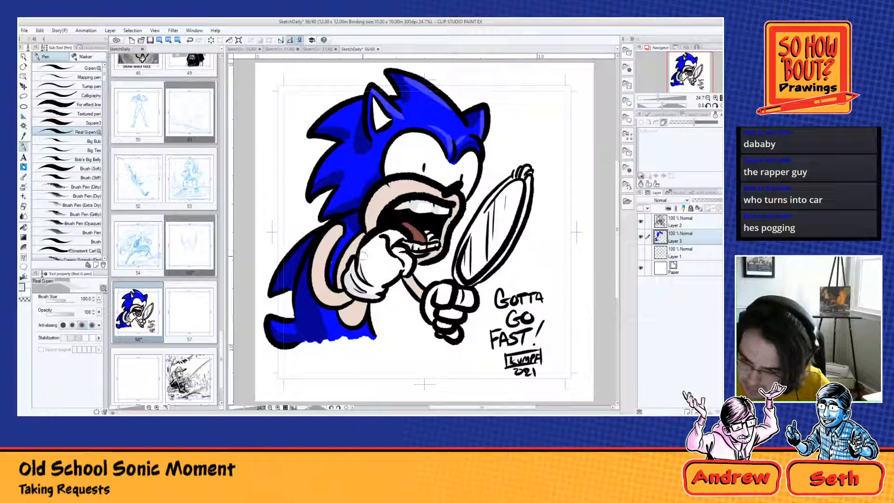
Step: Add light grey shading to the glove at the mouth and the glove gripping the mirror
{"action": "mouse_move", "coordinate": [362, 253]}
{"action": "left_mouse_down"}
{"action": "mouse_move", "coordinate": [368, 277]}
{"action": "mouse_move", "coordinate": [372, 247]}
{"action": "mouse_move", "coordinate": [379, 251]}
{"action": "mouse_move", "coordinate": [381, 284]}
{"action": "mouse_move", "coordinate": [405, 258]}
{"action": "mouse_move", "coordinate": [398, 255]}
{"action": "mouse_move", "coordinate": [406, 274]}
{"action": "mouse_move", "coordinate": [406, 237]}
{"action": "mouse_move", "coordinate": [396, 231]}
{"action": "left_mouse_up"}
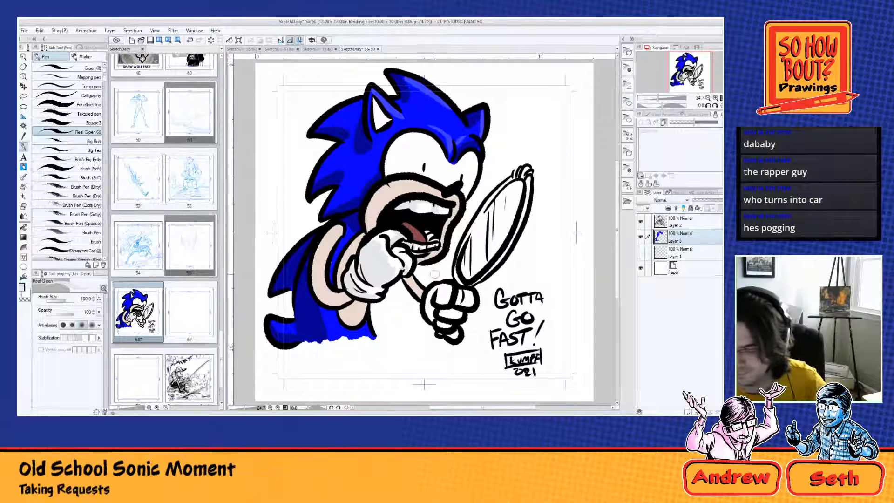
{"action": "mouse_move", "coordinate": [436, 285]}
{"action": "left_mouse_down"}
{"action": "mouse_move", "coordinate": [442, 298]}
{"action": "mouse_move", "coordinate": [439, 289]}
{"action": "mouse_move", "coordinate": [429, 311]}
{"action": "mouse_move", "coordinate": [447, 316]}
{"action": "mouse_move", "coordinate": [456, 296]}
{"action": "left_mouse_up"}
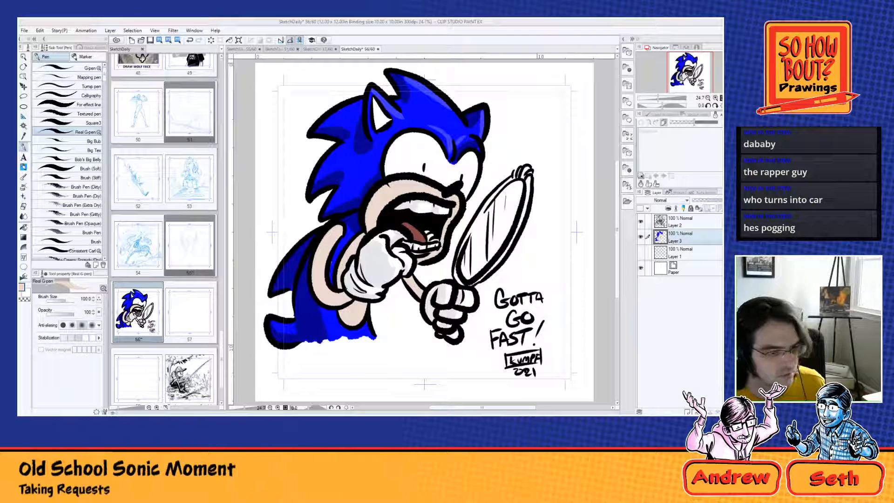
Step: Deepen the tongue with a darker red shadow and add a small lighter pink highlight on it
{"action": "left_click", "coordinate": [414, 231], "text": "alt"}
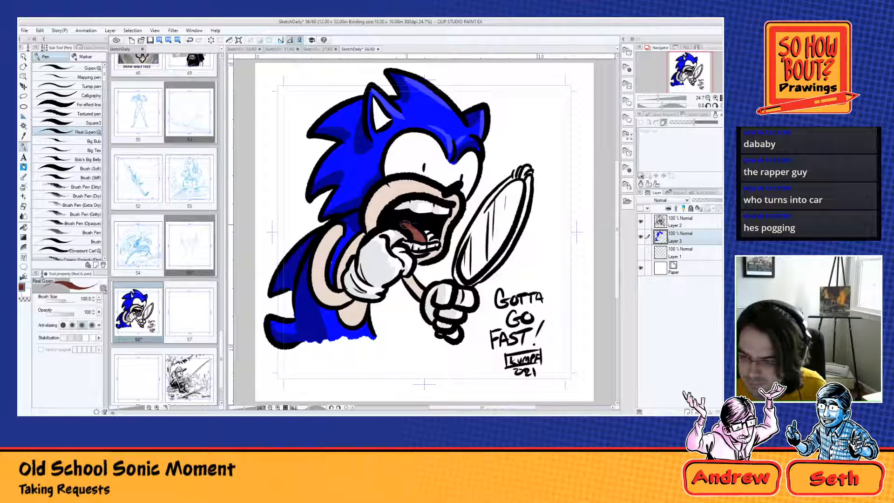
{"action": "mouse_move", "coordinate": [406, 226]}
{"action": "left_mouse_down"}
{"action": "mouse_move", "coordinate": [428, 235]}
{"action": "mouse_move", "coordinate": [412, 237]}
{"action": "mouse_move", "coordinate": [429, 238]}
{"action": "left_mouse_up"}
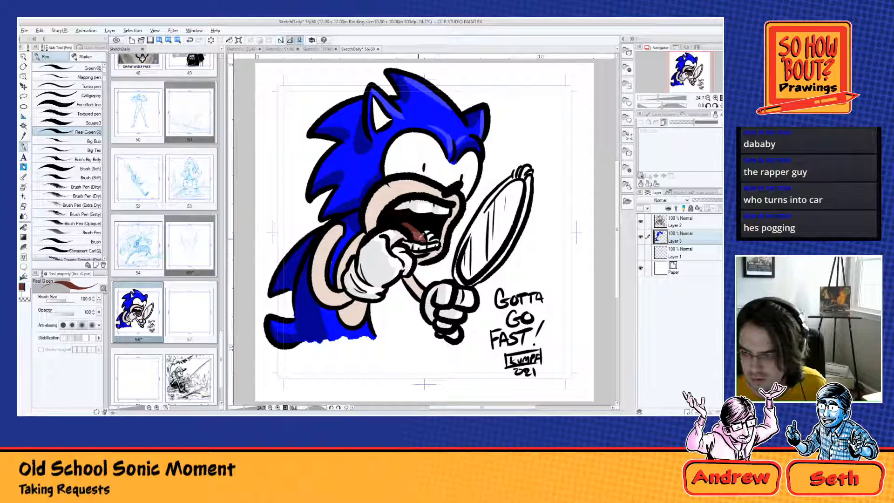
{"action": "double_click", "coordinate": [23, 287]}
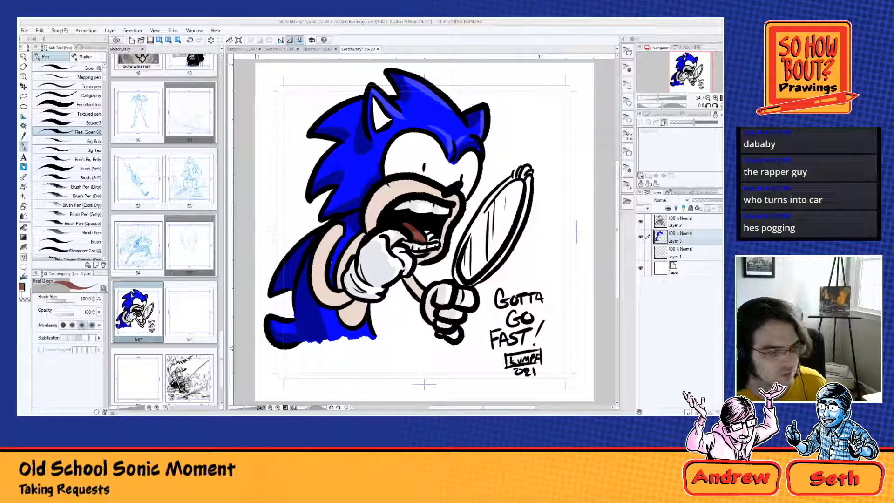
{"action": "key", "text": "Return"}
{"action": "left_click_drag", "start_coordinate": [419, 234], "coordinate": [422, 235]}
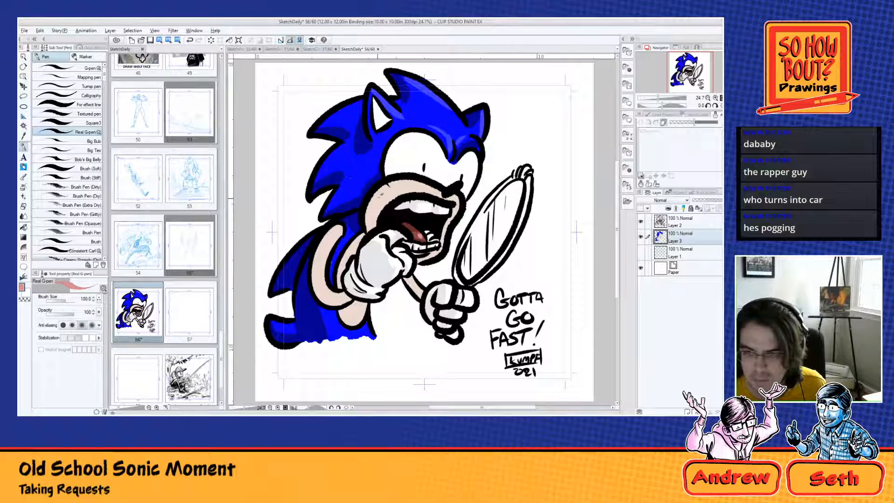
Step: Shade the peach muzzle and bent arm with a darker skin tone
{"action": "left_click", "coordinate": [378, 194], "text": "alt"}
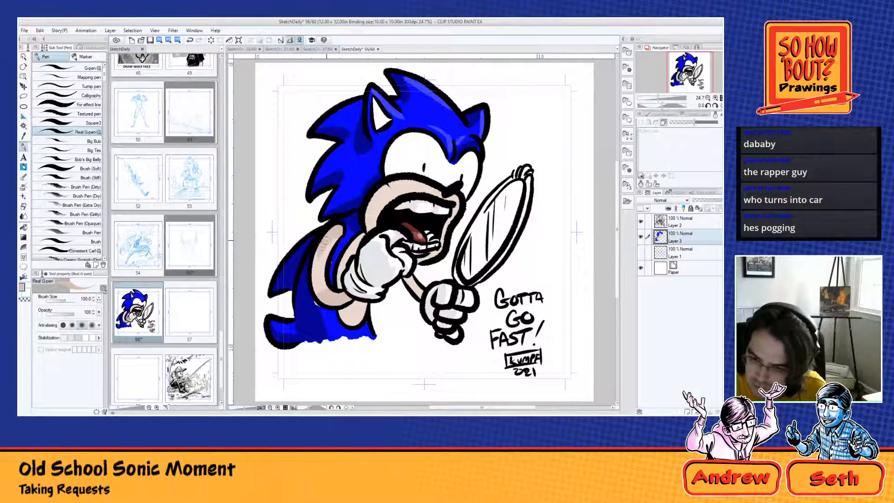
{"action": "left_click_drag", "start_coordinate": [320, 254], "coordinate": [314, 280]}
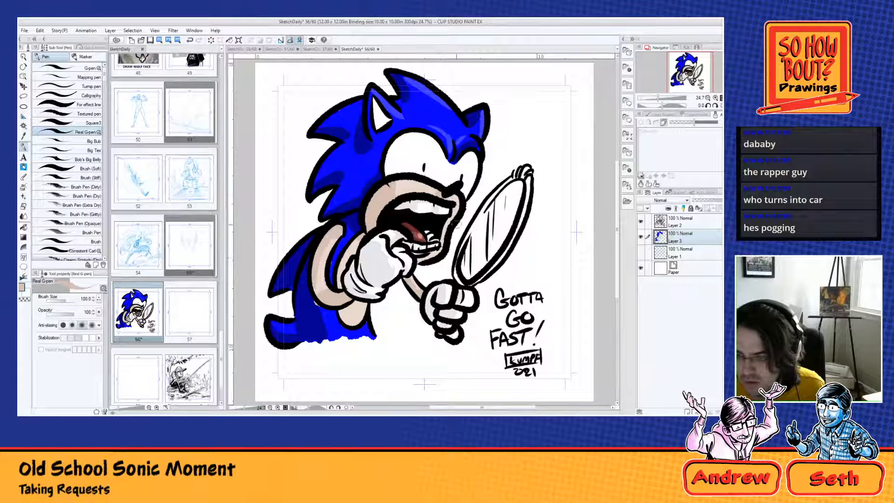
{"action": "left_click", "coordinate": [421, 231], "text": "alt"}
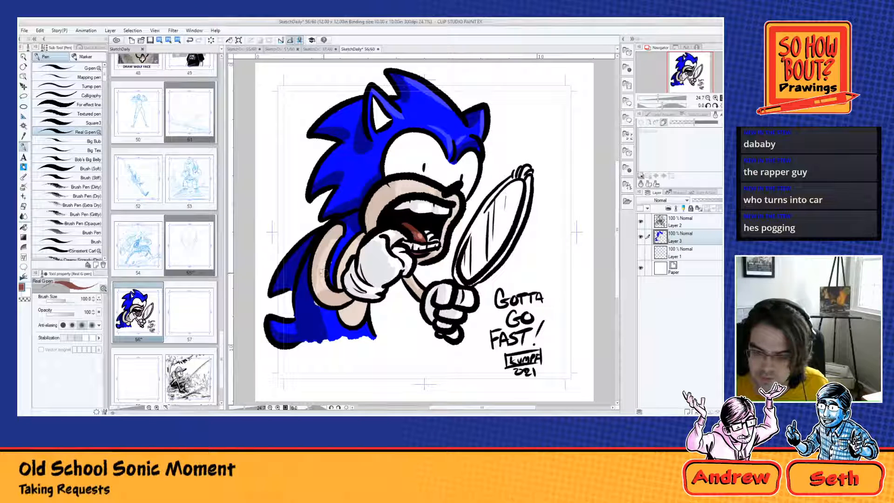
Step: Paint the inside of the ear in the skin tone and shade it
{"action": "left_click", "coordinate": [321, 272], "text": "alt"}
{"action": "mouse_move", "coordinate": [377, 113]}
{"action": "left_mouse_down"}
{"action": "mouse_move", "coordinate": [373, 102]}
{"action": "mouse_move", "coordinate": [386, 122]}
{"action": "mouse_move", "coordinate": [379, 123]}
{"action": "left_mouse_up"}
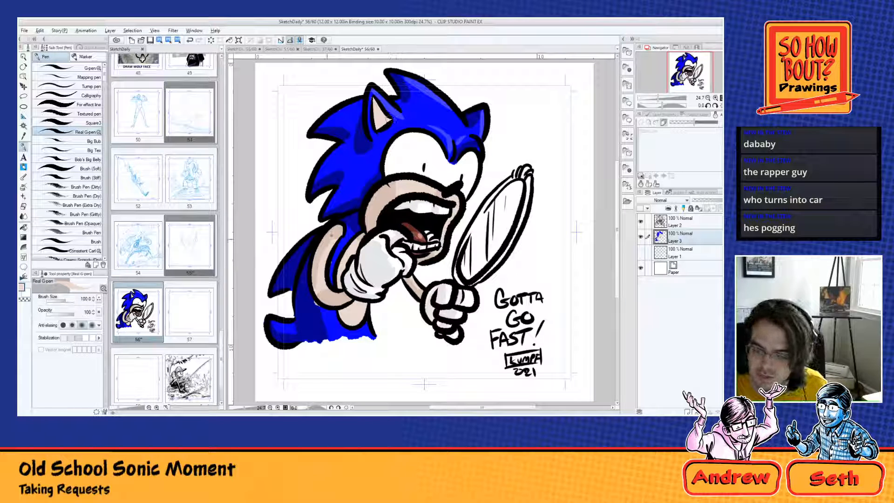
{"action": "left_click_drag", "start_coordinate": [376, 106], "coordinate": [387, 121]}
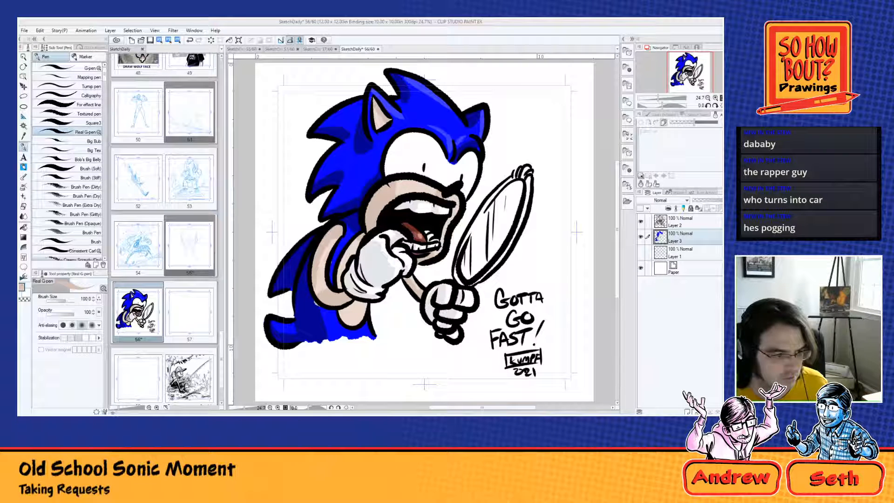
Step: Color the hand mirror's frame yellow and shade it with a darker gold along the rim
{"action": "key", "text": "Return"}
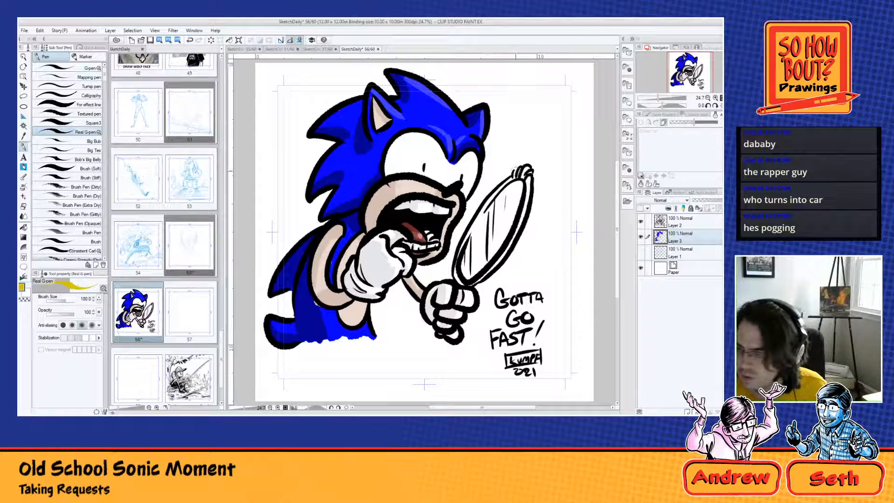
{"action": "mouse_move", "coordinate": [515, 175]}
{"action": "left_mouse_down"}
{"action": "mouse_move", "coordinate": [524, 171]}
{"action": "mouse_move", "coordinate": [532, 187]}
{"action": "mouse_move", "coordinate": [513, 243]}
{"action": "mouse_move", "coordinate": [486, 275]}
{"action": "mouse_move", "coordinate": [460, 282]}
{"action": "mouse_move", "coordinate": [464, 232]}
{"action": "mouse_move", "coordinate": [510, 179]}
{"action": "left_mouse_up"}
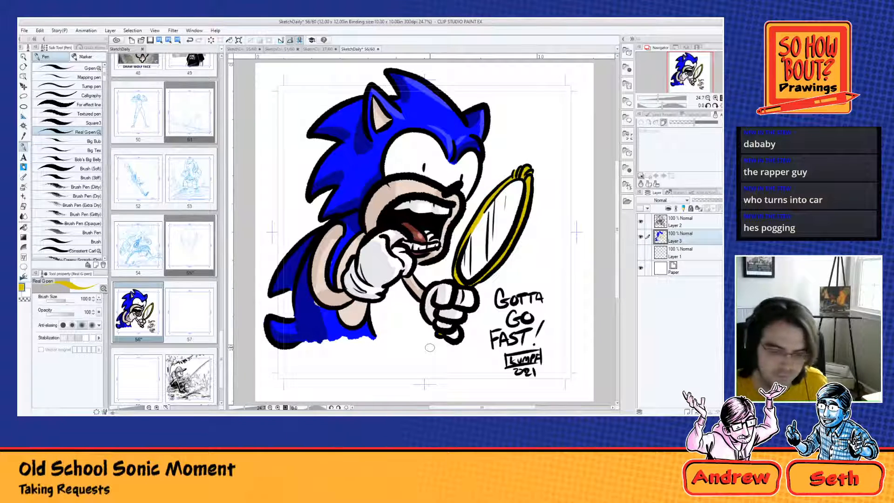
{"action": "double_click", "coordinate": [21, 287]}
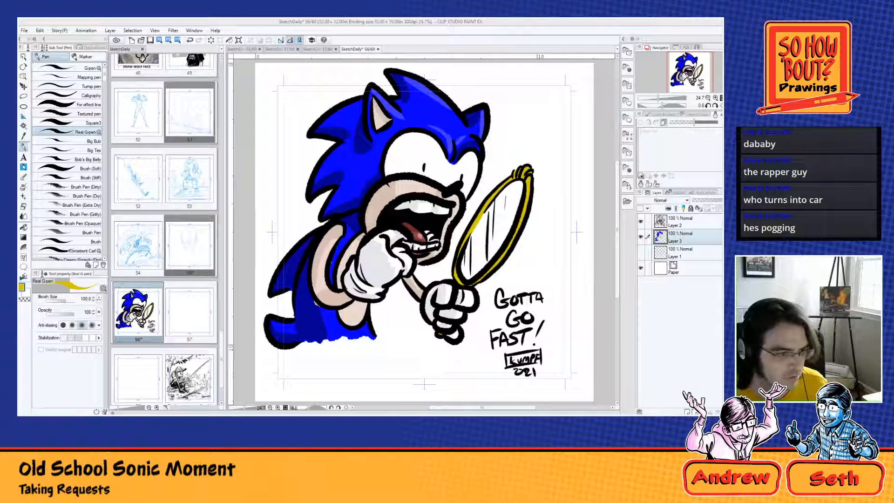
{"action": "key", "text": "Return"}
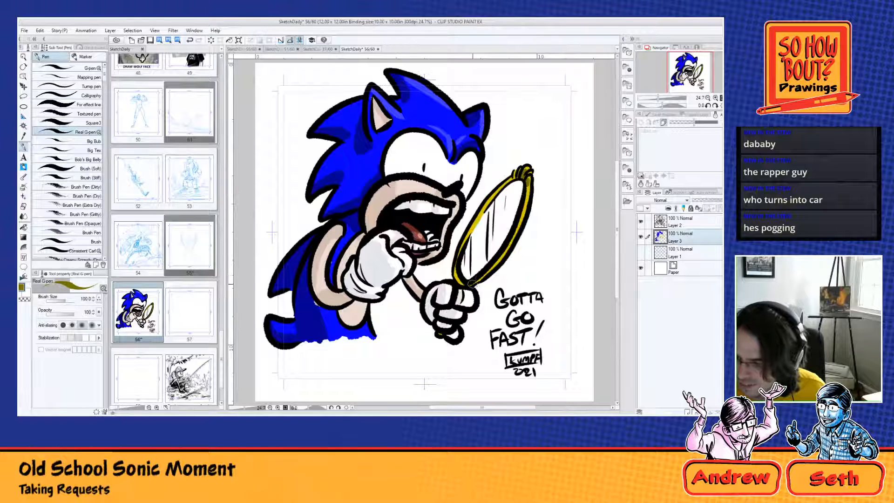
{"action": "mouse_move", "coordinate": [470, 285]}
{"action": "left_mouse_down"}
{"action": "mouse_move", "coordinate": [494, 263]}
{"action": "mouse_move", "coordinate": [497, 244]}
{"action": "mouse_move", "coordinate": [462, 284]}
{"action": "mouse_move", "coordinate": [457, 263]}
{"action": "left_mouse_up"}
{"action": "mouse_move", "coordinate": [528, 173]}
{"action": "left_mouse_down"}
{"action": "mouse_move", "coordinate": [505, 189]}
{"action": "mouse_move", "coordinate": [510, 179]}
{"action": "mouse_move", "coordinate": [500, 190]}
{"action": "mouse_move", "coordinate": [528, 202]}
{"action": "left_mouse_up"}
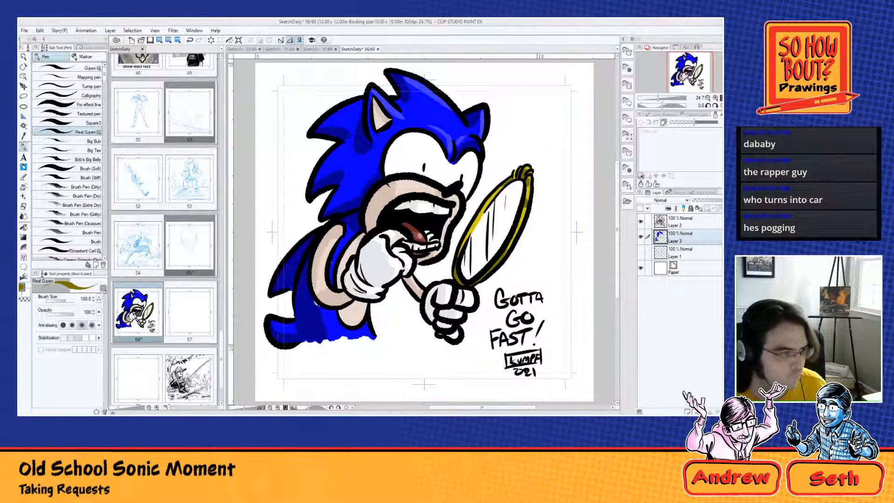
Step: Add light highlights to the mirror's frame and pale grey reflection strokes on its glass
{"action": "key", "text": "Return"}
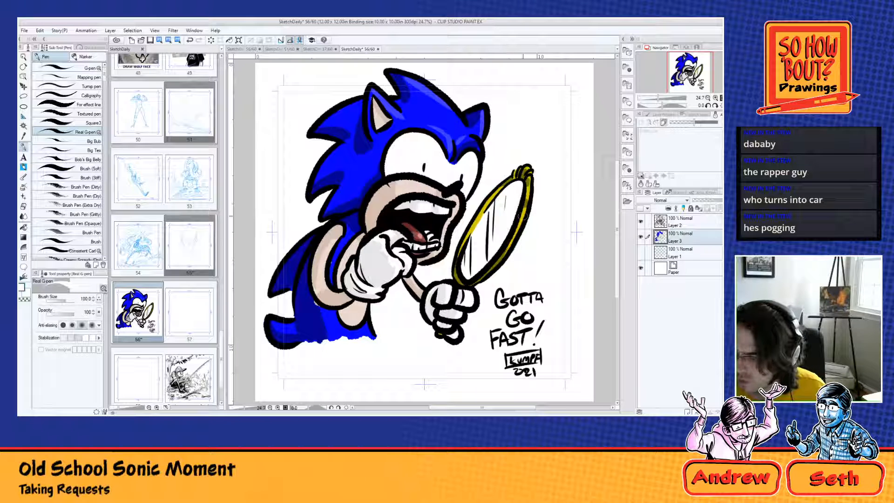
{"action": "left_click_drag", "start_coordinate": [523, 215], "coordinate": [510, 243]}
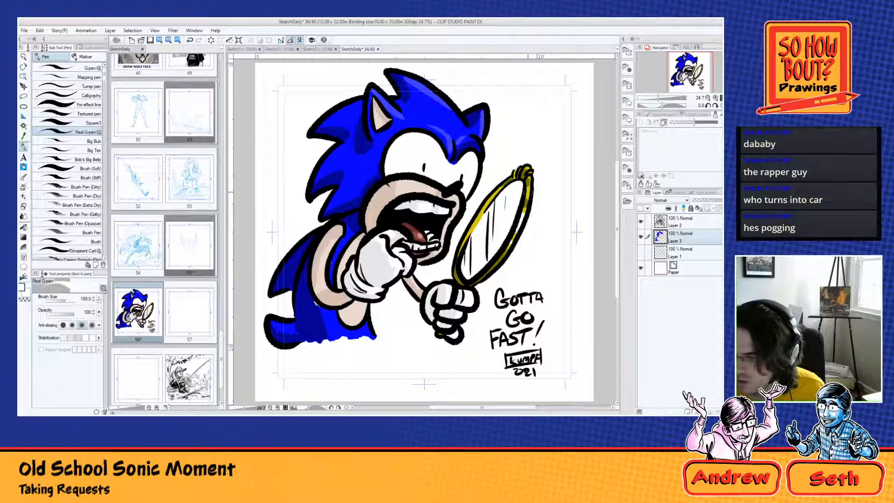
{"action": "left_click_drag", "start_coordinate": [483, 215], "coordinate": [471, 231]}
{"action": "left_click_drag", "start_coordinate": [494, 192], "coordinate": [466, 240]}
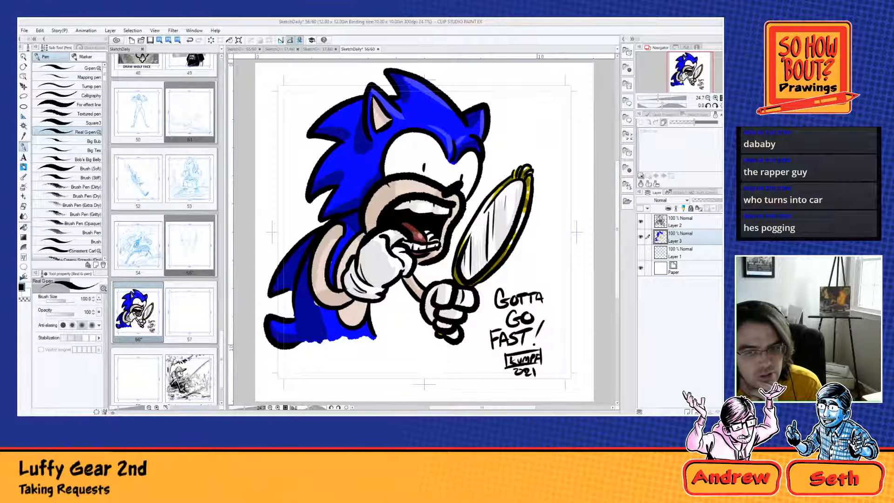
Step: Open page 37 of the SketchDaily file, which holds the blue sketch of the figure with a hat
{"action": "double_click", "coordinate": [188, 131]}
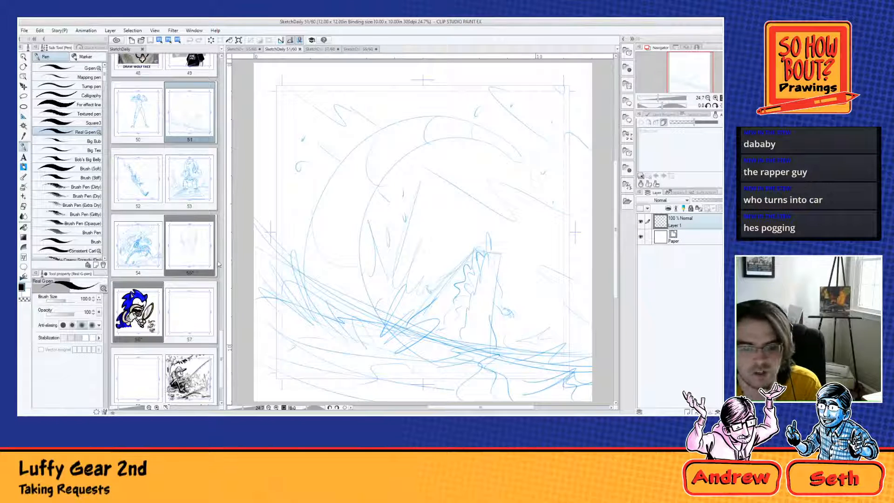
{"action": "left_click", "coordinate": [222, 357]}
{"action": "left_click_drag", "start_coordinate": [222, 356], "coordinate": [225, 328]}
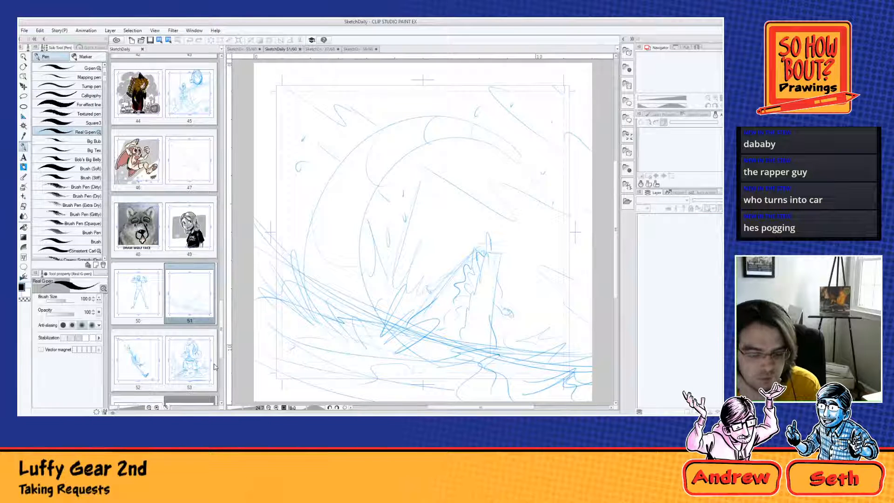
{"action": "left_click_drag", "start_coordinate": [222, 349], "coordinate": [231, 288]}
{"action": "double_click", "coordinate": [189, 186]}
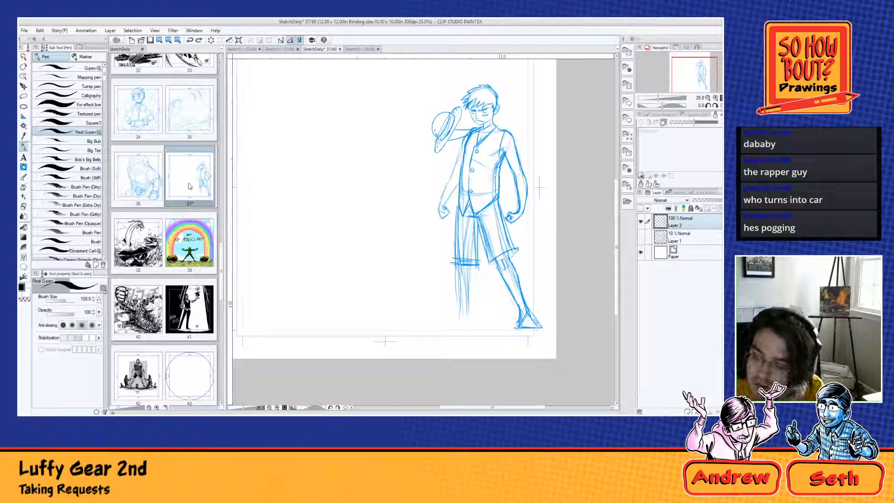
Step: Reinforce the outstretched leg from the shorts down to the ankle with Blue Pencil A strokes
{"action": "left_click", "coordinate": [24, 167]}
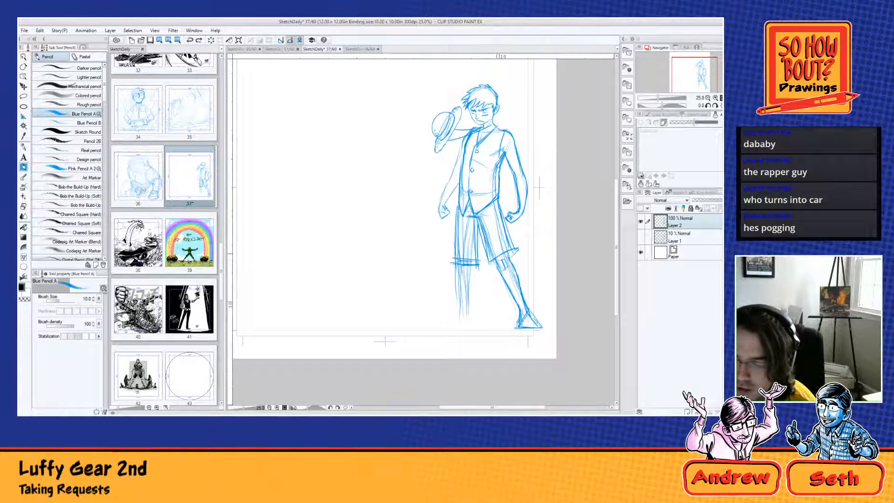
{"action": "left_click_drag", "start_coordinate": [487, 234], "coordinate": [520, 305]}
{"action": "left_click_drag", "start_coordinate": [501, 269], "coordinate": [524, 318]}
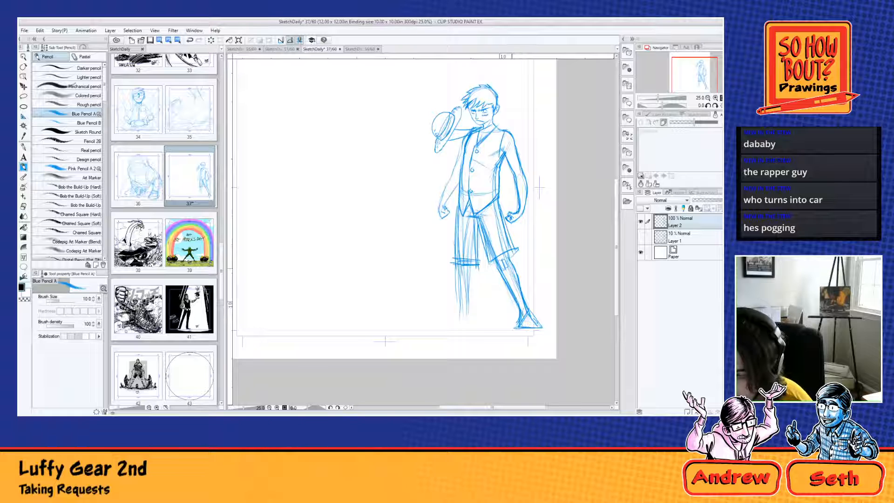
{"action": "left_click_drag", "start_coordinate": [508, 254], "coordinate": [531, 320]}
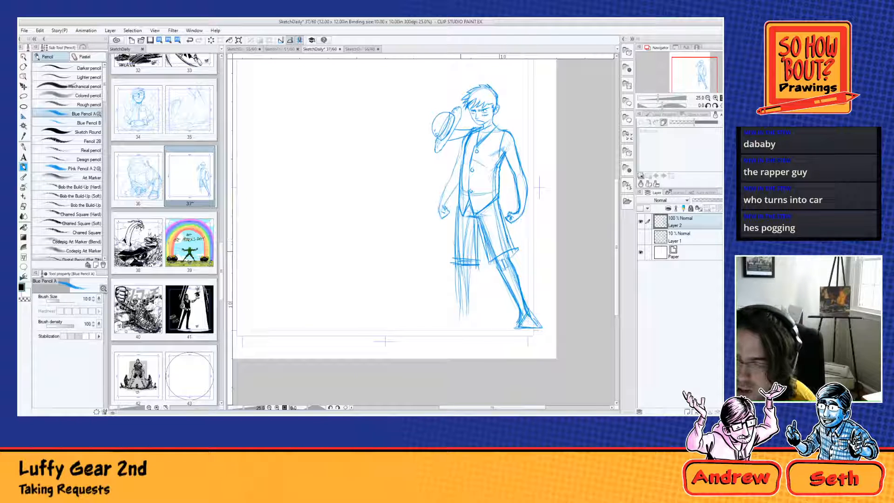
Step: Redraw the shorts leg and hem on the hat side, and sketch the lower leg and foot beneath it
{"action": "mouse_move", "coordinate": [450, 252]}
{"action": "left_mouse_down"}
{"action": "mouse_move", "coordinate": [478, 261]}
{"action": "mouse_move", "coordinate": [461, 260]}
{"action": "left_mouse_up"}
{"action": "left_click_drag", "start_coordinate": [457, 220], "coordinate": [451, 261]}
{"action": "left_click_drag", "start_coordinate": [462, 216], "coordinate": [459, 317]}
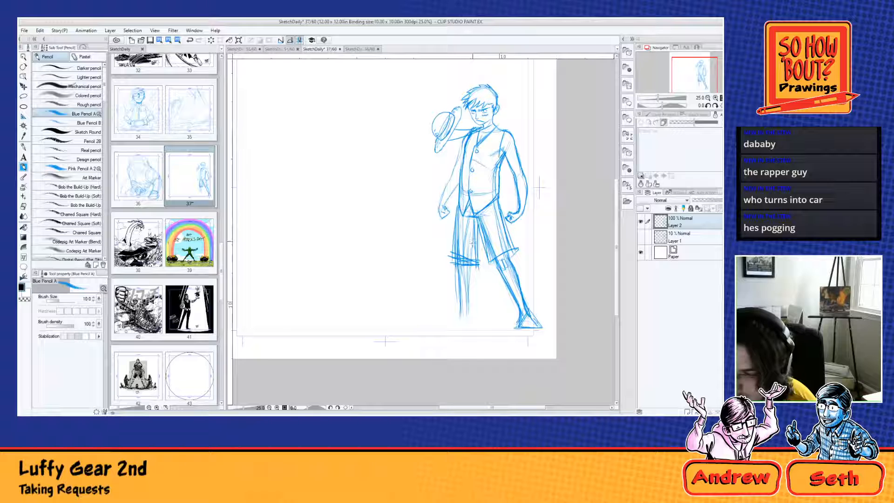
{"action": "left_click_drag", "start_coordinate": [473, 261], "coordinate": [469, 322]}
{"action": "mouse_move", "coordinate": [466, 284]}
{"action": "left_mouse_down"}
{"action": "mouse_move", "coordinate": [464, 318]}
{"action": "mouse_move", "coordinate": [431, 326]}
{"action": "mouse_move", "coordinate": [473, 328]}
{"action": "left_mouse_up"}
{"action": "left_click_drag", "start_coordinate": [478, 313], "coordinate": [467, 328]}
{"action": "mouse_move", "coordinate": [479, 312]}
{"action": "left_mouse_down"}
{"action": "mouse_move", "coordinate": [466, 330]}
{"action": "mouse_move", "coordinate": [433, 326]}
{"action": "left_mouse_up"}
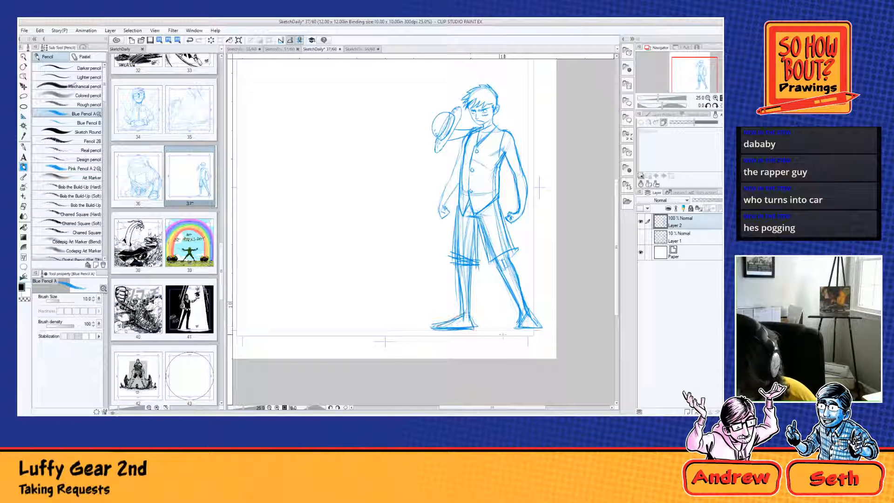
Step: Firm up the outstretched leg's foot, and strengthen both shorts hems and the hat-side shin
{"action": "mouse_move", "coordinate": [521, 318]}
{"action": "left_mouse_down"}
{"action": "mouse_move", "coordinate": [515, 330]}
{"action": "mouse_move", "coordinate": [535, 323]}
{"action": "mouse_move", "coordinate": [545, 330]}
{"action": "left_mouse_up"}
{"action": "mouse_move", "coordinate": [514, 333]}
{"action": "left_mouse_down"}
{"action": "mouse_move", "coordinate": [537, 325]}
{"action": "mouse_move", "coordinate": [546, 333]}
{"action": "left_mouse_up"}
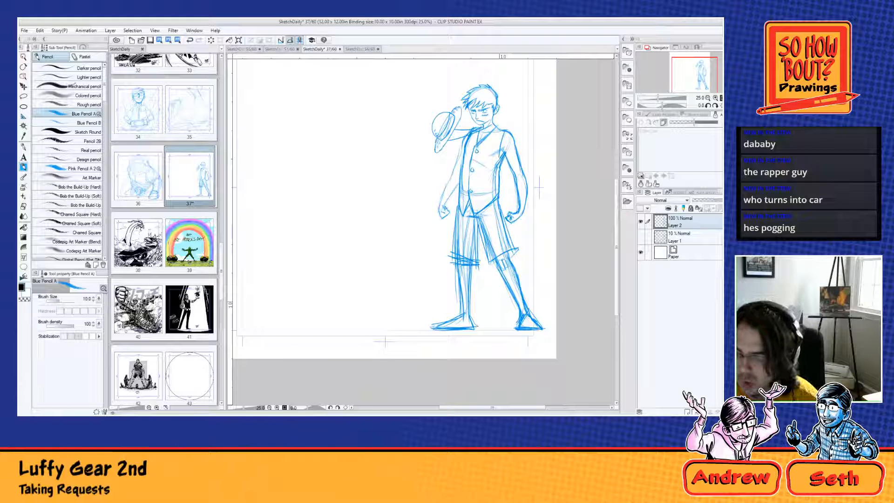
{"action": "mouse_move", "coordinate": [491, 262]}
{"action": "left_mouse_down"}
{"action": "mouse_move", "coordinate": [519, 250]}
{"action": "mouse_move", "coordinate": [499, 257]}
{"action": "mouse_move", "coordinate": [507, 233]}
{"action": "mouse_move", "coordinate": [514, 255]}
{"action": "left_mouse_up"}
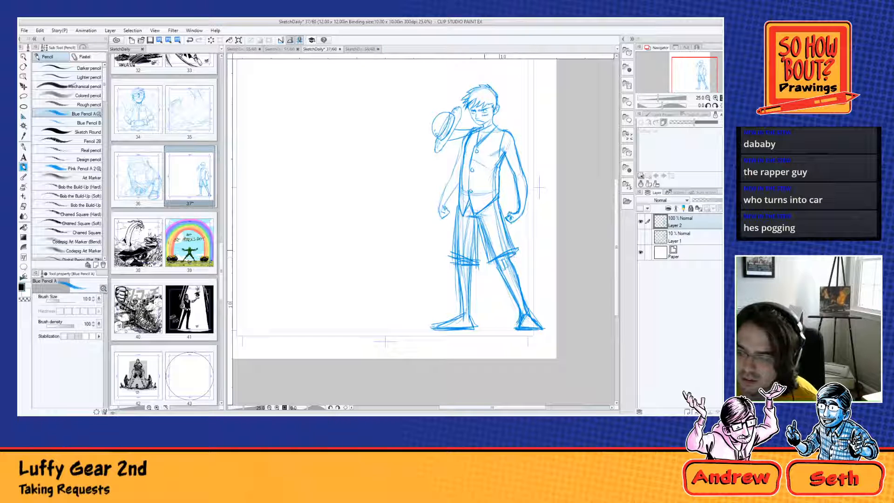
{"action": "left_click_drag", "start_coordinate": [447, 254], "coordinate": [454, 258]}
{"action": "left_click_drag", "start_coordinate": [457, 217], "coordinate": [450, 254]}
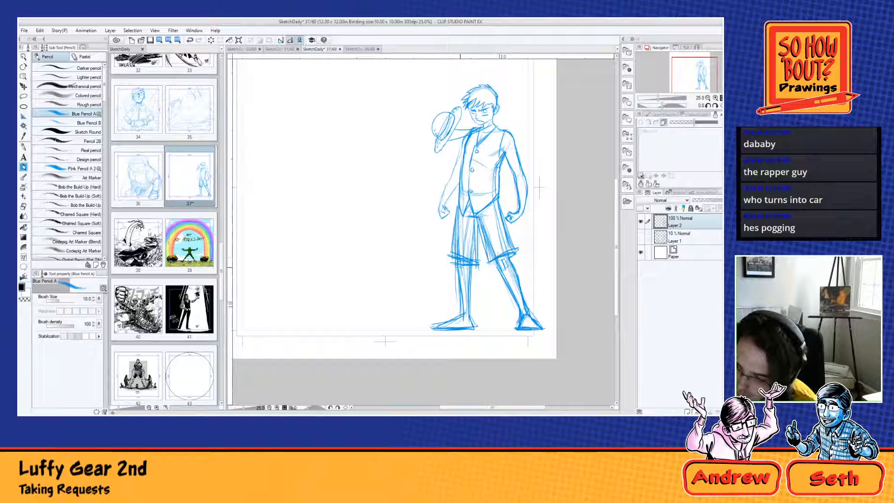
{"action": "left_click_drag", "start_coordinate": [459, 269], "coordinate": [467, 316]}
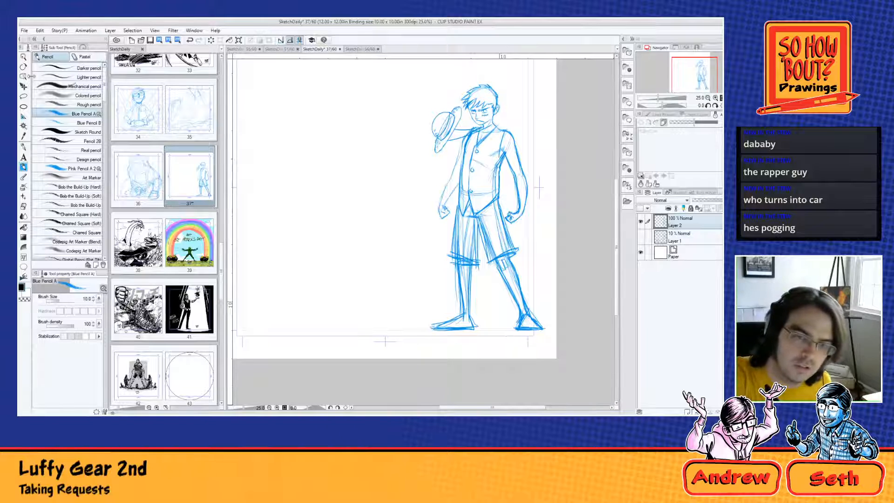
Step: Lasso the hat, scale it to 114%, shift it slightly down to meet the hand, and deselect it
{"action": "left_click", "coordinate": [23, 96]}
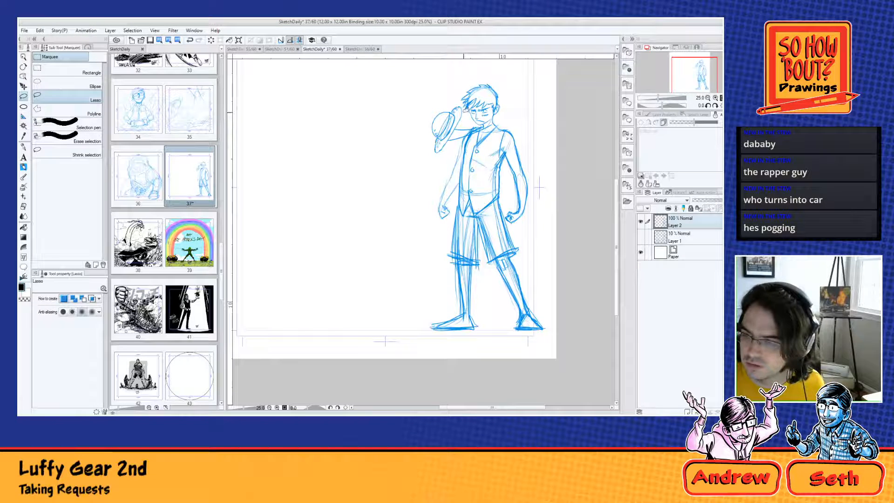
{"action": "mouse_move", "coordinate": [465, 108]}
{"action": "left_mouse_down"}
{"action": "mouse_move", "coordinate": [461, 101]}
{"action": "mouse_move", "coordinate": [431, 119]}
{"action": "mouse_move", "coordinate": [427, 154]}
{"action": "mouse_move", "coordinate": [449, 145]}
{"action": "mouse_move", "coordinate": [466, 115]}
{"action": "left_mouse_up"}
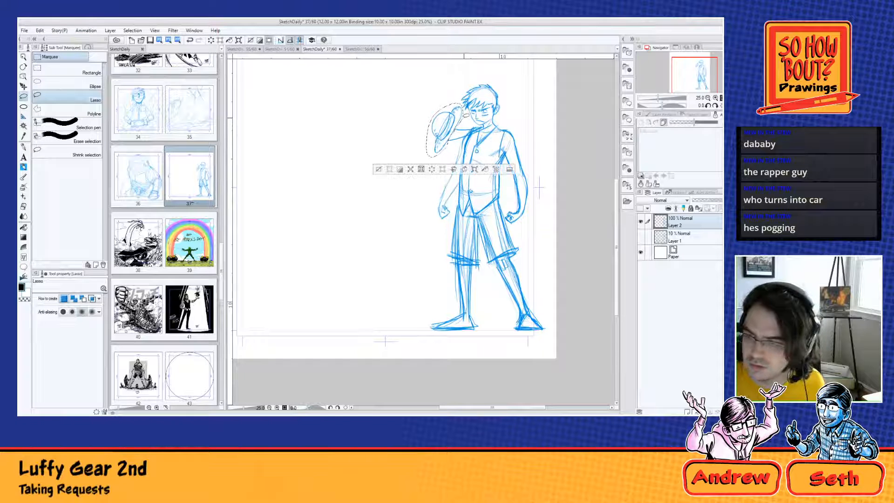
{"action": "left_click", "coordinate": [410, 171]}
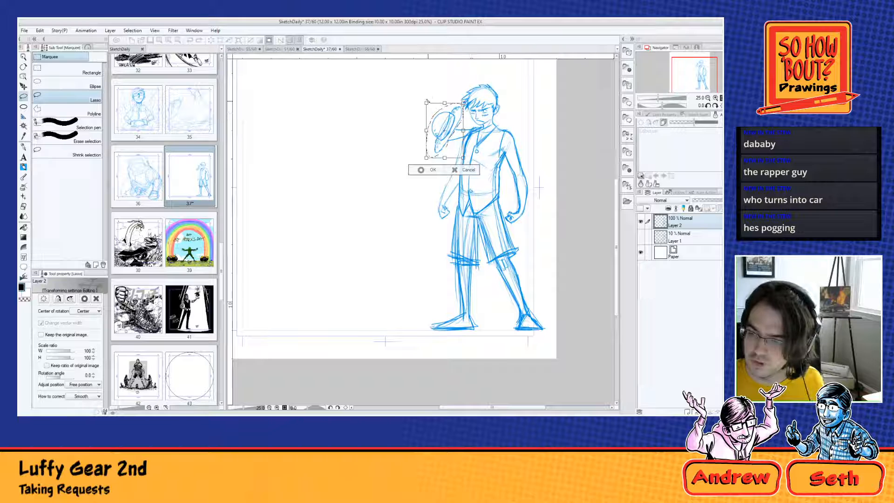
{"action": "left_click_drag", "start_coordinate": [425, 99], "coordinate": [421, 96]}
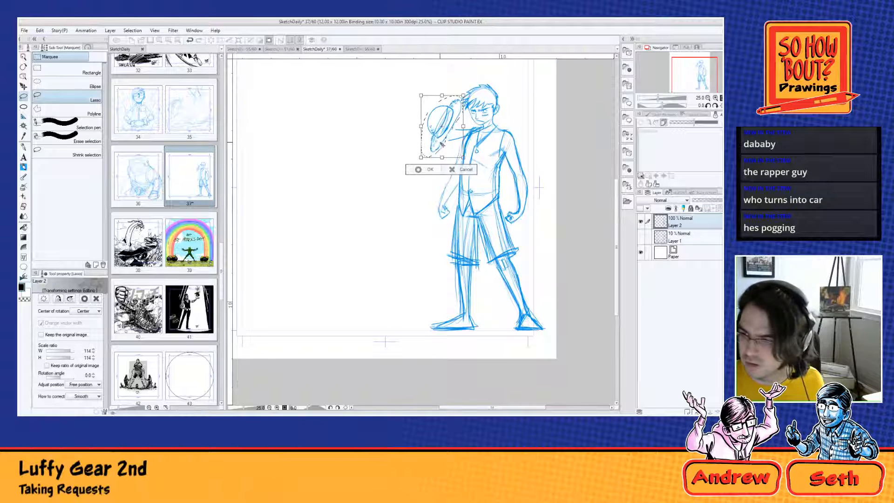
{"action": "left_click_drag", "start_coordinate": [441, 143], "coordinate": [443, 152]}
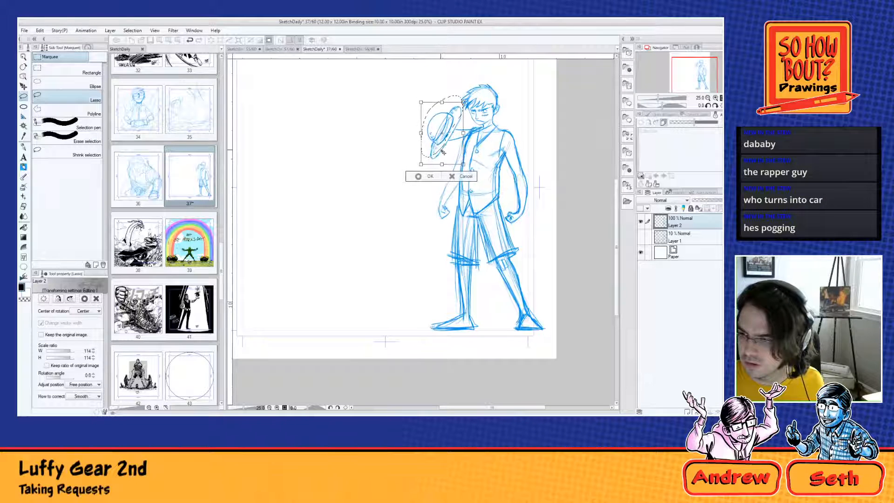
{"action": "left_click", "coordinate": [421, 178]}
{"action": "left_click", "coordinate": [378, 176]}
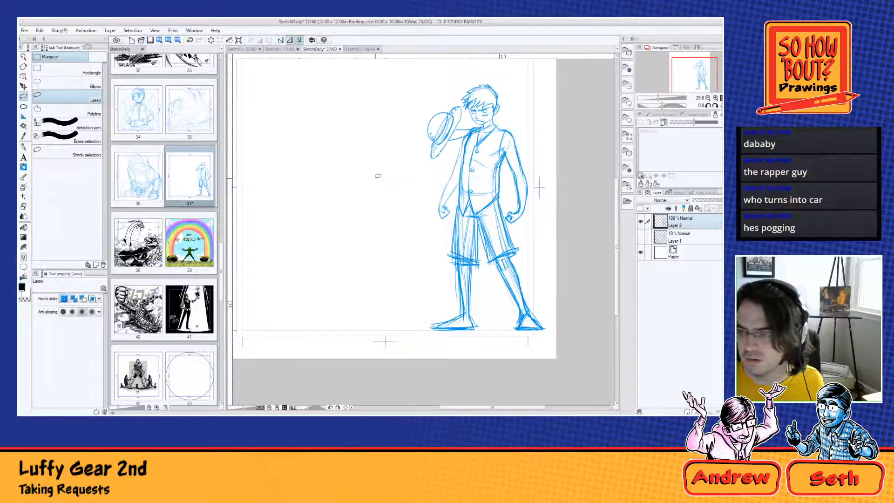
Step: Sketch ruffled cuffs on both shorts legs with Blue Pencil A and add sandals to both feet
{"action": "left_click", "coordinate": [24, 167]}
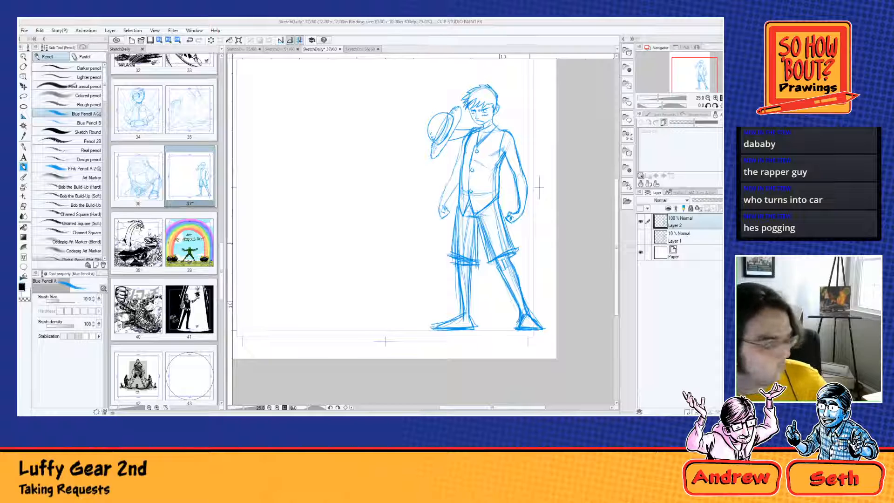
{"action": "mouse_move", "coordinate": [487, 253]}
{"action": "left_mouse_down"}
{"action": "mouse_move", "coordinate": [490, 263]}
{"action": "mouse_move", "coordinate": [500, 246]}
{"action": "mouse_move", "coordinate": [516, 243]}
{"action": "mouse_move", "coordinate": [512, 256]}
{"action": "left_mouse_up"}
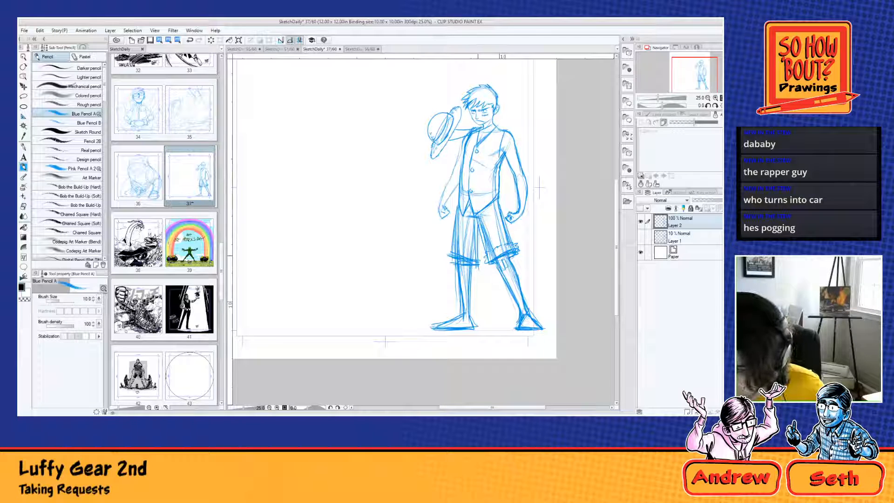
{"action": "mouse_move", "coordinate": [476, 246]}
{"action": "left_mouse_down"}
{"action": "mouse_move", "coordinate": [465, 255]}
{"action": "mouse_move", "coordinate": [452, 249]}
{"action": "left_mouse_up"}
{"action": "left_click_drag", "start_coordinate": [448, 257], "coordinate": [478, 266]}
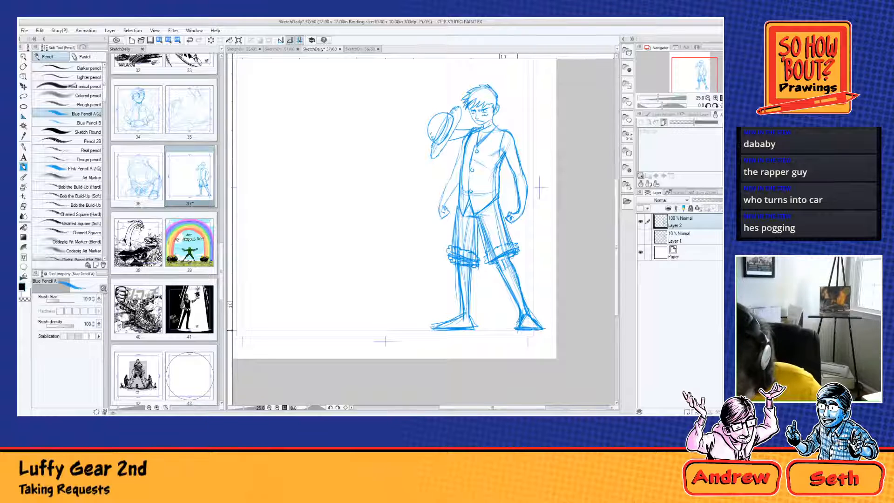
{"action": "mouse_move", "coordinate": [519, 330]}
{"action": "left_mouse_down"}
{"action": "mouse_move", "coordinate": [543, 331]}
{"action": "mouse_move", "coordinate": [518, 332]}
{"action": "mouse_move", "coordinate": [537, 325]}
{"action": "left_mouse_up"}
{"action": "mouse_move", "coordinate": [446, 322]}
{"action": "left_mouse_down"}
{"action": "mouse_move", "coordinate": [468, 318]}
{"action": "mouse_move", "coordinate": [436, 331]}
{"action": "mouse_move", "coordinate": [470, 328]}
{"action": "mouse_move", "coordinate": [440, 326]}
{"action": "left_mouse_up"}
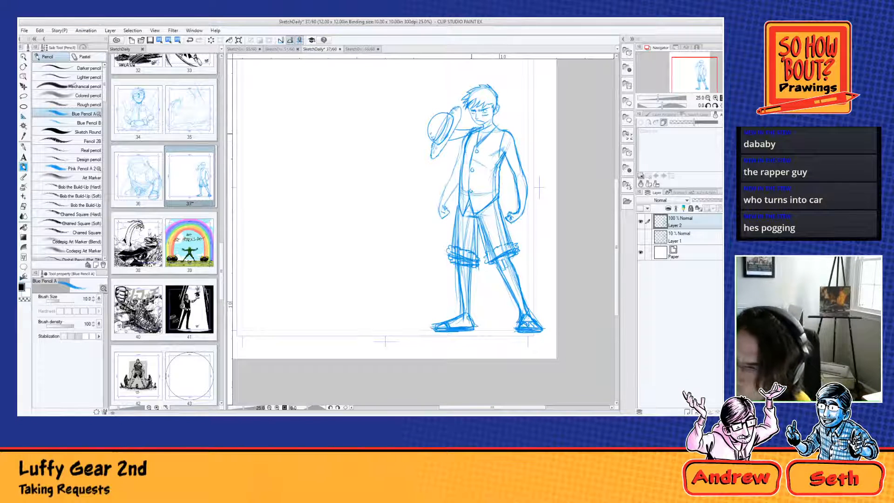
Step: Strengthen the hat-side arm's contour and sketch the curled fingers of both lowered fists
{"action": "left_click_drag", "start_coordinate": [462, 142], "coordinate": [449, 178]}
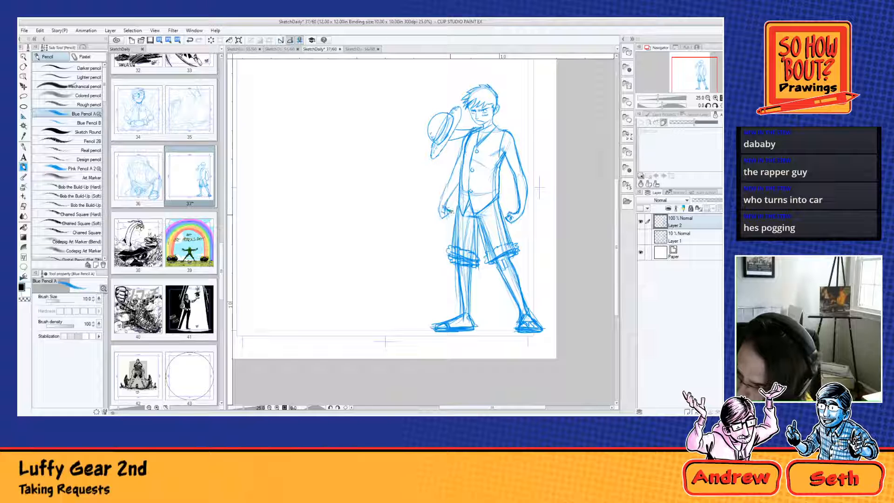
{"action": "mouse_move", "coordinate": [449, 211]}
{"action": "left_mouse_down"}
{"action": "mouse_move", "coordinate": [452, 221]}
{"action": "mouse_move", "coordinate": [444, 216]}
{"action": "left_mouse_up"}
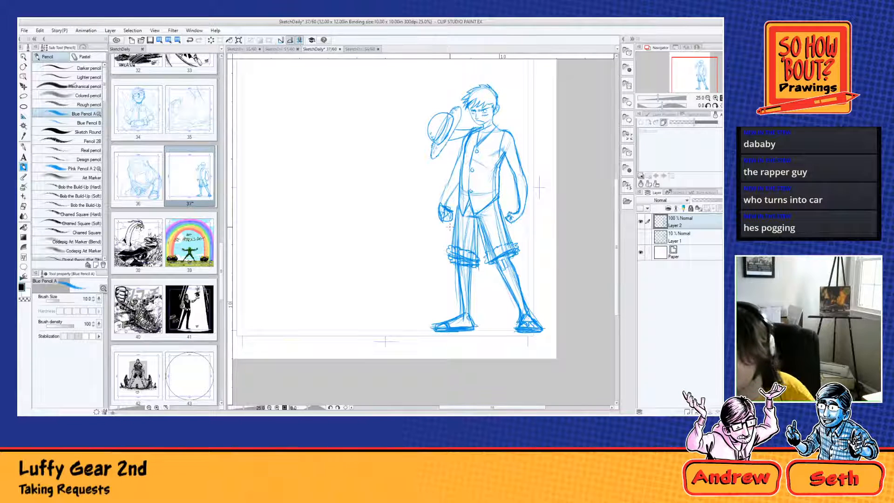
{"action": "mouse_move", "coordinate": [507, 211]}
{"action": "left_mouse_down"}
{"action": "mouse_move", "coordinate": [517, 225]}
{"action": "mouse_move", "coordinate": [525, 222]}
{"action": "mouse_move", "coordinate": [516, 208]}
{"action": "left_mouse_up"}
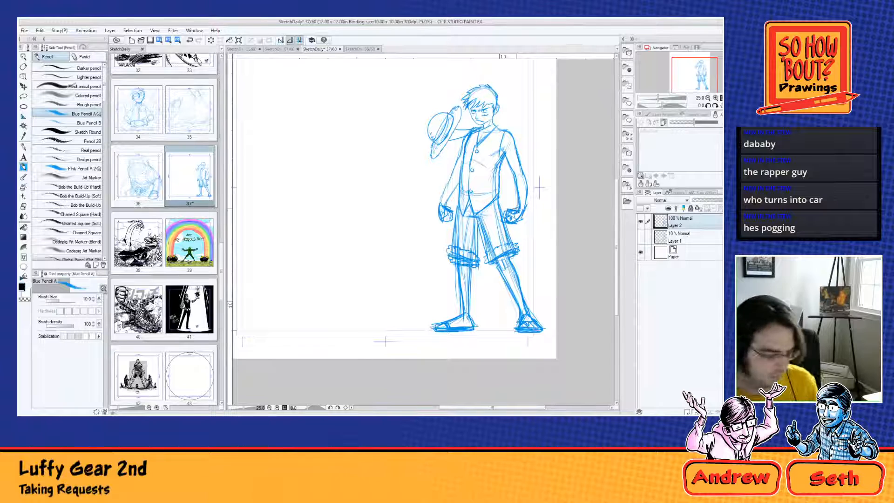
Step: Rotate the whole figure sketch slightly clockwise and apply the transformation
{"action": "key", "text": "ctrl+t"}
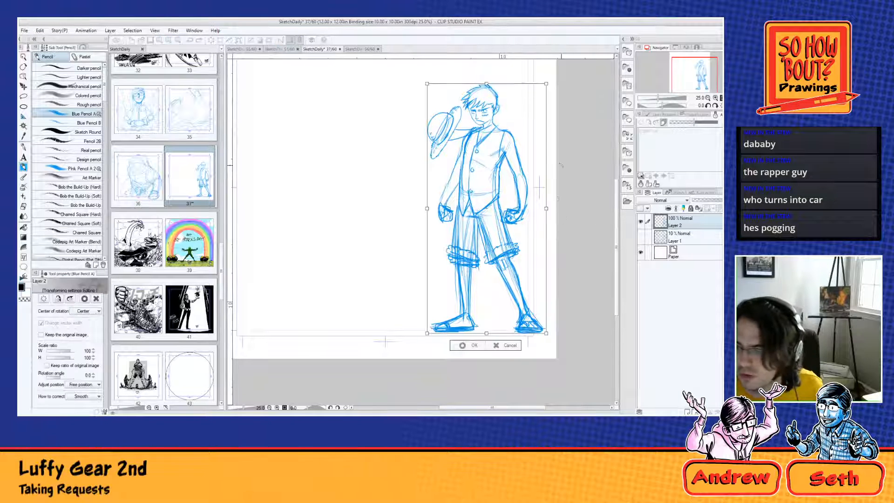
{"action": "left_click_drag", "start_coordinate": [555, 108], "coordinate": [560, 113]}
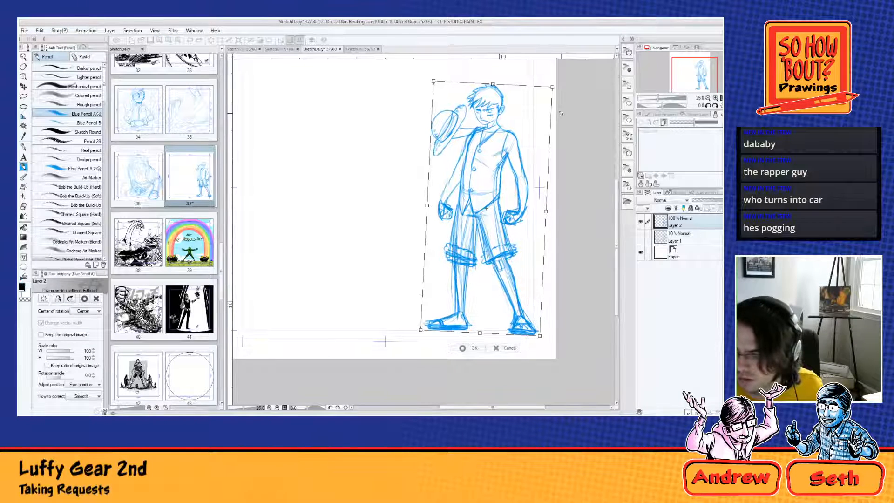
{"action": "left_click", "coordinate": [464, 347]}
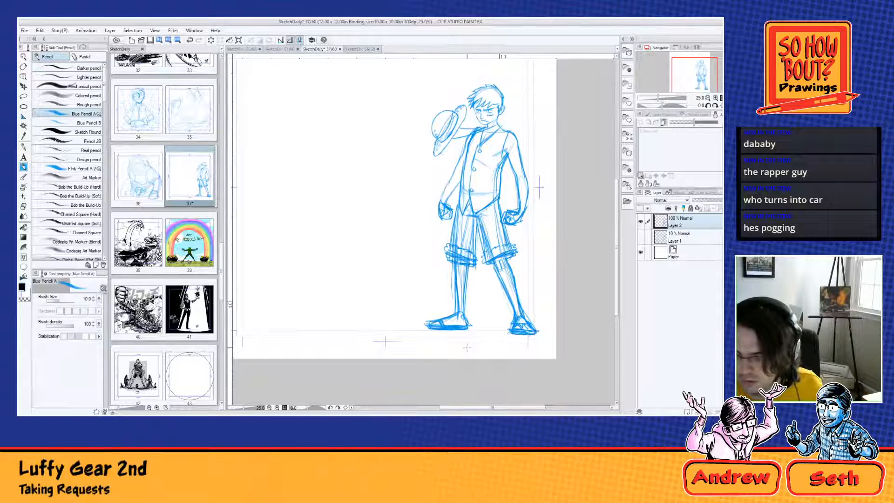
Step: Sketch a sloping ground line across the page beneath the figure and add a small boxed signature with 2021 in the lower corner
{"action": "scroll", "coordinate": [421, 282], "scroll_direction": "down", "scroll_amount": 1}
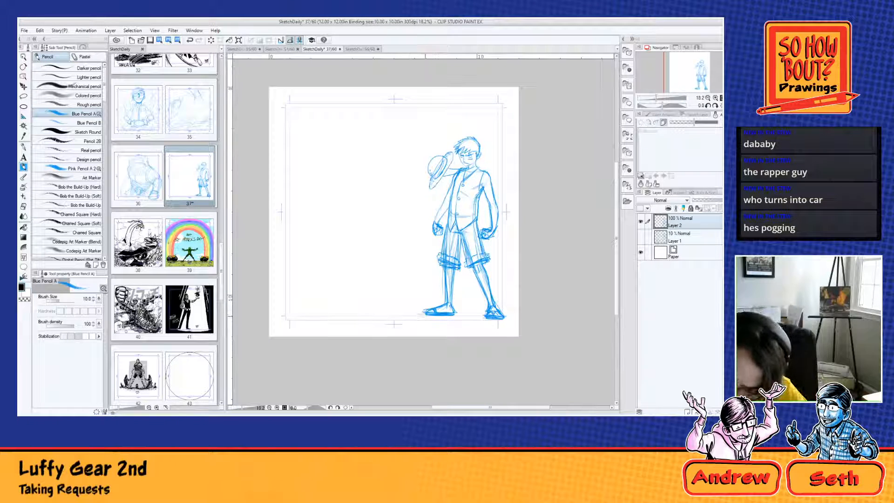
{"action": "mouse_move", "coordinate": [425, 314]}
{"action": "left_mouse_down"}
{"action": "mouse_move", "coordinate": [518, 322]}
{"action": "mouse_move", "coordinate": [270, 296]}
{"action": "mouse_move", "coordinate": [474, 331]}
{"action": "mouse_move", "coordinate": [518, 324]}
{"action": "left_mouse_up"}
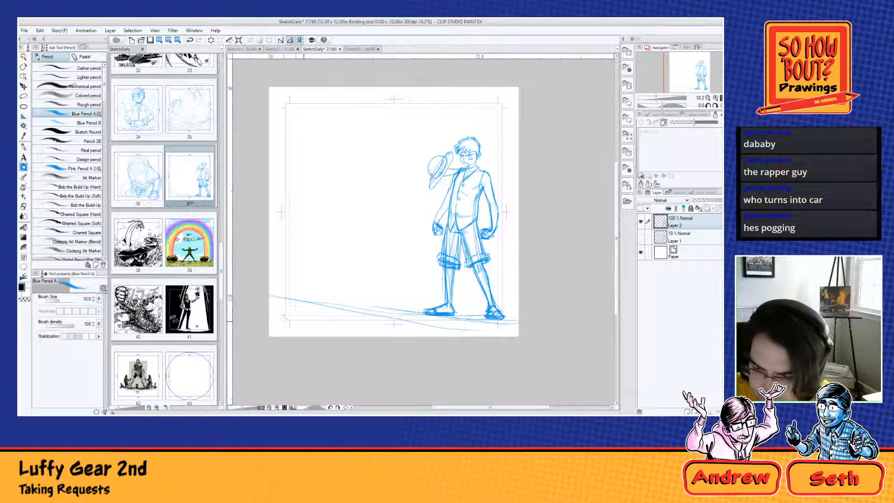
{"action": "left_click_drag", "start_coordinate": [295, 306], "coordinate": [308, 306]}
{"action": "mouse_move", "coordinate": [291, 305]}
{"action": "left_mouse_down"}
{"action": "mouse_move", "coordinate": [293, 314]}
{"action": "mouse_move", "coordinate": [309, 303]}
{"action": "left_mouse_up"}
{"action": "left_click_drag", "start_coordinate": [309, 304], "coordinate": [309, 312]}
{"action": "left_click_drag", "start_coordinate": [297, 316], "coordinate": [311, 318]}
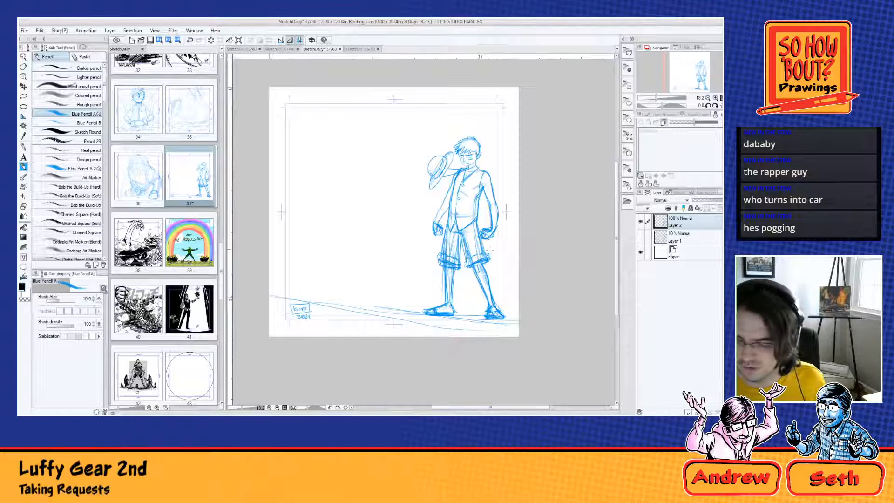
Step: Sketch light curling smoke shapes along the ground, behind the figure and at both page edges
{"action": "left_click_drag", "start_coordinate": [299, 283], "coordinate": [414, 317]}
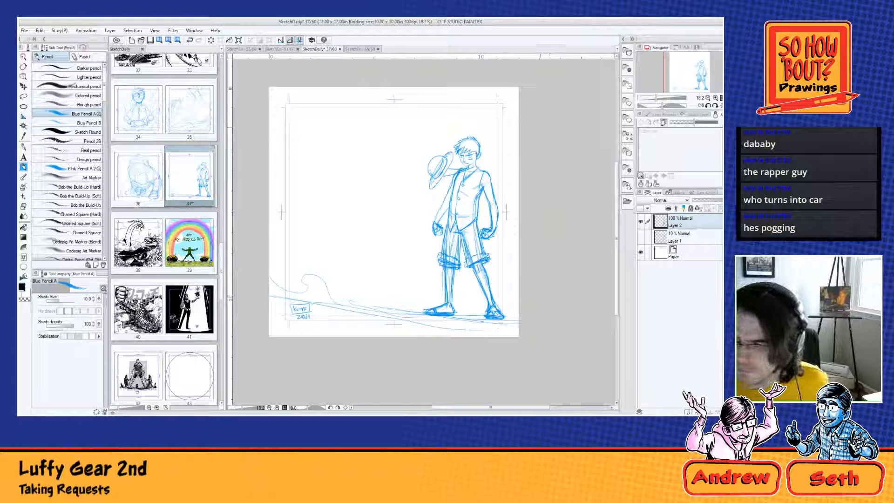
{"action": "left_click_drag", "start_coordinate": [518, 94], "coordinate": [486, 147]}
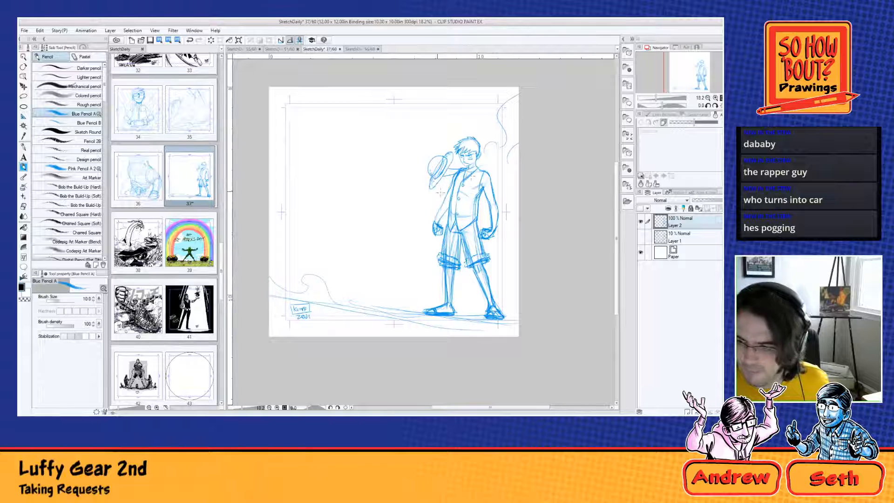
{"action": "mouse_move", "coordinate": [435, 192]}
{"action": "left_mouse_down"}
{"action": "mouse_move", "coordinate": [398, 227]}
{"action": "mouse_move", "coordinate": [374, 220]}
{"action": "mouse_move", "coordinate": [332, 227]}
{"action": "left_mouse_up"}
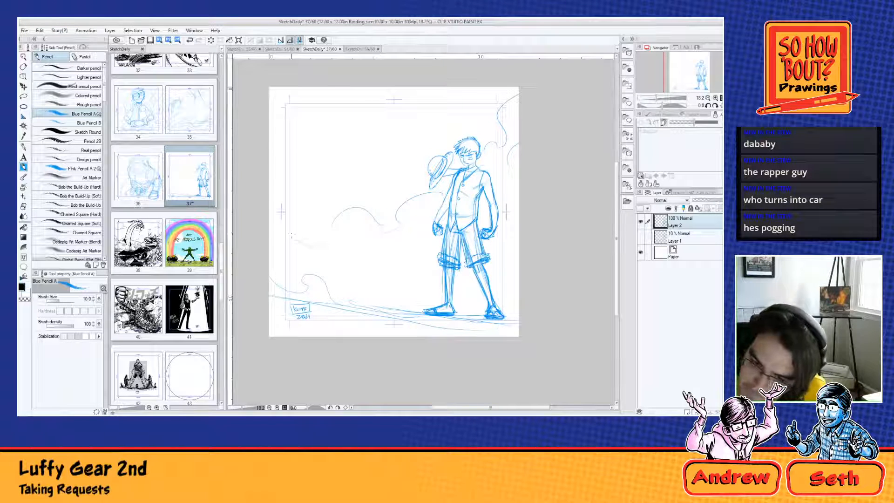
{"action": "left_click_drag", "start_coordinate": [273, 235], "coordinate": [297, 265]}
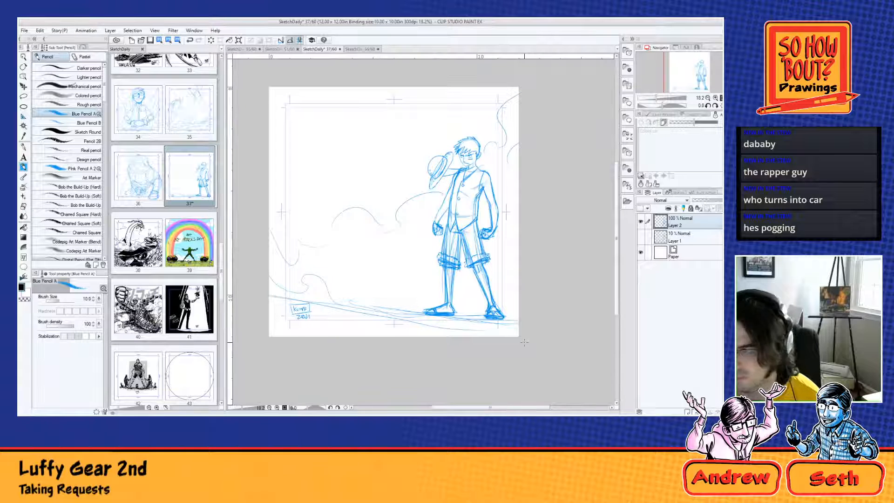
Step: Add a new layer and sketch a tall trunk-like column with a flared base opposite the figure, standing on the ground line
{"action": "left_click", "coordinate": [688, 411]}
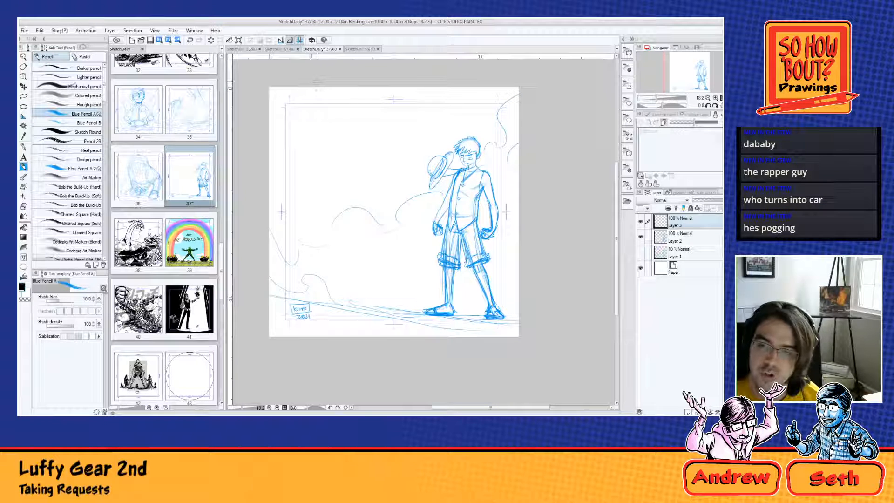
{"action": "left_click_drag", "start_coordinate": [288, 106], "coordinate": [375, 98]}
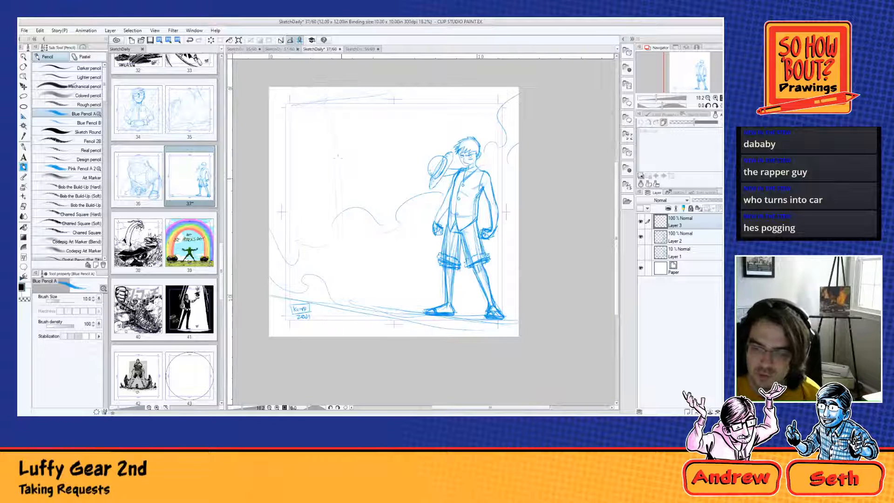
{"action": "left_click_drag", "start_coordinate": [350, 153], "coordinate": [349, 217]}
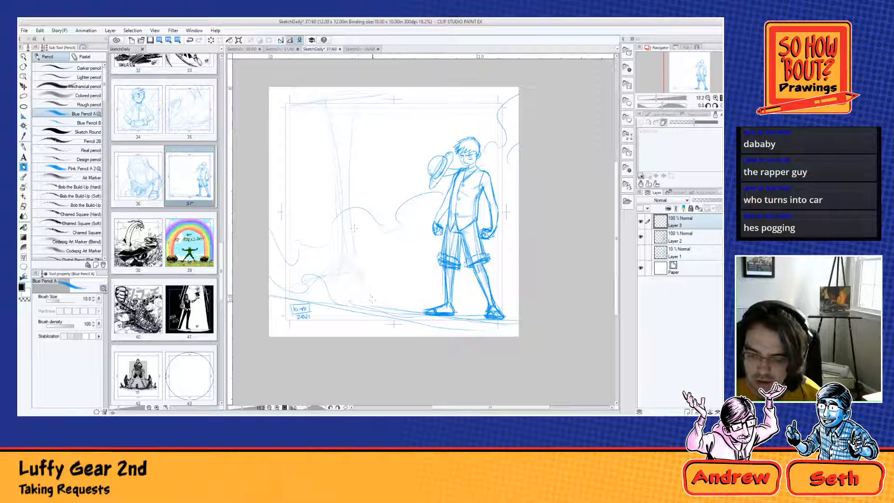
{"action": "left_click_drag", "start_coordinate": [352, 228], "coordinate": [368, 303]}
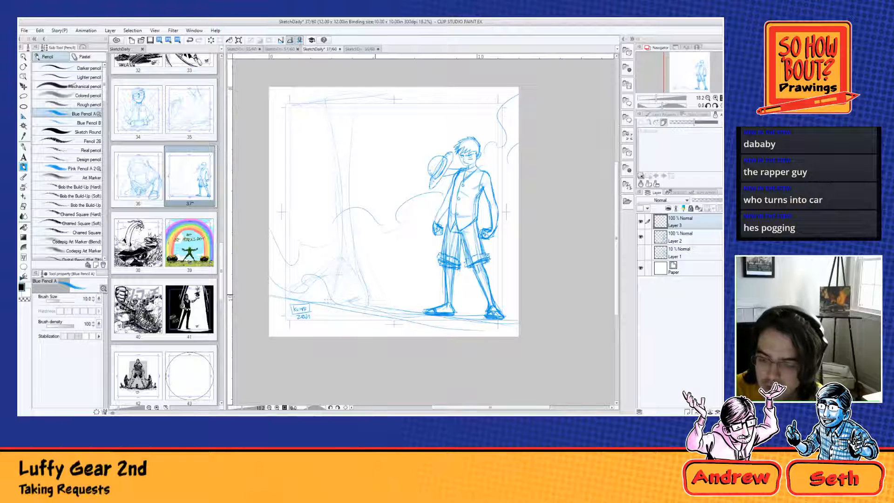
{"action": "mouse_move", "coordinate": [363, 274]}
{"action": "left_mouse_down"}
{"action": "mouse_move", "coordinate": [387, 303]}
{"action": "mouse_move", "coordinate": [366, 314]}
{"action": "left_mouse_up"}
{"action": "left_click_drag", "start_coordinate": [358, 266], "coordinate": [382, 303]}
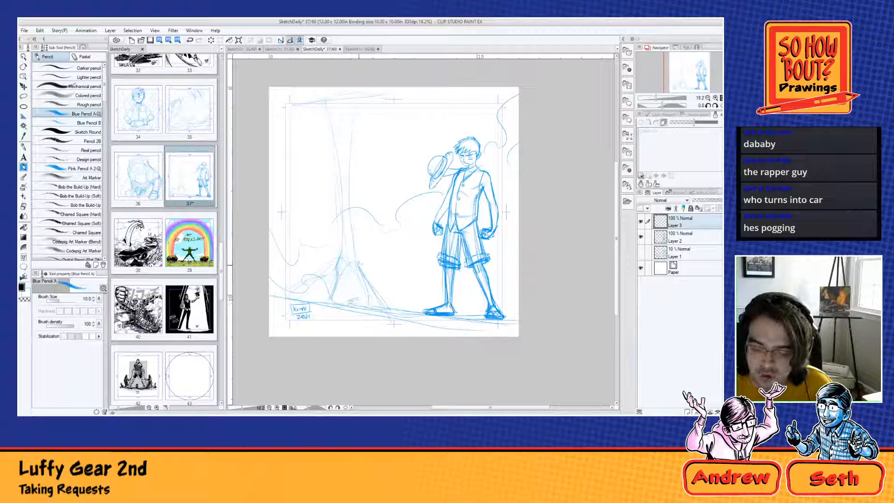
{"action": "left_click_drag", "start_coordinate": [358, 269], "coordinate": [377, 294]}
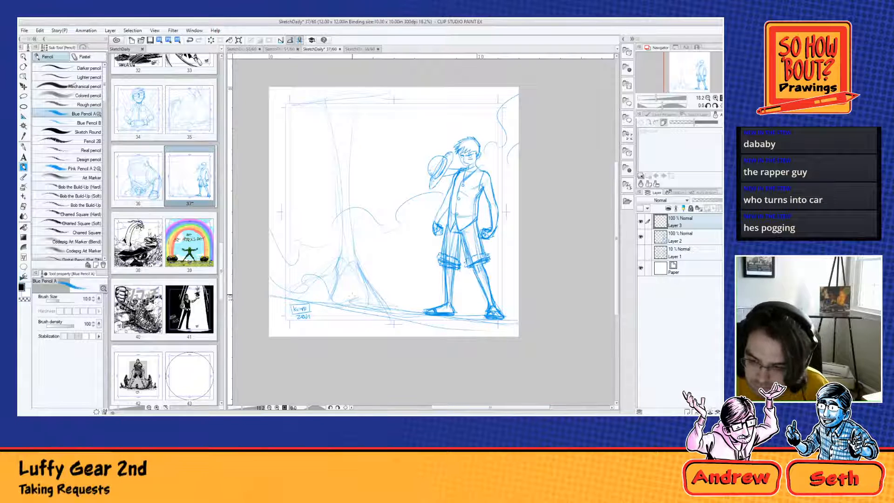
{"action": "left_click_drag", "start_coordinate": [354, 289], "coordinate": [399, 313]}
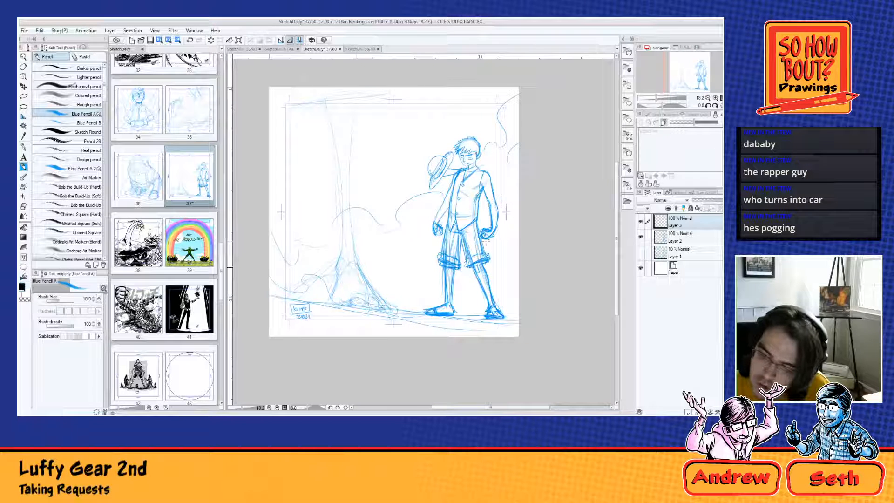
Step: Strengthen the column's long contours, add a small oval near its top, and sketch a broad flat slab across it
{"action": "mouse_move", "coordinate": [355, 262]}
{"action": "left_mouse_down"}
{"action": "mouse_move", "coordinate": [344, 180]}
{"action": "mouse_move", "coordinate": [338, 264]}
{"action": "mouse_move", "coordinate": [334, 152]}
{"action": "left_mouse_up"}
{"action": "left_click_drag", "start_coordinate": [340, 208], "coordinate": [334, 169]}
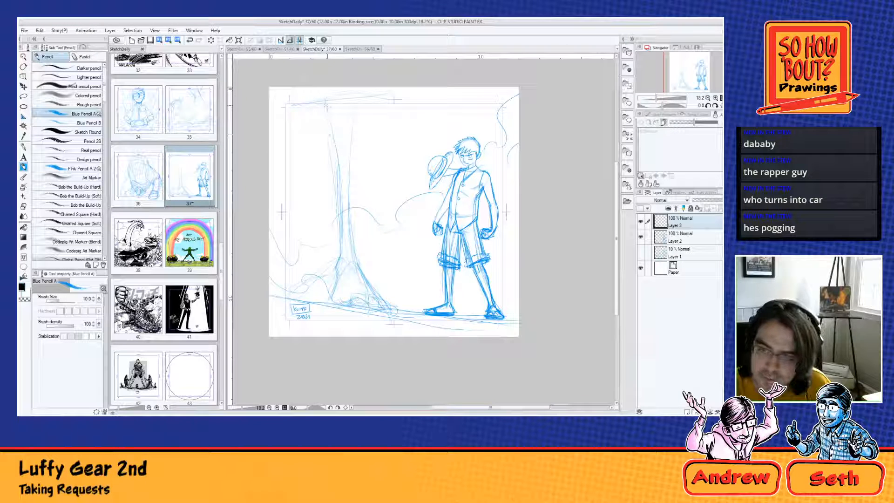
{"action": "left_click_drag", "start_coordinate": [327, 107], "coordinate": [331, 150]}
{"action": "left_click_drag", "start_coordinate": [350, 208], "coordinate": [349, 179]}
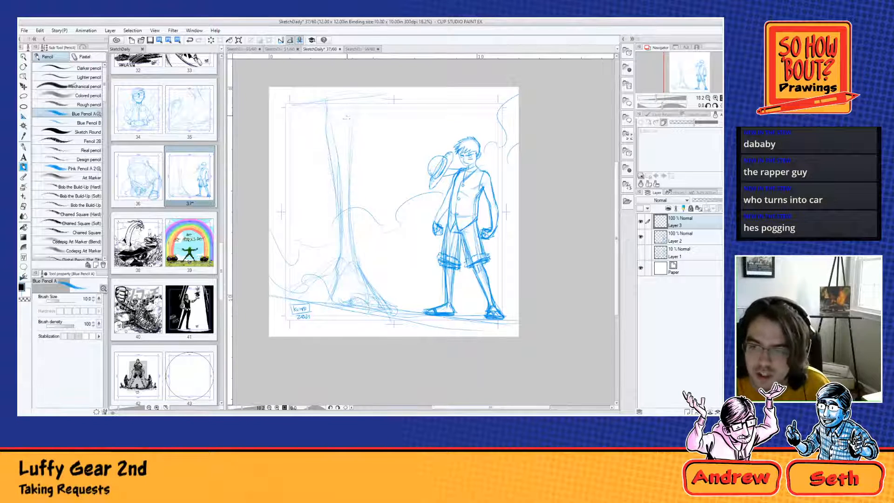
{"action": "mouse_move", "coordinate": [346, 117]}
{"action": "left_mouse_down"}
{"action": "mouse_move", "coordinate": [344, 103]}
{"action": "mouse_move", "coordinate": [336, 112]}
{"action": "left_mouse_up"}
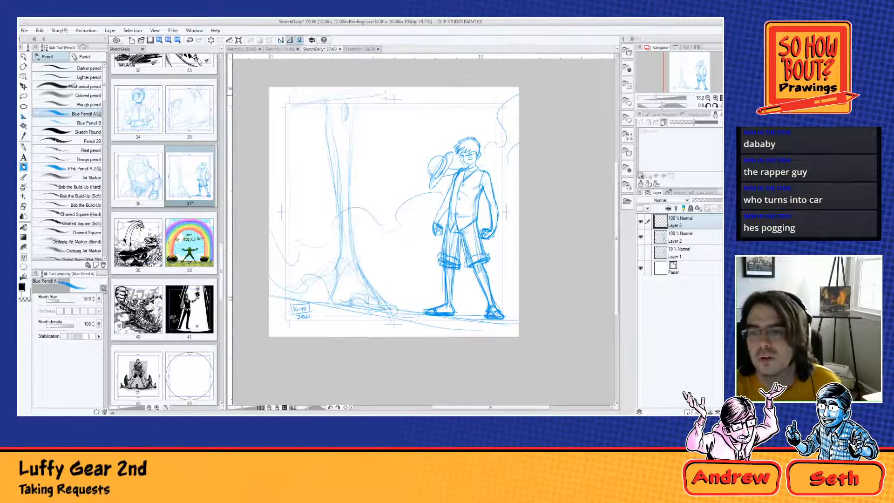
{"action": "left_click_drag", "start_coordinate": [387, 101], "coordinate": [298, 109]}
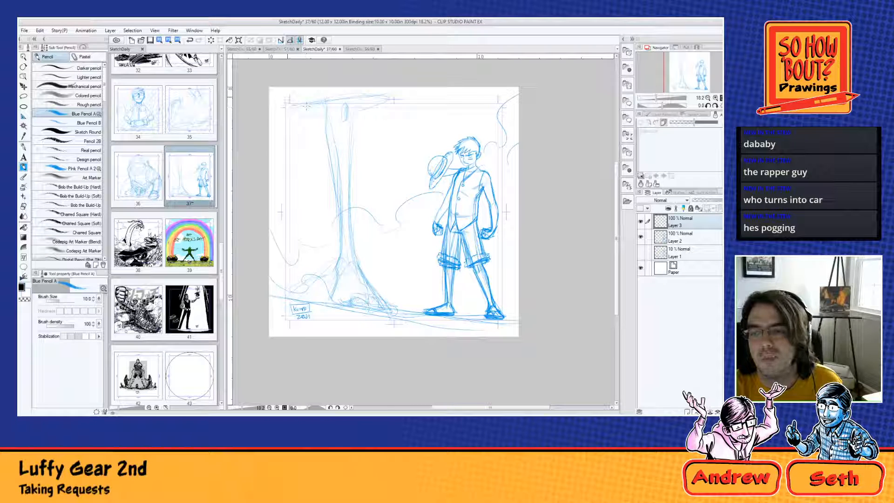
{"action": "left_click_drag", "start_coordinate": [389, 92], "coordinate": [359, 114]}
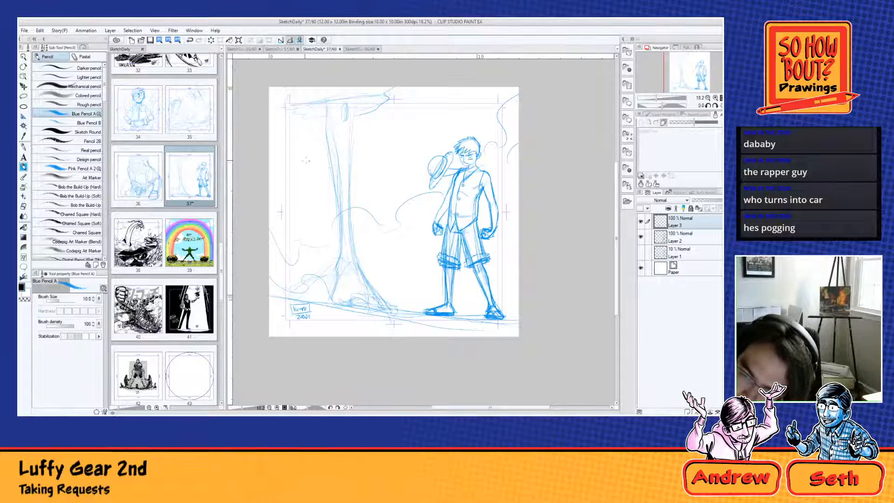
Step: Sketch sweeping curves between the column and the figure, and add a rounded mound at the column's flared base
{"action": "mouse_move", "coordinate": [463, 135]}
{"action": "left_mouse_down"}
{"action": "mouse_move", "coordinate": [393, 148]}
{"action": "mouse_move", "coordinate": [372, 136]}
{"action": "left_mouse_up"}
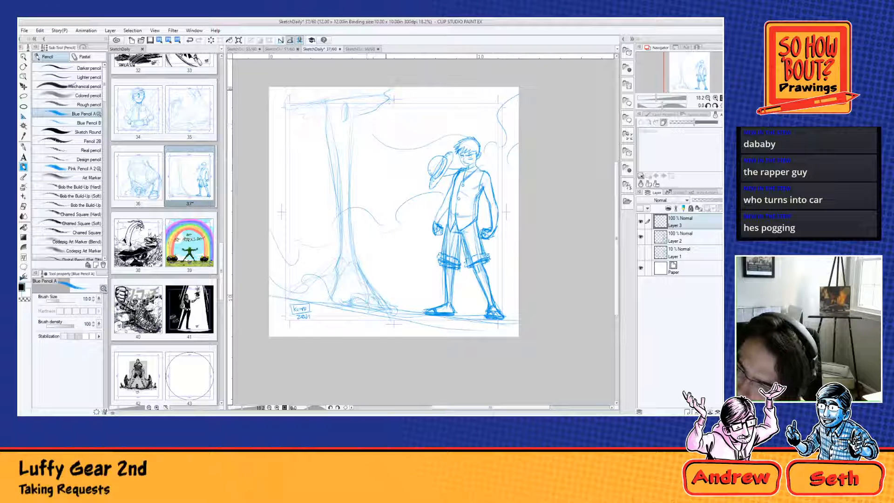
{"action": "left_click_drag", "start_coordinate": [385, 94], "coordinate": [429, 124]}
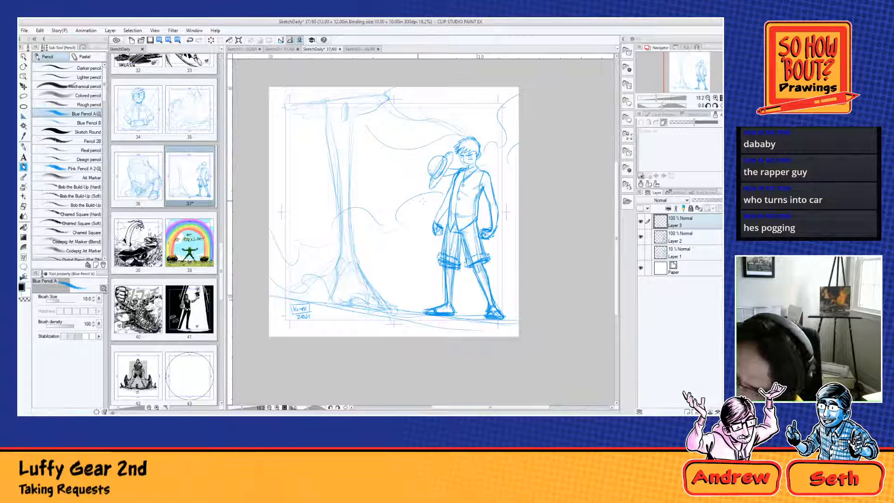
{"action": "left_click_drag", "start_coordinate": [353, 161], "coordinate": [412, 191]}
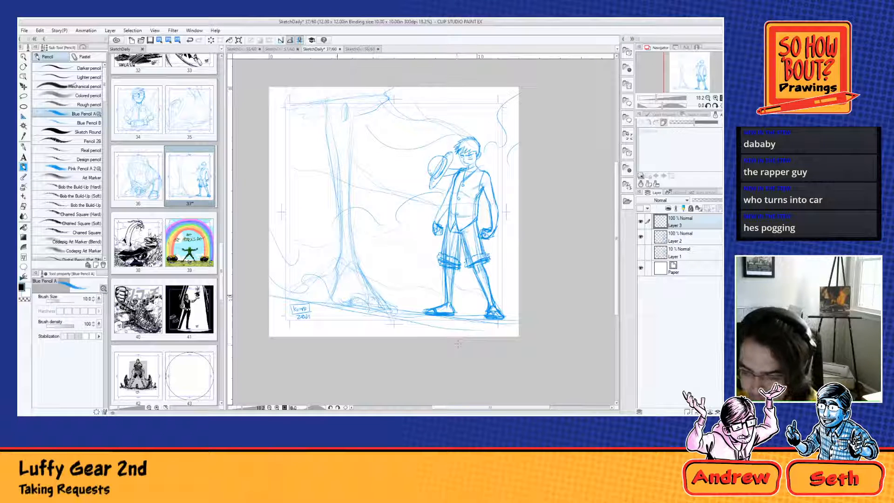
{"action": "left_click_drag", "start_coordinate": [330, 299], "coordinate": [402, 310]}
{"action": "mouse_move", "coordinate": [349, 294]}
{"action": "left_mouse_down"}
{"action": "mouse_move", "coordinate": [402, 307]}
{"action": "mouse_move", "coordinate": [370, 284]}
{"action": "mouse_move", "coordinate": [336, 301]}
{"action": "mouse_move", "coordinate": [380, 291]}
{"action": "mouse_move", "coordinate": [366, 283]}
{"action": "mouse_move", "coordinate": [329, 302]}
{"action": "mouse_move", "coordinate": [339, 270]}
{"action": "left_mouse_up"}
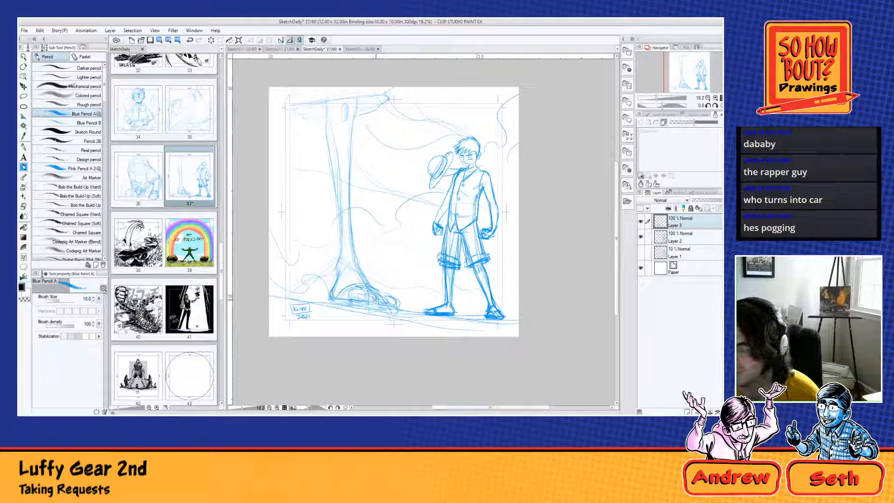
Step: Add a new layer and ink the sloping ground line across the page with the Real G-pen at brush size 50
{"action": "key", "text": "ctrl+shift+n"}
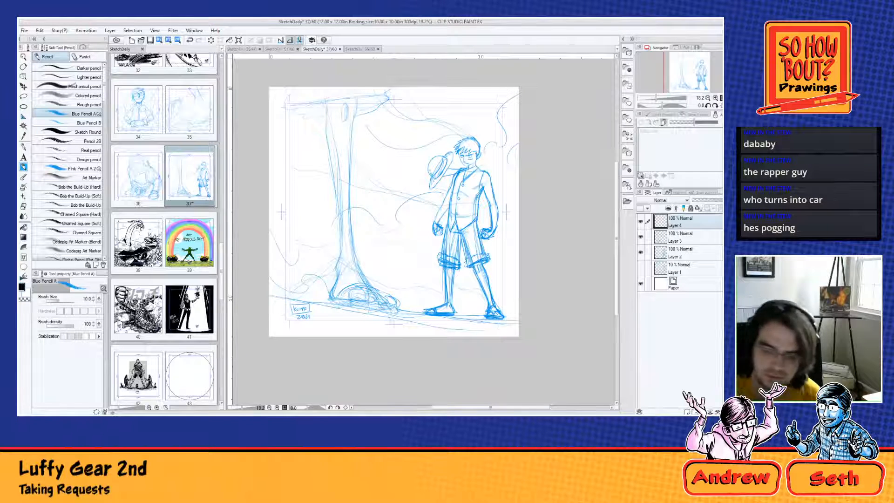
{"action": "left_click", "coordinate": [25, 146]}
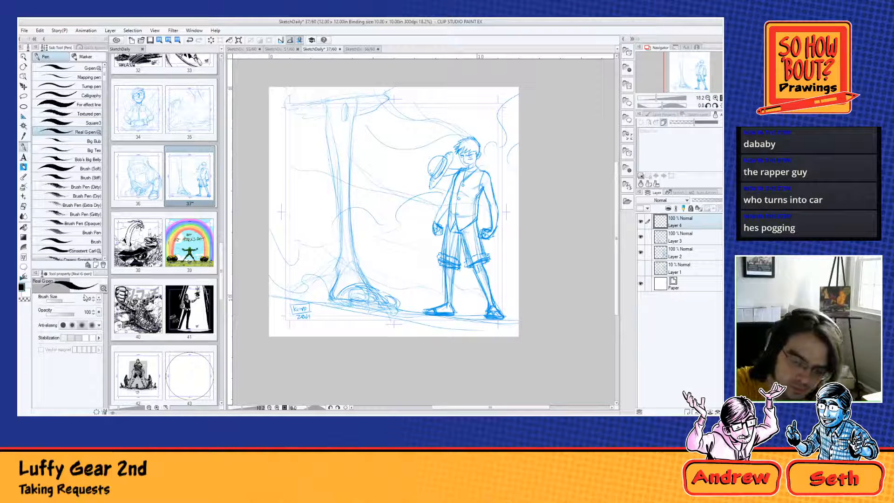
{"action": "left_click_drag", "start_coordinate": [85, 298], "coordinate": [115, 298]}
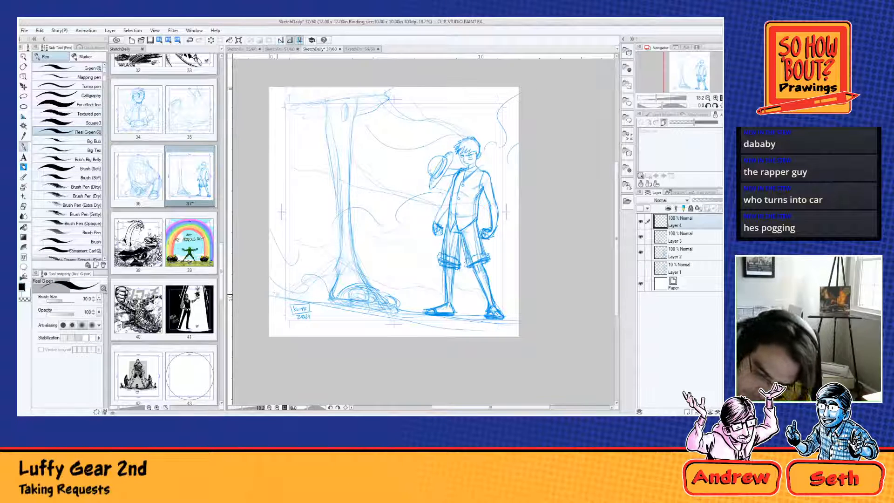
{"action": "left_click", "coordinate": [99, 297]}
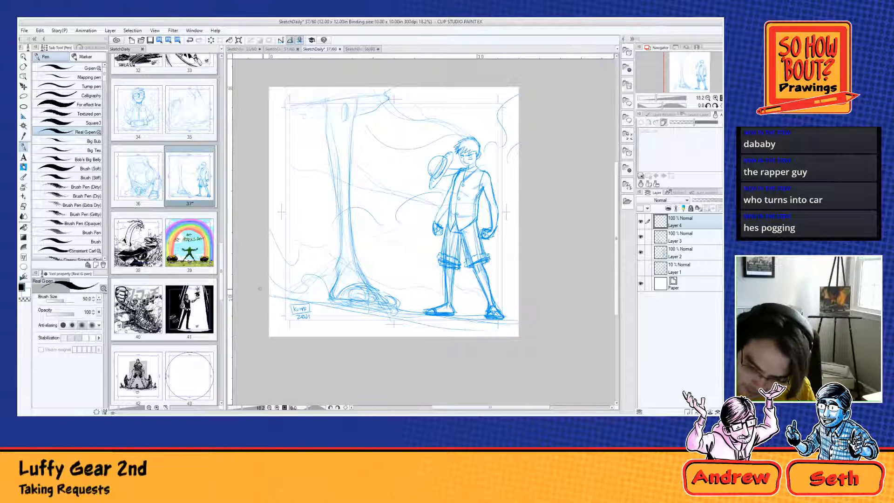
{"action": "left_click_drag", "start_coordinate": [230, 291], "coordinate": [553, 333]}
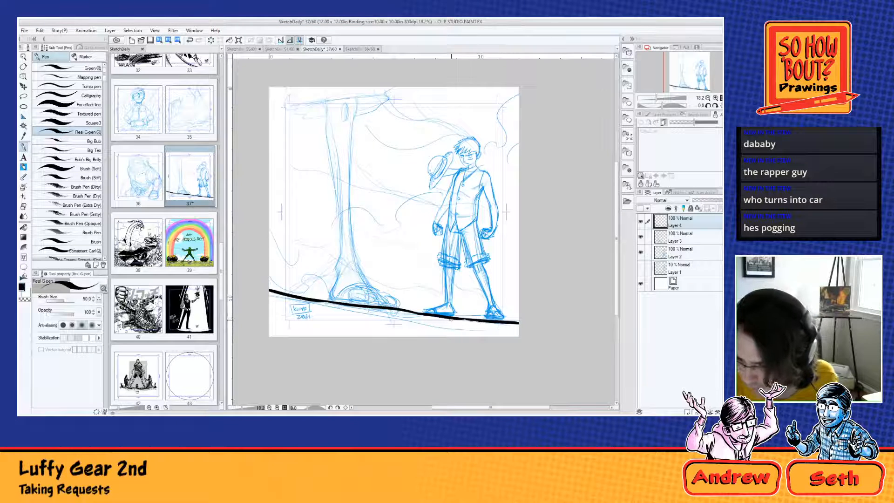
{"action": "left_click_drag", "start_coordinate": [409, 311], "coordinate": [303, 327]}
{"action": "left_click_drag", "start_coordinate": [430, 315], "coordinate": [401, 323]}
{"action": "left_click_drag", "start_coordinate": [394, 328], "coordinate": [376, 336]}
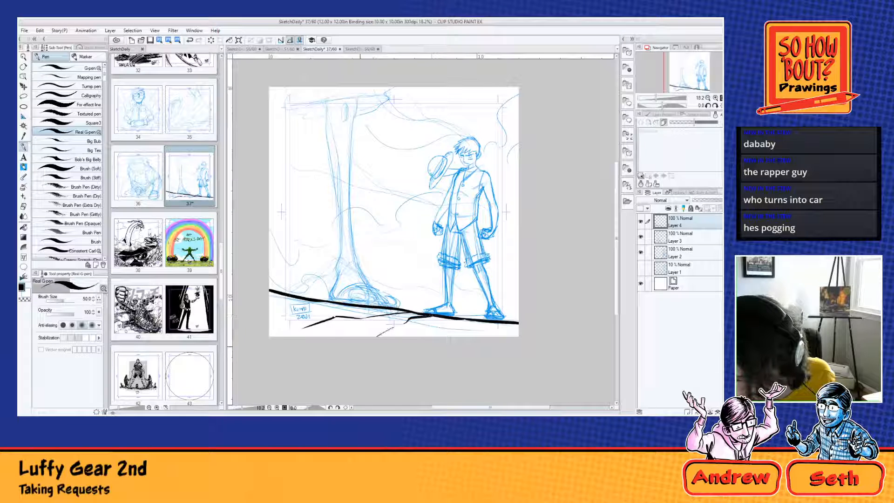
{"action": "key", "text": "ctrl+z"}
{"action": "key", "text": "ctrl+z"}
{"action": "key", "text": "ctrl+z"}
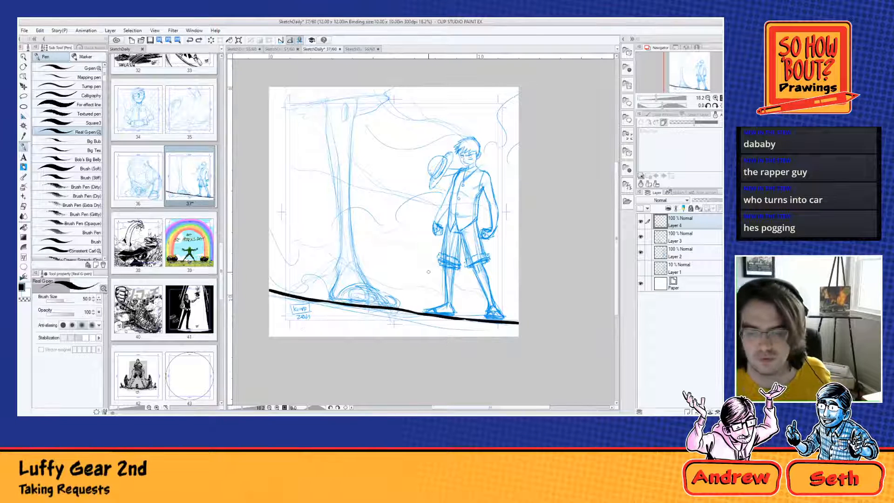
Step: Ink two long thin contour lines branching off beneath the ground line, and extend the inner one with short dashes toward the page edge
{"action": "key", "text": "shift+space"}
{"action": "left_click_drag", "start_coordinate": [393, 186], "coordinate": [292, 278]}
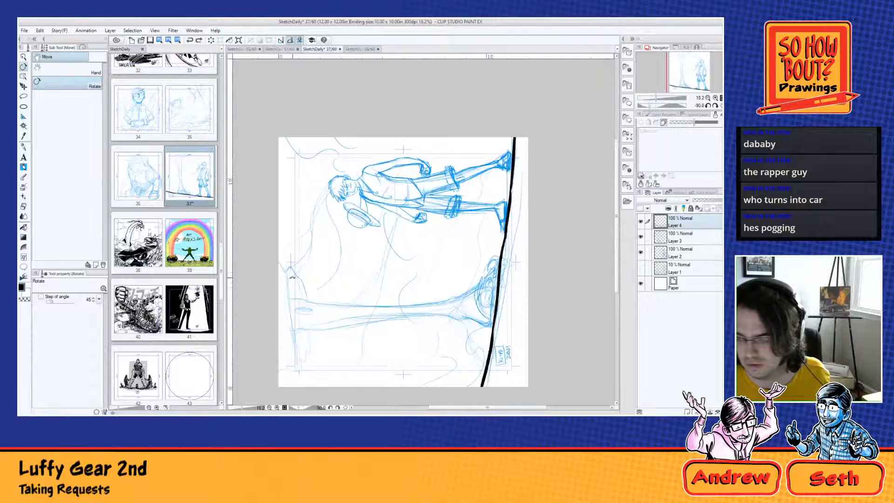
{"action": "left_click_drag", "start_coordinate": [375, 284], "coordinate": [295, 201]}
{"action": "left_click", "coordinate": [25, 147]}
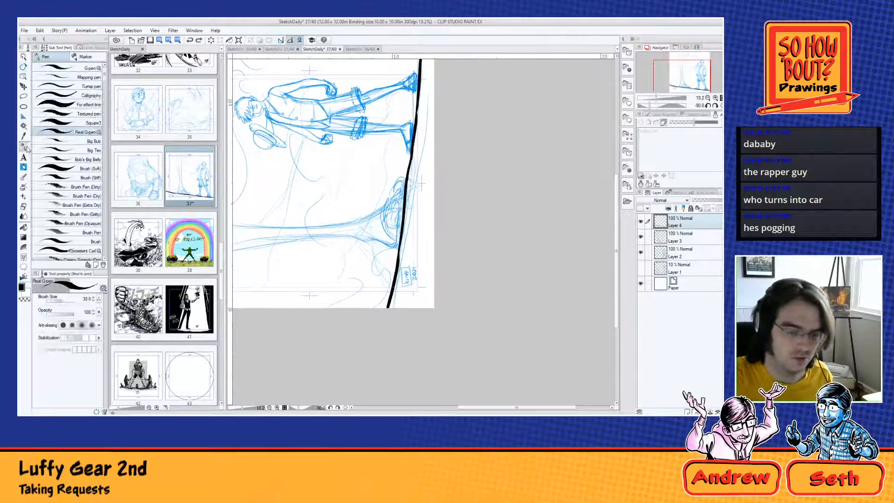
{"action": "left_click", "coordinate": [93, 301]}
{"action": "left_click_drag", "start_coordinate": [418, 108], "coordinate": [433, 258]}
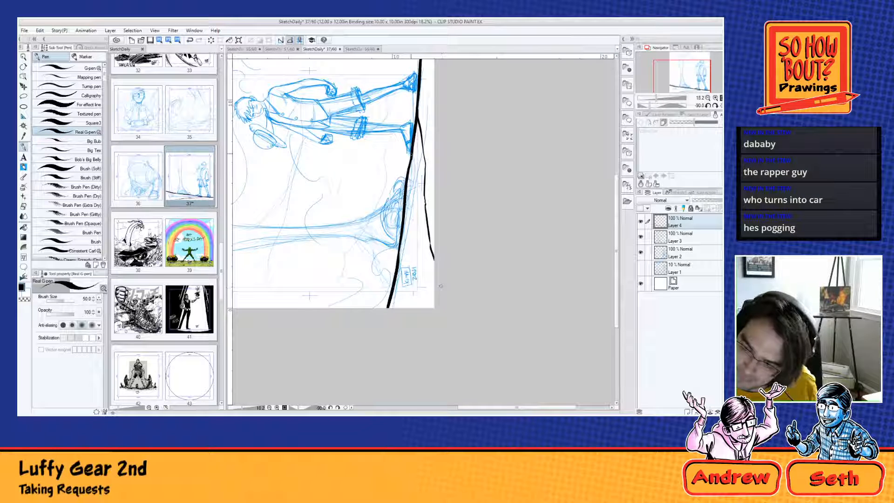
{"action": "left_click_drag", "start_coordinate": [414, 132], "coordinate": [406, 269]}
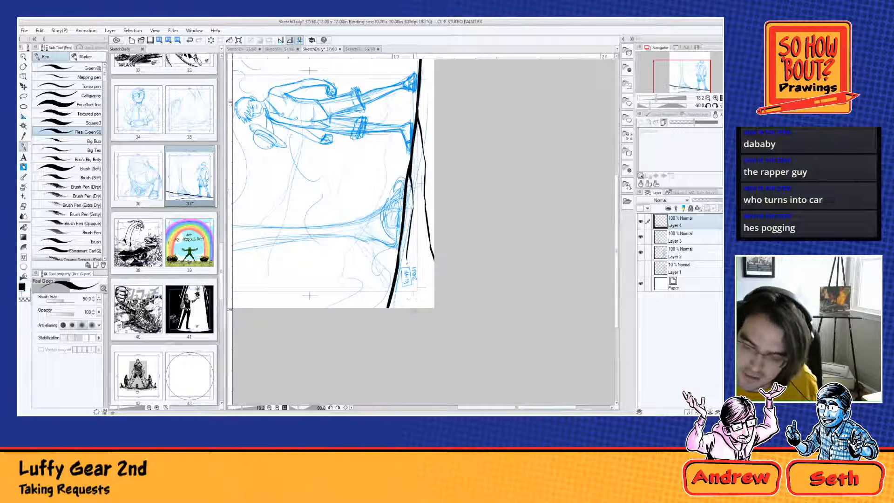
{"action": "left_click_drag", "start_coordinate": [407, 307], "coordinate": [407, 301]}
{"action": "left_click", "coordinate": [407, 293]}
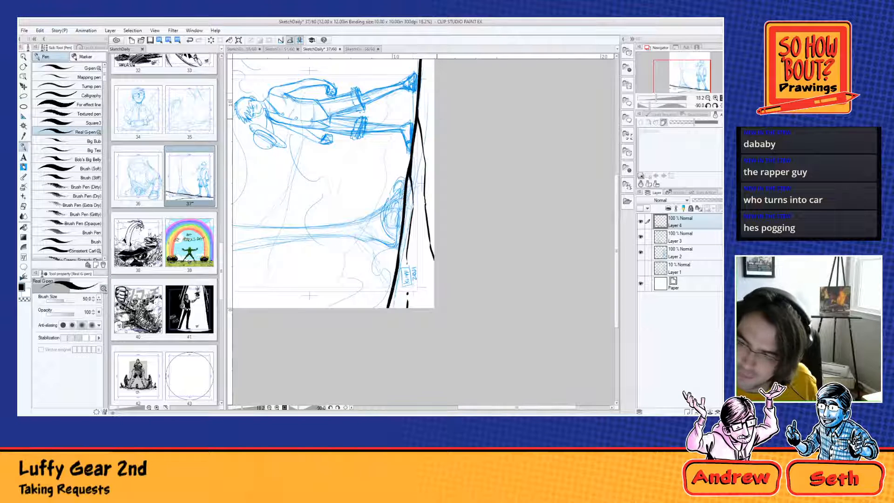
Step: Ink a short line from the ground line beneath the figure's feet to the page edge, undo an extra stroke, and add a small mark beside it
{"action": "mouse_move", "coordinate": [430, 113]}
{"action": "left_mouse_down"}
{"action": "mouse_move", "coordinate": [423, 172]}
{"action": "mouse_move", "coordinate": [426, 161]}
{"action": "left_mouse_up"}
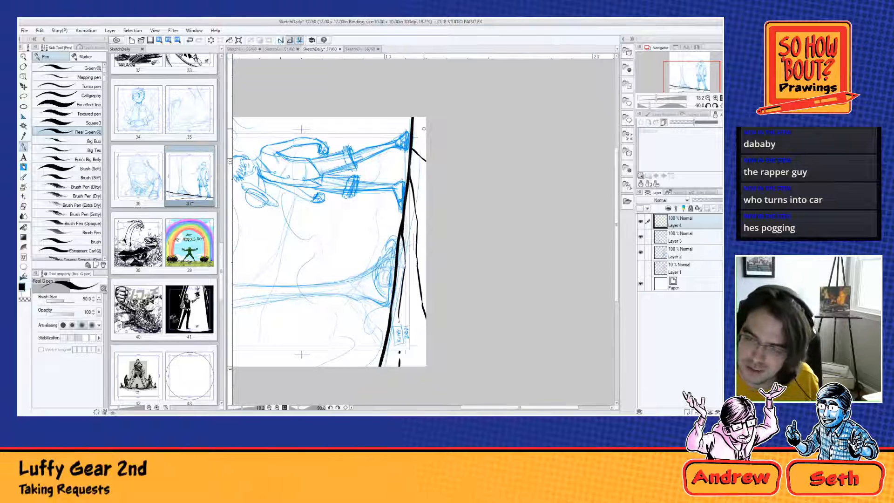
{"action": "left_click_drag", "start_coordinate": [414, 119], "coordinate": [421, 142]}
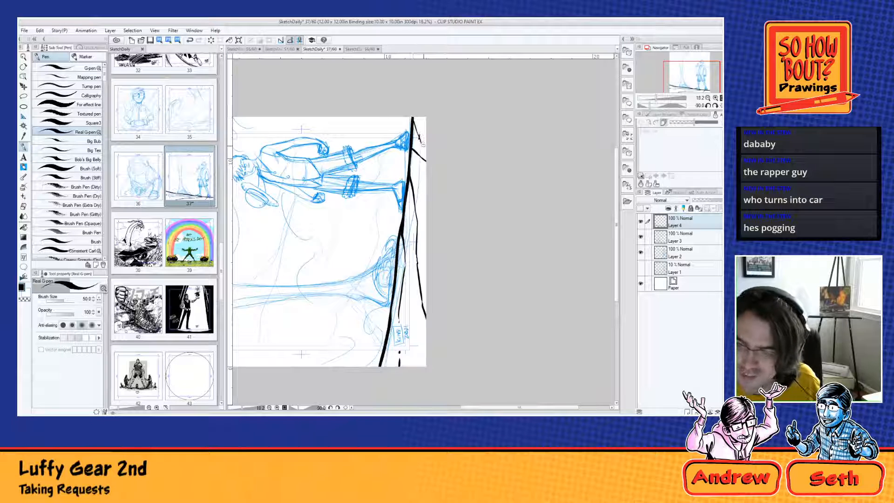
{"action": "key", "text": "ctrl+z"}
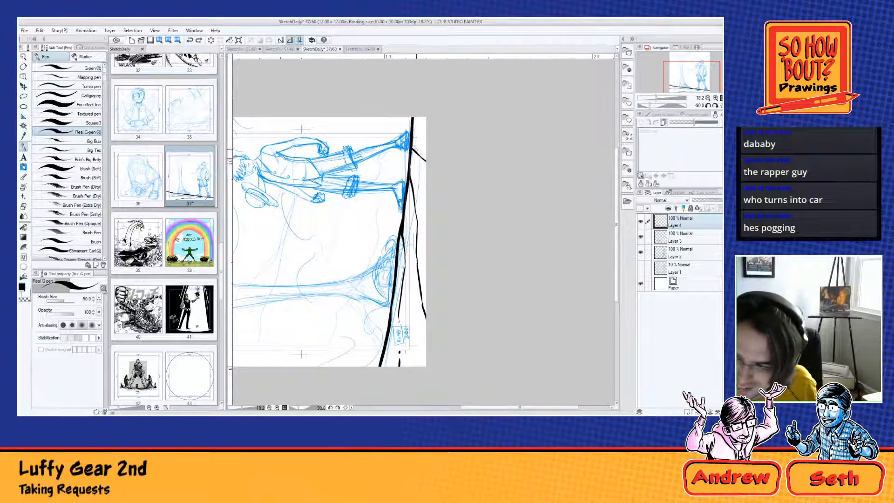
{"action": "left_click", "coordinate": [415, 147]}
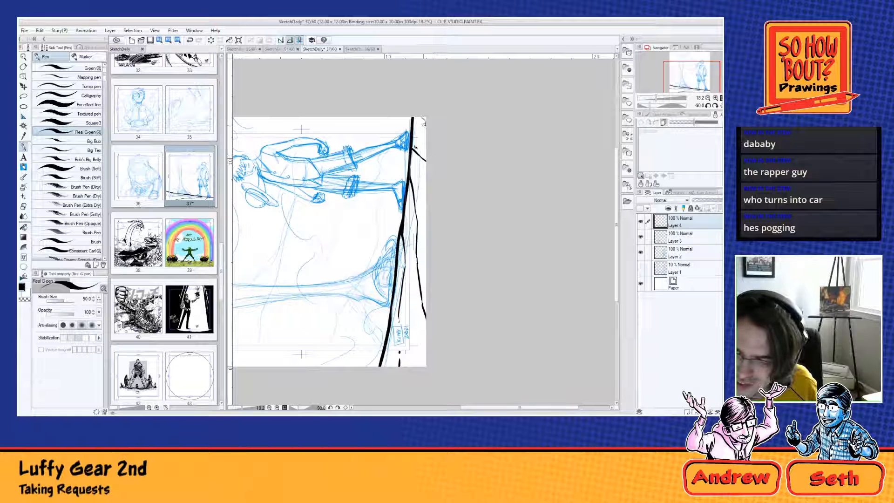
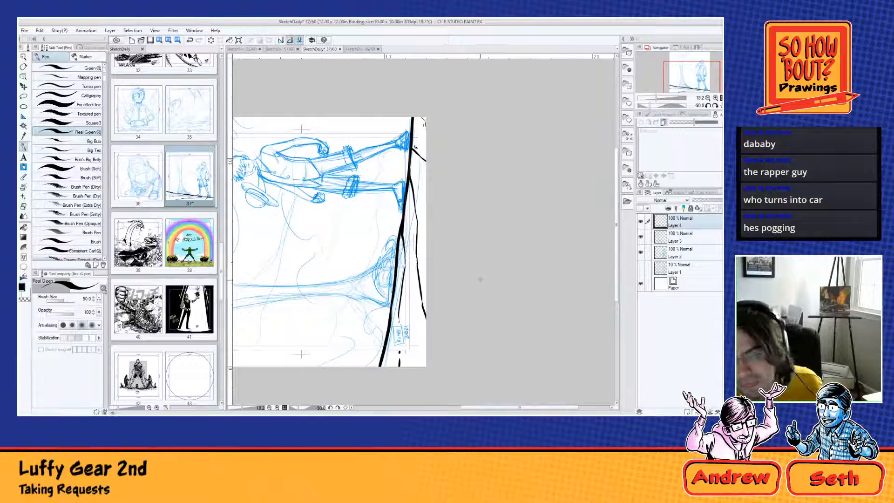
Step: Undo the thin contour lines and small marks inked beneath the ground line, keeping only the thick ground stroke
{"action": "key", "text": "ctrl+z"}
{"action": "key", "text": "ctrl+z"}
{"action": "key", "text": "ctrl+z"}
{"action": "key", "text": "ctrl+z"}
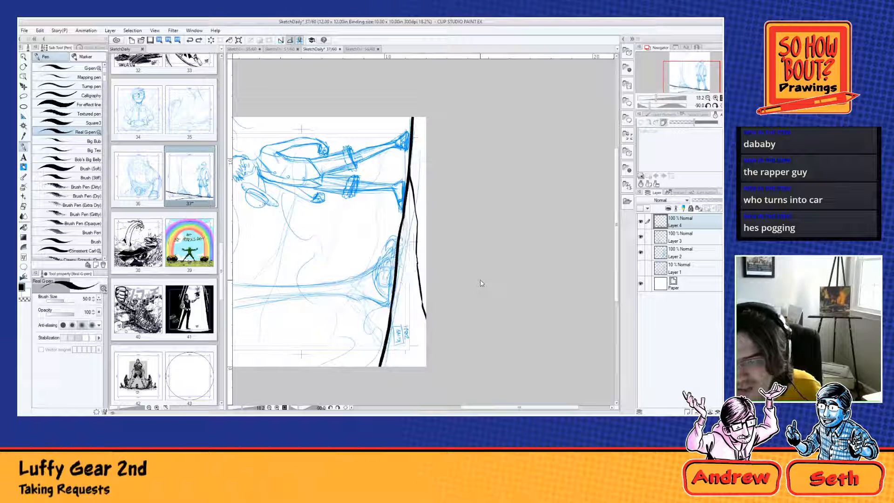
{"action": "key", "text": "ctrl+z"}
Step: Try to ink jagged contour lines branching off beneath the ground line toward the page edge
{"action": "mouse_move", "coordinate": [409, 168]}
{"action": "left_mouse_down"}
{"action": "mouse_move", "coordinate": [407, 269]}
{"action": "mouse_move", "coordinate": [422, 366]}
{"action": "left_mouse_up"}
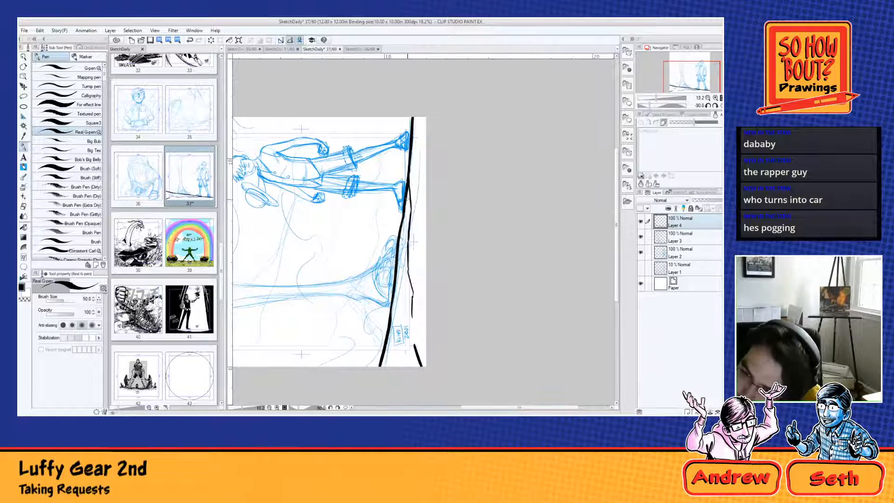
{"action": "left_click_drag", "start_coordinate": [408, 188], "coordinate": [396, 323]}
{"action": "left_click_drag", "start_coordinate": [409, 165], "coordinate": [424, 235]}
{"action": "left_click_drag", "start_coordinate": [412, 147], "coordinate": [422, 156]}
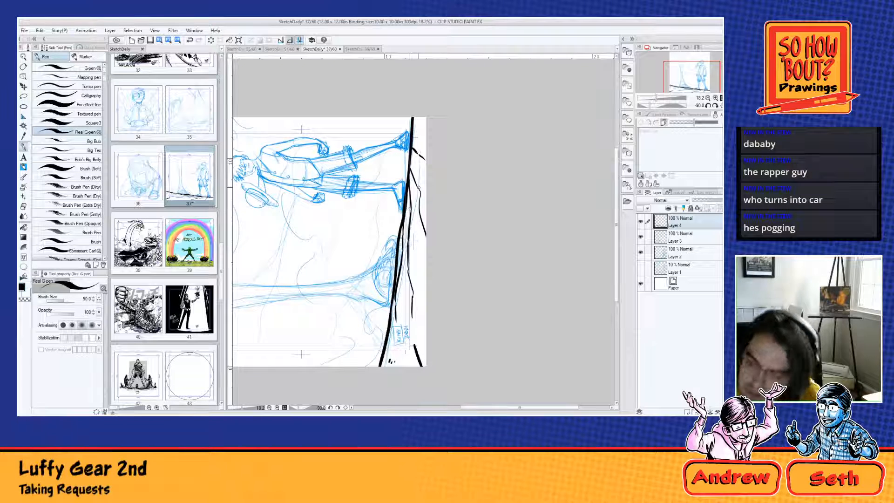
{"action": "key", "text": "ctrl+z"}
{"action": "key", "text": "ctrl+z"}
{"action": "key", "text": "ctrl+z"}
{"action": "key", "text": "ctrl+z"}
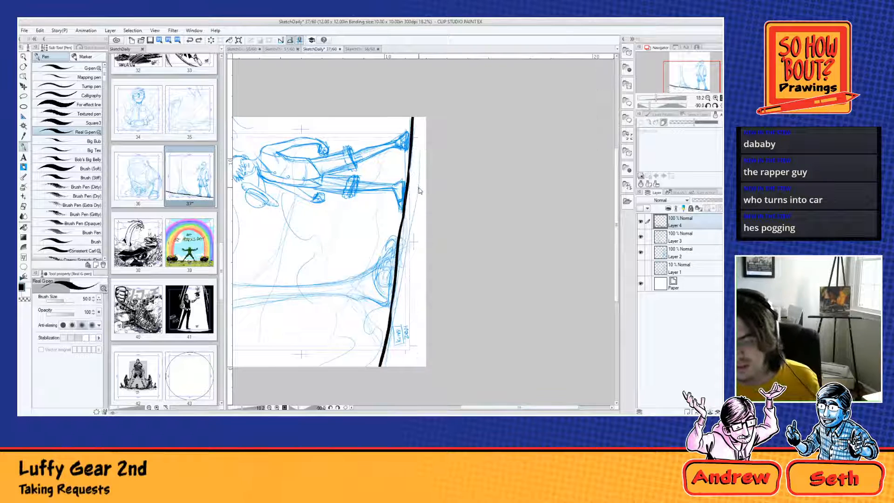
Step: Add a new layer above the inked ground line layer
{"action": "left_click_drag", "start_coordinate": [418, 267], "coordinate": [515, 240]}
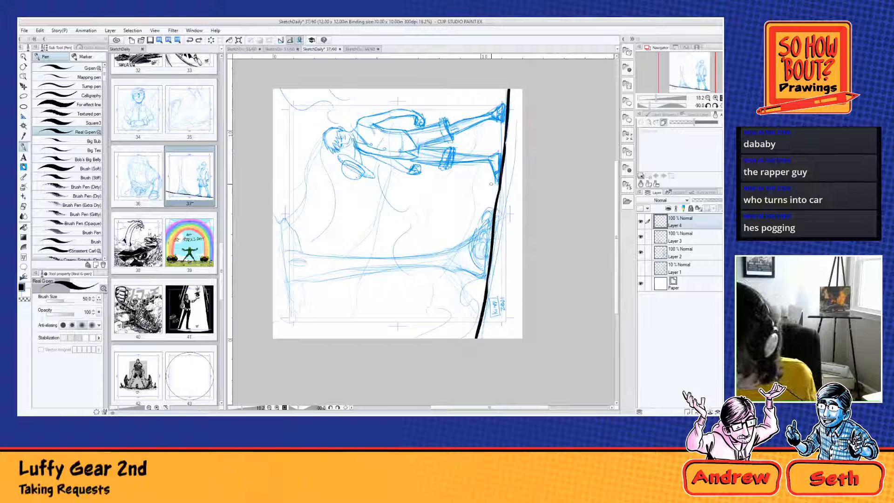
{"action": "left_click", "coordinate": [688, 409]}
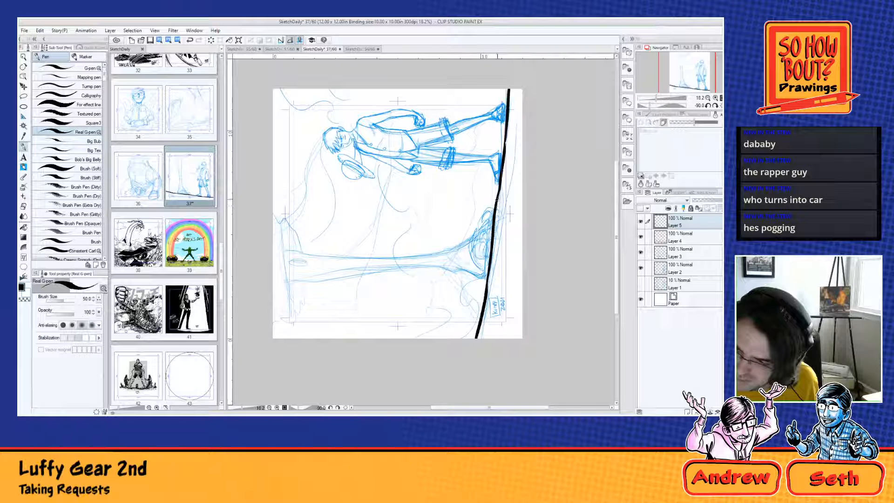
Step: Try to ink a jagged slope rising from the ground line across the column's flared base
{"action": "mouse_move", "coordinate": [497, 204]}
{"action": "left_mouse_down"}
{"action": "mouse_move", "coordinate": [479, 234]}
{"action": "mouse_move", "coordinate": [474, 220]}
{"action": "mouse_move", "coordinate": [457, 242]}
{"action": "mouse_move", "coordinate": [469, 280]}
{"action": "left_mouse_up"}
{"action": "key", "text": "ctrl+z"}
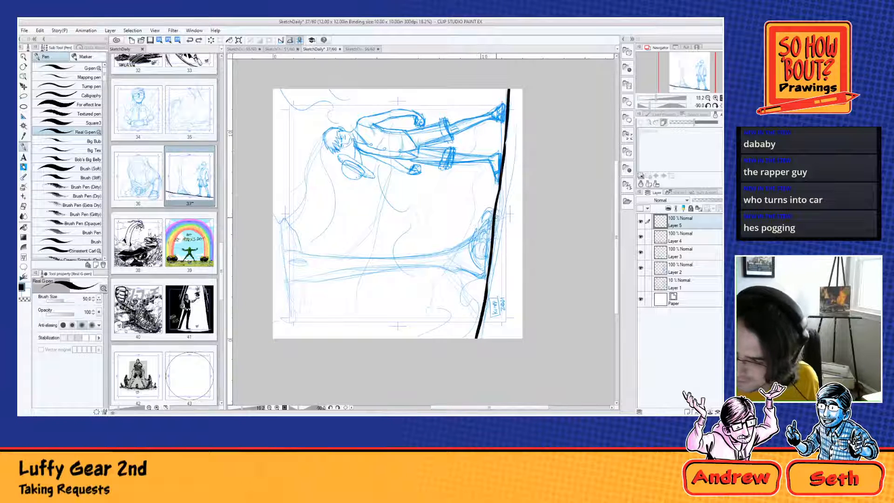
{"action": "mouse_move", "coordinate": [492, 233]}
{"action": "left_mouse_down"}
{"action": "mouse_move", "coordinate": [433, 255]}
{"action": "mouse_move", "coordinate": [449, 302]}
{"action": "mouse_move", "coordinate": [407, 322]}
{"action": "left_mouse_up"}
{"action": "key", "text": "ctrl+z"}
{"action": "left_click_drag", "start_coordinate": [492, 227], "coordinate": [466, 282]}
{"action": "mouse_move", "coordinate": [473, 243]}
{"action": "left_mouse_down"}
{"action": "mouse_move", "coordinate": [458, 273]}
{"action": "mouse_move", "coordinate": [393, 300]}
{"action": "mouse_move", "coordinate": [384, 337]}
{"action": "left_mouse_up"}
{"action": "key", "text": "ctrl+z"}
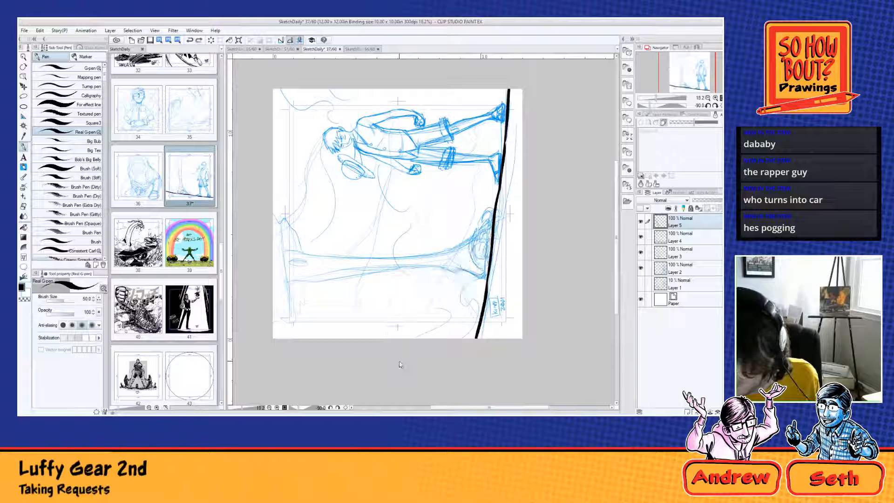
{"action": "mouse_move", "coordinate": [494, 215]}
{"action": "left_mouse_down"}
{"action": "mouse_move", "coordinate": [458, 310]}
{"action": "mouse_move", "coordinate": [416, 336]}
{"action": "left_mouse_up"}
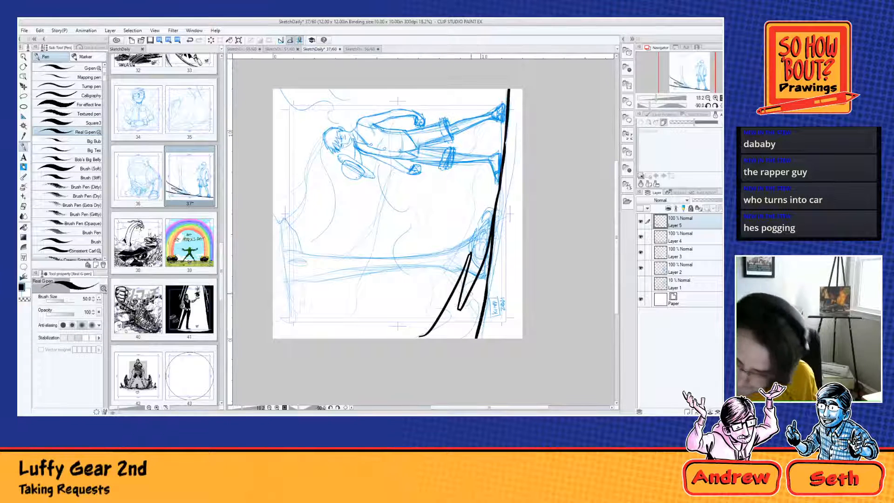
{"action": "key", "text": "ctrl+z"}
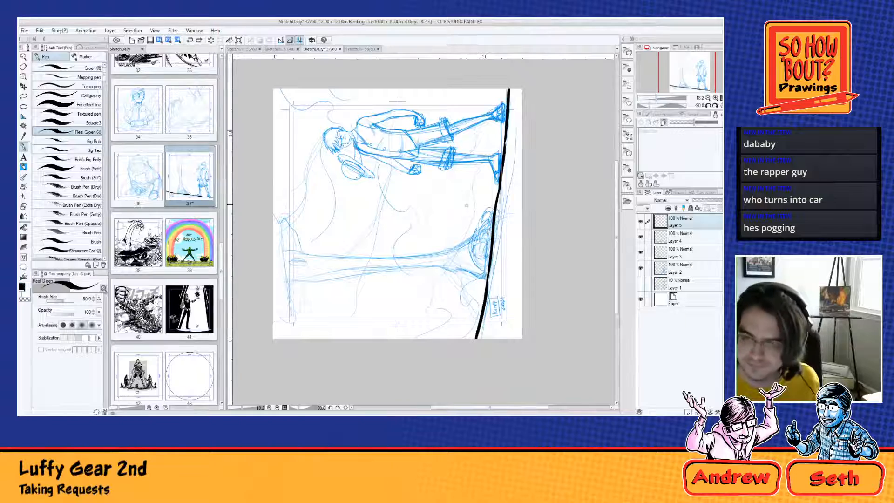
Step: Return the page to upright and ink the far side of the face from hairline to chin with the Real G-pen at brush size 30
{"action": "key", "text": "shift+space"}
{"action": "left_click_drag", "start_coordinate": [461, 158], "coordinate": [550, 249]}
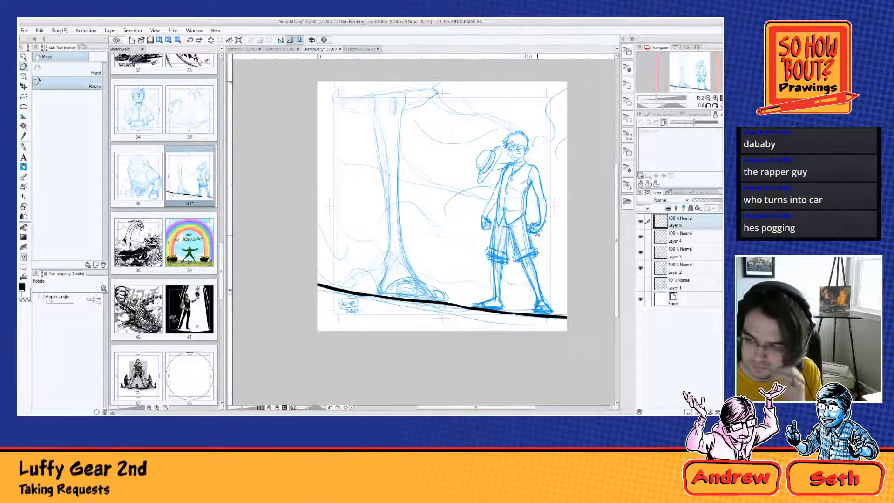
{"action": "scroll", "coordinate": [492, 161], "scroll_direction": "up", "scroll_amount": 4}
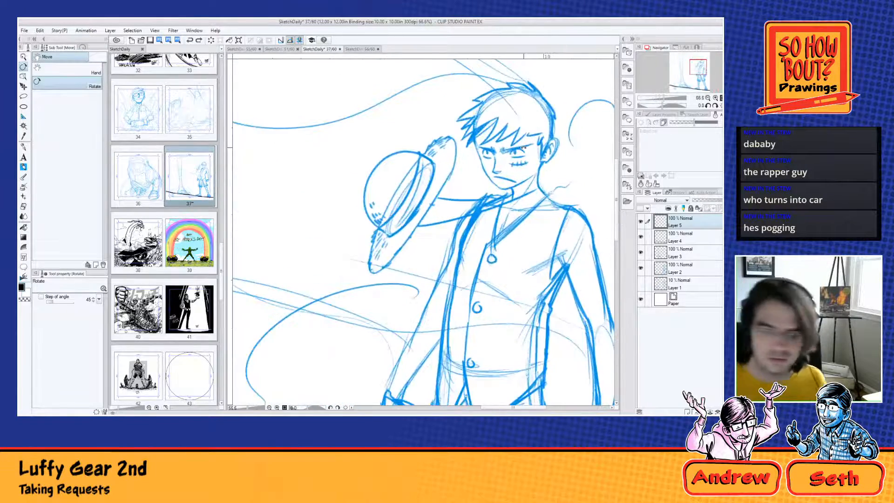
{"action": "key", "text": "p"}
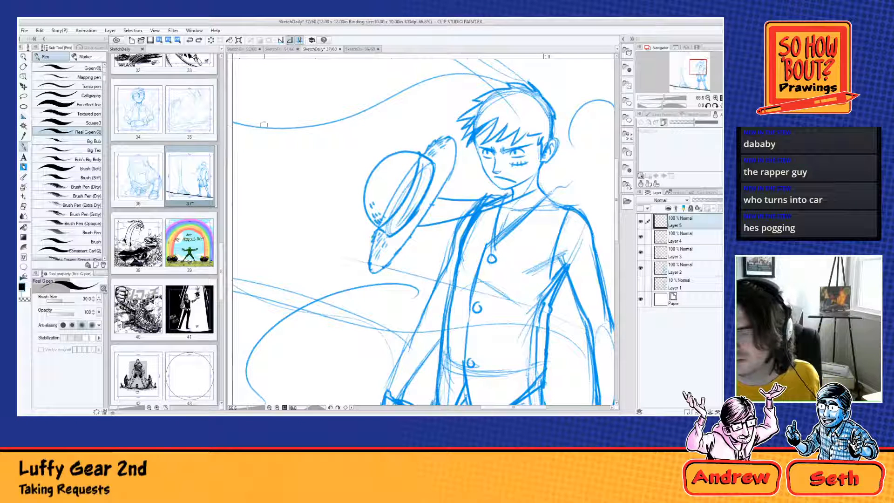
{"action": "left_click_drag", "start_coordinate": [512, 143], "coordinate": [494, 211]}
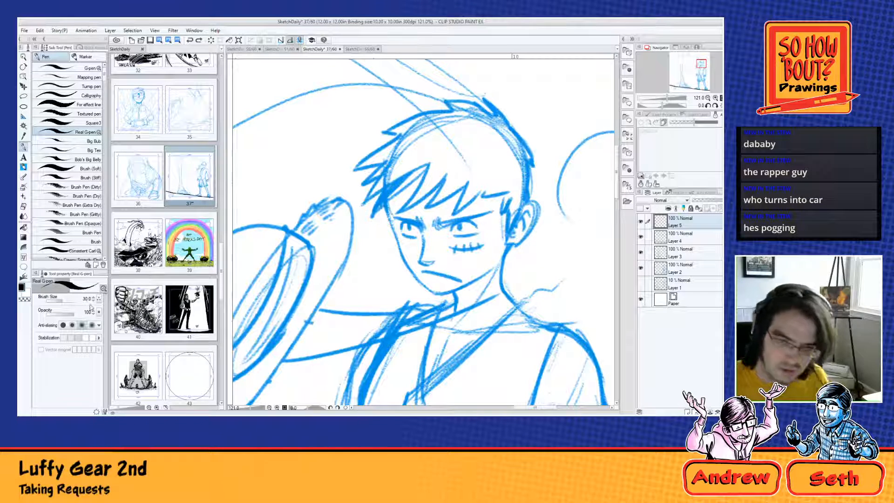
{"action": "left_click_drag", "start_coordinate": [388, 162], "coordinate": [398, 251]}
{"action": "key", "text": "ctrl+z"}
{"action": "mouse_move", "coordinate": [388, 209]}
{"action": "left_mouse_down"}
{"action": "mouse_move", "coordinate": [397, 241]}
{"action": "mouse_move", "coordinate": [430, 292]}
{"action": "mouse_move", "coordinate": [471, 283]}
{"action": "mouse_move", "coordinate": [441, 290]}
{"action": "mouse_move", "coordinate": [487, 268]}
{"action": "left_mouse_up"}
{"action": "key", "text": "ctrl+z"}
Step: Ink the jawline from the chin up toward the ear, redoing the stroke until it follows the sketch
{"action": "key", "text": "ctrl+z"}
{"action": "left_click_drag", "start_coordinate": [429, 292], "coordinate": [487, 265]}
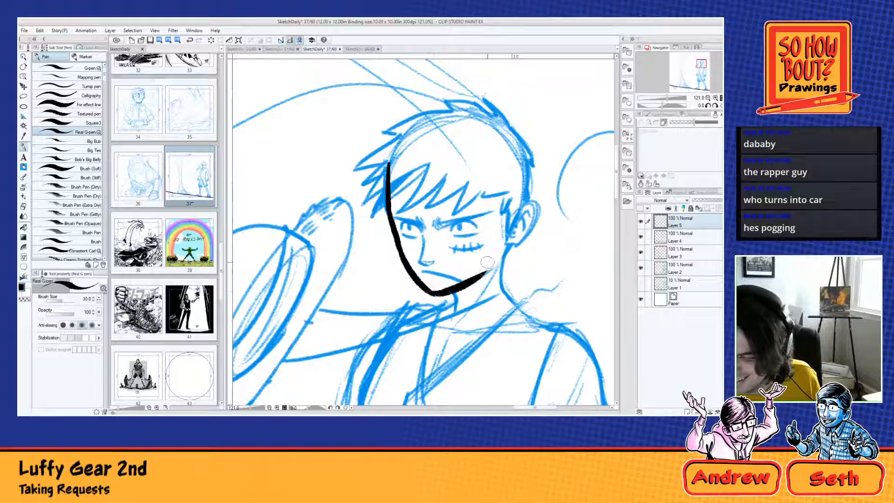
{"action": "key", "text": "ctrl+z"}
{"action": "left_click_drag", "start_coordinate": [430, 292], "coordinate": [490, 277]}
{"action": "key", "text": "ctrl+z"}
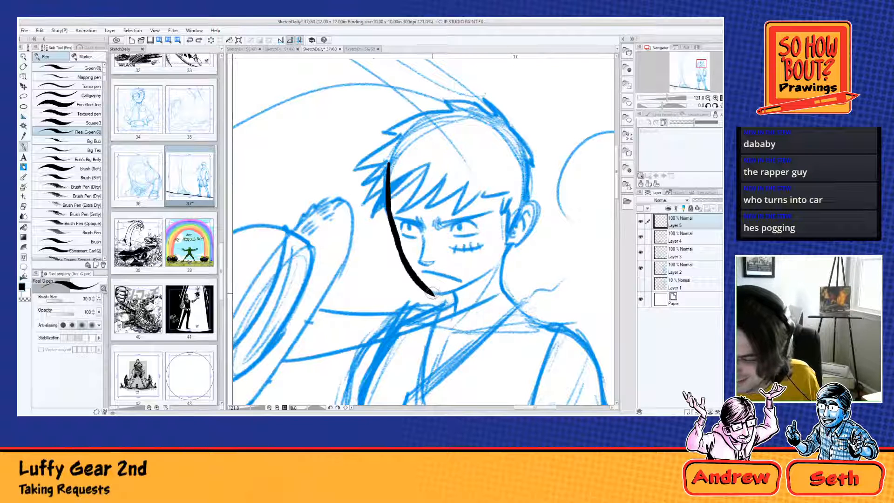
{"action": "left_click_drag", "start_coordinate": [432, 293], "coordinate": [493, 267]}
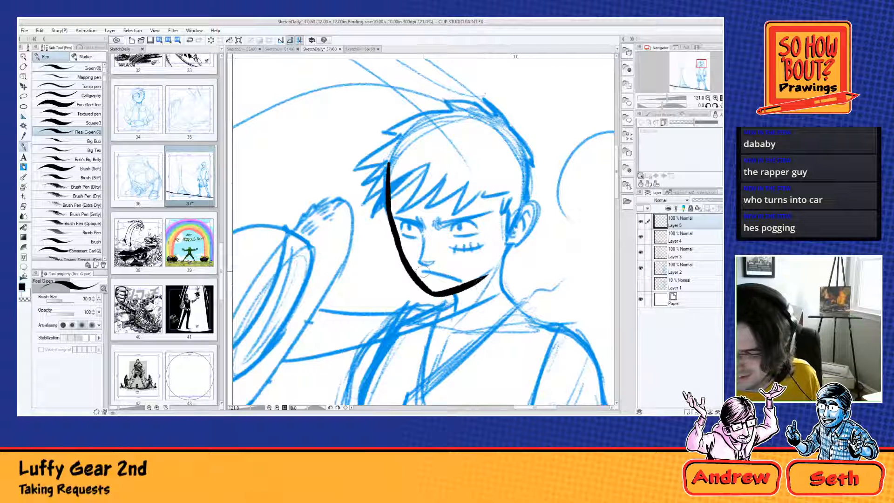
Step: Ink the frowning mouth and the nose, including its bridge running up to the brow
{"action": "left_click_drag", "start_coordinate": [424, 271], "coordinate": [468, 284]}
{"action": "key", "text": "ctrl+z"}
{"action": "key", "text": "ctrl+z"}
{"action": "key", "text": "ctrl+z"}
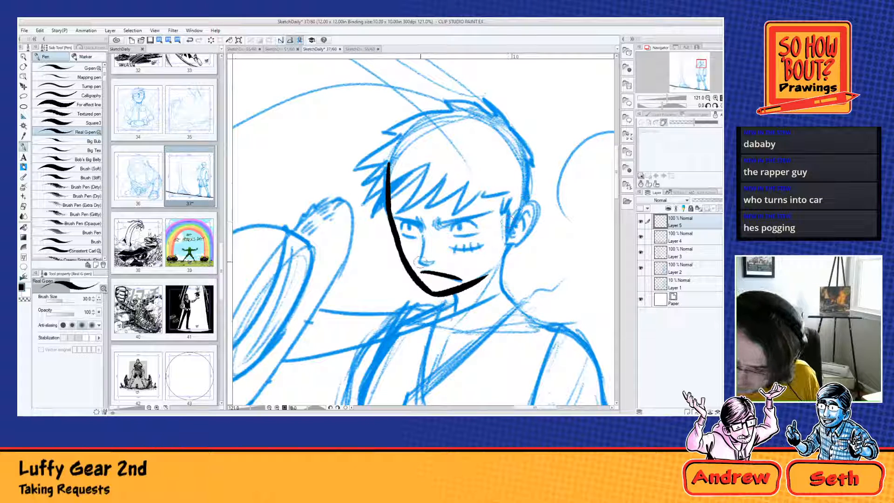
{"action": "left_click_drag", "start_coordinate": [421, 263], "coordinate": [429, 265]}
{"action": "mouse_move", "coordinate": [416, 215]}
{"action": "left_mouse_down"}
{"action": "mouse_move", "coordinate": [418, 259]}
{"action": "mouse_move", "coordinate": [420, 225]}
{"action": "mouse_move", "coordinate": [422, 264]}
{"action": "mouse_move", "coordinate": [432, 263]}
{"action": "left_mouse_up"}
{"action": "key", "text": "ctrl+z"}
{"action": "key", "text": "ctrl+z"}
{"action": "key", "text": "ctrl+z"}
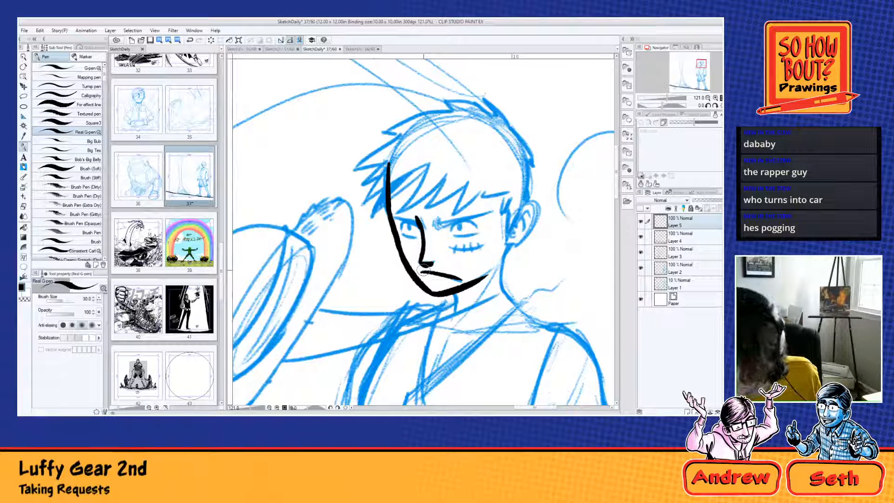
Step: Ink the eye nearer the ear with its heavy brow, and the stitched scar beneath it
{"action": "left_click_drag", "start_coordinate": [433, 225], "coordinate": [501, 209]}
{"action": "key", "text": "ctrl+z"}
{"action": "key", "text": "ctrl+z"}
{"action": "mouse_move", "coordinate": [441, 225]}
{"action": "left_mouse_down"}
{"action": "mouse_move", "coordinate": [484, 213]}
{"action": "mouse_move", "coordinate": [471, 235]}
{"action": "mouse_move", "coordinate": [461, 227]}
{"action": "mouse_move", "coordinate": [484, 240]}
{"action": "mouse_move", "coordinate": [463, 247]}
{"action": "mouse_move", "coordinate": [484, 241]}
{"action": "left_mouse_up"}
{"action": "key", "text": "ctrl+z"}
{"action": "key", "text": "ctrl+z"}
{"action": "key", "text": "ctrl+z"}
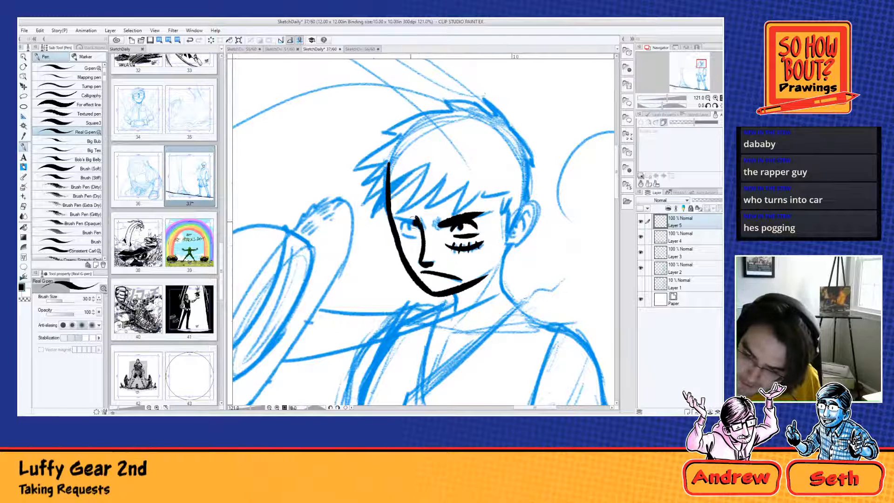
Step: Ink the eye on the far side of the face with its lowered brow and lower lid
{"action": "mouse_move", "coordinate": [414, 221]}
{"action": "left_mouse_down"}
{"action": "mouse_move", "coordinate": [393, 215]}
{"action": "mouse_move", "coordinate": [405, 231]}
{"action": "mouse_move", "coordinate": [413, 228]}
{"action": "left_mouse_up"}
{"action": "key", "text": "ctrl+z"}
{"action": "key", "text": "ctrl+z"}
{"action": "key", "text": "ctrl+z"}
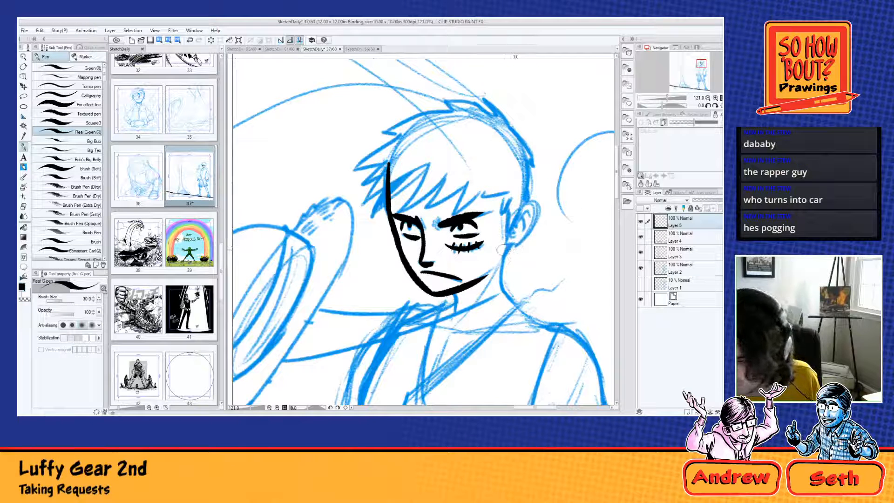
Step: Ink both neck lines below the jaw and fill the shadow under the chin with solid black
{"action": "left_click_drag", "start_coordinate": [507, 245], "coordinate": [502, 290]}
{"action": "key", "text": "ctrl+z"}
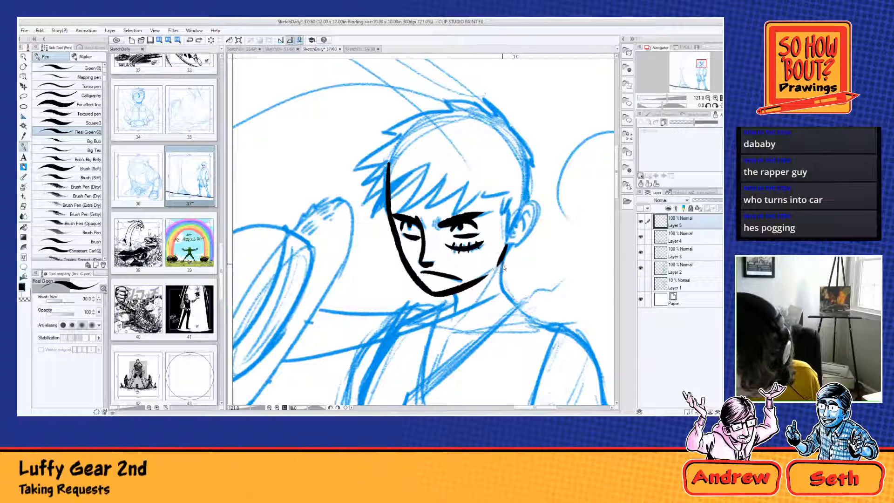
{"action": "key", "text": "ctrl+z"}
{"action": "left_click_drag", "start_coordinate": [505, 247], "coordinate": [503, 289]}
{"action": "key", "text": "ctrl+z"}
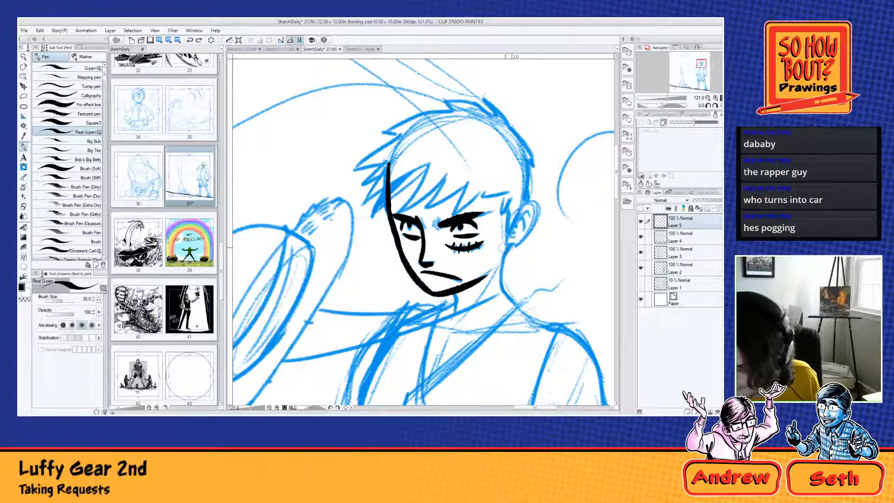
{"action": "mouse_move", "coordinate": [506, 247]}
{"action": "left_mouse_down"}
{"action": "mouse_move", "coordinate": [504, 299]}
{"action": "mouse_move", "coordinate": [456, 310]}
{"action": "left_mouse_up"}
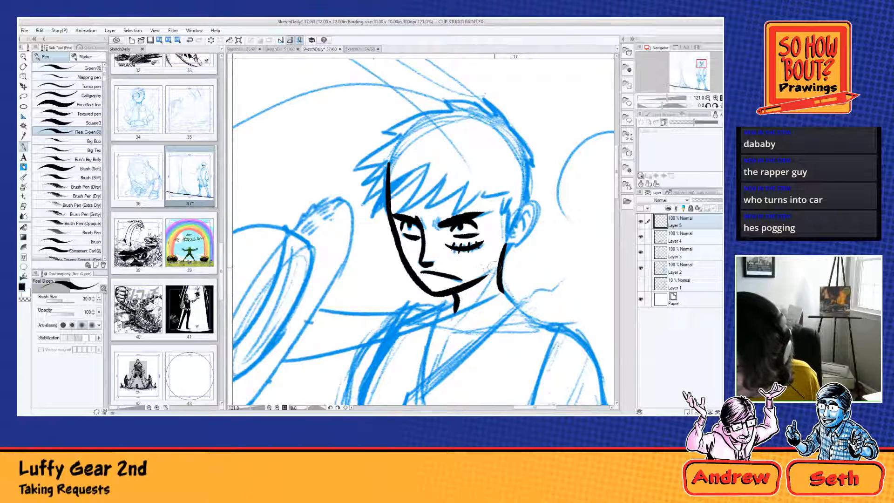
{"action": "mouse_move", "coordinate": [505, 256]}
{"action": "left_mouse_down"}
{"action": "mouse_move", "coordinate": [456, 307]}
{"action": "mouse_move", "coordinate": [500, 259]}
{"action": "mouse_move", "coordinate": [451, 213]}
{"action": "left_mouse_up"}
{"action": "key", "text": "ctrl+z"}
{"action": "key", "text": "ctrl+z"}
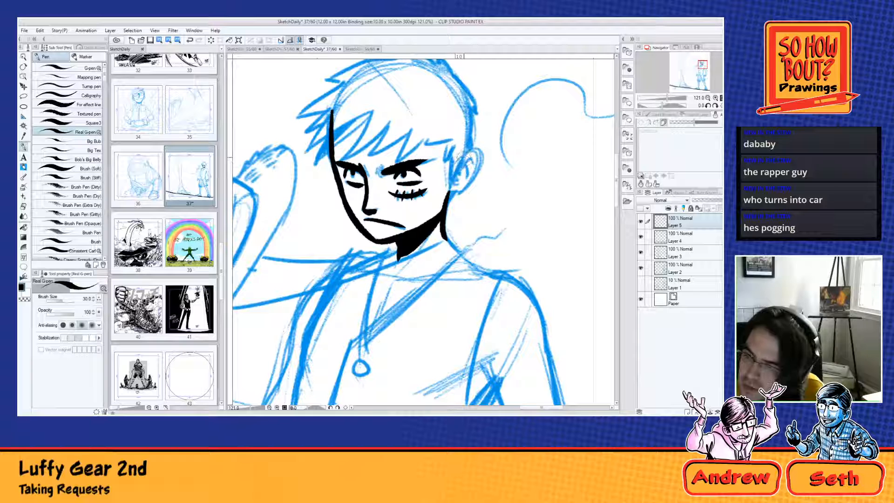
Step: Try to ink the ear's outline and inner folds over the sketch
{"action": "left_click_drag", "start_coordinate": [459, 160], "coordinate": [457, 190]}
{"action": "key", "text": "ctrl+z"}
{"action": "mouse_move", "coordinate": [459, 159]}
{"action": "left_mouse_down"}
{"action": "mouse_move", "coordinate": [464, 192]}
{"action": "mouse_move", "coordinate": [454, 193]}
{"action": "mouse_move", "coordinate": [457, 156]}
{"action": "mouse_move", "coordinate": [461, 181]}
{"action": "mouse_move", "coordinate": [471, 157]}
{"action": "mouse_move", "coordinate": [477, 162]}
{"action": "mouse_move", "coordinate": [462, 178]}
{"action": "mouse_move", "coordinate": [491, 302]}
{"action": "left_mouse_up"}
{"action": "key", "text": "ctrl+z"}
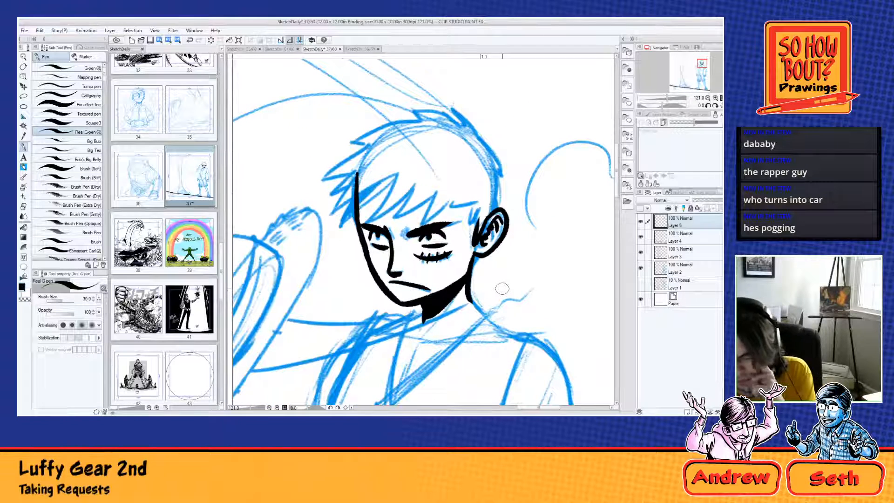
{"action": "key", "text": "ctrl+z"}
{"action": "key", "text": "ctrl+z"}
{"action": "key", "text": "ctrl+z"}
{"action": "key", "text": "ctrl+z"}
{"action": "key", "text": "ctrl+z"}
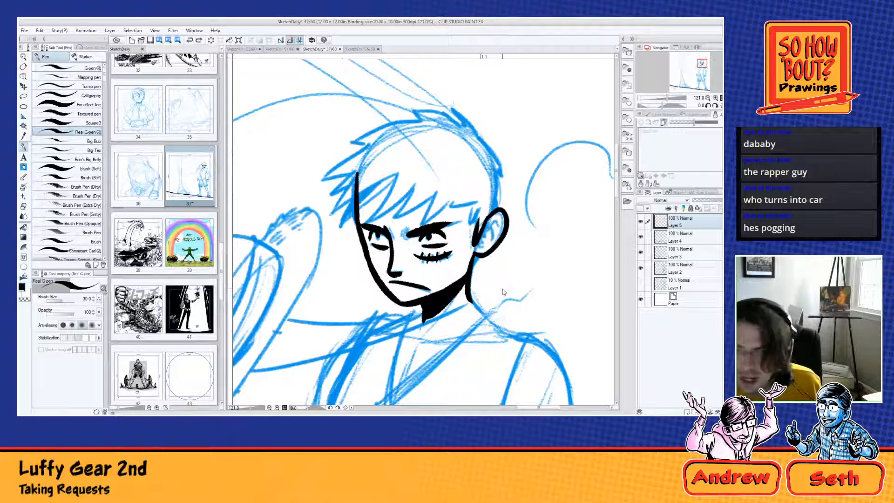
{"action": "key", "text": "ctrl+z"}
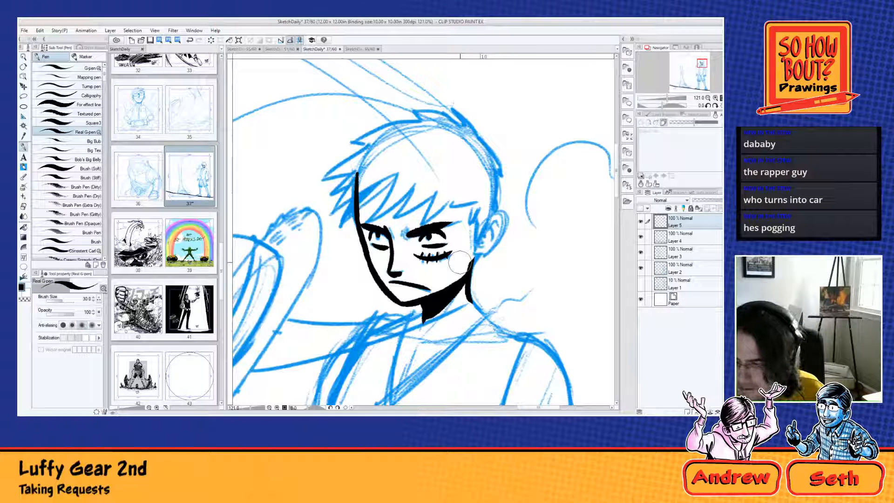
Step: Ink the ear with a slimmer outline, a dark front edge and inner fold details
{"action": "mouse_move", "coordinate": [483, 225]}
{"action": "left_mouse_down"}
{"action": "mouse_move", "coordinate": [495, 245]}
{"action": "mouse_move", "coordinate": [481, 246]}
{"action": "mouse_move", "coordinate": [496, 226]}
{"action": "mouse_move", "coordinate": [476, 263]}
{"action": "left_mouse_up"}
{"action": "key", "text": "ctrl+z"}
{"action": "key", "text": "ctrl+z"}
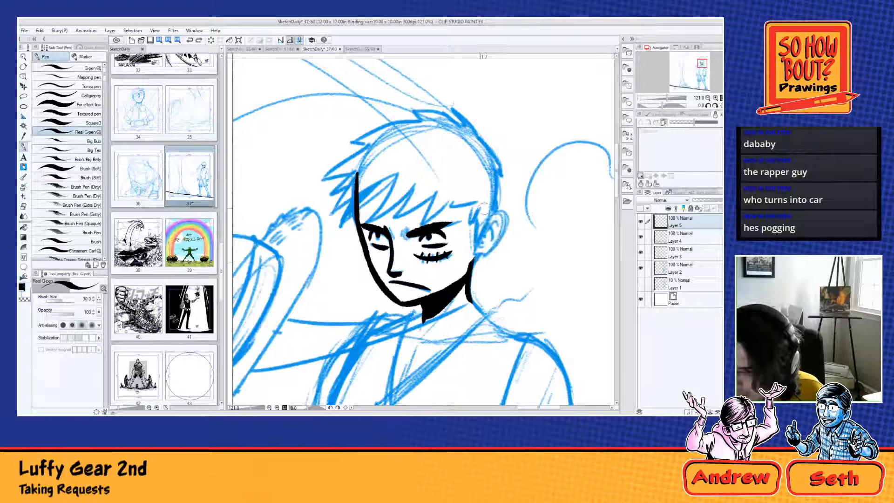
{"action": "left_click_drag", "start_coordinate": [482, 223], "coordinate": [474, 262]}
{"action": "key", "text": "ctrl+z"}
{"action": "mouse_move", "coordinate": [482, 224]}
{"action": "left_mouse_down"}
{"action": "mouse_move", "coordinate": [496, 256]}
{"action": "mouse_move", "coordinate": [468, 262]}
{"action": "left_mouse_up"}
{"action": "key", "text": "ctrl+z"}
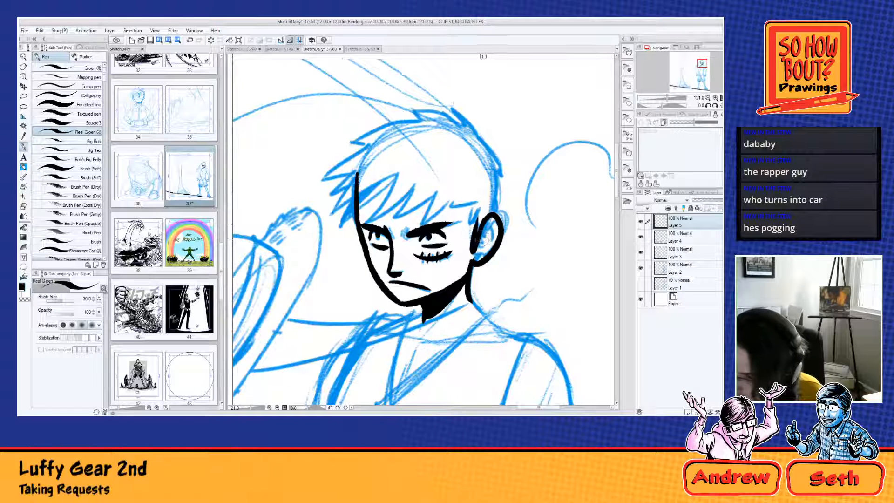
{"action": "key", "text": "ctrl+z"}
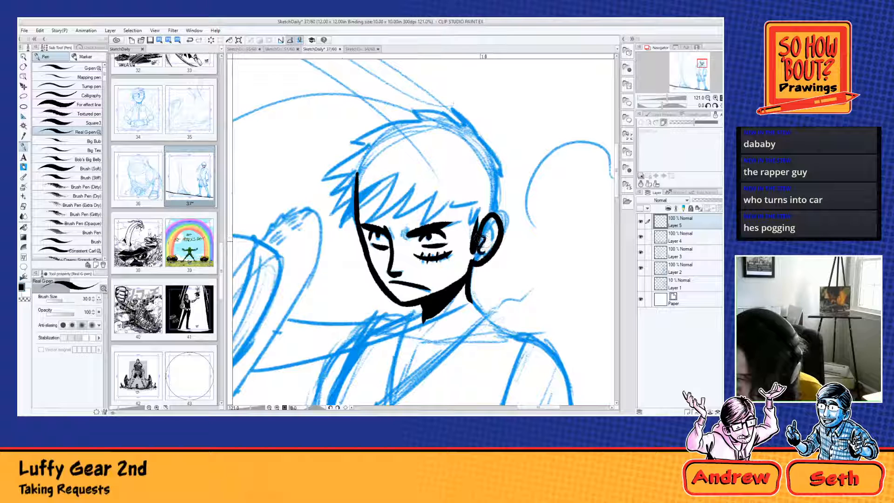
{"action": "left_click_drag", "start_coordinate": [496, 223], "coordinate": [481, 252]}
Step: Ink the hair's outer outline from behind the ear over the crown to the jagged spikes beside the forehead
{"action": "mouse_move", "coordinate": [497, 176]}
{"action": "left_mouse_down"}
{"action": "mouse_move", "coordinate": [475, 268]}
{"action": "mouse_move", "coordinate": [506, 217]}
{"action": "mouse_move", "coordinate": [479, 266]}
{"action": "left_mouse_up"}
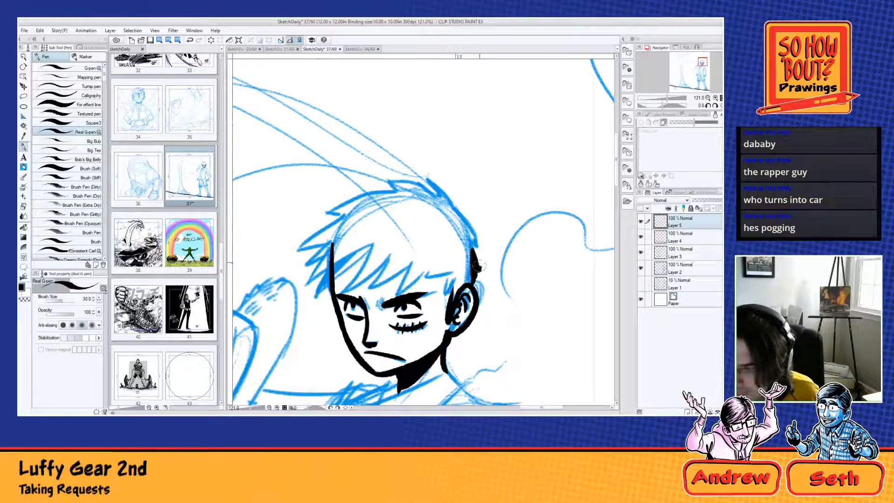
{"action": "left_click_drag", "start_coordinate": [473, 235], "coordinate": [478, 267]}
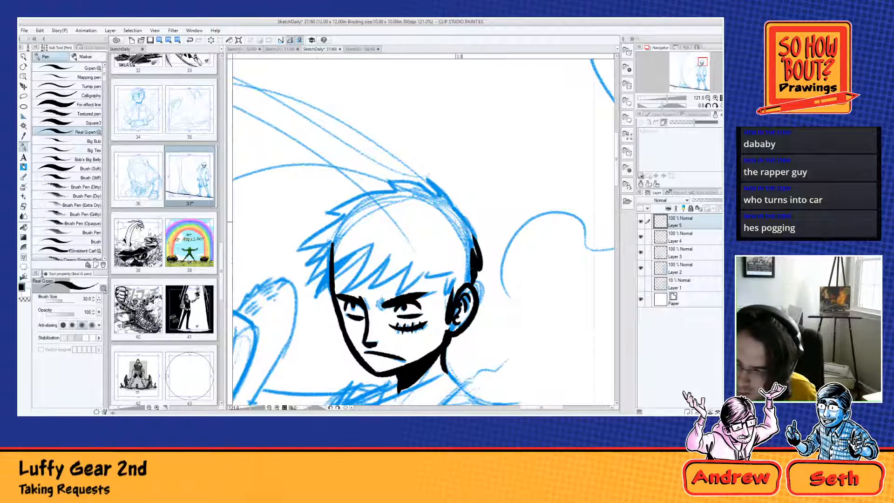
{"action": "left_click_drag", "start_coordinate": [459, 219], "coordinate": [477, 252]}
{"action": "key", "text": "ctrl+z"}
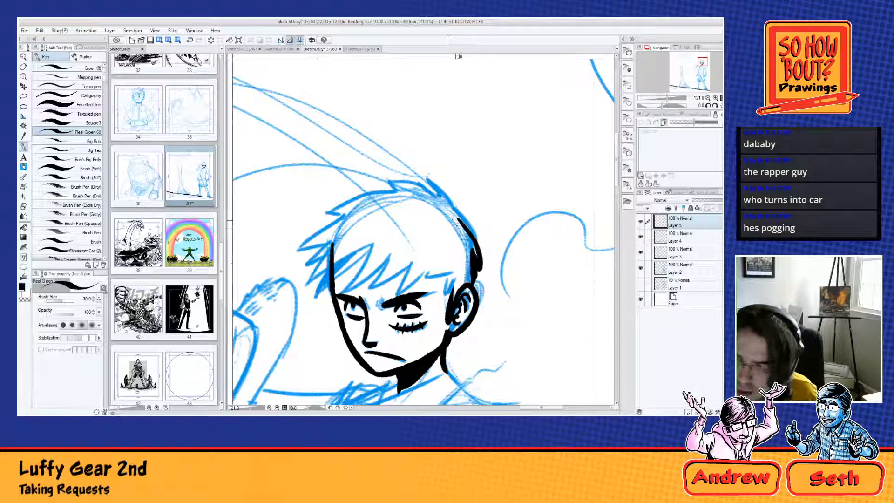
{"action": "left_click_drag", "start_coordinate": [458, 221], "coordinate": [433, 188]}
{"action": "mouse_move", "coordinate": [463, 225]}
{"action": "left_mouse_down"}
{"action": "mouse_move", "coordinate": [446, 181]}
{"action": "mouse_move", "coordinate": [388, 184]}
{"action": "mouse_move", "coordinate": [328, 213]}
{"action": "mouse_move", "coordinate": [343, 217]}
{"action": "mouse_move", "coordinate": [298, 249]}
{"action": "mouse_move", "coordinate": [330, 243]}
{"action": "mouse_move", "coordinate": [313, 288]}
{"action": "mouse_move", "coordinate": [371, 246]}
{"action": "left_mouse_up"}
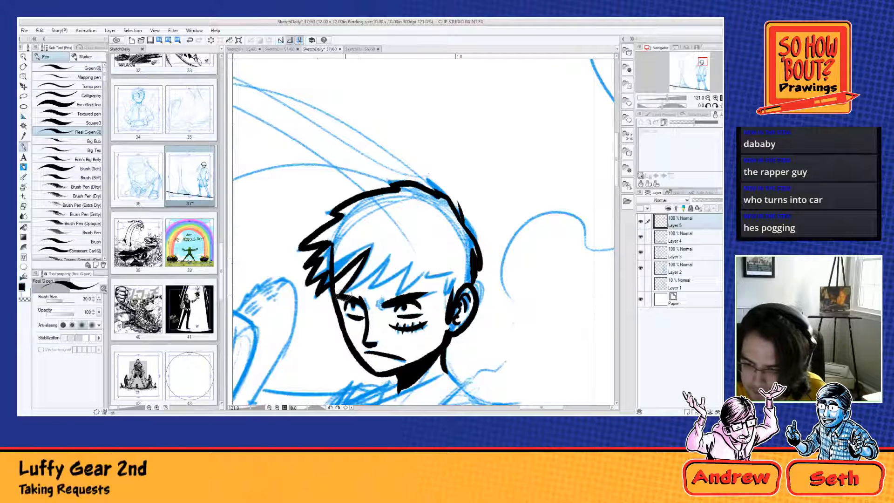
Step: Ink the jagged fringe across the forehead from the front spikes to the ear
{"action": "mouse_move", "coordinate": [333, 298]}
{"action": "left_mouse_down"}
{"action": "mouse_move", "coordinate": [395, 258]}
{"action": "mouse_move", "coordinate": [358, 293]}
{"action": "mouse_move", "coordinate": [414, 263]}
{"action": "mouse_move", "coordinate": [395, 296]}
{"action": "mouse_move", "coordinate": [451, 272]}
{"action": "mouse_move", "coordinate": [443, 292]}
{"action": "left_mouse_up"}
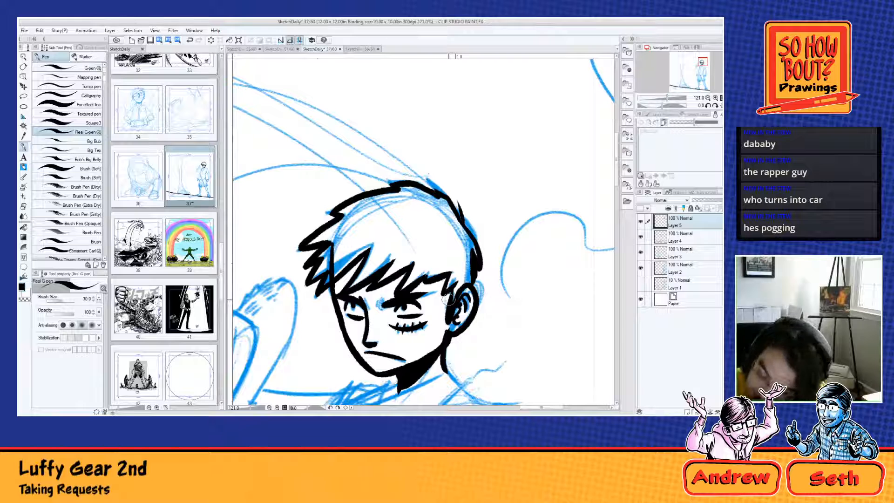
{"action": "mouse_move", "coordinate": [335, 282]}
{"action": "left_mouse_down"}
{"action": "mouse_move", "coordinate": [322, 311]}
{"action": "mouse_move", "coordinate": [335, 294]}
{"action": "left_mouse_up"}
{"action": "key", "text": "ctrl+z"}
{"action": "key", "text": "ctrl+z"}
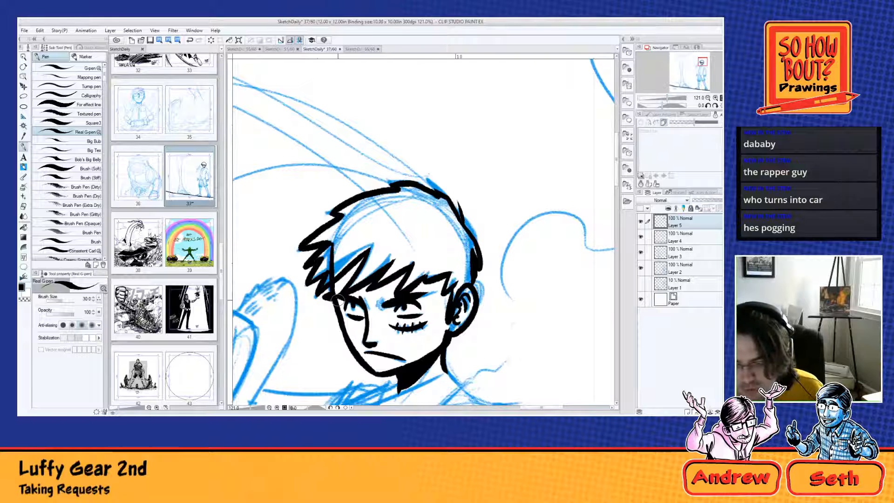
Step: Fill the hair with solid black and add small pointed tufts along its front and crown
{"action": "mouse_move", "coordinate": [411, 280]}
{"action": "left_mouse_down"}
{"action": "mouse_move", "coordinate": [420, 261]}
{"action": "mouse_move", "coordinate": [403, 286]}
{"action": "mouse_move", "coordinate": [456, 265]}
{"action": "mouse_move", "coordinate": [454, 293]}
{"action": "mouse_move", "coordinate": [471, 269]}
{"action": "mouse_move", "coordinate": [459, 248]}
{"action": "mouse_move", "coordinate": [446, 247]}
{"action": "mouse_move", "coordinate": [377, 282]}
{"action": "mouse_move", "coordinate": [397, 264]}
{"action": "mouse_move", "coordinate": [383, 252]}
{"action": "mouse_move", "coordinate": [357, 278]}
{"action": "mouse_move", "coordinate": [380, 235]}
{"action": "mouse_move", "coordinate": [328, 279]}
{"action": "mouse_move", "coordinate": [342, 258]}
{"action": "mouse_move", "coordinate": [313, 278]}
{"action": "mouse_move", "coordinate": [342, 237]}
{"action": "mouse_move", "coordinate": [324, 236]}
{"action": "mouse_move", "coordinate": [356, 212]}
{"action": "mouse_move", "coordinate": [345, 207]}
{"action": "mouse_move", "coordinate": [403, 191]}
{"action": "mouse_move", "coordinate": [440, 202]}
{"action": "mouse_move", "coordinate": [472, 257]}
{"action": "mouse_move", "coordinate": [431, 230]}
{"action": "mouse_move", "coordinate": [407, 232]}
{"action": "mouse_move", "coordinate": [425, 239]}
{"action": "mouse_move", "coordinate": [409, 214]}
{"action": "mouse_move", "coordinate": [424, 212]}
{"action": "mouse_move", "coordinate": [386, 214]}
{"action": "mouse_move", "coordinate": [363, 228]}
{"action": "mouse_move", "coordinate": [354, 219]}
{"action": "mouse_move", "coordinate": [348, 239]}
{"action": "left_mouse_up"}
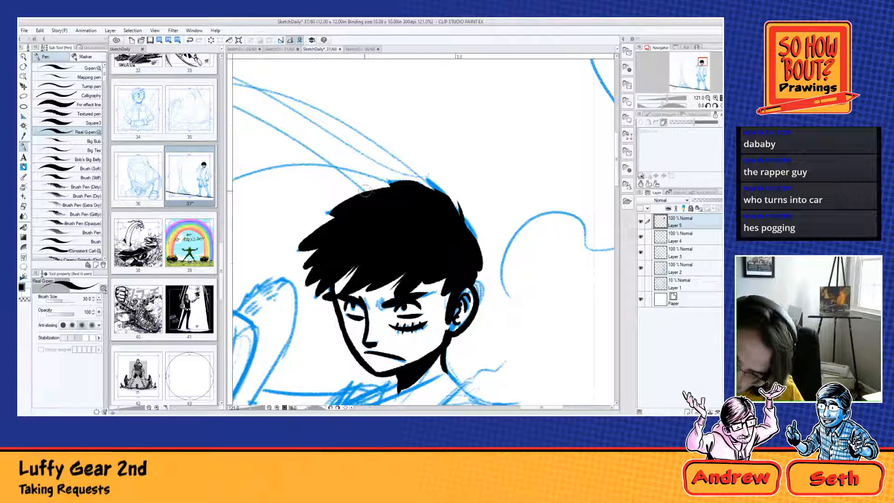
{"action": "left_click_drag", "start_coordinate": [349, 187], "coordinate": [402, 176]}
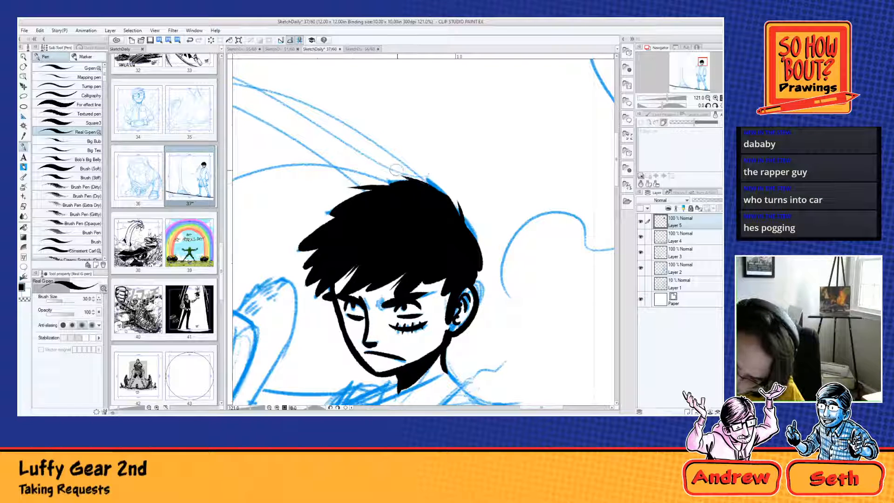
{"action": "key", "text": "ctrl+z"}
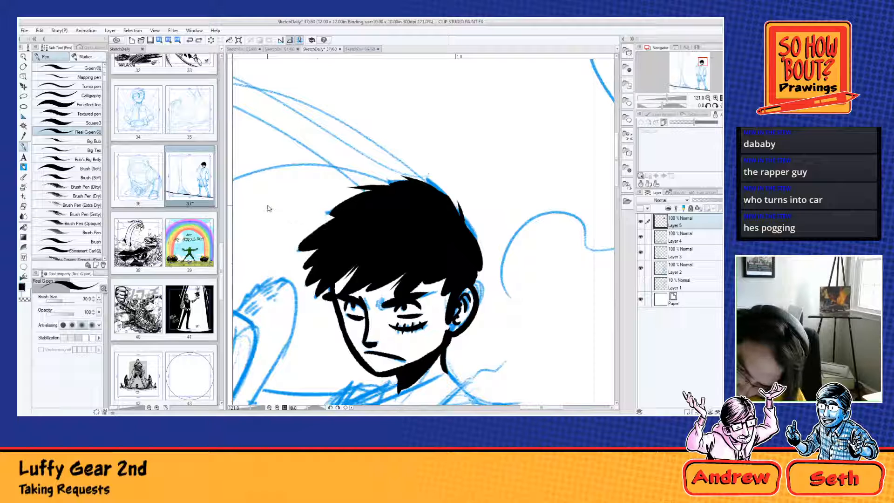
{"action": "left_click_drag", "start_coordinate": [335, 221], "coordinate": [305, 225]}
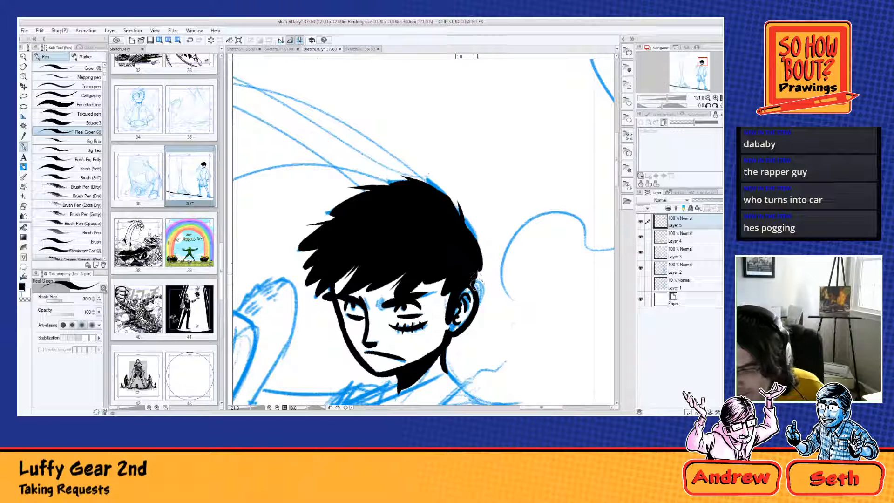
Step: Ink both edges of the vest's V-shaped neckline, with the throat mark and thin chest line inside it
{"action": "left_click_drag", "start_coordinate": [459, 327], "coordinate": [540, 219]}
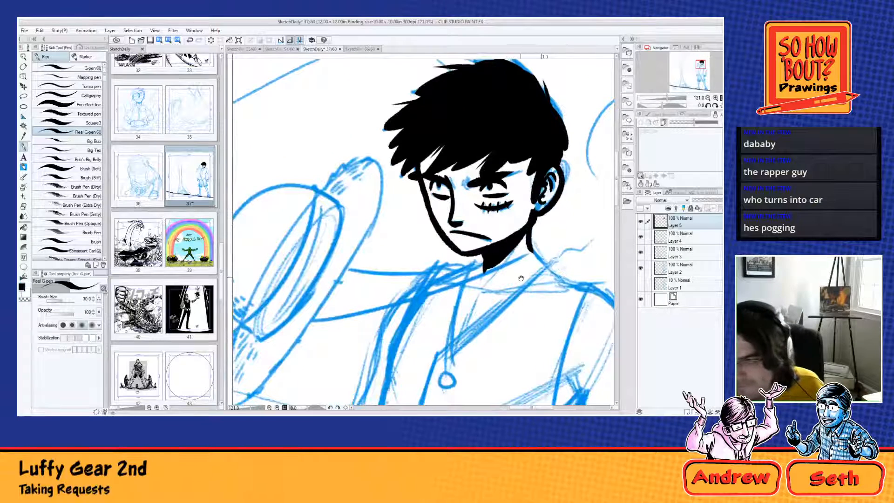
{"action": "left_click_drag", "start_coordinate": [504, 308], "coordinate": [482, 266]}
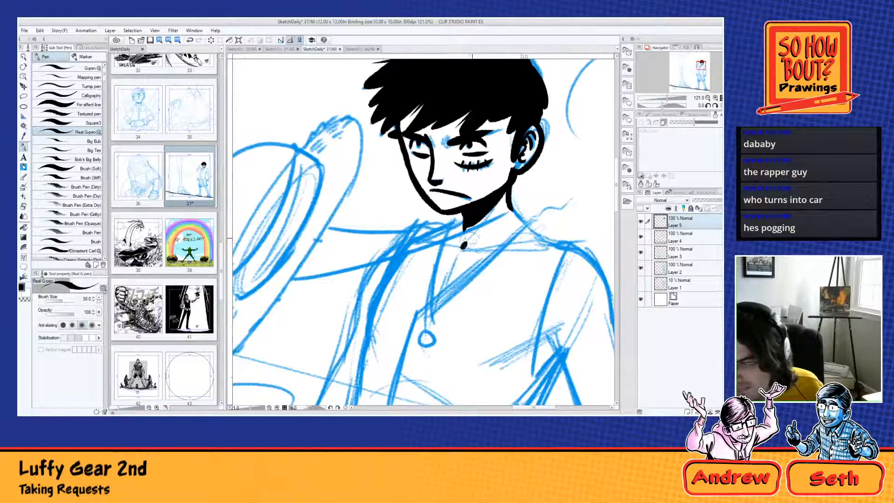
{"action": "left_click", "coordinate": [462, 247]}
{"action": "left_click_drag", "start_coordinate": [512, 205], "coordinate": [524, 224]}
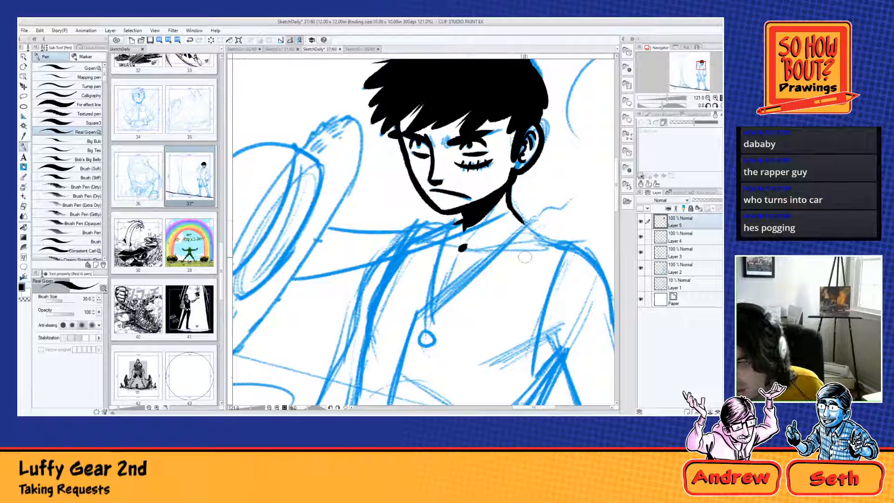
{"action": "left_click_drag", "start_coordinate": [454, 259], "coordinate": [435, 303]}
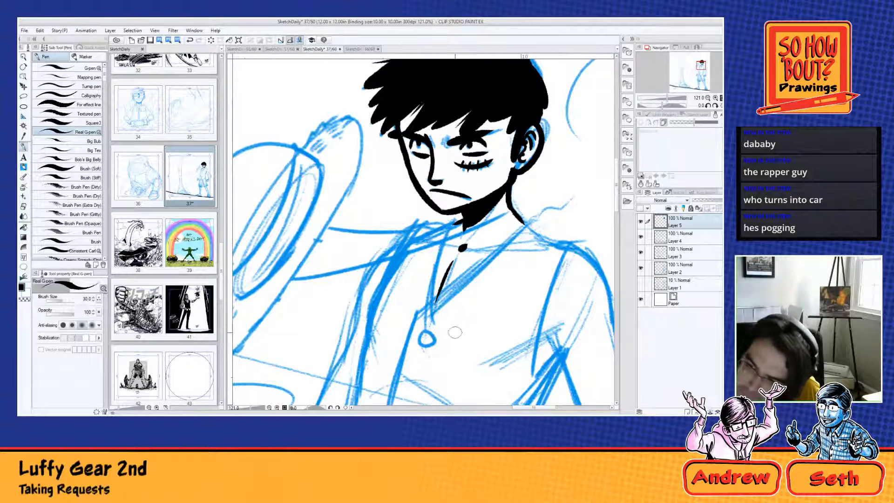
{"action": "left_click_drag", "start_coordinate": [527, 222], "coordinate": [417, 326]}
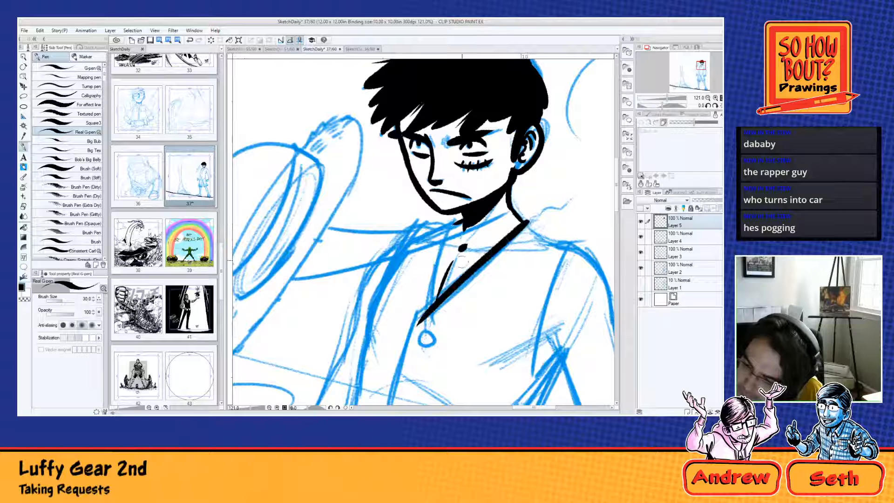
{"action": "left_click_drag", "start_coordinate": [452, 220], "coordinate": [429, 311]}
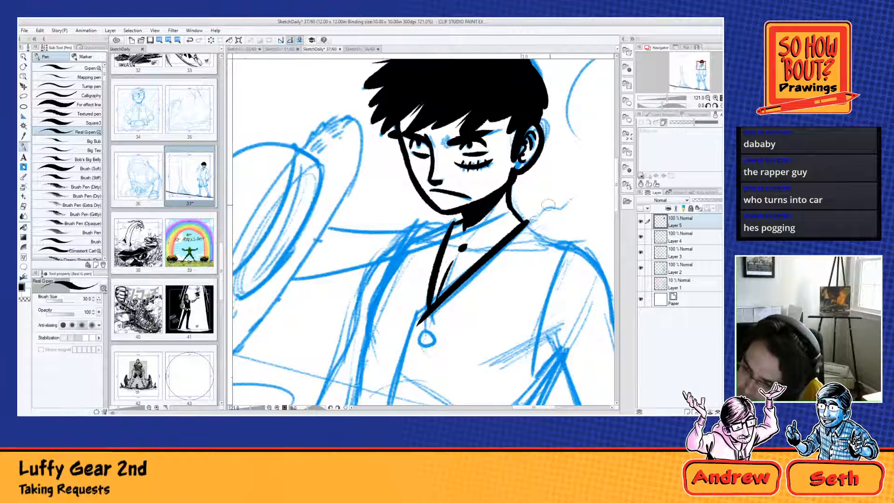
Step: Ink the vest's curved armhole edge from a small tip on the shoulder down to a hook at the armpit
{"action": "left_click_drag", "start_coordinate": [449, 341], "coordinate": [455, 255]}
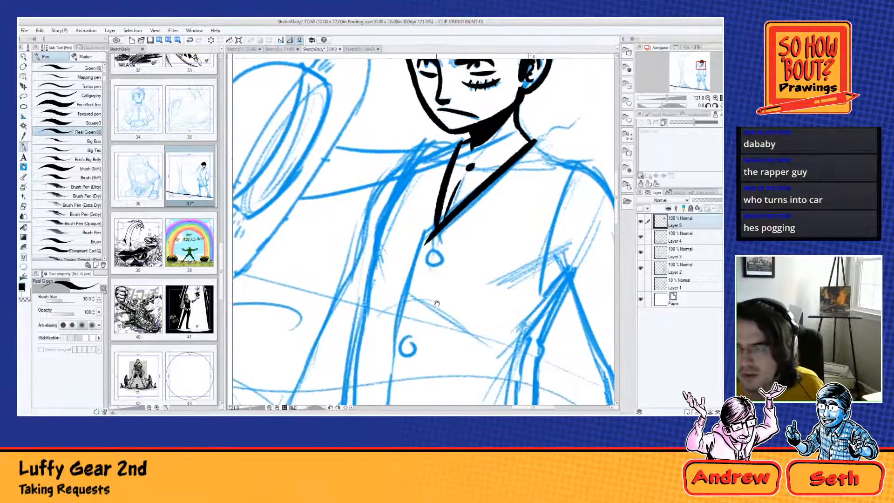
{"action": "scroll", "coordinate": [348, 220], "scroll_direction": "down", "scroll_amount": 4}
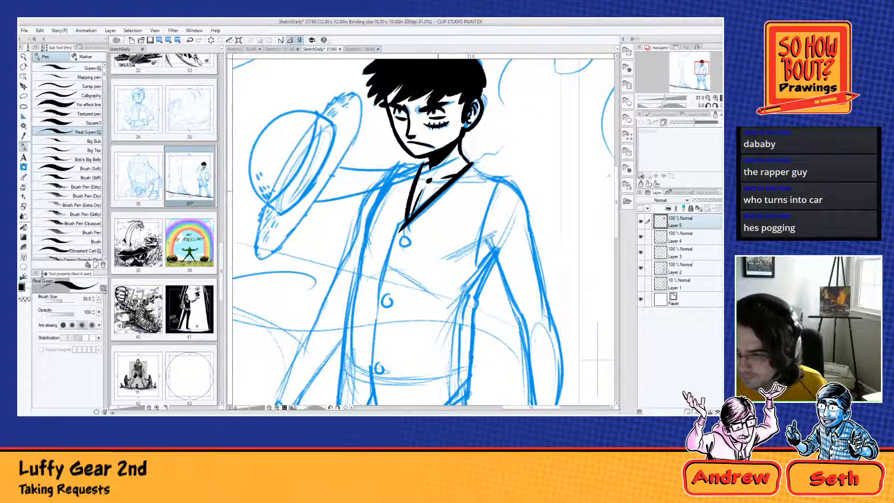
{"action": "key", "text": "ctrl+z"}
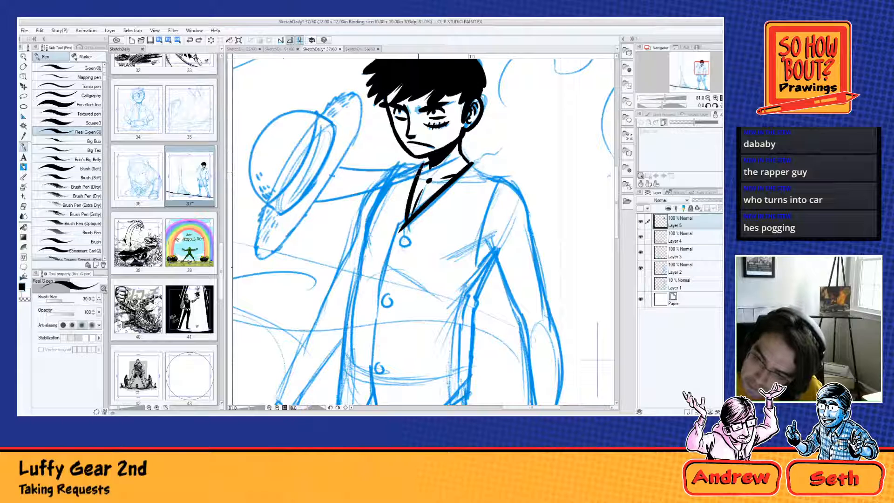
{"action": "left_click_drag", "start_coordinate": [418, 173], "coordinate": [427, 169]}
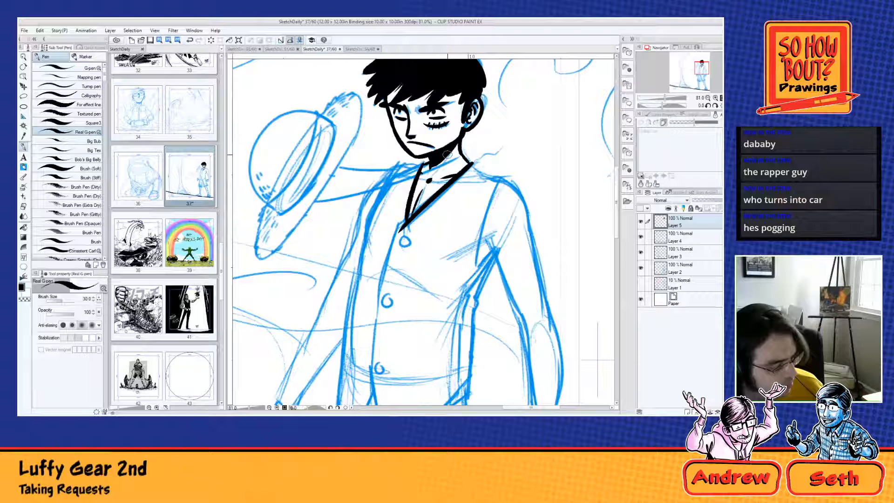
{"action": "left_click_drag", "start_coordinate": [500, 175], "coordinate": [474, 263]}
{"action": "key", "text": "ctrl+z"}
{"action": "left_click_drag", "start_coordinate": [500, 175], "coordinate": [474, 263]}
{"action": "key", "text": "ctrl+z"}
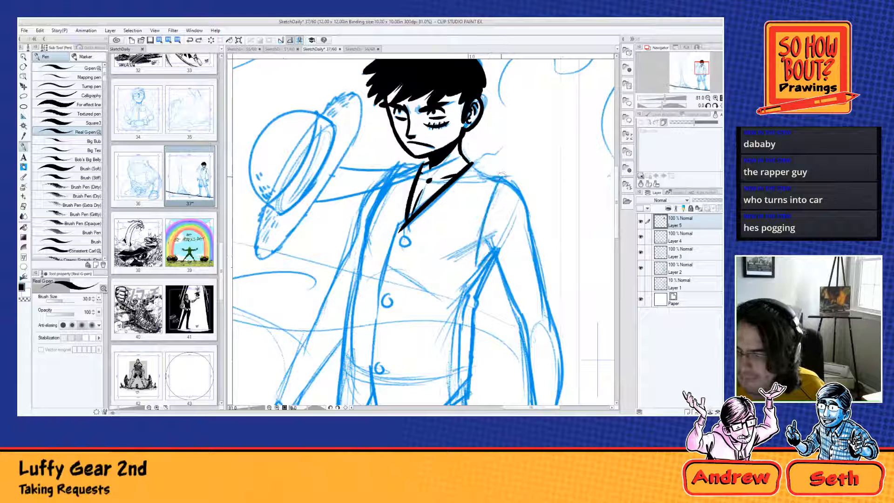
{"action": "mouse_move", "coordinate": [501, 175]}
{"action": "left_mouse_down"}
{"action": "mouse_move", "coordinate": [477, 265]}
{"action": "mouse_move", "coordinate": [490, 250]}
{"action": "left_mouse_up"}
{"action": "left_click_drag", "start_coordinate": [499, 177], "coordinate": [507, 175]}
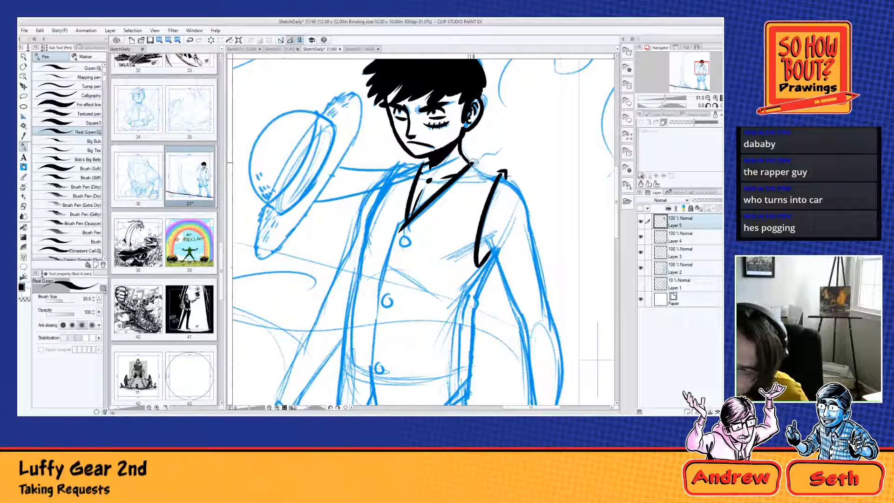
Step: Try to ink the shoulder slope beside the collar and a short crease at the armpit
{"action": "left_click_drag", "start_coordinate": [466, 159], "coordinate": [483, 171]}
{"action": "key", "text": "ctrl+z"}
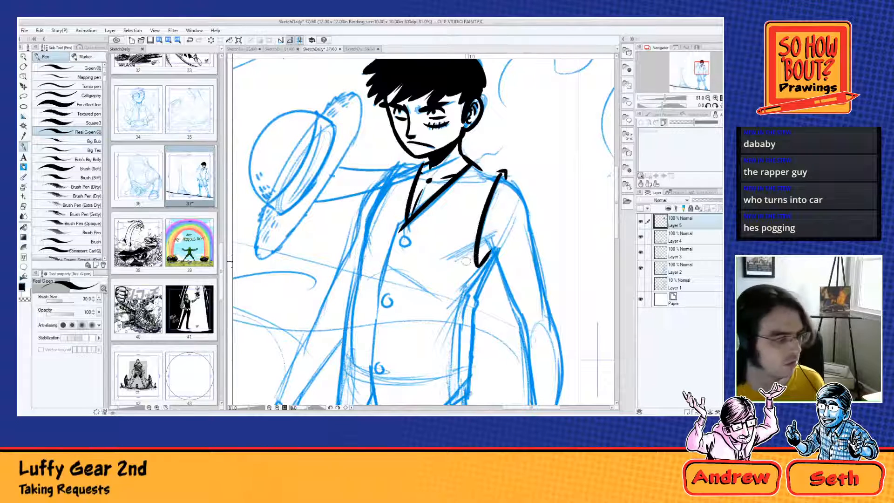
{"action": "left_click_drag", "start_coordinate": [479, 241], "coordinate": [502, 230]}
{"action": "key", "text": "ctrl+z"}
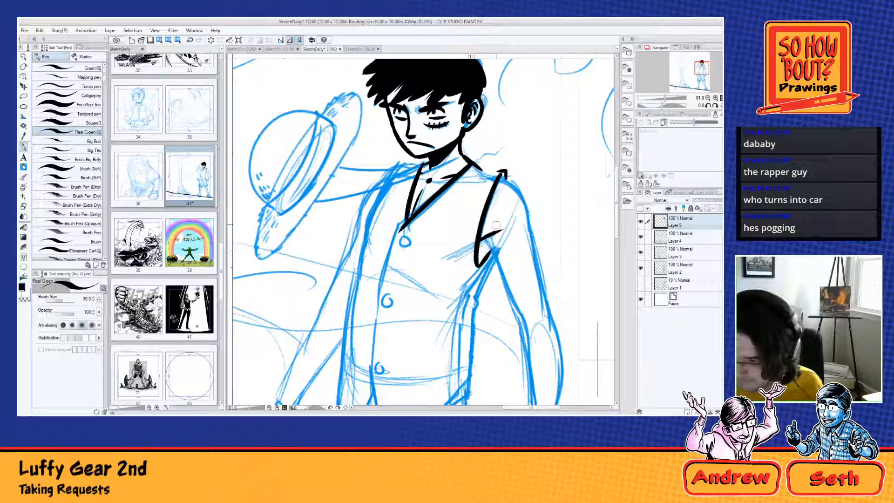
Step: Try to ink the upper arm's inner and outer contours from the shoulder and armpit down to the elbow
{"action": "left_click_drag", "start_coordinate": [488, 239], "coordinate": [528, 320]}
{"action": "key", "text": "ctrl+z"}
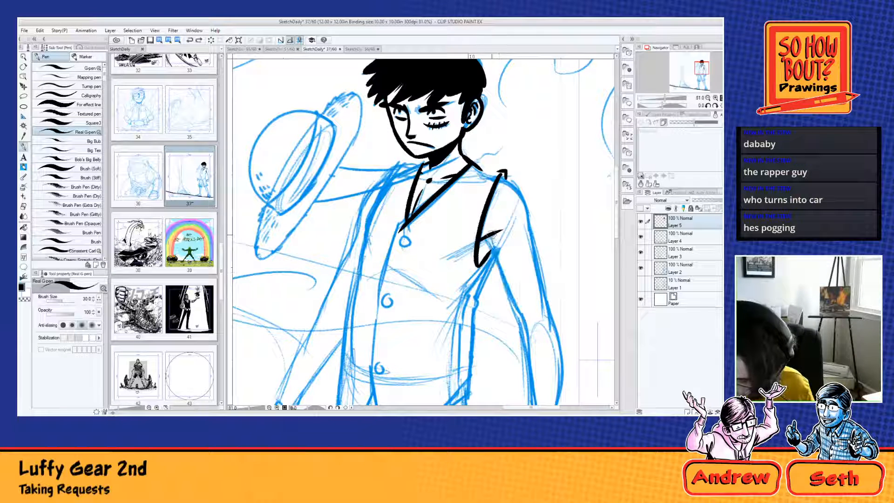
{"action": "left_click_drag", "start_coordinate": [488, 231], "coordinate": [526, 326]}
{"action": "left_click_drag", "start_coordinate": [500, 177], "coordinate": [534, 237]}
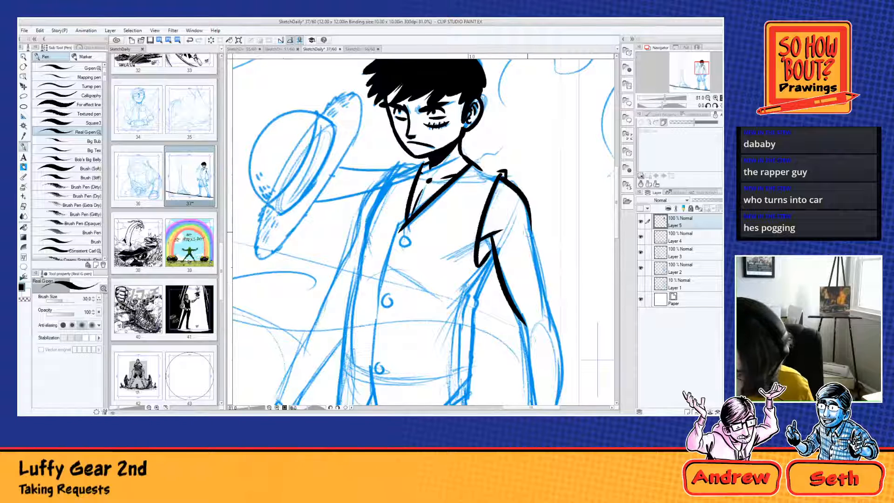
{"action": "key", "text": "ctrl+z"}
{"action": "mouse_move", "coordinate": [500, 176]}
{"action": "left_mouse_down"}
{"action": "mouse_move", "coordinate": [523, 193]}
{"action": "mouse_move", "coordinate": [531, 237]}
{"action": "left_mouse_up"}
{"action": "key", "text": "ctrl+z"}
{"action": "mouse_move", "coordinate": [501, 176]}
{"action": "left_mouse_down"}
{"action": "mouse_move", "coordinate": [538, 241]}
{"action": "mouse_move", "coordinate": [547, 298]}
{"action": "left_mouse_up"}
{"action": "key", "text": "ctrl+z"}
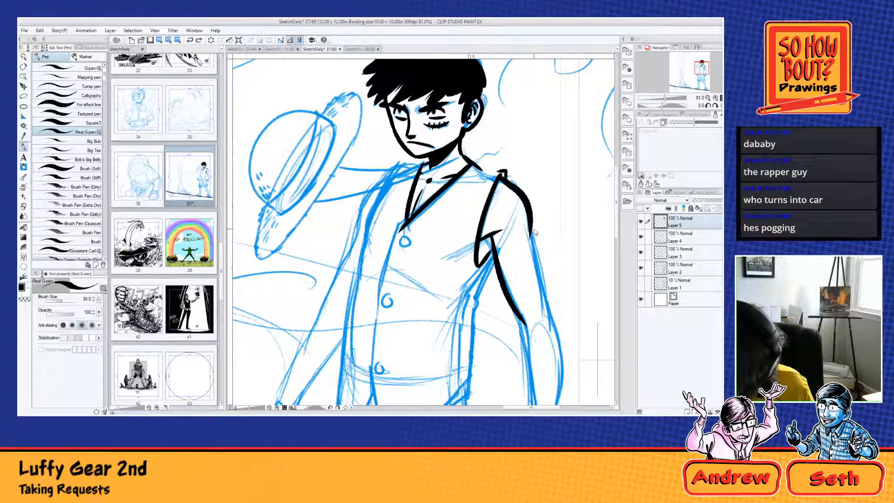
{"action": "left_click_drag", "start_coordinate": [531, 221], "coordinate": [557, 330]}
Step: Try to ink the forearm's two contours from the elbow to the wrist, with a small crease inside the elbow
{"action": "mouse_move", "coordinate": [556, 293]}
{"action": "left_mouse_down"}
{"action": "mouse_move", "coordinate": [550, 206]}
{"action": "mouse_move", "coordinate": [501, 281]}
{"action": "left_mouse_up"}
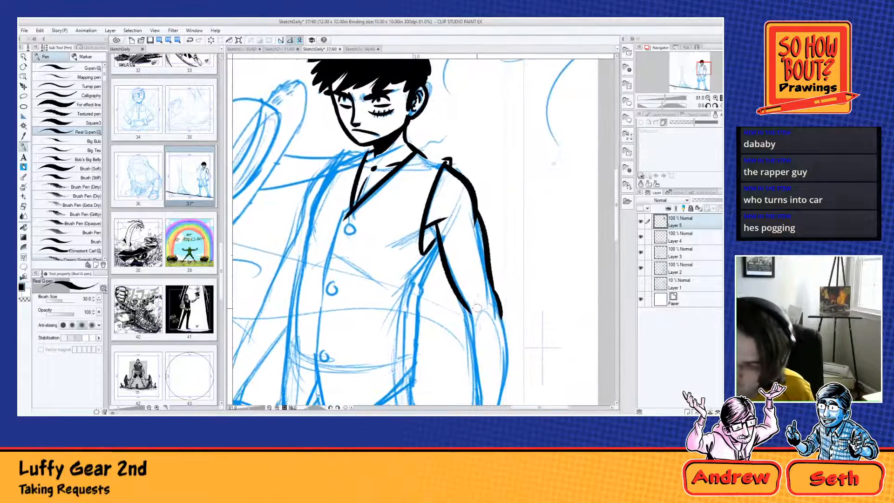
{"action": "left_click_drag", "start_coordinate": [470, 311], "coordinate": [458, 266]}
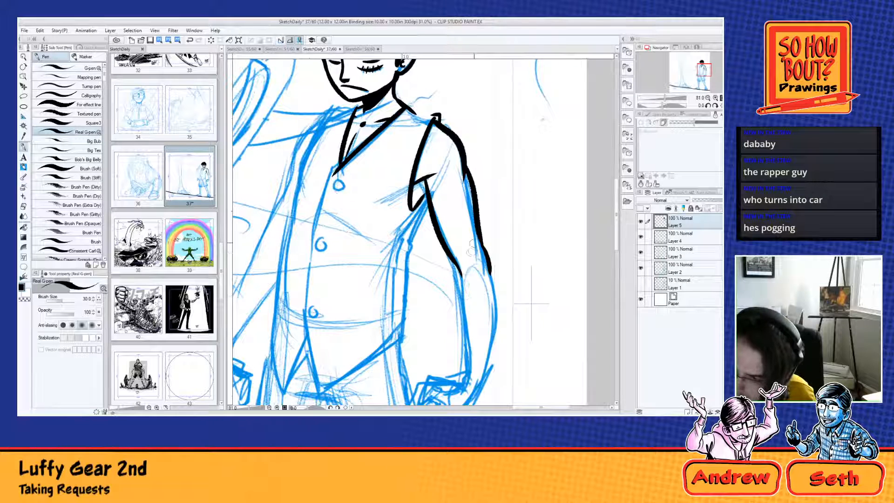
{"action": "mouse_move", "coordinate": [471, 248]}
{"action": "left_mouse_down"}
{"action": "mouse_move", "coordinate": [461, 317]}
{"action": "mouse_move", "coordinate": [468, 378]}
{"action": "left_mouse_up"}
{"action": "key", "text": "ctrl+z"}
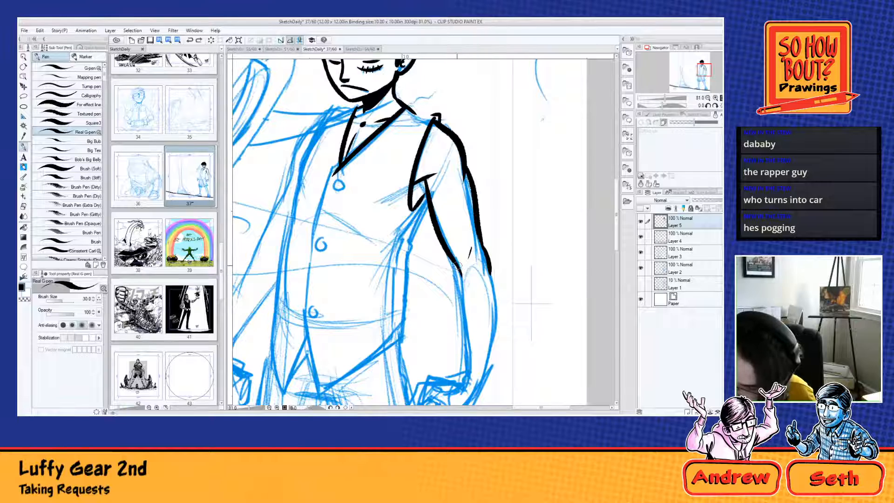
{"action": "left_click_drag", "start_coordinate": [457, 263], "coordinate": [466, 371]}
{"action": "mouse_move", "coordinate": [489, 265]}
{"action": "left_mouse_down"}
{"action": "mouse_move", "coordinate": [497, 290]}
{"action": "mouse_move", "coordinate": [484, 368]}
{"action": "left_mouse_up"}
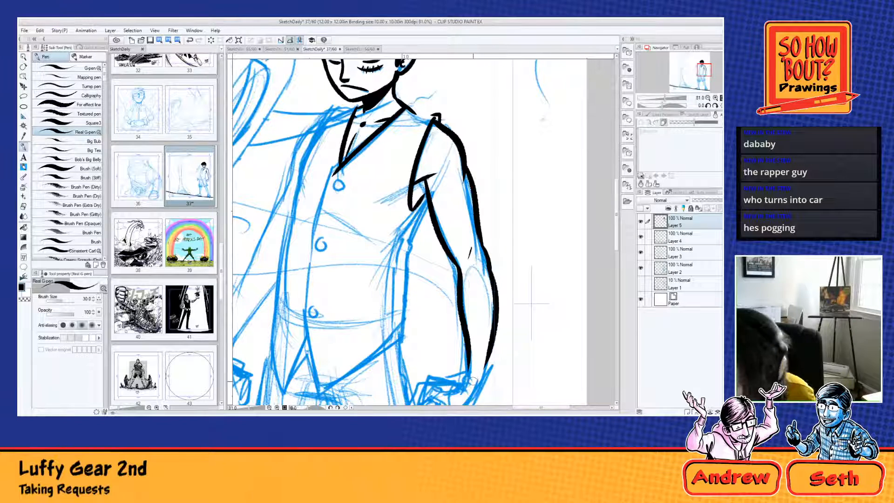
Step: Extend the shoulder line toward the armhole and undo all shoulder, armpit crease and arm strokes back to the armhole edge
{"action": "mouse_move", "coordinate": [494, 231]}
{"action": "left_mouse_down"}
{"action": "mouse_move", "coordinate": [523, 292]}
{"action": "mouse_move", "coordinate": [509, 283]}
{"action": "mouse_move", "coordinate": [534, 303]}
{"action": "left_mouse_up"}
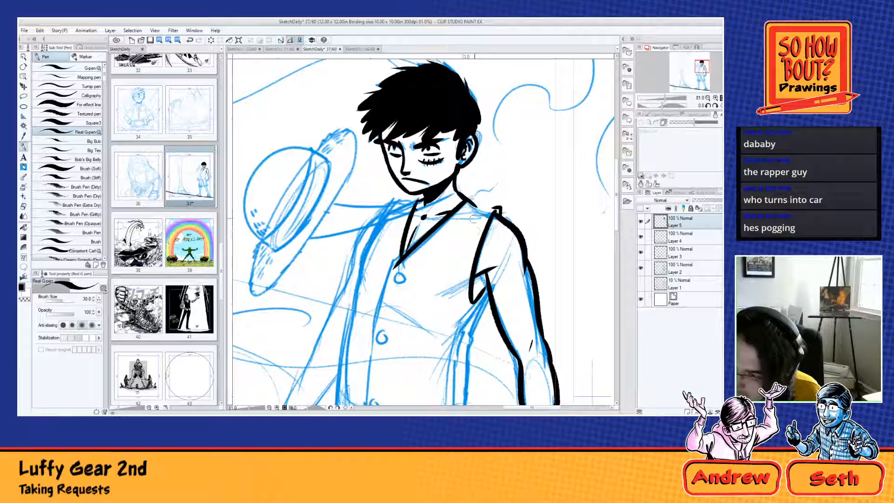
{"action": "mouse_move", "coordinate": [484, 211]}
{"action": "left_mouse_down"}
{"action": "mouse_move", "coordinate": [458, 244]}
{"action": "mouse_move", "coordinate": [455, 227]}
{"action": "left_mouse_up"}
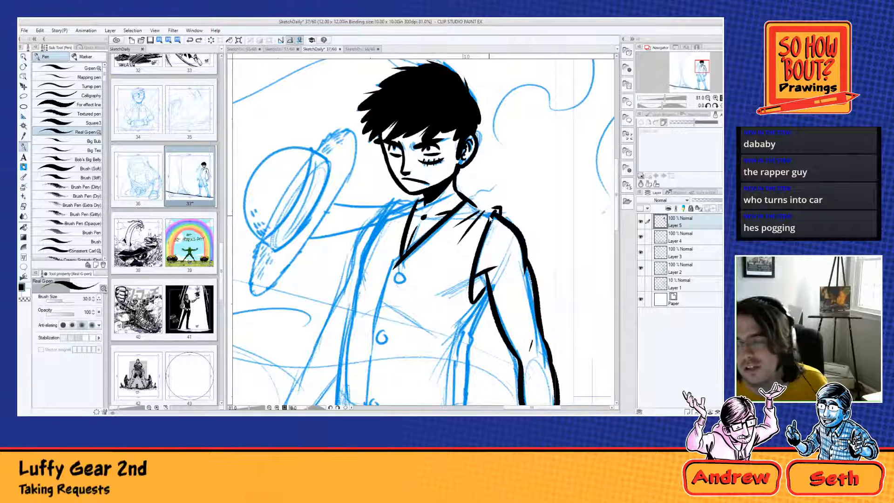
{"action": "key", "text": "ctrl+z"}
{"action": "key", "text": "ctrl+z"}
{"action": "key", "text": "ctrl+z"}
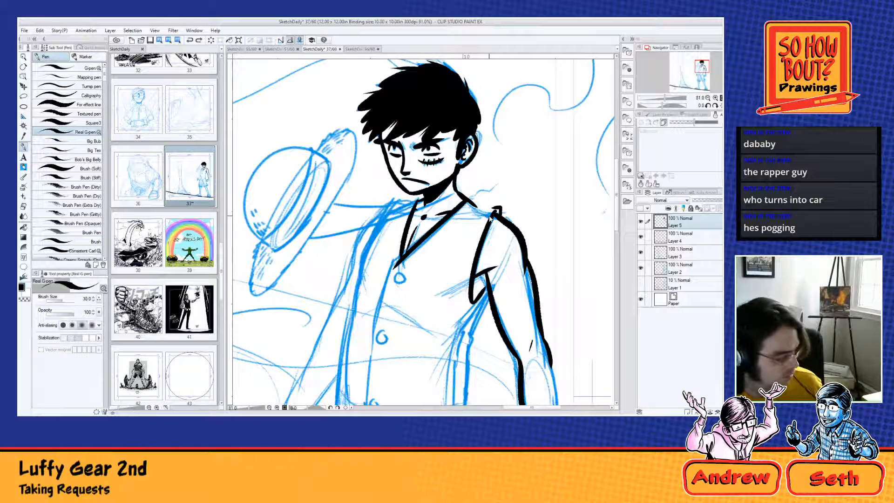
{"action": "key", "text": "ctrl+y"}
{"action": "key", "text": "ctrl+z"}
{"action": "key", "text": "ctrl+z"}
{"action": "key", "text": "ctrl+z"}
{"action": "key", "text": "ctrl+z"}
{"action": "key", "text": "ctrl+z"}
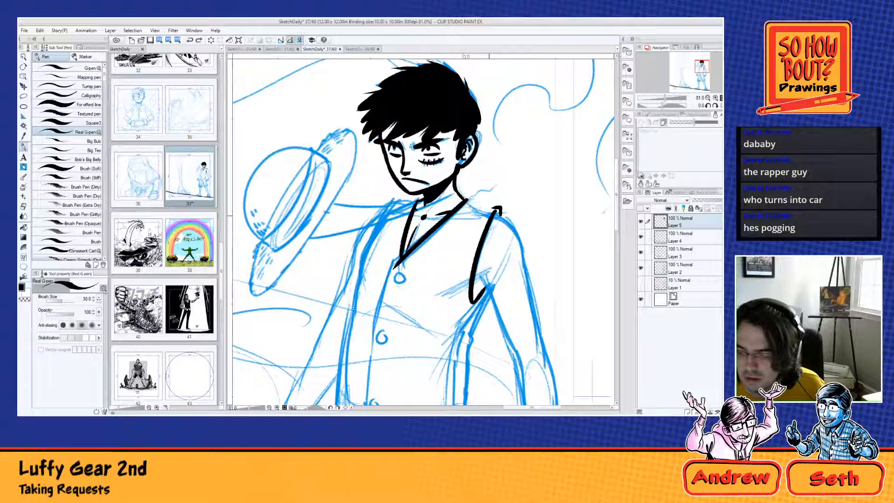
Step: Undo the previous armhole strokes and re-ink the collar tip, armhole edge and shoulder line, with a small fold on the vest's chest
{"action": "key", "text": "ctrl+z"}
{"action": "key", "text": "ctrl+z"}
{"action": "key", "text": "ctrl+z"}
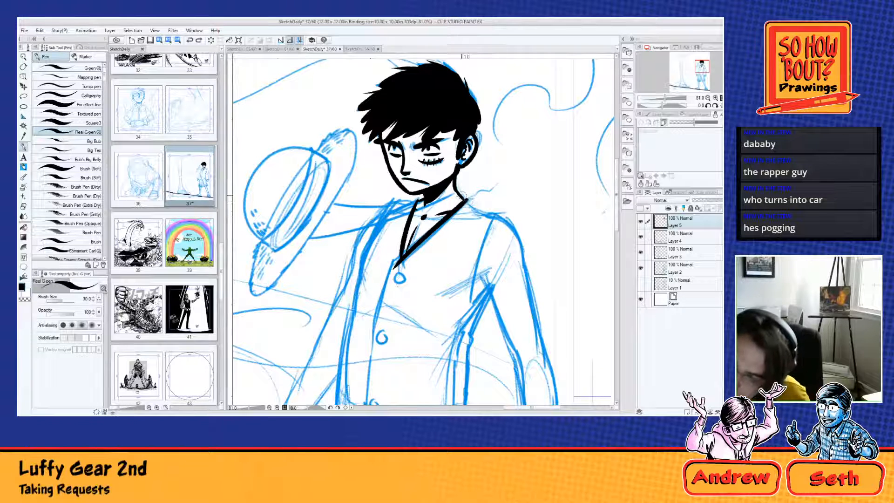
{"action": "left_click_drag", "start_coordinate": [462, 195], "coordinate": [470, 198]}
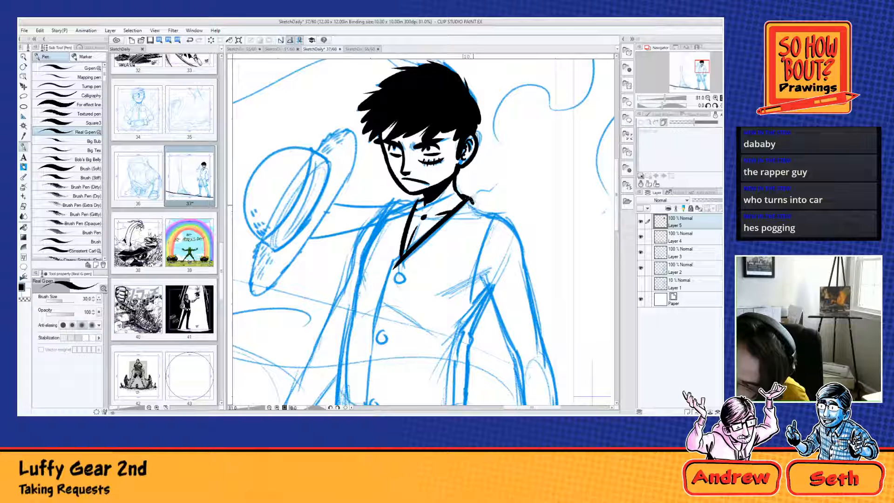
{"action": "left_click_drag", "start_coordinate": [497, 210], "coordinate": [471, 306]}
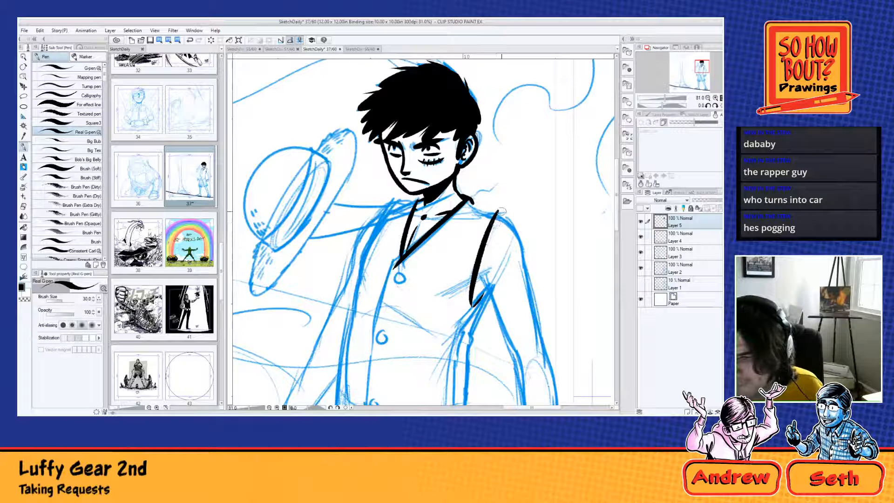
{"action": "left_click_drag", "start_coordinate": [501, 213], "coordinate": [442, 247]}
{"action": "key", "text": "ctrl+z"}
{"action": "key", "text": "ctrl+z"}
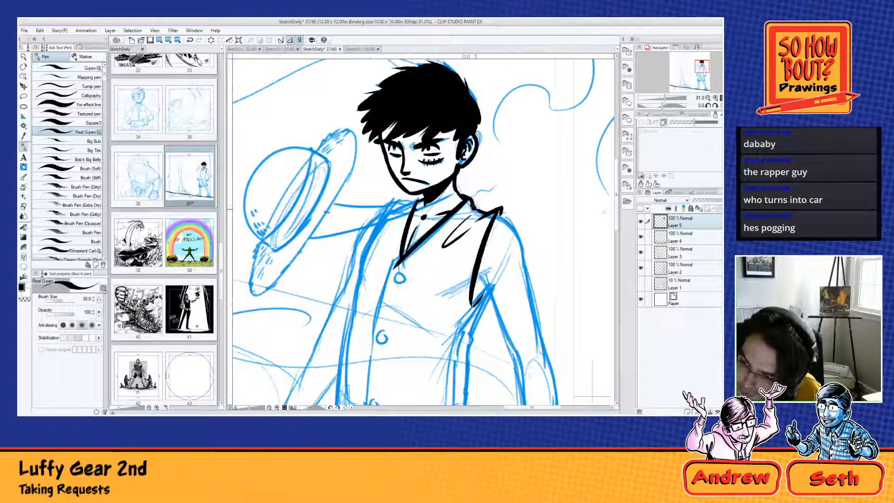
{"action": "key", "text": "ctrl+z"}
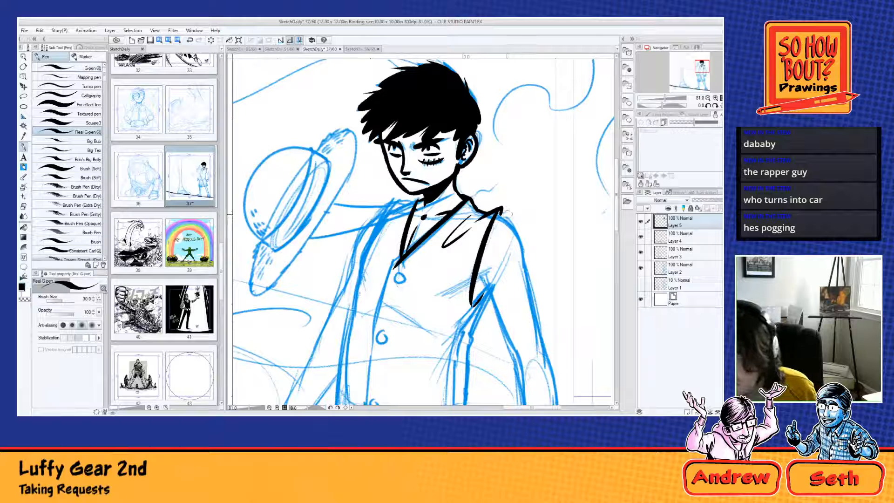
Step: Ink the rounded shoulder outside the armhole and the upper arm's inner contour from the armpit to the elbow
{"action": "left_click_drag", "start_coordinate": [502, 209], "coordinate": [525, 268]}
{"action": "key", "text": "ctrl+z"}
{"action": "left_click_drag", "start_coordinate": [503, 210], "coordinate": [523, 266]}
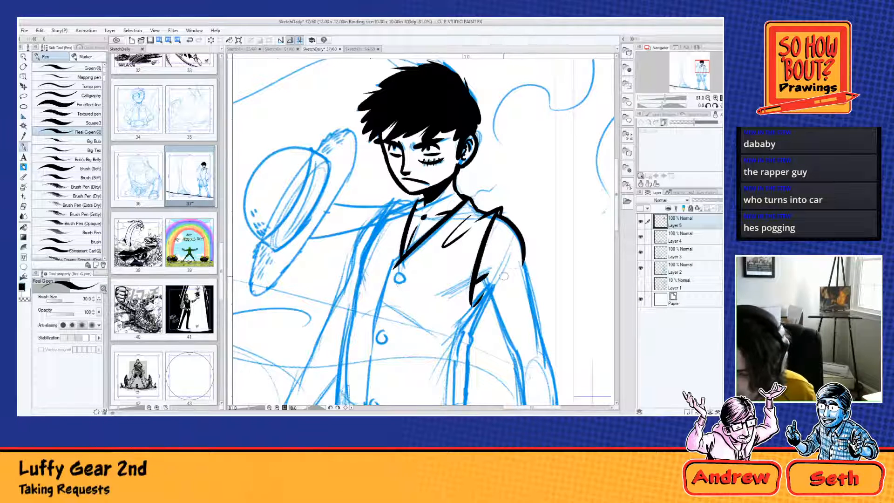
{"action": "mouse_move", "coordinate": [502, 298]}
{"action": "left_mouse_down"}
{"action": "mouse_move", "coordinate": [482, 245]}
{"action": "mouse_move", "coordinate": [502, 307]}
{"action": "left_mouse_up"}
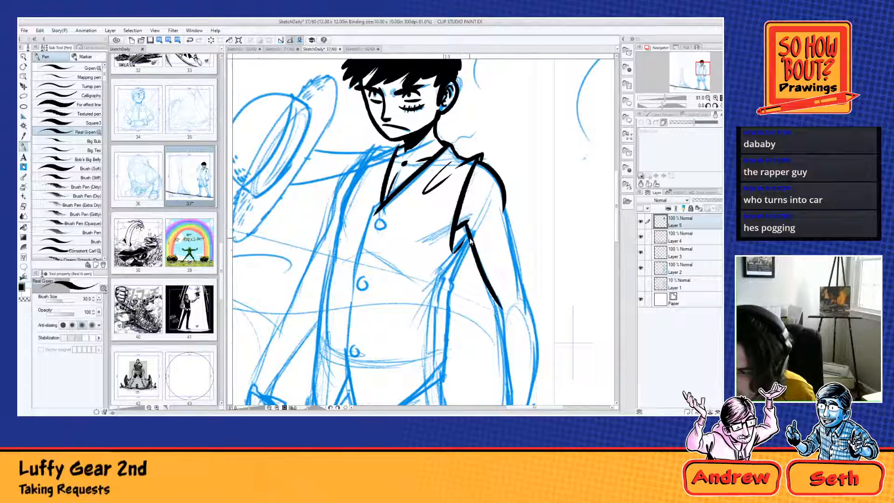
{"action": "key", "text": "ctrl+z"}
{"action": "left_click_drag", "start_coordinate": [462, 221], "coordinate": [498, 303]}
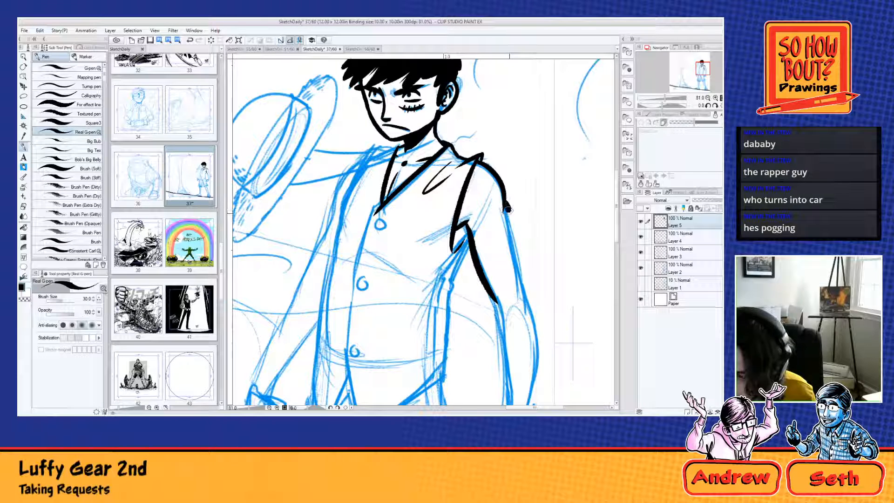
Step: Ink the upper arm's outer contour from the rounded shoulder down to the elbow
{"action": "key", "text": "ctrl+z"}
{"action": "left_click_drag", "start_coordinate": [504, 204], "coordinate": [528, 291]}
{"action": "key", "text": "ctrl+z"}
{"action": "key", "text": "ctrl+z"}
{"action": "key", "text": "ctrl+z"}
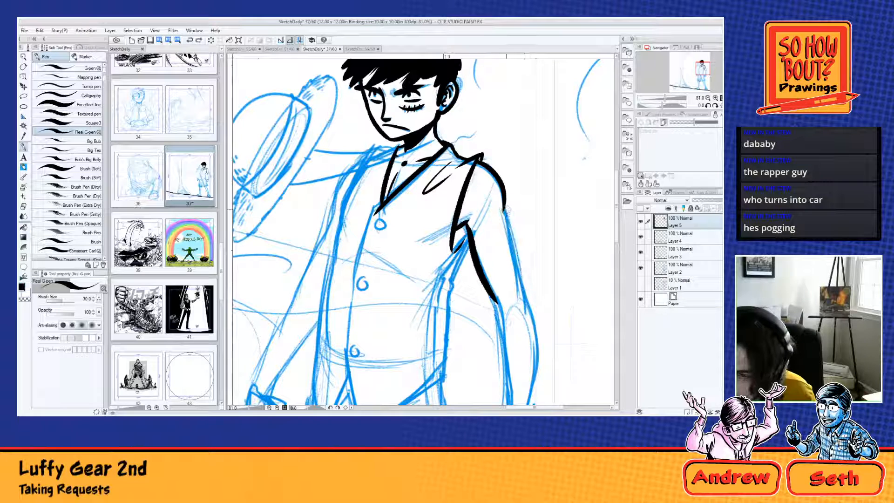
{"action": "left_click_drag", "start_coordinate": [505, 208], "coordinate": [527, 292]}
Step: Ink the forearm's outer and inner contours from the elbow to the wrist, with a short crease inside the elbow
{"action": "left_click_drag", "start_coordinate": [533, 322], "coordinate": [524, 222]}
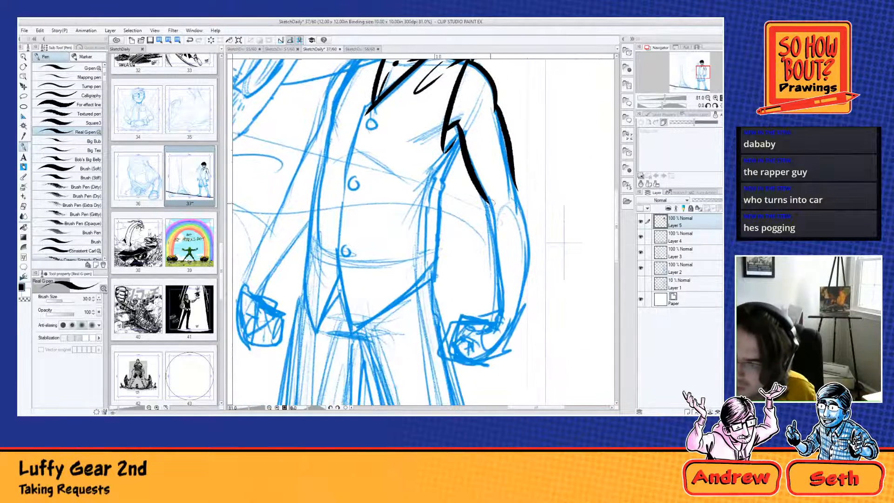
{"action": "mouse_move", "coordinate": [485, 198]}
{"action": "left_mouse_down"}
{"action": "mouse_move", "coordinate": [493, 215]}
{"action": "mouse_move", "coordinate": [520, 195]}
{"action": "mouse_move", "coordinate": [516, 325]}
{"action": "left_mouse_up"}
{"action": "key", "text": "ctrl+z"}
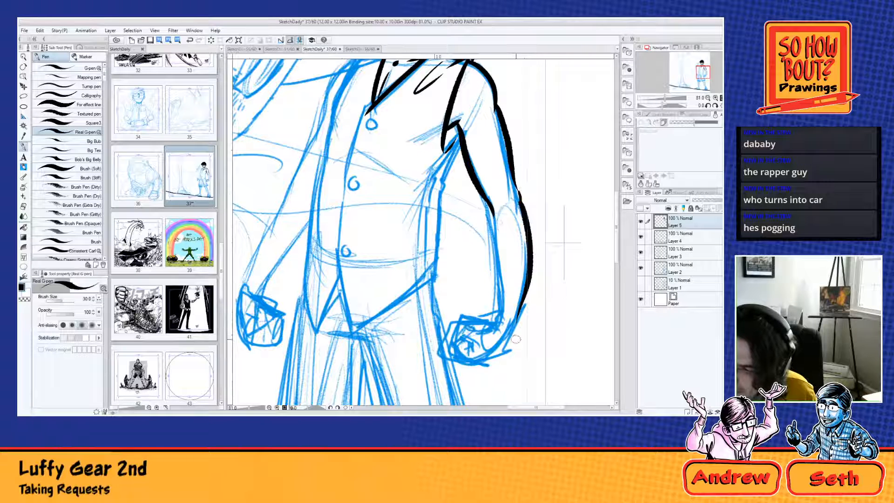
{"action": "left_click_drag", "start_coordinate": [492, 210], "coordinate": [502, 319]}
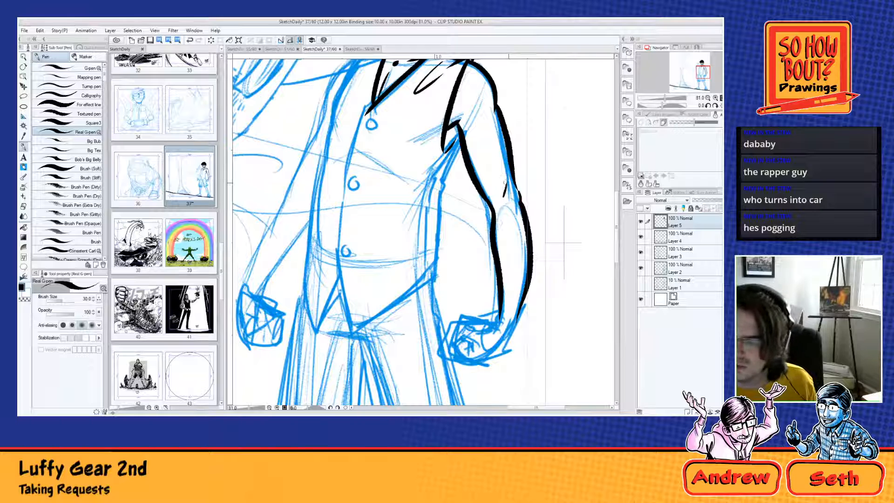
{"action": "left_click_drag", "start_coordinate": [498, 221], "coordinate": [503, 267]}
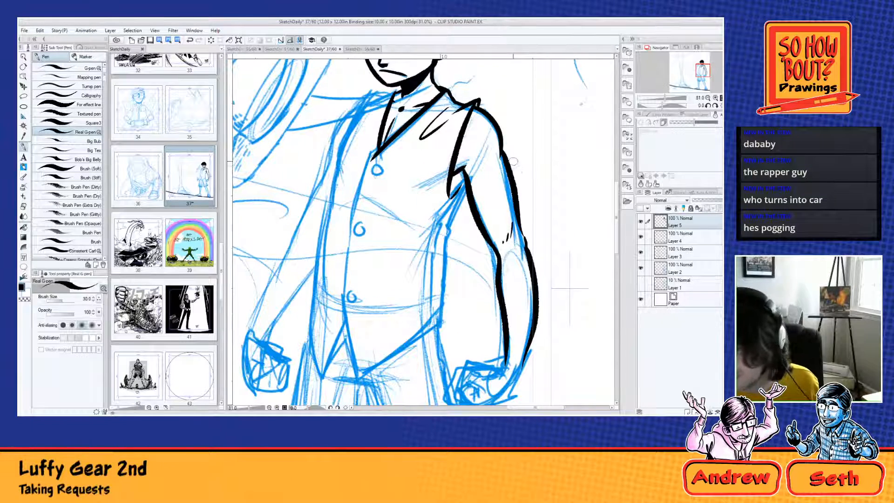
Step: Thicken the armhole edge with solid black down to the armpit and darken the inside of the V-shaped neckline
{"action": "left_click_drag", "start_coordinate": [508, 215], "coordinate": [501, 337]}
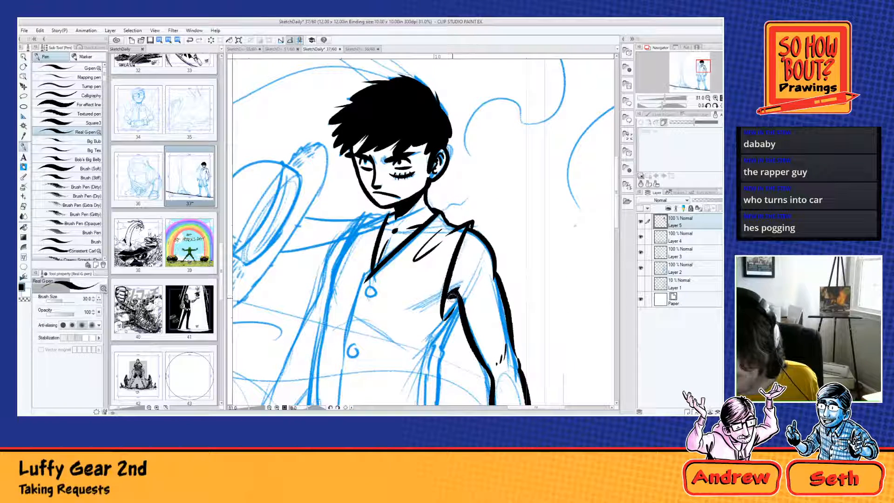
{"action": "mouse_move", "coordinate": [454, 294]}
{"action": "left_mouse_down"}
{"action": "mouse_move", "coordinate": [441, 308]}
{"action": "mouse_move", "coordinate": [453, 301]}
{"action": "mouse_move", "coordinate": [440, 326]}
{"action": "left_mouse_up"}
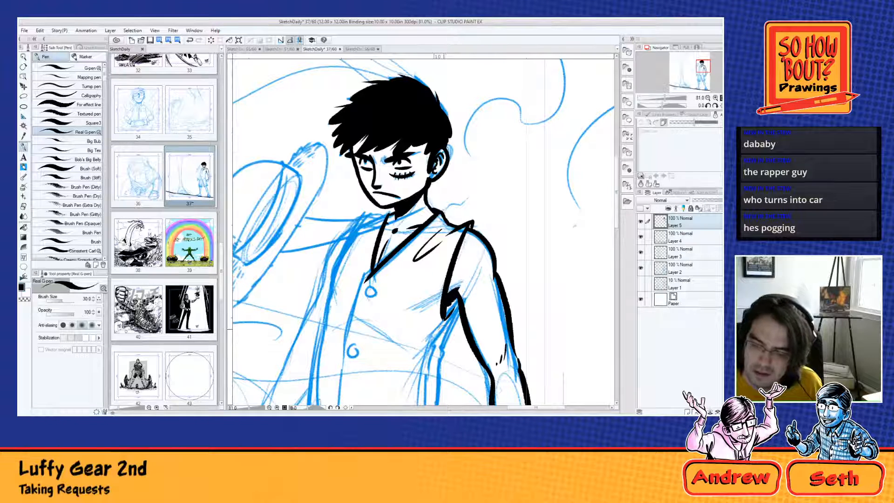
{"action": "left_click_drag", "start_coordinate": [469, 227], "coordinate": [448, 290]}
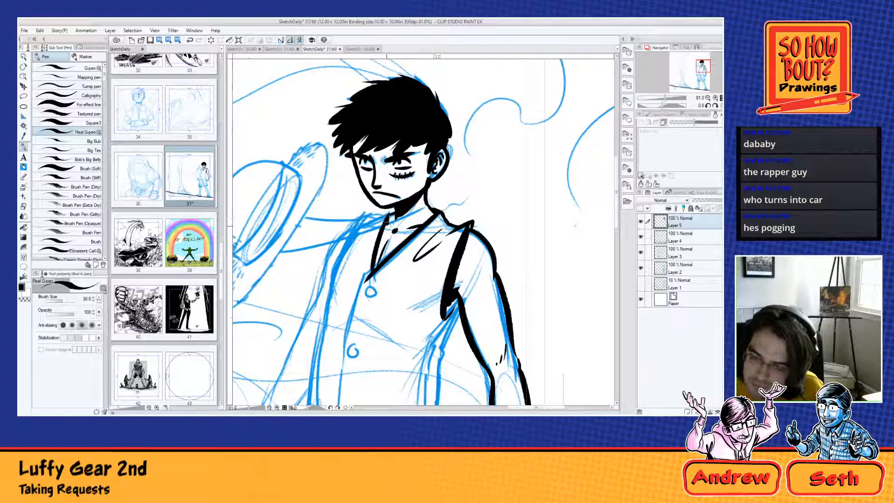
{"action": "left_click_drag", "start_coordinate": [390, 219], "coordinate": [375, 272]}
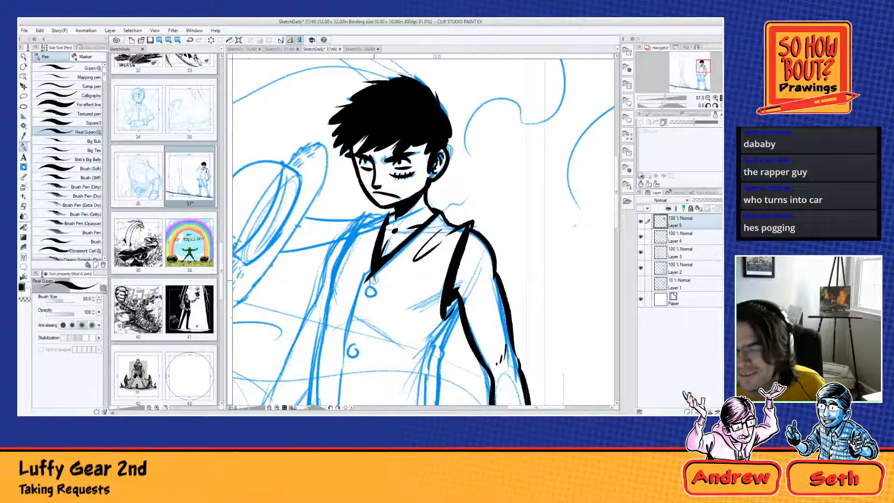
Step: Try to ink a short stroke at the wrist of the lowered arm
{"action": "left_click_drag", "start_coordinate": [501, 345], "coordinate": [473, 256]}
{"action": "left_click_drag", "start_coordinate": [453, 346], "coordinate": [501, 378]}
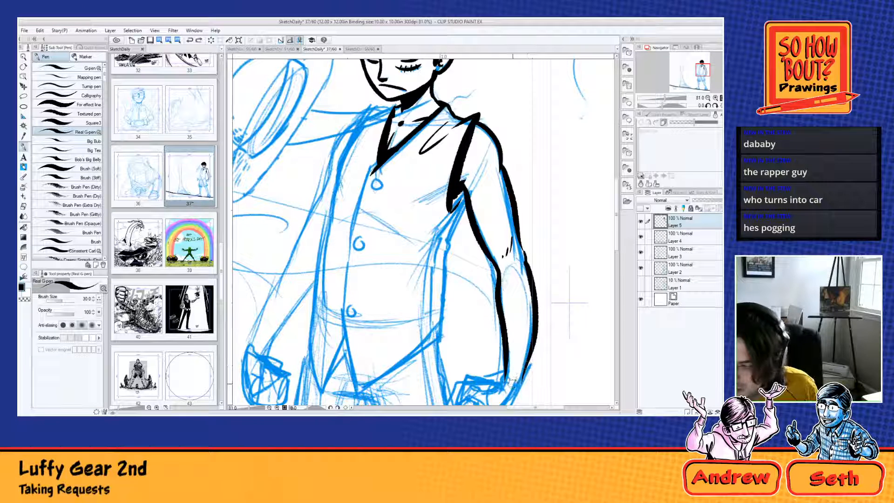
{"action": "left_click_drag", "start_coordinate": [515, 376], "coordinate": [512, 381]}
{"action": "key", "text": "ctrl+z"}
{"action": "key", "text": "ctrl+z"}
{"action": "key", "text": "ctrl+z"}
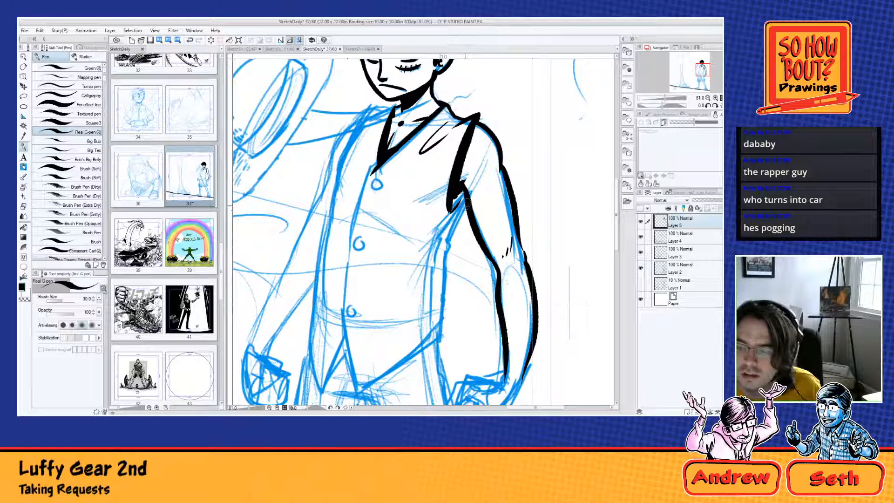
Step: Ink the vest's side edge from the armpit to the waist corner and its slanted hem to the front point
{"action": "mouse_move", "coordinate": [466, 205]}
{"action": "left_mouse_down"}
{"action": "mouse_move", "coordinate": [449, 239]}
{"action": "mouse_move", "coordinate": [442, 340]}
{"action": "left_mouse_up"}
{"action": "key", "text": "ctrl+z"}
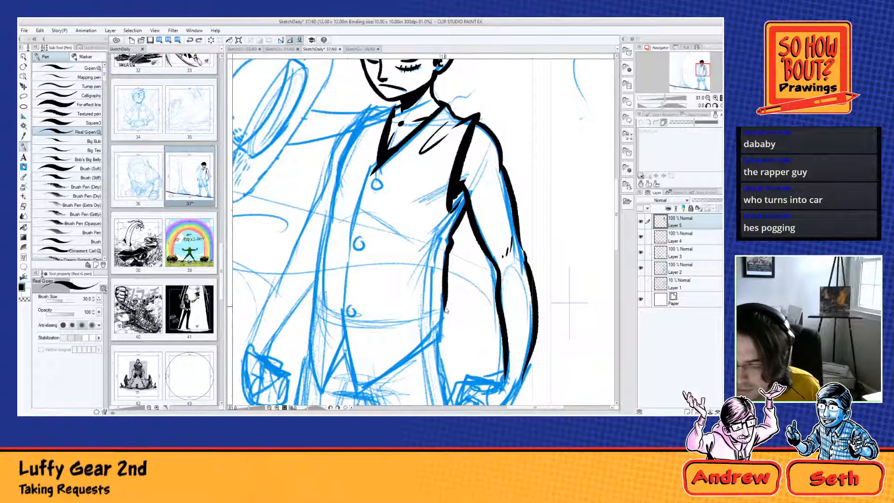
{"action": "mouse_move", "coordinate": [445, 304]}
{"action": "left_mouse_down"}
{"action": "mouse_move", "coordinate": [444, 336]}
{"action": "mouse_move", "coordinate": [366, 394]}
{"action": "left_mouse_up"}
{"action": "key", "text": "ctrl+z"}
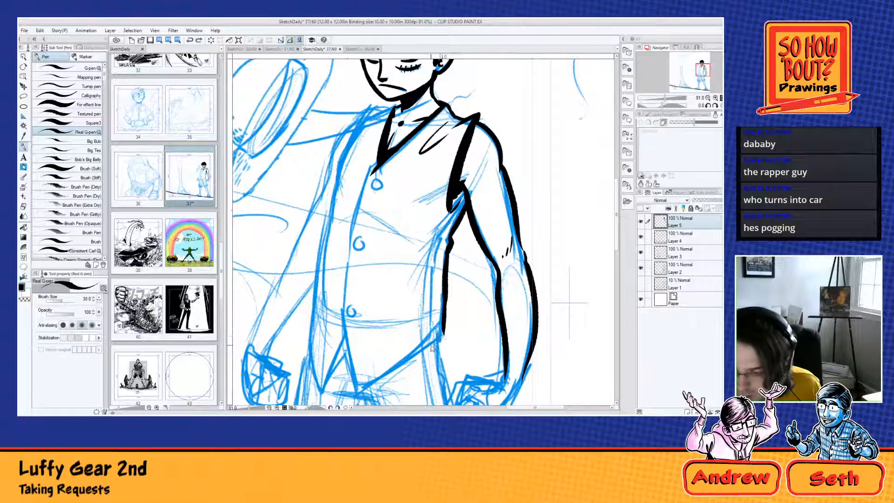
{"action": "left_click_drag", "start_coordinate": [444, 334], "coordinate": [355, 392]}
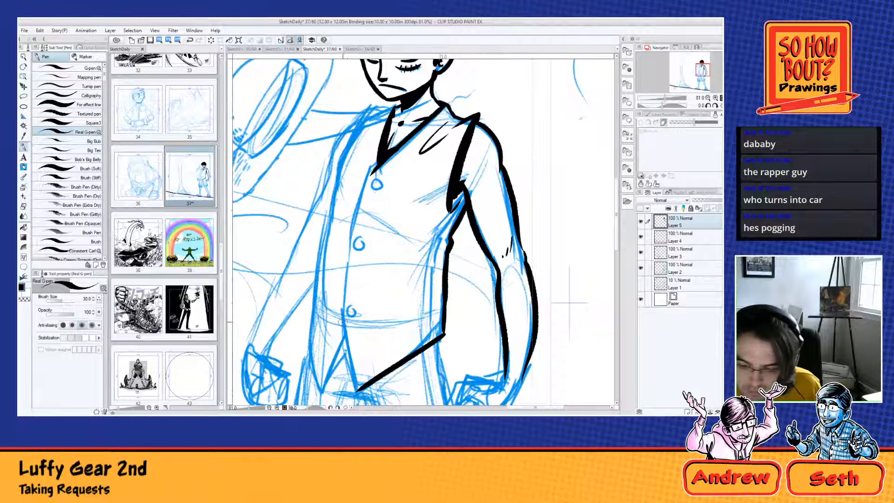
Step: Ink the vest's front opening edge from the neckline to the hem point and draw three shaded buttons beside it
{"action": "left_click_drag", "start_coordinate": [343, 314], "coordinate": [355, 390]}
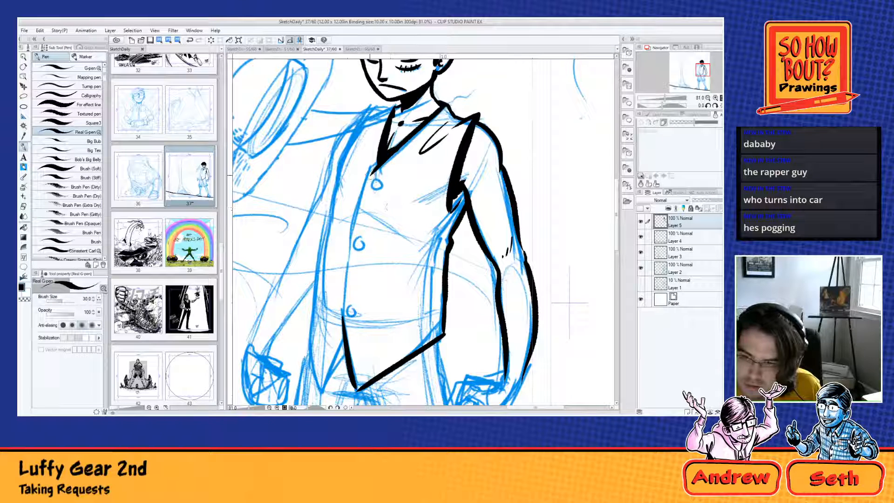
{"action": "mouse_move", "coordinate": [375, 171]}
{"action": "left_mouse_down"}
{"action": "mouse_move", "coordinate": [343, 272]}
{"action": "mouse_move", "coordinate": [338, 342]}
{"action": "mouse_move", "coordinate": [369, 178]}
{"action": "mouse_move", "coordinate": [348, 255]}
{"action": "mouse_move", "coordinate": [349, 361]}
{"action": "left_mouse_up"}
{"action": "key", "text": "ctrl+z"}
{"action": "mouse_move", "coordinate": [375, 179]}
{"action": "left_mouse_down"}
{"action": "mouse_move", "coordinate": [374, 191]}
{"action": "mouse_move", "coordinate": [378, 180]}
{"action": "left_mouse_up"}
{"action": "left_click_drag", "start_coordinate": [362, 239], "coordinate": [359, 241]}
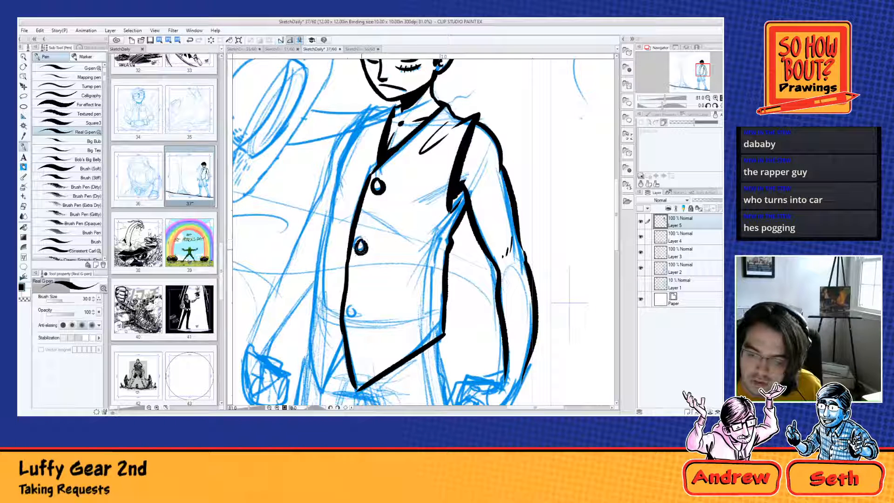
{"action": "left_click_drag", "start_coordinate": [354, 308], "coordinate": [354, 310]}
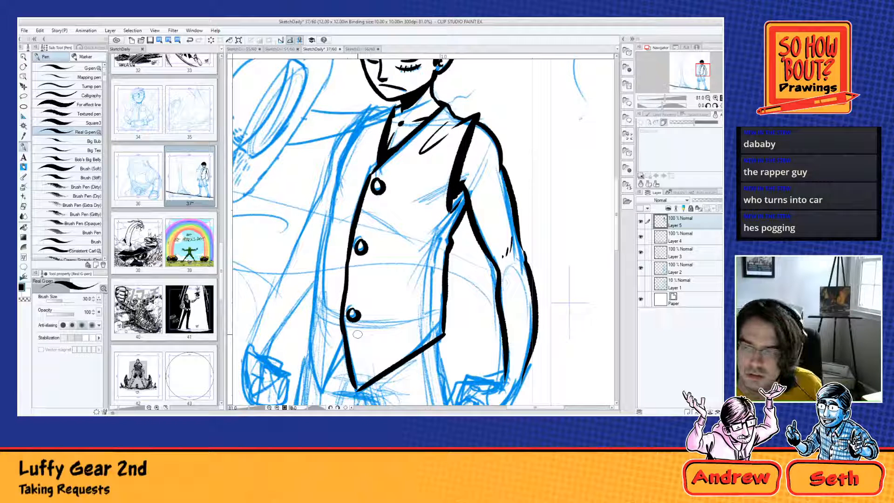
Step: Ink the vest's other front panel with its pointed hem and outer edge up to the collar, thickening the line at the shoulder
{"action": "mouse_move", "coordinate": [357, 334]}
{"action": "left_mouse_down"}
{"action": "mouse_move", "coordinate": [451, 261]}
{"action": "mouse_move", "coordinate": [391, 309]}
{"action": "mouse_move", "coordinate": [382, 327]}
{"action": "left_mouse_up"}
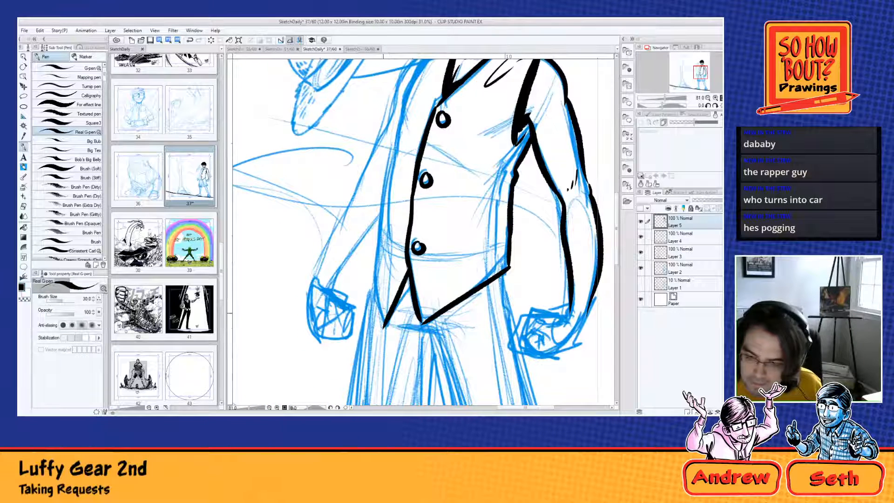
{"action": "mouse_move", "coordinate": [372, 281]}
{"action": "left_mouse_down"}
{"action": "mouse_move", "coordinate": [382, 325]}
{"action": "mouse_move", "coordinate": [396, 332]}
{"action": "mouse_move", "coordinate": [394, 381]}
{"action": "left_mouse_up"}
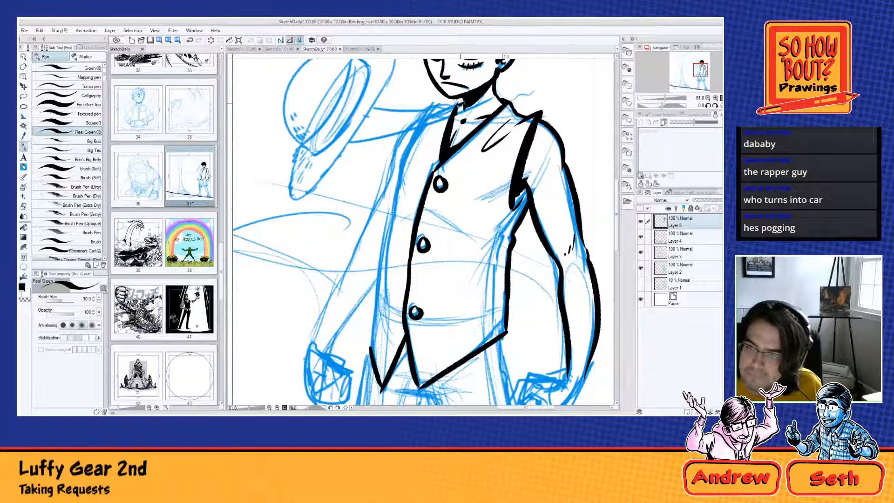
{"action": "mouse_move", "coordinate": [458, 100]}
{"action": "left_mouse_down"}
{"action": "mouse_move", "coordinate": [435, 109]}
{"action": "mouse_move", "coordinate": [424, 134]}
{"action": "mouse_move", "coordinate": [423, 123]}
{"action": "mouse_move", "coordinate": [399, 176]}
{"action": "mouse_move", "coordinate": [381, 328]}
{"action": "left_mouse_up"}
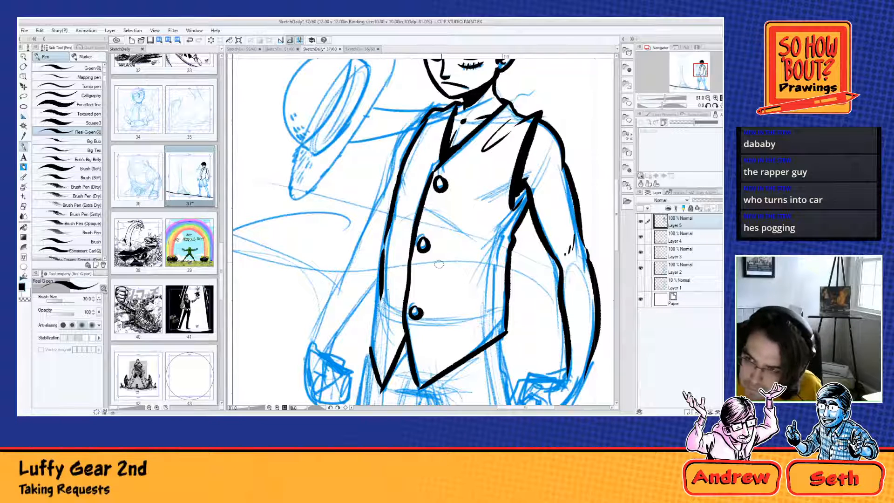
{"action": "left_click_drag", "start_coordinate": [382, 288], "coordinate": [371, 349]}
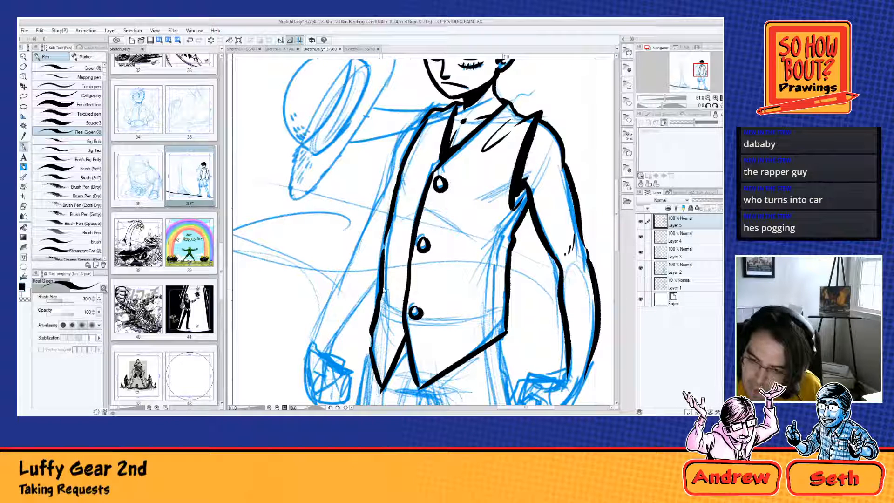
{"action": "key", "text": "ctrl+z"}
{"action": "left_click_drag", "start_coordinate": [386, 285], "coordinate": [368, 350]}
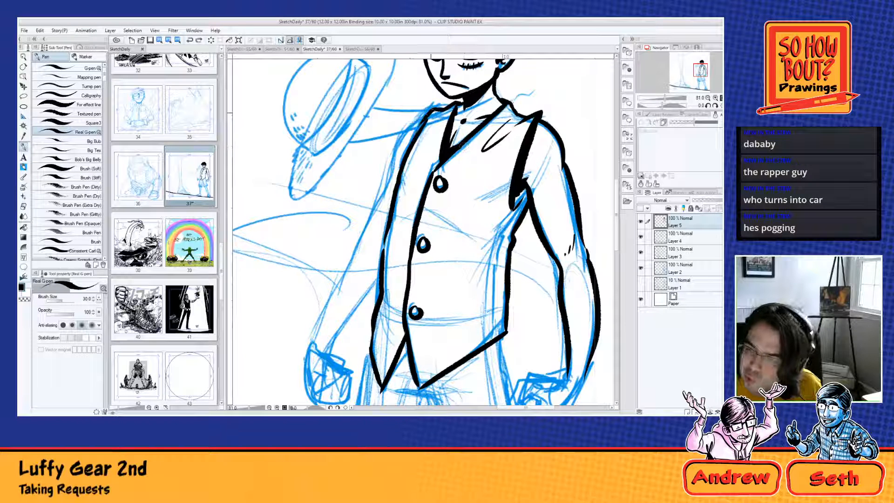
{"action": "left_click_drag", "start_coordinate": [428, 109], "coordinate": [409, 147]}
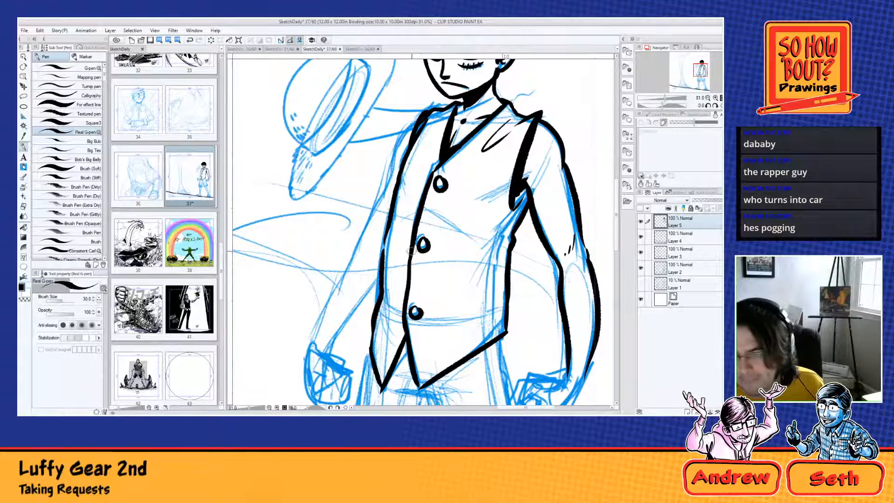
Step: Ink short fold creases beside the upper and middle buttons and a double line across the narrow panel at the lowest button
{"action": "left_click_drag", "start_coordinate": [474, 228], "coordinate": [449, 351]}
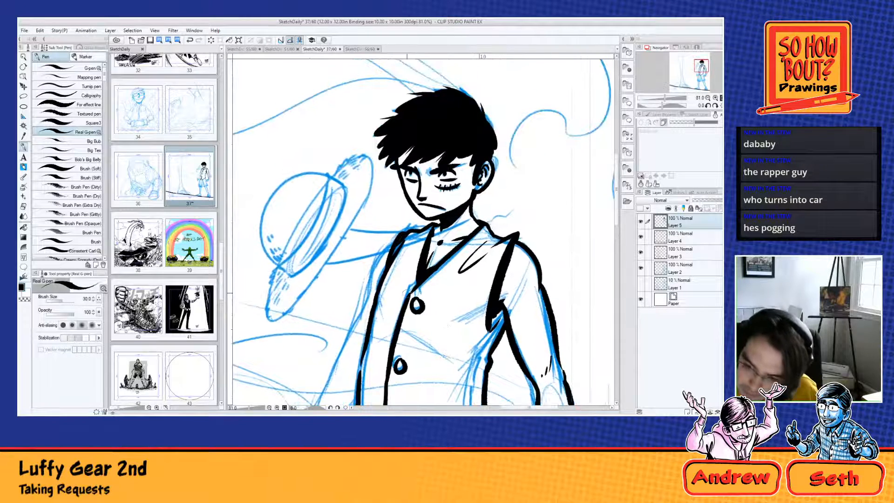
{"action": "mouse_move", "coordinate": [403, 312]}
{"action": "left_mouse_down"}
{"action": "mouse_move", "coordinate": [376, 328]}
{"action": "mouse_move", "coordinate": [389, 308]}
{"action": "left_mouse_up"}
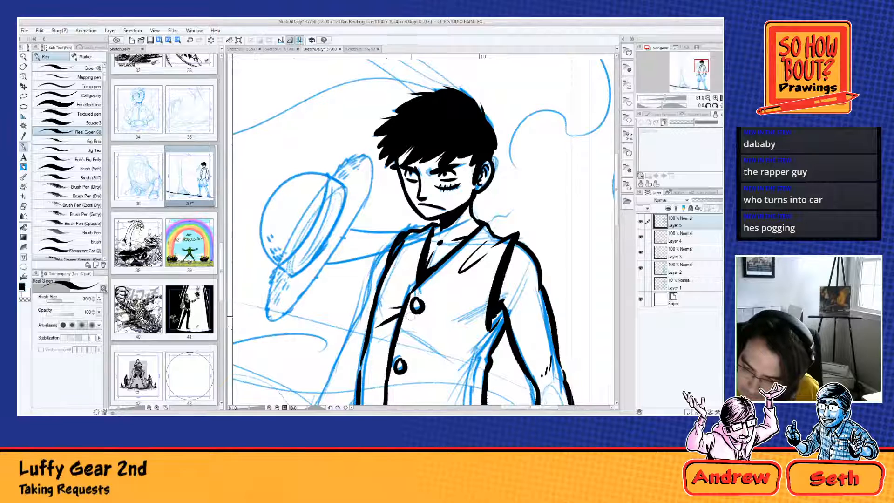
{"action": "left_click_drag", "start_coordinate": [413, 335], "coordinate": [444, 304]}
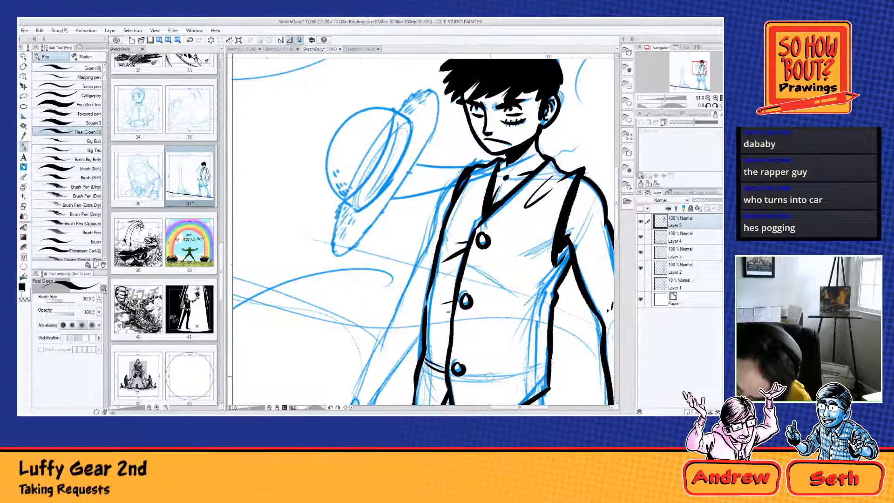
{"action": "mouse_move", "coordinate": [490, 376]}
{"action": "left_mouse_down"}
{"action": "mouse_move", "coordinate": [419, 300]}
{"action": "mouse_move", "coordinate": [492, 310]}
{"action": "left_mouse_up"}
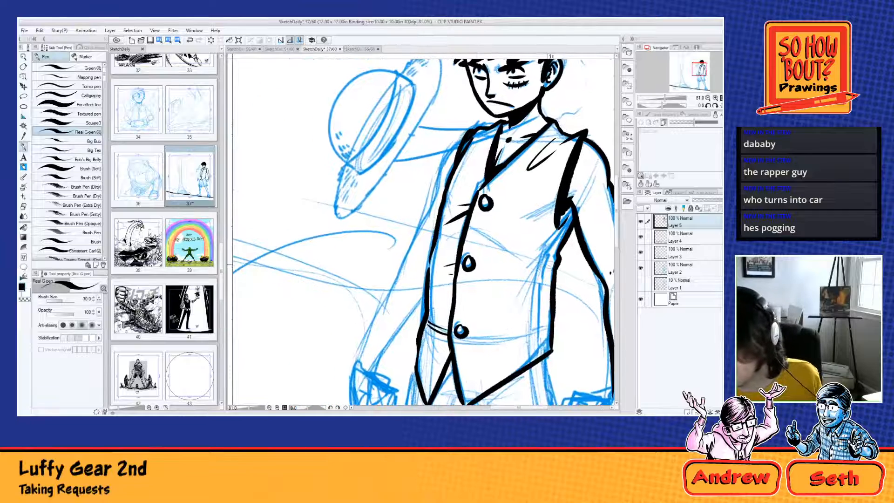
Step: Ink fold creases at the vest's waist and below the upper button, add its lower seam line, and thicken the shoulder edge near the hat
{"action": "left_click_drag", "start_coordinate": [550, 265], "coordinate": [507, 280]}
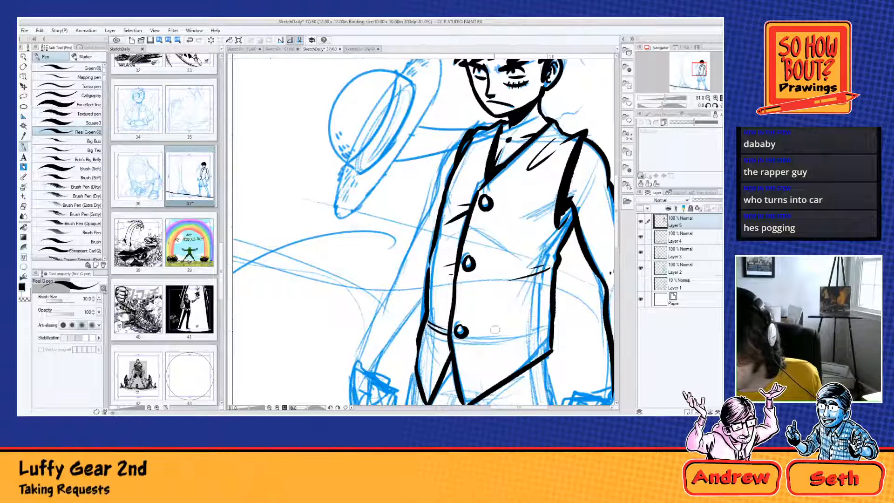
{"action": "left_click_drag", "start_coordinate": [471, 336], "coordinate": [546, 328]}
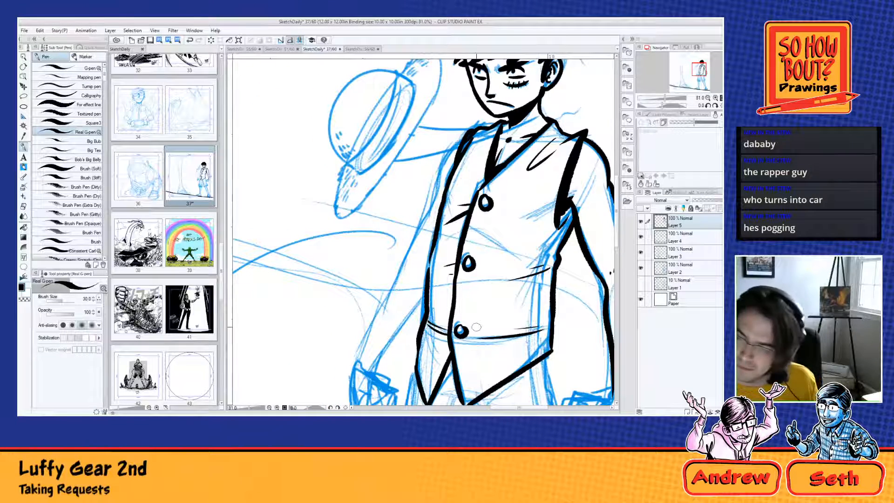
{"action": "left_click_drag", "start_coordinate": [487, 219], "coordinate": [506, 229]}
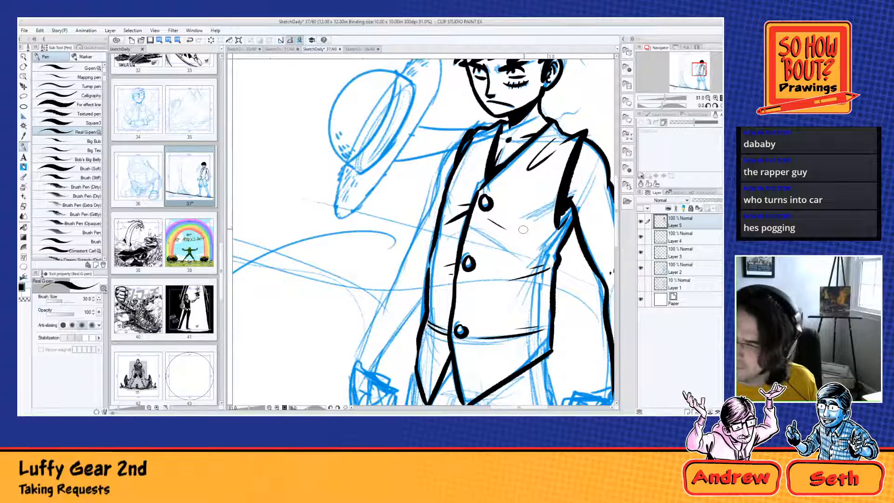
{"action": "left_click_drag", "start_coordinate": [485, 133], "coordinate": [456, 172]}
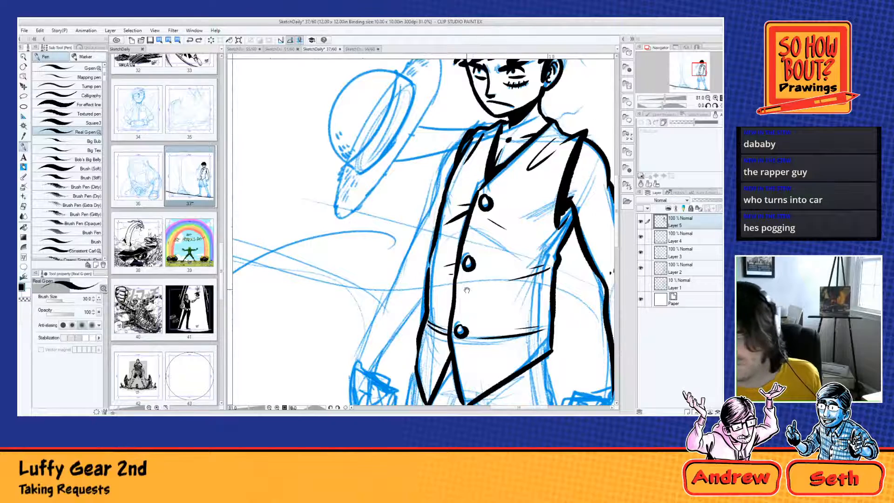
Step: Ink the outer contour of the arm nearest the hat from the shoulder to the elbow and darken the vest's adjoining armhole edge
{"action": "mouse_move", "coordinate": [466, 289]}
{"action": "left_mouse_down"}
{"action": "mouse_move", "coordinate": [464, 225]}
{"action": "mouse_move", "coordinate": [419, 205]}
{"action": "mouse_move", "coordinate": [456, 269]}
{"action": "left_mouse_up"}
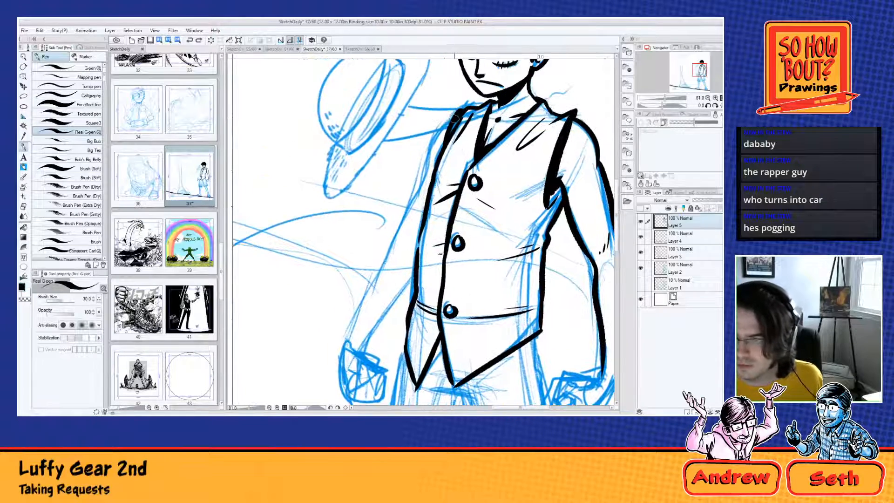
{"action": "mouse_move", "coordinate": [457, 112]}
{"action": "left_mouse_down"}
{"action": "mouse_move", "coordinate": [432, 136]}
{"action": "mouse_move", "coordinate": [419, 199]}
{"action": "mouse_move", "coordinate": [382, 259]}
{"action": "mouse_move", "coordinate": [409, 328]}
{"action": "mouse_move", "coordinate": [457, 232]}
{"action": "mouse_move", "coordinate": [398, 293]}
{"action": "mouse_move", "coordinate": [397, 311]}
{"action": "left_mouse_up"}
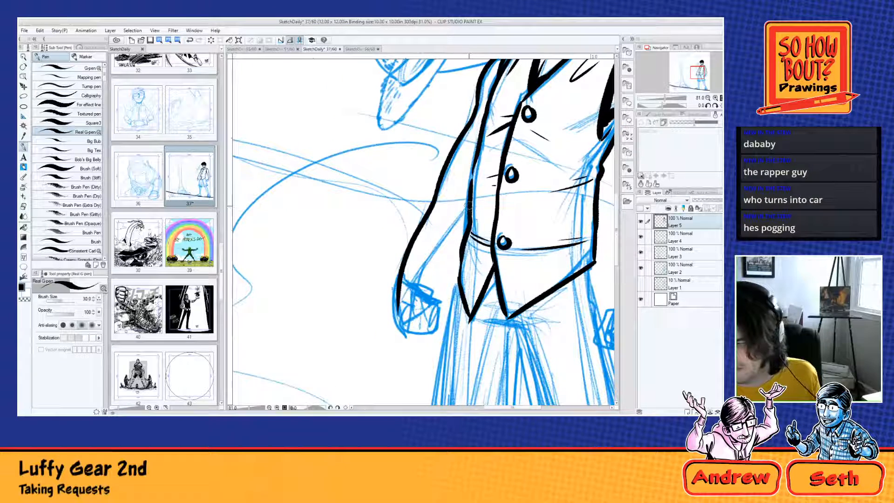
{"action": "left_click_drag", "start_coordinate": [468, 206], "coordinate": [410, 288]}
{"action": "left_click_drag", "start_coordinate": [480, 265], "coordinate": [413, 359]}
{"action": "key", "text": "ctrl+z"}
{"action": "key", "text": "ctrl+z"}
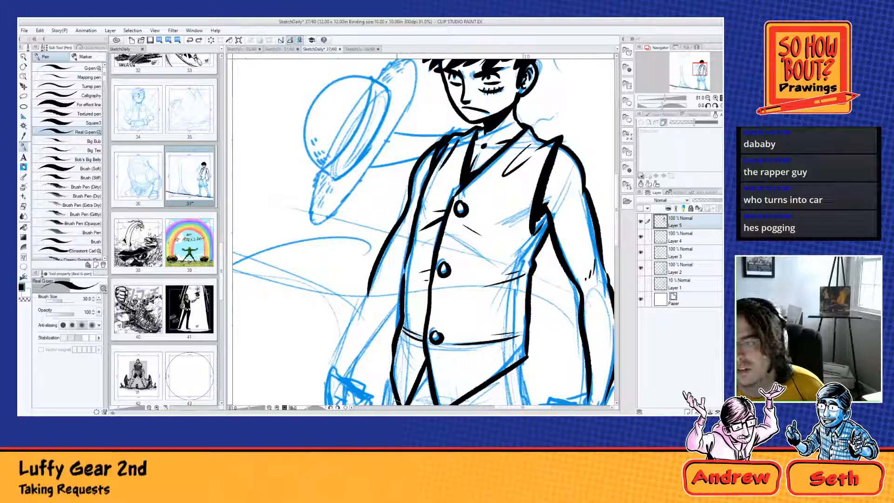
{"action": "mouse_move", "coordinate": [436, 148]}
{"action": "left_mouse_down"}
{"action": "mouse_move", "coordinate": [430, 188]}
{"action": "mouse_move", "coordinate": [432, 164]}
{"action": "left_mouse_up"}
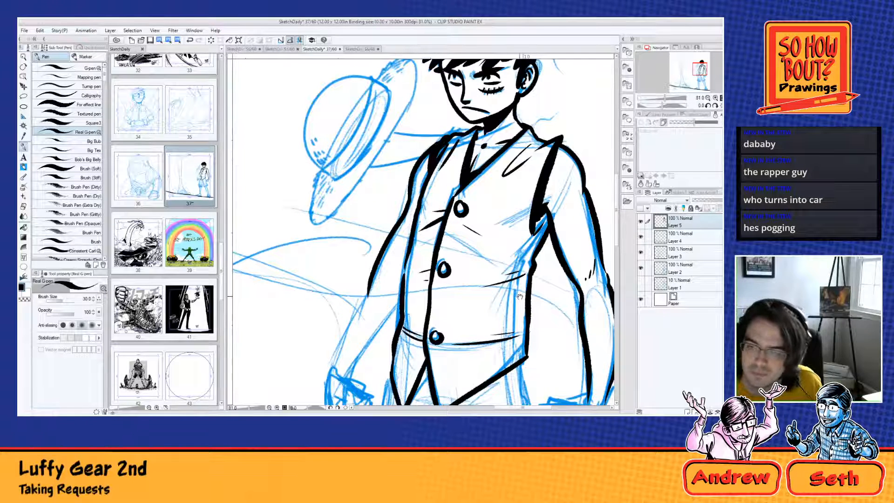
Step: Ink the curved edges of the straw hat's band and fill its lower end with heavy black hatching
{"action": "left_click_drag", "start_coordinate": [538, 300], "coordinate": [481, 134]}
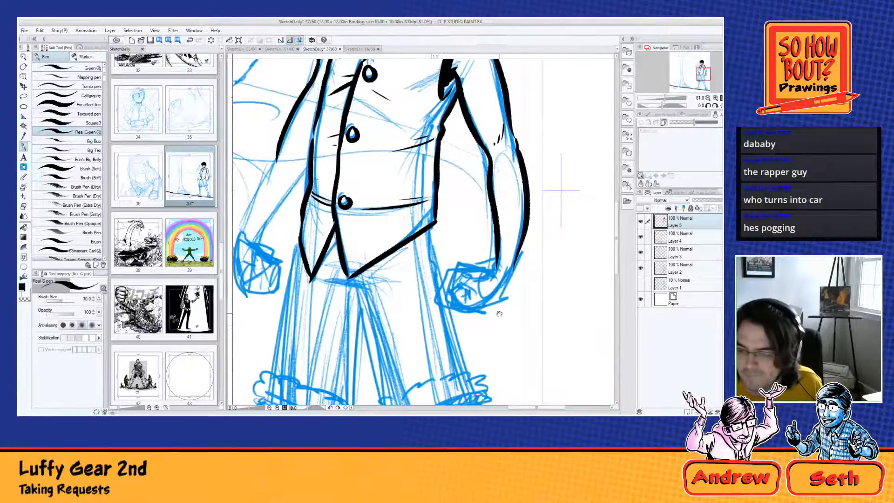
{"action": "left_click_drag", "start_coordinate": [492, 302], "coordinate": [484, 393]}
{"action": "left_click_drag", "start_coordinate": [391, 228], "coordinate": [454, 395]}
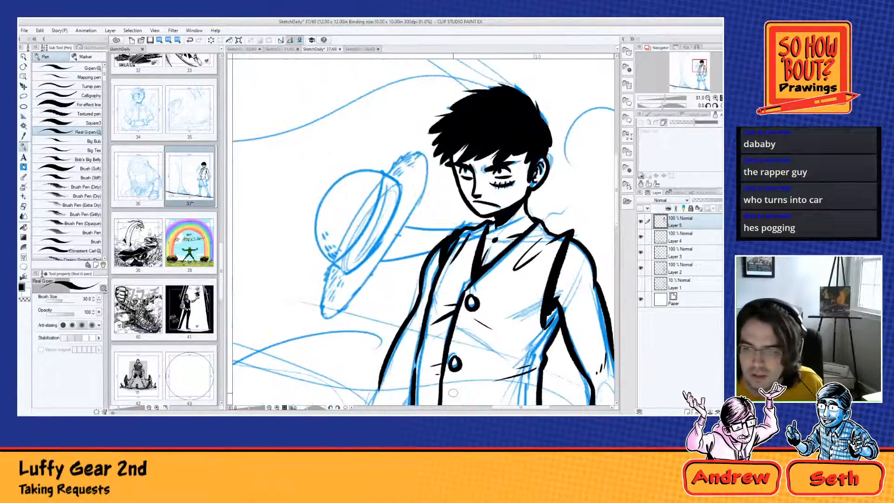
{"action": "left_click_drag", "start_coordinate": [383, 172], "coordinate": [340, 253]}
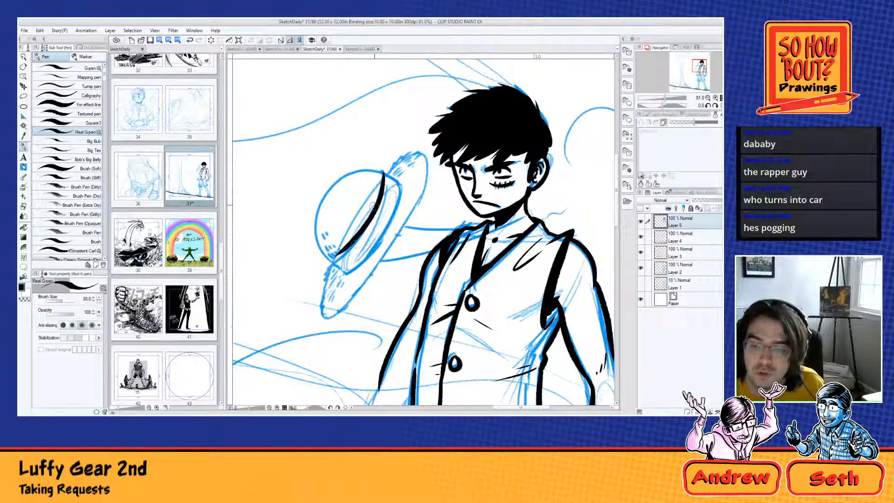
{"action": "key", "text": "ctrl+z"}
{"action": "mouse_move", "coordinate": [383, 173]}
{"action": "left_mouse_down"}
{"action": "mouse_move", "coordinate": [345, 256]}
{"action": "mouse_move", "coordinate": [359, 251]}
{"action": "mouse_move", "coordinate": [332, 265]}
{"action": "mouse_move", "coordinate": [343, 273]}
{"action": "mouse_move", "coordinate": [376, 247]}
{"action": "mouse_move", "coordinate": [392, 214]}
{"action": "left_mouse_up"}
{"action": "key", "text": "ctrl+z"}
{"action": "key", "text": "ctrl+z"}
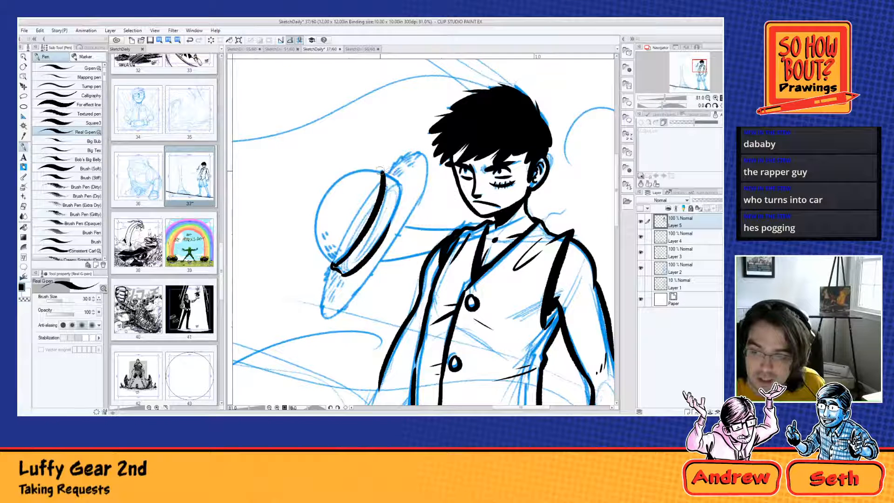
{"action": "mouse_move", "coordinate": [382, 171]}
{"action": "left_mouse_down"}
{"action": "mouse_move", "coordinate": [400, 183]}
{"action": "mouse_move", "coordinate": [392, 217]}
{"action": "left_mouse_up"}
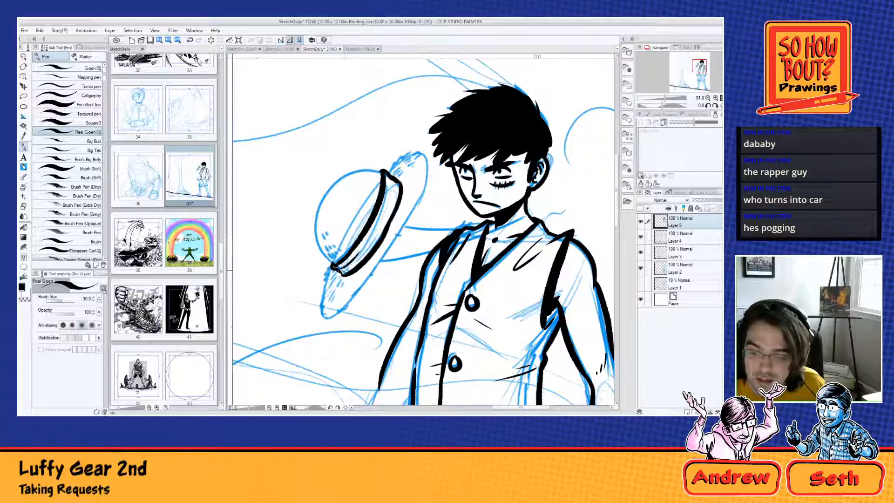
{"action": "left_click_drag", "start_coordinate": [367, 253], "coordinate": [344, 274]}
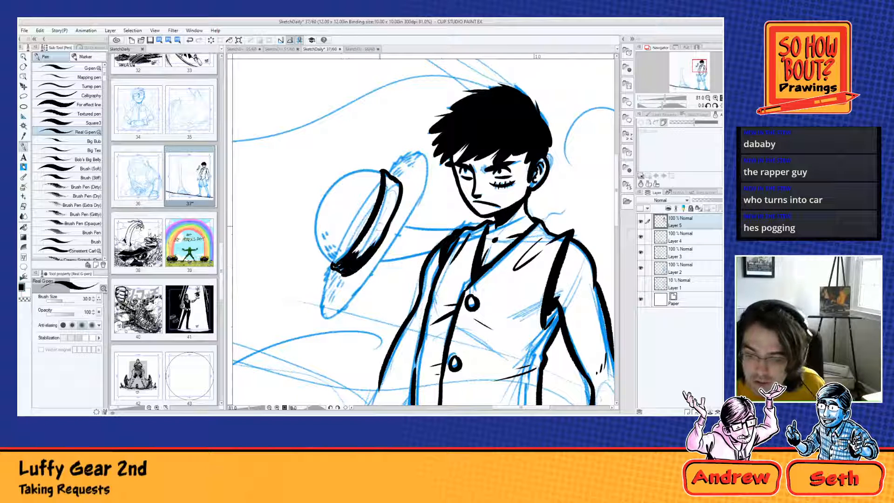
{"action": "left_click_drag", "start_coordinate": [372, 235], "coordinate": [357, 257]}
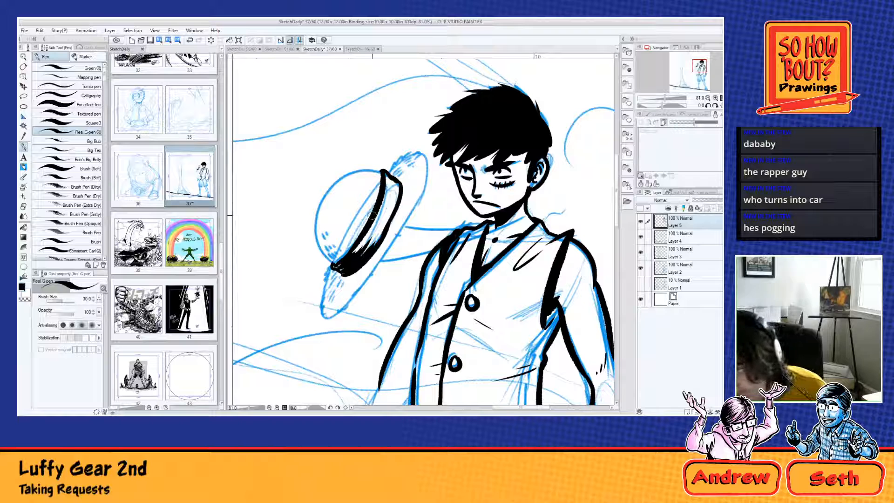
Step: Ink the hat's rounded crown with a thick outline and stipple straw texture at its base and along the band
{"action": "mouse_move", "coordinate": [390, 181]}
{"action": "left_mouse_down"}
{"action": "mouse_move", "coordinate": [388, 201]}
{"action": "mouse_move", "coordinate": [402, 178]}
{"action": "mouse_move", "coordinate": [345, 176]}
{"action": "mouse_move", "coordinate": [328, 256]}
{"action": "left_mouse_up"}
{"action": "key", "text": "ctrl+z"}
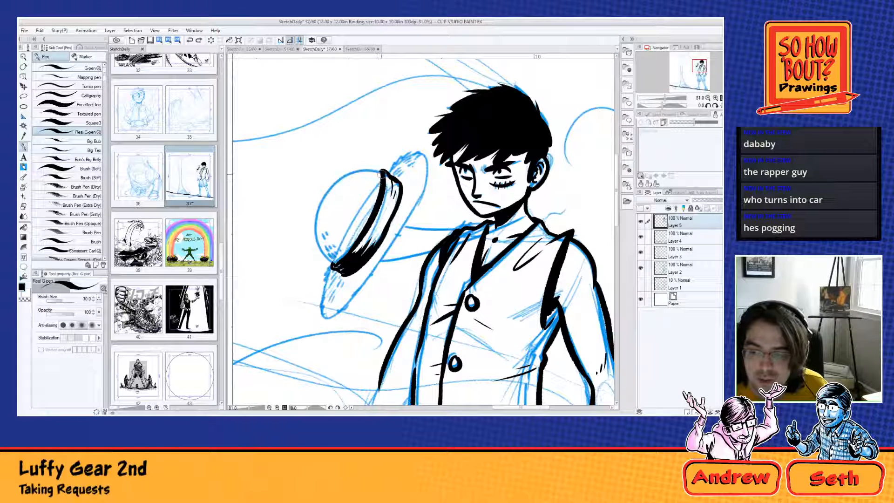
{"action": "mouse_move", "coordinate": [382, 173]}
{"action": "left_mouse_down"}
{"action": "mouse_move", "coordinate": [308, 219]}
{"action": "mouse_move", "coordinate": [332, 266]}
{"action": "mouse_move", "coordinate": [338, 260]}
{"action": "mouse_move", "coordinate": [326, 238]}
{"action": "mouse_move", "coordinate": [338, 256]}
{"action": "mouse_move", "coordinate": [347, 252]}
{"action": "mouse_move", "coordinate": [341, 246]}
{"action": "left_mouse_up"}
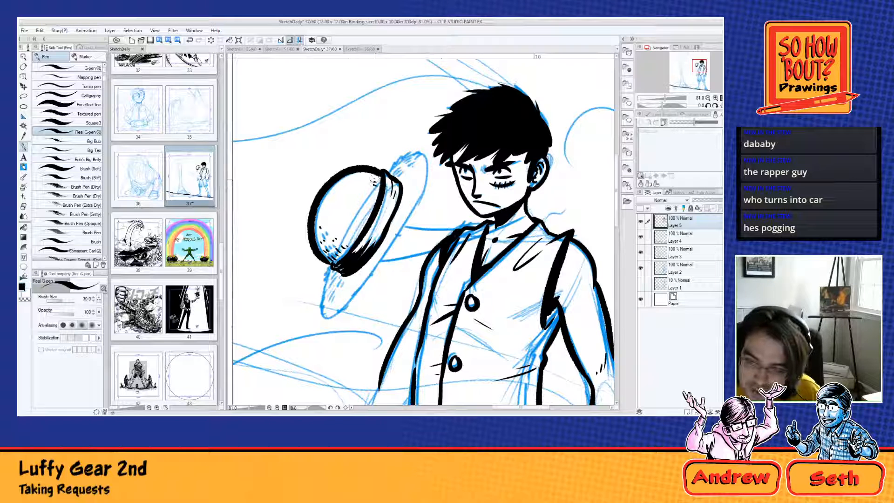
{"action": "mouse_move", "coordinate": [363, 174]}
{"action": "left_mouse_down"}
{"action": "mouse_move", "coordinate": [374, 185]}
{"action": "mouse_move", "coordinate": [367, 210]}
{"action": "left_mouse_up"}
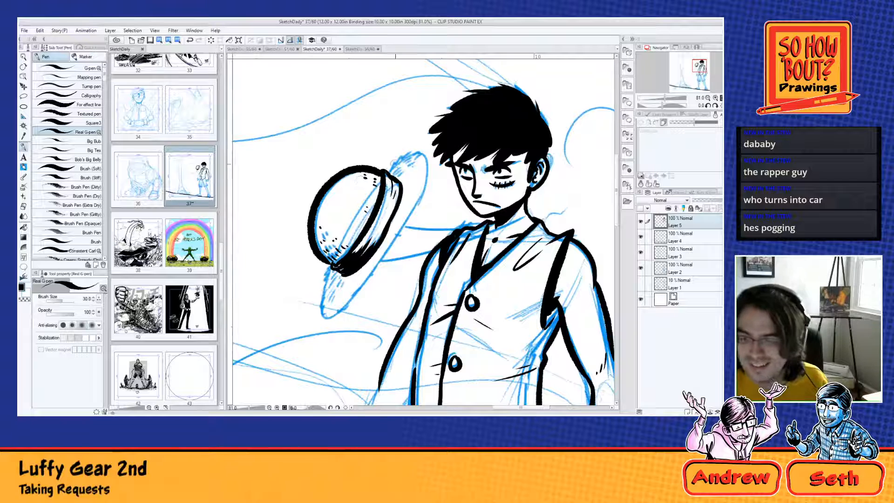
Step: Ink the hat brim's wavy outline around its upper and lower tips and along the edge facing the figure
{"action": "left_click_drag", "start_coordinate": [390, 168], "coordinate": [413, 154]}
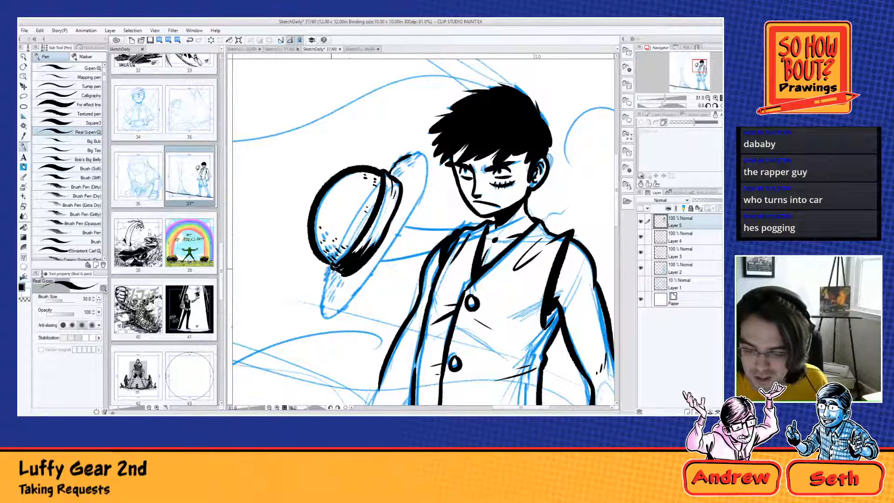
{"action": "mouse_move", "coordinate": [335, 263]}
{"action": "left_mouse_down"}
{"action": "mouse_move", "coordinate": [320, 303]}
{"action": "mouse_move", "coordinate": [325, 320]}
{"action": "mouse_move", "coordinate": [368, 281]}
{"action": "left_mouse_up"}
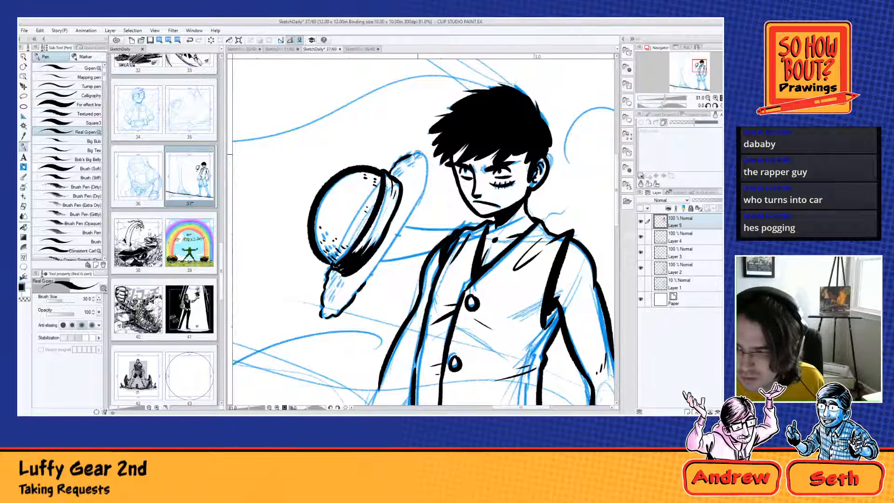
{"action": "mouse_move", "coordinate": [418, 154]}
{"action": "left_mouse_down"}
{"action": "mouse_move", "coordinate": [423, 181]}
{"action": "mouse_move", "coordinate": [391, 243]}
{"action": "left_mouse_up"}
{"action": "key", "text": "ctrl+z"}
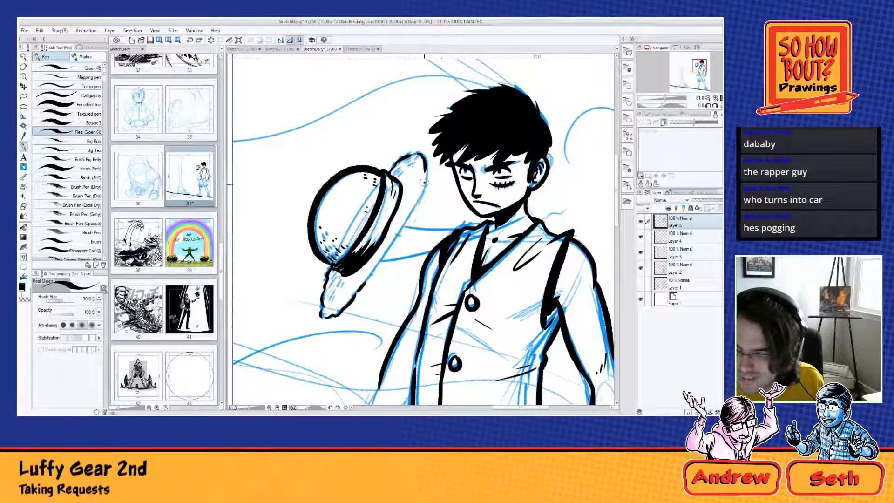
{"action": "mouse_move", "coordinate": [424, 182]}
{"action": "left_mouse_down"}
{"action": "mouse_move", "coordinate": [411, 221]}
{"action": "mouse_move", "coordinate": [360, 288]}
{"action": "mouse_move", "coordinate": [377, 282]}
{"action": "mouse_move", "coordinate": [337, 299]}
{"action": "mouse_move", "coordinate": [348, 283]}
{"action": "left_mouse_up"}
Step: Add short straw texture dashes across the brim's lower tip, upper tip and the strip beside the band
{"action": "left_click_drag", "start_coordinate": [350, 284], "coordinate": [342, 299]}
{"action": "left_click_drag", "start_coordinate": [338, 294], "coordinate": [336, 299]}
{"action": "left_click_drag", "start_coordinate": [359, 272], "coordinate": [356, 278]}
{"action": "left_click_drag", "start_coordinate": [365, 268], "coordinate": [368, 272]}
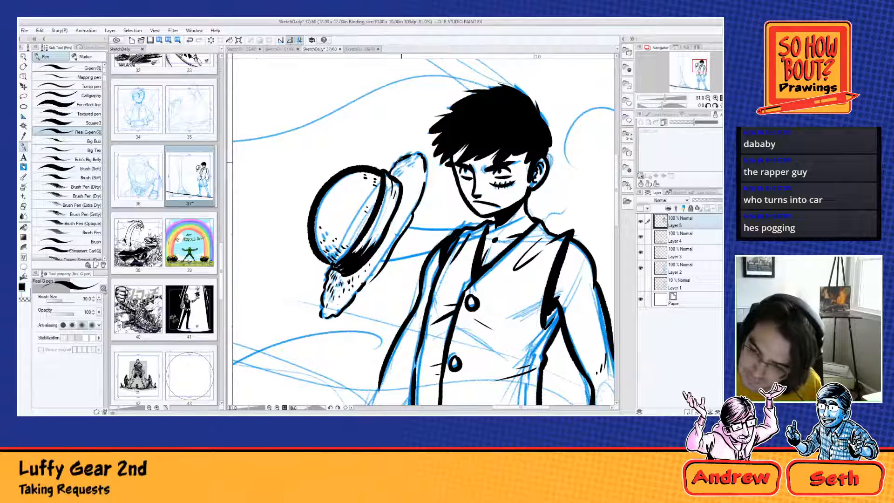
{"action": "left_click_drag", "start_coordinate": [402, 162], "coordinate": [397, 167]}
{"action": "left_click_drag", "start_coordinate": [399, 166], "coordinate": [394, 175]}
{"action": "mouse_move", "coordinate": [403, 169]}
{"action": "left_mouse_down"}
{"action": "mouse_move", "coordinate": [398, 176]}
{"action": "mouse_move", "coordinate": [402, 166]}
{"action": "left_mouse_up"}
{"action": "left_click_drag", "start_coordinate": [410, 159], "coordinate": [407, 173]}
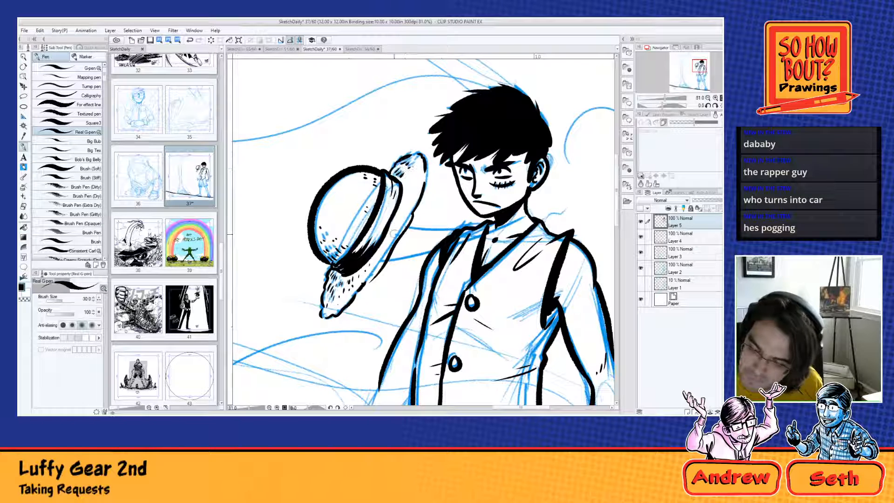
{"action": "left_click_drag", "start_coordinate": [398, 221], "coordinate": [389, 226]}
{"action": "left_click_drag", "start_coordinate": [404, 204], "coordinate": [397, 206]}
{"action": "left_click_drag", "start_coordinate": [405, 199], "coordinate": [397, 207]}
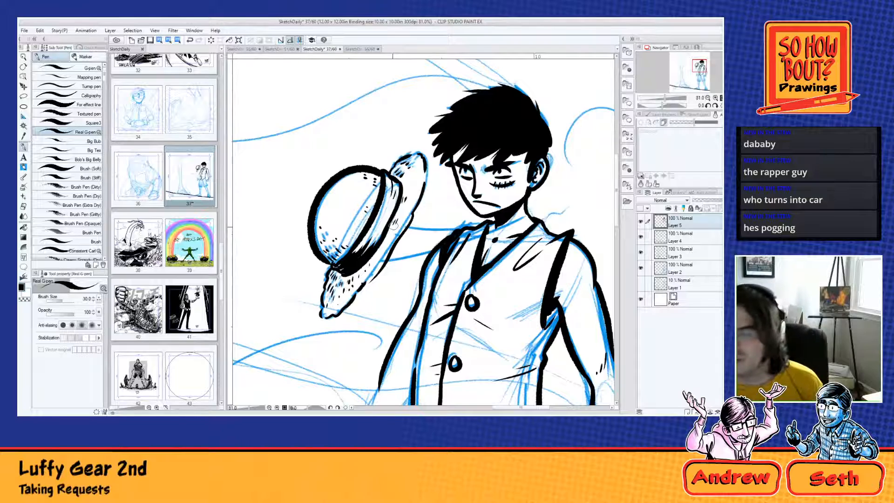
Step: Ink the shorts' waist and crotch folds below the vest, both edges of the leg on the fist's side, and its inner crease
{"action": "scroll", "coordinate": [390, 220], "scroll_direction": "down", "scroll_amount": 3}
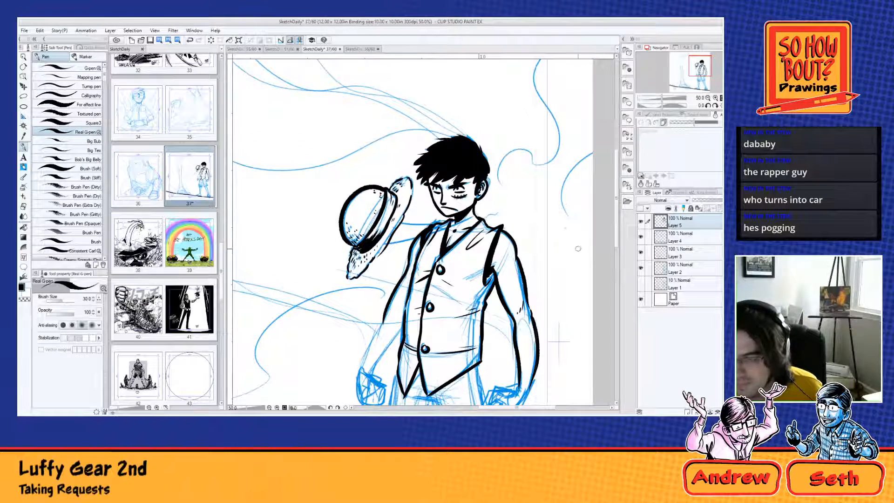
{"action": "left_click_drag", "start_coordinate": [476, 297], "coordinate": [337, 99]}
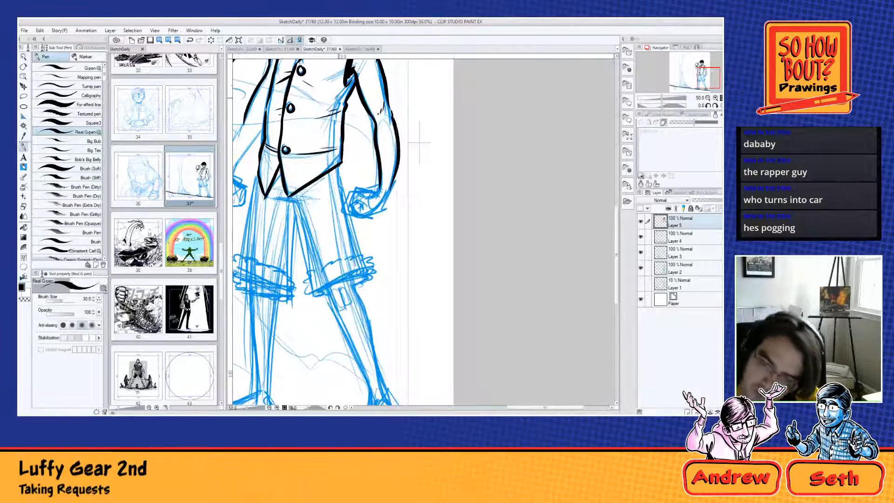
{"action": "mouse_move", "coordinate": [272, 200]}
{"action": "left_mouse_down"}
{"action": "mouse_move", "coordinate": [300, 205]}
{"action": "mouse_move", "coordinate": [330, 177]}
{"action": "mouse_move", "coordinate": [310, 196]}
{"action": "mouse_move", "coordinate": [322, 196]}
{"action": "left_mouse_up"}
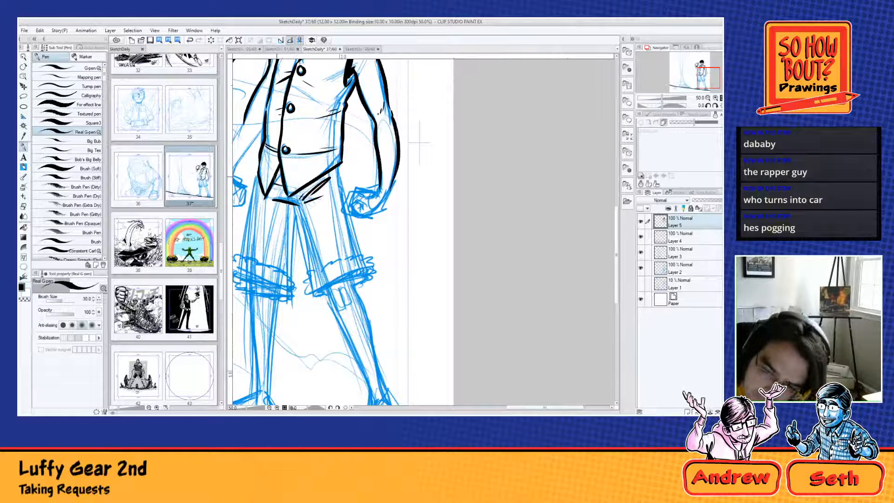
{"action": "left_click_drag", "start_coordinate": [280, 174], "coordinate": [310, 263]}
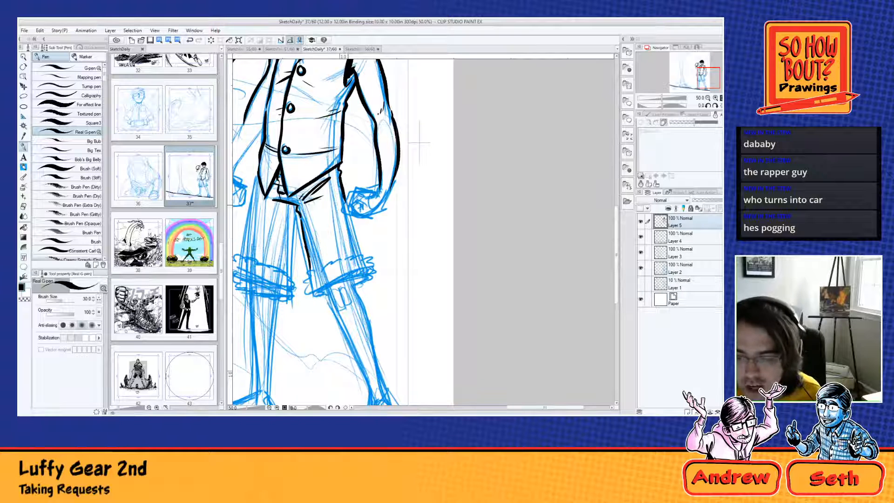
{"action": "left_click_drag", "start_coordinate": [348, 205], "coordinate": [365, 259]}
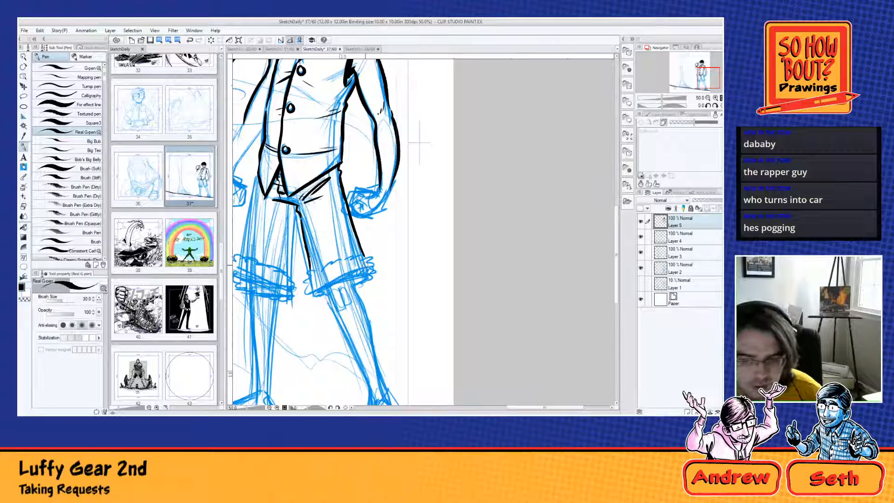
{"action": "left_click_drag", "start_coordinate": [299, 211], "coordinate": [325, 248]}
{"action": "key", "text": "ctrl+z"}
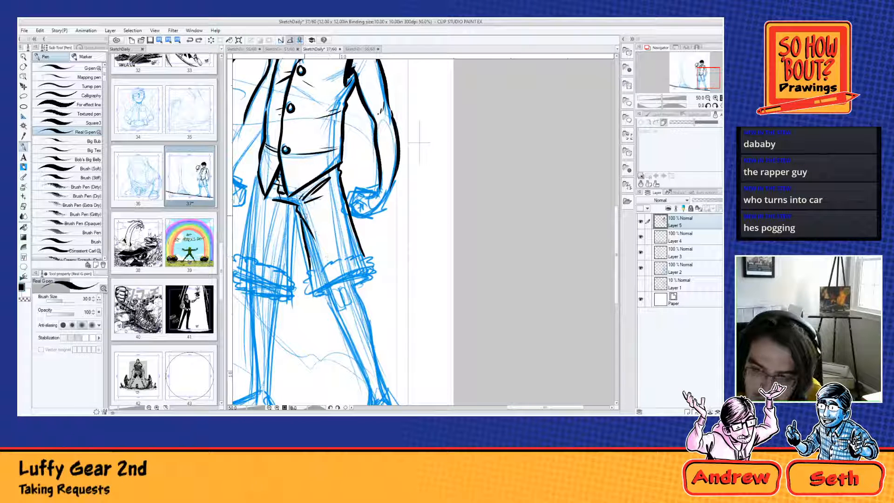
{"action": "left_click_drag", "start_coordinate": [302, 214], "coordinate": [331, 255]}
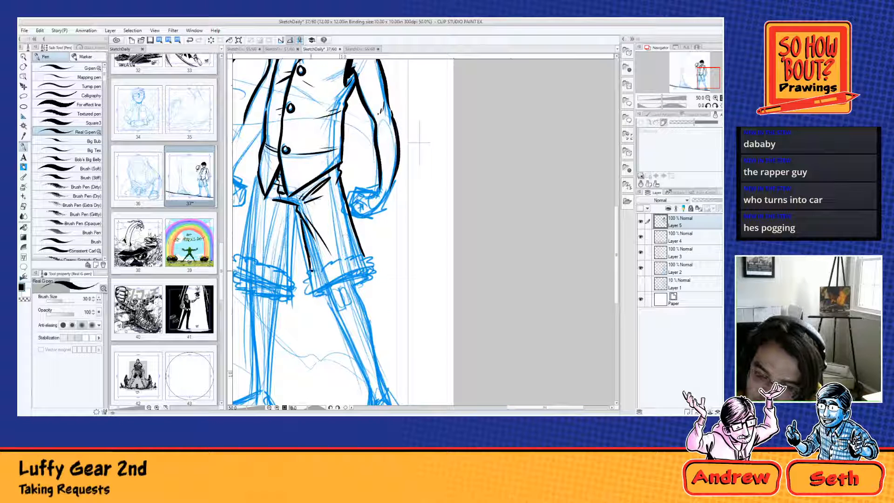
Step: Ink the bumpy inner end and lower edge of the rolled cuff on that shorts leg
{"action": "left_click_drag", "start_coordinate": [311, 269], "coordinate": [308, 293]}
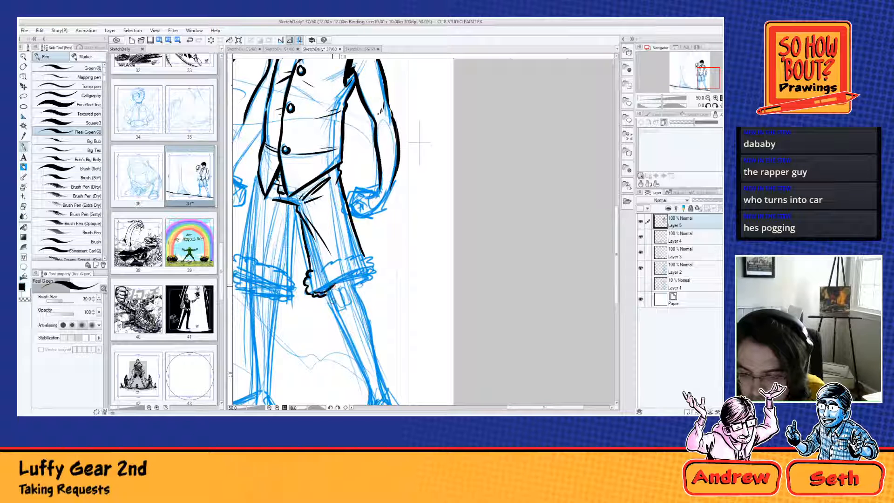
{"action": "left_click_drag", "start_coordinate": [316, 292], "coordinate": [372, 265]}
{"action": "key", "text": "ctrl+z"}
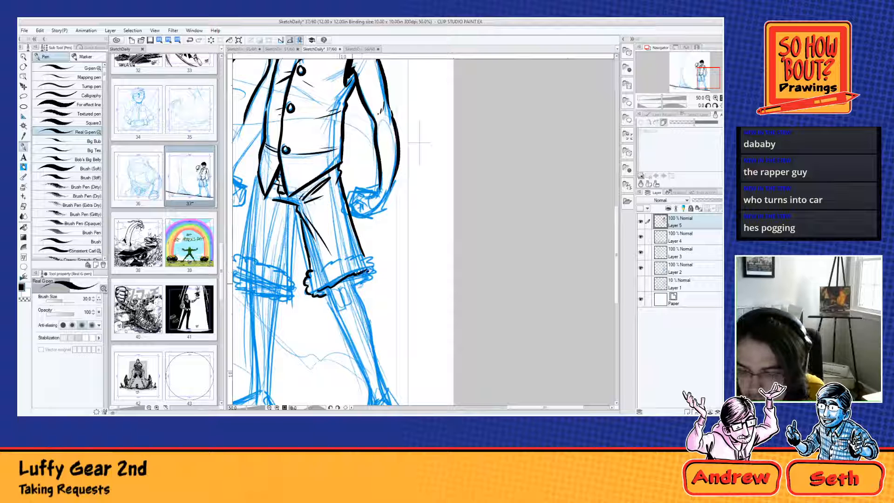
Step: Ink the lower leg's inner contour from cuff to ankle, then close the rolled cuff with its bumpy outer end and upper edge
{"action": "mouse_move", "coordinate": [325, 287]}
{"action": "left_mouse_down"}
{"action": "mouse_move", "coordinate": [352, 349]}
{"action": "mouse_move", "coordinate": [311, 232]}
{"action": "mouse_move", "coordinate": [345, 334]}
{"action": "left_mouse_up"}
{"action": "key", "text": "ctrl+z"}
{"action": "key", "text": "ctrl+z"}
{"action": "key", "text": "ctrl+z"}
{"action": "key", "text": "ctrl+z"}
{"action": "left_click_drag", "start_coordinate": [300, 223], "coordinate": [349, 334]}
{"action": "mouse_move", "coordinate": [316, 227]}
{"action": "left_mouse_down"}
{"action": "mouse_move", "coordinate": [322, 239]}
{"action": "mouse_move", "coordinate": [350, 202]}
{"action": "left_mouse_up"}
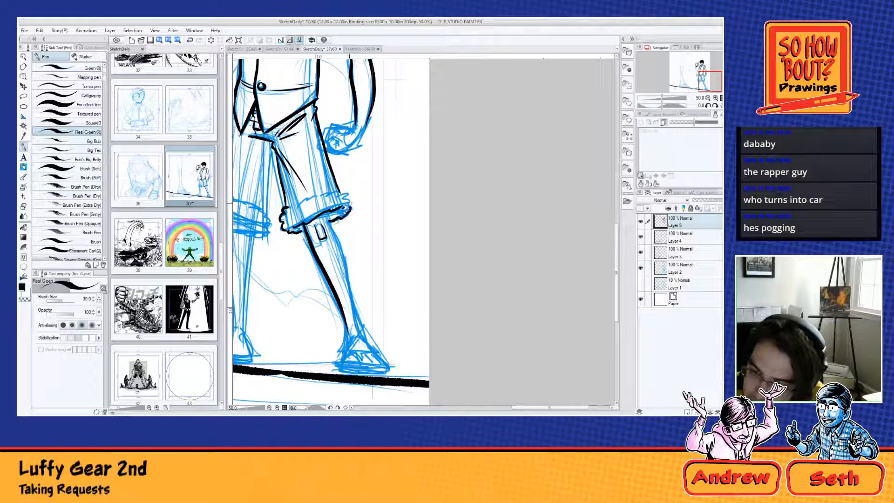
{"action": "mouse_move", "coordinate": [289, 209]}
{"action": "left_mouse_down"}
{"action": "mouse_move", "coordinate": [326, 191]}
{"action": "mouse_move", "coordinate": [350, 204]}
{"action": "left_mouse_up"}
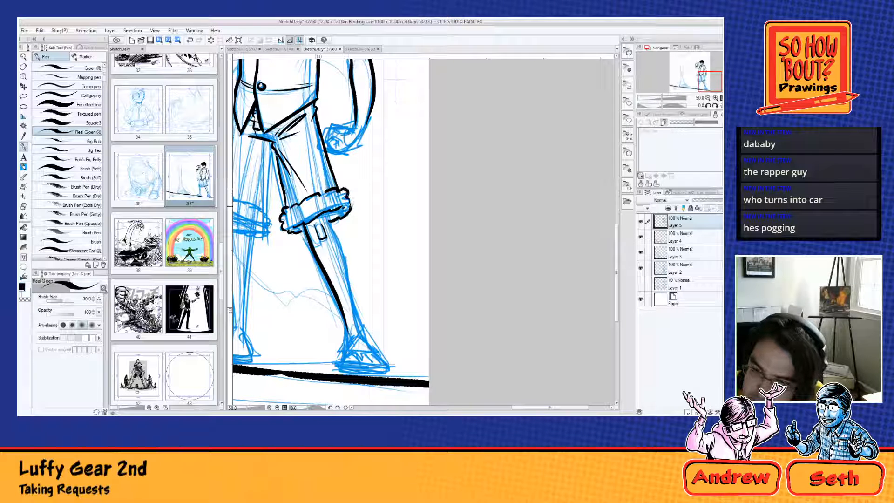
Step: Add dark bumpy texture to the rolled cuff's inner end and ink the lower leg's outer contour down to the ankle
{"action": "mouse_move", "coordinate": [284, 227]}
{"action": "left_mouse_down"}
{"action": "mouse_move", "coordinate": [300, 209]}
{"action": "mouse_move", "coordinate": [295, 233]}
{"action": "mouse_move", "coordinate": [285, 228]}
{"action": "left_mouse_up"}
{"action": "left_click_drag", "start_coordinate": [342, 209], "coordinate": [326, 220]}
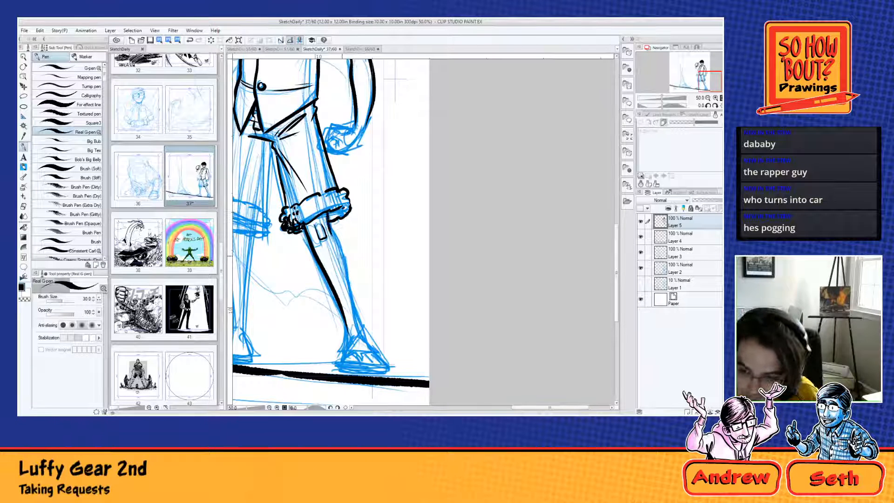
{"action": "left_click_drag", "start_coordinate": [329, 227], "coordinate": [363, 329]}
Step: Scatter short texture marks across the rolled cuff and darken its lower edge and outer end
{"action": "left_click_drag", "start_coordinate": [394, 80], "coordinate": [406, 152]}
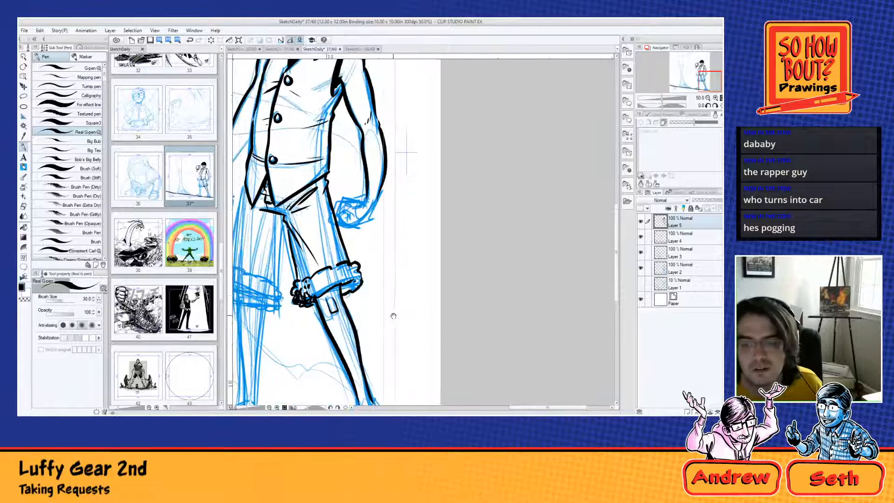
{"action": "mouse_move", "coordinate": [340, 283]}
{"action": "left_mouse_down"}
{"action": "mouse_move", "coordinate": [348, 295]}
{"action": "mouse_move", "coordinate": [362, 276]}
{"action": "mouse_move", "coordinate": [312, 295]}
{"action": "mouse_move", "coordinate": [318, 289]}
{"action": "left_mouse_up"}
{"action": "left_click_drag", "start_coordinate": [334, 281], "coordinate": [318, 289]}
{"action": "left_click_drag", "start_coordinate": [342, 254], "coordinate": [333, 286]}
{"action": "left_click_drag", "start_coordinate": [350, 274], "coordinate": [313, 287]}
{"action": "left_click_drag", "start_coordinate": [314, 287], "coordinate": [312, 292]}
{"action": "left_click_drag", "start_coordinate": [324, 277], "coordinate": [315, 291]}
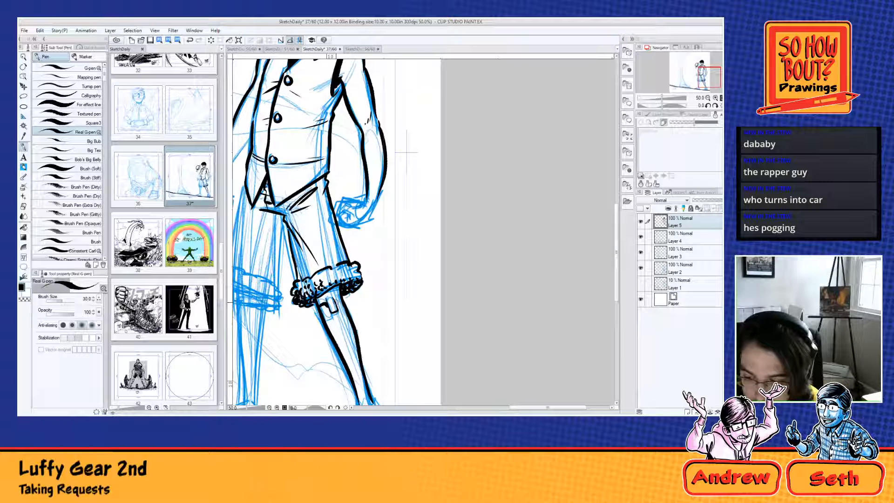
Step: Fill the shadow on the knee beneath the cuff with black and darken the cuff's inner underside
{"action": "mouse_move", "coordinate": [331, 299]}
{"action": "left_mouse_down"}
{"action": "mouse_move", "coordinate": [338, 317]}
{"action": "mouse_move", "coordinate": [340, 295]}
{"action": "mouse_move", "coordinate": [316, 301]}
{"action": "mouse_move", "coordinate": [331, 311]}
{"action": "left_mouse_up"}
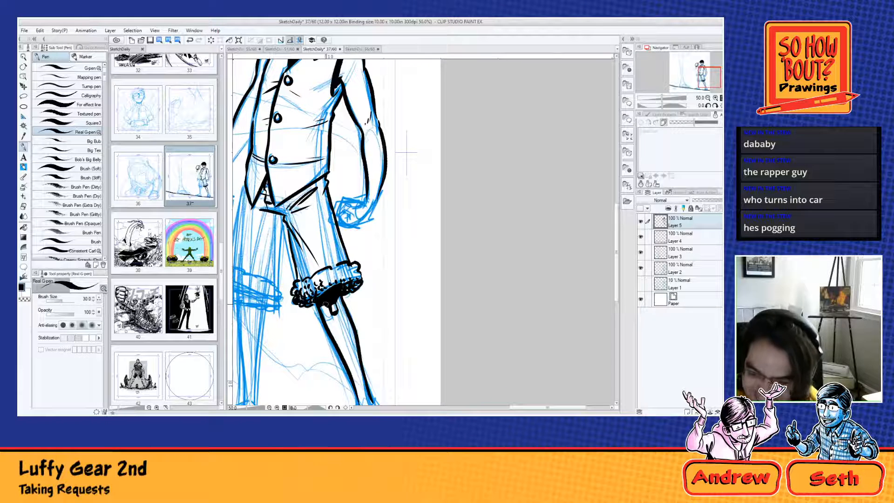
{"action": "left_click_drag", "start_coordinate": [326, 304], "coordinate": [326, 319]}
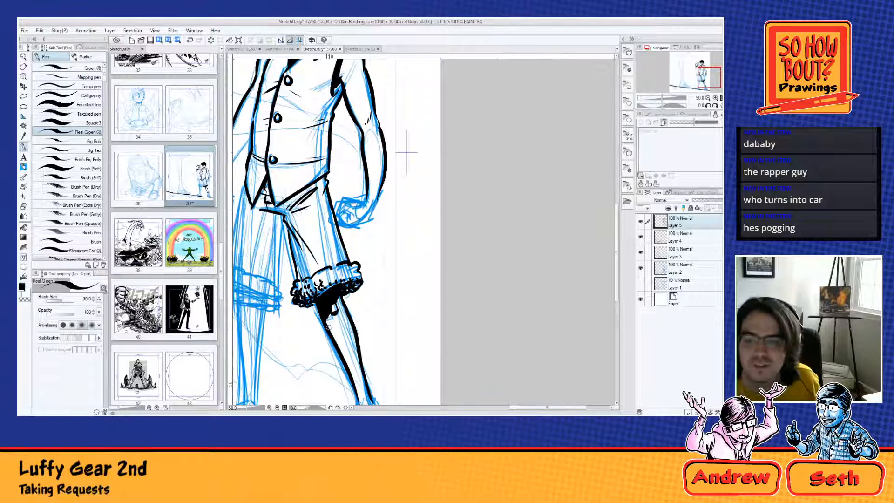
{"action": "left_click_drag", "start_coordinate": [377, 176], "coordinate": [401, 212]}
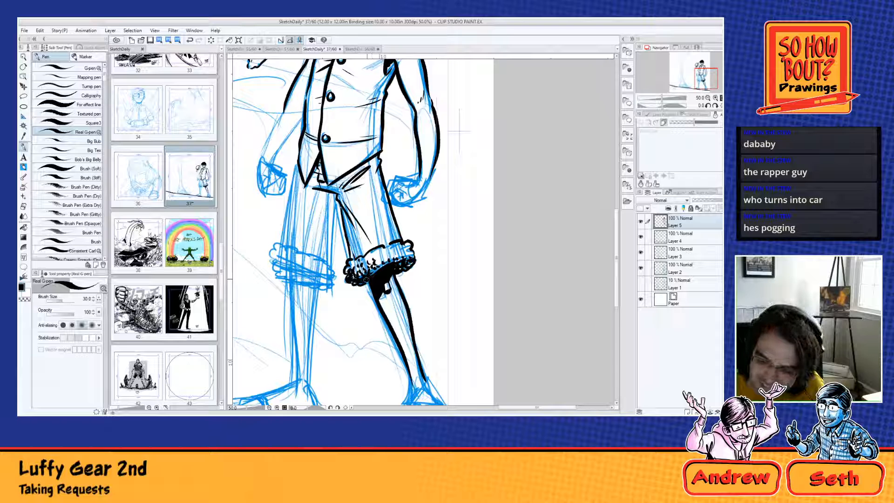
{"action": "left_click_drag", "start_coordinate": [354, 279], "coordinate": [374, 271]}
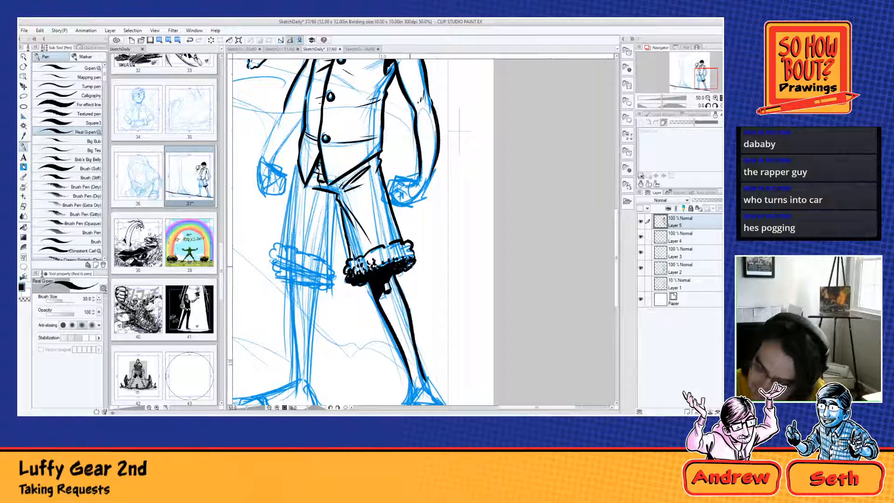
Step: Fill the shorts leg on the fist's side solid black from the vest hem down to the rolled cuff
{"action": "left_click_drag", "start_coordinate": [436, 343], "coordinate": [401, 251]}
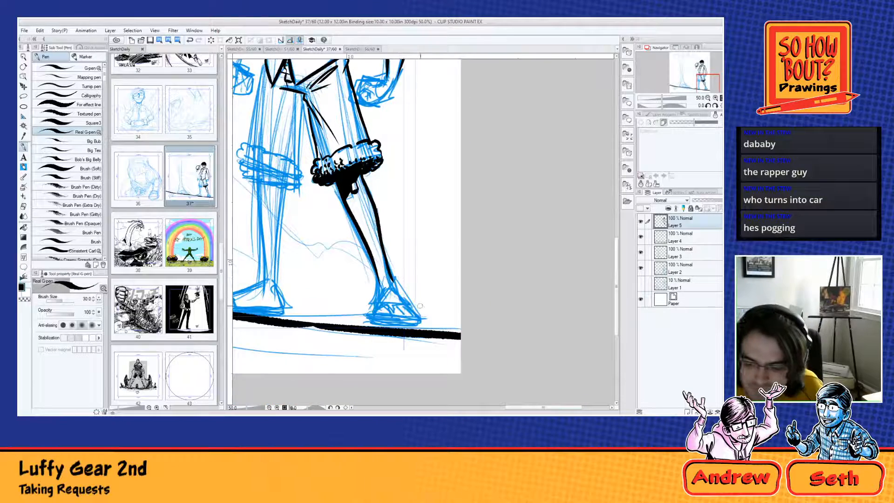
{"action": "left_click_drag", "start_coordinate": [350, 195], "coordinate": [416, 396]}
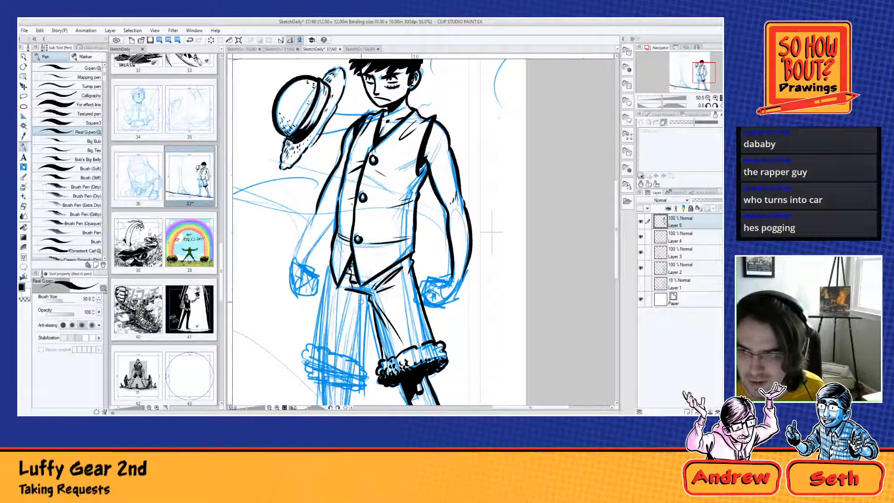
{"action": "mouse_move", "coordinate": [352, 259]}
{"action": "left_mouse_down"}
{"action": "mouse_move", "coordinate": [357, 288]}
{"action": "mouse_move", "coordinate": [372, 290]}
{"action": "mouse_move", "coordinate": [409, 259]}
{"action": "mouse_move", "coordinate": [398, 283]}
{"action": "mouse_move", "coordinate": [391, 285]}
{"action": "mouse_move", "coordinate": [393, 274]}
{"action": "mouse_move", "coordinate": [371, 298]}
{"action": "mouse_move", "coordinate": [380, 330]}
{"action": "left_mouse_up"}
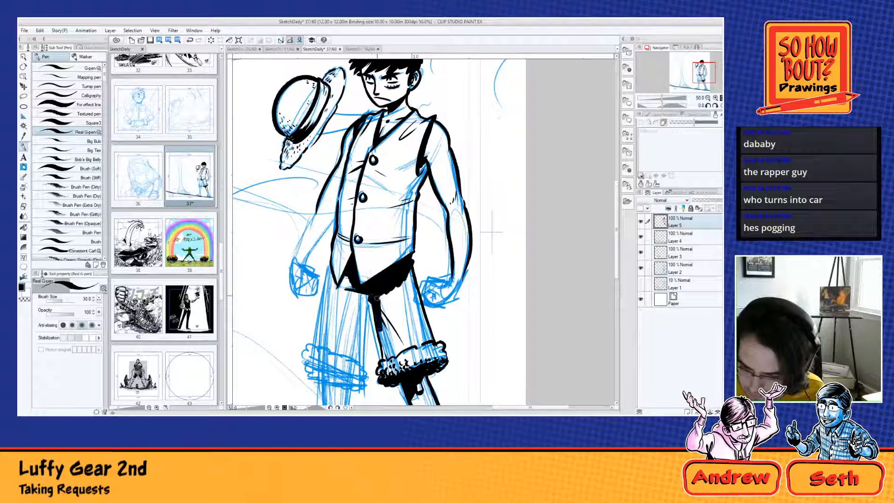
{"action": "mouse_move", "coordinate": [377, 298]}
{"action": "left_mouse_down"}
{"action": "mouse_move", "coordinate": [385, 328]}
{"action": "mouse_move", "coordinate": [390, 298]}
{"action": "mouse_move", "coordinate": [398, 326]}
{"action": "mouse_move", "coordinate": [395, 289]}
{"action": "mouse_move", "coordinate": [411, 325]}
{"action": "mouse_move", "coordinate": [415, 276]}
{"action": "mouse_move", "coordinate": [432, 341]}
{"action": "mouse_move", "coordinate": [383, 347]}
{"action": "mouse_move", "coordinate": [386, 359]}
{"action": "mouse_move", "coordinate": [386, 342]}
{"action": "mouse_move", "coordinate": [391, 356]}
{"action": "mouse_move", "coordinate": [424, 339]}
{"action": "mouse_move", "coordinate": [419, 331]}
{"action": "mouse_move", "coordinate": [397, 341]}
{"action": "mouse_move", "coordinate": [397, 333]}
{"action": "left_mouse_up"}
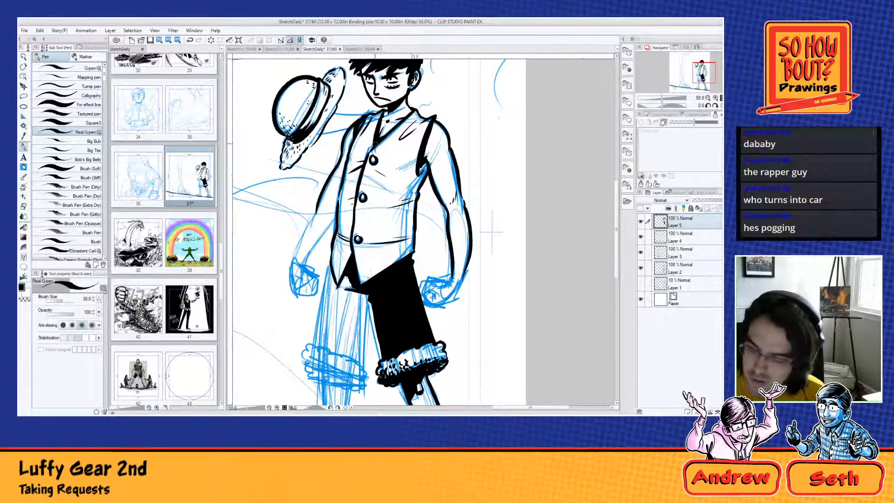
Step: Thicken the shaded side of the three vest buttons and add short fold marks beside the vest opening
{"action": "left_click_drag", "start_coordinate": [369, 160], "coordinate": [373, 164]}
{"action": "left_click_drag", "start_coordinate": [358, 196], "coordinate": [362, 203]}
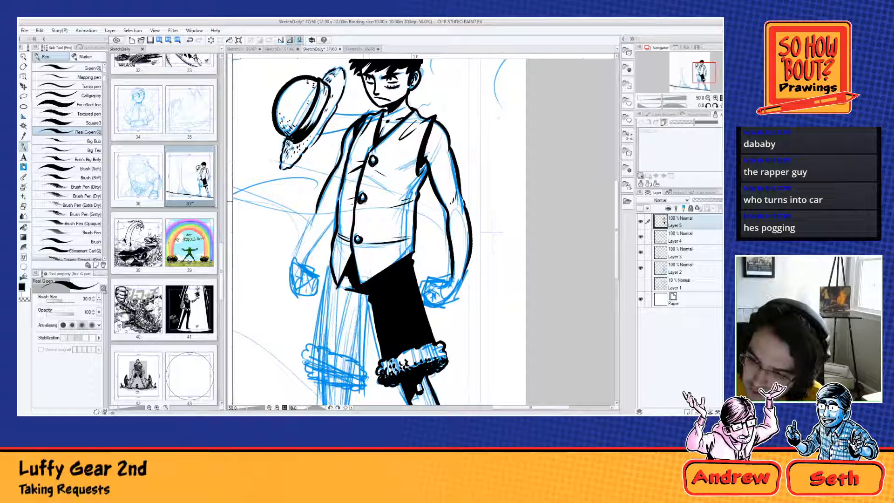
{"action": "left_click_drag", "start_coordinate": [354, 238], "coordinate": [345, 241]}
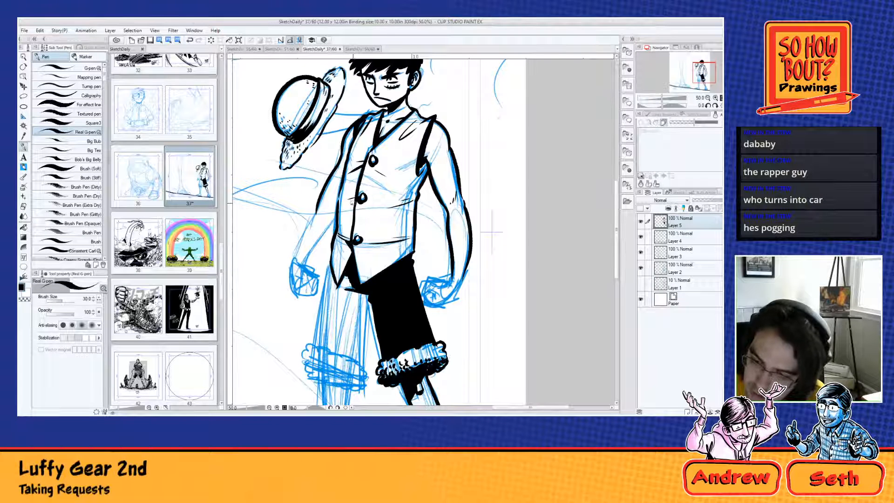
{"action": "left_click_drag", "start_coordinate": [356, 170], "coordinate": [365, 162]}
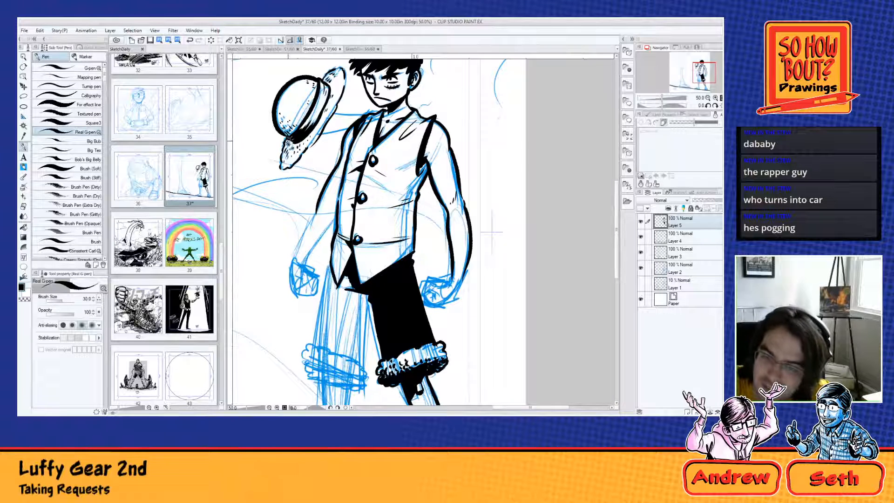
Step: Hatch dense black shading over the lower part of the hat's crown, its band and the brim's lower tip
{"action": "mouse_move", "coordinate": [290, 139]}
{"action": "left_mouse_down"}
{"action": "mouse_move", "coordinate": [282, 167]}
{"action": "mouse_move", "coordinate": [295, 149]}
{"action": "mouse_move", "coordinate": [287, 160]}
{"action": "mouse_move", "coordinate": [284, 126]}
{"action": "left_mouse_up"}
{"action": "left_click_drag", "start_coordinate": [289, 133], "coordinate": [295, 124]}
{"action": "left_click_drag", "start_coordinate": [289, 129], "coordinate": [291, 121]}
{"action": "mouse_move", "coordinate": [282, 126]}
{"action": "left_mouse_down"}
{"action": "mouse_move", "coordinate": [294, 121]}
{"action": "mouse_move", "coordinate": [289, 110]}
{"action": "mouse_move", "coordinate": [300, 120]}
{"action": "left_mouse_up"}
{"action": "left_click_drag", "start_coordinate": [290, 127], "coordinate": [298, 124]}
{"action": "mouse_move", "coordinate": [288, 132]}
{"action": "left_mouse_down"}
{"action": "mouse_move", "coordinate": [306, 88]}
{"action": "mouse_move", "coordinate": [326, 93]}
{"action": "mouse_move", "coordinate": [291, 107]}
{"action": "left_mouse_up"}
{"action": "mouse_move", "coordinate": [287, 121]}
{"action": "left_mouse_down"}
{"action": "mouse_move", "coordinate": [298, 114]}
{"action": "mouse_move", "coordinate": [291, 107]}
{"action": "left_mouse_up"}
{"action": "left_click_drag", "start_coordinate": [291, 119], "coordinate": [302, 110]}
{"action": "left_click_drag", "start_coordinate": [298, 122], "coordinate": [308, 108]}
{"action": "left_click_drag", "start_coordinate": [289, 125], "coordinate": [307, 116]}
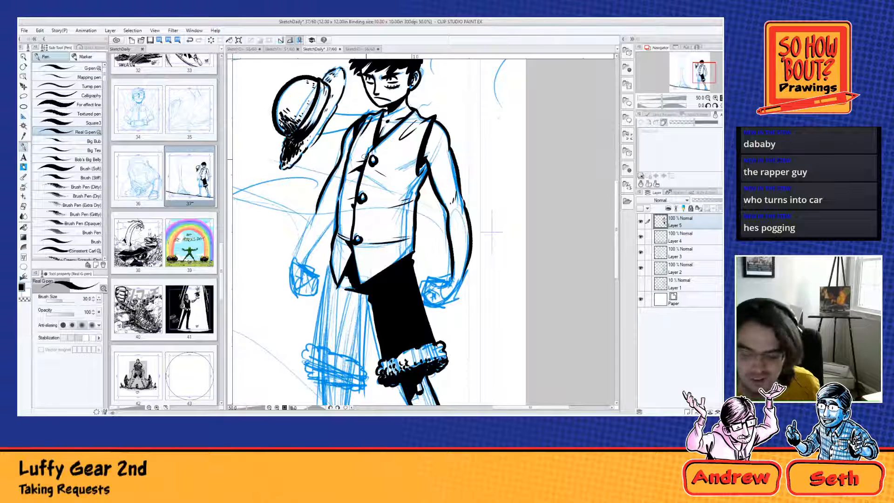
Step: Add more black texture strokes over the inner half of the rolled cuff
{"action": "left_click_drag", "start_coordinate": [390, 354], "coordinate": [389, 370]}
{"action": "mouse_move", "coordinate": [390, 374]}
{"action": "left_mouse_down"}
{"action": "mouse_move", "coordinate": [397, 357]}
{"action": "mouse_move", "coordinate": [409, 357]}
{"action": "left_mouse_up"}
{"action": "left_click_drag", "start_coordinate": [405, 369], "coordinate": [416, 360]}
Step: Ink the sandal's flat sole on the ground line and both sides of the foot from the ankle down
{"action": "scroll", "coordinate": [495, 303], "scroll_direction": "down", "scroll_amount": 5}
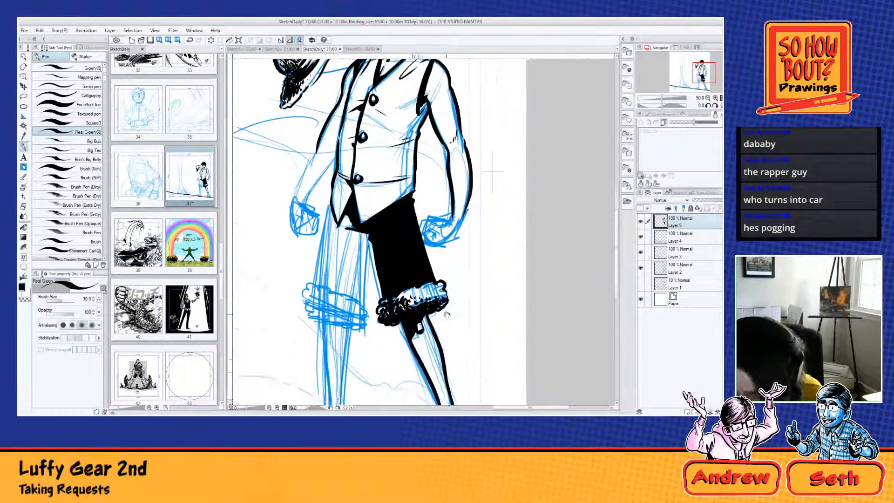
{"action": "left_click_drag", "start_coordinate": [465, 317], "coordinate": [431, 248]}
{"action": "mouse_move", "coordinate": [416, 303]}
{"action": "left_mouse_down"}
{"action": "mouse_move", "coordinate": [429, 306]}
{"action": "mouse_move", "coordinate": [437, 320]}
{"action": "mouse_move", "coordinate": [414, 322]}
{"action": "mouse_move", "coordinate": [408, 341]}
{"action": "left_mouse_up"}
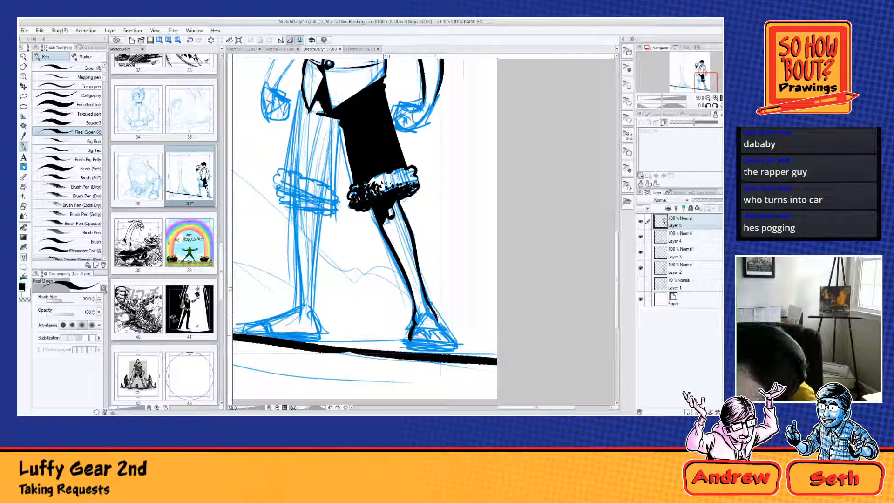
{"action": "mouse_move", "coordinate": [413, 340]}
{"action": "left_mouse_down"}
{"action": "mouse_move", "coordinate": [437, 332]}
{"action": "mouse_move", "coordinate": [413, 350]}
{"action": "mouse_move", "coordinate": [456, 355]}
{"action": "left_mouse_up"}
{"action": "key", "text": "ctrl+z"}
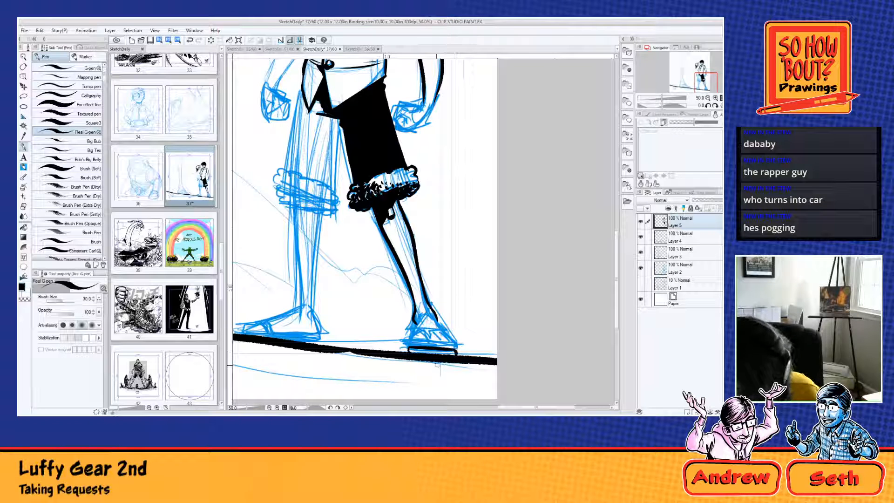
{"action": "left_click_drag", "start_coordinate": [415, 316], "coordinate": [409, 344]}
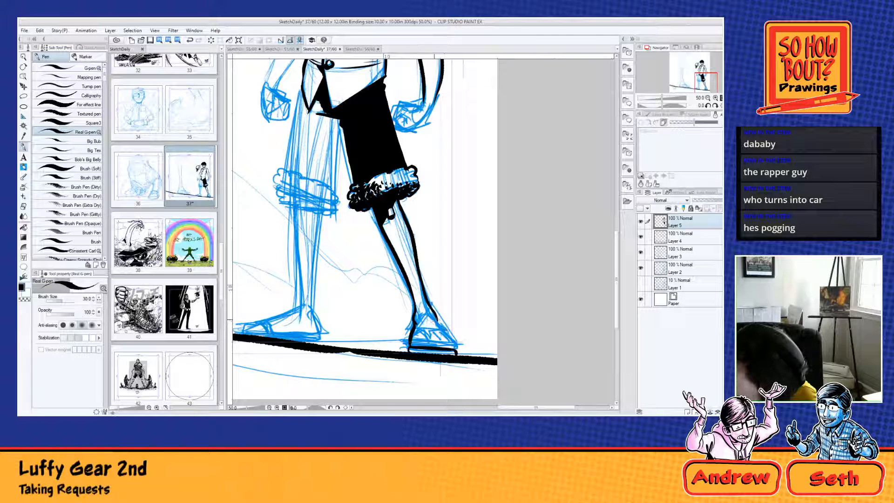
{"action": "mouse_move", "coordinate": [422, 318]}
{"action": "left_mouse_down"}
{"action": "mouse_move", "coordinate": [437, 322]}
{"action": "mouse_move", "coordinate": [455, 349]}
{"action": "left_mouse_up"}
{"action": "key", "text": "ctrl+z"}
{"action": "key", "text": "ctrl+z"}
{"action": "key", "text": "ctrl+z"}
{"action": "key", "text": "ctrl+z"}
{"action": "key", "text": "ctrl+z"}
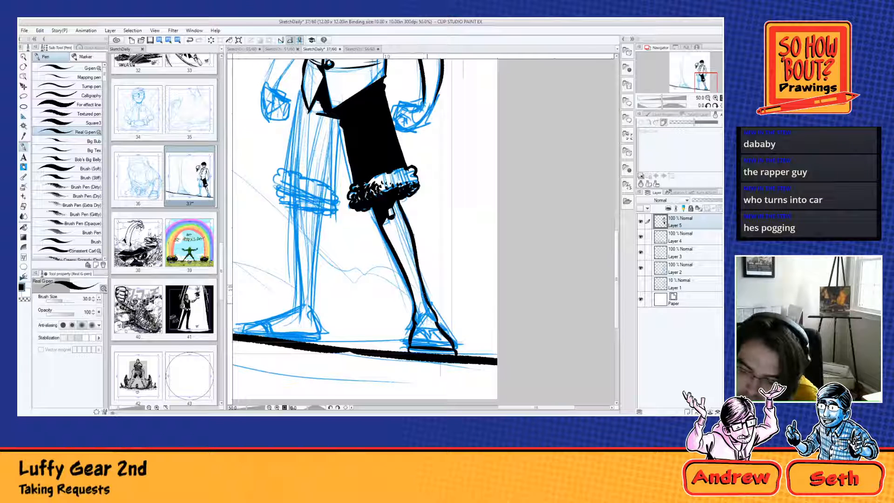
Step: Ink the ankle line, the toes and the sandal strap inside the foot's outline
{"action": "mouse_move", "coordinate": [426, 303]}
{"action": "left_mouse_down"}
{"action": "mouse_move", "coordinate": [420, 281]}
{"action": "mouse_move", "coordinate": [433, 317]}
{"action": "left_mouse_up"}
{"action": "key", "text": "ctrl+z"}
{"action": "key", "text": "ctrl+z"}
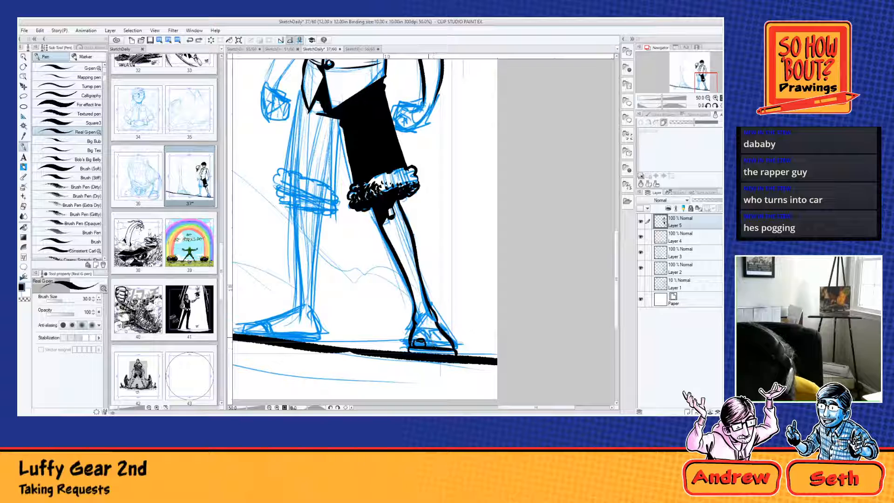
{"action": "mouse_move", "coordinate": [435, 338]}
{"action": "left_mouse_down"}
{"action": "mouse_move", "coordinate": [452, 349]}
{"action": "mouse_move", "coordinate": [427, 346]}
{"action": "mouse_move", "coordinate": [449, 347]}
{"action": "left_mouse_up"}
{"action": "key", "text": "ctrl+z"}
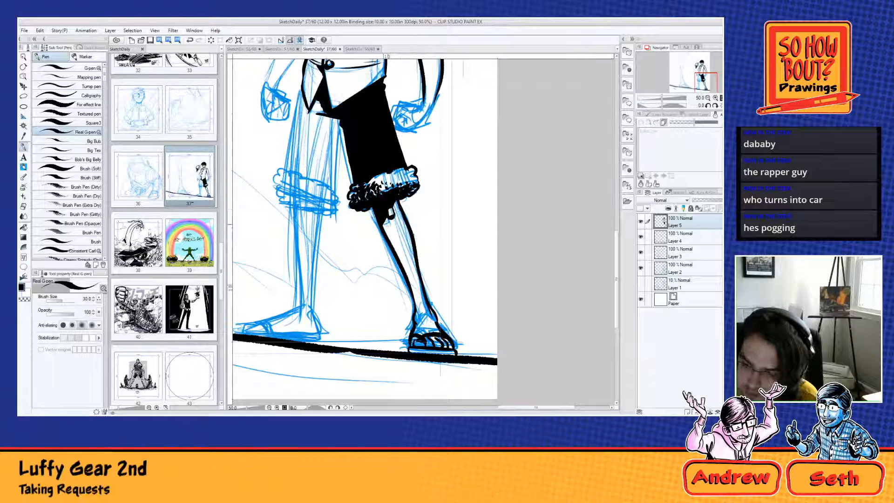
Step: Add hatching below the knee shadow, along the shin's inner edge and on the sandal's sole
{"action": "mouse_move", "coordinate": [392, 217]}
{"action": "left_mouse_down"}
{"action": "mouse_move", "coordinate": [400, 222]}
{"action": "mouse_move", "coordinate": [399, 213]}
{"action": "left_mouse_up"}
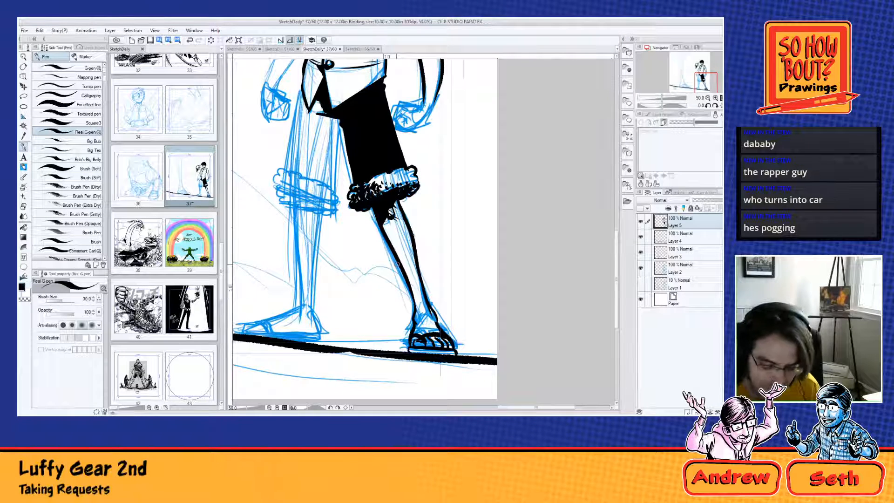
{"action": "left_click_drag", "start_coordinate": [407, 276], "coordinate": [411, 281]}
{"action": "left_click_drag", "start_coordinate": [405, 267], "coordinate": [412, 277]}
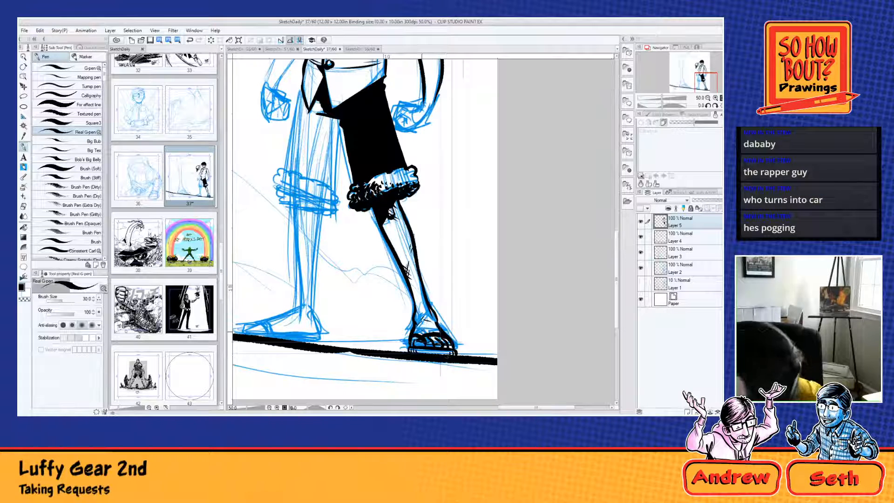
{"action": "left_click_drag", "start_coordinate": [388, 224], "coordinate": [389, 232]}
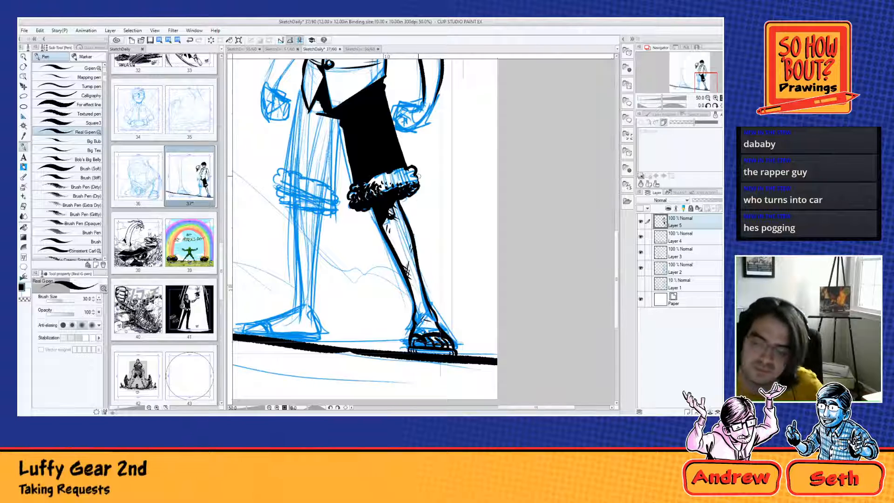
Step: Cut thin white crease highlights and specks into the black shorts leg with the transparent colour
{"action": "scroll", "coordinate": [418, 175], "scroll_direction": "up", "scroll_amount": 5}
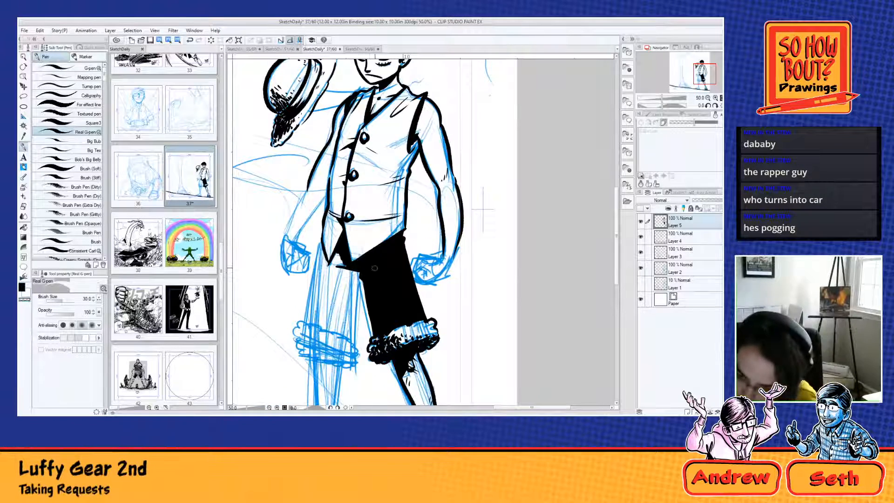
{"action": "mouse_move", "coordinate": [366, 266]}
{"action": "left_mouse_down"}
{"action": "mouse_move", "coordinate": [398, 245]}
{"action": "mouse_move", "coordinate": [385, 262]}
{"action": "mouse_move", "coordinate": [389, 318]}
{"action": "left_mouse_up"}
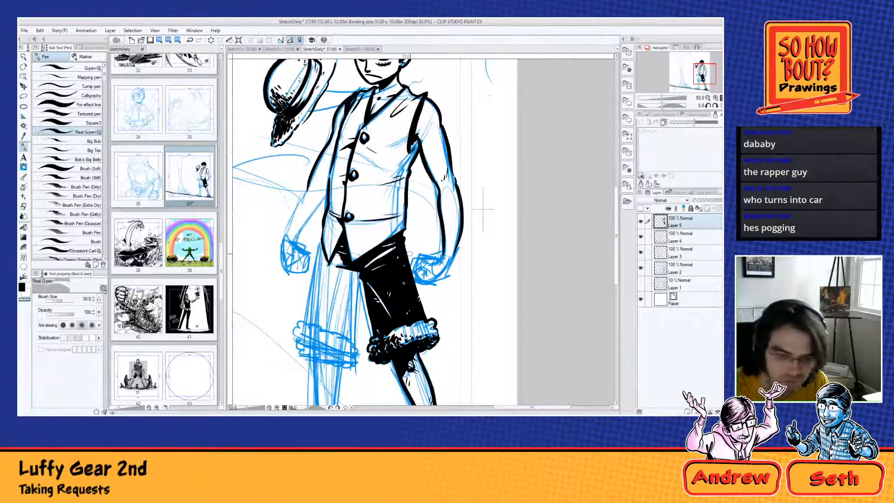
{"action": "key", "text": "c"}
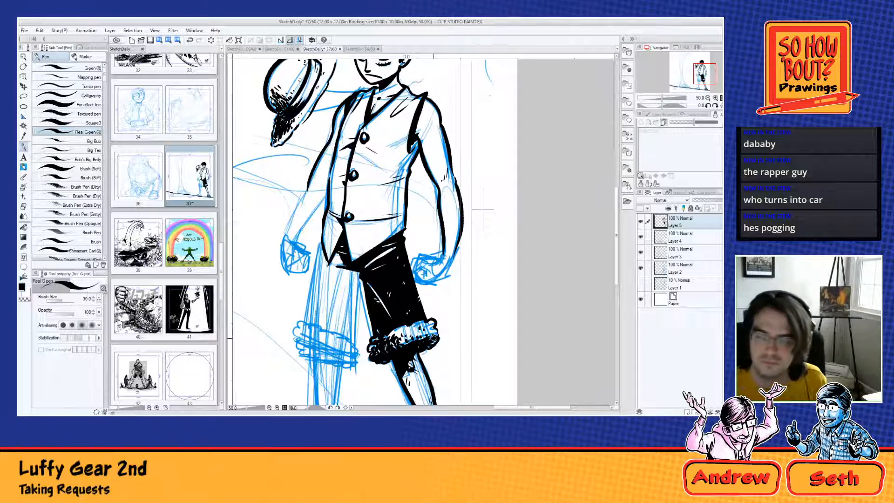
Step: Add small straw dashes around the outline of the hat's crown and along its brim
{"action": "left_click_drag", "start_coordinate": [482, 210], "coordinate": [486, 311]}
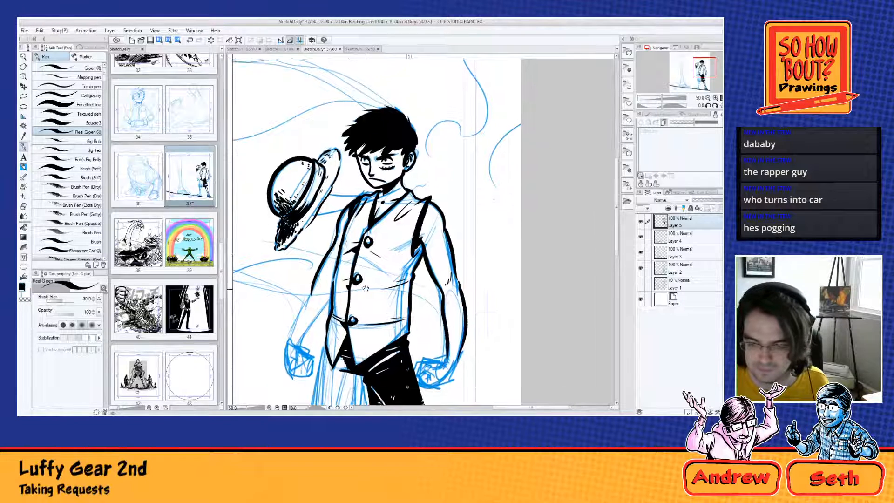
{"action": "left_click_drag", "start_coordinate": [486, 311], "coordinate": [502, 328]}
{"action": "left_click_drag", "start_coordinate": [300, 256], "coordinate": [327, 231]}
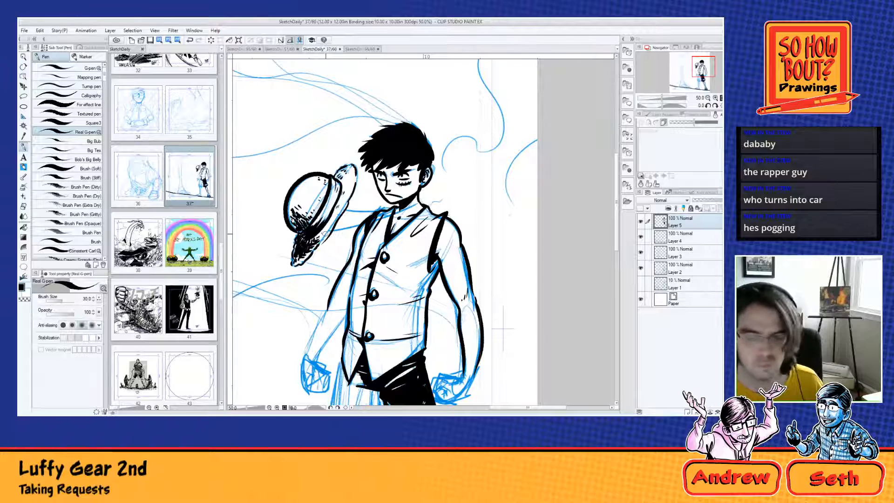
{"action": "key", "text": "ctrl+minus"}
{"action": "left_click_drag", "start_coordinate": [336, 192], "coordinate": [361, 106]}
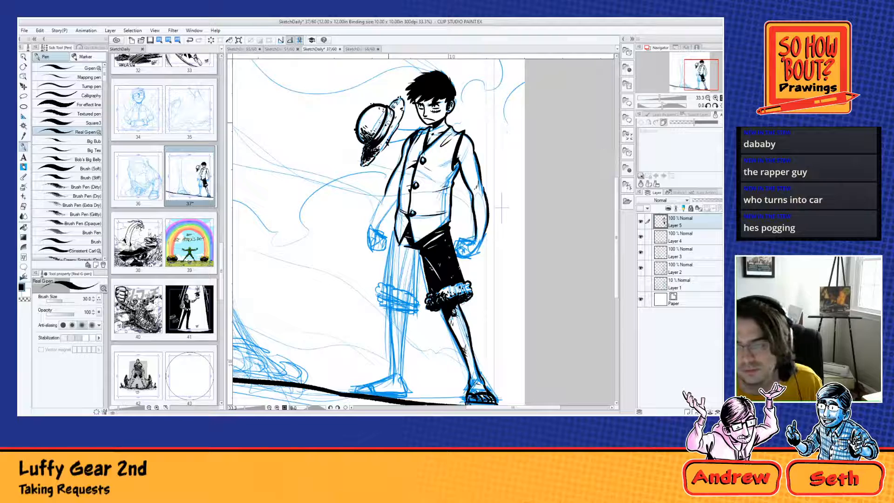
Step: Stipple small texture dots across the vest's front, around the lower buttons and near the hem
{"action": "scroll", "coordinate": [386, 112], "scroll_direction": "up", "scroll_amount": 3}
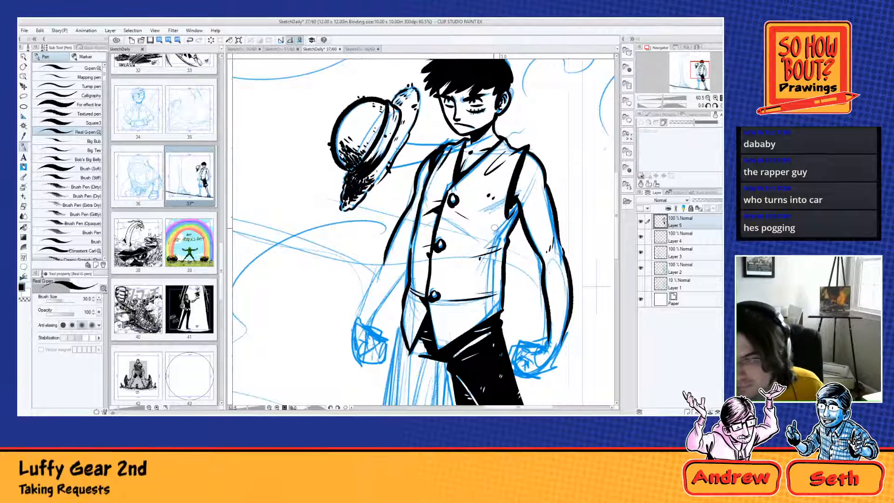
{"action": "left_click", "coordinate": [455, 292]}
{"action": "left_click", "coordinate": [459, 292]}
{"action": "left_click", "coordinate": [466, 323]}
{"action": "left_click", "coordinate": [474, 320]}
{"action": "left_click", "coordinate": [483, 318]}
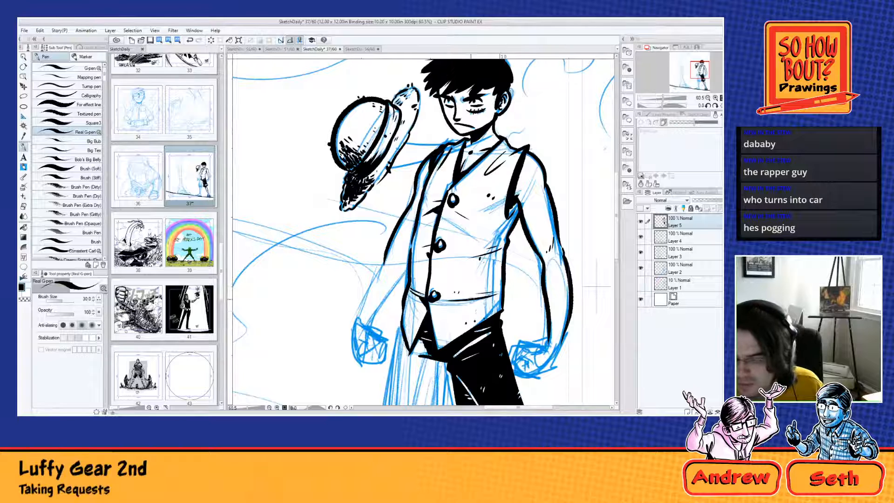
{"action": "left_click", "coordinate": [432, 319]}
{"action": "left_click", "coordinate": [433, 314]}
{"action": "left_click", "coordinate": [443, 346]}
{"action": "left_click", "coordinate": [447, 343]}
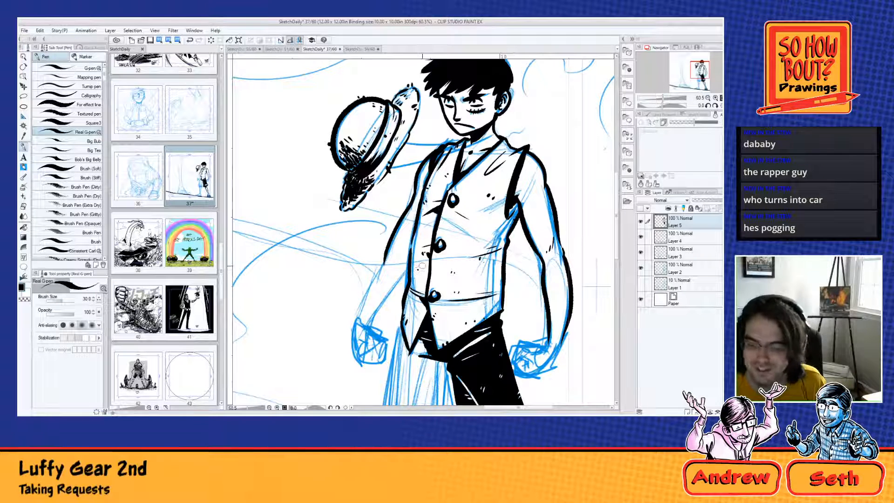
Step: Hide Layer 2 and Layer 3 to check the inks without the blue figure sketch
{"action": "left_click", "coordinate": [640, 268]}
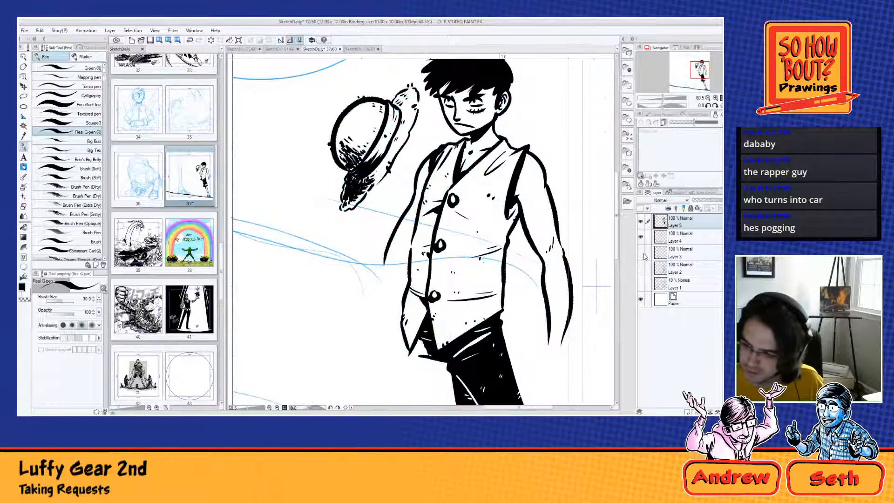
Step: Hide the Layer 3 background sketch and add small crosshatched scuff marks to the cheek
{"action": "left_click", "coordinate": [640, 252]}
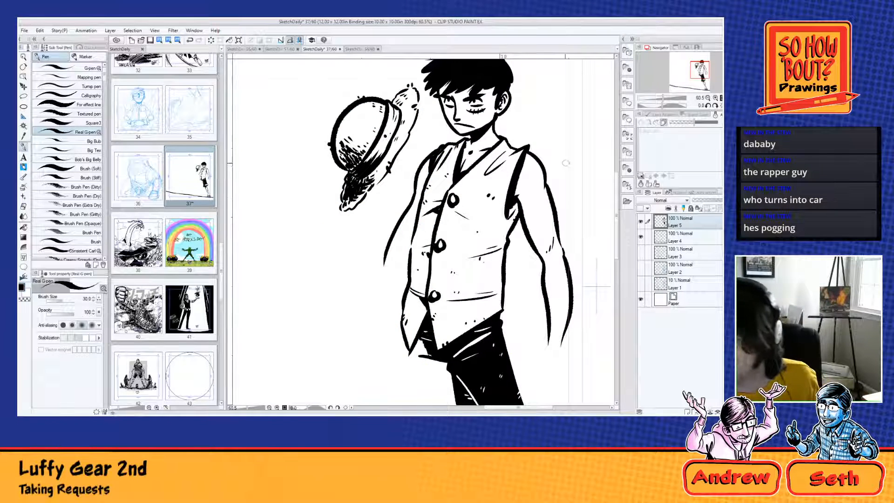
{"action": "scroll", "coordinate": [487, 191], "scroll_direction": "up", "scroll_amount": 3}
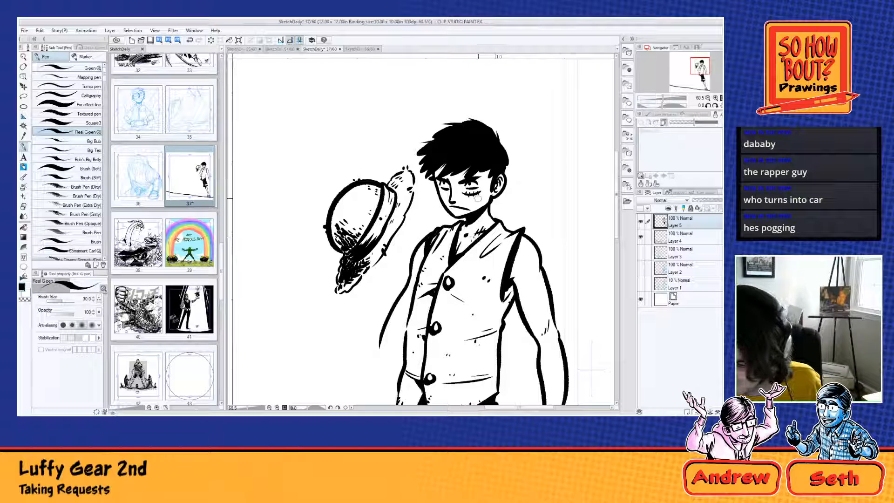
{"action": "left_click_drag", "start_coordinate": [478, 197], "coordinate": [474, 205]}
{"action": "left_click_drag", "start_coordinate": [483, 199], "coordinate": [481, 204]}
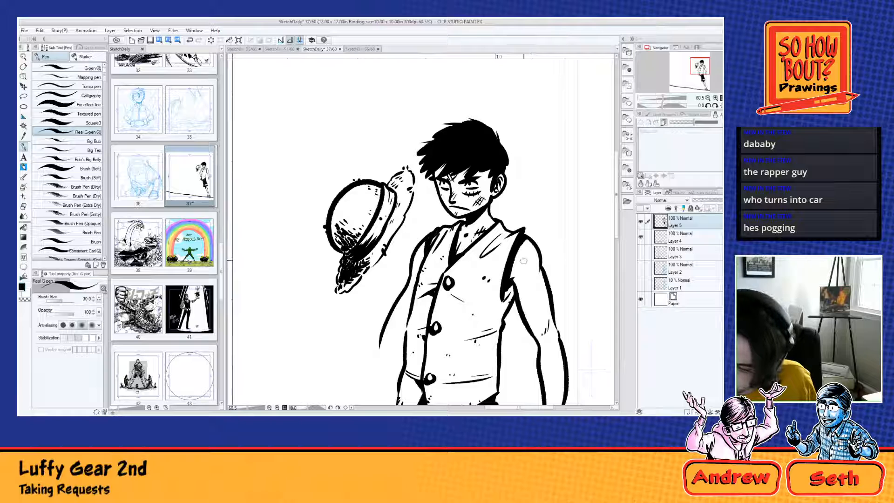
Step: Add crosshatched scuffs and short texture strokes along the lowered arm, from the shoulder to the forearm
{"action": "mouse_move", "coordinate": [525, 262]}
{"action": "left_mouse_down"}
{"action": "mouse_move", "coordinate": [547, 305]}
{"action": "mouse_move", "coordinate": [533, 288]}
{"action": "mouse_move", "coordinate": [542, 310]}
{"action": "left_mouse_up"}
{"action": "left_click_drag", "start_coordinate": [549, 348], "coordinate": [543, 278]}
{"action": "left_click_drag", "start_coordinate": [541, 293], "coordinate": [538, 303]}
{"action": "left_click_drag", "start_coordinate": [543, 303], "coordinate": [541, 308]}
{"action": "left_click_drag", "start_coordinate": [523, 245], "coordinate": [521, 250]}
{"action": "left_click_drag", "start_coordinate": [526, 246], "coordinate": [523, 251]}
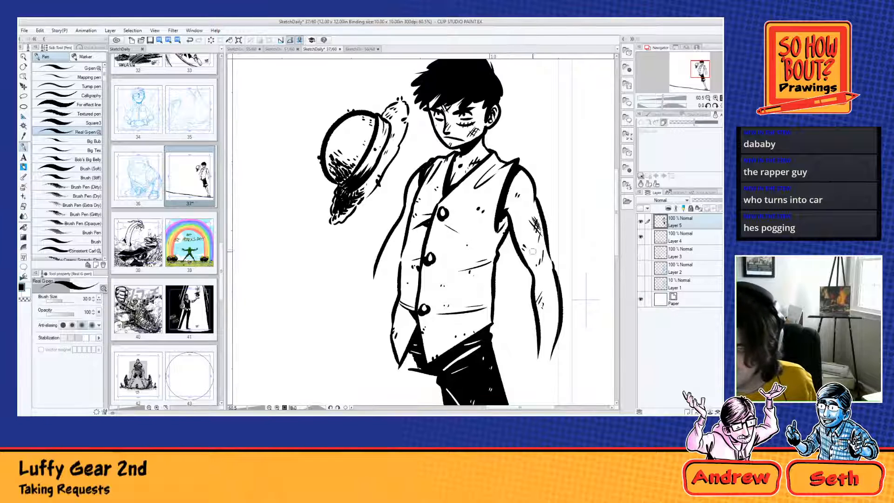
{"action": "left_click_drag", "start_coordinate": [546, 294], "coordinate": [549, 302]}
Step: Add short hatch marks to the shoulder nearest the hat and touch up the black shadow along the opposite vest armhole
{"action": "left_click_drag", "start_coordinate": [414, 183], "coordinate": [413, 188]}
{"action": "left_click_drag", "start_coordinate": [416, 183], "coordinate": [415, 188]}
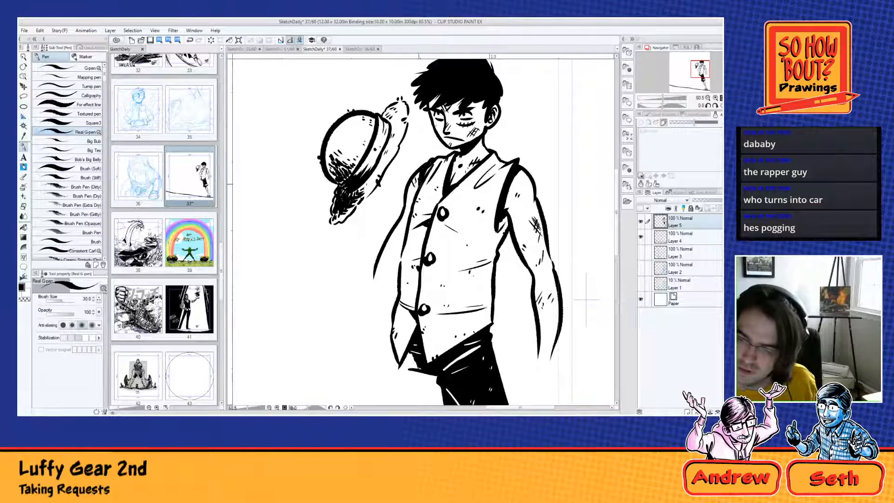
{"action": "mouse_move", "coordinate": [410, 228]}
{"action": "left_mouse_down"}
{"action": "mouse_move", "coordinate": [403, 245]}
{"action": "mouse_move", "coordinate": [401, 233]}
{"action": "left_mouse_up"}
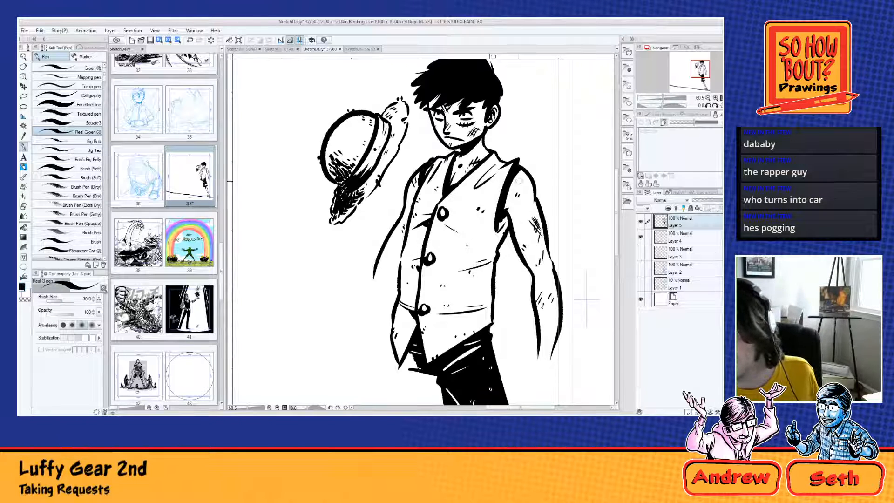
{"action": "left_click_drag", "start_coordinate": [506, 214], "coordinate": [498, 230]}
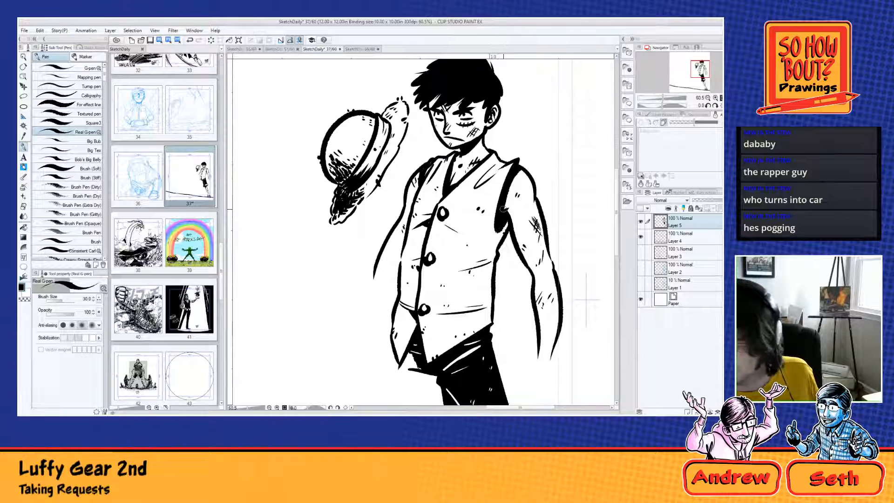
Step: Ink a small centre mark inside each of the three vest buttons
{"action": "scroll", "coordinate": [502, 208], "scroll_direction": "down", "scroll_amount": 2}
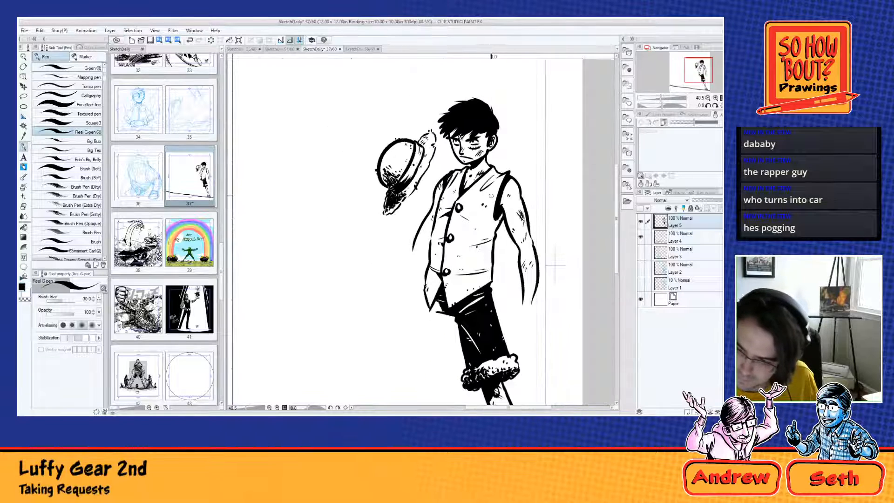
{"action": "scroll", "coordinate": [491, 195], "scroll_direction": "up", "scroll_amount": 4}
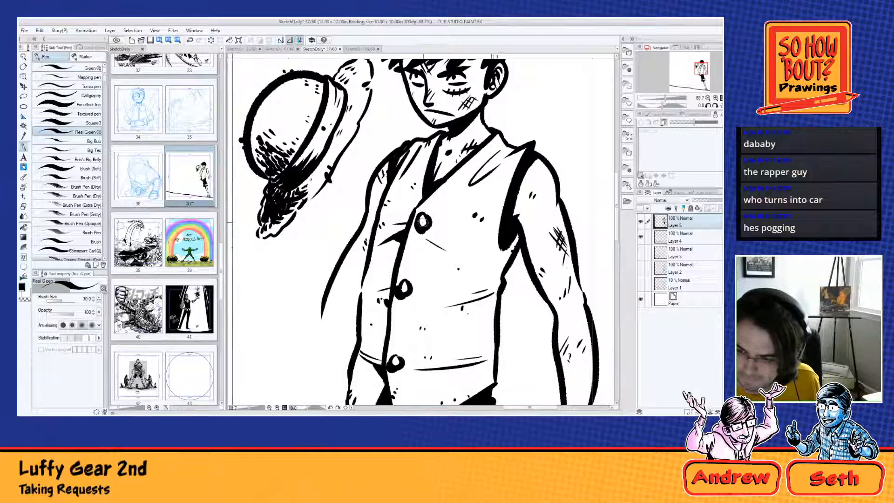
{"action": "left_click_drag", "start_coordinate": [423, 220], "coordinate": [422, 224]}
{"action": "left_click_drag", "start_coordinate": [404, 286], "coordinate": [404, 290]}
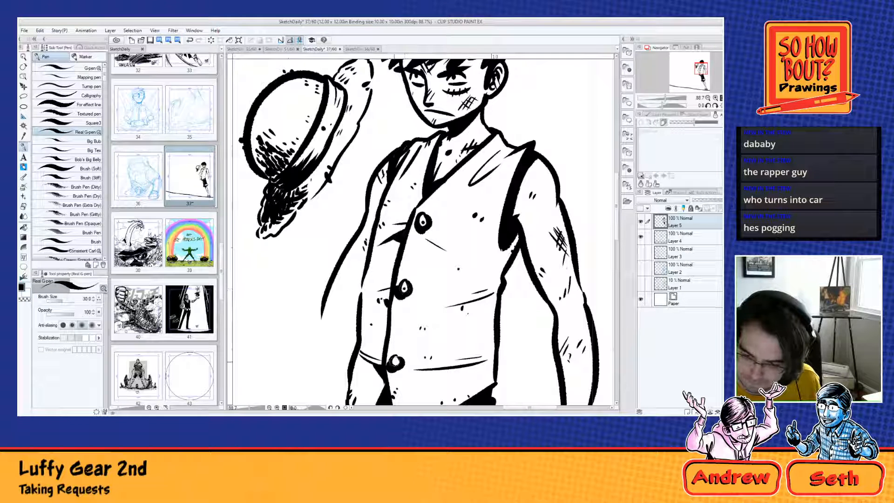
{"action": "left_click_drag", "start_coordinate": [395, 360], "coordinate": [396, 362]}
{"action": "scroll", "coordinate": [363, 216], "scroll_direction": "down", "scroll_amount": 3}
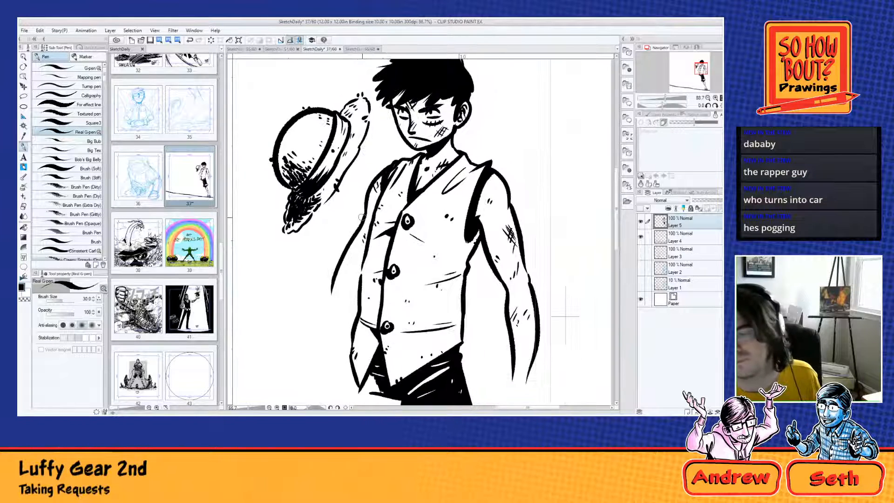
Step: Review the inked figure from the vest to the foot and show the Layer 2 figure sketch again
{"action": "scroll", "coordinate": [363, 216], "scroll_direction": "down", "scroll_amount": 4}
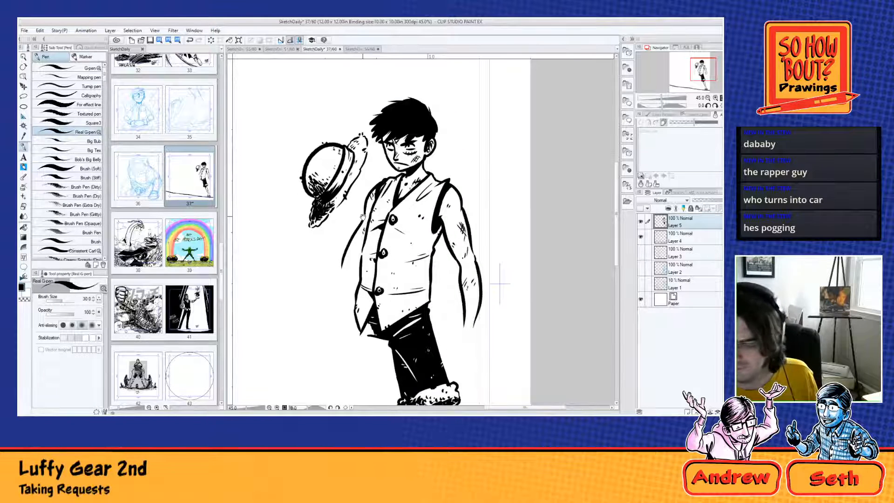
{"action": "scroll", "coordinate": [478, 157], "scroll_direction": "down", "scroll_amount": 5}
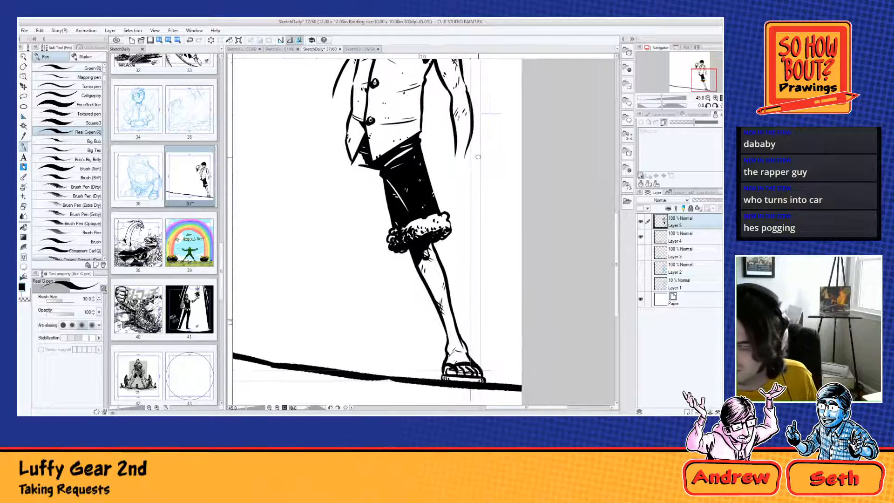
{"action": "left_click_drag", "start_coordinate": [478, 157], "coordinate": [501, 259]}
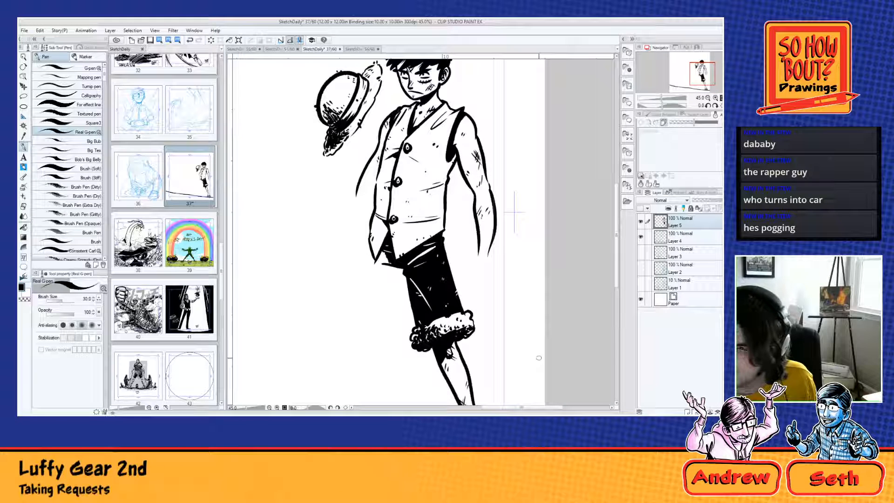
{"action": "left_click", "coordinate": [641, 253]}
{"action": "left_click", "coordinate": [641, 252]}
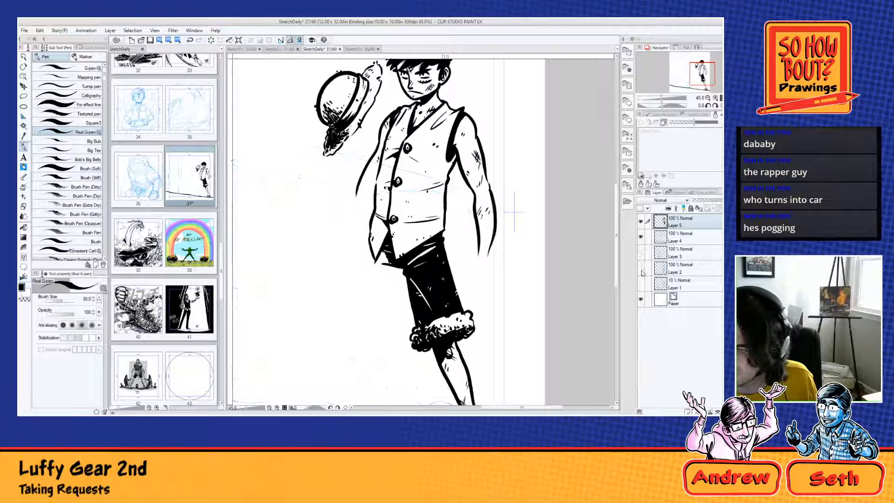
{"action": "left_click", "coordinate": [641, 269]}
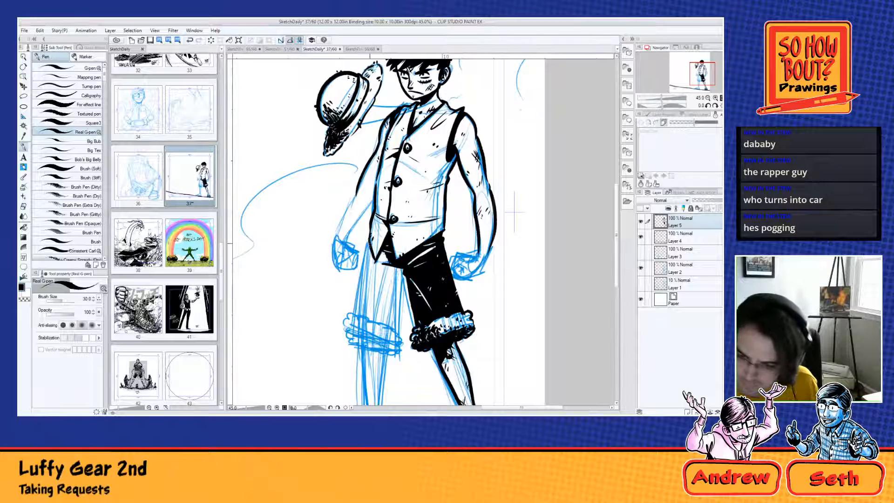
Step: Ink the outer and inner edges of the second shorts leg, plus the crotch and the area under the vest hem
{"action": "left_click_drag", "start_coordinate": [371, 241], "coordinate": [352, 312]}
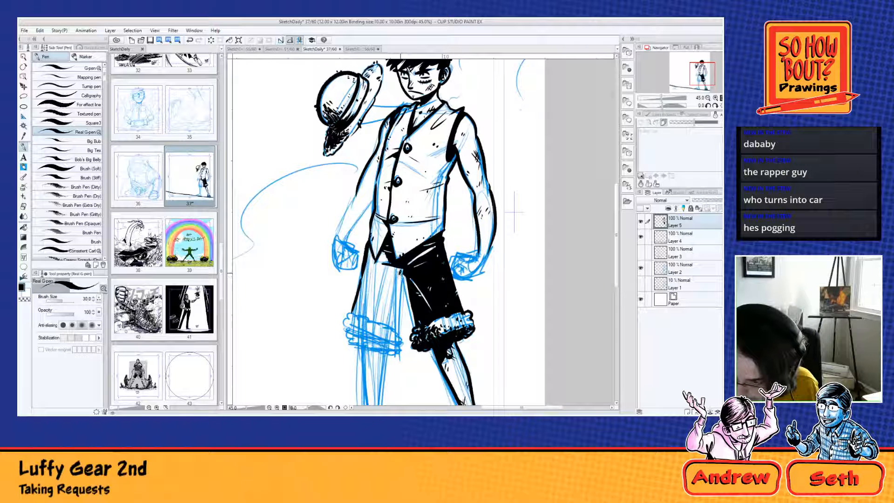
{"action": "left_click_drag", "start_coordinate": [401, 272], "coordinate": [398, 328]}
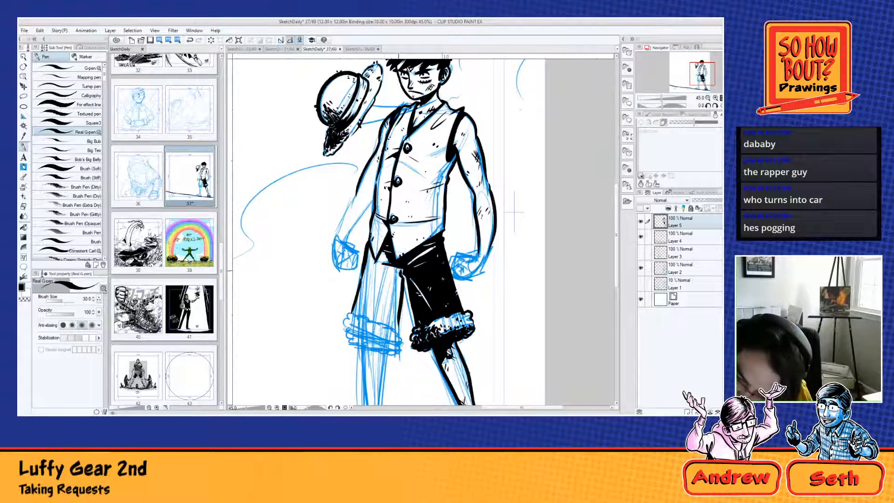
{"action": "left_click_drag", "start_coordinate": [398, 271], "coordinate": [394, 266]}
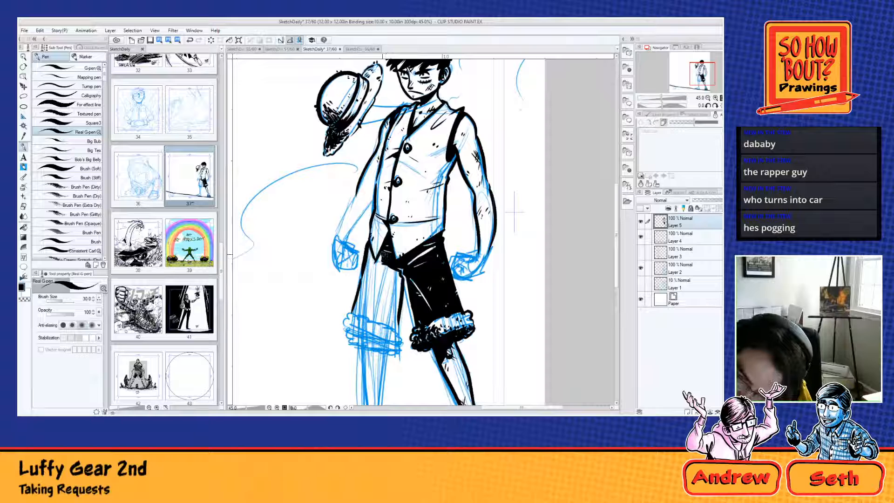
{"action": "mouse_move", "coordinate": [377, 264]}
{"action": "left_mouse_down"}
{"action": "mouse_move", "coordinate": [382, 256]}
{"action": "mouse_move", "coordinate": [370, 248]}
{"action": "mouse_move", "coordinate": [378, 275]}
{"action": "left_mouse_up"}
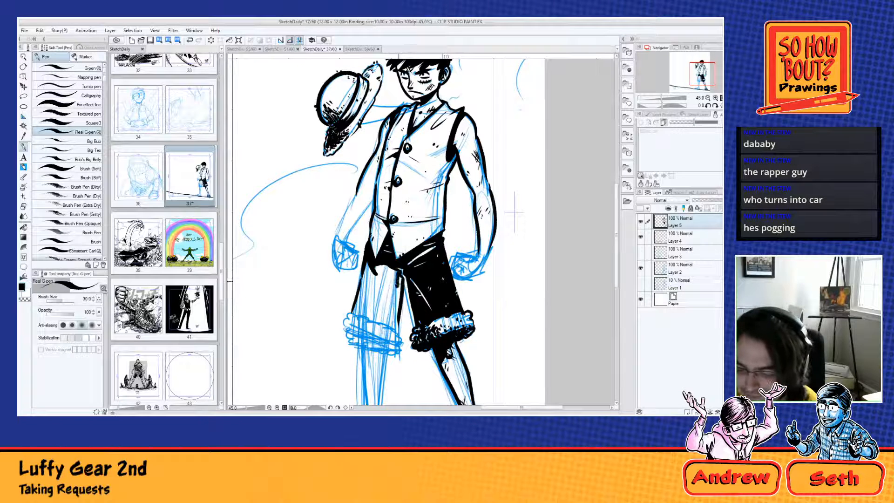
Step: Fill the second shorts leg solid black and cut thin white crease highlights and specks into it
{"action": "mouse_move", "coordinate": [398, 276]}
{"action": "left_mouse_down"}
{"action": "mouse_move", "coordinate": [398, 299]}
{"action": "mouse_move", "coordinate": [387, 262]}
{"action": "mouse_move", "coordinate": [365, 298]}
{"action": "left_mouse_up"}
{"action": "mouse_move", "coordinate": [370, 263]}
{"action": "left_mouse_down"}
{"action": "mouse_move", "coordinate": [354, 311]}
{"action": "mouse_move", "coordinate": [361, 316]}
{"action": "left_mouse_up"}
{"action": "mouse_move", "coordinate": [384, 283]}
{"action": "left_mouse_down"}
{"action": "mouse_move", "coordinate": [368, 315]}
{"action": "mouse_move", "coordinate": [392, 331]}
{"action": "mouse_move", "coordinate": [364, 322]}
{"action": "left_mouse_up"}
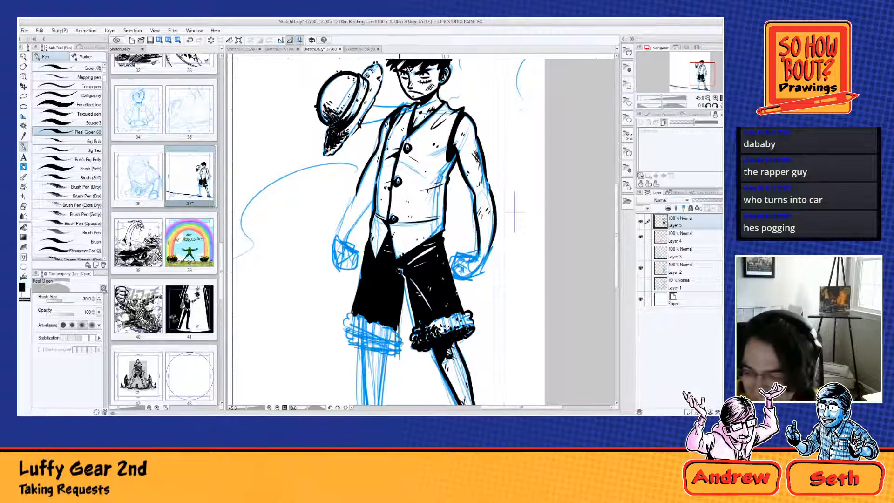
{"action": "left_click_drag", "start_coordinate": [399, 275], "coordinate": [389, 289]}
{"action": "left_click_drag", "start_coordinate": [399, 281], "coordinate": [383, 305]}
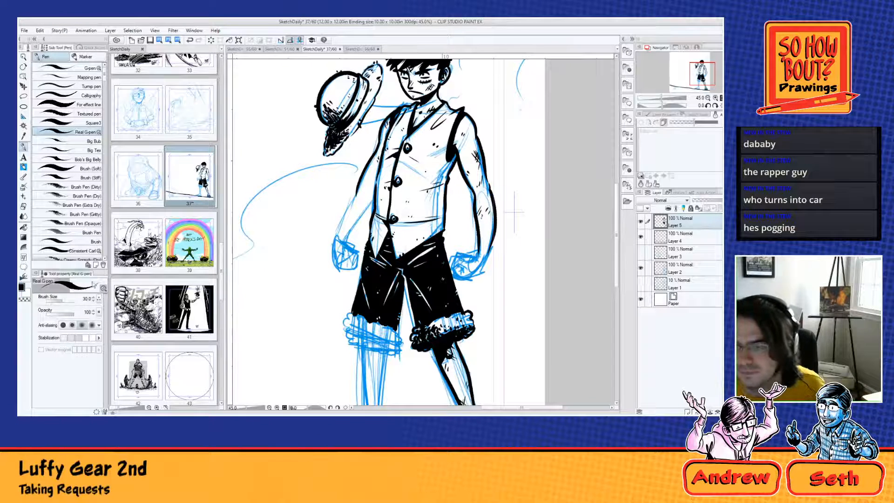
Step: Ink the arm section between the hat brim and the collar over the blue sketch
{"action": "scroll", "coordinate": [270, 261], "scroll_direction": "up", "scroll_amount": 2}
{"action": "left_click_drag", "start_coordinate": [439, 142], "coordinate": [431, 320]}
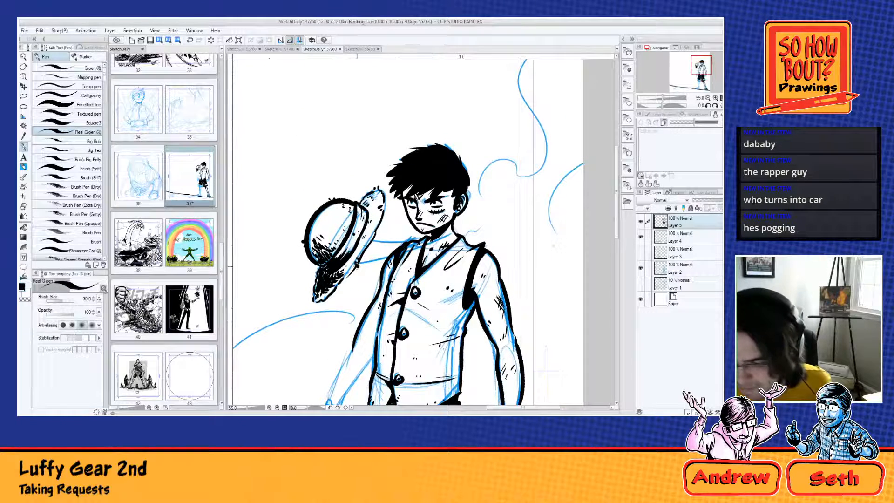
{"action": "mouse_move", "coordinate": [356, 267]}
{"action": "left_mouse_down"}
{"action": "mouse_move", "coordinate": [378, 239]}
{"action": "mouse_move", "coordinate": [404, 240]}
{"action": "mouse_move", "coordinate": [374, 237]}
{"action": "mouse_move", "coordinate": [419, 234]}
{"action": "left_mouse_up"}
{"action": "key", "text": "ctrl+z"}
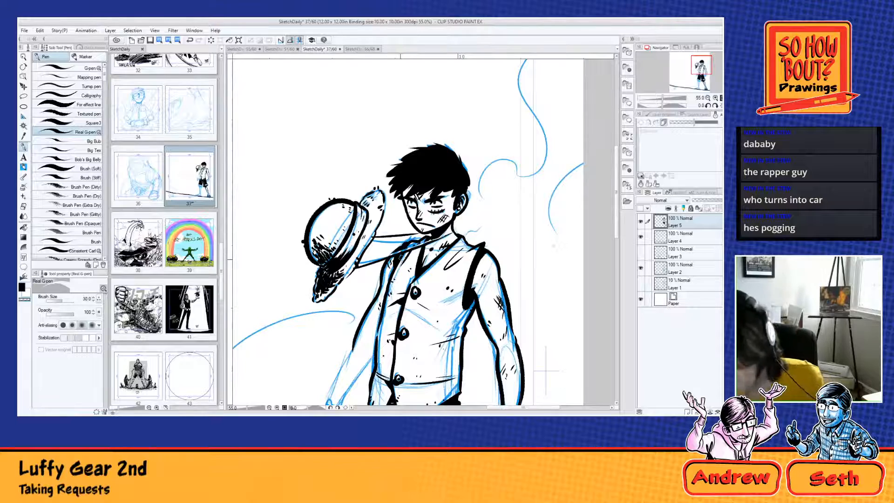
Step: Ink the bumpy fur cuff around the second shorts leg, with rough texture along its lower band
{"action": "scroll", "coordinate": [387, 243], "scroll_direction": "down", "scroll_amount": 2}
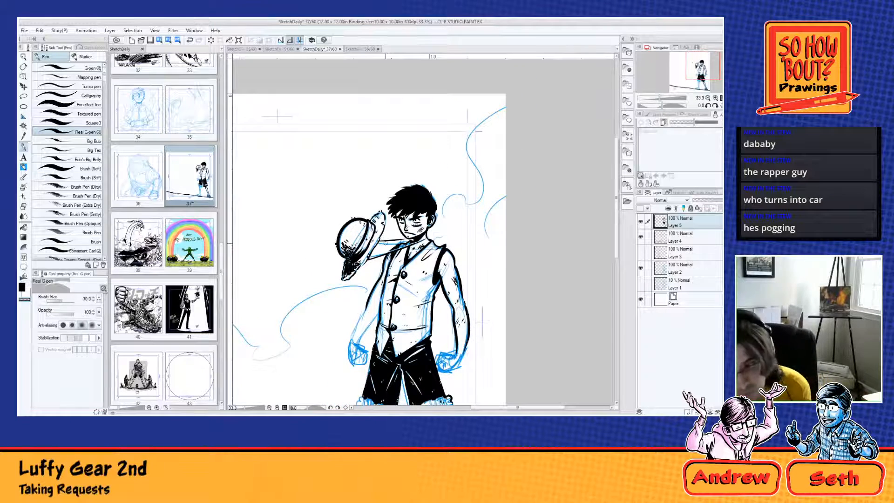
{"action": "scroll", "coordinate": [386, 242], "scroll_direction": "down", "scroll_amount": 1}
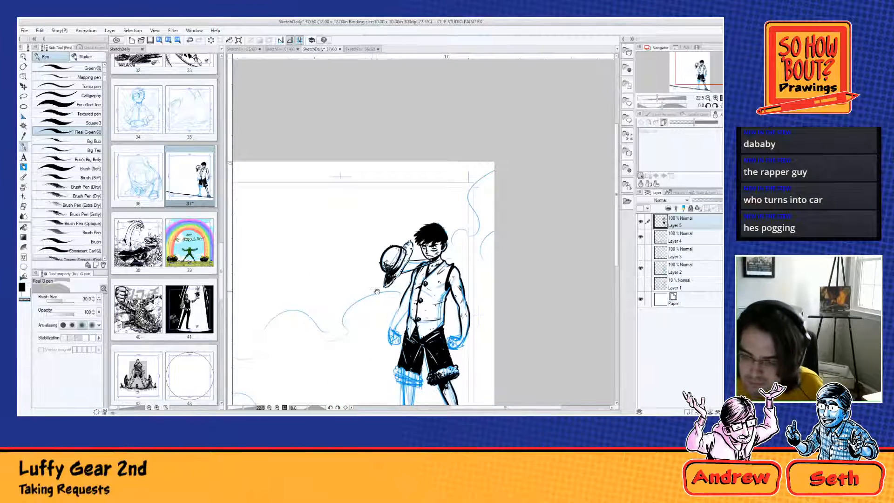
{"action": "left_click_drag", "start_coordinate": [376, 292], "coordinate": [339, 168]}
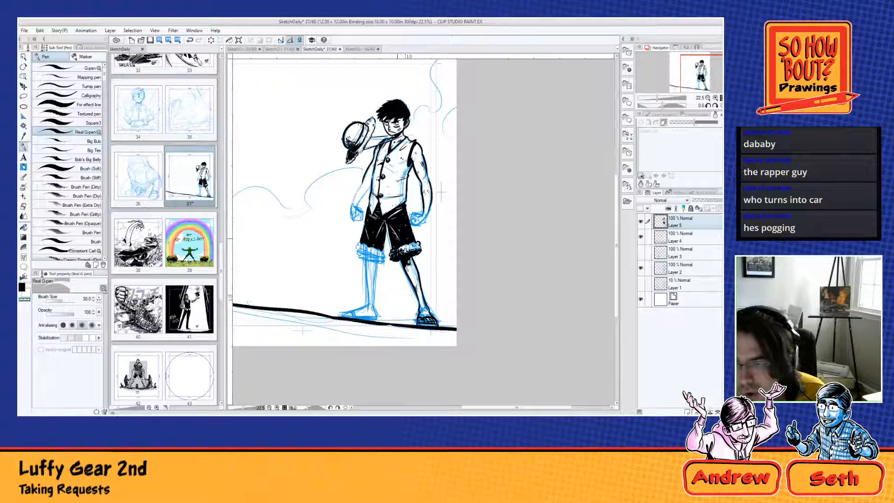
{"action": "scroll", "coordinate": [393, 248], "scroll_direction": "up", "scroll_amount": 6}
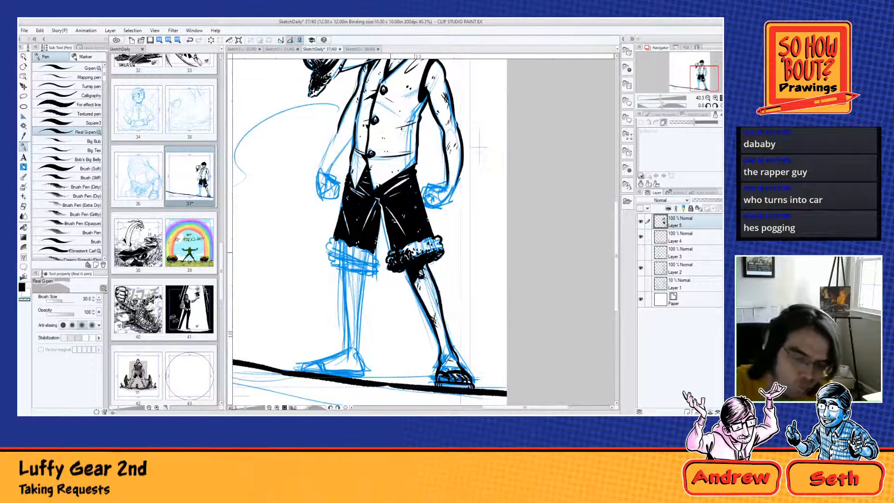
{"action": "mouse_move", "coordinate": [336, 239]}
{"action": "left_mouse_down"}
{"action": "mouse_move", "coordinate": [325, 262]}
{"action": "mouse_move", "coordinate": [378, 272]}
{"action": "mouse_move", "coordinate": [380, 265]}
{"action": "mouse_move", "coordinate": [367, 276]}
{"action": "left_mouse_up"}
{"action": "key", "text": "ctrl+z"}
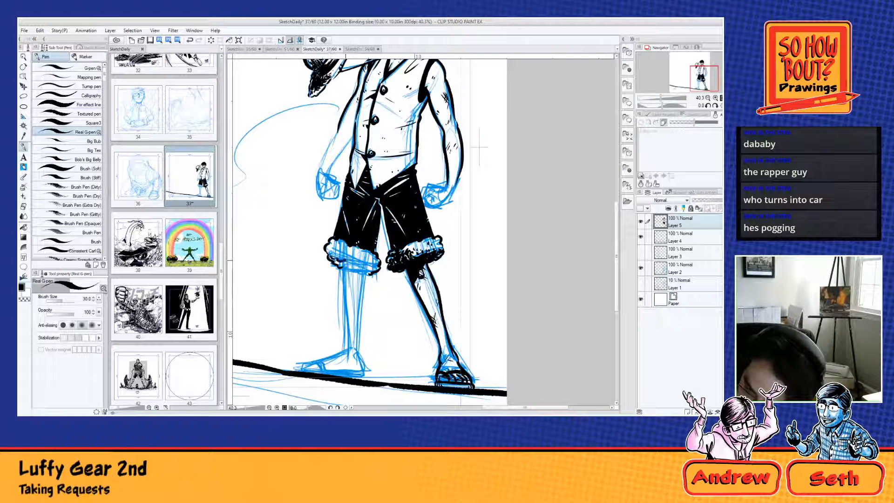
{"action": "left_click_drag", "start_coordinate": [343, 258], "coordinate": [371, 269]}
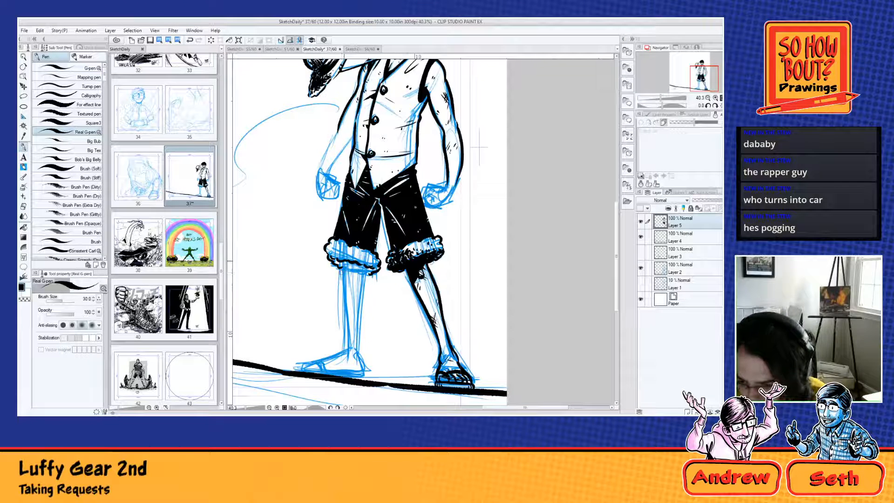
Step: Ink both edges of the second lower leg from the cuff to the ankle and darken the shadow around the cuff
{"action": "left_click_drag", "start_coordinate": [343, 262], "coordinate": [349, 347]}
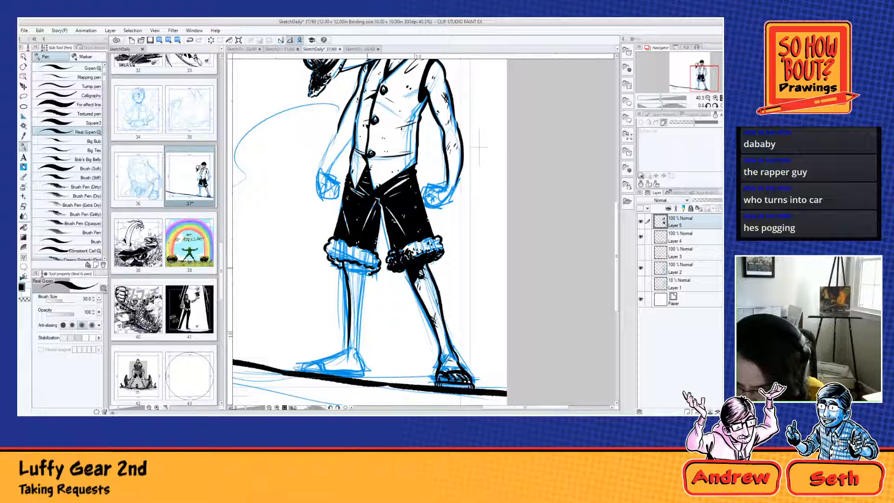
{"action": "left_click_drag", "start_coordinate": [366, 267], "coordinate": [360, 350]}
{"action": "key", "text": "ctrl+z"}
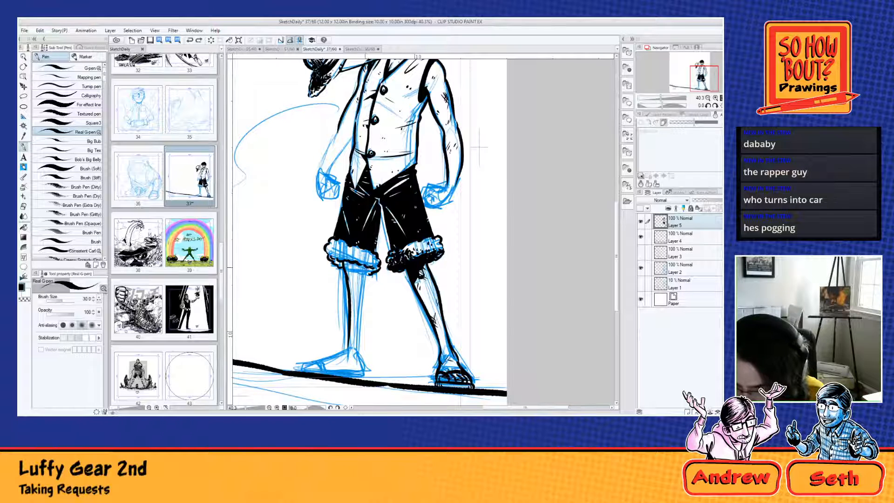
{"action": "left_click_drag", "start_coordinate": [365, 266], "coordinate": [360, 328]}
{"action": "key", "text": "ctrl+z"}
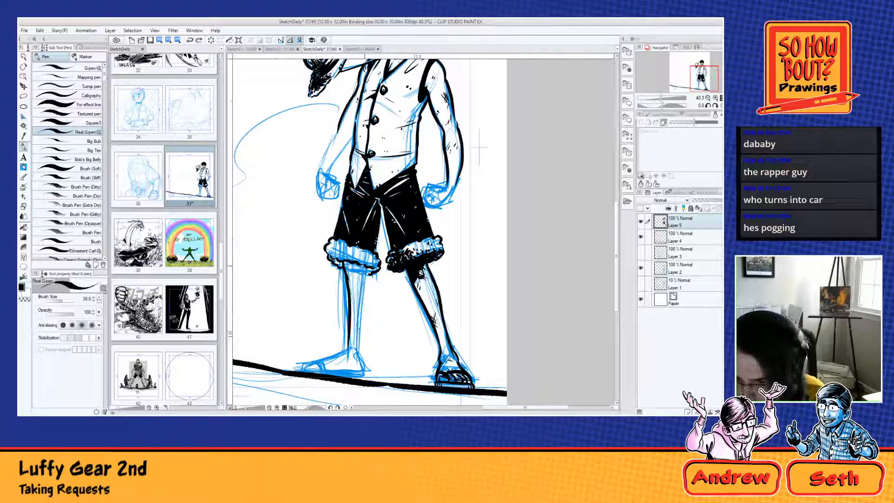
{"action": "left_click_drag", "start_coordinate": [366, 265], "coordinate": [360, 318]}
{"action": "key", "text": "ctrl+z"}
{"action": "left_click_drag", "start_coordinate": [366, 264], "coordinate": [362, 362]}
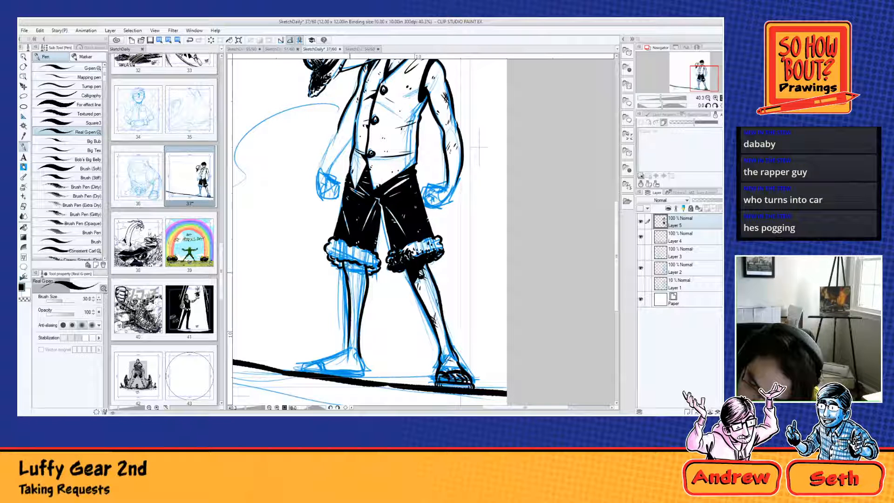
{"action": "mouse_move", "coordinate": [350, 269]}
{"action": "left_mouse_down"}
{"action": "mouse_move", "coordinate": [362, 275]}
{"action": "mouse_move", "coordinate": [350, 275]}
{"action": "left_mouse_up"}
{"action": "key", "text": "ctrl+z"}
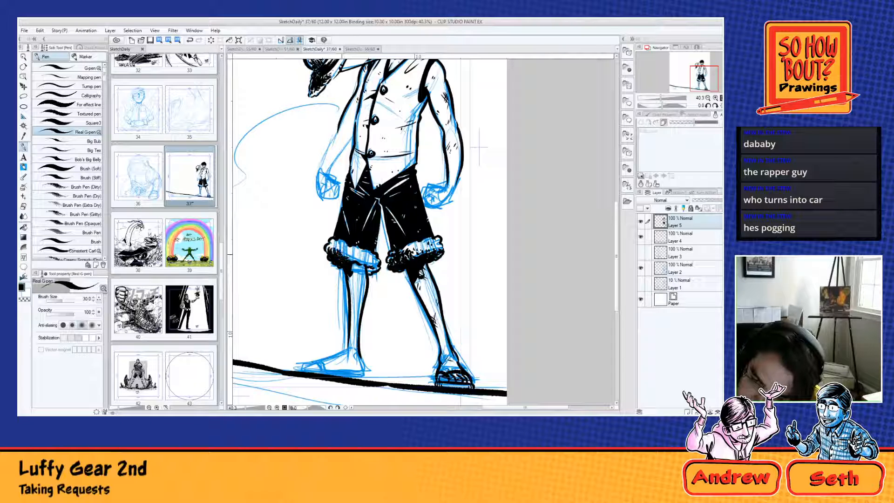
Step: Fill the fur cuff of the hat-side shorts leg with dark, rough texture and add shadow marks on the shin below it
{"action": "left_click_drag", "start_coordinate": [330, 242], "coordinate": [365, 273]}
{"action": "left_click_drag", "start_coordinate": [371, 269], "coordinate": [359, 266]}
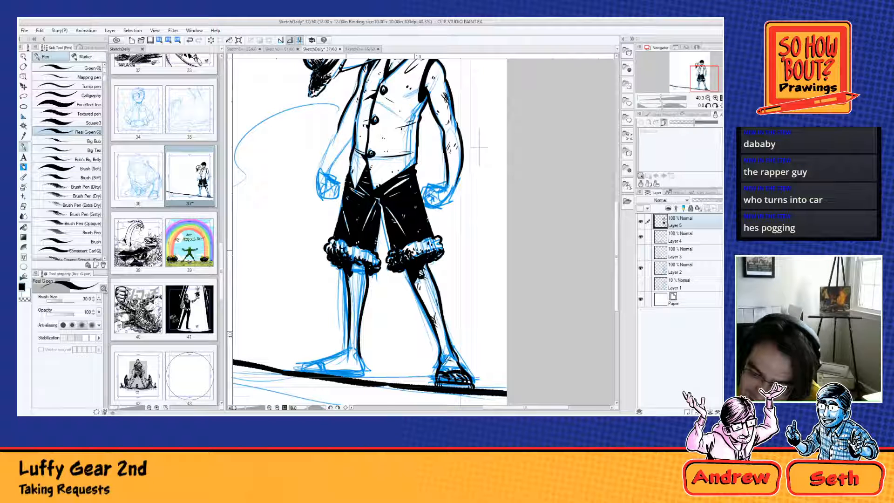
{"action": "mouse_move", "coordinate": [348, 237]}
{"action": "left_mouse_down"}
{"action": "mouse_move", "coordinate": [336, 245]}
{"action": "mouse_move", "coordinate": [350, 255]}
{"action": "left_mouse_up"}
{"action": "left_click_drag", "start_coordinate": [365, 244], "coordinate": [355, 249]}
{"action": "left_click_drag", "start_coordinate": [367, 246], "coordinate": [361, 256]}
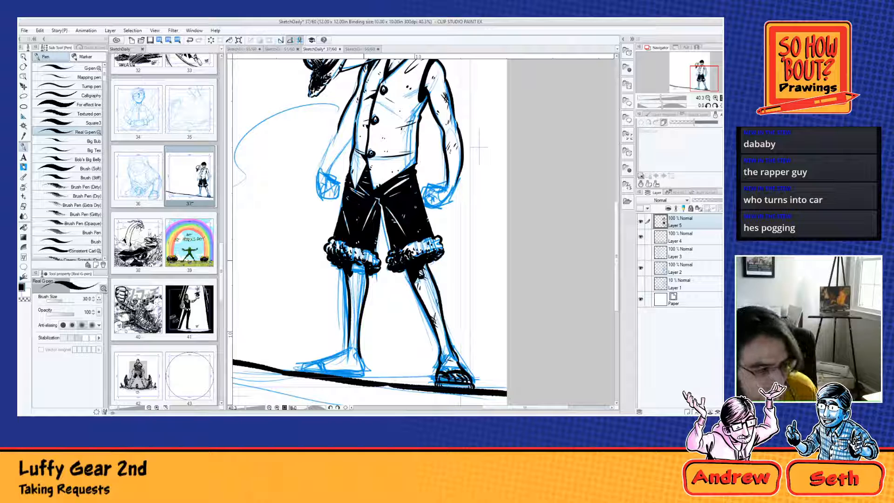
{"action": "left_click_drag", "start_coordinate": [370, 254], "coordinate": [367, 261]}
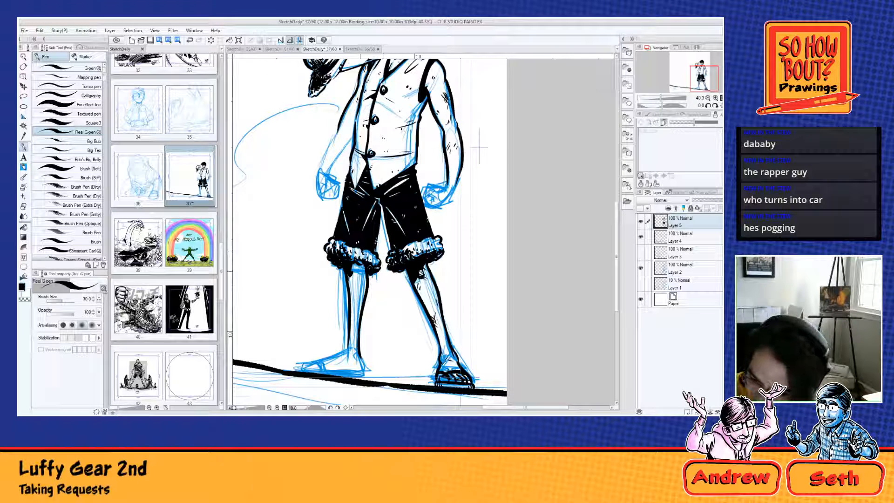
{"action": "mouse_move", "coordinate": [356, 265]}
{"action": "left_mouse_down"}
{"action": "mouse_move", "coordinate": [350, 284]}
{"action": "mouse_move", "coordinate": [348, 275]}
{"action": "mouse_move", "coordinate": [352, 311]}
{"action": "left_mouse_up"}
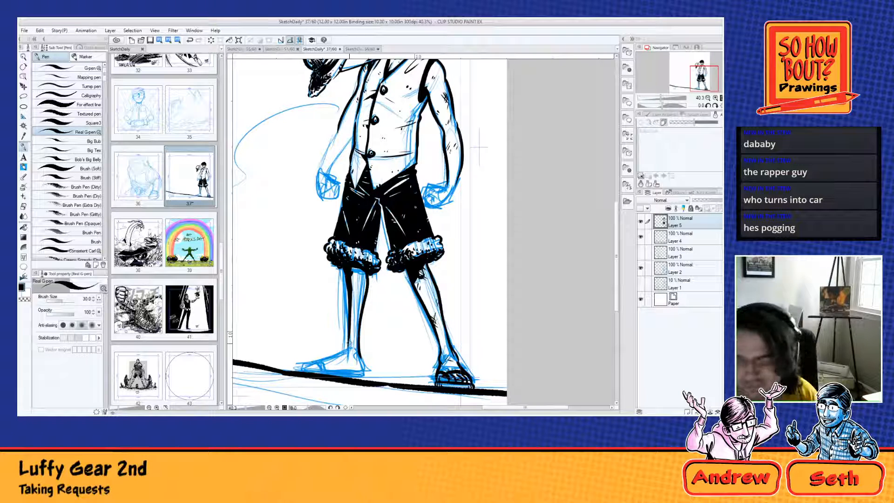
Step: Ink the hat-side foot and its sandal over the blue sketch and add small shading marks along the shin and ankle
{"action": "scroll", "coordinate": [348, 342], "scroll_direction": "down", "scroll_amount": 1}
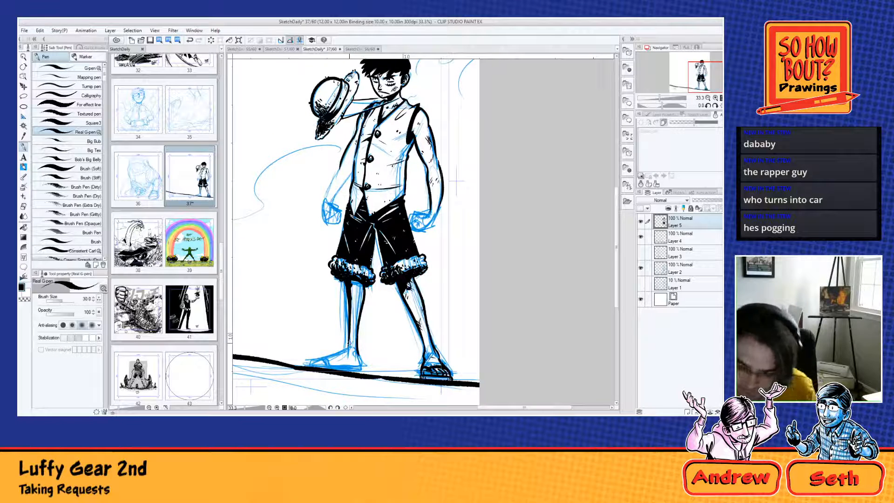
{"action": "left_click_drag", "start_coordinate": [306, 362], "coordinate": [365, 373]}
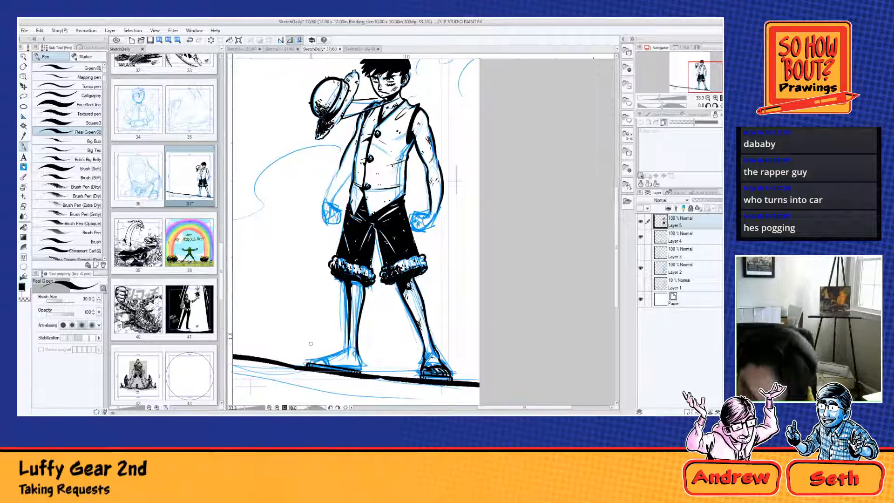
{"action": "mouse_move", "coordinate": [316, 357]}
{"action": "left_mouse_down"}
{"action": "mouse_move", "coordinate": [311, 364]}
{"action": "mouse_move", "coordinate": [325, 365]}
{"action": "left_mouse_up"}
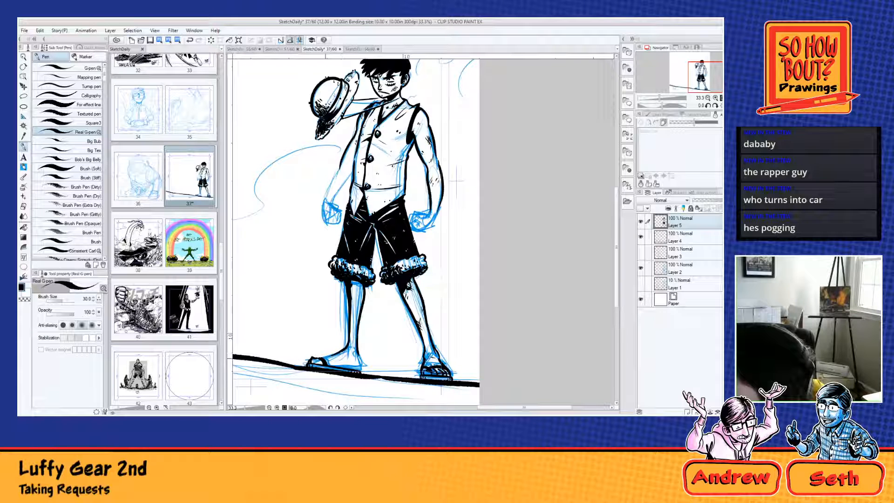
{"action": "left_click_drag", "start_coordinate": [357, 347], "coordinate": [360, 371]}
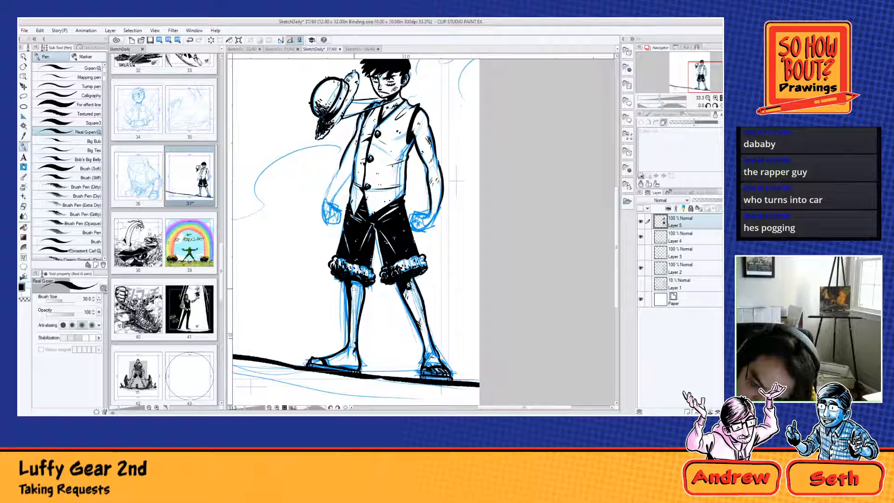
{"action": "left_click_drag", "start_coordinate": [356, 285], "coordinate": [364, 301]}
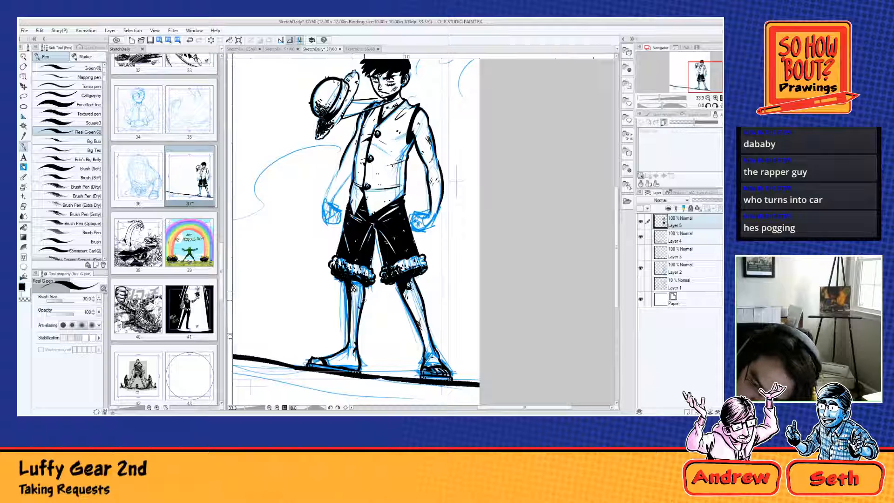
{"action": "left_click_drag", "start_coordinate": [334, 358], "coordinate": [350, 364]}
{"action": "left_click_drag", "start_coordinate": [351, 331], "coordinate": [352, 329]}
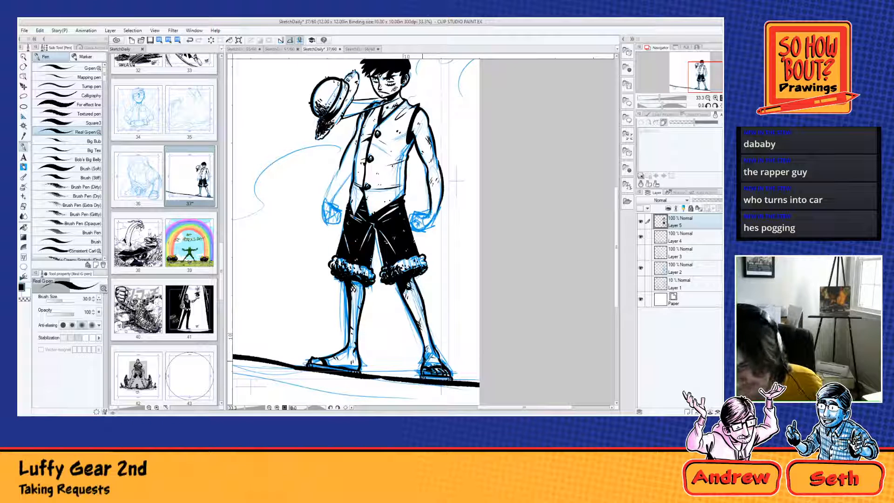
Step: Ink the lowered arm below the hat from the vest's armhole down to the wrist
{"action": "scroll", "coordinate": [409, 315], "scroll_direction": "down", "scroll_amount": 3}
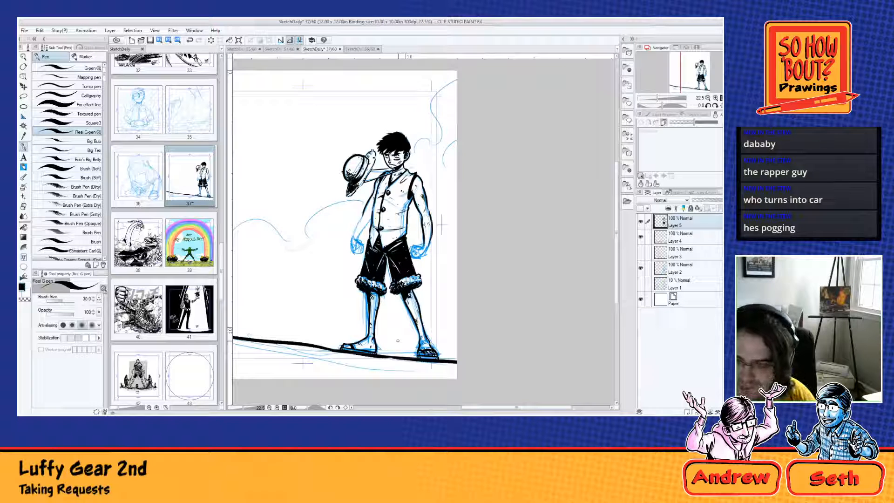
{"action": "scroll", "coordinate": [377, 262], "scroll_direction": "up", "scroll_amount": 2}
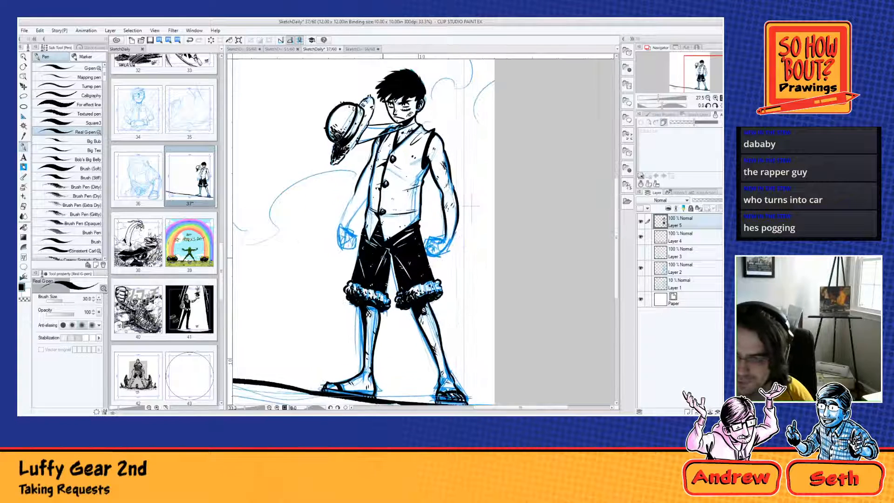
{"action": "left_click_drag", "start_coordinate": [451, 220], "coordinate": [478, 319]}
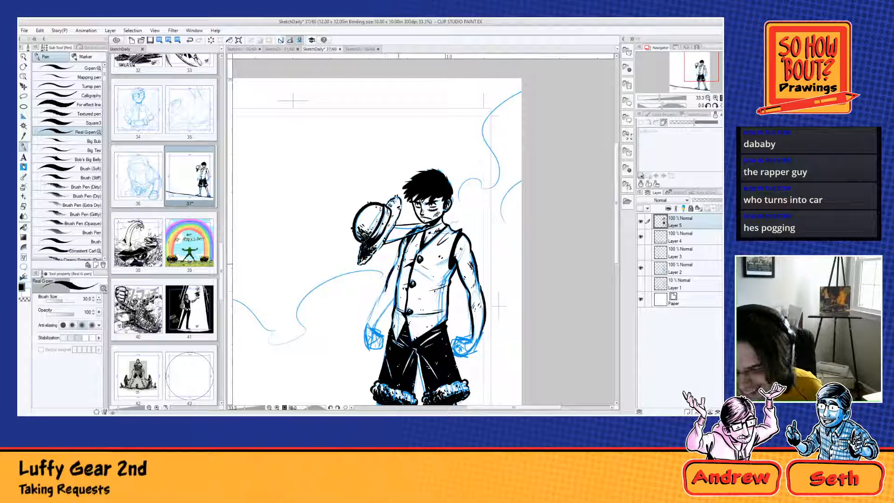
{"action": "left_click_drag", "start_coordinate": [400, 255], "coordinate": [391, 271]}
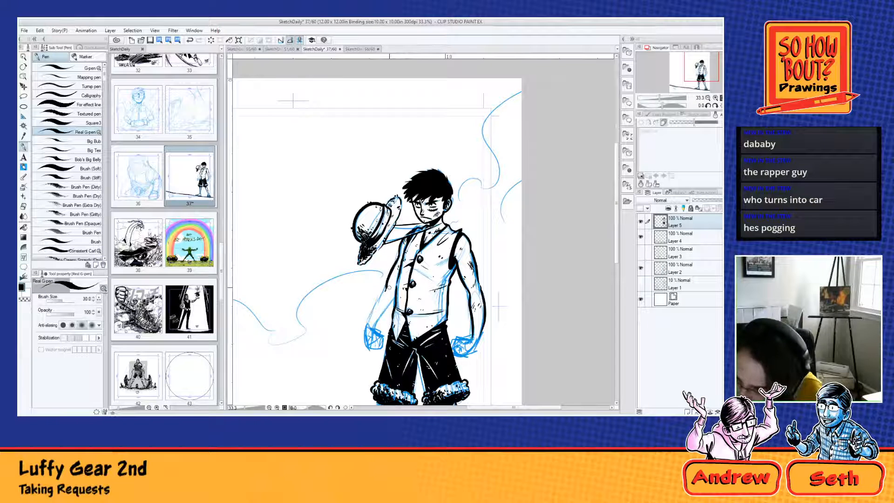
{"action": "left_click_drag", "start_coordinate": [386, 286], "coordinate": [373, 327]}
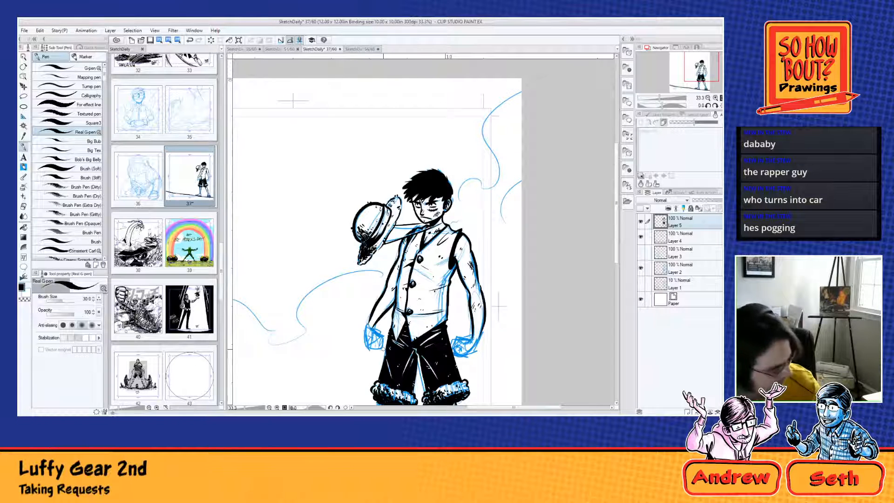
Step: Reinforce the strap of the hat-side sandal and darken the sandal on the other foot with thicker black strokes
{"action": "mouse_move", "coordinate": [441, 308]}
{"action": "left_mouse_down"}
{"action": "mouse_move", "coordinate": [537, 233]}
{"action": "mouse_move", "coordinate": [429, 327]}
{"action": "left_mouse_up"}
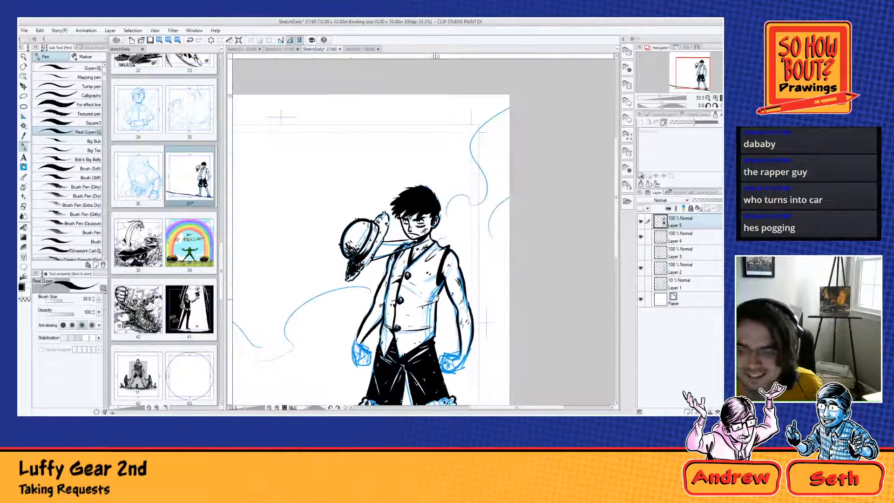
{"action": "left_click", "coordinate": [25, 300]}
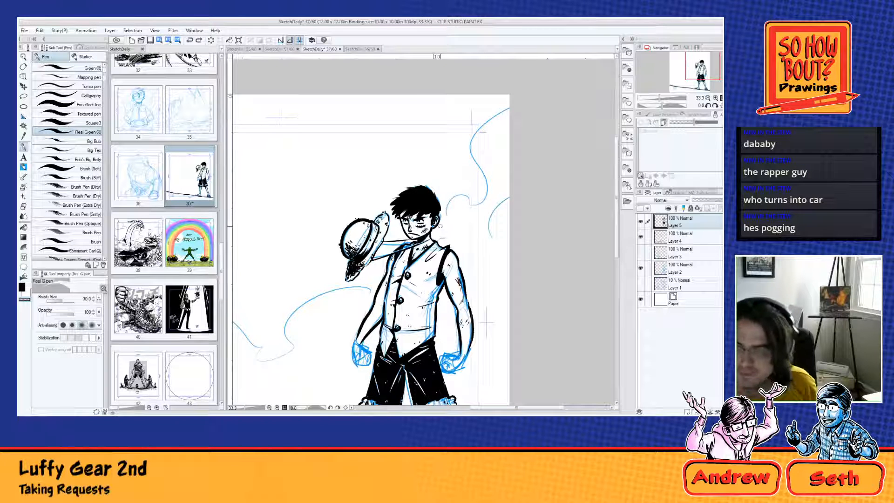
{"action": "left_click_drag", "start_coordinate": [494, 310], "coordinate": [478, 185]}
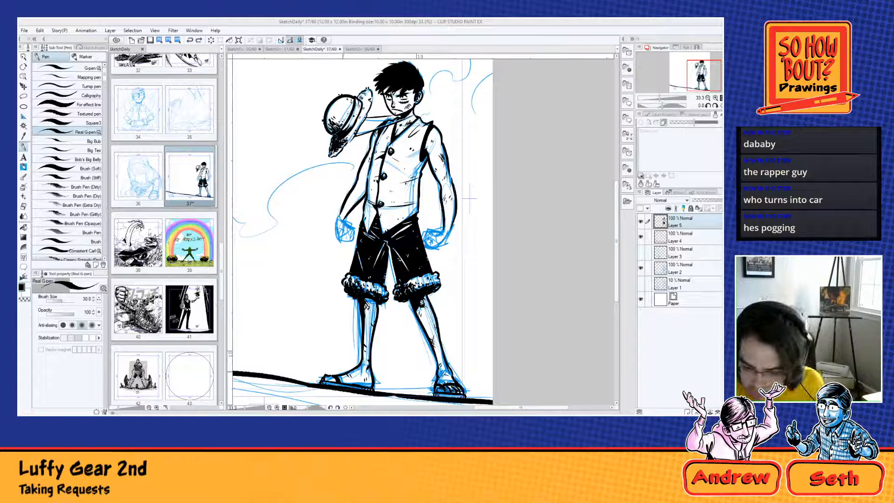
{"action": "mouse_move", "coordinate": [339, 374]}
{"action": "left_mouse_down"}
{"action": "mouse_move", "coordinate": [344, 384]}
{"action": "mouse_move", "coordinate": [349, 376]}
{"action": "left_mouse_up"}
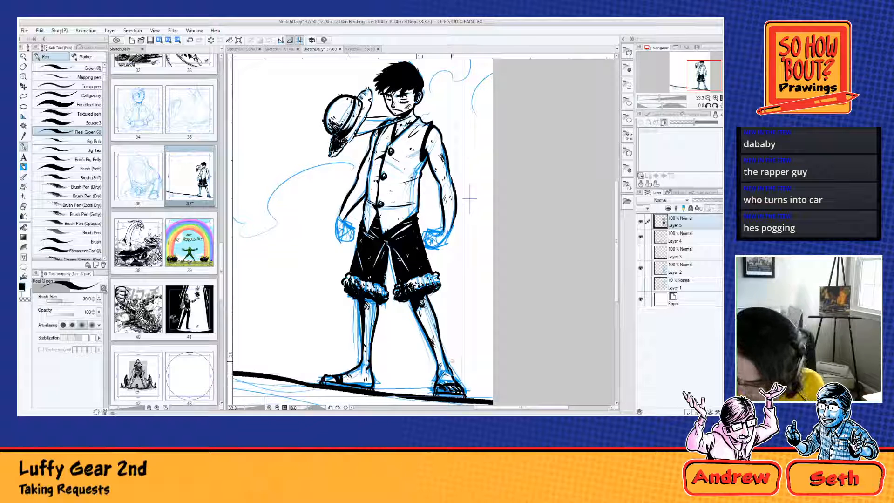
{"action": "left_click_drag", "start_coordinate": [435, 386], "coordinate": [457, 385]}
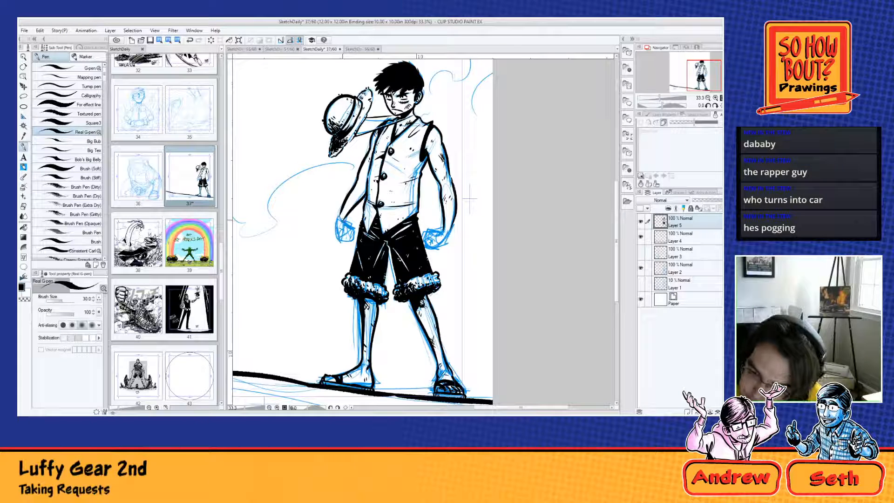
Step: Ink the clenched fist of the hat-side lowered arm, with black shadows between the fingers
{"action": "mouse_move", "coordinate": [342, 218]}
{"action": "left_mouse_down"}
{"action": "mouse_move", "coordinate": [353, 226]}
{"action": "mouse_move", "coordinate": [341, 244]}
{"action": "mouse_move", "coordinate": [356, 230]}
{"action": "mouse_move", "coordinate": [349, 242]}
{"action": "left_mouse_up"}
{"action": "key", "text": "ctrl+z"}
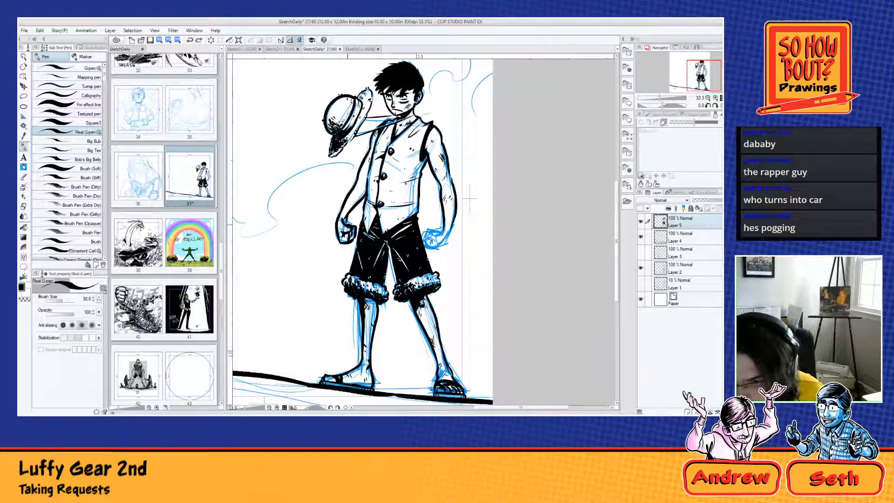
{"action": "left_click_drag", "start_coordinate": [348, 224], "coordinate": [350, 234]}
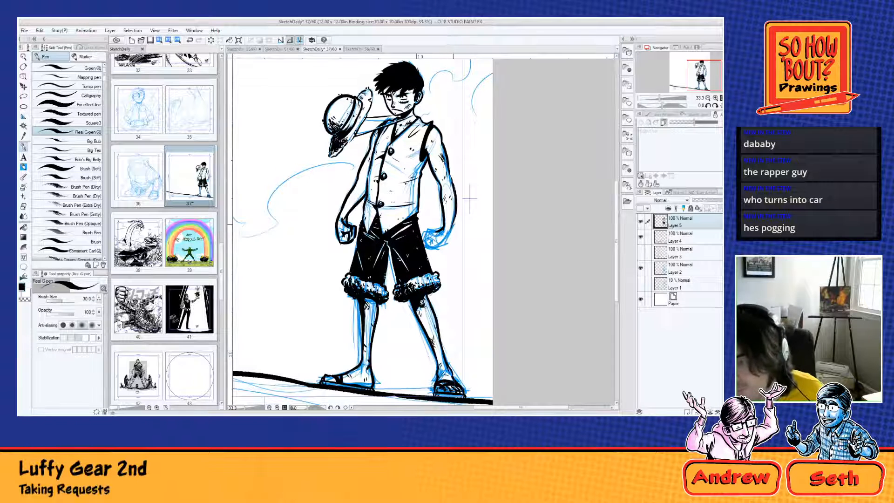
Step: Ink the outer edge of the wrist and hand on the opposite arm, undoing unwanted strokes
{"action": "left_click_drag", "start_coordinate": [454, 219], "coordinate": [447, 243]}
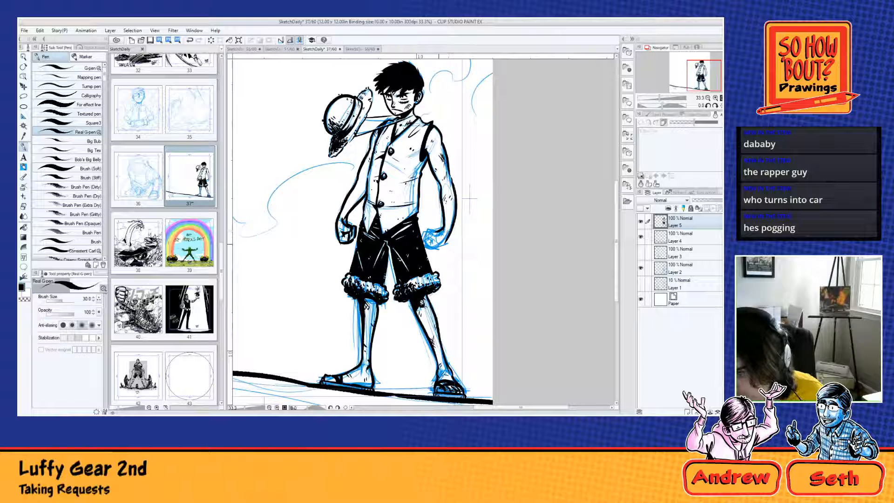
{"action": "key", "text": "ctrl+z"}
{"action": "left_click_drag", "start_coordinate": [456, 214], "coordinate": [446, 242]}
{"action": "key", "text": "ctrl+z"}
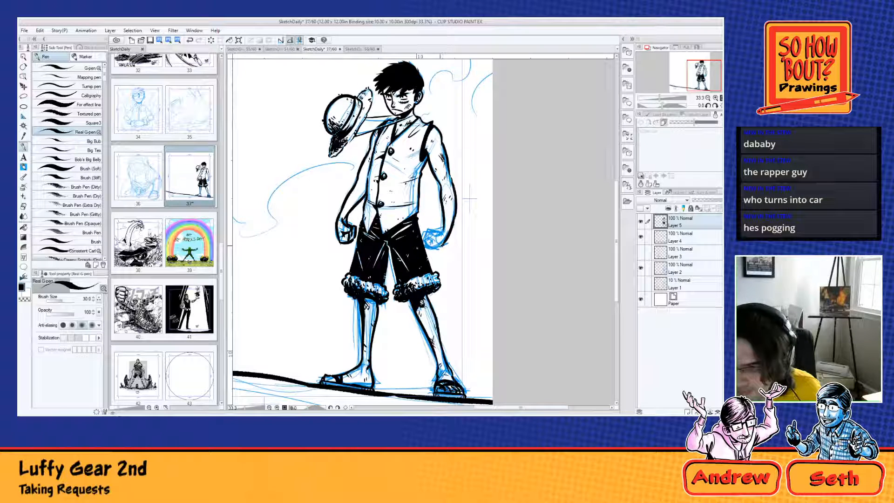
{"action": "key", "text": "ctrl+z"}
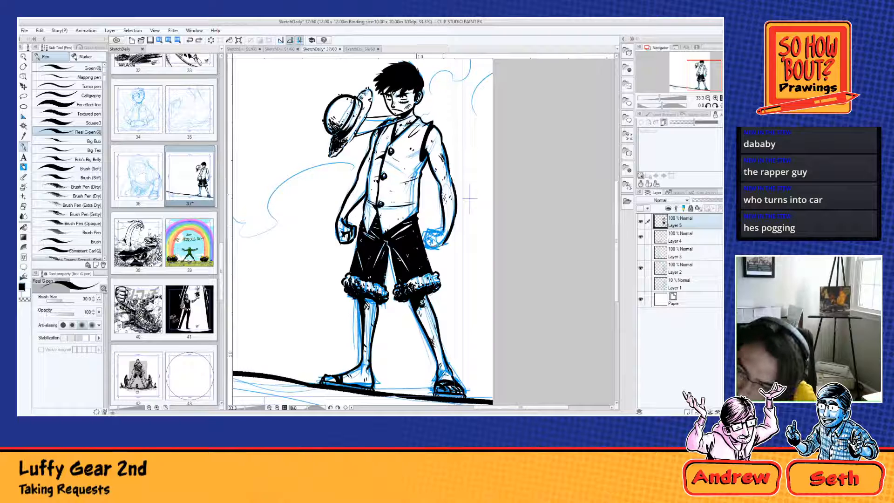
{"action": "left_click_drag", "start_coordinate": [443, 227], "coordinate": [434, 233]}
{"action": "key", "text": "ctrl+z"}
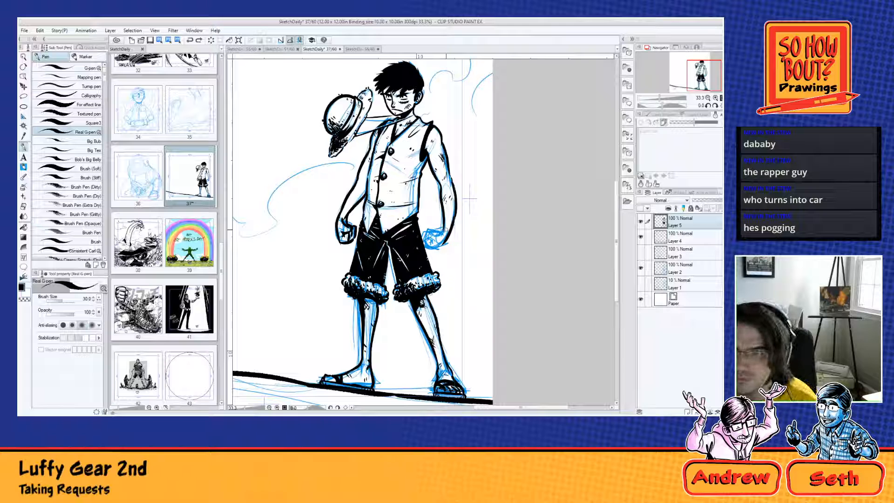
Step: Ink the curled fingers and lower edge of the opposite fist, redrawing the strokes until the hand outline is closed
{"action": "left_click_drag", "start_coordinate": [409, 88], "coordinate": [412, 95]}
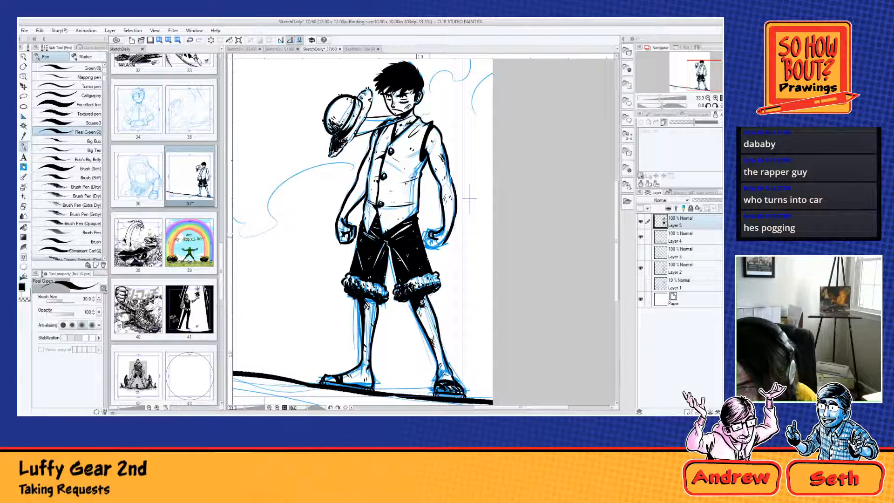
{"action": "mouse_move", "coordinate": [429, 237]}
{"action": "left_mouse_down"}
{"action": "mouse_move", "coordinate": [425, 244]}
{"action": "mouse_move", "coordinate": [445, 248]}
{"action": "left_mouse_up"}
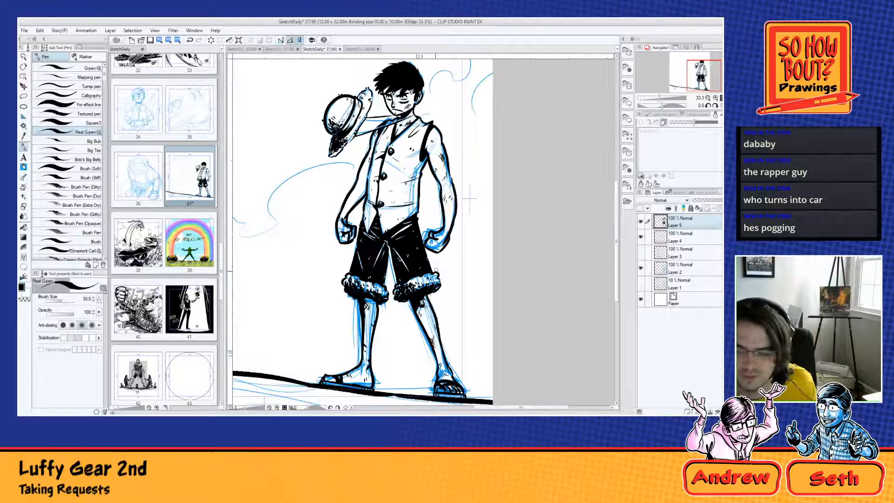
{"action": "key", "text": "ctrl+z"}
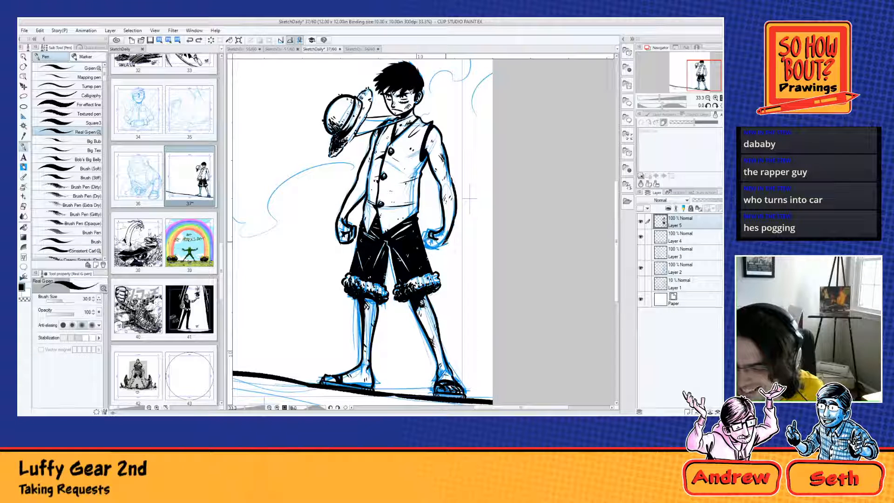
{"action": "key", "text": "ctrl+y"}
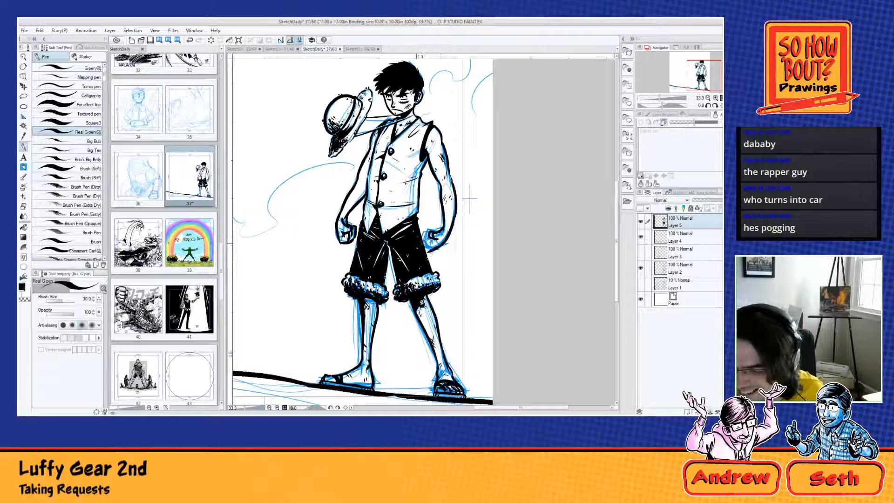
{"action": "mouse_move", "coordinate": [423, 244]}
{"action": "left_mouse_down"}
{"action": "mouse_move", "coordinate": [434, 251]}
{"action": "mouse_move", "coordinate": [422, 238]}
{"action": "left_mouse_up"}
{"action": "key", "text": "ctrl+z"}
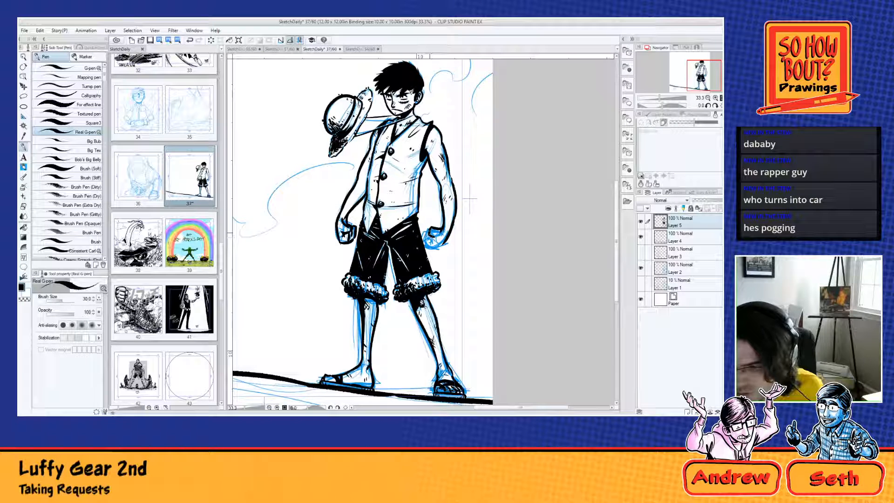
{"action": "left_click_drag", "start_coordinate": [429, 247], "coordinate": [449, 244]}
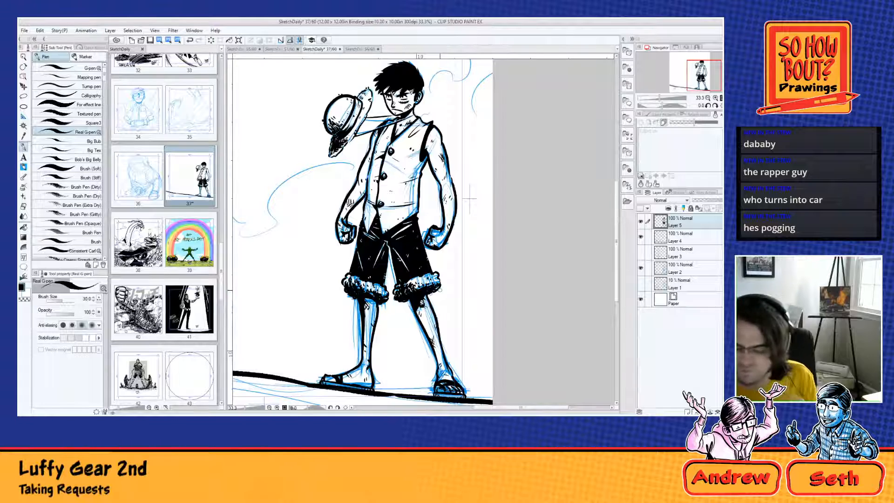
Step: Add a new empty layer directly above Layer 4, beneath the figure's ink layer
{"action": "scroll", "coordinate": [394, 236], "scroll_direction": "down", "scroll_amount": 6}
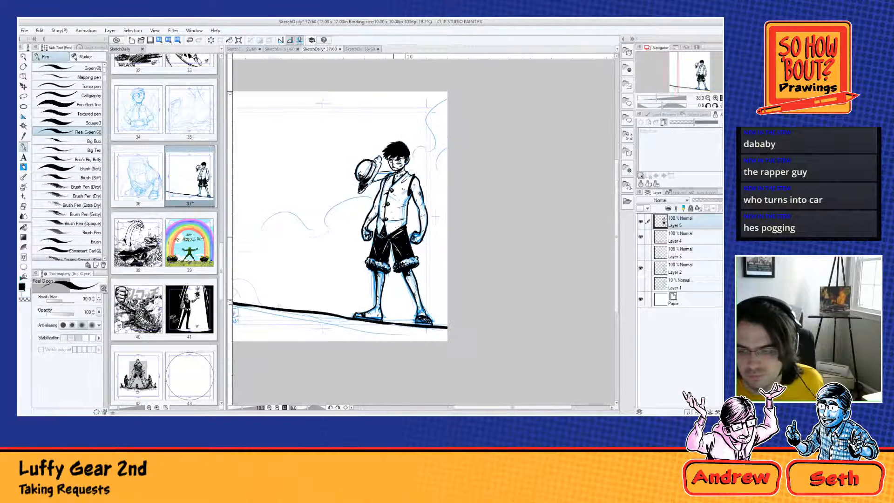
{"action": "left_click_drag", "start_coordinate": [393, 236], "coordinate": [493, 283]}
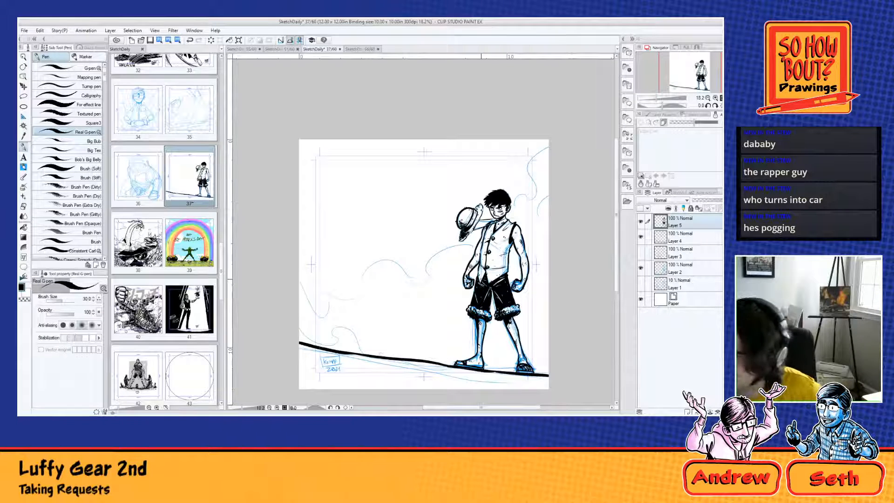
{"action": "left_click", "coordinate": [686, 287]}
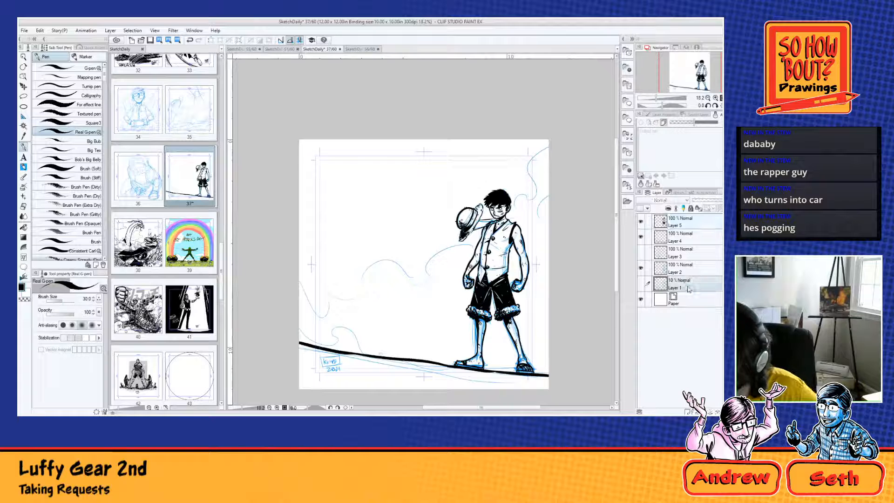
{"action": "left_click", "coordinate": [688, 238]}
{"action": "left_click", "coordinate": [687, 411]}
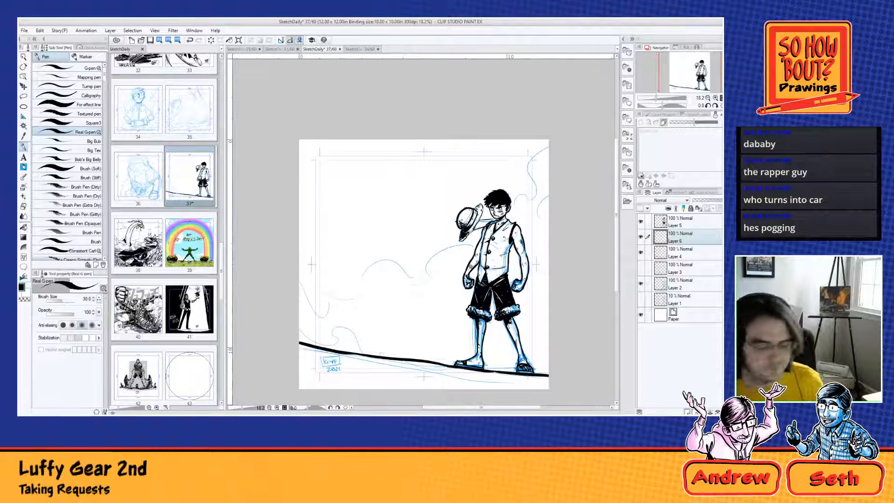
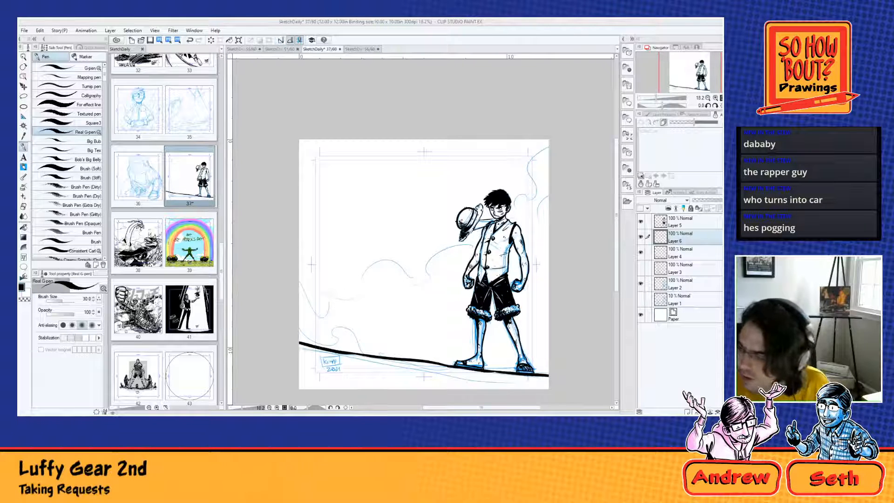
Step: Try to sketch a large pointed form coming in from the page's upper-left area with Blue Pencil A, and undo the strokes
{"action": "left_click_drag", "start_coordinate": [325, 139], "coordinate": [393, 197]}
{"action": "key", "text": "ctrl+z"}
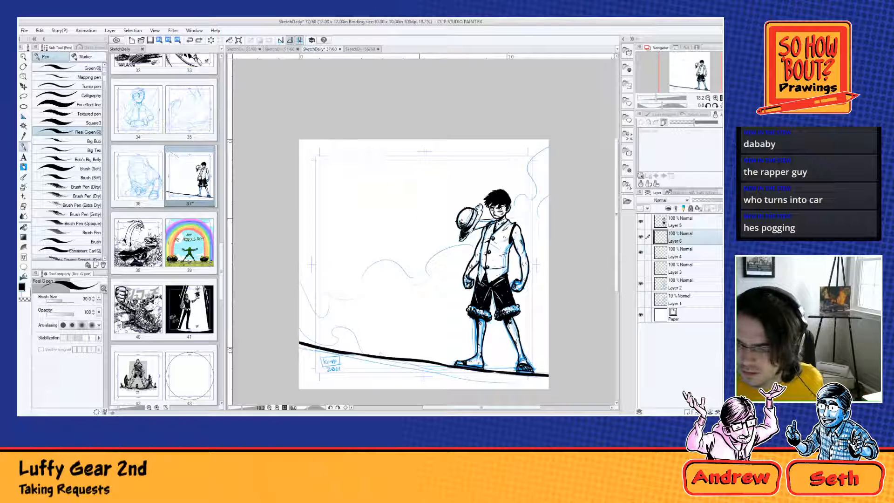
{"action": "left_click", "coordinate": [24, 167]}
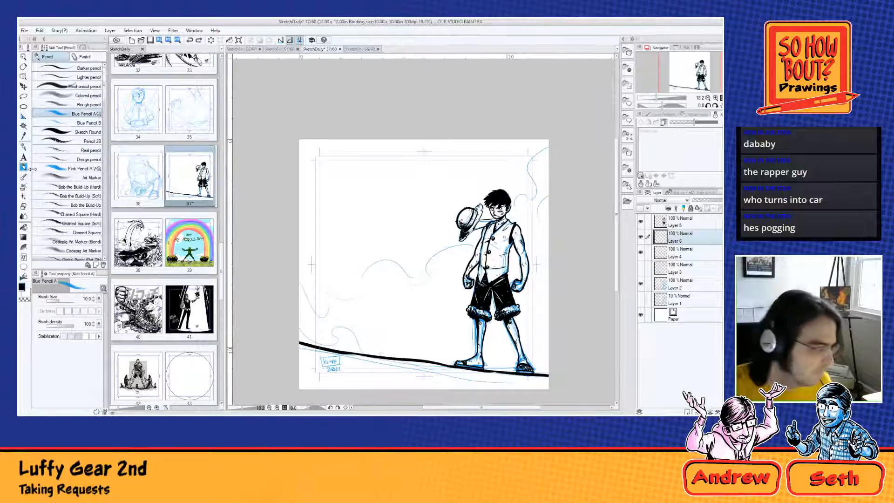
{"action": "mouse_move", "coordinate": [359, 140]}
{"action": "left_mouse_down"}
{"action": "mouse_move", "coordinate": [394, 180]}
{"action": "mouse_move", "coordinate": [360, 140]}
{"action": "left_mouse_up"}
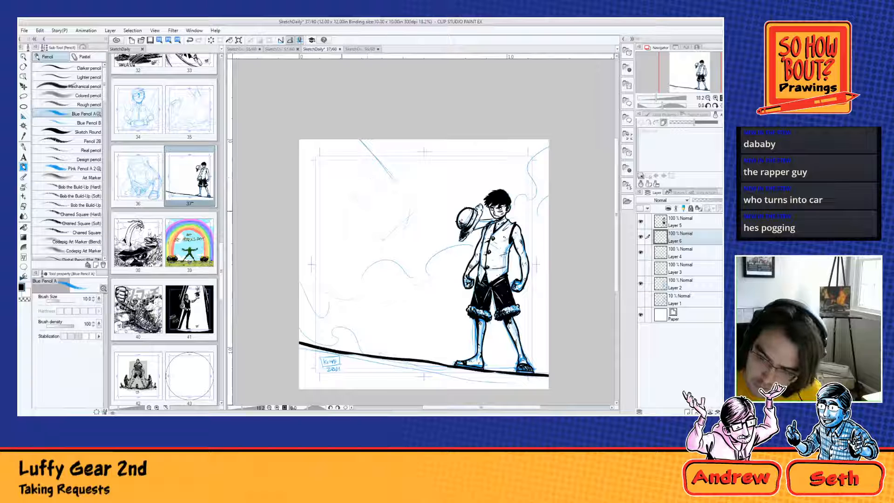
{"action": "left_click_drag", "start_coordinate": [372, 227], "coordinate": [356, 195]}
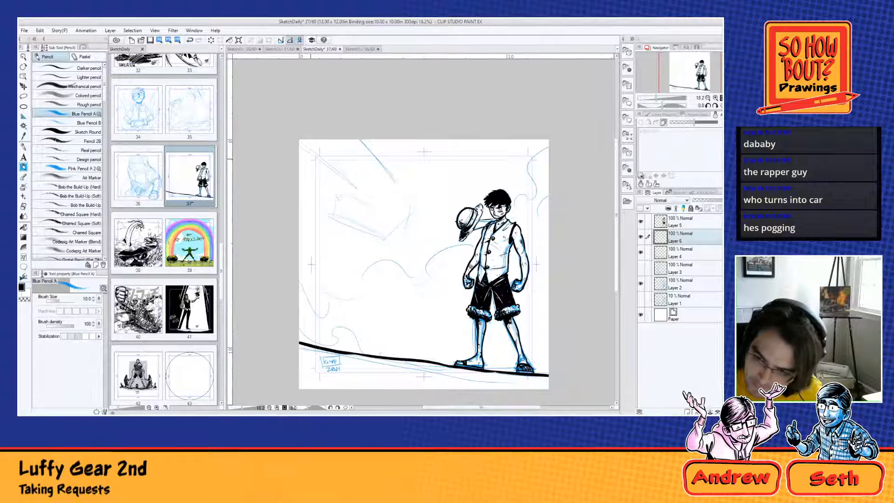
{"action": "left_click_drag", "start_coordinate": [300, 148], "coordinate": [356, 188]}
{"action": "mouse_move", "coordinate": [370, 141]}
{"action": "left_mouse_down"}
{"action": "mouse_move", "coordinate": [401, 200]}
{"action": "mouse_move", "coordinate": [402, 223]}
{"action": "mouse_move", "coordinate": [384, 241]}
{"action": "left_mouse_up"}
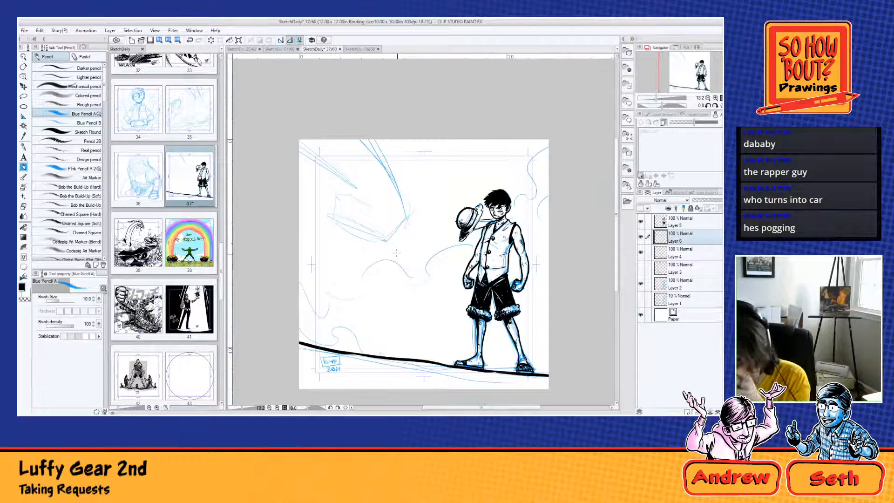
{"action": "key", "text": "ctrl+z"}
{"action": "key", "text": "ctrl+z"}
{"action": "key", "text": "ctrl+z"}
{"action": "key", "text": "ctrl+z"}
{"action": "key", "text": "ctrl+z"}
{"action": "key", "text": "ctrl+z"}
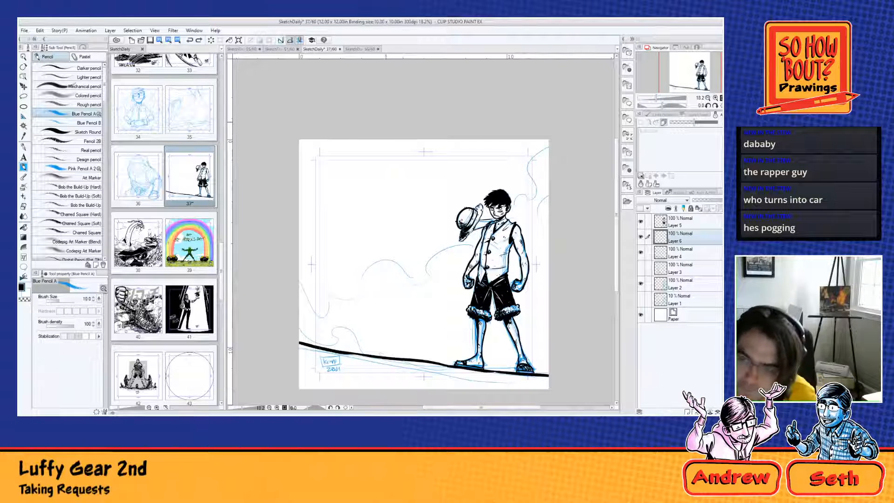
Step: Sketch a smaller clawed shape in blue pencil reaching down from the page's upper edge, above the hat
{"action": "mouse_move", "coordinate": [405, 141]}
{"action": "left_mouse_down"}
{"action": "mouse_move", "coordinate": [415, 158]}
{"action": "mouse_move", "coordinate": [435, 157]}
{"action": "mouse_move", "coordinate": [430, 180]}
{"action": "mouse_move", "coordinate": [446, 164]}
{"action": "left_mouse_up"}
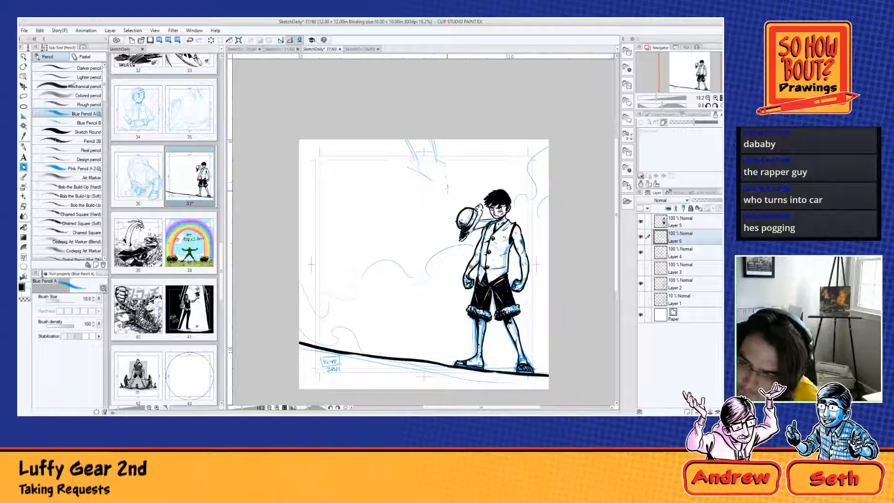
{"action": "mouse_move", "coordinate": [445, 199]}
{"action": "left_mouse_down"}
{"action": "mouse_move", "coordinate": [436, 209]}
{"action": "mouse_move", "coordinate": [434, 183]}
{"action": "left_mouse_up"}
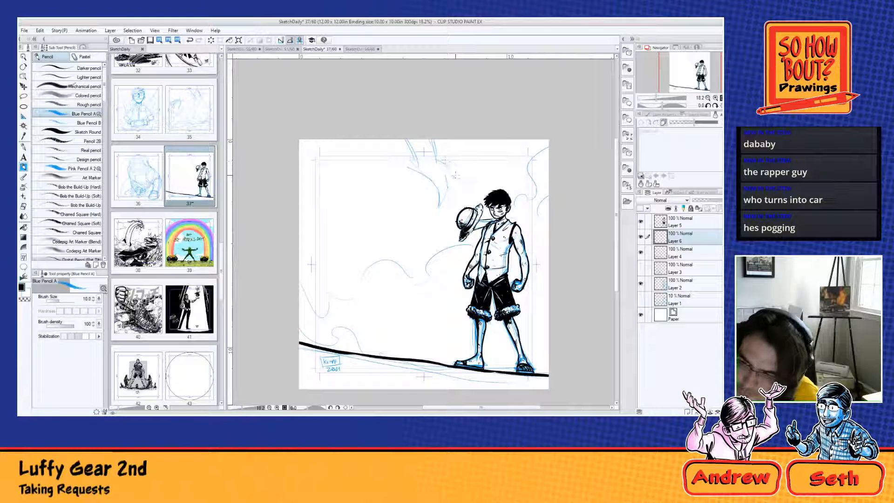
{"action": "left_click_drag", "start_coordinate": [455, 176], "coordinate": [448, 186]}
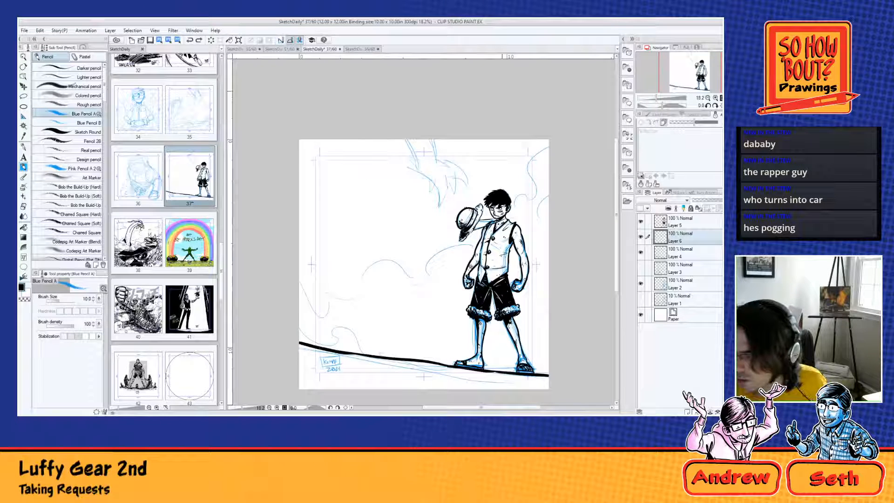
Step: Duplicate the figure's ink from Layer 5 onto a new layer and move the copy to the left of the original
{"action": "left_click", "coordinate": [685, 226]}
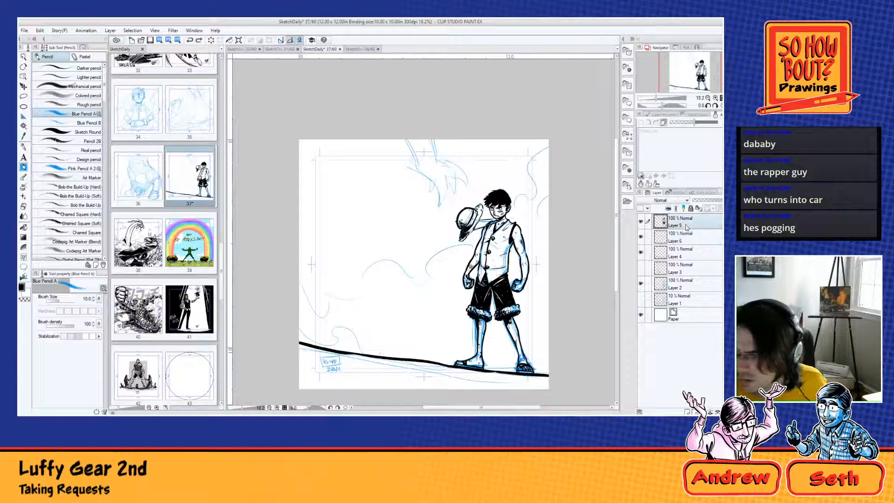
{"action": "key", "text": "ctrl+a"}
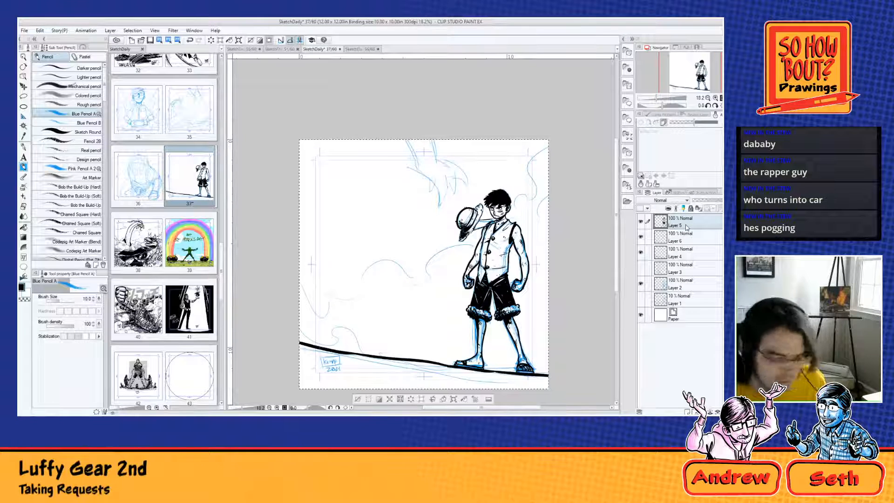
{"action": "key", "text": "ctrl+c"}
{"action": "key", "text": "ctrl+v"}
{"action": "key", "text": "ctrl+t"}
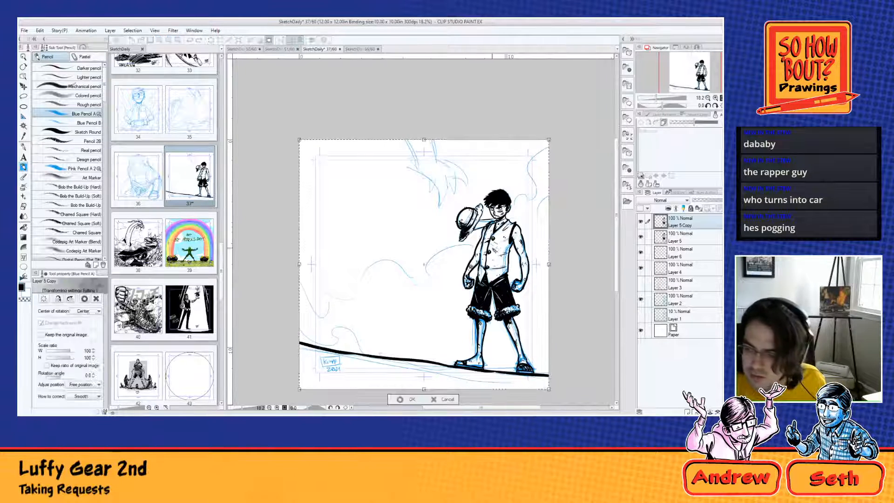
{"action": "left_click_drag", "start_coordinate": [496, 241], "coordinate": [417, 213]}
{"action": "left_click_drag", "start_coordinate": [440, 250], "coordinate": [387, 258]}
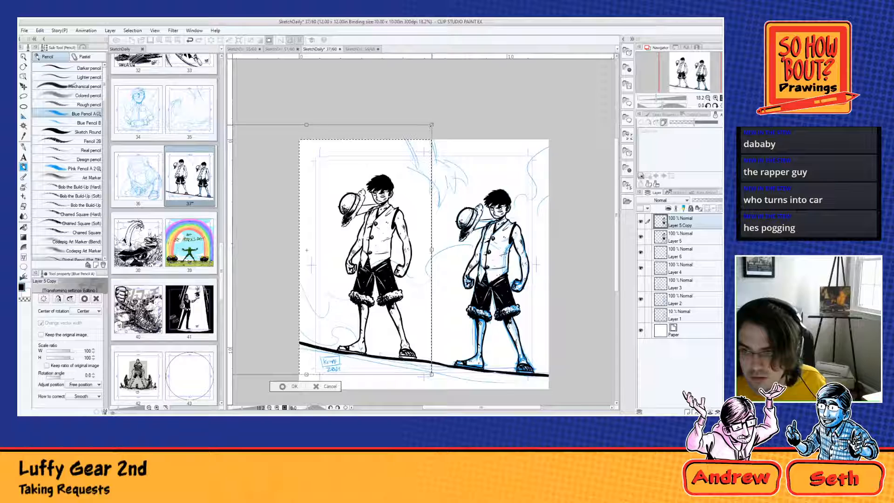
Step: Enlarge the copied figure to 255% and shift it left so mainly its leg fills the page's left side
{"action": "left_click_drag", "start_coordinate": [431, 124], "coordinate": [616, 69]}
{"action": "left_click_drag", "start_coordinate": [492, 242], "coordinate": [406, 228]}
{"action": "scroll", "coordinate": [406, 229], "scroll_direction": "down", "scroll_amount": 6}
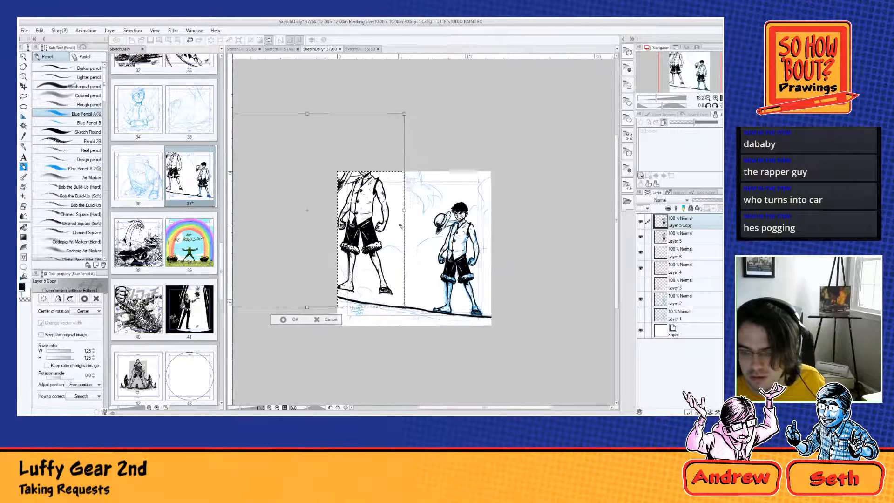
{"action": "left_click_drag", "start_coordinate": [398, 180], "coordinate": [474, 108]}
{"action": "left_click_drag", "start_coordinate": [450, 236], "coordinate": [387, 246]}
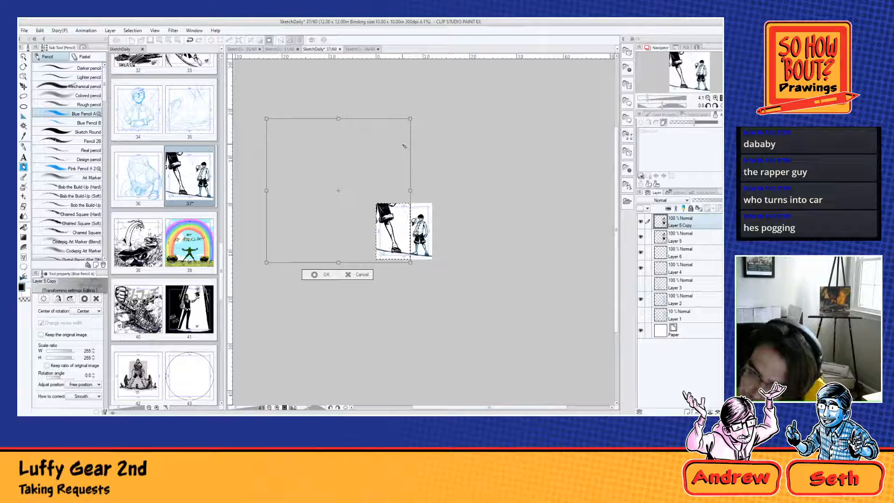
Step: Rotate the enlarged copy about 11 degrees clockwise, adjust its position over the ground line, apply the transformation and clear the selection
{"action": "left_click_drag", "start_coordinate": [419, 136], "coordinate": [431, 152]}
{"action": "left_click_drag", "start_coordinate": [389, 205], "coordinate": [395, 193]}
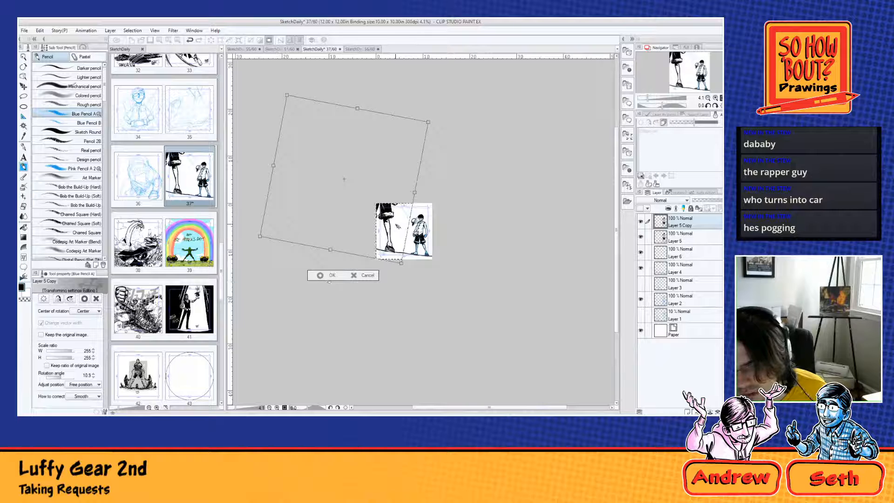
{"action": "left_click_drag", "start_coordinate": [398, 226], "coordinate": [399, 226]}
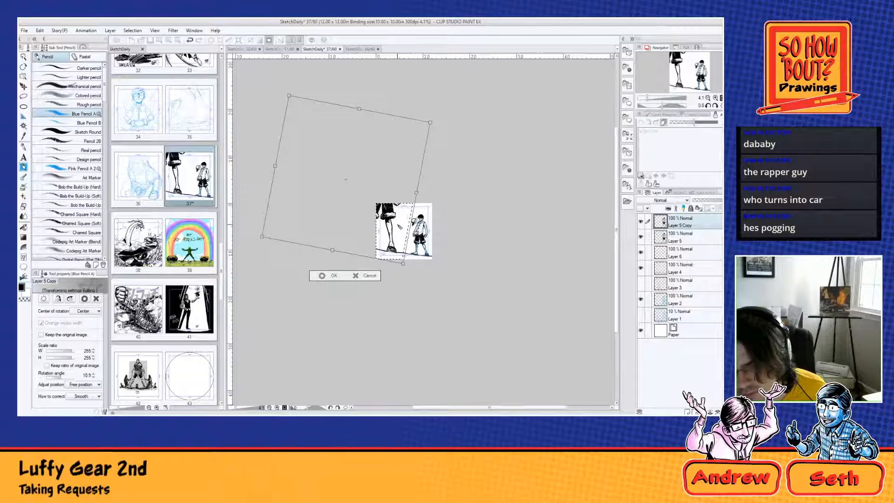
{"action": "left_click", "coordinate": [335, 276]}
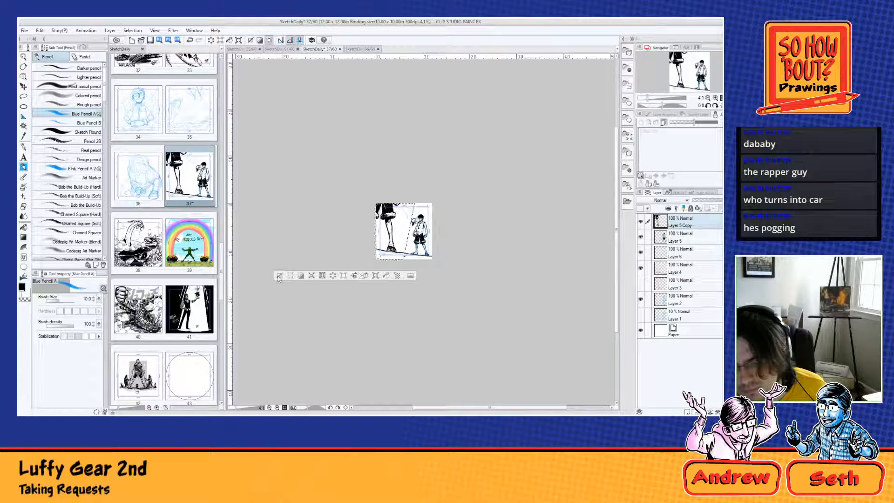
{"action": "left_click", "coordinate": [281, 277]}
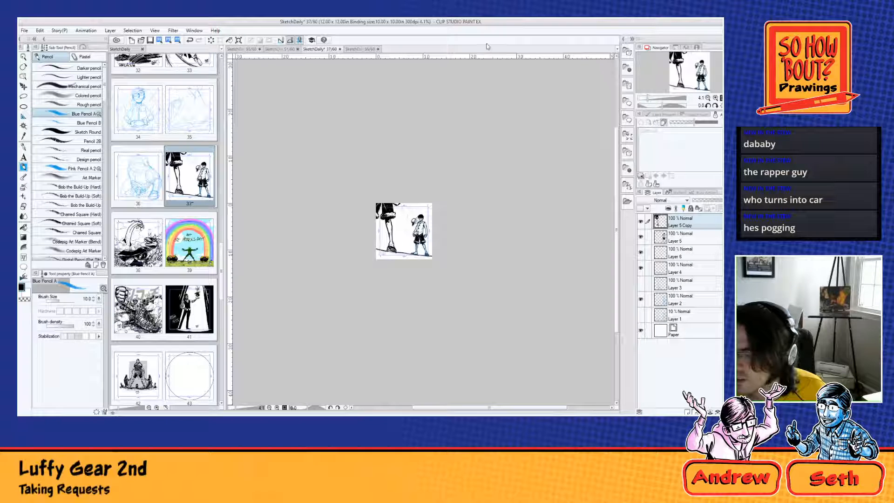
Step: Lower the enlarged copy's opacity to 19% and move its layer below Layer 5
{"action": "left_click_drag", "start_coordinate": [708, 201], "coordinate": [684, 244]}
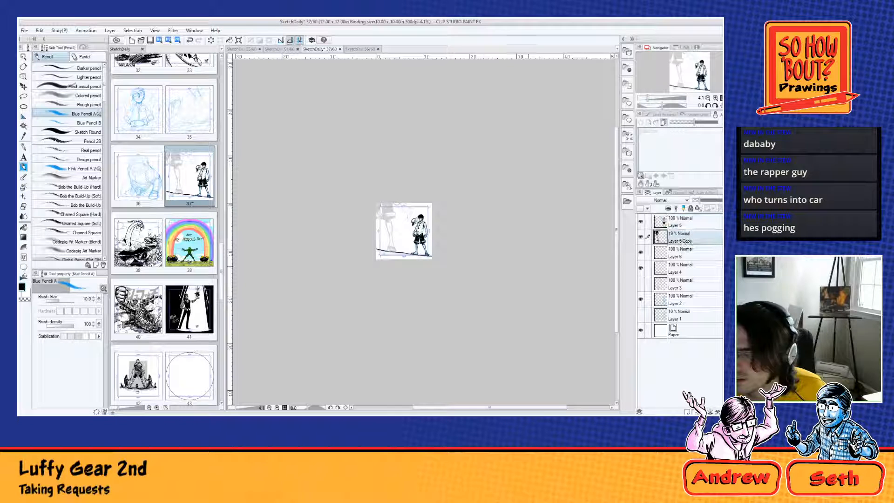
{"action": "scroll", "coordinate": [413, 227], "scroll_direction": "up", "scroll_amount": 1}
{"action": "scroll", "coordinate": [390, 202], "scroll_direction": "up", "scroll_amount": 4}
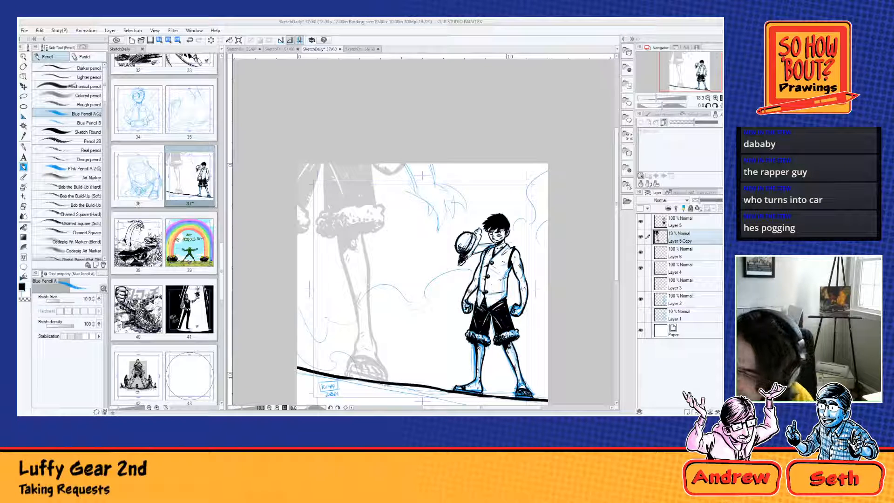
Step: Add a new empty layer above Layer 5 and choose the Real G-pen for inking over the small figure
{"action": "left_click", "coordinate": [682, 227]}
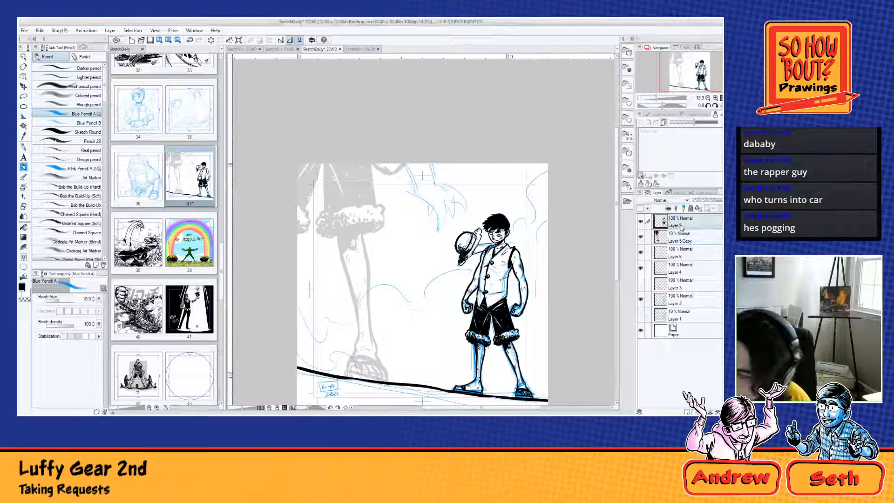
{"action": "left_click", "coordinate": [24, 146]}
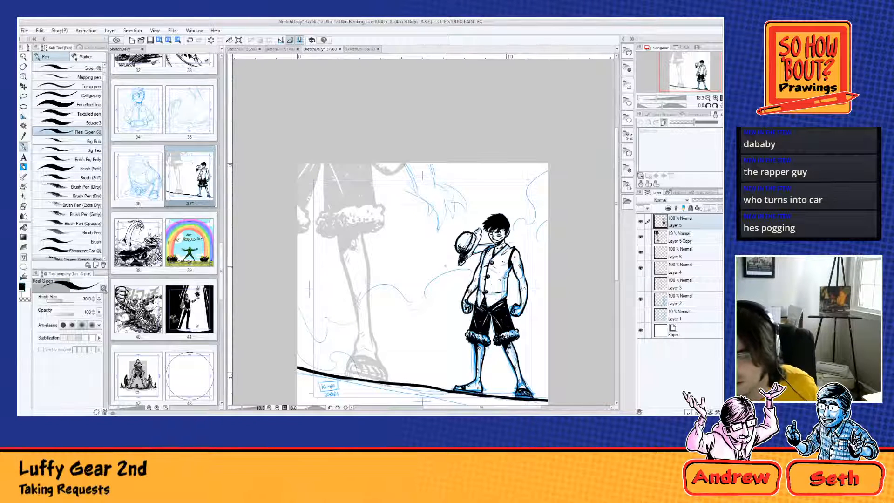
{"action": "scroll", "coordinate": [444, 268], "scroll_direction": "up", "scroll_amount": 2}
{"action": "left_click_drag", "start_coordinate": [525, 302], "coordinate": [388, 239]}
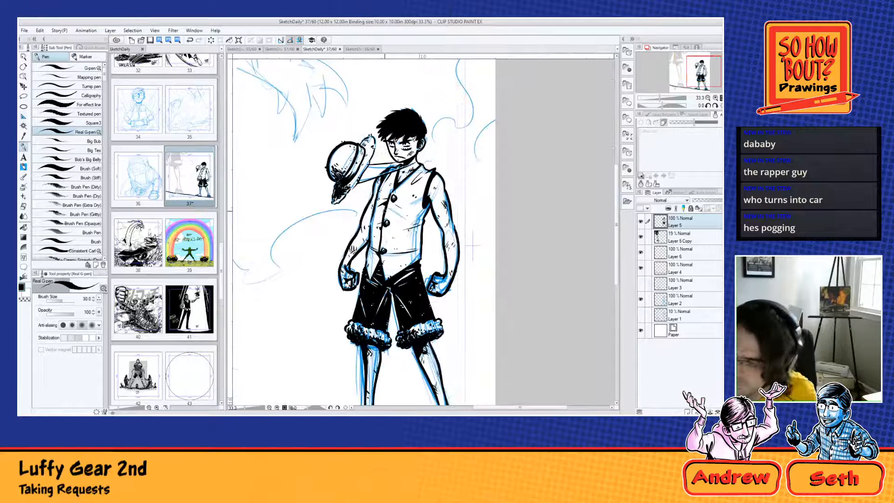
{"action": "left_click", "coordinate": [687, 411]}
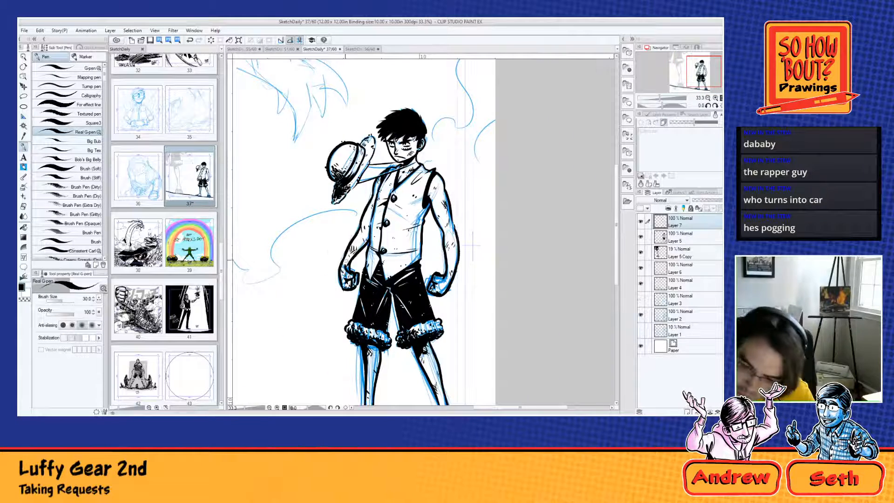
Step: Ink short diagonal motion lines across the outer edges of the small figure's forearms and lower legs
{"action": "mouse_move", "coordinate": [343, 258]}
{"action": "left_mouse_down"}
{"action": "mouse_move", "coordinate": [318, 248]}
{"action": "mouse_move", "coordinate": [327, 244]}
{"action": "left_mouse_up"}
{"action": "left_click_drag", "start_coordinate": [446, 235], "coordinate": [429, 228]}
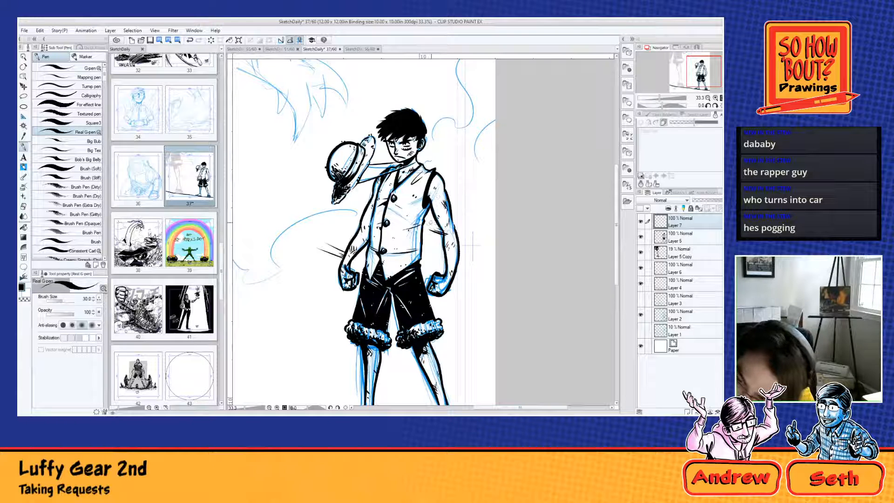
{"action": "left_click_drag", "start_coordinate": [425, 371], "coordinate": [408, 364]}
{"action": "mouse_move", "coordinate": [429, 370]}
{"action": "left_mouse_down"}
{"action": "mouse_move", "coordinate": [393, 366]}
{"action": "mouse_move", "coordinate": [347, 316]}
{"action": "mouse_move", "coordinate": [288, 315]}
{"action": "left_mouse_up"}
{"action": "left_click_drag", "start_coordinate": [313, 324], "coordinate": [293, 312]}
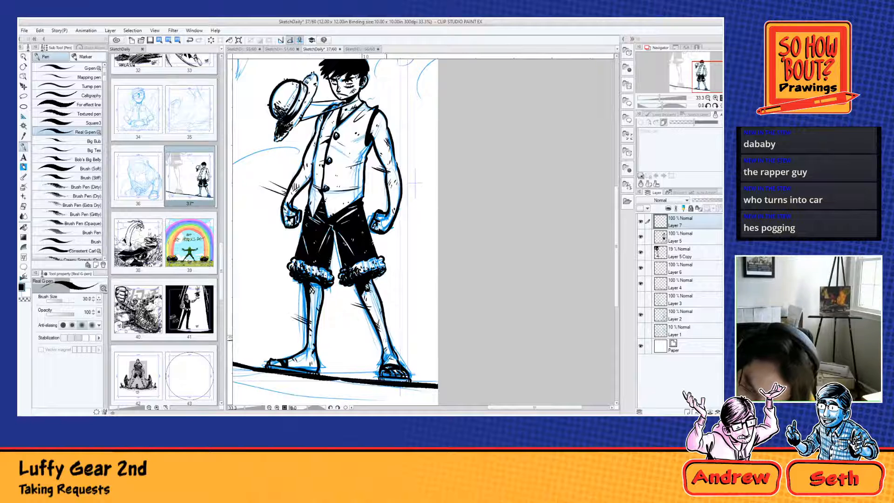
Step: Ink matching short diagonal lines off the hair, the hat's crown and brim, and the edge of the vest
{"action": "left_click_drag", "start_coordinate": [415, 183], "coordinate": [449, 218]}
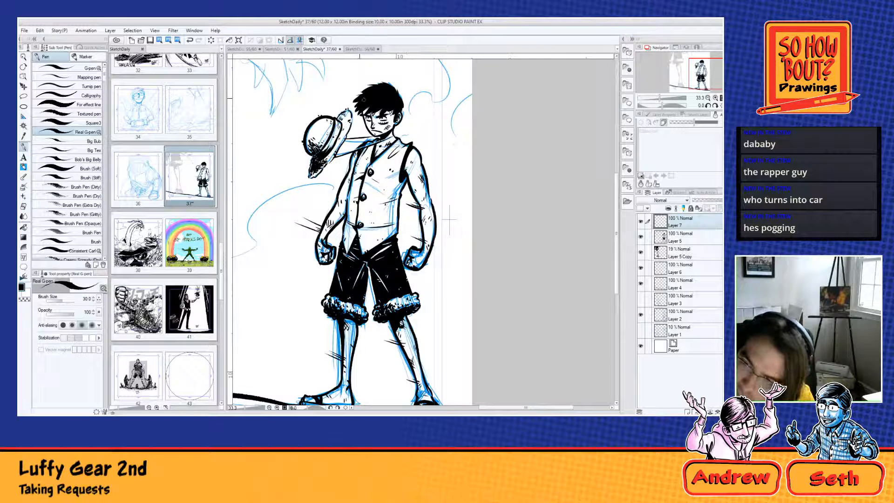
{"action": "left_click_drag", "start_coordinate": [363, 99], "coordinate": [350, 96]}
{"action": "left_click_drag", "start_coordinate": [367, 92], "coordinate": [352, 82]}
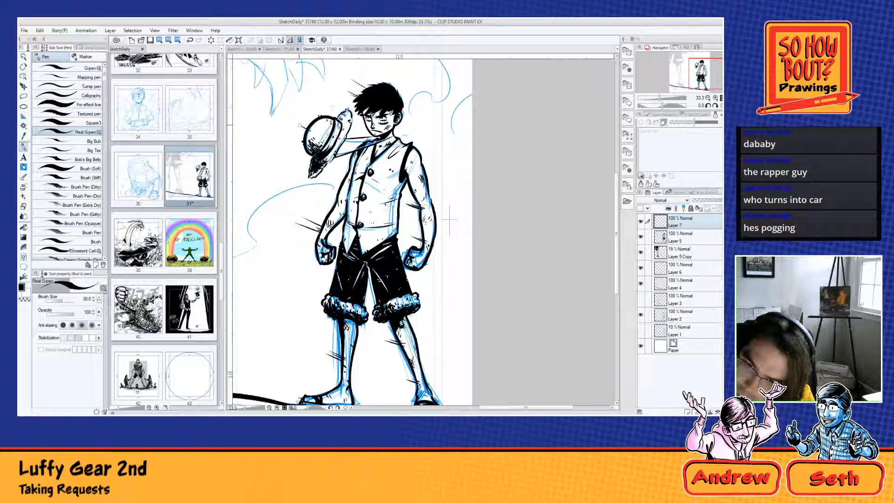
{"action": "left_click_drag", "start_coordinate": [312, 125], "coordinate": [302, 119]}
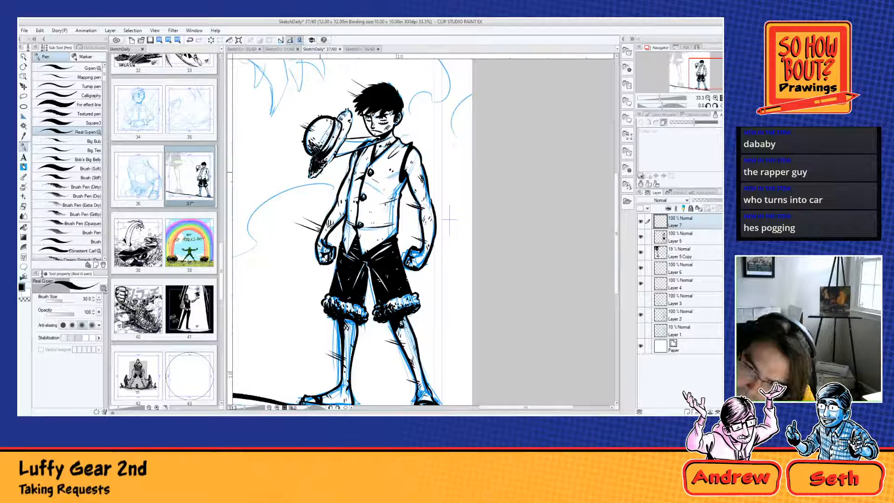
{"action": "left_click_drag", "start_coordinate": [303, 162], "coordinate": [312, 168]}
{"action": "left_click_drag", "start_coordinate": [301, 160], "coordinate": [312, 166]}
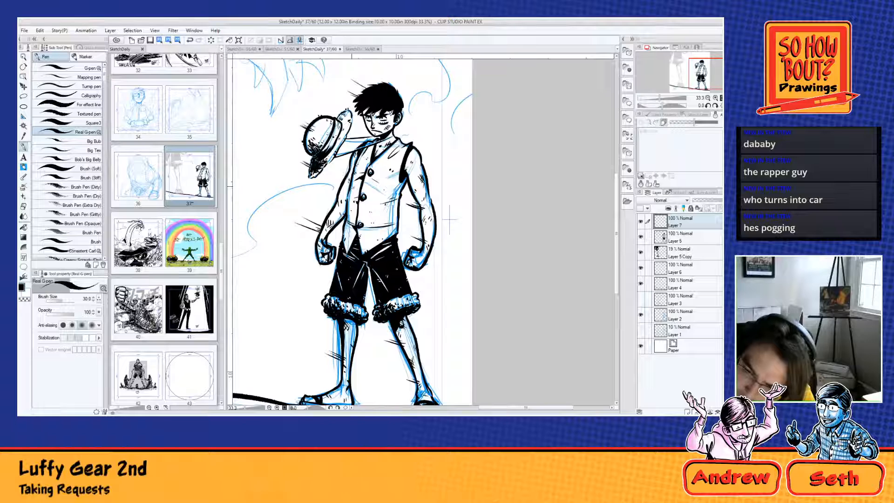
{"action": "left_click_drag", "start_coordinate": [357, 183], "coordinate": [342, 175]}
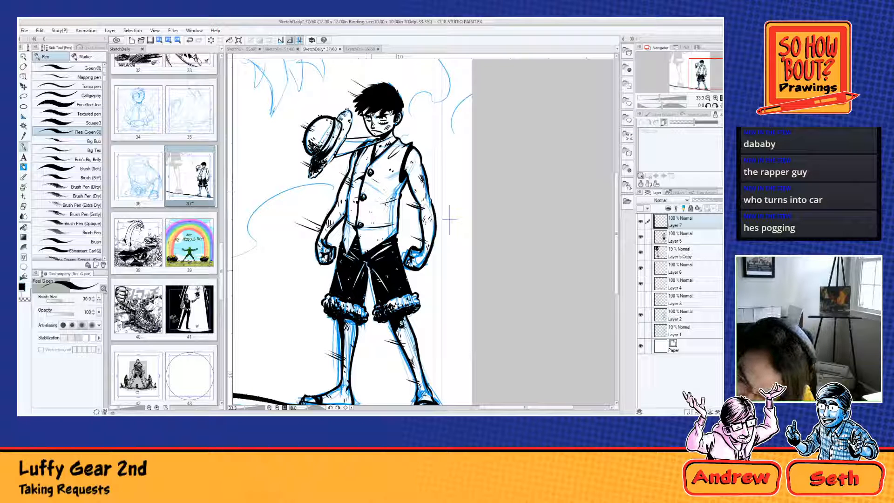
Step: Ink short diagonal lines off the outer edge of the shorts and over the toes of the hat-side foot
{"action": "left_click_drag", "start_coordinate": [313, 278], "coordinate": [337, 286]}
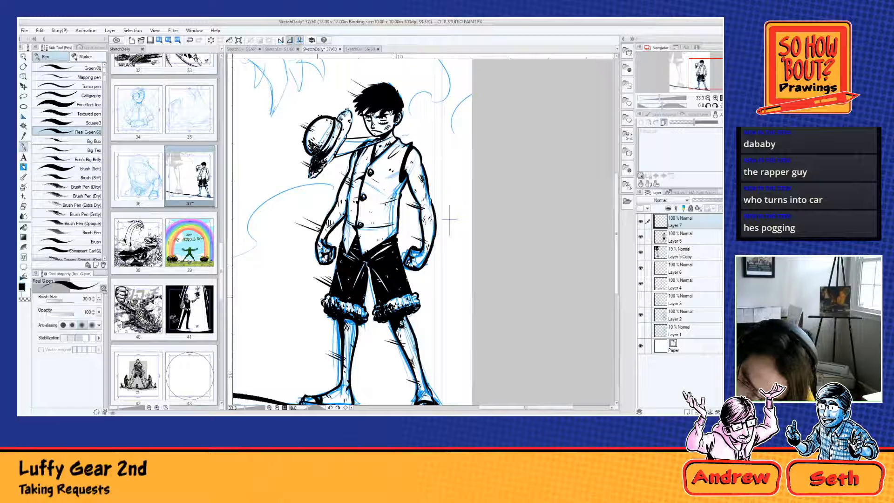
{"action": "left_click_drag", "start_coordinate": [449, 219], "coordinate": [525, 145]}
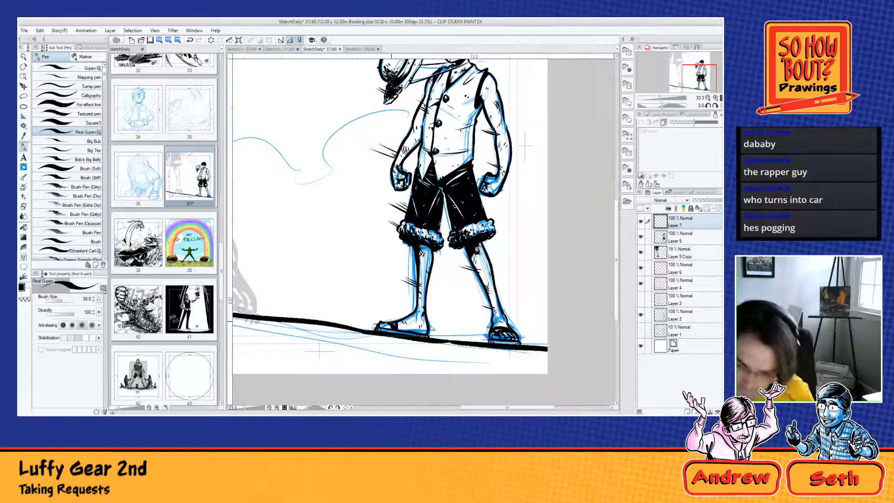
{"action": "left_click_drag", "start_coordinate": [363, 314], "coordinate": [380, 323]}
{"action": "left_click_drag", "start_coordinate": [361, 310], "coordinate": [389, 326]}
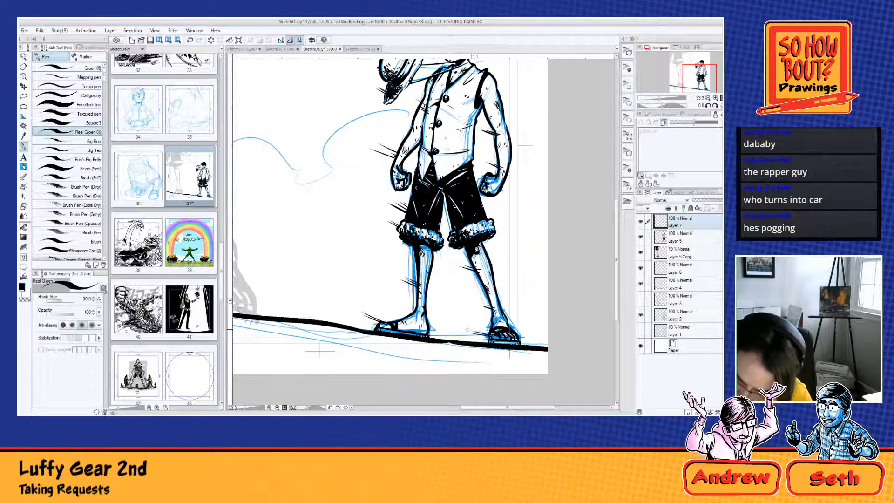
Step: Add a new empty layer above Layer 7 and set the Real G-pen's brush size to 100
{"action": "left_click_drag", "start_coordinate": [525, 145], "coordinate": [549, 237]}
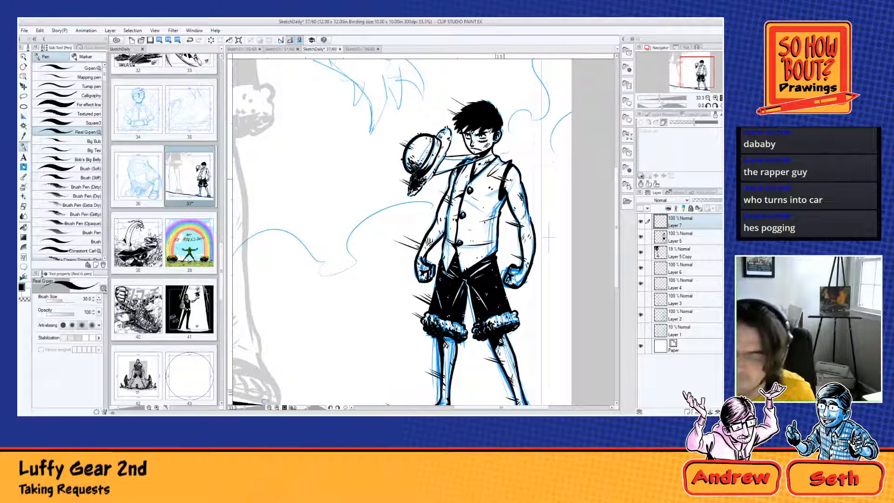
{"action": "scroll", "coordinate": [371, 118], "scroll_direction": "down", "scroll_amount": 5}
{"action": "left_click_drag", "start_coordinate": [340, 114], "coordinate": [409, 213]}
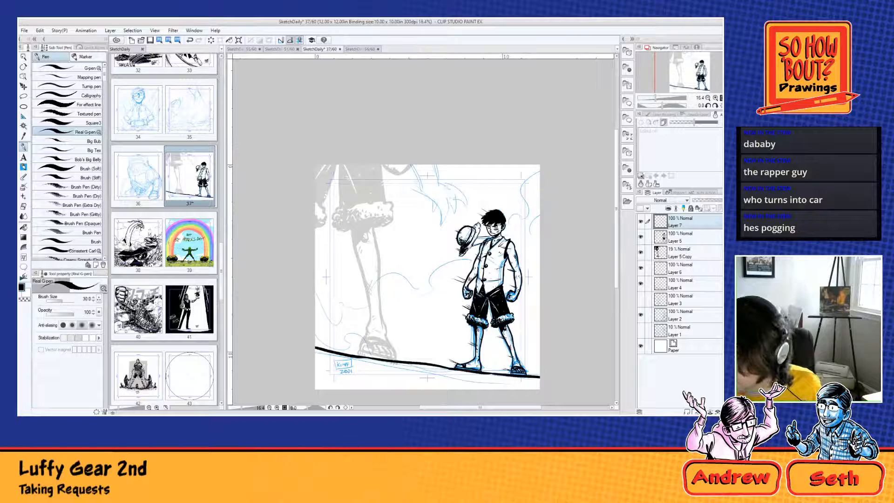
{"action": "key", "text": "ctrl+shift+n"}
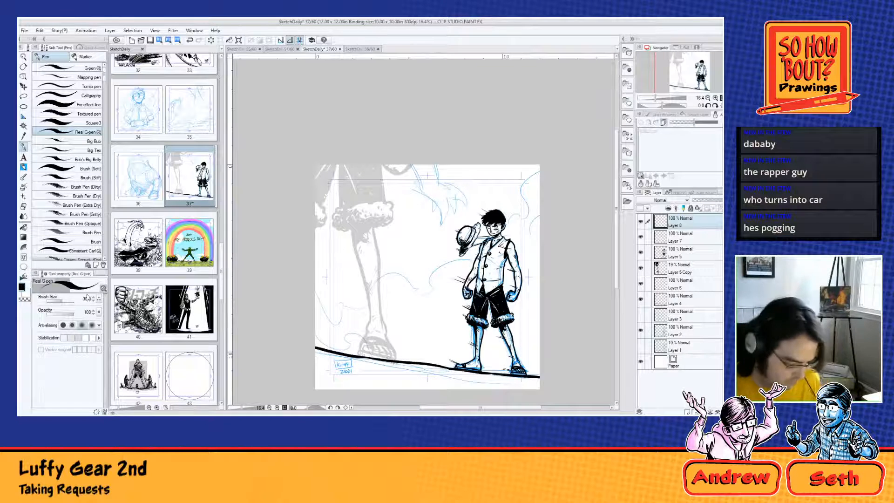
{"action": "left_click", "coordinate": [73, 301]}
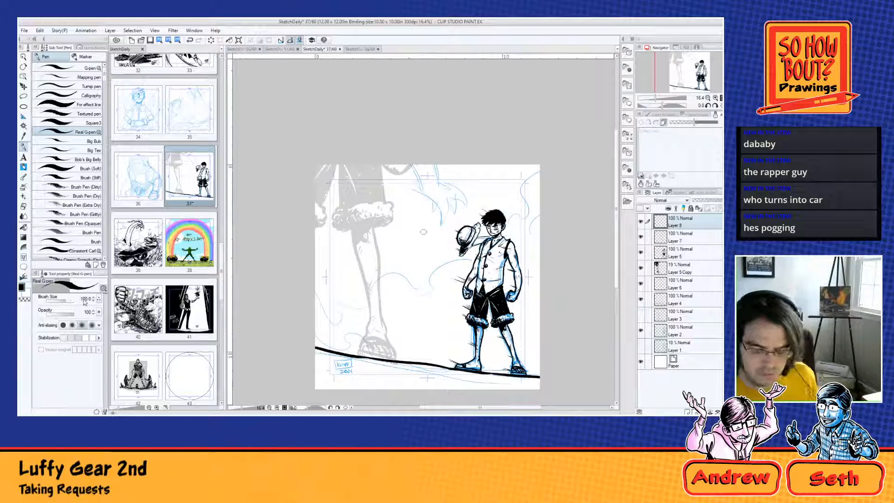
Step: Rotate the canvas view 45 degrees clockwise and set the Real G-pen's brush size to 100 for inking the large leg
{"action": "scroll", "coordinate": [354, 326], "scroll_direction": "up", "scroll_amount": 1}
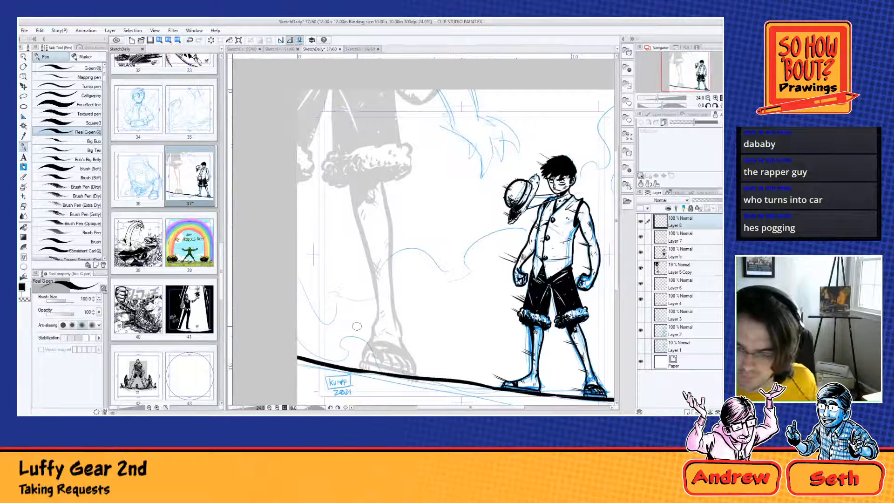
{"action": "key", "text": "r"}
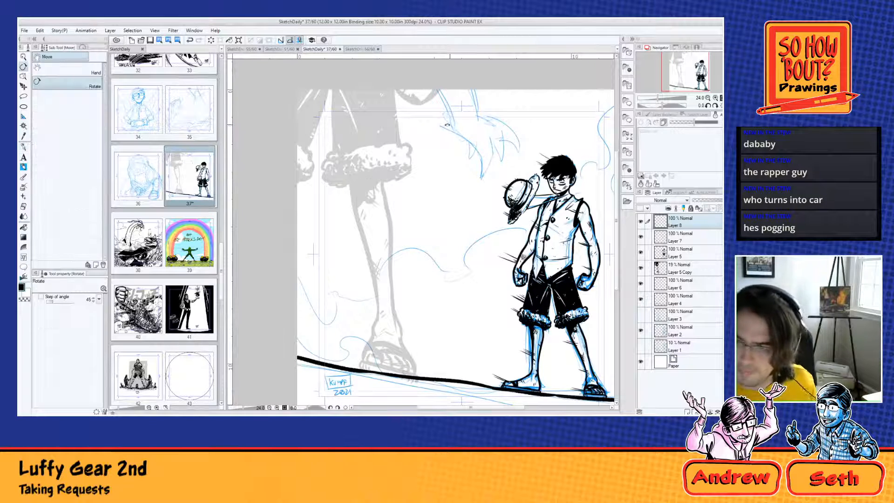
{"action": "left_click_drag", "start_coordinate": [448, 124], "coordinate": [512, 163]}
{"action": "left_click", "coordinate": [23, 147]}
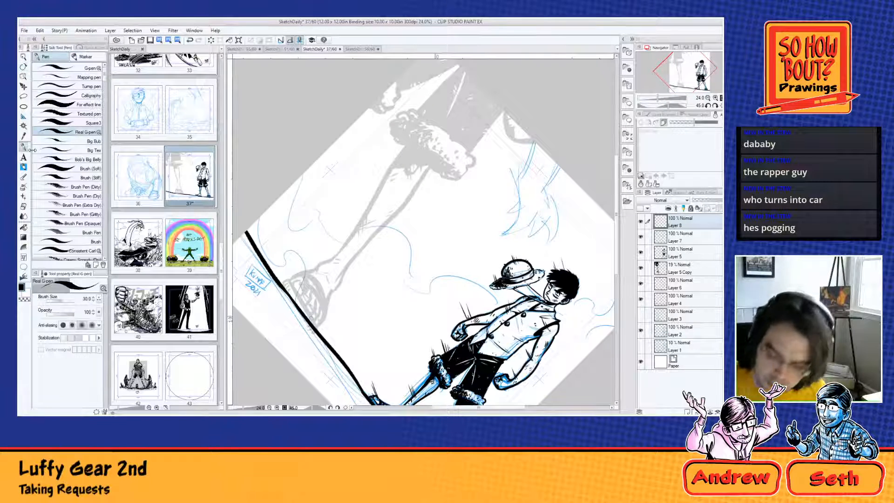
{"action": "left_click", "coordinate": [87, 299]}
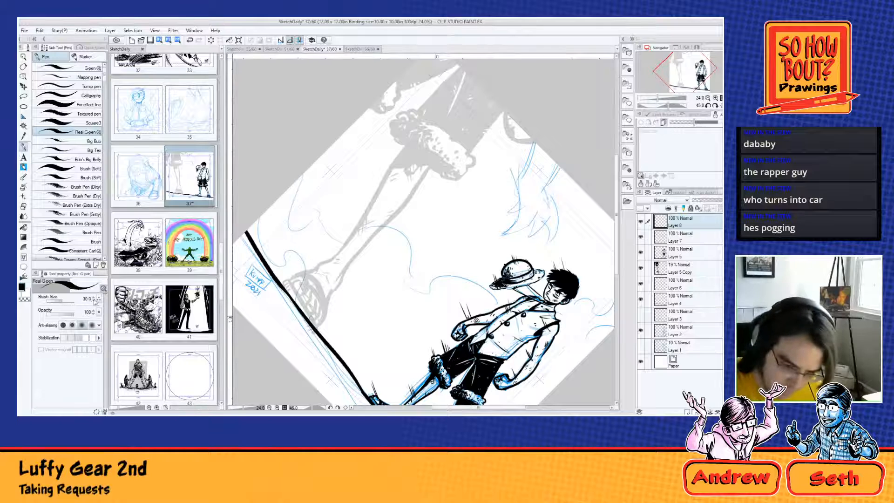
{"action": "type", "text": "100"}
{"action": "key", "text": "Return"}
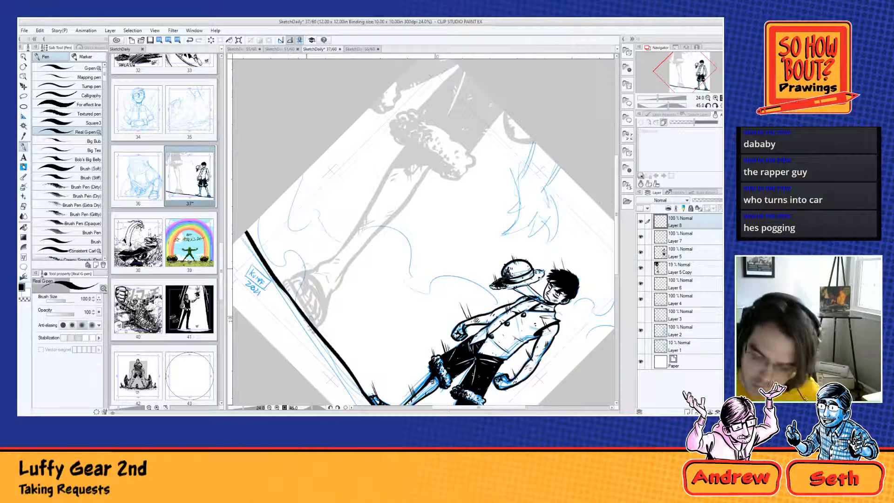
Step: Ink the large leg's sandaled foot, with its toes, sole and straps, and the rough contours up to the ankle
{"action": "left_click_drag", "start_coordinate": [287, 280], "coordinate": [322, 331]}
{"action": "mouse_move", "coordinate": [290, 285]}
{"action": "left_mouse_down"}
{"action": "mouse_move", "coordinate": [303, 291]}
{"action": "mouse_move", "coordinate": [296, 281]}
{"action": "left_mouse_up"}
{"action": "mouse_move", "coordinate": [291, 276]}
{"action": "left_mouse_down"}
{"action": "mouse_move", "coordinate": [331, 316]}
{"action": "mouse_move", "coordinate": [308, 299]}
{"action": "mouse_move", "coordinate": [321, 330]}
{"action": "left_mouse_up"}
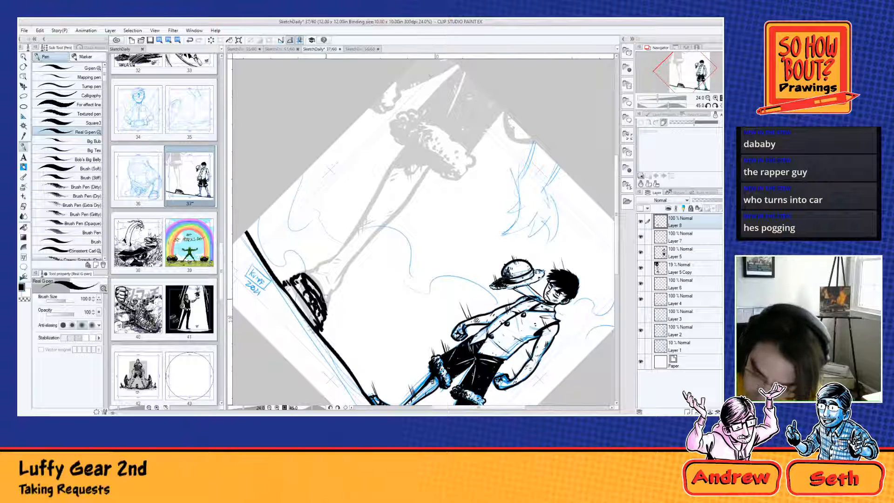
{"action": "left_click_drag", "start_coordinate": [288, 294], "coordinate": [291, 290]}
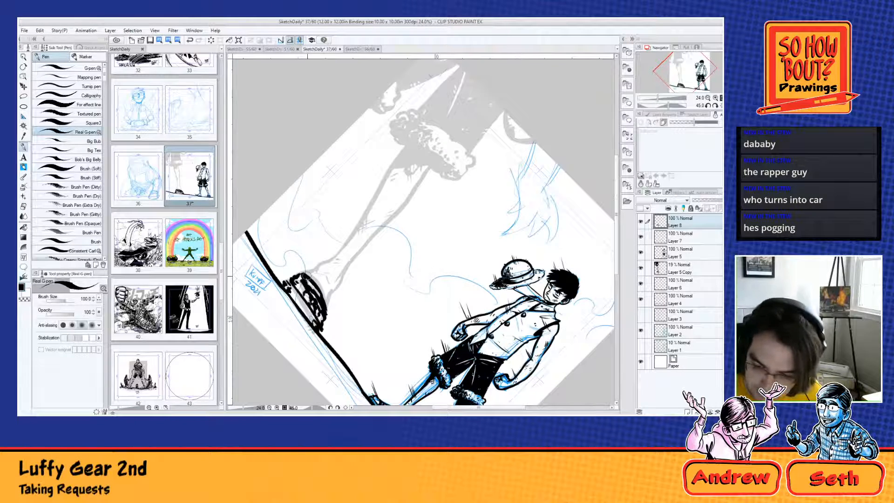
{"action": "mouse_move", "coordinate": [303, 278]}
{"action": "left_mouse_down"}
{"action": "mouse_move", "coordinate": [333, 265]}
{"action": "mouse_move", "coordinate": [322, 276]}
{"action": "mouse_move", "coordinate": [328, 307]}
{"action": "mouse_move", "coordinate": [355, 261]}
{"action": "left_mouse_up"}
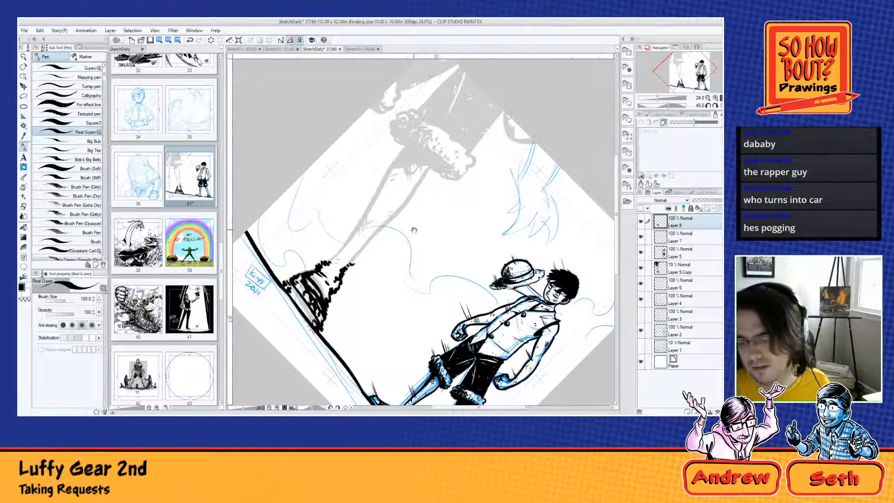
Step: Ink the shaggy fur cuff of the large leg and both outer edges of the shorts leg above it
{"action": "left_click_drag", "start_coordinate": [409, 231], "coordinate": [331, 309]}
{"action": "mouse_move", "coordinate": [299, 223]}
{"action": "left_mouse_down"}
{"action": "mouse_move", "coordinate": [317, 237]}
{"action": "mouse_move", "coordinate": [305, 227]}
{"action": "mouse_move", "coordinate": [305, 208]}
{"action": "mouse_move", "coordinate": [306, 228]}
{"action": "mouse_move", "coordinate": [320, 229]}
{"action": "left_mouse_up"}
{"action": "key", "text": "ctrl+z"}
{"action": "left_click_drag", "start_coordinate": [295, 206], "coordinate": [309, 222]}
{"action": "mouse_move", "coordinate": [310, 216]}
{"action": "left_mouse_down"}
{"action": "mouse_move", "coordinate": [327, 237]}
{"action": "mouse_move", "coordinate": [352, 243]}
{"action": "mouse_move", "coordinate": [329, 229]}
{"action": "mouse_move", "coordinate": [350, 250]}
{"action": "left_mouse_up"}
{"action": "left_click_drag", "start_coordinate": [338, 241], "coordinate": [365, 261]}
{"action": "mouse_move", "coordinate": [343, 254]}
{"action": "left_mouse_down"}
{"action": "mouse_move", "coordinate": [362, 269]}
{"action": "mouse_move", "coordinate": [381, 251]}
{"action": "mouse_move", "coordinate": [378, 237]}
{"action": "mouse_move", "coordinate": [406, 202]}
{"action": "left_mouse_up"}
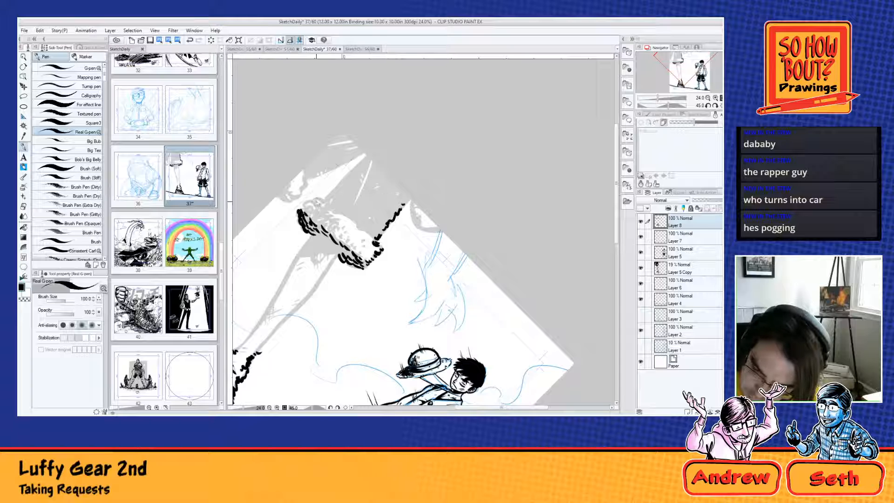
{"action": "mouse_move", "coordinate": [315, 200]}
{"action": "left_mouse_down"}
{"action": "mouse_move", "coordinate": [374, 242]}
{"action": "mouse_move", "coordinate": [304, 203]}
{"action": "mouse_move", "coordinate": [319, 200]}
{"action": "mouse_move", "coordinate": [311, 219]}
{"action": "mouse_move", "coordinate": [336, 226]}
{"action": "mouse_move", "coordinate": [352, 245]}
{"action": "mouse_move", "coordinate": [300, 227]}
{"action": "mouse_move", "coordinate": [322, 226]}
{"action": "mouse_move", "coordinate": [324, 215]}
{"action": "left_mouse_up"}
{"action": "mouse_move", "coordinate": [321, 204]}
{"action": "left_mouse_down"}
{"action": "mouse_move", "coordinate": [339, 224]}
{"action": "mouse_move", "coordinate": [333, 190]}
{"action": "mouse_move", "coordinate": [366, 154]}
{"action": "left_mouse_up"}
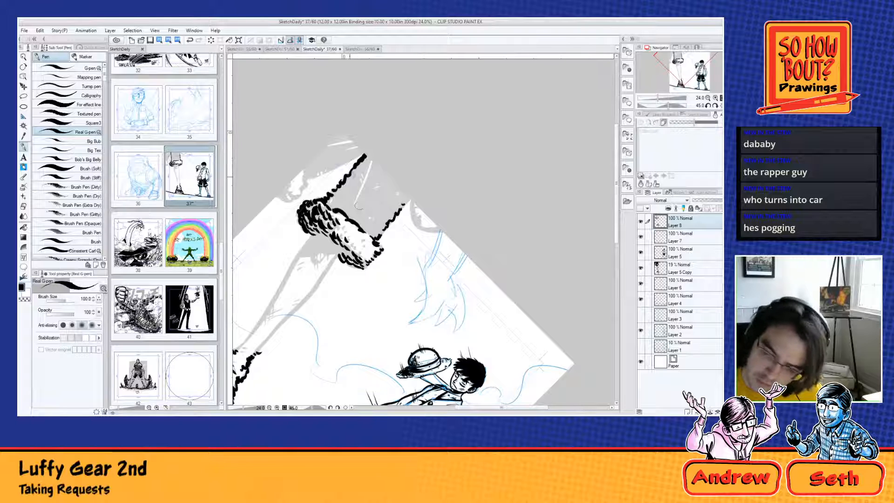
{"action": "left_click_drag", "start_coordinate": [322, 200], "coordinate": [378, 235]}
{"action": "left_click_drag", "start_coordinate": [339, 188], "coordinate": [386, 229]}
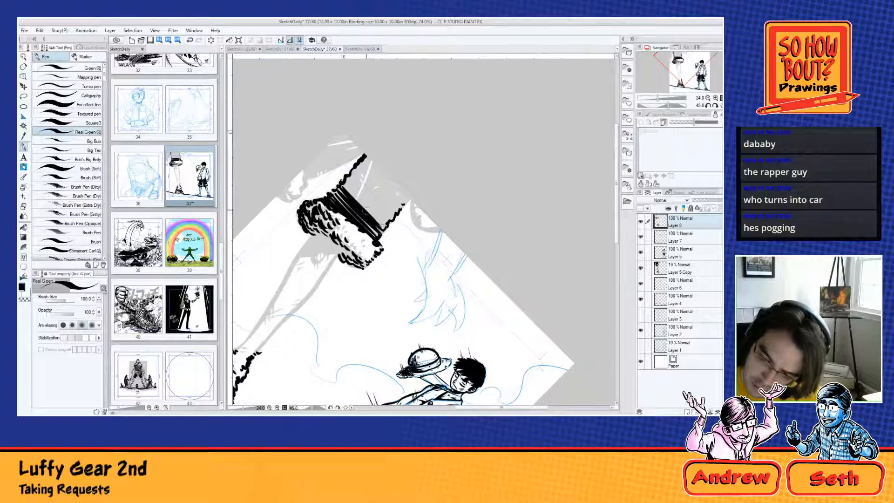
{"action": "key", "text": "ctrl+z"}
{"action": "key", "text": "ctrl+z"}
{"action": "key", "text": "ctrl+z"}
{"action": "key", "text": "ctrl+z"}
{"action": "key", "text": "ctrl+z"}
{"action": "key", "text": "ctrl+z"}
{"action": "key", "text": "ctrl+z"}
{"action": "key", "text": "ctrl+z"}
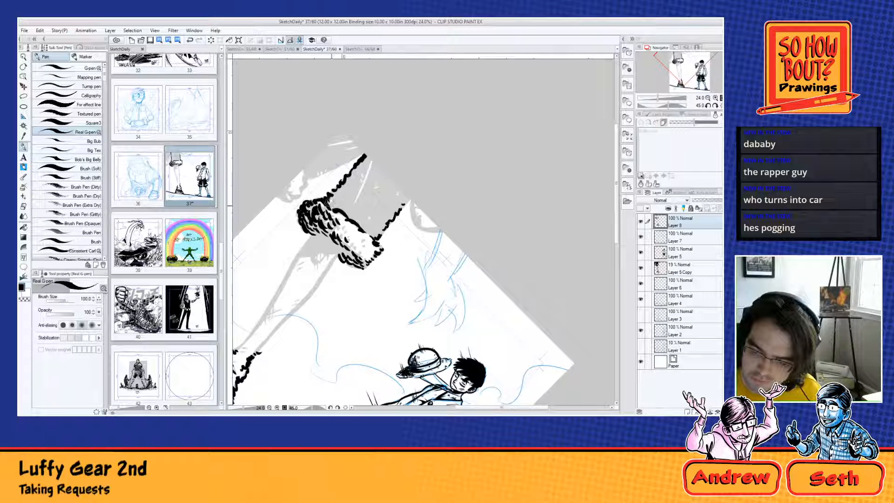
Step: Fill the large shorts leg with dense black hatching from the fur cuff up to the page edge
{"action": "left_click_drag", "start_coordinate": [326, 197], "coordinate": [361, 230]}
{"action": "left_click_drag", "start_coordinate": [338, 183], "coordinate": [381, 235]}
{"action": "mouse_move", "coordinate": [356, 169]}
{"action": "left_mouse_down"}
{"action": "mouse_move", "coordinate": [385, 235]}
{"action": "mouse_move", "coordinate": [384, 210]}
{"action": "mouse_move", "coordinate": [396, 221]}
{"action": "mouse_move", "coordinate": [401, 210]}
{"action": "left_mouse_up"}
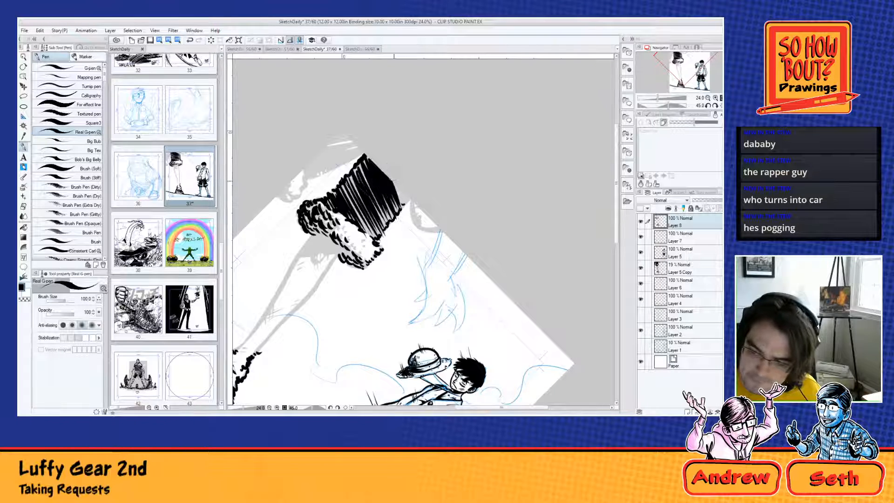
Step: Ink both rough contours of the large lower leg from cuff to ankle, plus a small shadow mark below the cuff
{"action": "left_click_drag", "start_coordinate": [413, 290], "coordinate": [498, 199]}
{"action": "left_click_drag", "start_coordinate": [410, 130], "coordinate": [393, 148]}
{"action": "mouse_move", "coordinate": [397, 143]}
{"action": "left_mouse_down"}
{"action": "mouse_move", "coordinate": [339, 250]}
{"action": "mouse_move", "coordinate": [342, 236]}
{"action": "mouse_move", "coordinate": [323, 257]}
{"action": "left_mouse_up"}
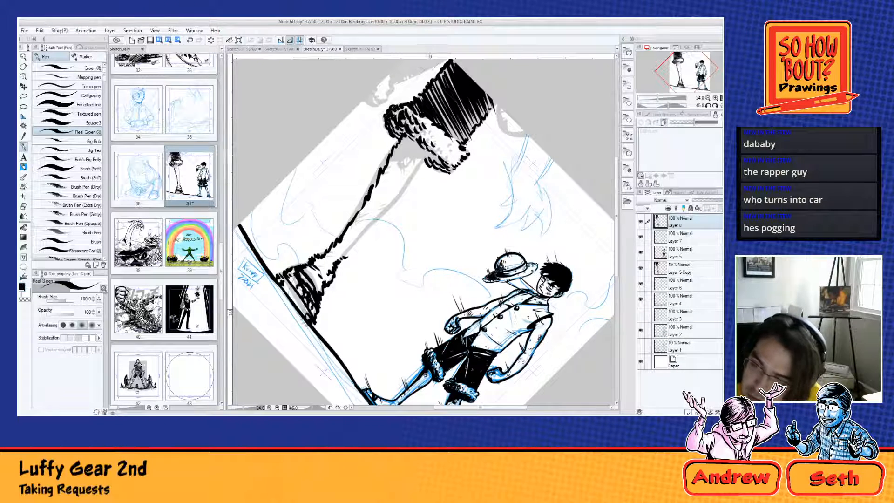
{"action": "left_click_drag", "start_coordinate": [436, 149], "coordinate": [339, 264]}
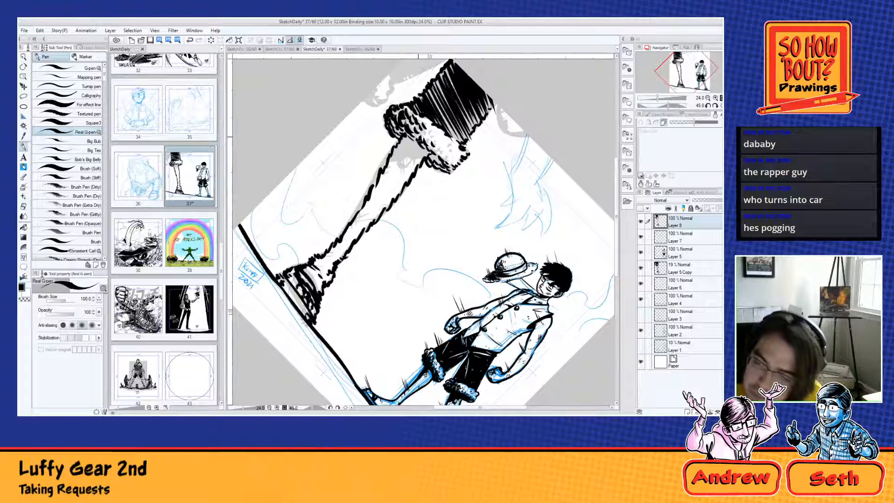
{"action": "left_click_drag", "start_coordinate": [406, 154], "coordinate": [407, 163]}
{"action": "key", "text": "ctrl+z"}
{"action": "left_click_drag", "start_coordinate": [407, 161], "coordinate": [400, 167]}
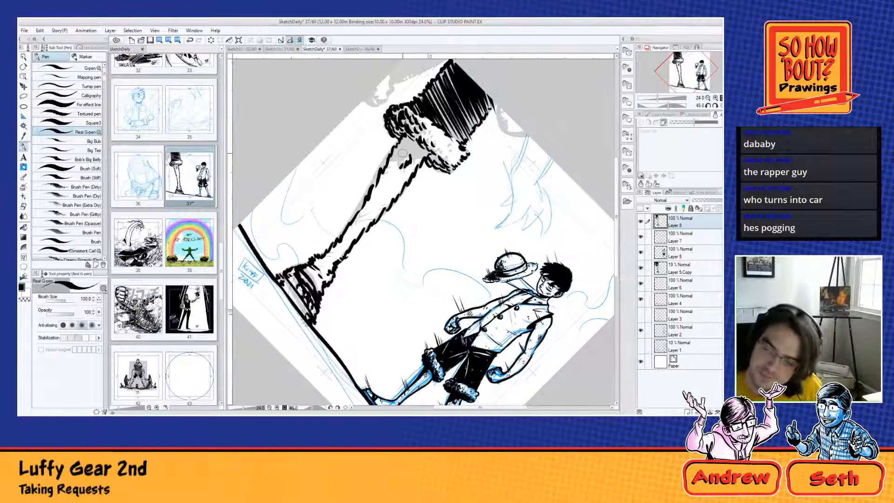
Step: Ink short strokes off the upper calf, the fur cuff and the shorts edge on the side facing the small figure
{"action": "scroll", "coordinate": [402, 153], "scroll_direction": "down", "scroll_amount": 1}
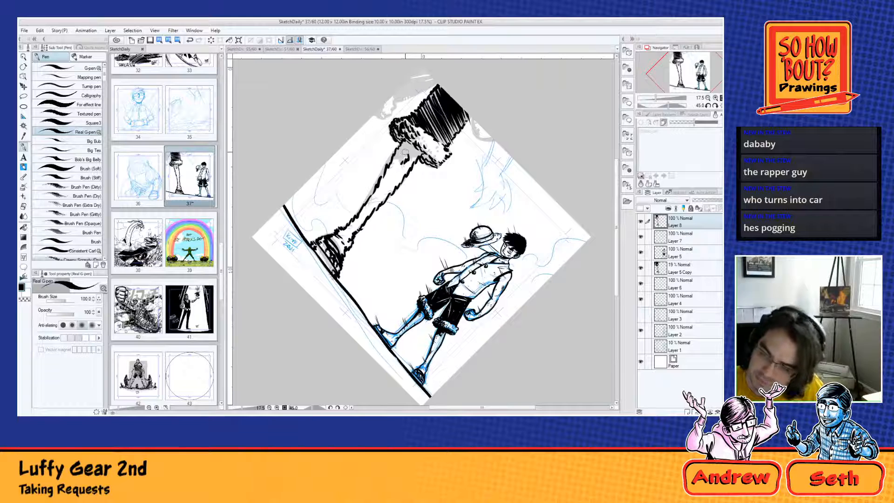
{"action": "mouse_move", "coordinate": [408, 180]}
{"action": "left_mouse_down"}
{"action": "mouse_move", "coordinate": [403, 184]}
{"action": "mouse_move", "coordinate": [401, 175]}
{"action": "left_mouse_up"}
{"action": "mouse_move", "coordinate": [411, 158]}
{"action": "left_mouse_down"}
{"action": "mouse_move", "coordinate": [404, 178]}
{"action": "mouse_move", "coordinate": [411, 167]}
{"action": "mouse_move", "coordinate": [425, 170]}
{"action": "left_mouse_up"}
{"action": "mouse_move", "coordinate": [440, 154]}
{"action": "left_mouse_down"}
{"action": "mouse_move", "coordinate": [430, 171]}
{"action": "mouse_move", "coordinate": [447, 161]}
{"action": "left_mouse_up"}
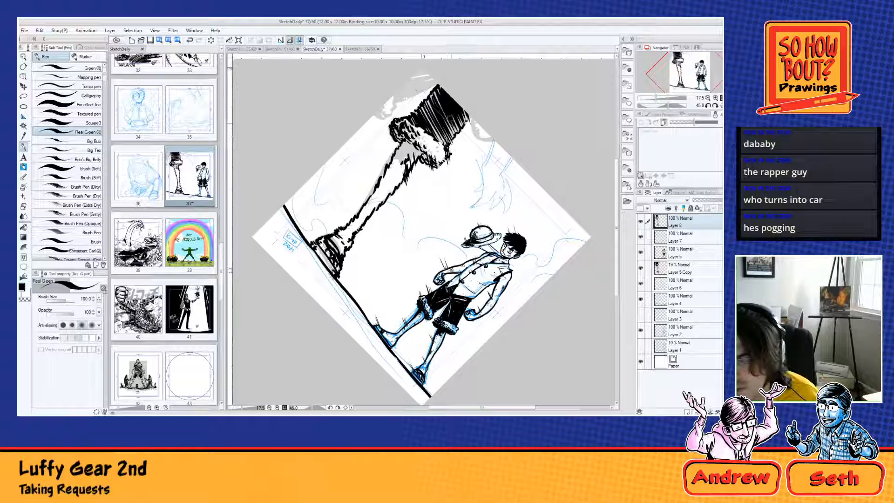
{"action": "left_click_drag", "start_coordinate": [456, 126], "coordinate": [450, 150]}
{"action": "left_click_drag", "start_coordinate": [467, 111], "coordinate": [464, 130]}
{"action": "left_click_drag", "start_coordinate": [473, 132], "coordinate": [459, 144]}
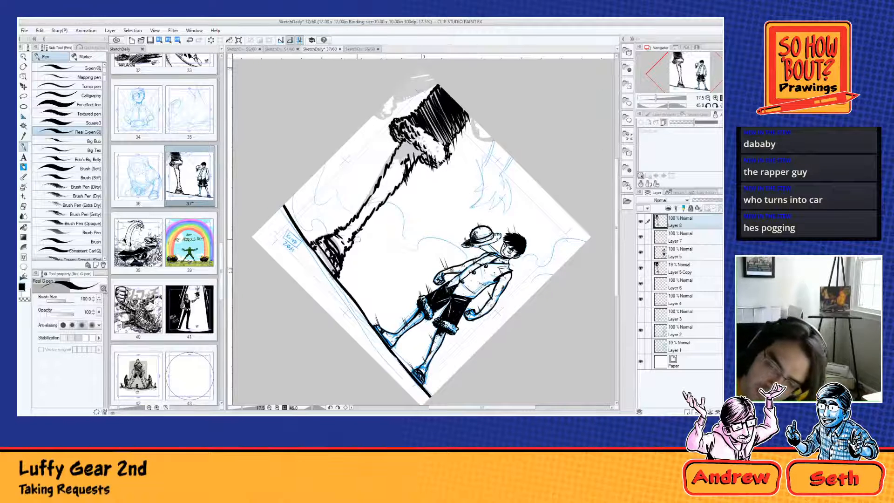
Step: Ink short motion strokes along the large leg's shin, ankle and foot edge
{"action": "left_click_drag", "start_coordinate": [361, 223], "coordinate": [354, 242]}
{"action": "left_click_drag", "start_coordinate": [362, 213], "coordinate": [360, 225]}
{"action": "mouse_move", "coordinate": [384, 169]}
{"action": "left_mouse_down"}
{"action": "mouse_move", "coordinate": [380, 189]}
{"action": "mouse_move", "coordinate": [384, 175]}
{"action": "left_mouse_up"}
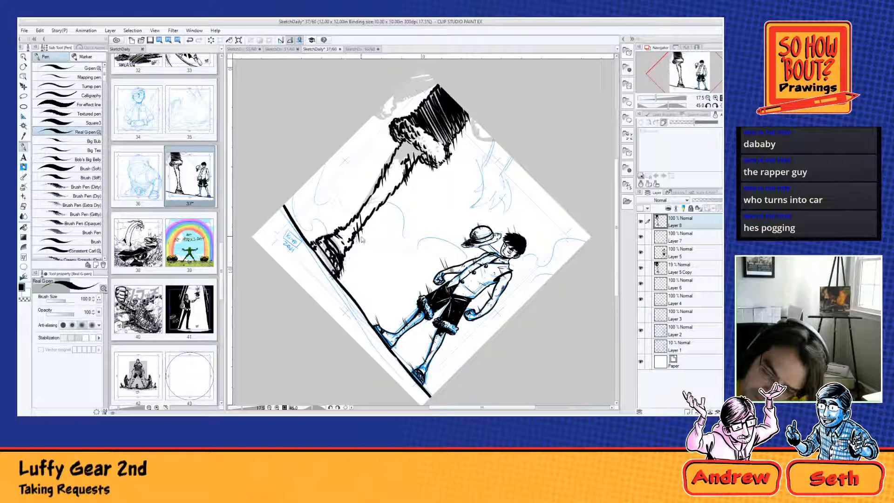
{"action": "left_click_drag", "start_coordinate": [344, 271], "coordinate": [338, 282]}
{"action": "left_click_drag", "start_coordinate": [343, 268], "coordinate": [342, 276]}
{"action": "left_click_drag", "start_coordinate": [349, 241], "coordinate": [345, 259]}
{"action": "mouse_move", "coordinate": [362, 212]}
{"action": "left_mouse_down"}
{"action": "mouse_move", "coordinate": [357, 230]}
{"action": "mouse_move", "coordinate": [366, 229]}
{"action": "left_mouse_up"}
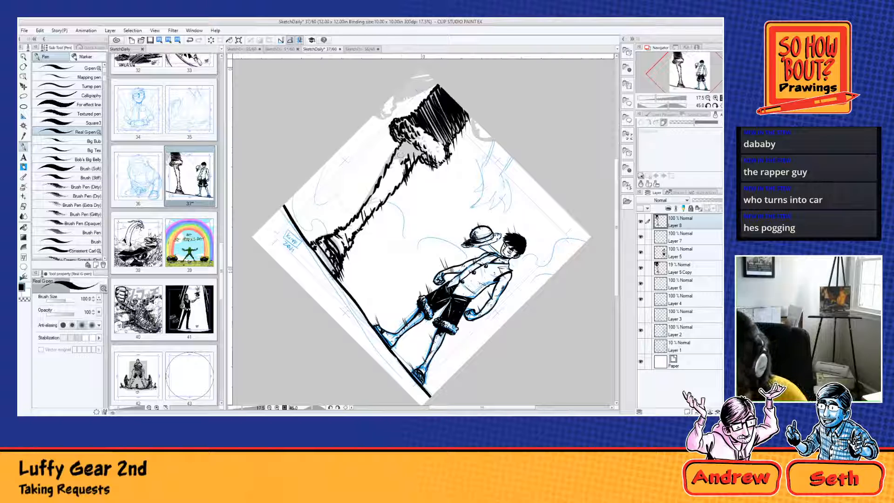
Step: On a new layer above Layer 8, ink the shadow beneath the large fur cuff and texture its fur with an enlarged Real G-pen
{"action": "key", "text": "ctrl+shift+n"}
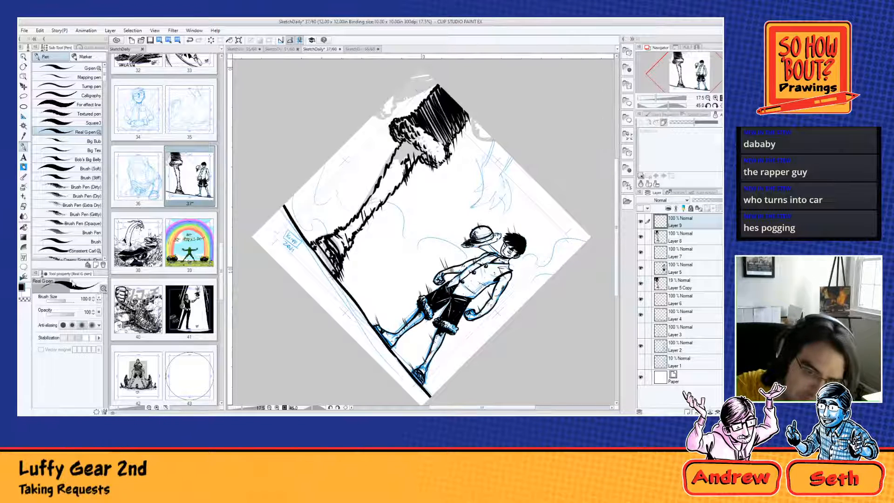
{"action": "left_click", "coordinate": [24, 165]}
{"action": "left_click", "coordinate": [24, 148]}
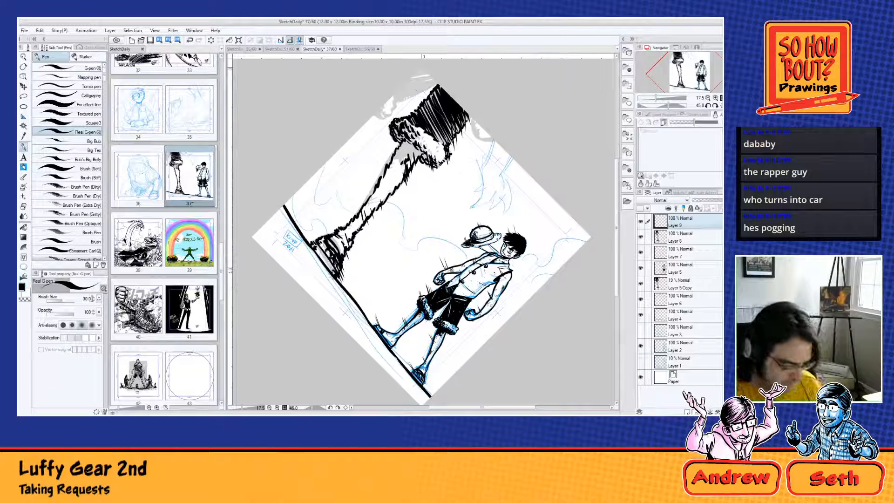
{"action": "key", "text": "bracketright"}
{"action": "key", "text": "bracketright"}
{"action": "key", "text": "bracketright"}
{"action": "key", "text": "bracketright"}
{"action": "key", "text": "bracketright"}
{"action": "key", "text": "bracketright"}
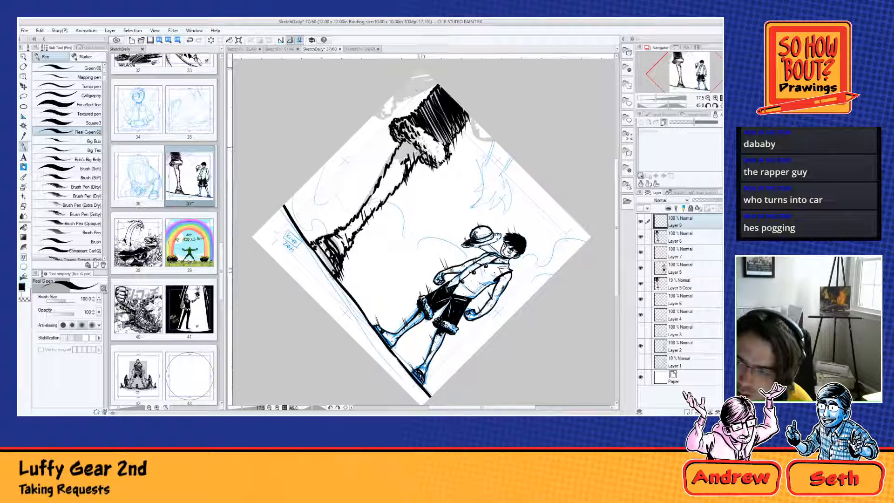
{"action": "left_click_drag", "start_coordinate": [421, 148], "coordinate": [392, 167]}
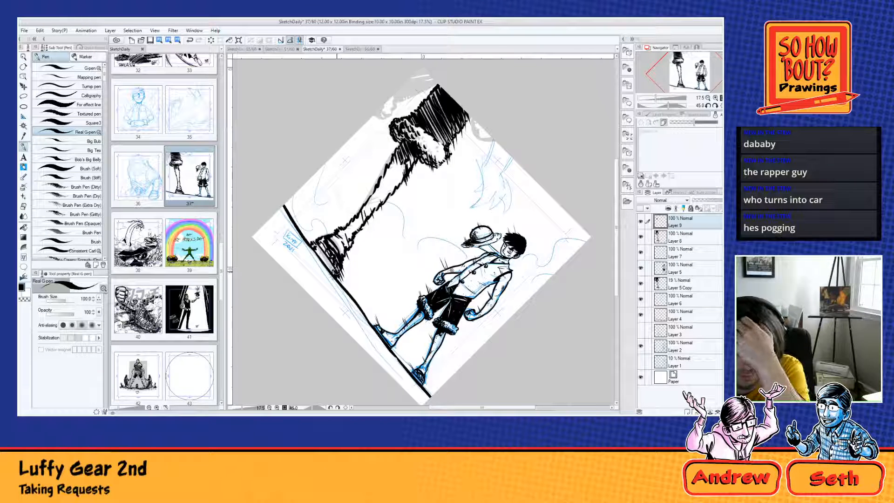
{"action": "left_click_drag", "start_coordinate": [432, 147], "coordinate": [437, 148]}
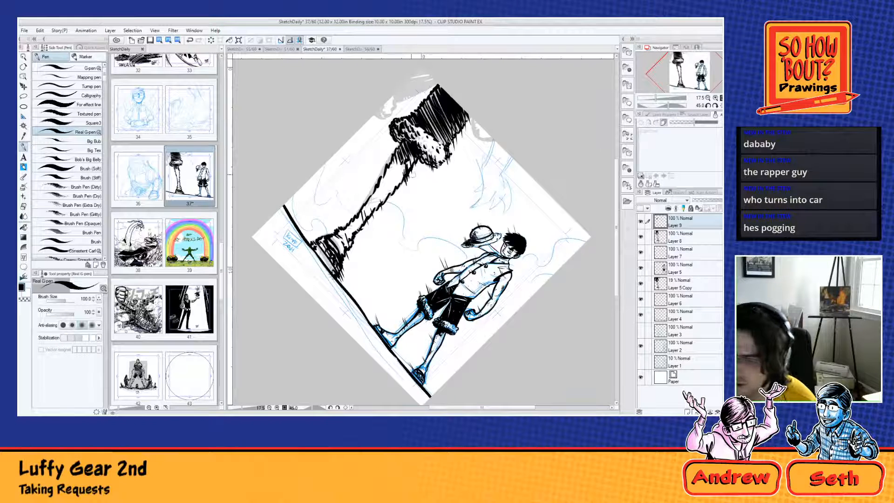
Step: Ink long curving lines sweeping from the large leg, cuff and foot toward the small figure, plus one arc near the page edge
{"action": "mouse_move", "coordinate": [393, 198]}
{"action": "left_mouse_down"}
{"action": "mouse_move", "coordinate": [406, 256]}
{"action": "mouse_move", "coordinate": [421, 274]}
{"action": "left_mouse_up"}
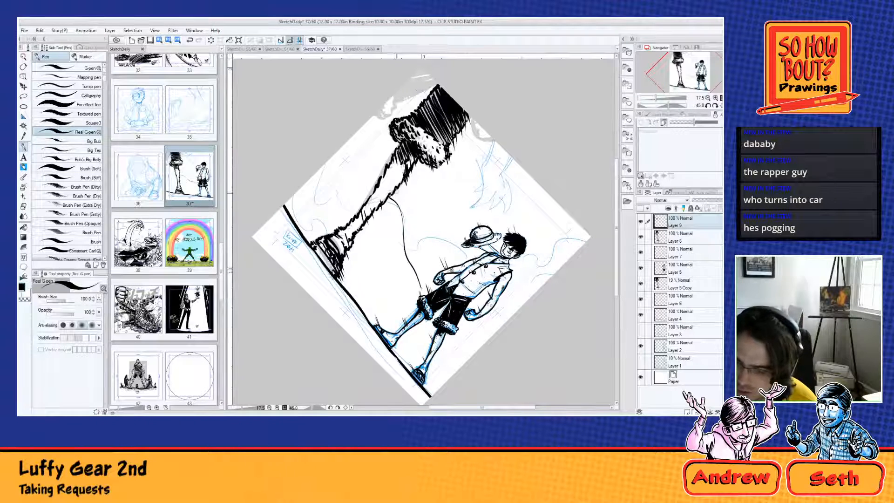
{"action": "left_click_drag", "start_coordinate": [395, 188], "coordinate": [422, 276]}
{"action": "left_click_drag", "start_coordinate": [423, 168], "coordinate": [447, 250]}
{"action": "mouse_move", "coordinate": [452, 147]}
{"action": "left_mouse_down"}
{"action": "mouse_move", "coordinate": [466, 205]}
{"action": "mouse_move", "coordinate": [502, 235]}
{"action": "left_mouse_up"}
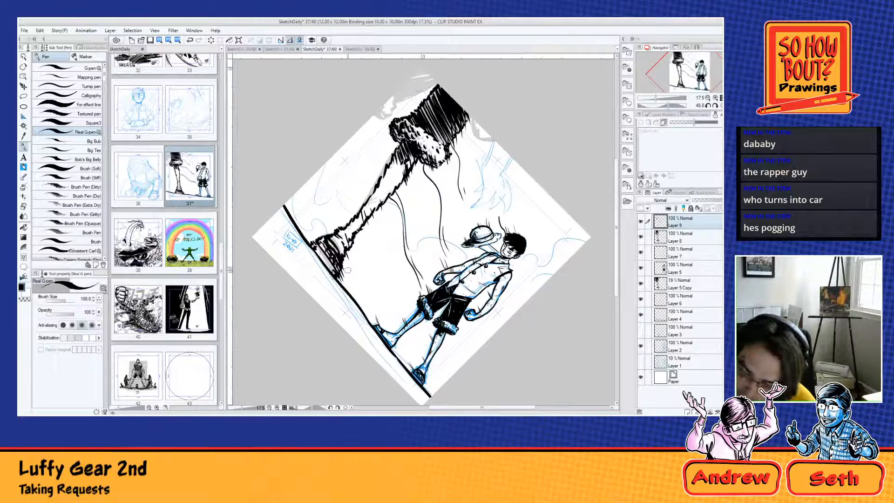
{"action": "left_click_drag", "start_coordinate": [344, 248], "coordinate": [405, 347]}
{"action": "left_click_drag", "start_coordinate": [347, 253], "coordinate": [409, 359]}
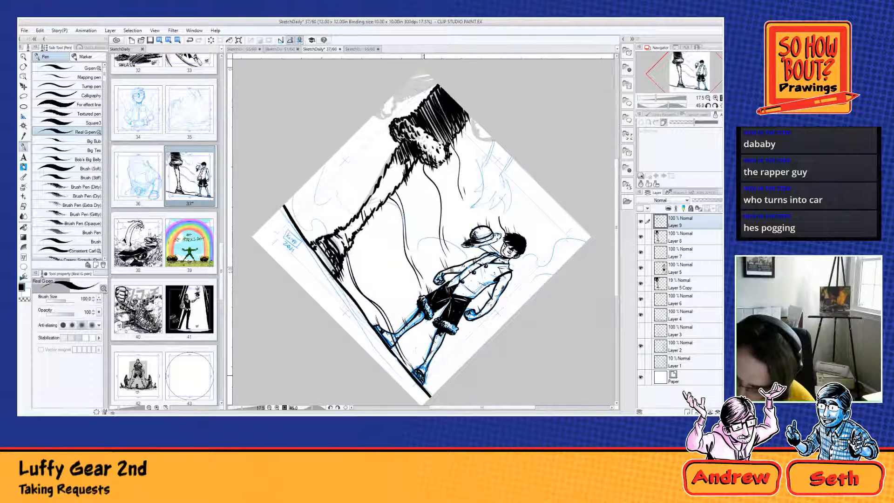
{"action": "left_click_drag", "start_coordinate": [368, 223], "coordinate": [386, 266]}
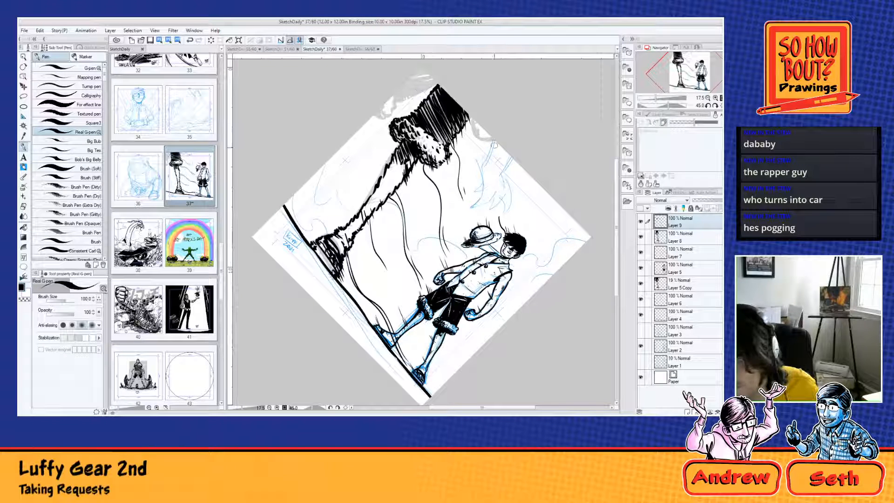
{"action": "left_click_drag", "start_coordinate": [492, 133], "coordinate": [512, 222]}
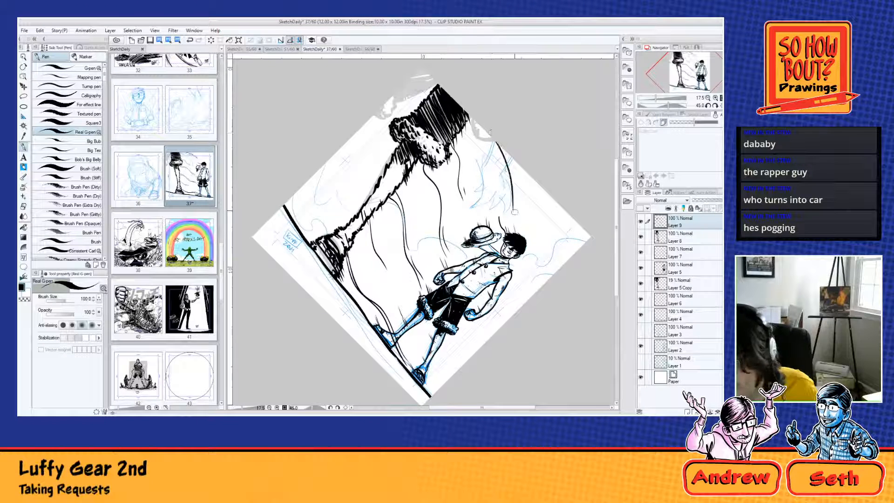
Step: Ink more sweeping lines running down to the small figure's head and past his hat, torso and lower legs
{"action": "left_click_drag", "start_coordinate": [510, 176], "coordinate": [522, 235]}
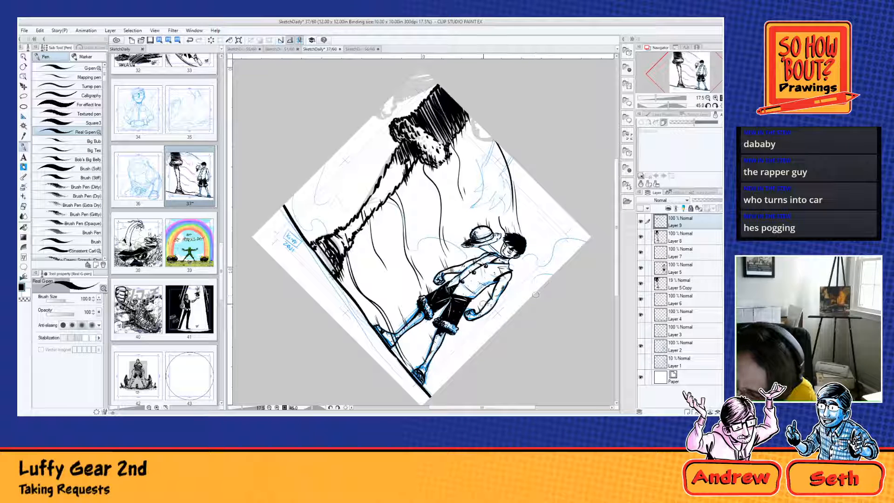
{"action": "mouse_move", "coordinate": [481, 314]}
{"action": "left_mouse_down"}
{"action": "mouse_move", "coordinate": [489, 300]}
{"action": "mouse_move", "coordinate": [458, 201]}
{"action": "left_mouse_up"}
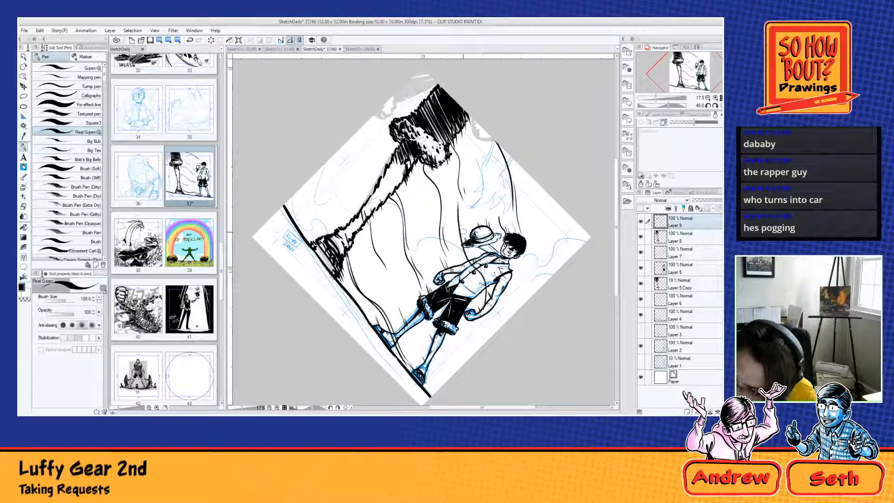
{"action": "left_click_drag", "start_coordinate": [463, 241], "coordinate": [490, 284]}
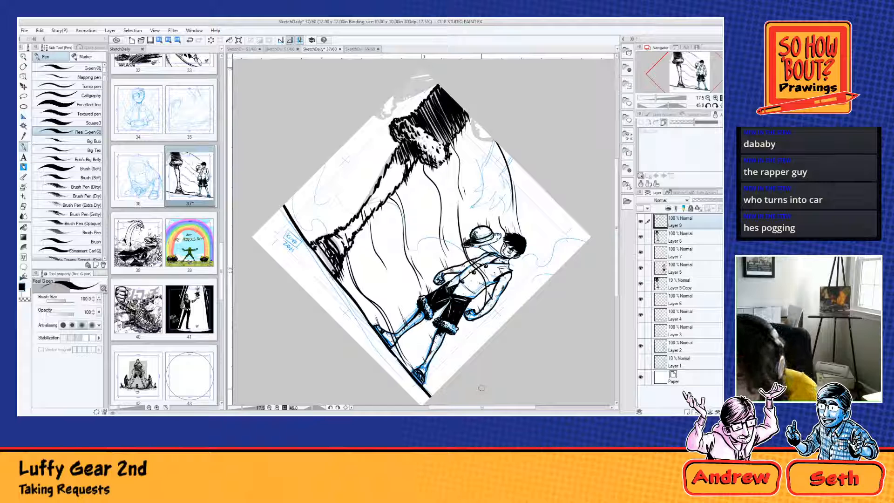
{"action": "mouse_move", "coordinate": [430, 350]}
{"action": "left_mouse_down"}
{"action": "mouse_move", "coordinate": [396, 282]}
{"action": "mouse_move", "coordinate": [420, 331]}
{"action": "left_mouse_up"}
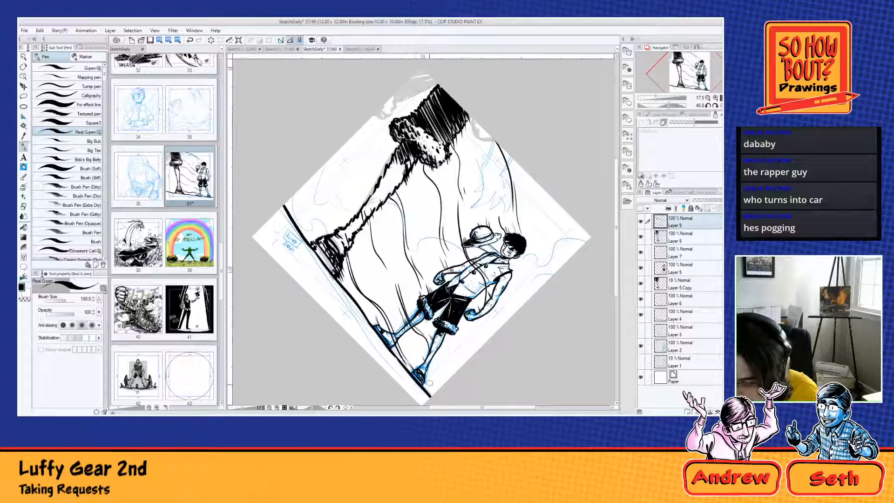
Step: Add a new layer above Layer 8 and try a short ink stroke beside the small figure's rear foot
{"action": "left_click", "coordinate": [686, 241]}
{"action": "key", "text": "ctrl+shift+n"}
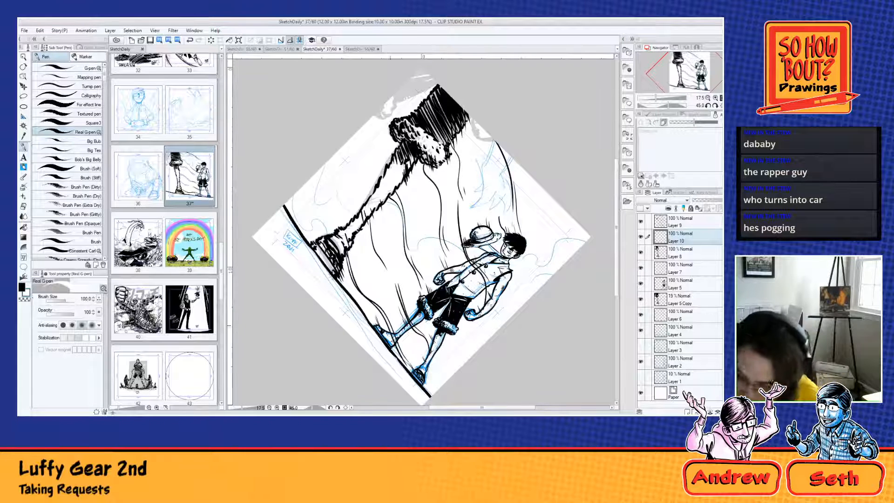
{"action": "left_click_drag", "start_coordinate": [391, 336], "coordinate": [401, 352]}
{"action": "key", "text": "ctrl+z"}
{"action": "key", "text": "ctrl+z"}
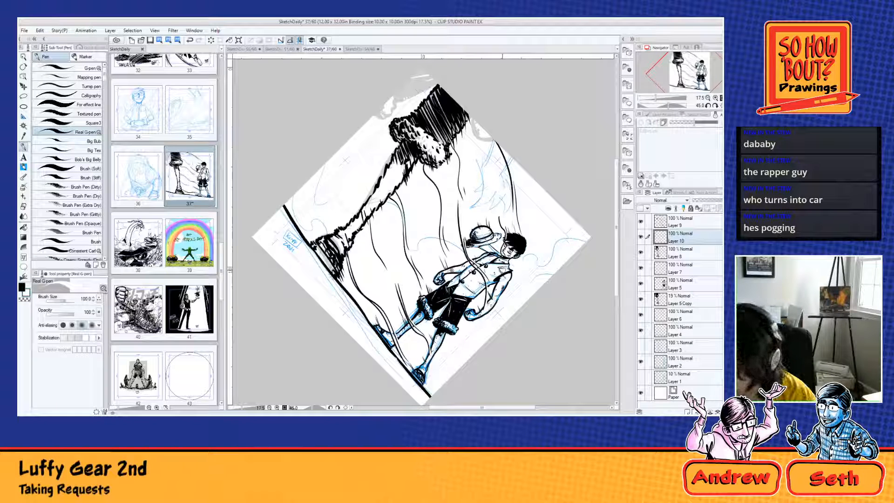
Step: On another new layer above Layer 8, try inking curling smoke outlines on both sides of the large leg
{"action": "key", "text": "ctrl+shift+n"}
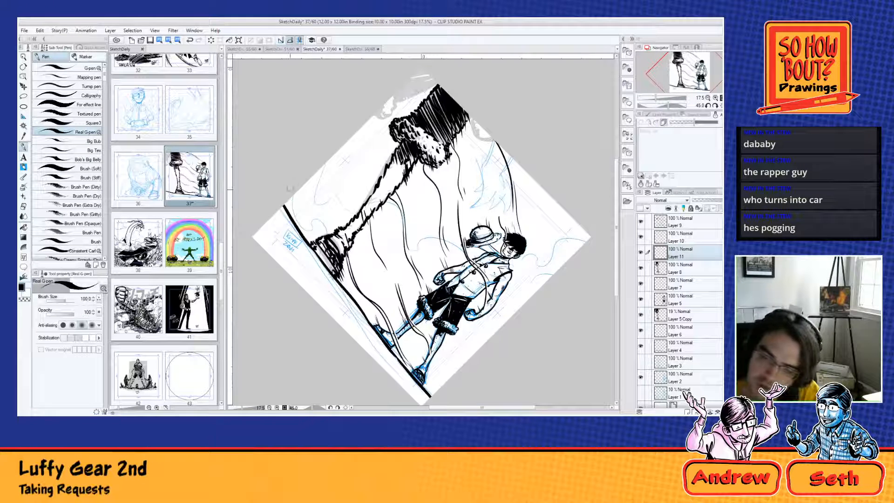
{"action": "mouse_move", "coordinate": [294, 192]}
{"action": "left_mouse_down"}
{"action": "mouse_move", "coordinate": [302, 221]}
{"action": "mouse_move", "coordinate": [314, 195]}
{"action": "mouse_move", "coordinate": [341, 216]}
{"action": "mouse_move", "coordinate": [351, 219]}
{"action": "mouse_move", "coordinate": [354, 193]}
{"action": "mouse_move", "coordinate": [375, 211]}
{"action": "mouse_move", "coordinate": [380, 293]}
{"action": "mouse_move", "coordinate": [398, 321]}
{"action": "left_mouse_up"}
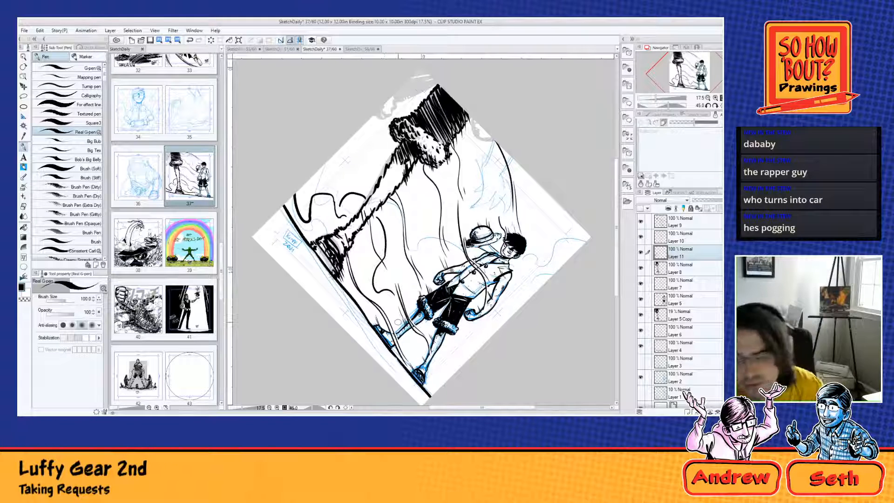
{"action": "key", "text": "ctrl+z"}
{"action": "key", "text": "ctrl+z"}
{"action": "key", "text": "ctrl+z"}
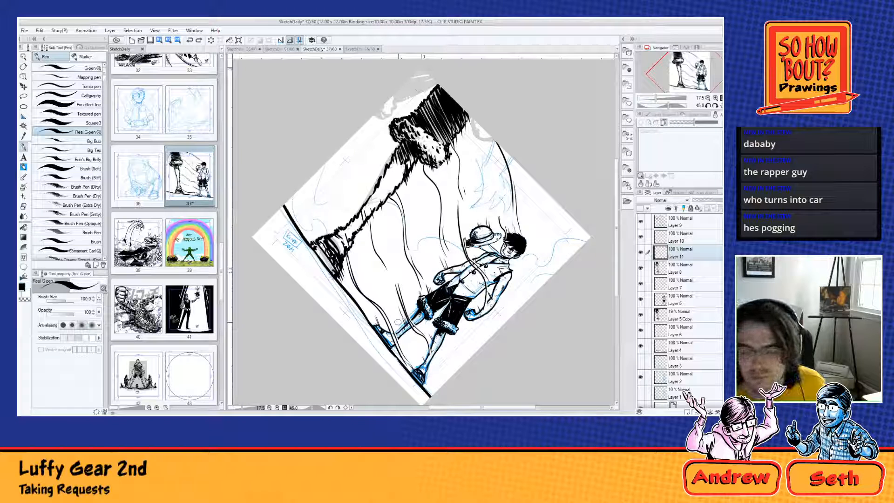
Step: Turn the page upright, look over the leg and figure up close, and check what Layers 8, 4 and 6 contain by toggling their visibility
{"action": "key", "text": "r"}
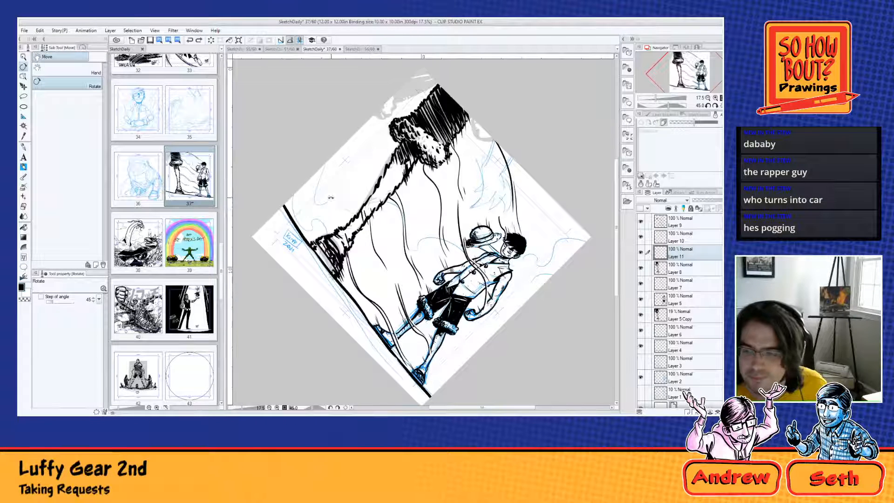
{"action": "left_click_drag", "start_coordinate": [330, 198], "coordinate": [318, 249]}
{"action": "scroll", "coordinate": [408, 164], "scroll_direction": "up", "scroll_amount": 1}
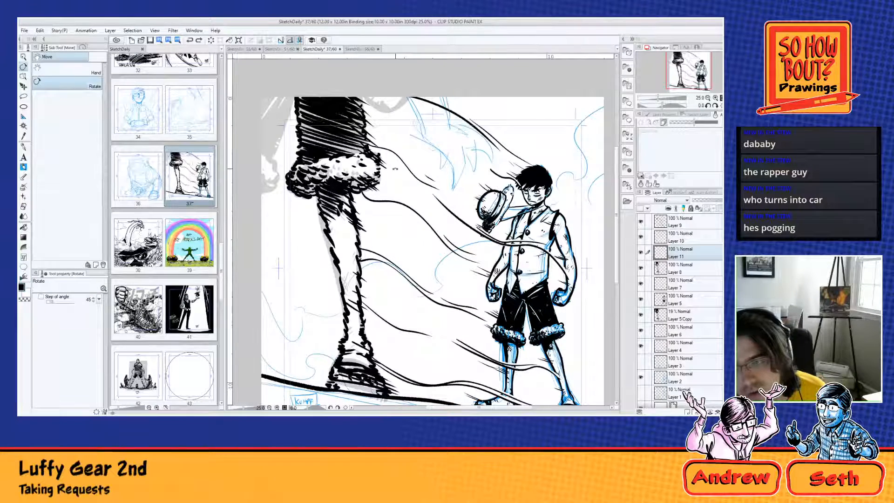
{"action": "left_click_drag", "start_coordinate": [395, 169], "coordinate": [407, 204]}
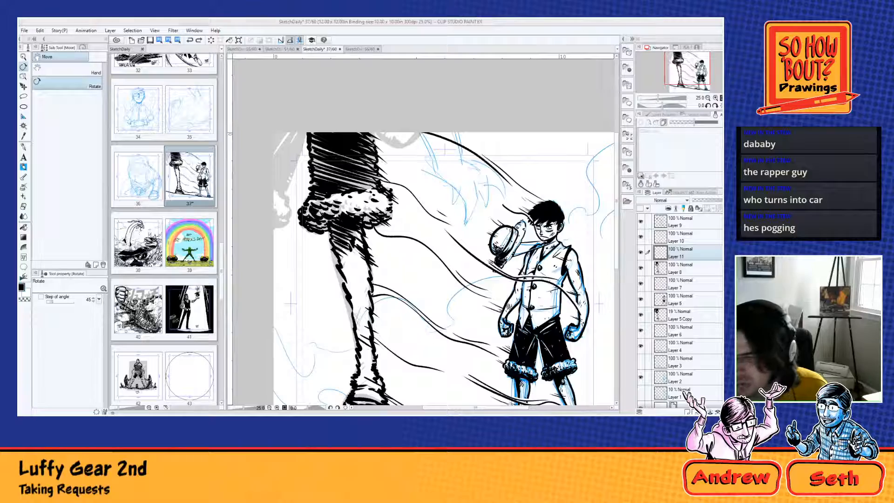
{"action": "mouse_move", "coordinate": [533, 302]}
{"action": "left_mouse_down"}
{"action": "mouse_move", "coordinate": [554, 245]}
{"action": "mouse_move", "coordinate": [542, 297]}
{"action": "left_mouse_up"}
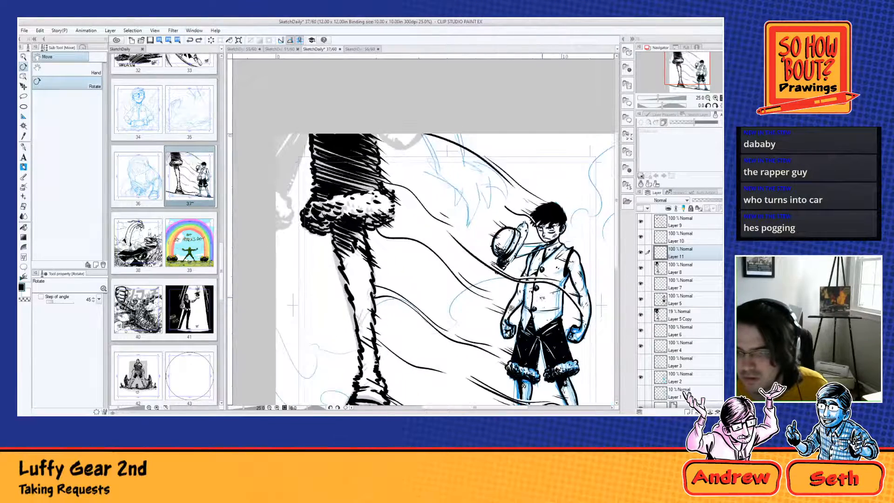
{"action": "left_click_drag", "start_coordinate": [523, 385], "coordinate": [505, 313]}
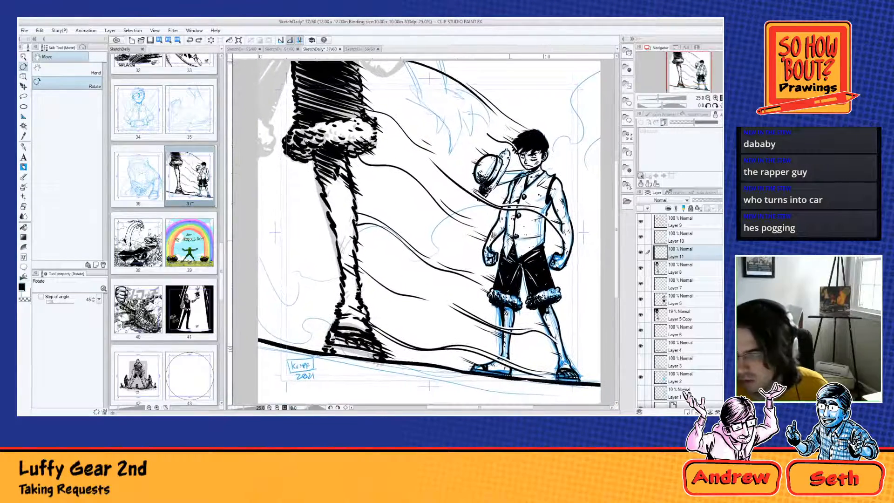
{"action": "left_click_drag", "start_coordinate": [509, 241], "coordinate": [506, 330]}
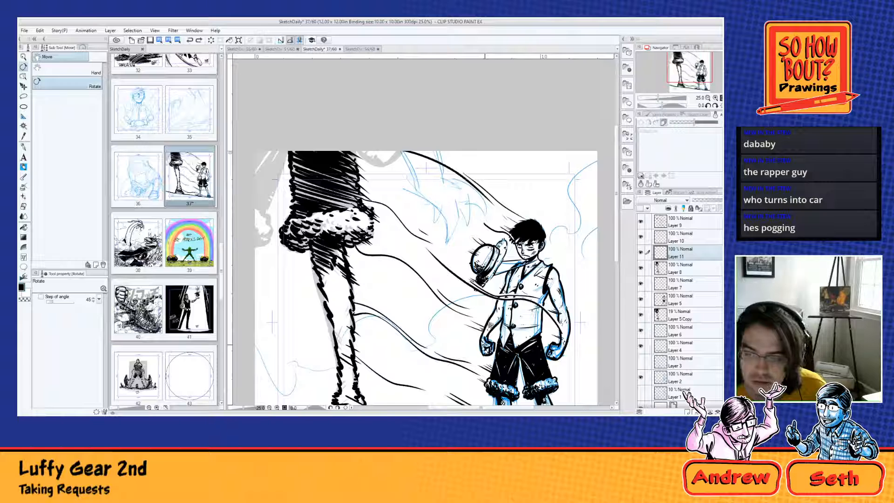
{"action": "left_click", "coordinate": [641, 268]}
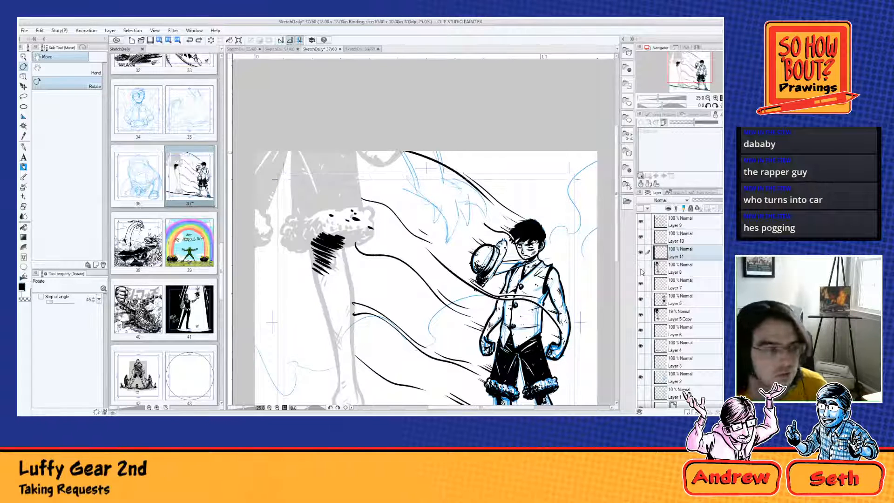
{"action": "left_click", "coordinate": [641, 270]}
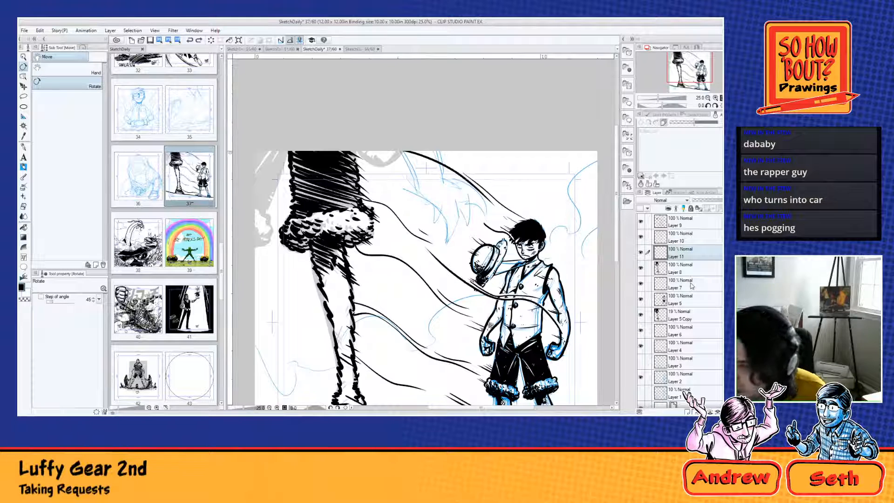
{"action": "left_click", "coordinate": [641, 347]}
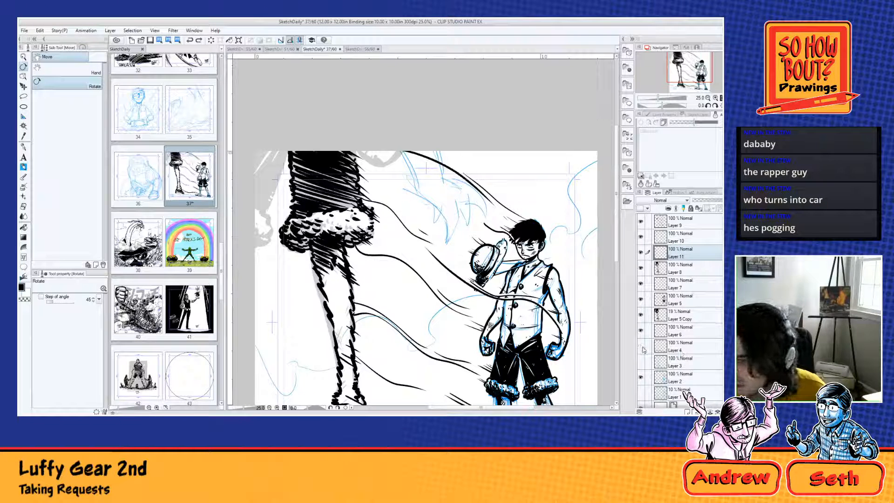
{"action": "left_click", "coordinate": [642, 347]}
{"action": "left_click", "coordinate": [642, 331]}
{"action": "left_click", "coordinate": [641, 332]}
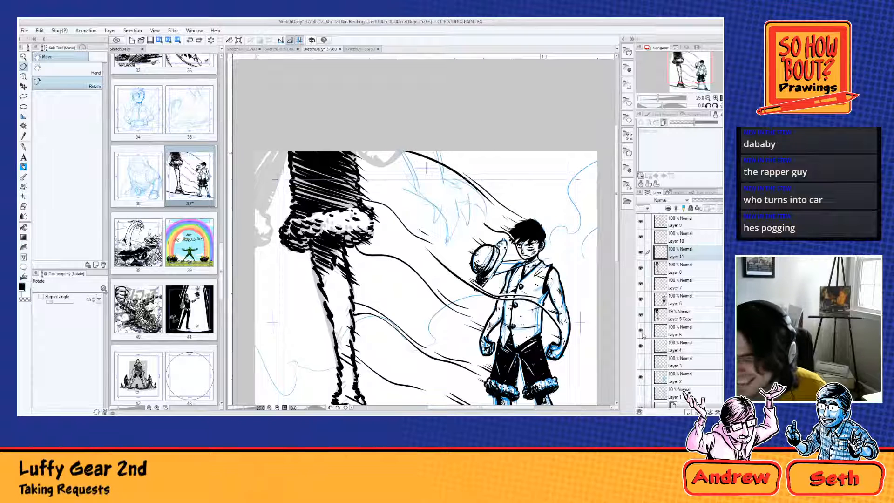
Step: Fade Layer 6 with the rough arm sketch to 20% opacity and add a new layer above it for Blue Pencil A
{"action": "left_click", "coordinate": [682, 335]}
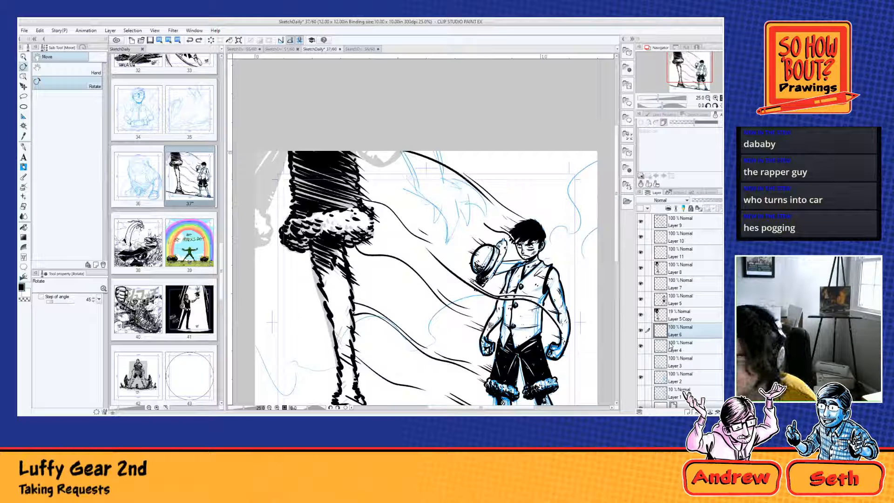
{"action": "left_click", "coordinate": [640, 330]}
{"action": "left_click", "coordinate": [640, 330]}
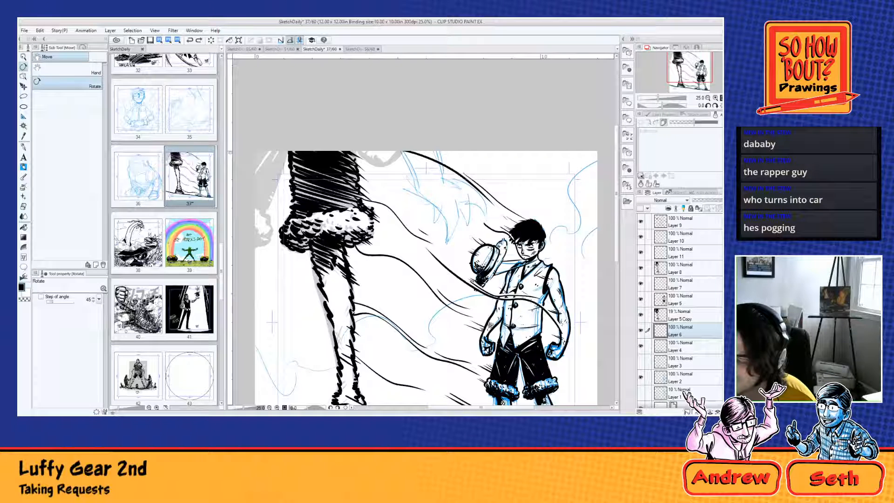
{"action": "left_click", "coordinate": [24, 167]}
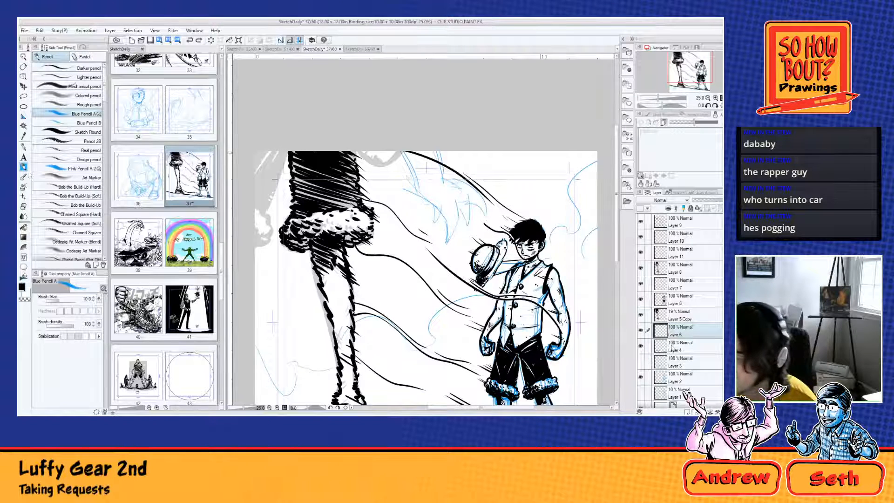
{"action": "left_click", "coordinate": [640, 345]}
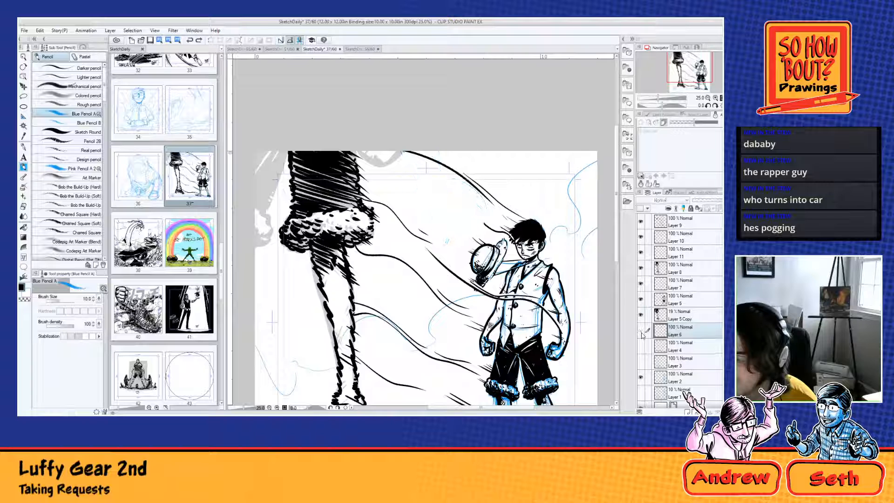
{"action": "left_click", "coordinate": [641, 345]}
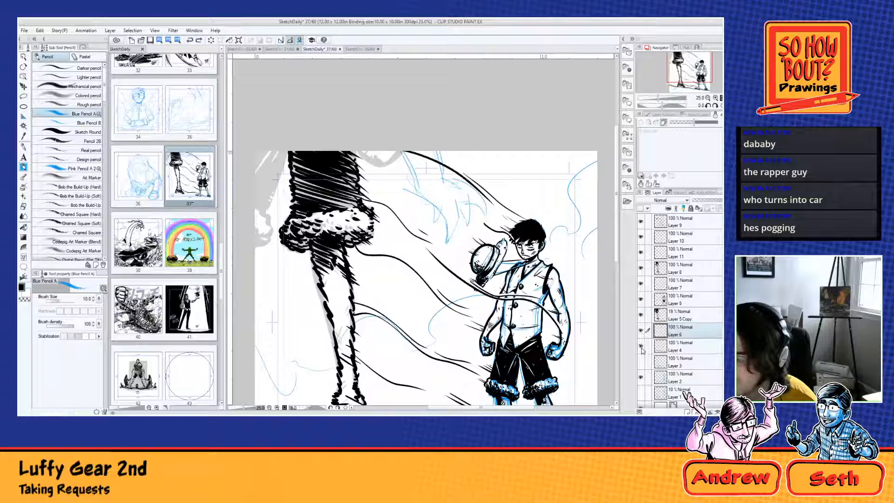
{"action": "left_click", "coordinate": [702, 201]}
{"action": "left_click", "coordinate": [687, 411]}
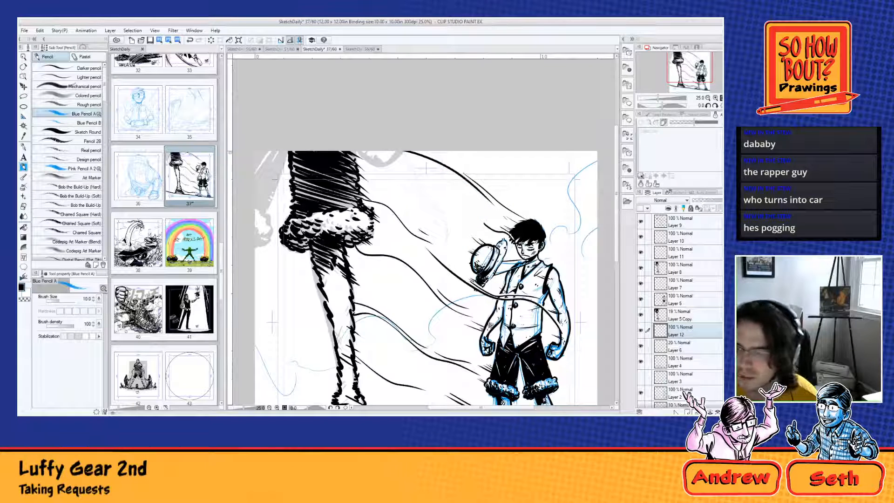
Step: Sketch the forearm and pointed fingers reaching down from the upper page edge between the large leg and the small figure's head
{"action": "left_click_drag", "start_coordinate": [403, 155], "coordinate": [418, 188]}
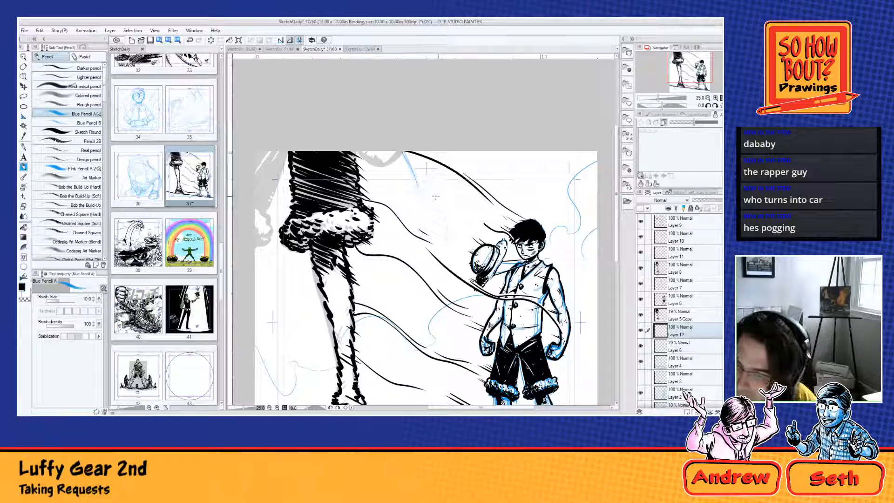
{"action": "left_click_drag", "start_coordinate": [441, 152], "coordinate": [441, 186]}
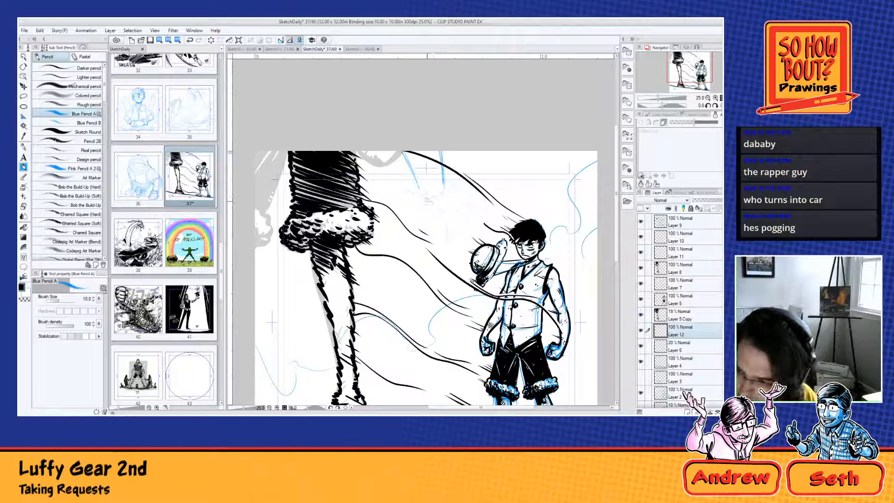
{"action": "left_click_drag", "start_coordinate": [422, 196], "coordinate": [438, 210]}
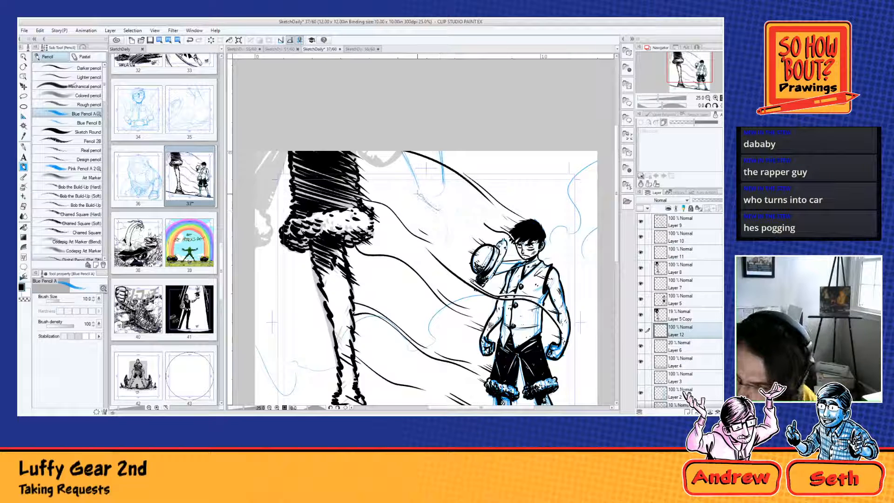
{"action": "mouse_move", "coordinate": [416, 182]}
{"action": "left_mouse_down"}
{"action": "mouse_move", "coordinate": [451, 221]}
{"action": "mouse_move", "coordinate": [442, 218]}
{"action": "mouse_move", "coordinate": [450, 234]}
{"action": "mouse_move", "coordinate": [457, 202]}
{"action": "mouse_move", "coordinate": [450, 241]}
{"action": "mouse_move", "coordinate": [459, 190]}
{"action": "mouse_move", "coordinate": [450, 181]}
{"action": "mouse_move", "coordinate": [467, 196]}
{"action": "left_mouse_up"}
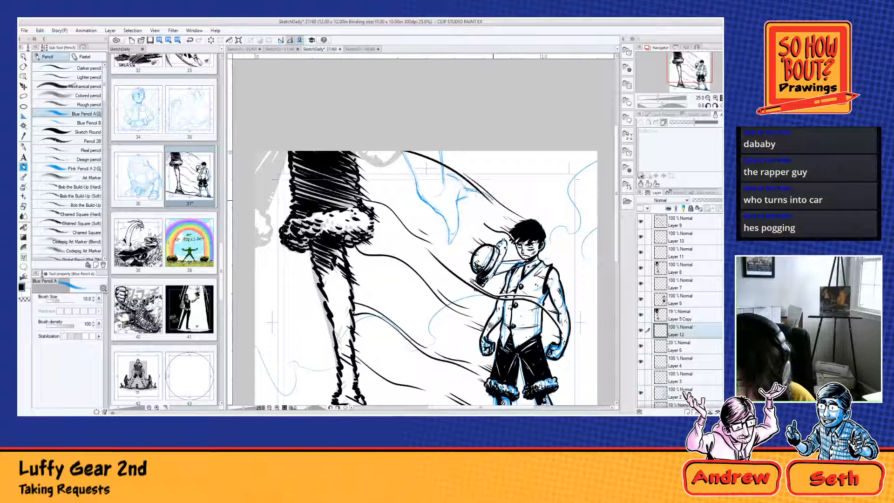
{"action": "left_click_drag", "start_coordinate": [493, 200], "coordinate": [461, 196]}
{"action": "left_click_drag", "start_coordinate": [474, 191], "coordinate": [493, 202]}
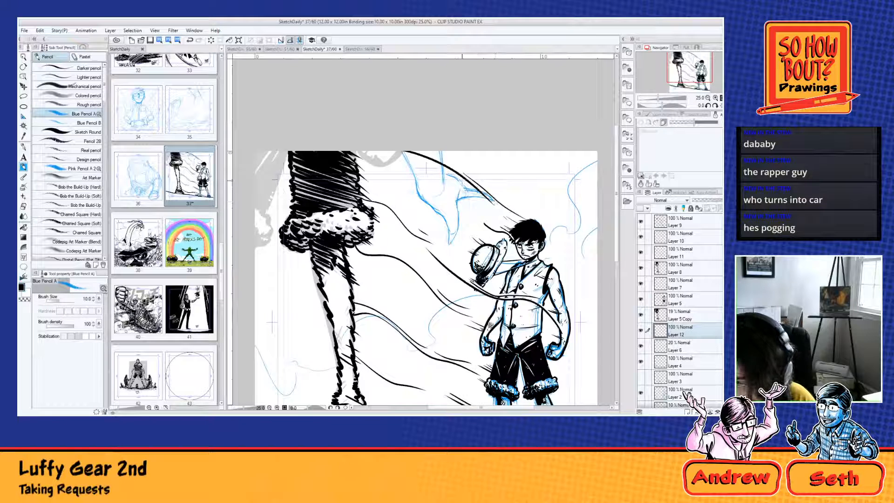
{"action": "mouse_move", "coordinate": [454, 179]}
{"action": "left_mouse_down"}
{"action": "mouse_move", "coordinate": [480, 193]}
{"action": "mouse_move", "coordinate": [469, 221]}
{"action": "mouse_move", "coordinate": [457, 215]}
{"action": "left_mouse_up"}
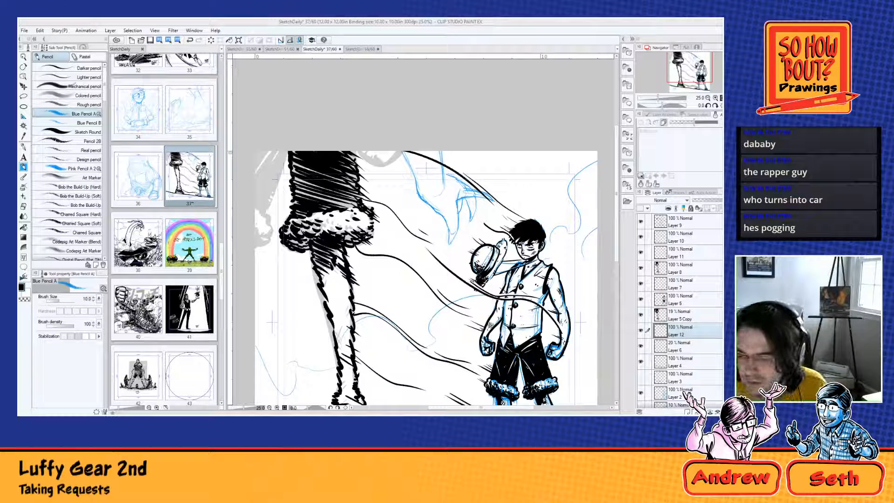
Step: Hide the arm sketches on Layer 12 and Layer 6, and add a new layer above Layer 12
{"action": "scroll", "coordinate": [424, 278], "scroll_direction": "down", "scroll_amount": 3}
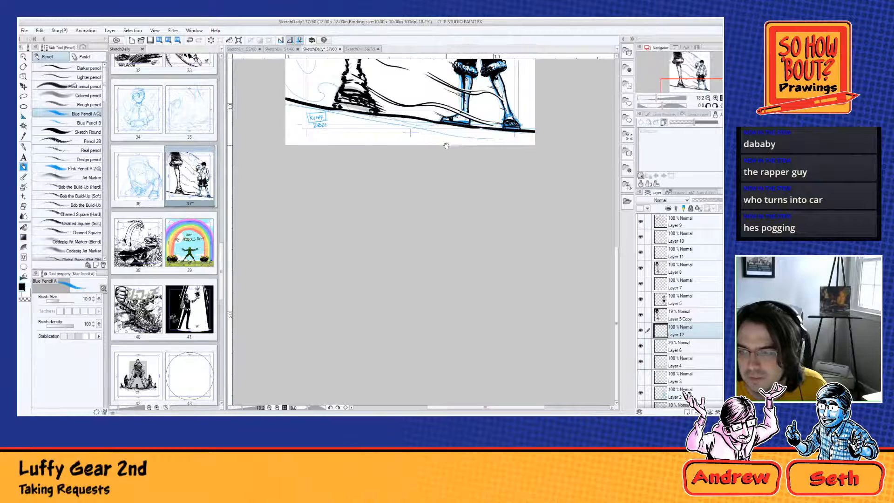
{"action": "left_click_drag", "start_coordinate": [446, 146], "coordinate": [430, 357]}
{"action": "scroll", "coordinate": [429, 212], "scroll_direction": "up", "scroll_amount": 2}
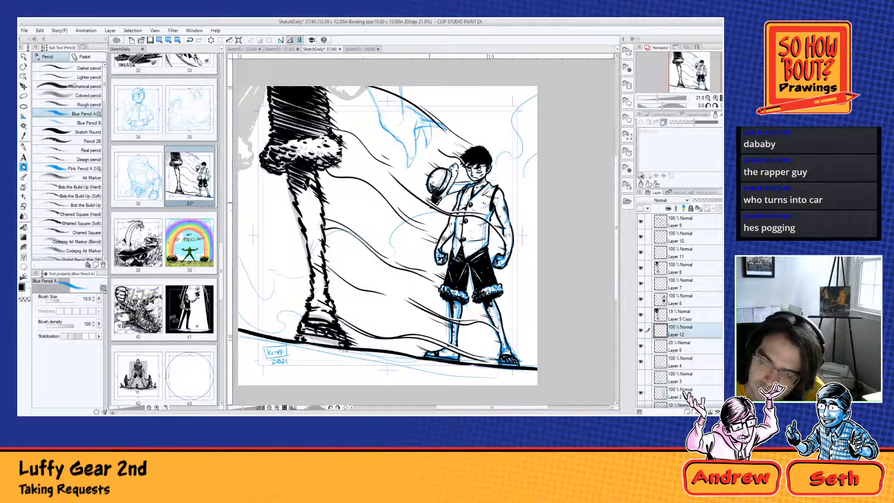
{"action": "left_click", "coordinate": [640, 330]}
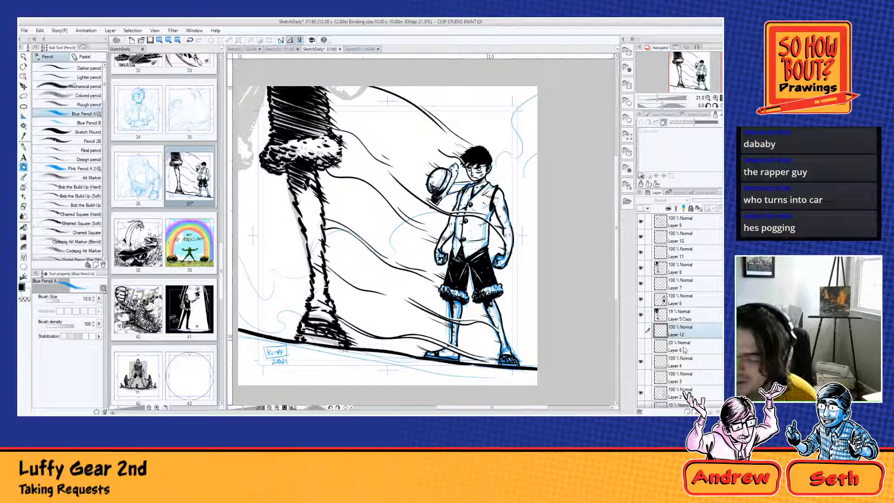
{"action": "key", "text": "ctrl+shift+n"}
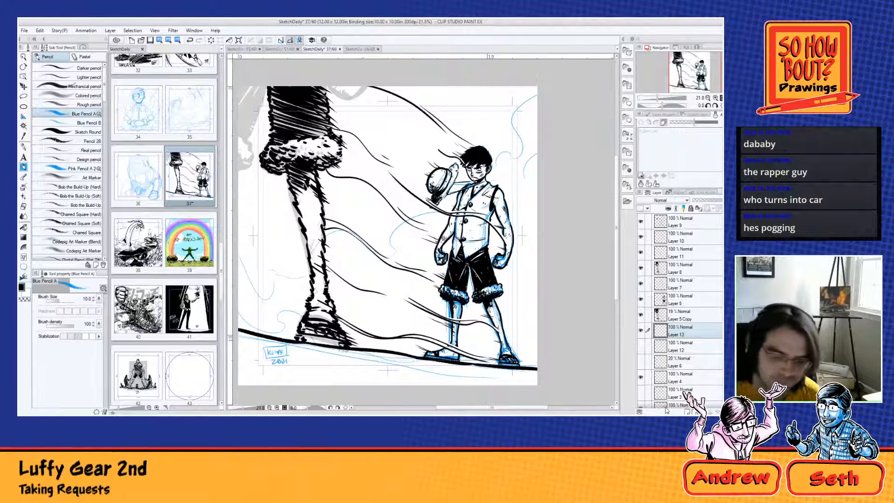
Step: Ink thin curling smoke lines with the Real G-pen behind the large leg and around both sides of the small figure
{"action": "left_click", "coordinate": [24, 147]}
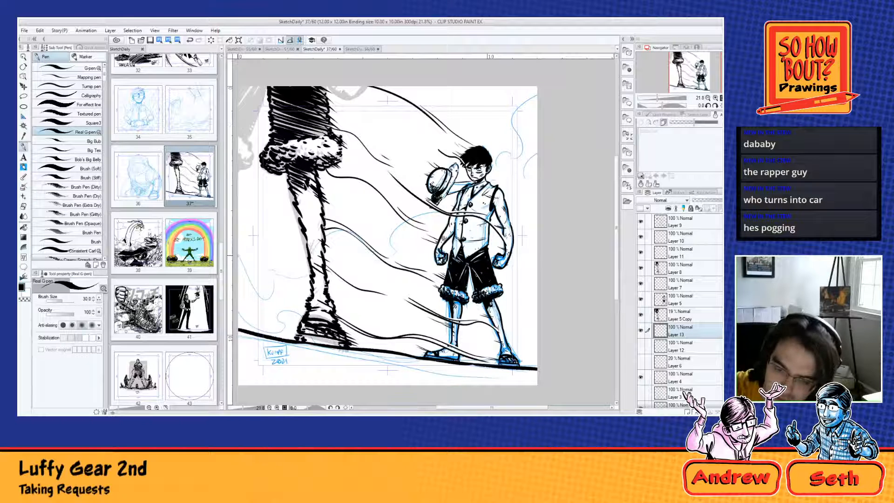
{"action": "mouse_move", "coordinate": [238, 263]}
{"action": "left_mouse_down"}
{"action": "mouse_move", "coordinate": [248, 285]}
{"action": "mouse_move", "coordinate": [277, 286]}
{"action": "mouse_move", "coordinate": [269, 256]}
{"action": "mouse_move", "coordinate": [287, 245]}
{"action": "mouse_move", "coordinate": [302, 260]}
{"action": "mouse_move", "coordinate": [337, 270]}
{"action": "mouse_move", "coordinate": [345, 262]}
{"action": "mouse_move", "coordinate": [341, 222]}
{"action": "mouse_move", "coordinate": [401, 215]}
{"action": "mouse_move", "coordinate": [429, 251]}
{"action": "left_mouse_up"}
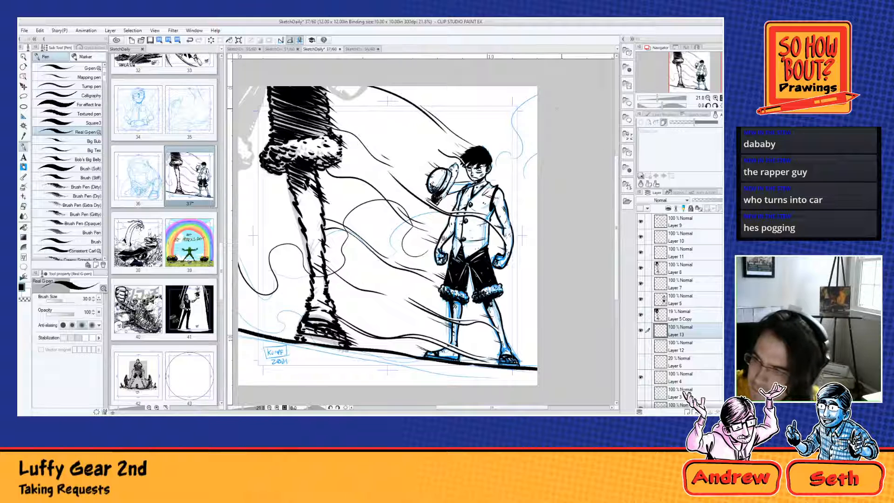
{"action": "left_click_drag", "start_coordinate": [538, 87], "coordinate": [488, 160]}
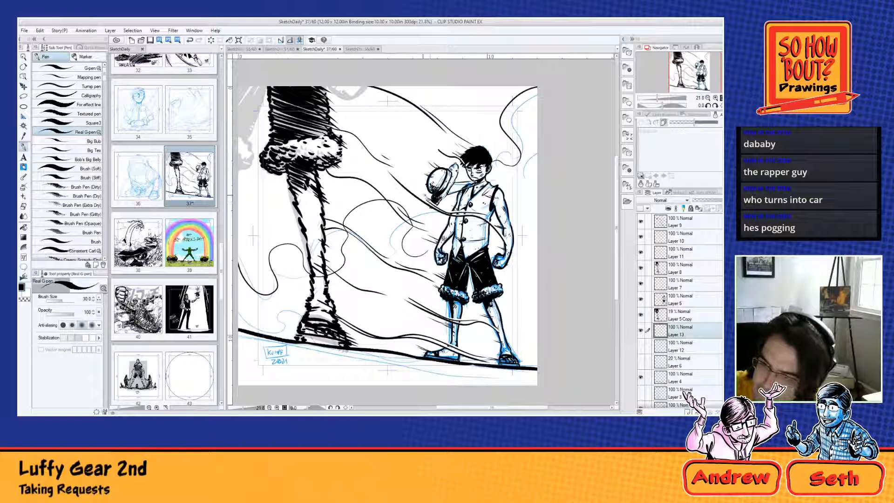
{"action": "left_click_drag", "start_coordinate": [427, 196], "coordinate": [413, 220]}
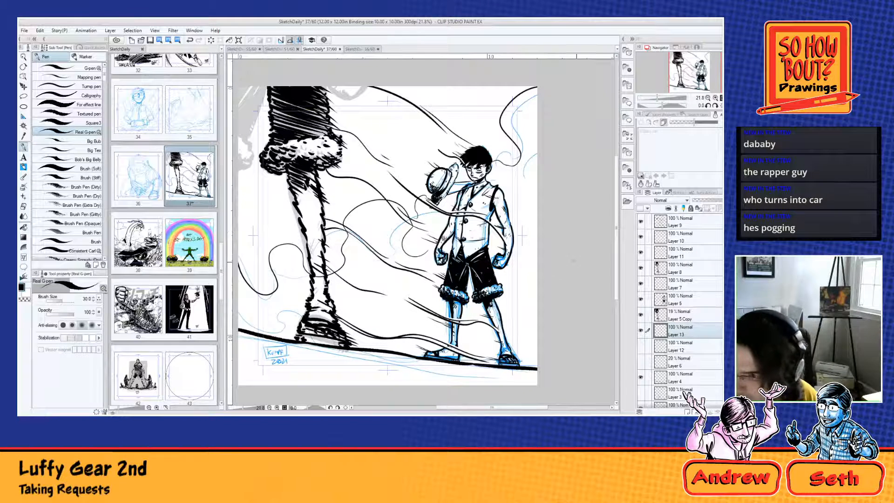
{"action": "mouse_move", "coordinate": [536, 241]}
{"action": "left_mouse_down"}
{"action": "mouse_move", "coordinate": [526, 280]}
{"action": "mouse_move", "coordinate": [462, 348]}
{"action": "left_mouse_up"}
{"action": "left_click_drag", "start_coordinate": [537, 316], "coordinate": [516, 350]}
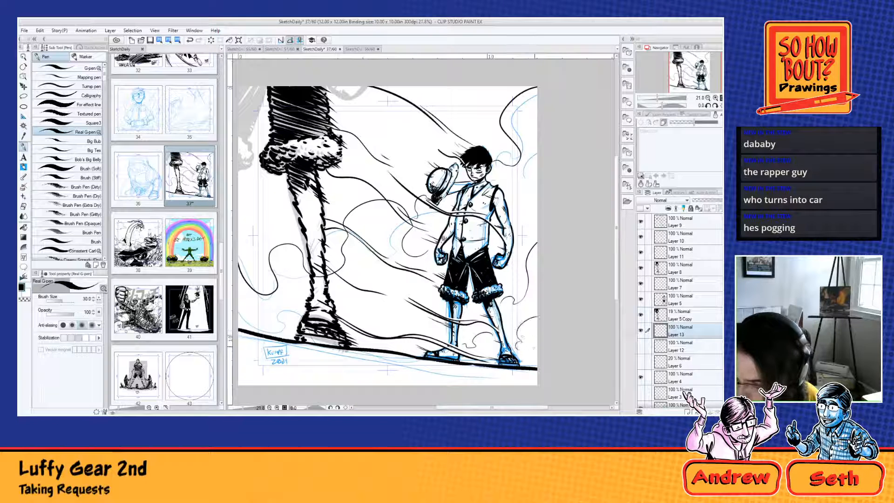
Step: Ink low smoke puffs along the ground line and add small circles among the swirls beside the large leg
{"action": "mouse_move", "coordinate": [418, 274]}
{"action": "left_mouse_down"}
{"action": "mouse_move", "coordinate": [380, 278]}
{"action": "mouse_move", "coordinate": [364, 304]}
{"action": "mouse_move", "coordinate": [238, 310]}
{"action": "left_mouse_up"}
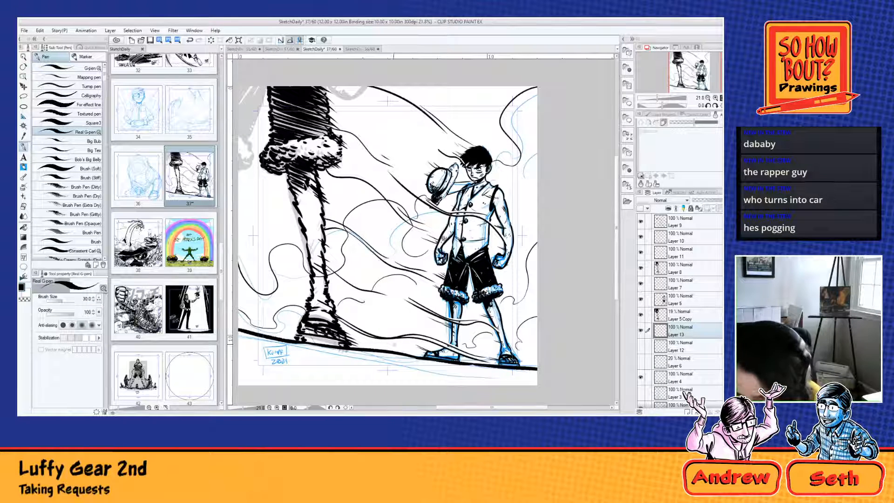
{"action": "mouse_move", "coordinate": [376, 332]}
{"action": "left_mouse_down"}
{"action": "mouse_move", "coordinate": [384, 315]}
{"action": "mouse_move", "coordinate": [410, 335]}
{"action": "left_mouse_up"}
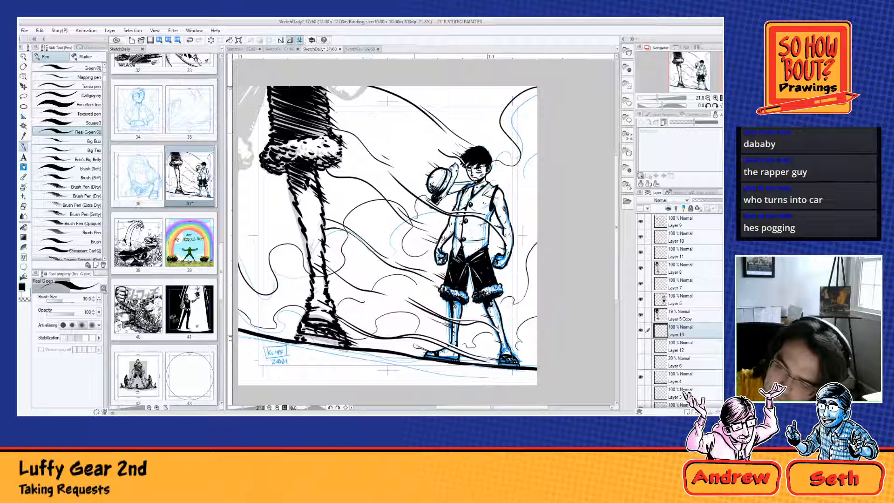
{"action": "mouse_move", "coordinate": [405, 124]}
{"action": "left_mouse_down"}
{"action": "mouse_move", "coordinate": [392, 139]}
{"action": "mouse_move", "coordinate": [410, 132]}
{"action": "left_mouse_up"}
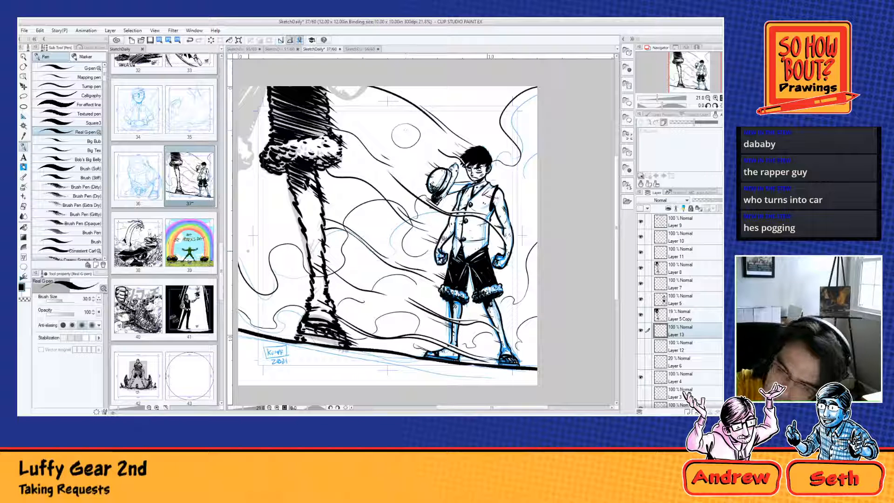
{"action": "mouse_move", "coordinate": [252, 248]}
{"action": "left_mouse_down"}
{"action": "mouse_move", "coordinate": [248, 260]}
{"action": "mouse_move", "coordinate": [253, 247]}
{"action": "left_mouse_up"}
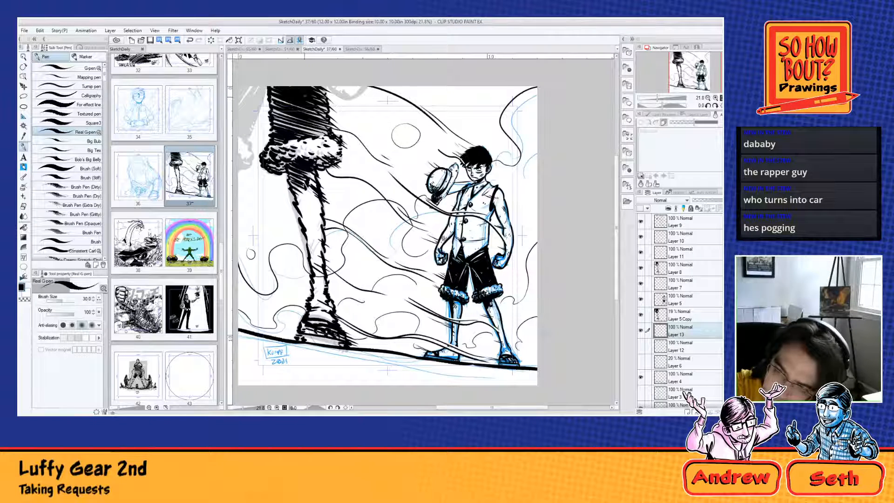
{"action": "left_click_drag", "start_coordinate": [238, 120], "coordinate": [275, 131]}
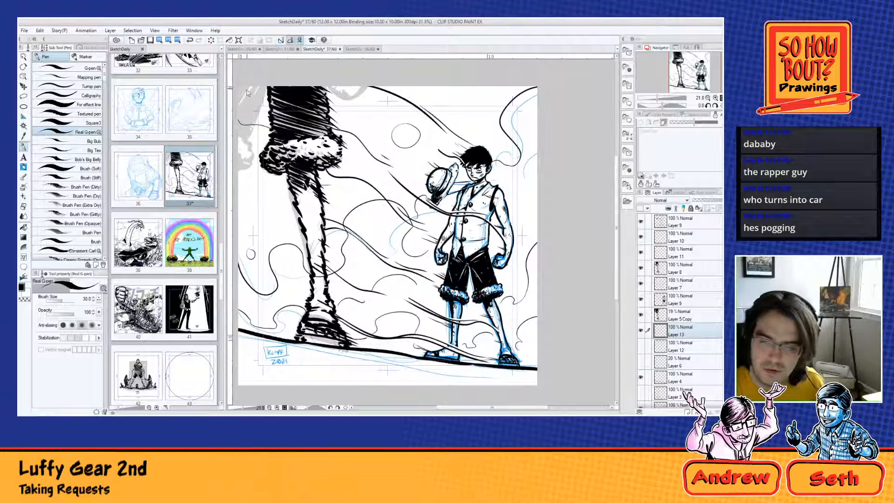
{"action": "key", "text": "ctrl+z"}
{"action": "mouse_move", "coordinate": [238, 100]}
{"action": "left_mouse_down"}
{"action": "mouse_move", "coordinate": [267, 114]}
{"action": "mouse_move", "coordinate": [239, 104]}
{"action": "mouse_move", "coordinate": [270, 133]}
{"action": "left_mouse_up"}
{"action": "key", "text": "ctrl+z"}
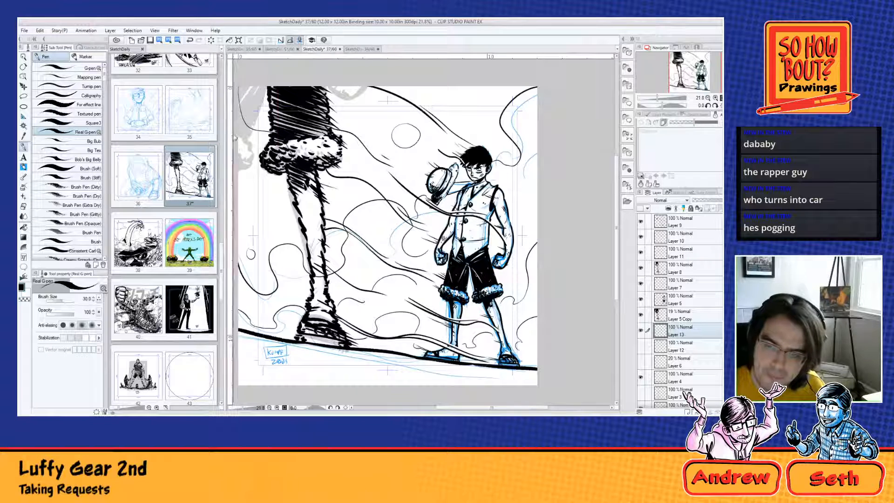
{"action": "left_click", "coordinate": [305, 203], "text": "ctrl"}
{"action": "left_click_drag", "start_coordinate": [318, 189], "coordinate": [356, 176]}
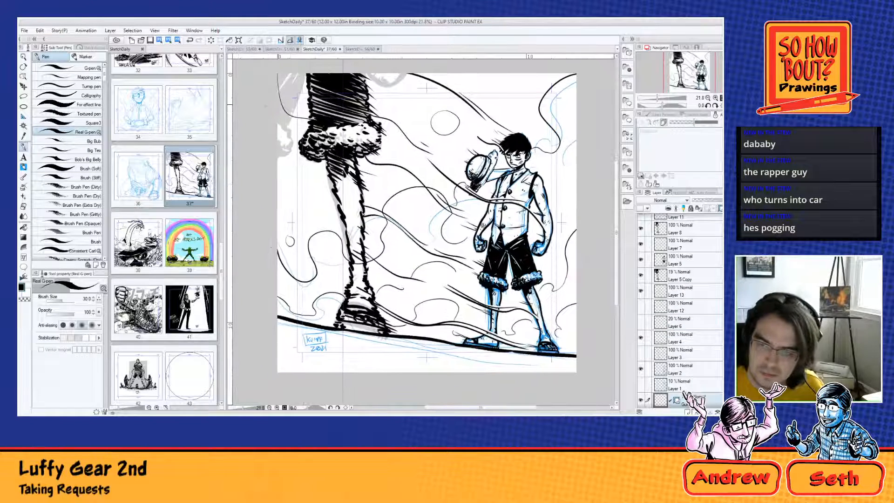
{"action": "key", "text": "ctrl+z"}
{"action": "key", "text": "ctrl+z"}
{"action": "key", "text": "ctrl+z"}
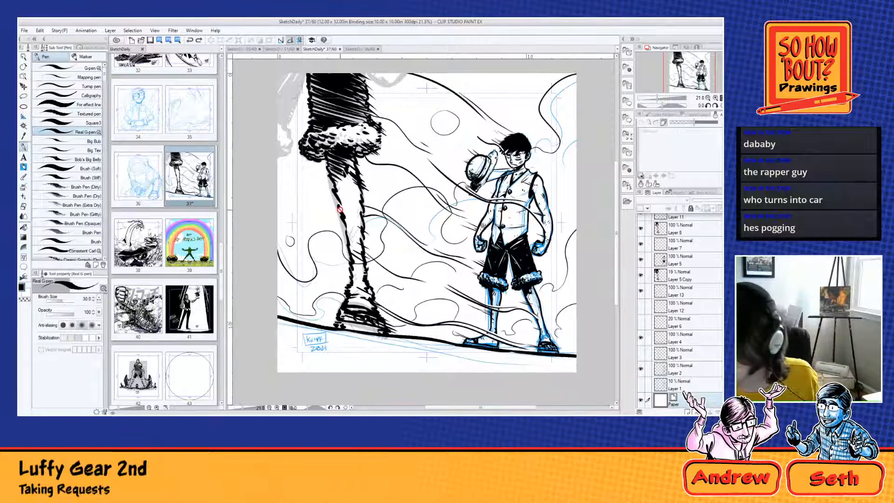
Step: Check Layer 13 by toggling its visibility, then ink more thin curls and small marks on it around the large leg
{"action": "left_click", "coordinate": [641, 292]}
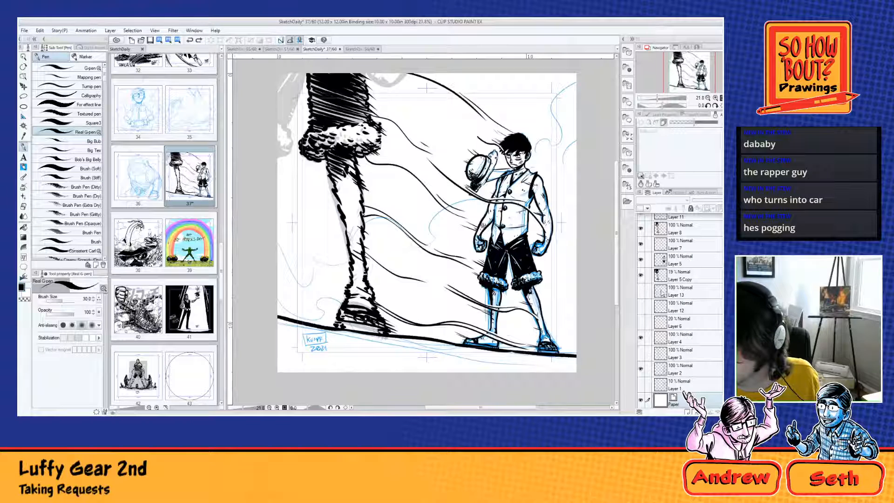
{"action": "left_click", "coordinate": [640, 291]}
{"action": "left_click", "coordinate": [684, 291]}
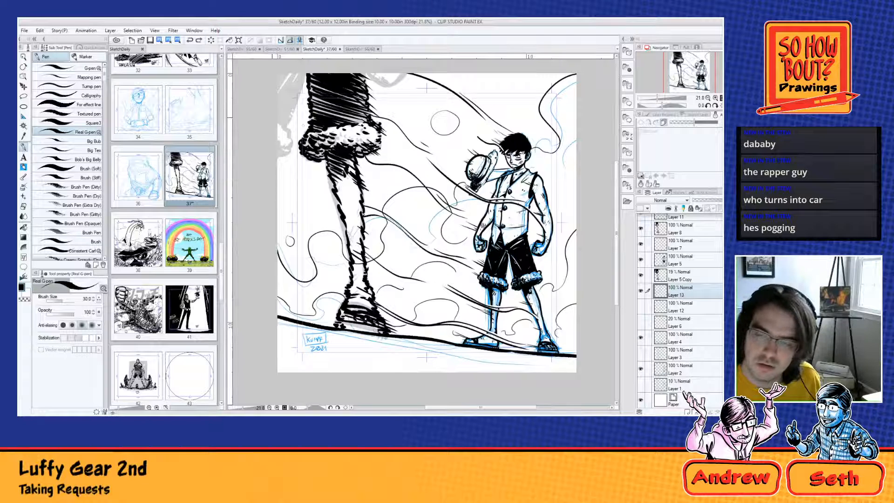
{"action": "mouse_move", "coordinate": [277, 160]}
{"action": "left_mouse_down"}
{"action": "mouse_move", "coordinate": [305, 151]}
{"action": "mouse_move", "coordinate": [378, 191]}
{"action": "mouse_move", "coordinate": [336, 178]}
{"action": "left_mouse_up"}
{"action": "mouse_move", "coordinate": [308, 127]}
{"action": "left_mouse_down"}
{"action": "mouse_move", "coordinate": [277, 122]}
{"action": "mouse_move", "coordinate": [290, 108]}
{"action": "left_mouse_up"}
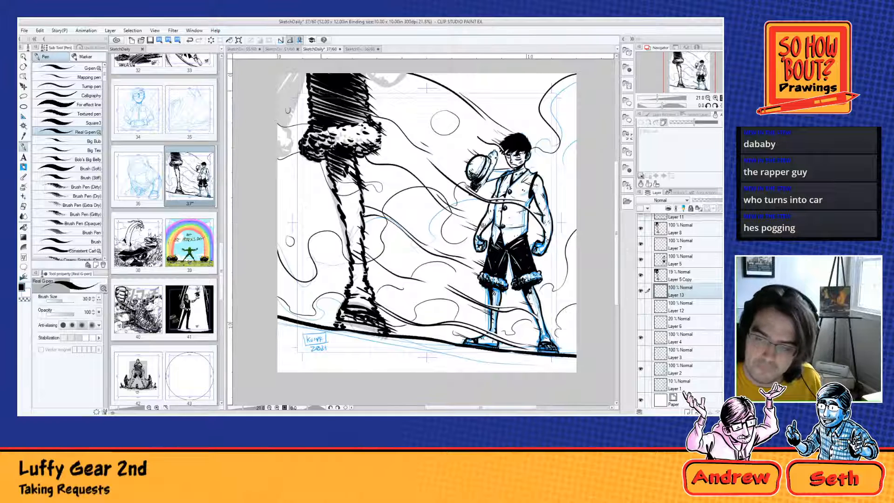
{"action": "left_click_drag", "start_coordinate": [313, 192], "coordinate": [314, 194]}
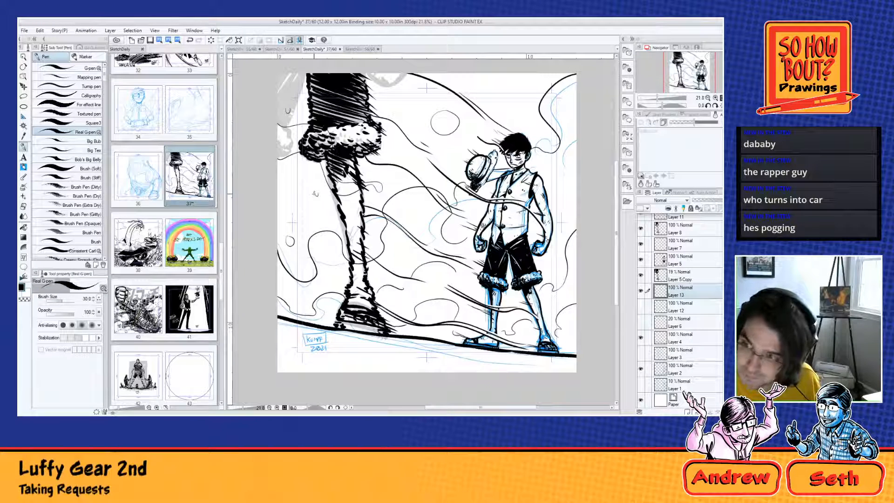
{"action": "mouse_move", "coordinate": [468, 73]}
{"action": "left_mouse_down"}
{"action": "mouse_move", "coordinate": [520, 110]}
{"action": "mouse_move", "coordinate": [491, 74]}
{"action": "mouse_move", "coordinate": [481, 81]}
{"action": "mouse_move", "coordinate": [490, 90]}
{"action": "mouse_move", "coordinate": [485, 72]}
{"action": "left_mouse_up"}
{"action": "key", "text": "ctrl+z"}
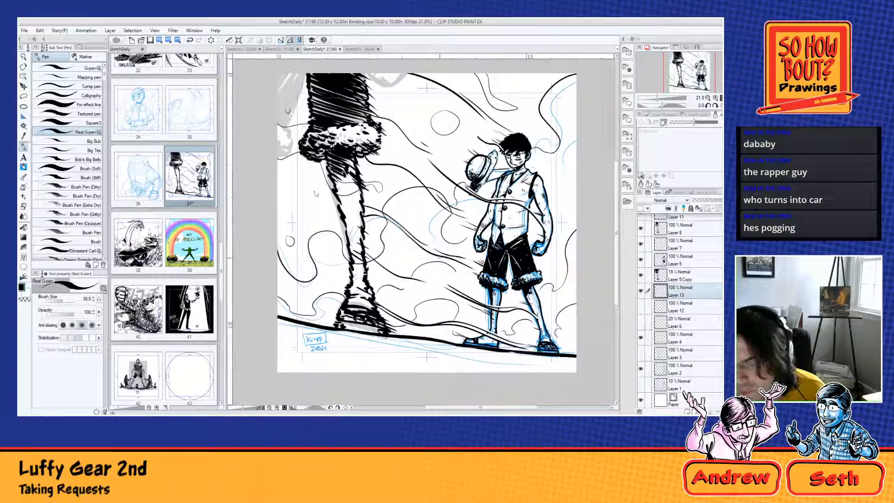
Step: Add a new layer above Layer 4 and switch the Real G-pen to the light pink skin colour
{"action": "scroll", "coordinate": [444, 278], "scroll_direction": "up", "scroll_amount": 2}
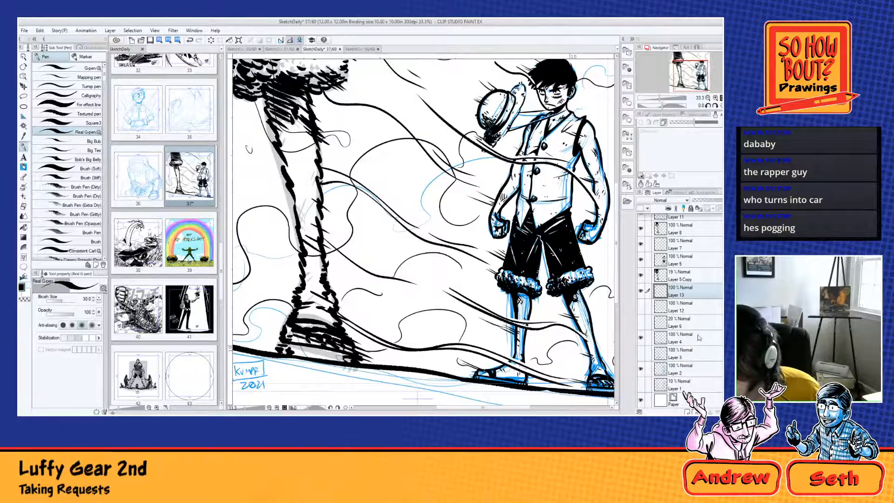
{"action": "left_click", "coordinate": [680, 342]}
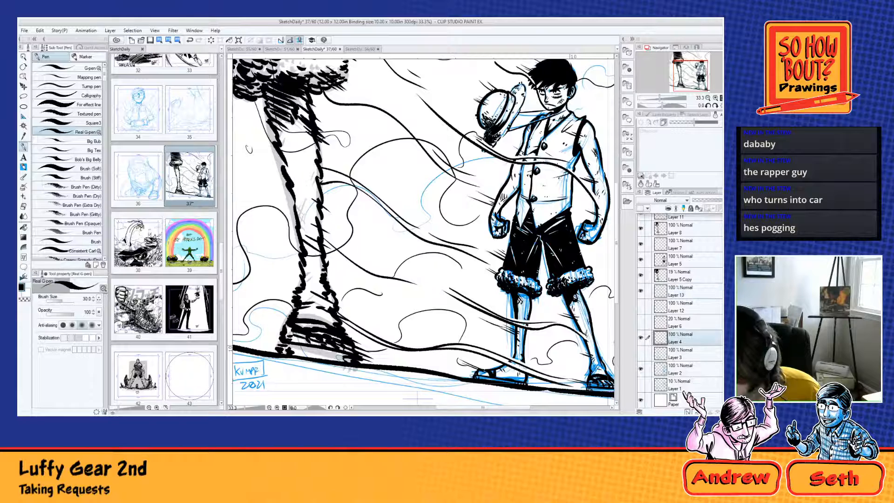
{"action": "left_click", "coordinate": [687, 411]}
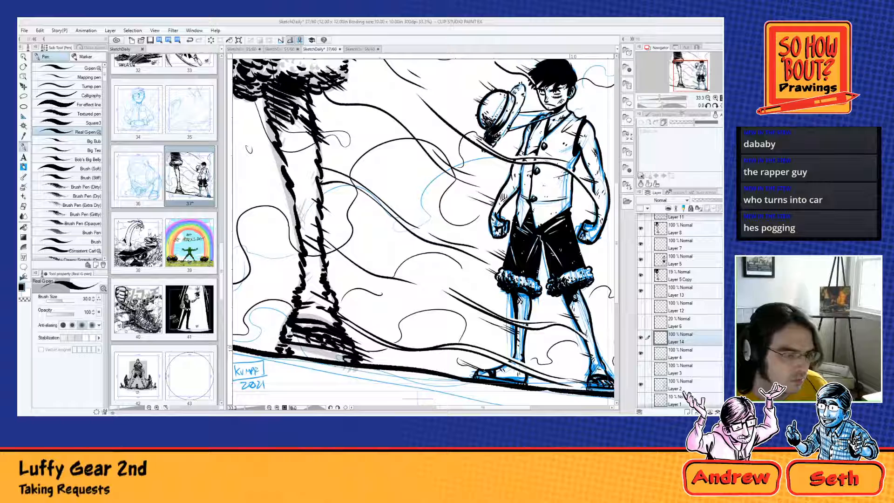
{"action": "key", "text": "x"}
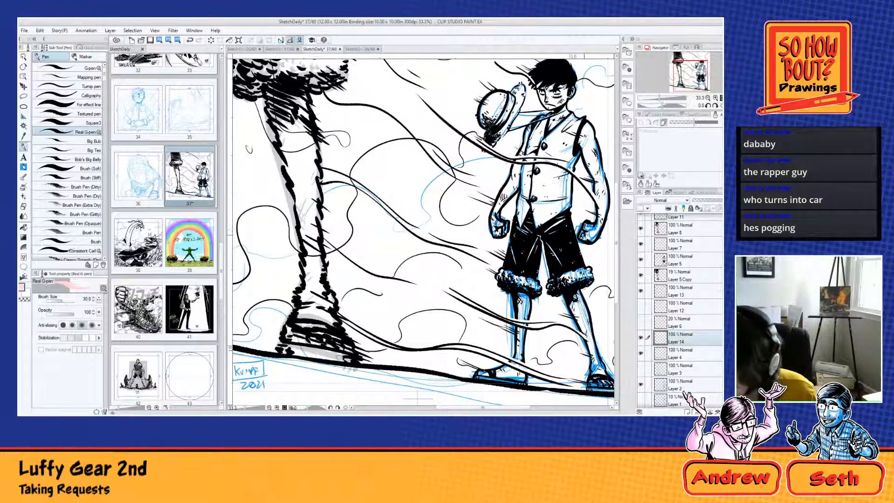
Step: Hide the blue sketch on Layer 2 and paint the small figure's lowered fist and bare arm light pink up to the shoulder
{"action": "left_click_drag", "start_coordinate": [584, 235], "coordinate": [586, 229]}
{"action": "left_click", "coordinate": [641, 384]}
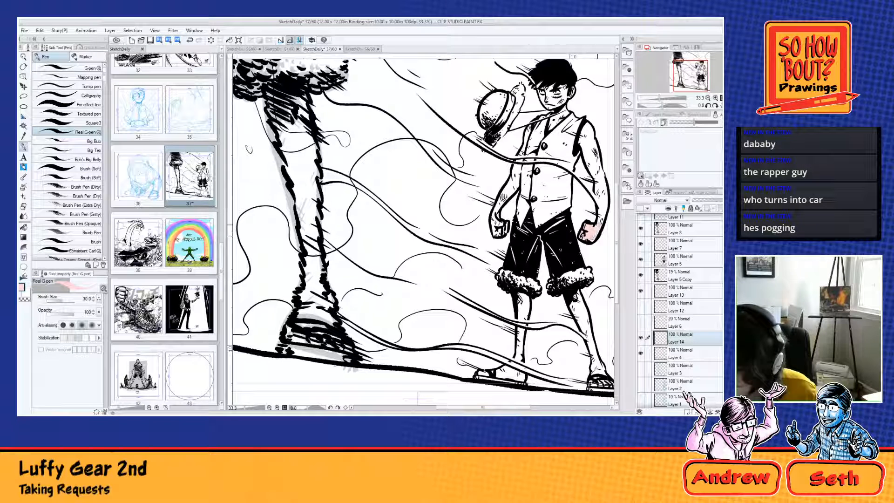
{"action": "mouse_move", "coordinate": [597, 227]}
{"action": "left_mouse_down"}
{"action": "mouse_move", "coordinate": [605, 201]}
{"action": "mouse_move", "coordinate": [550, 267]}
{"action": "left_mouse_up"}
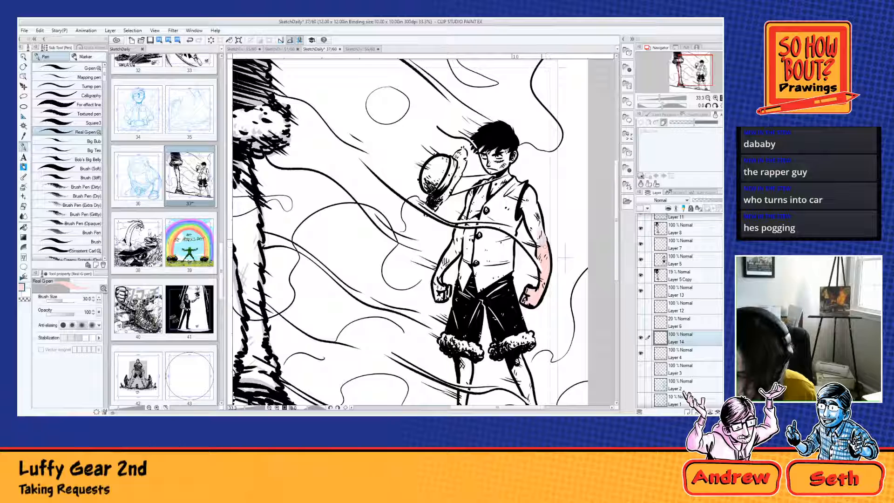
{"action": "mouse_move", "coordinate": [545, 245]}
{"action": "left_mouse_down"}
{"action": "mouse_move", "coordinate": [526, 218]}
{"action": "mouse_move", "coordinate": [527, 190]}
{"action": "mouse_move", "coordinate": [533, 227]}
{"action": "mouse_move", "coordinate": [529, 219]}
{"action": "left_mouse_up"}
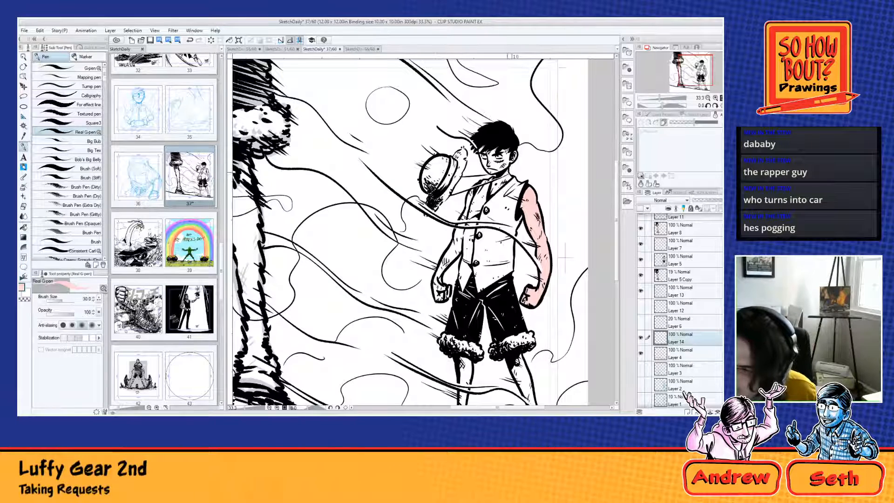
Step: Paint the small figure's neck, open collar area and face light pink, keeping the eyes white
{"action": "scroll", "coordinate": [502, 188], "scroll_direction": "up", "scroll_amount": 5}
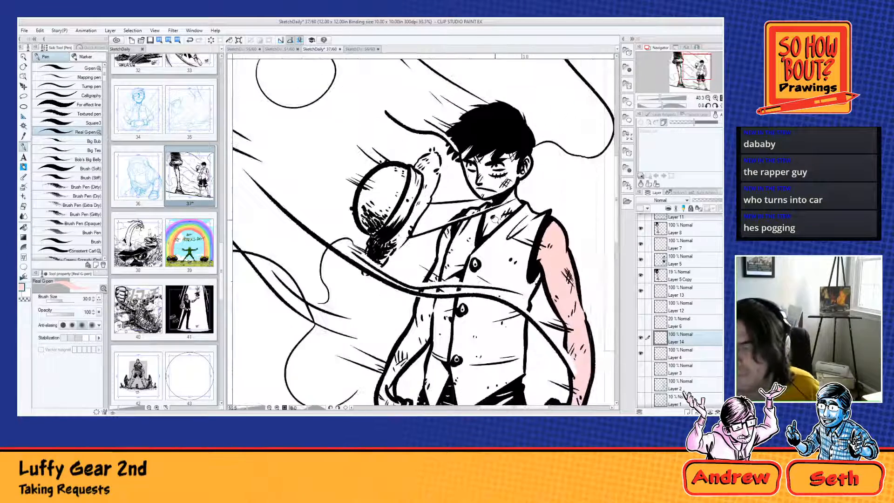
{"action": "mouse_move", "coordinate": [482, 209]}
{"action": "left_mouse_down"}
{"action": "mouse_move", "coordinate": [527, 190]}
{"action": "mouse_move", "coordinate": [533, 198]}
{"action": "mouse_move", "coordinate": [486, 223]}
{"action": "mouse_move", "coordinate": [488, 235]}
{"action": "left_mouse_up"}
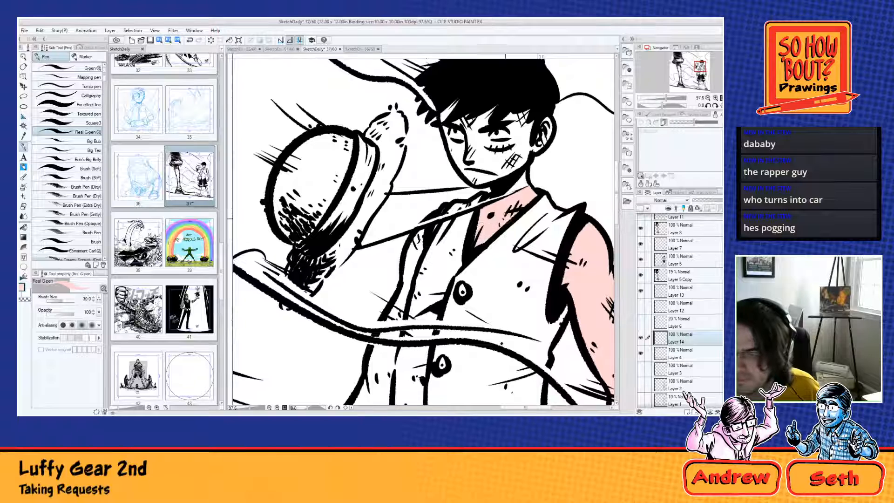
{"action": "mouse_move", "coordinate": [507, 188]}
{"action": "left_mouse_down"}
{"action": "mouse_move", "coordinate": [541, 129]}
{"action": "mouse_move", "coordinate": [531, 136]}
{"action": "mouse_move", "coordinate": [522, 105]}
{"action": "mouse_move", "coordinate": [517, 126]}
{"action": "mouse_move", "coordinate": [497, 110]}
{"action": "mouse_move", "coordinate": [462, 116]}
{"action": "mouse_move", "coordinate": [451, 102]}
{"action": "mouse_move", "coordinate": [443, 111]}
{"action": "mouse_move", "coordinate": [454, 149]}
{"action": "mouse_move", "coordinate": [491, 111]}
{"action": "mouse_move", "coordinate": [483, 121]}
{"action": "mouse_move", "coordinate": [497, 116]}
{"action": "mouse_move", "coordinate": [519, 146]}
{"action": "mouse_move", "coordinate": [486, 197]}
{"action": "mouse_move", "coordinate": [470, 176]}
{"action": "mouse_move", "coordinate": [486, 177]}
{"action": "mouse_move", "coordinate": [510, 158]}
{"action": "left_mouse_up"}
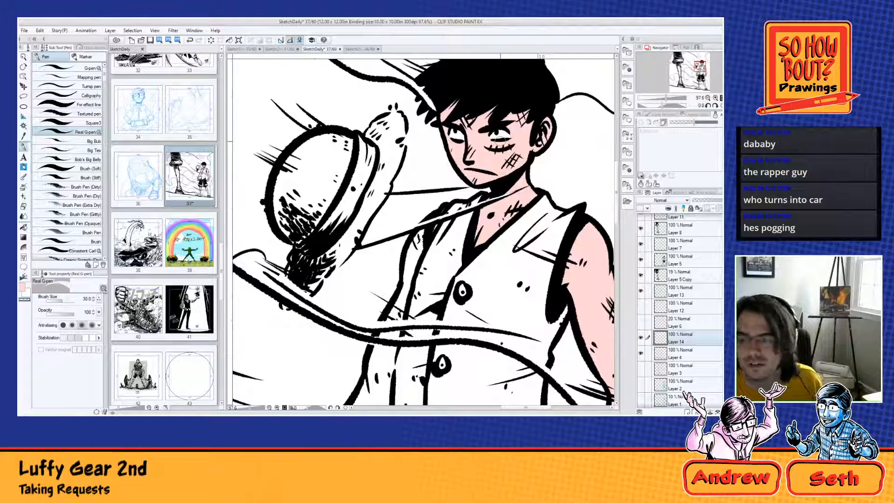
Step: Paint the small figure's other arm, on the hat side, light pink from the shoulder down to the forearm
{"action": "key", "text": "c"}
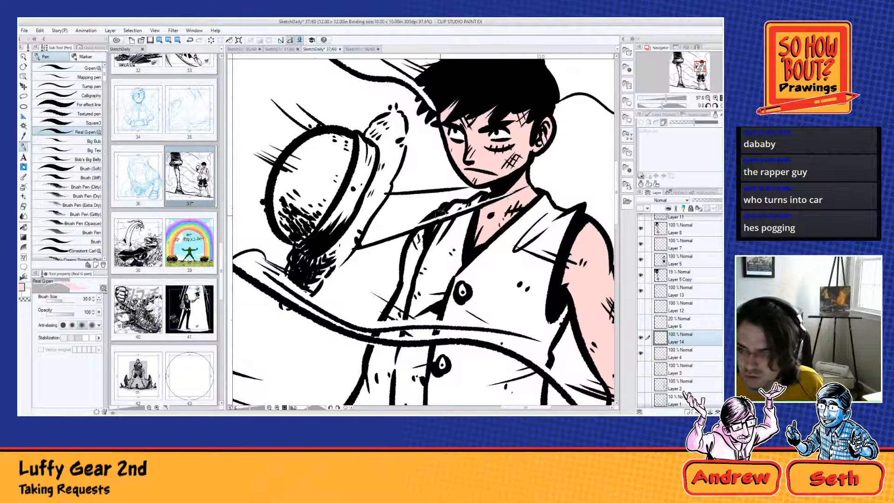
{"action": "mouse_move", "coordinate": [425, 241]}
{"action": "left_mouse_down"}
{"action": "mouse_move", "coordinate": [415, 238]}
{"action": "mouse_move", "coordinate": [406, 284]}
{"action": "left_mouse_up"}
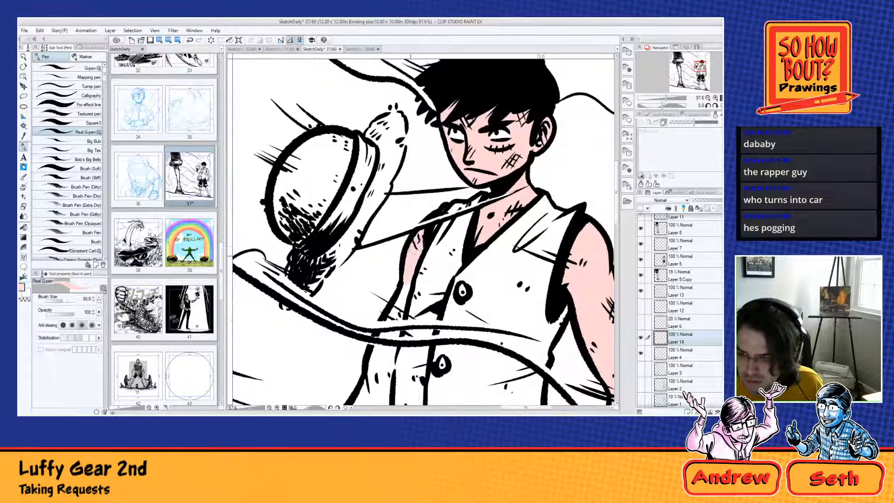
{"action": "mouse_move", "coordinate": [424, 242]}
{"action": "left_mouse_down"}
{"action": "mouse_move", "coordinate": [384, 335]}
{"action": "mouse_move", "coordinate": [400, 333]}
{"action": "mouse_move", "coordinate": [421, 272]}
{"action": "mouse_move", "coordinate": [413, 287]}
{"action": "mouse_move", "coordinate": [425, 293]}
{"action": "mouse_move", "coordinate": [430, 281]}
{"action": "mouse_move", "coordinate": [425, 325]}
{"action": "mouse_move", "coordinate": [411, 352]}
{"action": "mouse_move", "coordinate": [396, 356]}
{"action": "mouse_move", "coordinate": [410, 293]}
{"action": "left_mouse_up"}
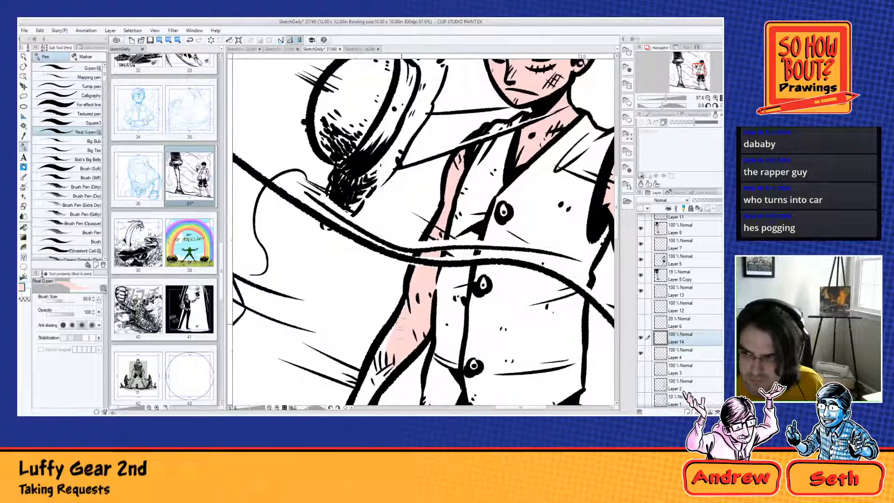
{"action": "mouse_move", "coordinate": [401, 324]}
{"action": "left_mouse_down"}
{"action": "mouse_move", "coordinate": [439, 238]}
{"action": "mouse_move", "coordinate": [404, 303]}
{"action": "mouse_move", "coordinate": [412, 306]}
{"action": "mouse_move", "coordinate": [397, 344]}
{"action": "mouse_move", "coordinate": [409, 356]}
{"action": "mouse_move", "coordinate": [390, 302]}
{"action": "mouse_move", "coordinate": [395, 386]}
{"action": "mouse_move", "coordinate": [405, 393]}
{"action": "mouse_move", "coordinate": [427, 352]}
{"action": "mouse_move", "coordinate": [419, 373]}
{"action": "mouse_move", "coordinate": [407, 363]}
{"action": "left_mouse_up"}
Step: Paint the small figure's outer leg light pink from below the fur cuff to the ankle and sandalled foot
{"action": "mouse_move", "coordinate": [501, 350]}
{"action": "left_mouse_down"}
{"action": "mouse_move", "coordinate": [406, 262]}
{"action": "mouse_move", "coordinate": [360, 202]}
{"action": "mouse_move", "coordinate": [300, 51]}
{"action": "left_mouse_up"}
{"action": "mouse_move", "coordinate": [420, 295]}
{"action": "left_mouse_down"}
{"action": "mouse_move", "coordinate": [432, 322]}
{"action": "mouse_move", "coordinate": [429, 287]}
{"action": "mouse_move", "coordinate": [445, 328]}
{"action": "mouse_move", "coordinate": [449, 266]}
{"action": "mouse_move", "coordinate": [475, 363]}
{"action": "left_mouse_up"}
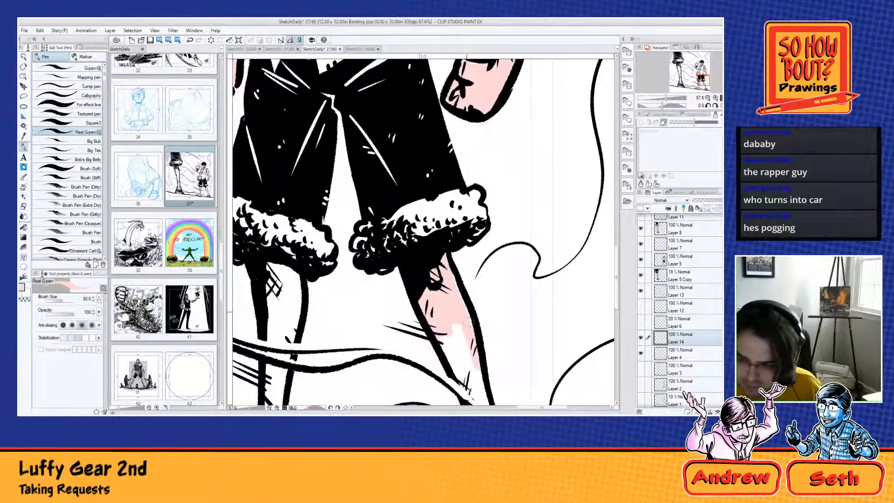
{"action": "mouse_move", "coordinate": [461, 328]}
{"action": "left_mouse_down"}
{"action": "mouse_move", "coordinate": [463, 350]}
{"action": "mouse_move", "coordinate": [408, 258]}
{"action": "mouse_move", "coordinate": [421, 280]}
{"action": "mouse_move", "coordinate": [406, 219]}
{"action": "mouse_move", "coordinate": [440, 314]}
{"action": "mouse_move", "coordinate": [435, 266]}
{"action": "mouse_move", "coordinate": [451, 345]}
{"action": "mouse_move", "coordinate": [428, 300]}
{"action": "mouse_move", "coordinate": [444, 367]}
{"action": "mouse_move", "coordinate": [441, 337]}
{"action": "mouse_move", "coordinate": [454, 387]}
{"action": "mouse_move", "coordinate": [458, 353]}
{"action": "mouse_move", "coordinate": [472, 384]}
{"action": "mouse_move", "coordinate": [449, 287]}
{"action": "left_mouse_up"}
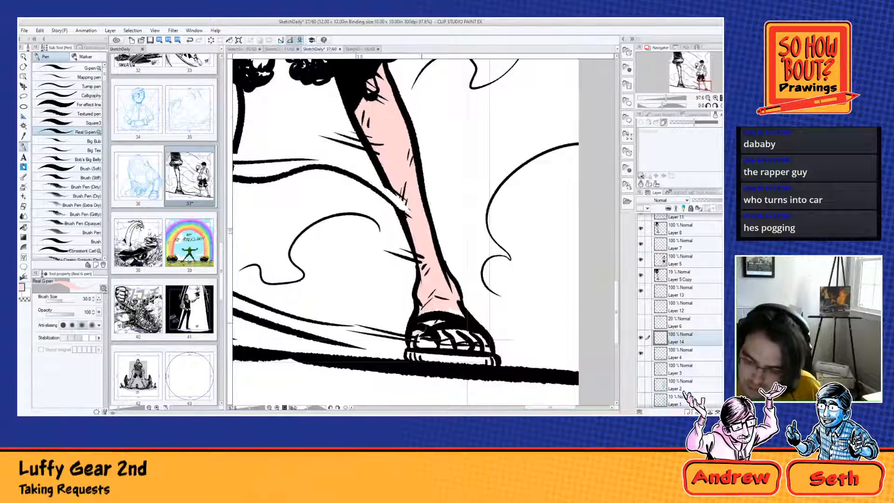
{"action": "mouse_move", "coordinate": [416, 336]}
{"action": "left_mouse_down"}
{"action": "mouse_move", "coordinate": [432, 321]}
{"action": "mouse_move", "coordinate": [460, 313]}
{"action": "mouse_move", "coordinate": [436, 321]}
{"action": "mouse_move", "coordinate": [458, 324]}
{"action": "mouse_move", "coordinate": [482, 349]}
{"action": "left_mouse_up"}
Step: Paint the small figure's inner leg light pink from below the fur cuff down through the ankle and foot
{"action": "left_click_drag", "start_coordinate": [342, 316], "coordinate": [487, 300]}
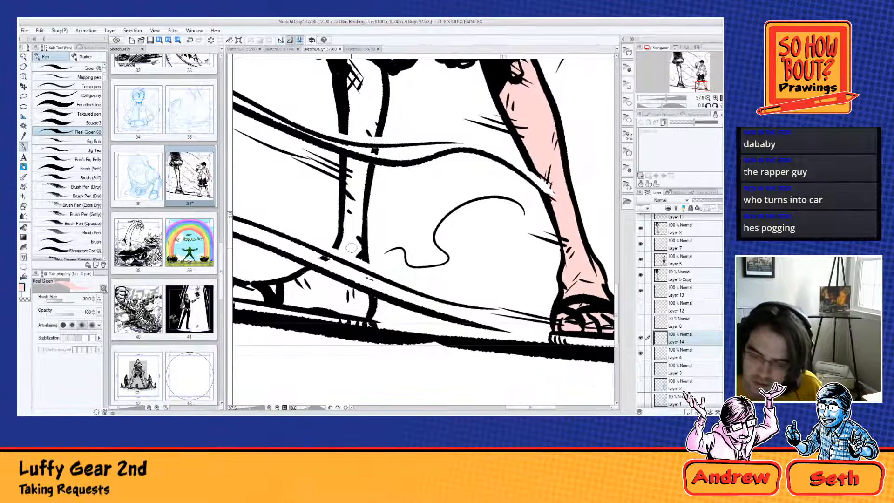
{"action": "mouse_move", "coordinate": [346, 238]}
{"action": "left_mouse_down"}
{"action": "mouse_move", "coordinate": [344, 249]}
{"action": "mouse_move", "coordinate": [357, 235]}
{"action": "mouse_move", "coordinate": [358, 209]}
{"action": "mouse_move", "coordinate": [345, 204]}
{"action": "mouse_move", "coordinate": [348, 166]}
{"action": "mouse_move", "coordinate": [369, 134]}
{"action": "mouse_move", "coordinate": [352, 112]}
{"action": "left_mouse_up"}
{"action": "left_click_drag", "start_coordinate": [351, 110], "coordinate": [346, 236]}
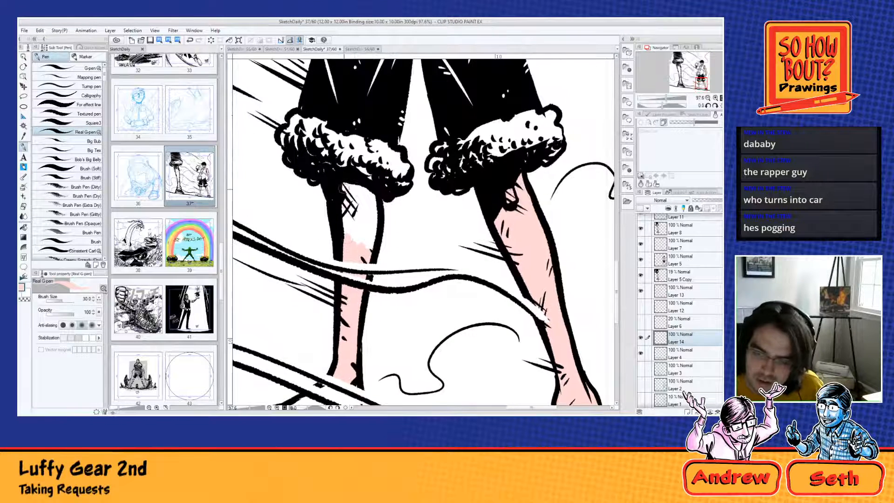
{"action": "mouse_move", "coordinate": [345, 188]}
{"action": "left_mouse_down"}
{"action": "mouse_move", "coordinate": [342, 255]}
{"action": "mouse_move", "coordinate": [356, 240]}
{"action": "mouse_move", "coordinate": [368, 244]}
{"action": "mouse_move", "coordinate": [374, 196]}
{"action": "mouse_move", "coordinate": [373, 250]}
{"action": "left_mouse_up"}
{"action": "left_click_drag", "start_coordinate": [374, 335], "coordinate": [453, 178]}
{"action": "mouse_move", "coordinate": [322, 266]}
{"action": "left_mouse_down"}
{"action": "mouse_move", "coordinate": [308, 261]}
{"action": "mouse_move", "coordinate": [373, 259]}
{"action": "mouse_move", "coordinate": [391, 247]}
{"action": "mouse_move", "coordinate": [384, 264]}
{"action": "mouse_move", "coordinate": [407, 233]}
{"action": "mouse_move", "coordinate": [440, 281]}
{"action": "mouse_move", "coordinate": [406, 276]}
{"action": "left_mouse_up"}
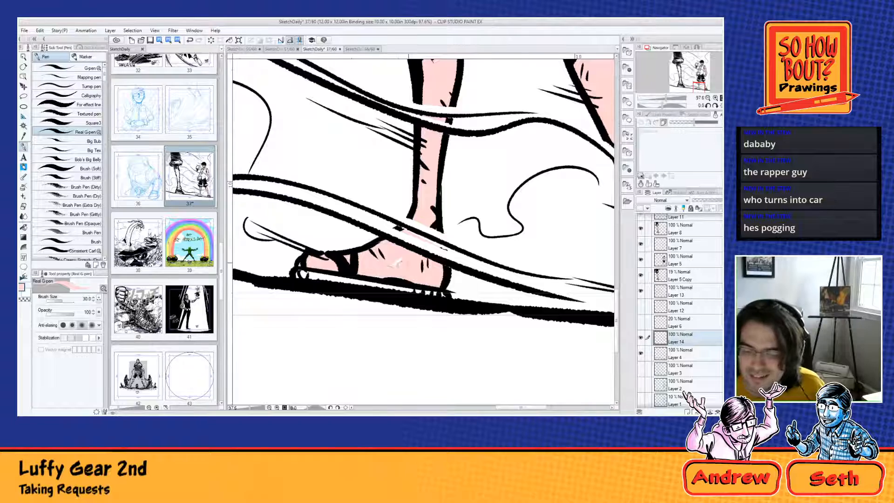
{"action": "scroll", "coordinate": [319, 87], "scroll_direction": "down", "scroll_amount": 4}
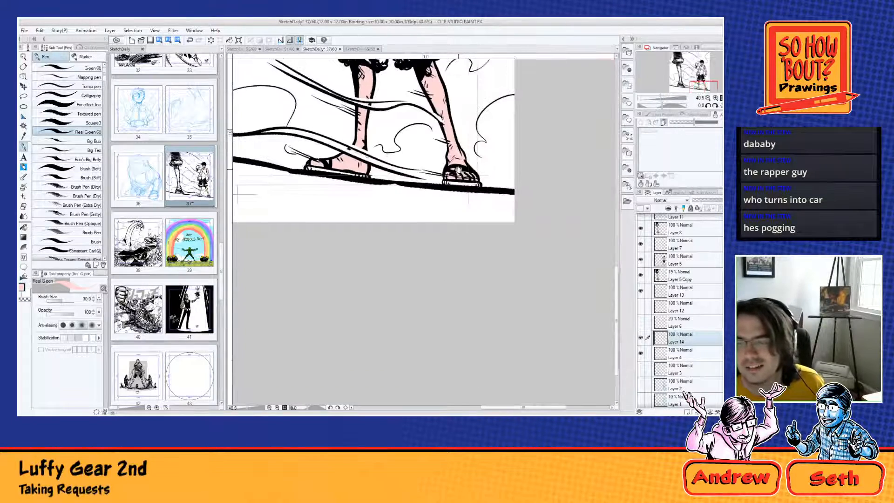
Step: Add pale highlights over the pink skin of the small figure's outer arm, from the shoulder down to the forearm
{"action": "left_click_drag", "start_coordinate": [404, 129], "coordinate": [403, 454]}
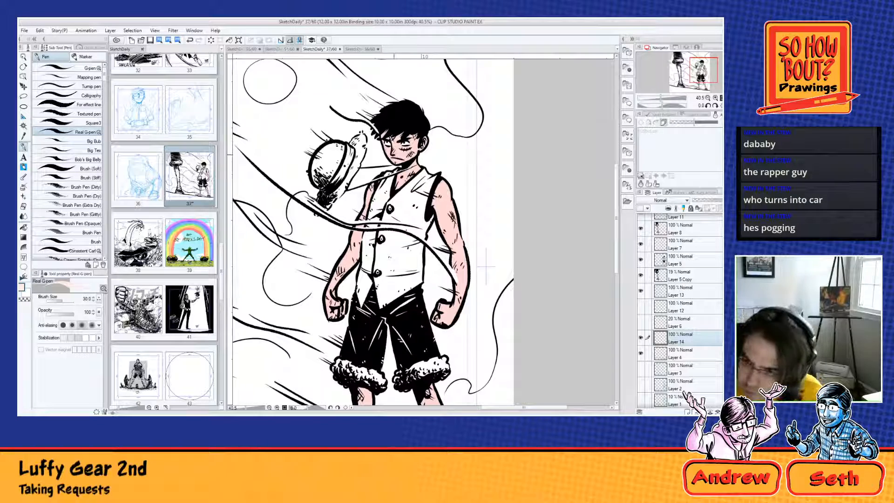
{"action": "scroll", "coordinate": [388, 161], "scroll_direction": "up", "scroll_amount": 5}
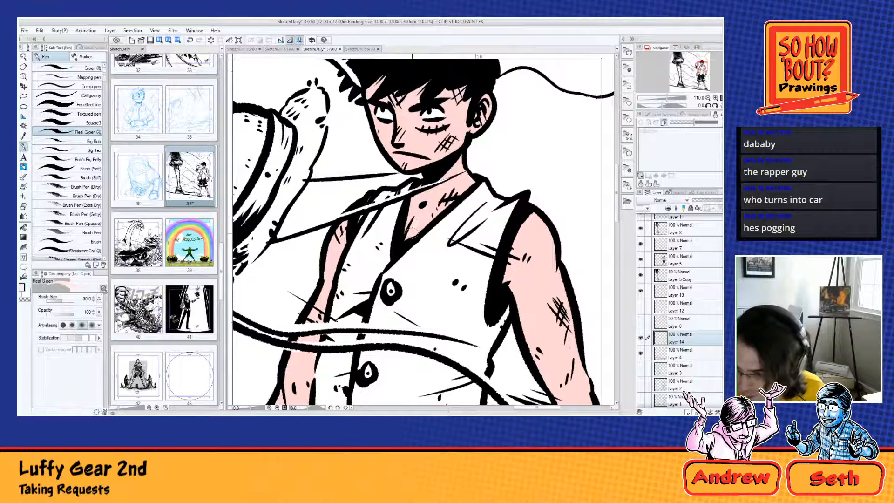
{"action": "left_click_drag", "start_coordinate": [511, 275], "coordinate": [541, 276]}
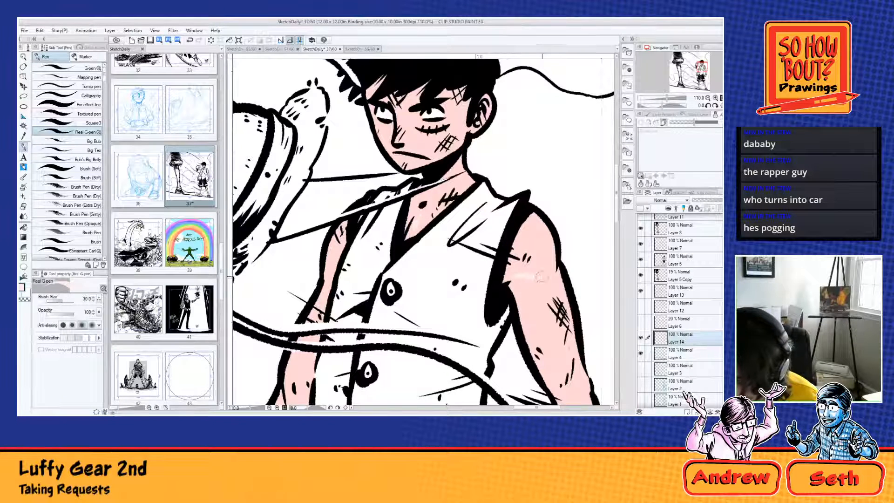
{"action": "mouse_move", "coordinate": [539, 227]}
{"action": "left_mouse_down"}
{"action": "mouse_move", "coordinate": [548, 261]}
{"action": "mouse_move", "coordinate": [531, 275]}
{"action": "mouse_move", "coordinate": [515, 200]}
{"action": "left_mouse_up"}
{"action": "left_click_drag", "start_coordinate": [530, 273], "coordinate": [499, 218]}
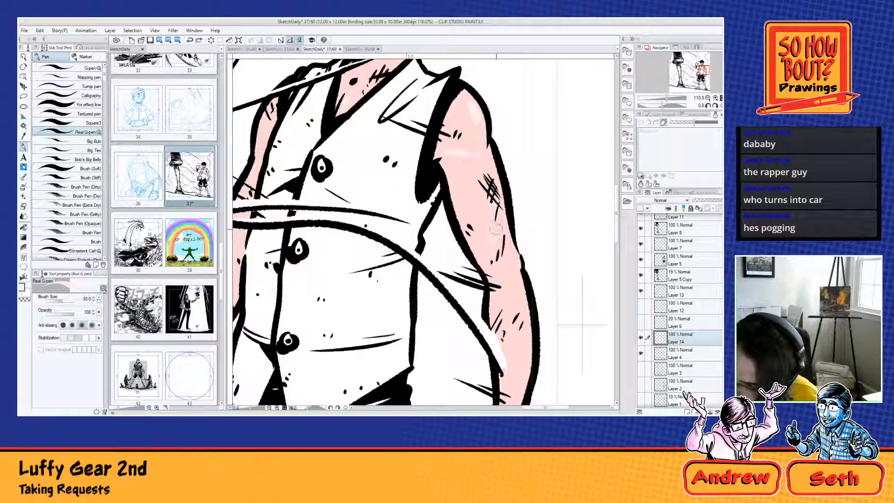
{"action": "left_click_drag", "start_coordinate": [523, 280], "coordinate": [502, 225]}
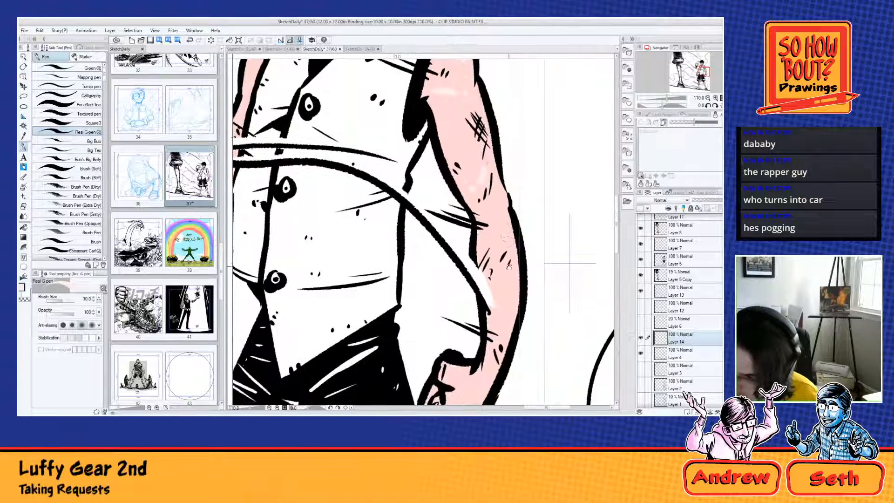
{"action": "left_click_drag", "start_coordinate": [509, 266], "coordinate": [511, 218]}
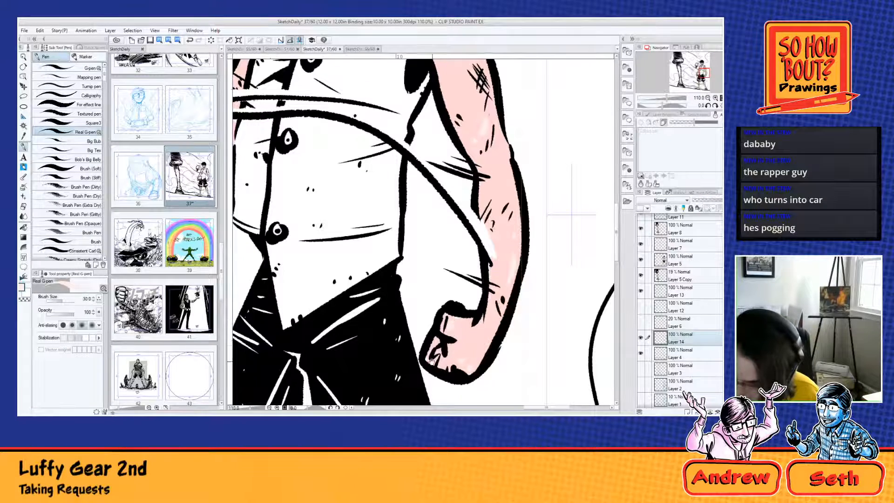
Step: Add pale highlight dabs to the small figure's hat-side arm, around the elbow, forearm and upper arm
{"action": "left_click_drag", "start_coordinate": [431, 361], "coordinate": [563, 363]}
{"action": "left_click_drag", "start_coordinate": [376, 374], "coordinate": [456, 390]}
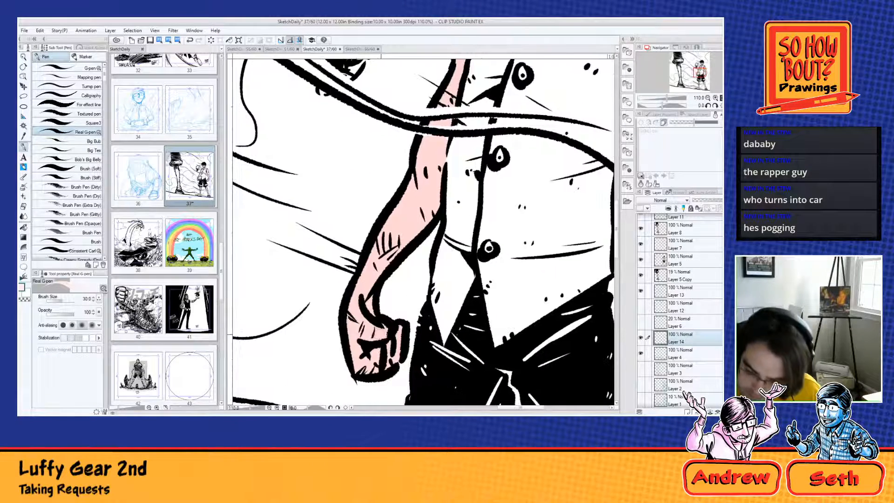
{"action": "left_click_drag", "start_coordinate": [391, 284], "coordinate": [392, 362]}
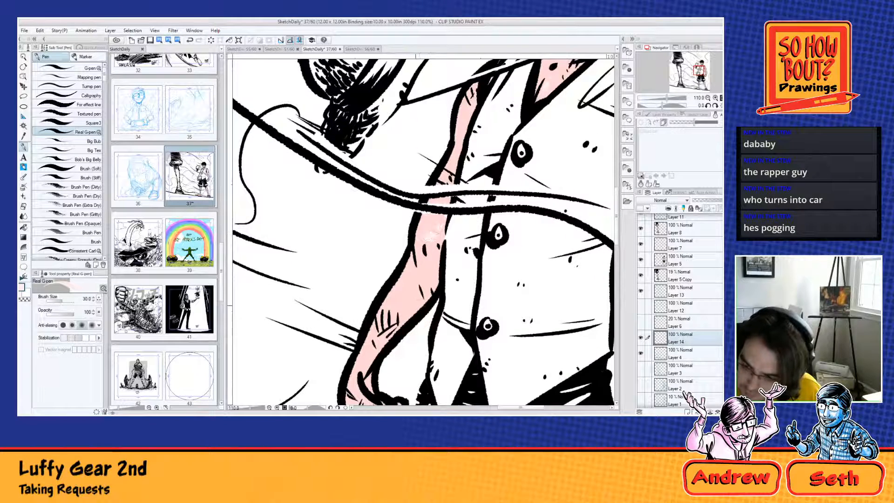
{"action": "left_click", "coordinate": [409, 270]}
{"action": "left_click_drag", "start_coordinate": [404, 284], "coordinate": [396, 296]}
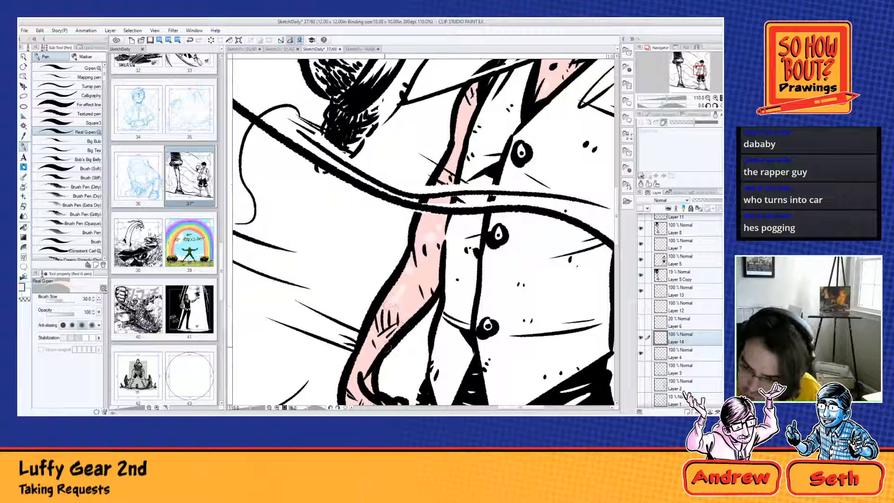
{"action": "left_click_drag", "start_coordinate": [481, 139], "coordinate": [444, 232]}
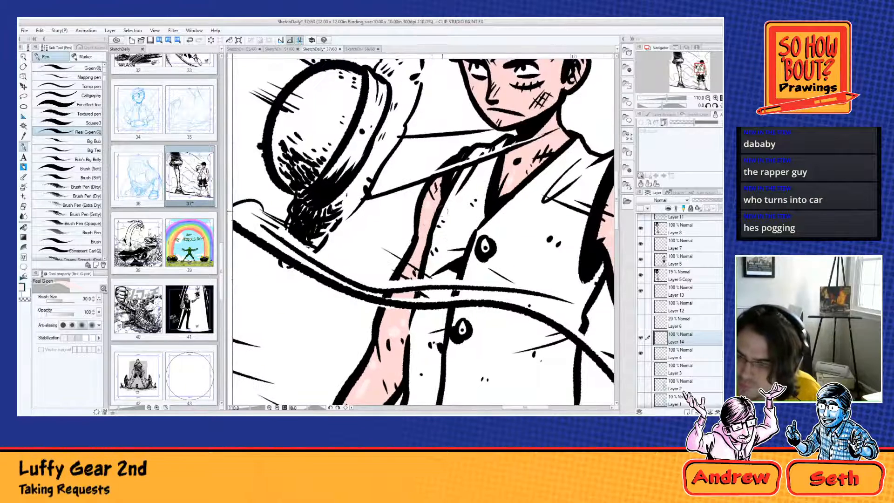
Step: Add pale highlights to the small figure's face and neck
{"action": "left_click_drag", "start_coordinate": [499, 211], "coordinate": [441, 335]}
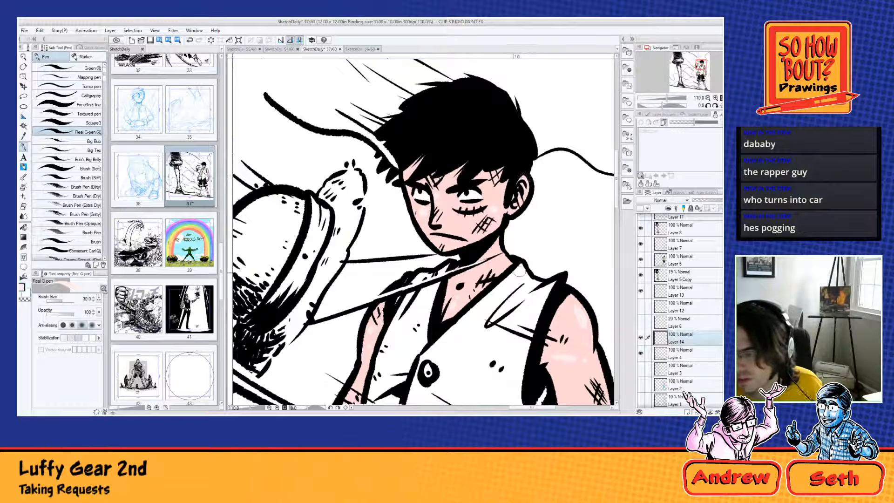
{"action": "left_click_drag", "start_coordinate": [504, 262], "coordinate": [510, 262]}
{"action": "scroll", "coordinate": [415, 183], "scroll_direction": "down", "scroll_amount": 3}
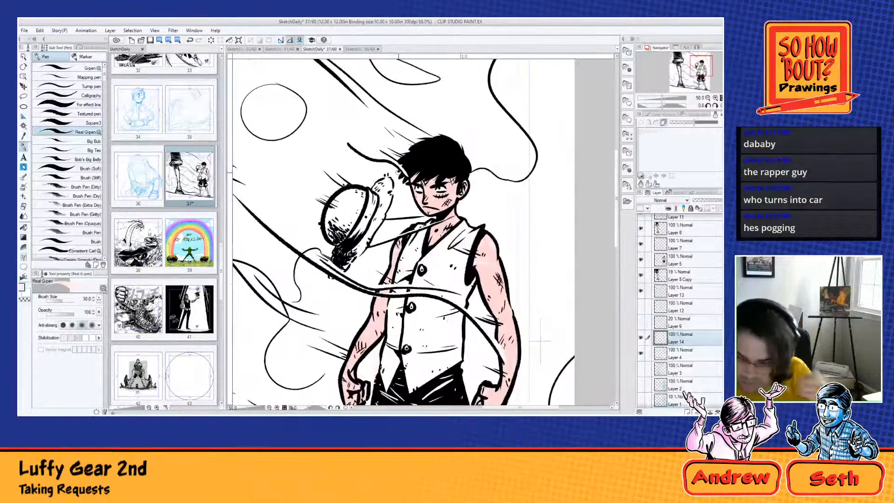
{"action": "scroll", "coordinate": [500, 294], "scroll_direction": "down", "scroll_amount": 1}
{"action": "scroll", "coordinate": [373, 163], "scroll_direction": "down", "scroll_amount": 1}
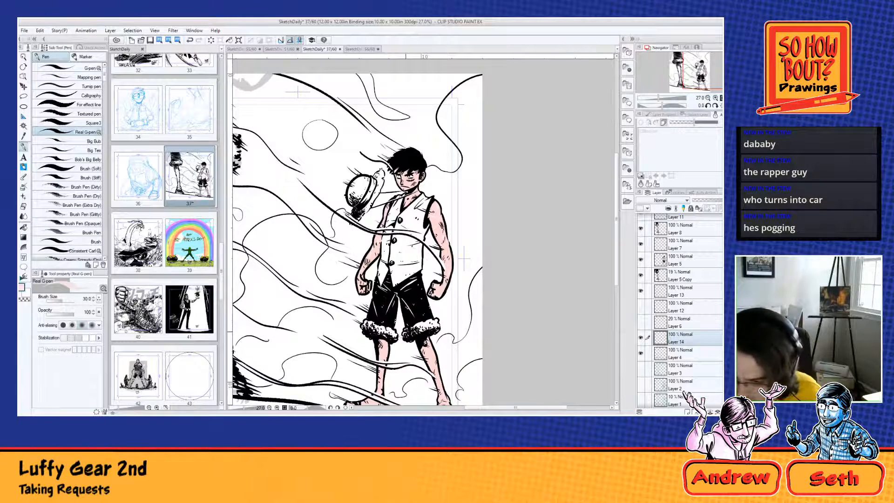
Step: Brush the pale highlight colour along the fur cuff on the hat side of the small figure's shorts
{"action": "scroll", "coordinate": [463, 260], "scroll_direction": "up", "scroll_amount": 3}
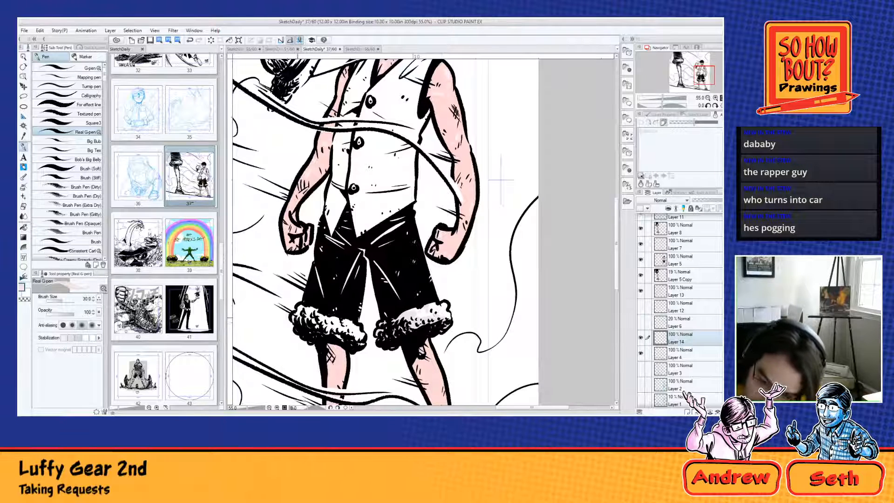
{"action": "mouse_move", "coordinate": [298, 320]}
{"action": "left_mouse_down"}
{"action": "mouse_move", "coordinate": [300, 312]}
{"action": "mouse_move", "coordinate": [303, 325]}
{"action": "mouse_move", "coordinate": [315, 323]}
{"action": "mouse_move", "coordinate": [312, 335]}
{"action": "mouse_move", "coordinate": [358, 338]}
{"action": "left_mouse_up"}
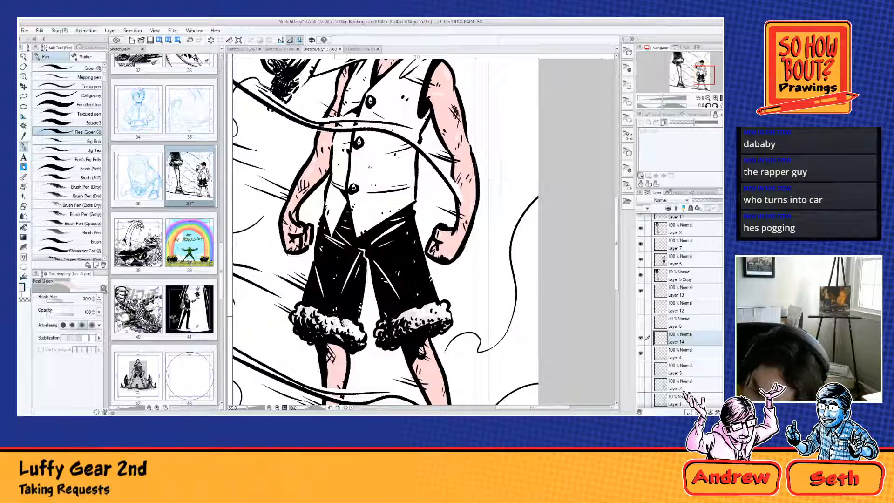
{"action": "scroll", "coordinate": [399, 307], "scroll_direction": "down", "scroll_amount": 4}
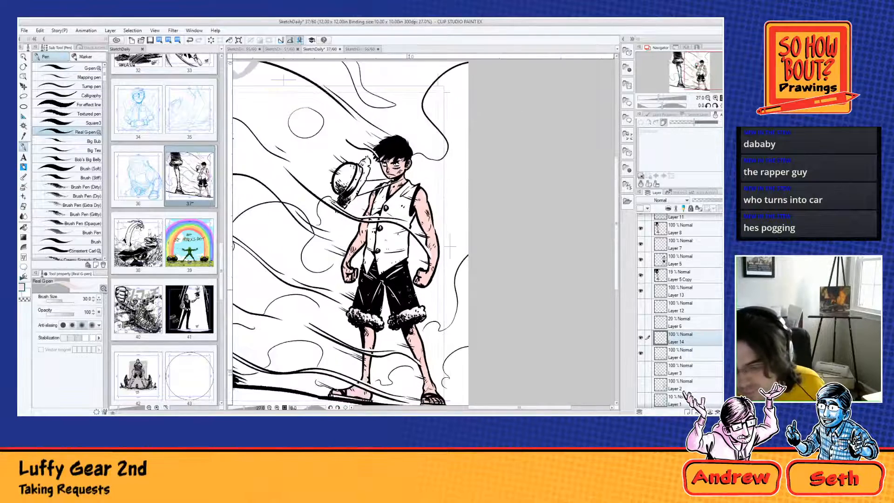
Step: Paint the small figure's sleeveless vest dark red on Layer 14, undoing the last stray stroke
{"action": "left_click_drag", "start_coordinate": [394, 252], "coordinate": [398, 298]}
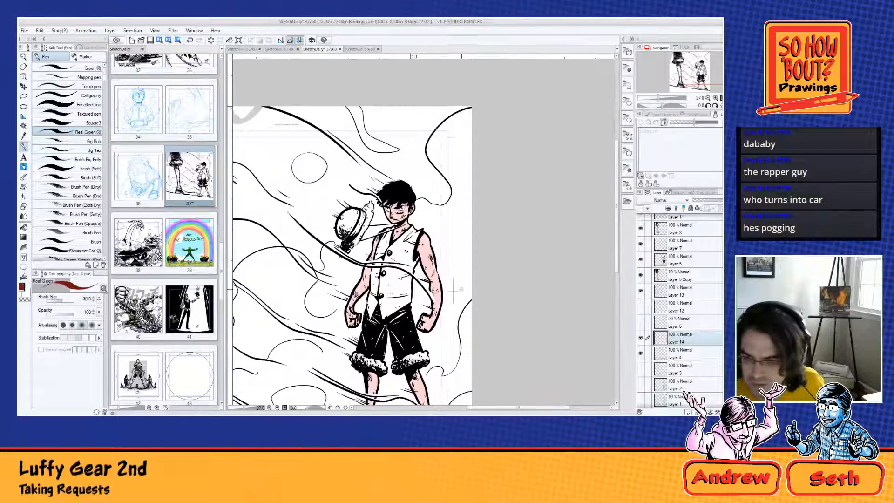
{"action": "scroll", "coordinate": [370, 248], "scroll_direction": "up", "scroll_amount": 3}
{"action": "scroll", "coordinate": [370, 248], "scroll_direction": "up", "scroll_amount": 1}
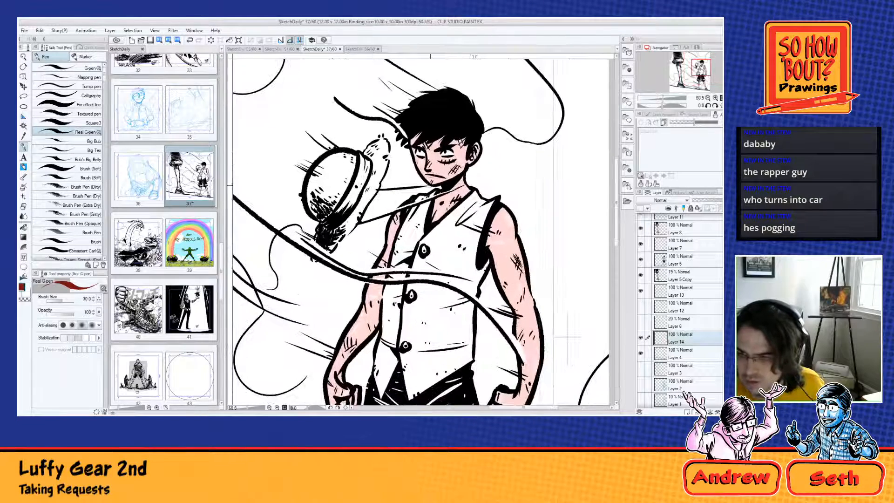
{"action": "mouse_move", "coordinate": [430, 202]}
{"action": "left_mouse_down"}
{"action": "mouse_move", "coordinate": [434, 190]}
{"action": "mouse_move", "coordinate": [428, 204]}
{"action": "mouse_move", "coordinate": [415, 198]}
{"action": "mouse_move", "coordinate": [416, 205]}
{"action": "mouse_move", "coordinate": [428, 202]}
{"action": "mouse_move", "coordinate": [419, 235]}
{"action": "mouse_move", "coordinate": [418, 222]}
{"action": "mouse_move", "coordinate": [406, 239]}
{"action": "mouse_move", "coordinate": [407, 214]}
{"action": "mouse_move", "coordinate": [393, 254]}
{"action": "mouse_move", "coordinate": [396, 265]}
{"action": "mouse_move", "coordinate": [405, 235]}
{"action": "mouse_move", "coordinate": [411, 260]}
{"action": "mouse_move", "coordinate": [417, 238]}
{"action": "mouse_move", "coordinate": [402, 284]}
{"action": "mouse_move", "coordinate": [393, 298]}
{"action": "mouse_move", "coordinate": [388, 285]}
{"action": "mouse_move", "coordinate": [386, 294]}
{"action": "mouse_move", "coordinate": [384, 331]}
{"action": "mouse_move", "coordinate": [390, 303]}
{"action": "mouse_move", "coordinate": [397, 330]}
{"action": "mouse_move", "coordinate": [390, 358]}
{"action": "mouse_move", "coordinate": [384, 347]}
{"action": "mouse_move", "coordinate": [376, 367]}
{"action": "mouse_move", "coordinate": [381, 401]}
{"action": "mouse_move", "coordinate": [394, 365]}
{"action": "mouse_move", "coordinate": [382, 377]}
{"action": "mouse_move", "coordinate": [387, 361]}
{"action": "mouse_move", "coordinate": [403, 365]}
{"action": "mouse_move", "coordinate": [409, 393]}
{"action": "mouse_move", "coordinate": [405, 373]}
{"action": "mouse_move", "coordinate": [424, 384]}
{"action": "mouse_move", "coordinate": [433, 370]}
{"action": "mouse_move", "coordinate": [468, 359]}
{"action": "mouse_move", "coordinate": [486, 200]}
{"action": "mouse_move", "coordinate": [475, 209]}
{"action": "mouse_move", "coordinate": [477, 198]}
{"action": "mouse_move", "coordinate": [468, 200]}
{"action": "mouse_move", "coordinate": [422, 251]}
{"action": "mouse_move", "coordinate": [466, 218]}
{"action": "mouse_move", "coordinate": [443, 249]}
{"action": "mouse_move", "coordinate": [468, 203]}
{"action": "mouse_move", "coordinate": [466, 261]}
{"action": "mouse_move", "coordinate": [454, 284]}
{"action": "mouse_move", "coordinate": [460, 354]}
{"action": "mouse_move", "coordinate": [435, 368]}
{"action": "mouse_move", "coordinate": [408, 360]}
{"action": "mouse_move", "coordinate": [403, 347]}
{"action": "mouse_move", "coordinate": [412, 267]}
{"action": "mouse_move", "coordinate": [415, 302]}
{"action": "mouse_move", "coordinate": [440, 263]}
{"action": "mouse_move", "coordinate": [433, 321]}
{"action": "mouse_move", "coordinate": [449, 301]}
{"action": "mouse_move", "coordinate": [449, 345]}
{"action": "mouse_move", "coordinate": [451, 325]}
{"action": "mouse_move", "coordinate": [419, 353]}
{"action": "mouse_move", "coordinate": [424, 338]}
{"action": "mouse_move", "coordinate": [414, 321]}
{"action": "mouse_move", "coordinate": [405, 339]}
{"action": "mouse_move", "coordinate": [423, 330]}
{"action": "left_mouse_up"}
{"action": "key", "text": "ctrl+z"}
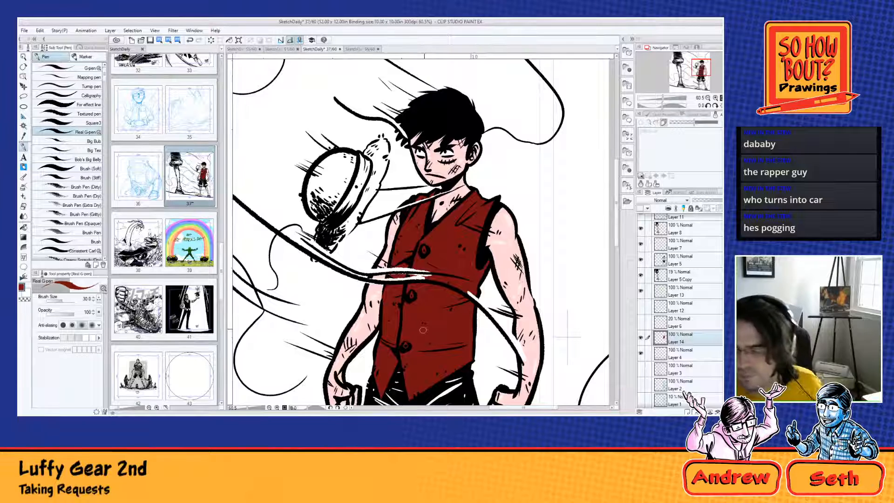
Step: Erase the dark red from the smoke band crossing the vest, using the transparent colour
{"action": "left_click", "coordinate": [25, 299]}
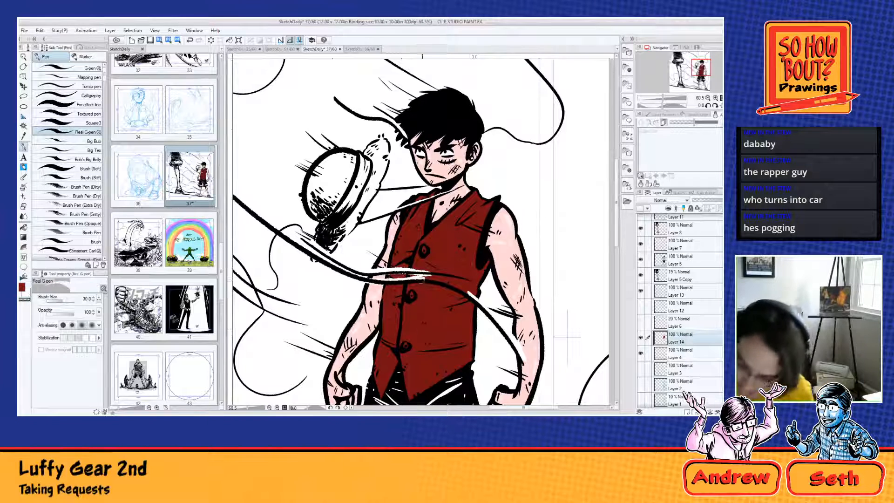
{"action": "left_click_drag", "start_coordinate": [421, 278], "coordinate": [471, 295]}
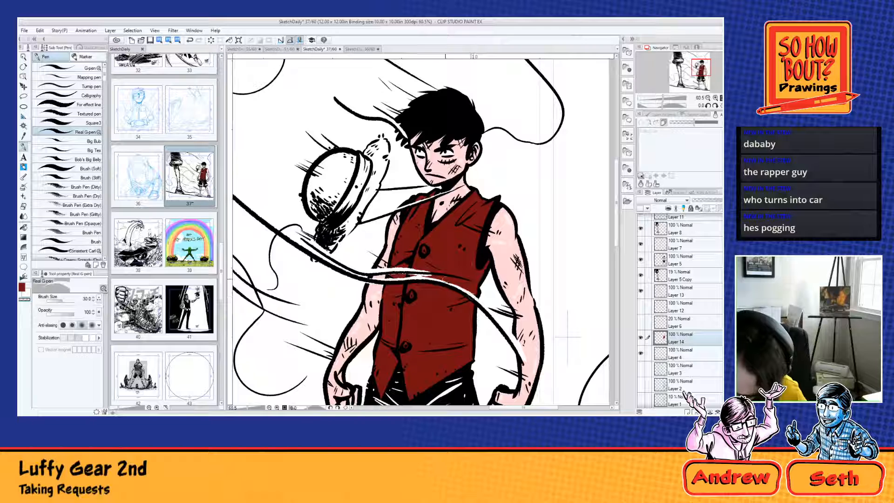
{"action": "left_click_drag", "start_coordinate": [413, 272], "coordinate": [470, 279]}
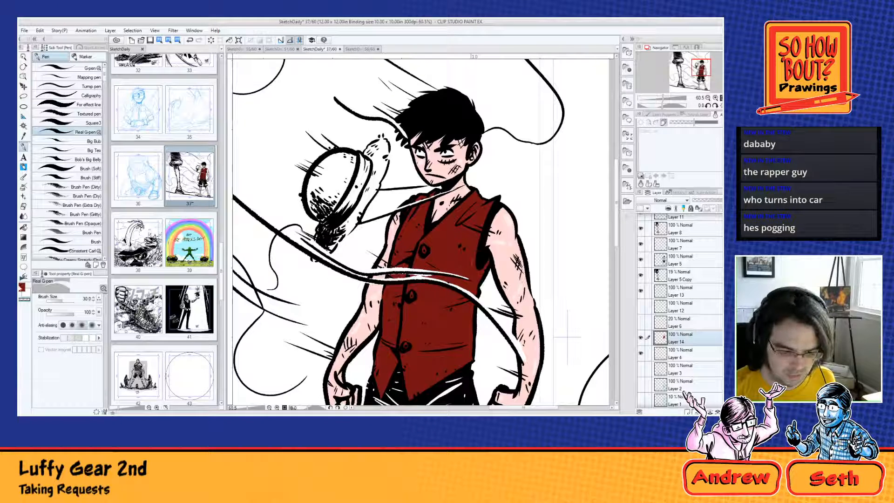
Step: Switch the drawing colour to yellow and paint the vest's three buttons
{"action": "double_click", "coordinate": [22, 287]}
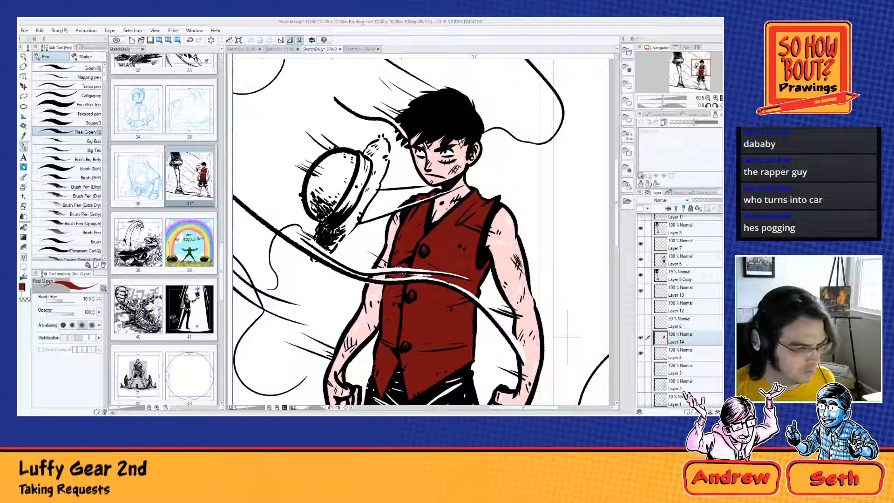
{"action": "key", "text": "Return"}
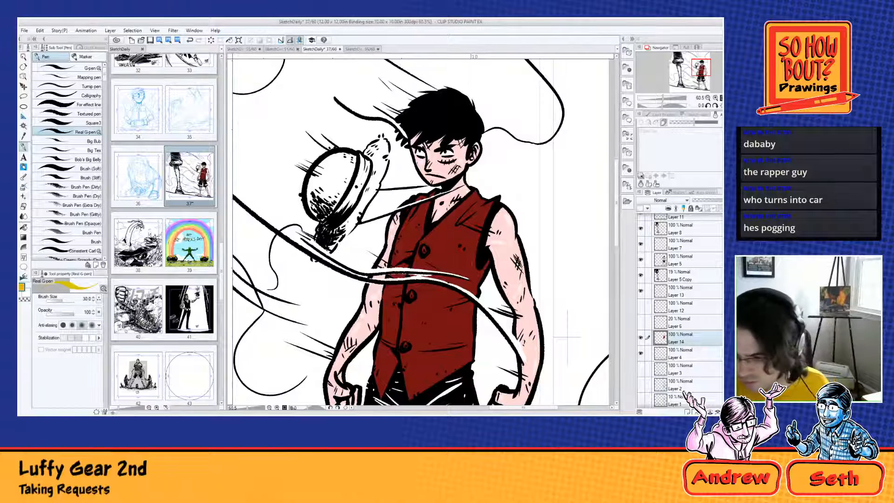
{"action": "left_click", "coordinate": [423, 250]}
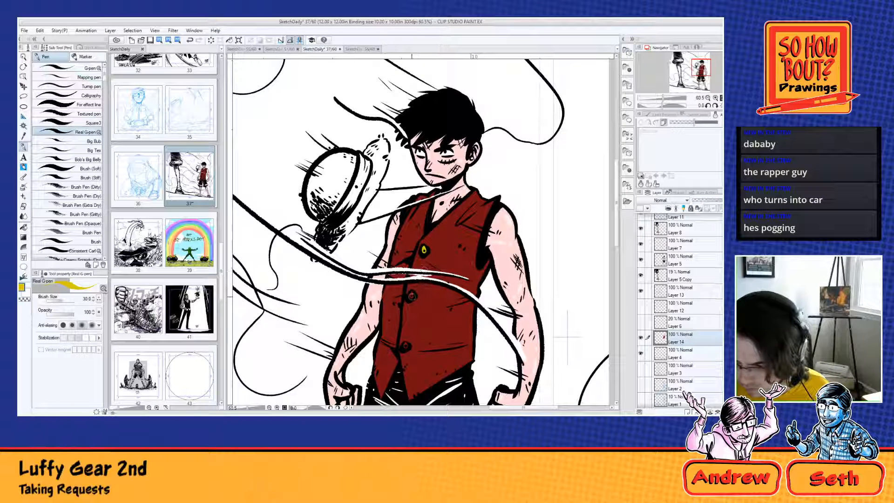
{"action": "left_click", "coordinate": [411, 294]}
{"action": "left_click", "coordinate": [406, 346]}
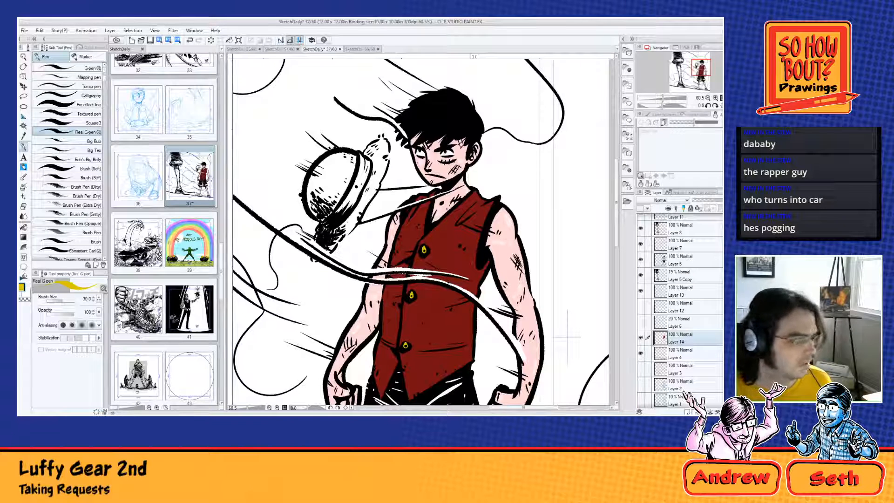
Step: Paint the band of the flying straw hat dark red and its crown and brim yellow
{"action": "left_click", "coordinate": [408, 229], "text": "alt"}
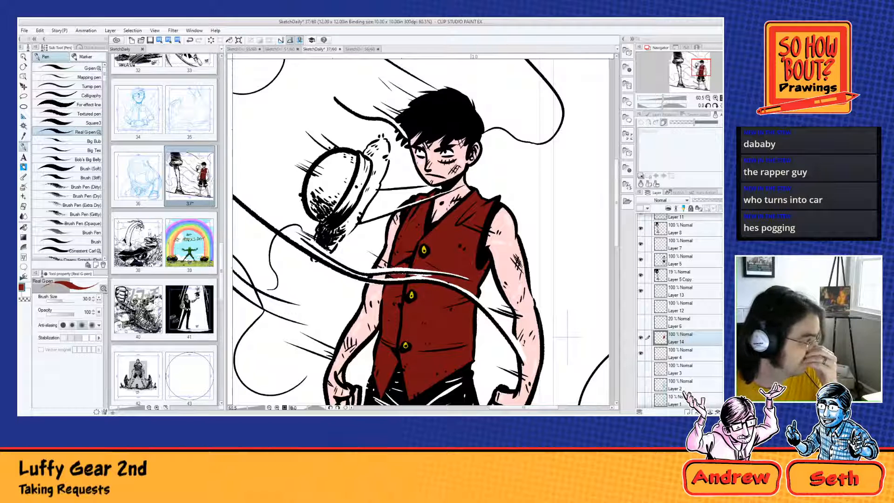
{"action": "mouse_move", "coordinate": [343, 208]}
{"action": "left_mouse_down"}
{"action": "mouse_move", "coordinate": [334, 215]}
{"action": "mouse_move", "coordinate": [368, 173]}
{"action": "mouse_move", "coordinate": [361, 157]}
{"action": "left_mouse_up"}
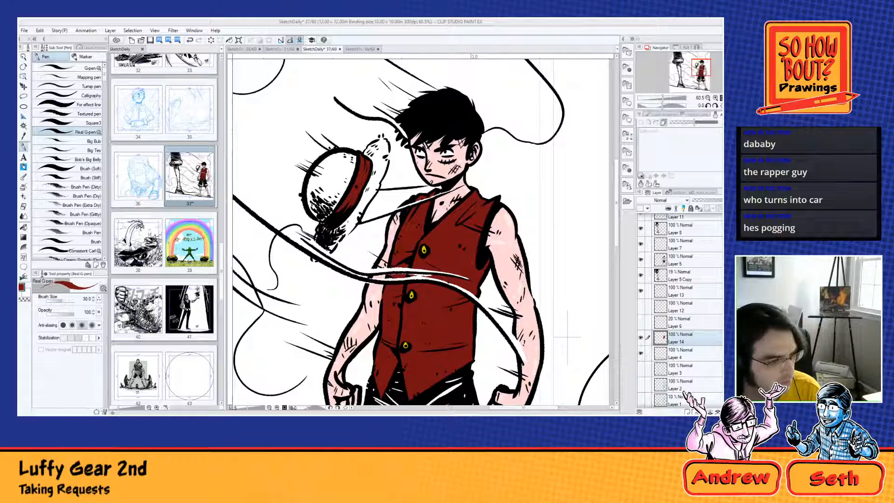
{"action": "key", "text": "Return"}
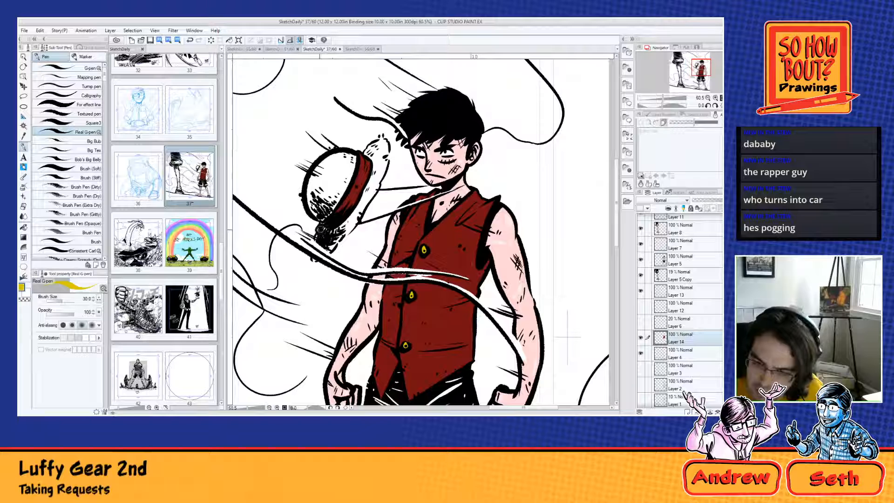
{"action": "mouse_move", "coordinate": [317, 241]}
{"action": "left_mouse_down"}
{"action": "mouse_move", "coordinate": [336, 229]}
{"action": "mouse_move", "coordinate": [333, 219]}
{"action": "mouse_move", "coordinate": [333, 242]}
{"action": "mouse_move", "coordinate": [354, 218]}
{"action": "mouse_move", "coordinate": [329, 232]}
{"action": "mouse_move", "coordinate": [347, 228]}
{"action": "mouse_move", "coordinate": [374, 192]}
{"action": "mouse_move", "coordinate": [366, 194]}
{"action": "mouse_move", "coordinate": [383, 162]}
{"action": "mouse_move", "coordinate": [378, 172]}
{"action": "mouse_move", "coordinate": [378, 139]}
{"action": "mouse_move", "coordinate": [375, 173]}
{"action": "mouse_move", "coordinate": [327, 169]}
{"action": "mouse_move", "coordinate": [332, 198]}
{"action": "mouse_move", "coordinate": [347, 161]}
{"action": "mouse_move", "coordinate": [333, 187]}
{"action": "left_mouse_up"}
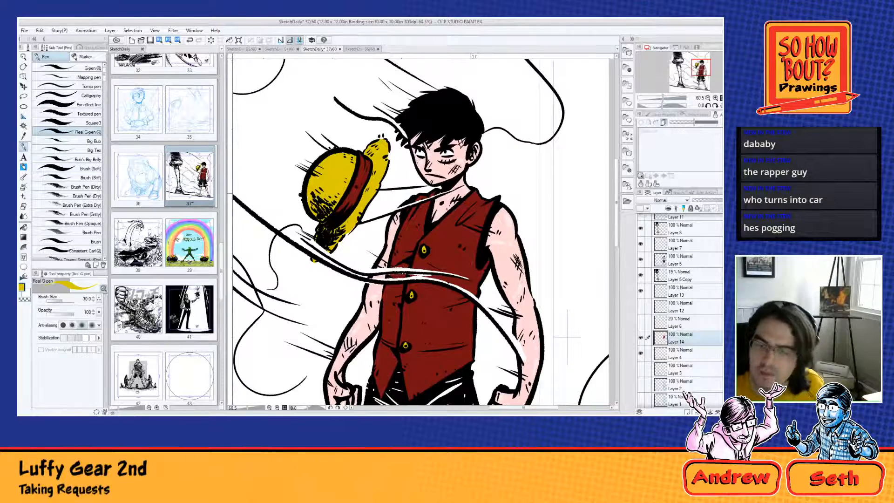
Step: Paint the soles of both of the small figure's sandals yellow on Layer 14
{"action": "left_click_drag", "start_coordinate": [421, 349], "coordinate": [417, 137]}
{"action": "left_click_drag", "start_coordinate": [423, 321], "coordinate": [391, 157]}
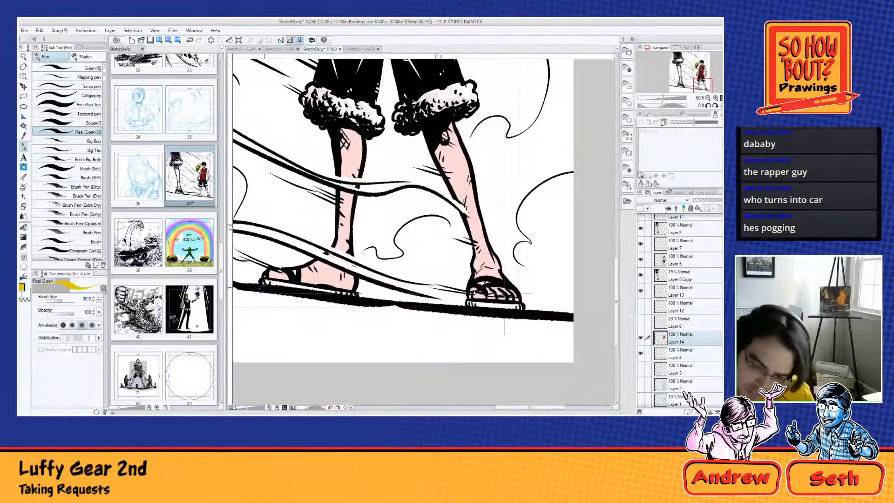
{"action": "left_click_drag", "start_coordinate": [260, 283], "coordinate": [351, 294]}
{"action": "left_click_drag", "start_coordinate": [470, 304], "coordinate": [519, 307]}
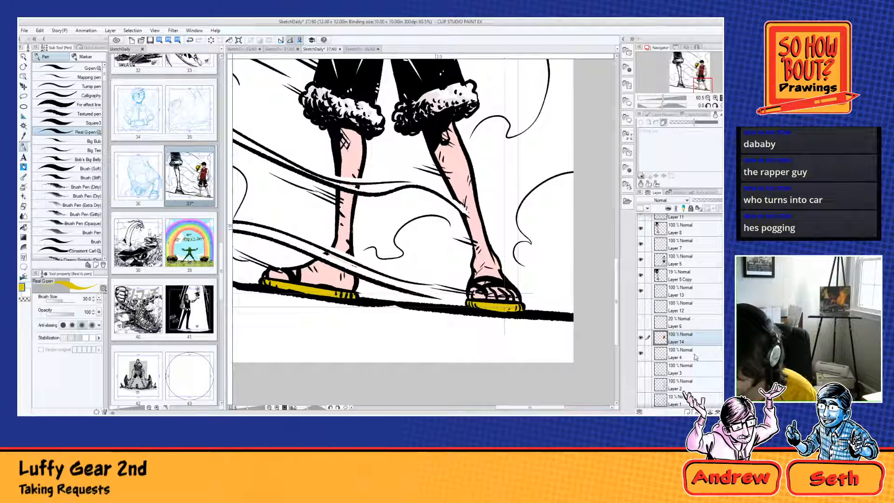
Step: Move Layer 4 above Layer 14 in the layer stack and make Layer 14 active again
{"action": "left_click_drag", "start_coordinate": [682, 354], "coordinate": [673, 332]}
{"action": "scroll", "coordinate": [434, 241], "scroll_direction": "down", "scroll_amount": 8}
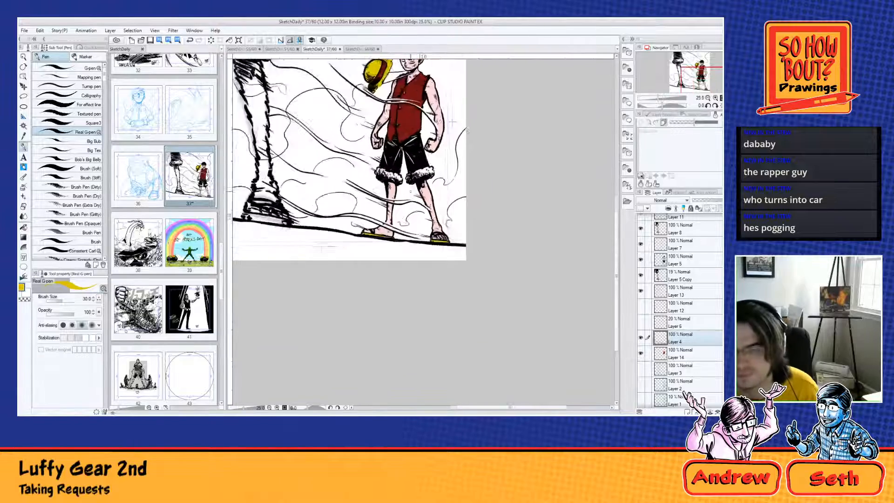
{"action": "left_click_drag", "start_coordinate": [370, 106], "coordinate": [479, 265]}
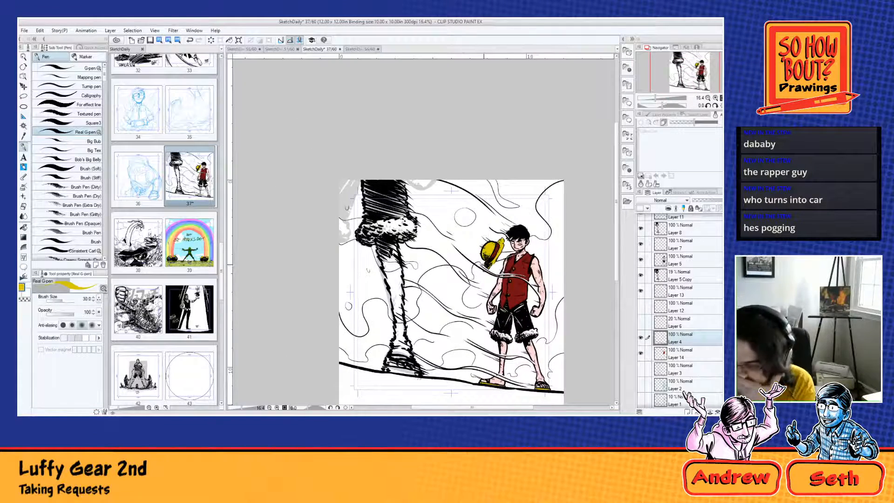
{"action": "scroll", "coordinate": [521, 348], "scroll_direction": "up", "scroll_amount": 6}
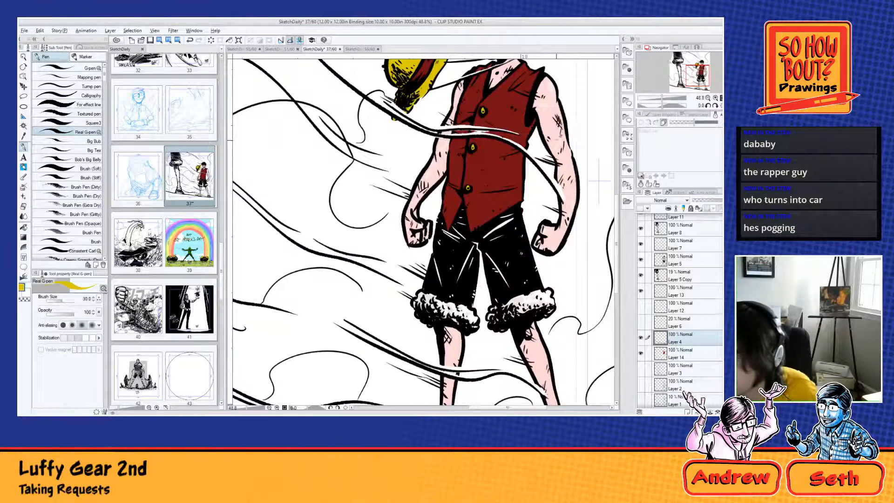
{"action": "left_click", "coordinate": [556, 141], "text": "alt"}
{"action": "left_click_drag", "start_coordinate": [550, 282], "coordinate": [499, 184]}
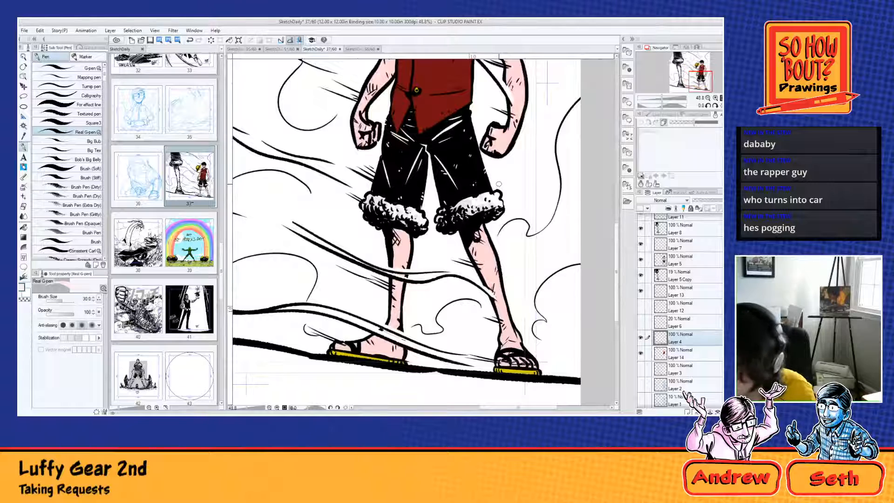
{"action": "left_click", "coordinate": [662, 352]}
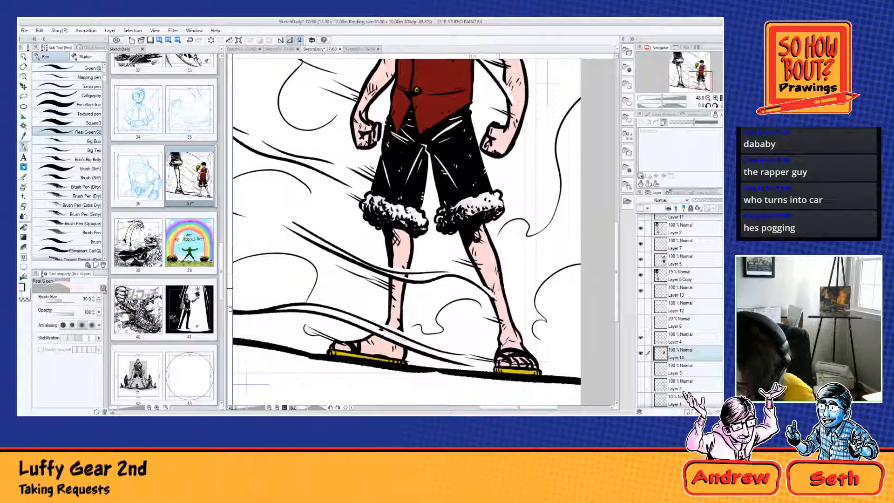
Step: Touch up the small figure's lower leg on Layer 14 and choose a pale drawing colour
{"action": "left_click_drag", "start_coordinate": [501, 297], "coordinate": [519, 362]}
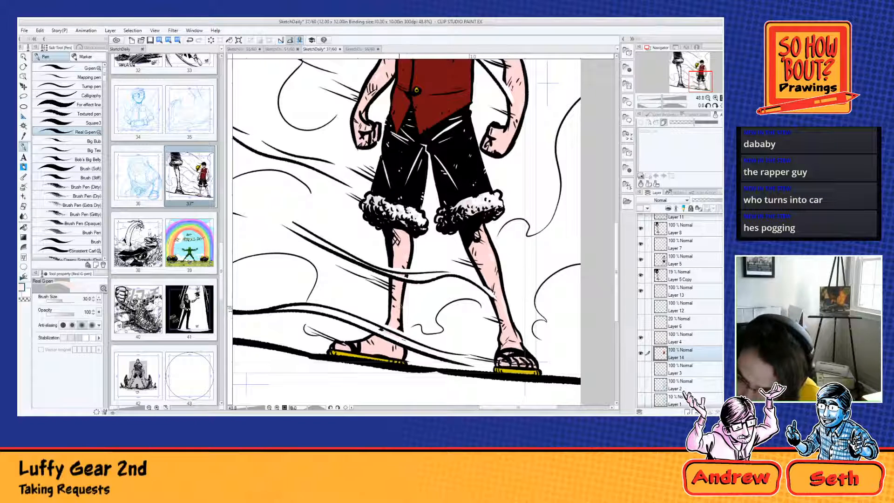
{"action": "double_click", "coordinate": [23, 288]}
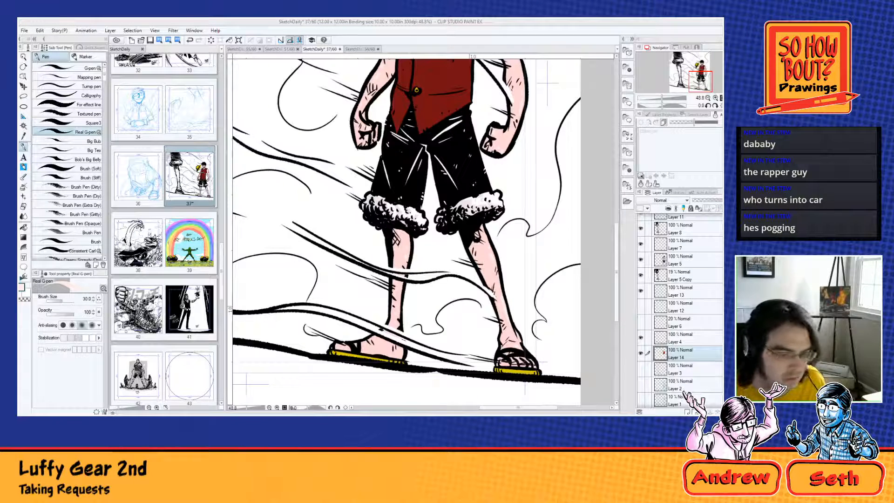
{"action": "left_click", "coordinate": [144, 305]}
{"action": "left_click", "coordinate": [27, 294]}
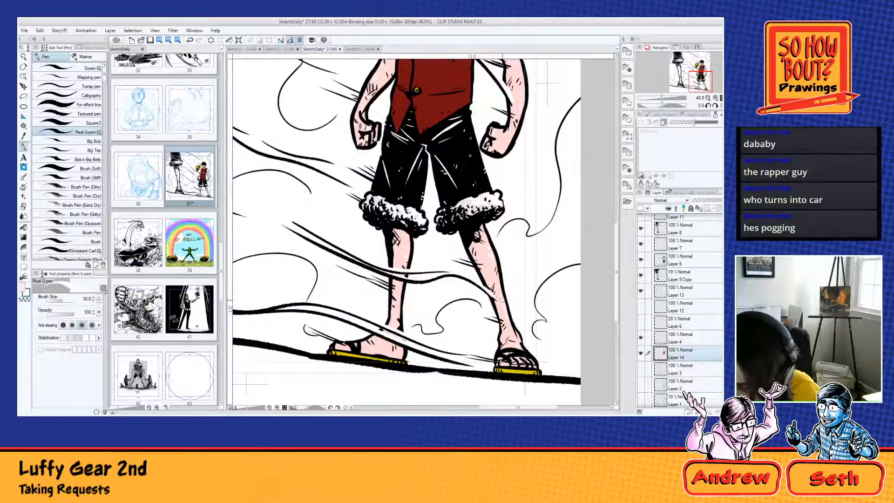
{"action": "scroll", "coordinate": [501, 303], "scroll_direction": "up", "scroll_amount": 4}
{"action": "left_click_drag", "start_coordinate": [497, 304], "coordinate": [492, 372]}
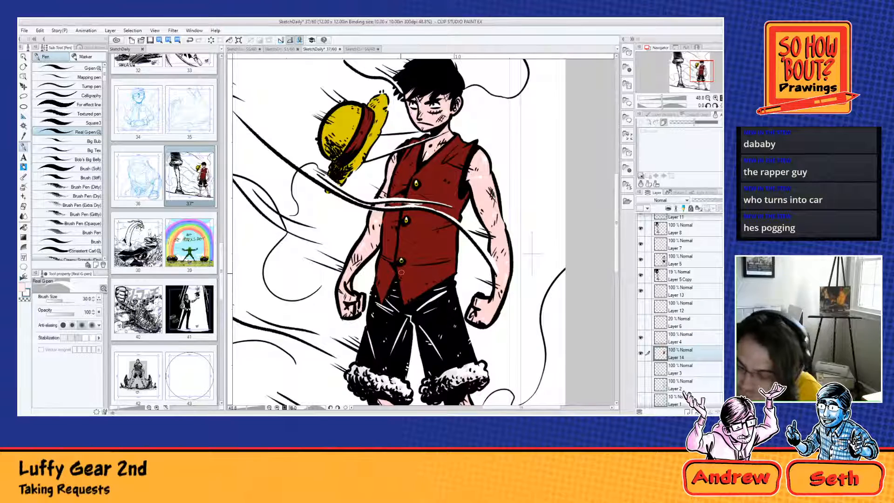
Step: Hide the flat colours on Layer 14, leaving only the black line art of the page showing
{"action": "scroll", "coordinate": [401, 271], "scroll_direction": "down", "scroll_amount": 4}
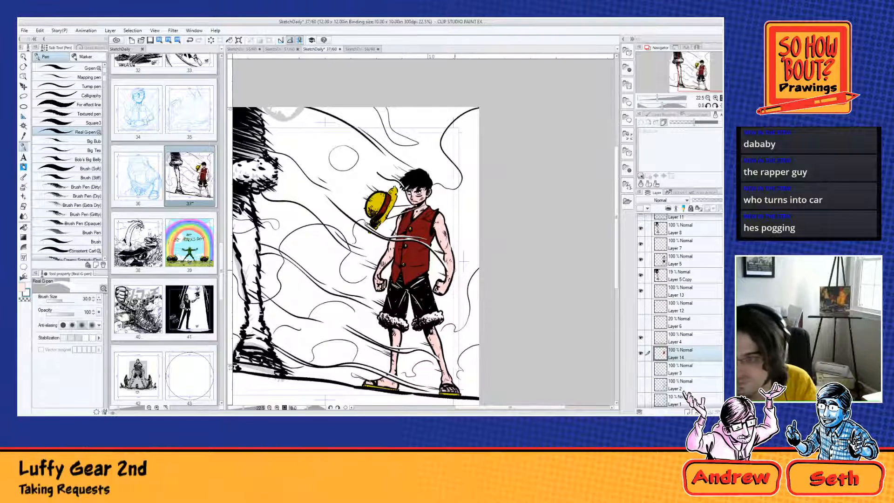
{"action": "scroll", "coordinate": [432, 264], "scroll_direction": "up", "scroll_amount": 2}
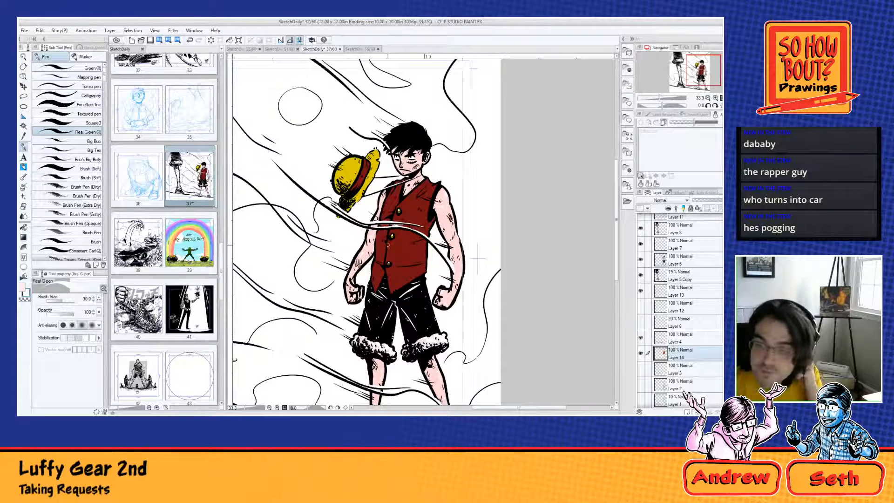
{"action": "scroll", "coordinate": [375, 192], "scroll_direction": "down", "scroll_amount": 2}
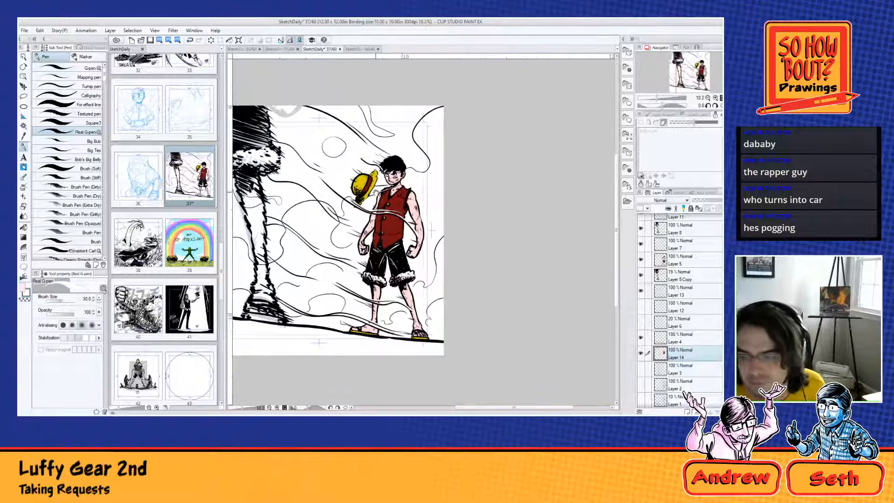
{"action": "left_click_drag", "start_coordinate": [376, 192], "coordinate": [453, 211]}
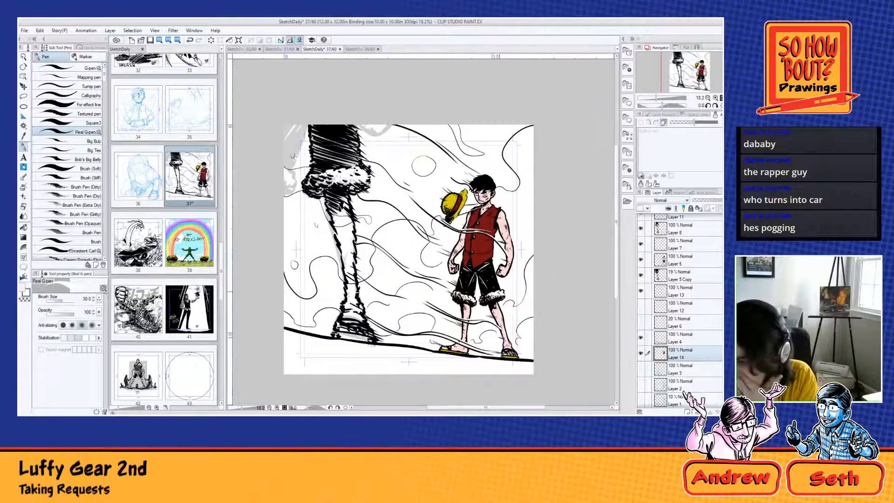
{"action": "left_click", "coordinate": [640, 352]}
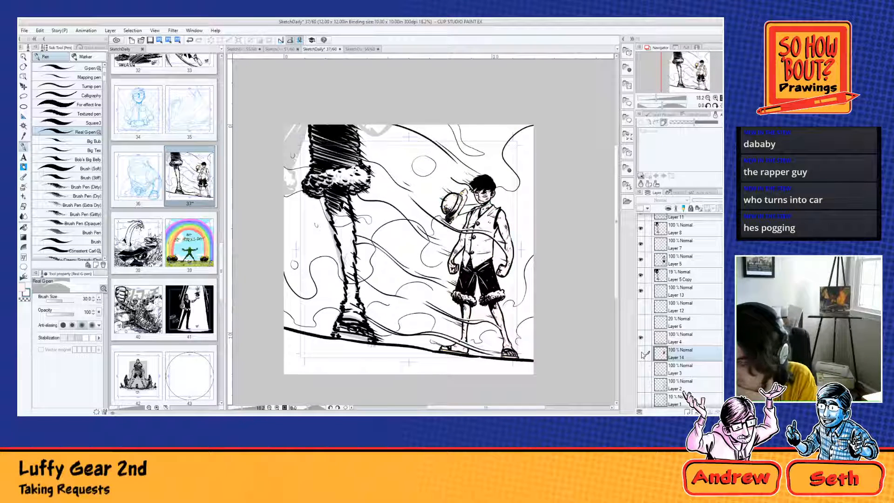
{"action": "scroll", "coordinate": [643, 355], "scroll_direction": "down", "scroll_amount": 1}
{"action": "scroll", "coordinate": [644, 358], "scroll_direction": "up", "scroll_amount": 4}
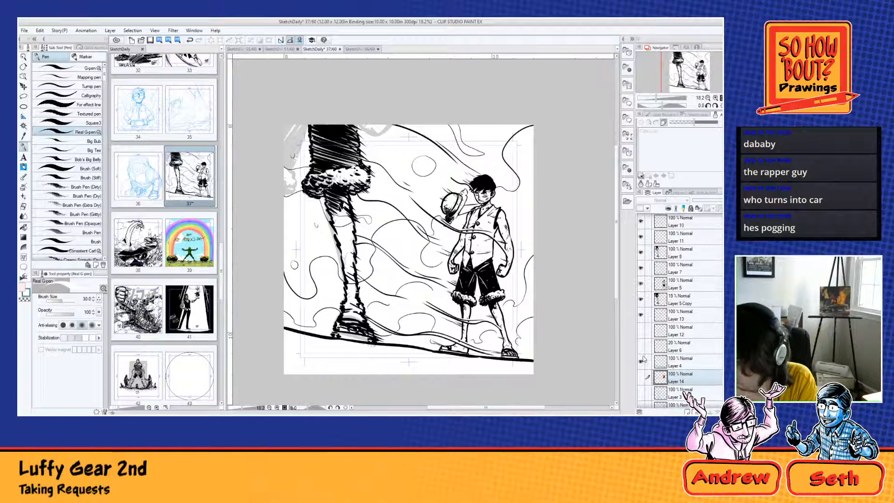
{"action": "scroll", "coordinate": [644, 358], "scroll_direction": "down", "scroll_amount": 3}
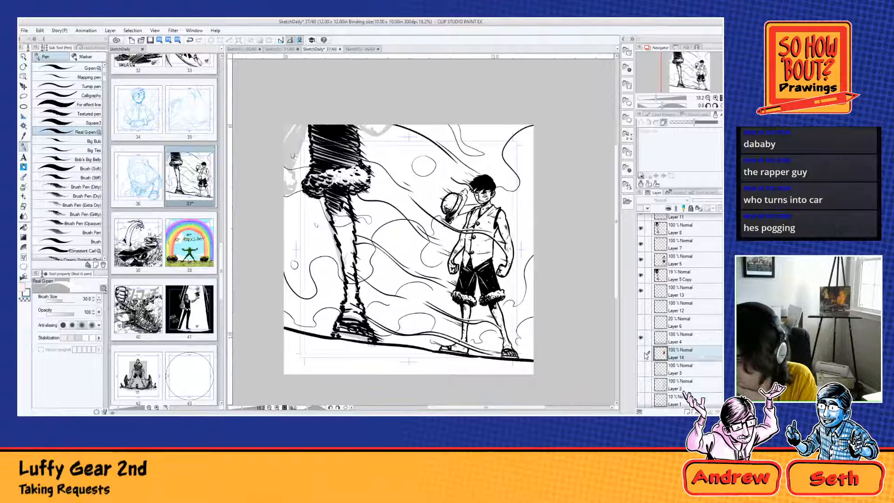
Step: Add a new raster layer above Layer 9 at the head of the layer stack
{"action": "scroll", "coordinate": [689, 251], "scroll_direction": "up", "scroll_amount": 3}
{"action": "left_click", "coordinate": [680, 227]}
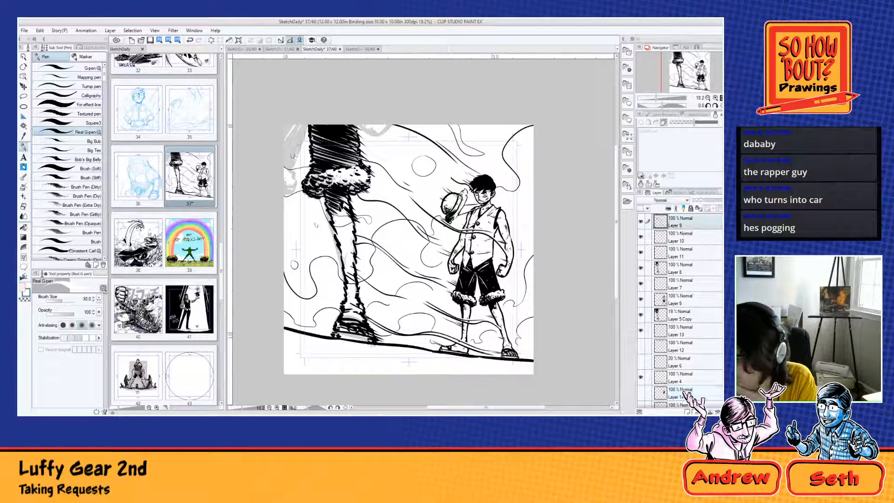
{"action": "left_click", "coordinate": [688, 410]}
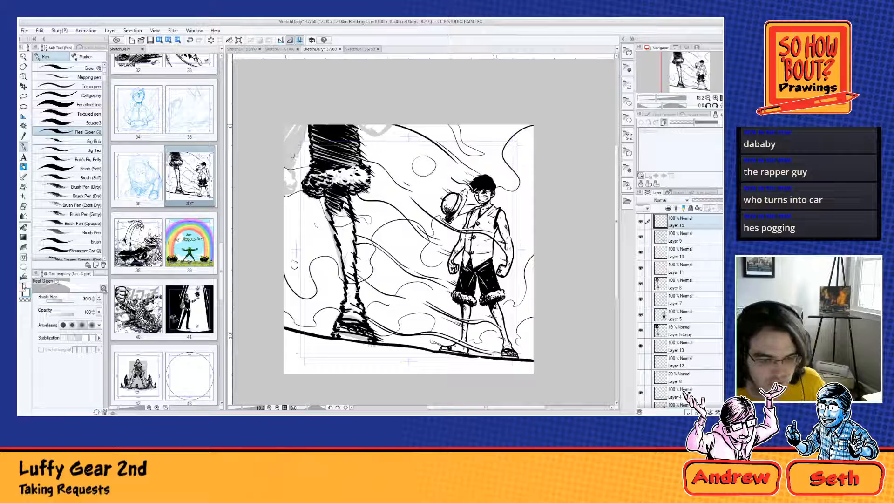
{"action": "left_click", "coordinate": [23, 286]}
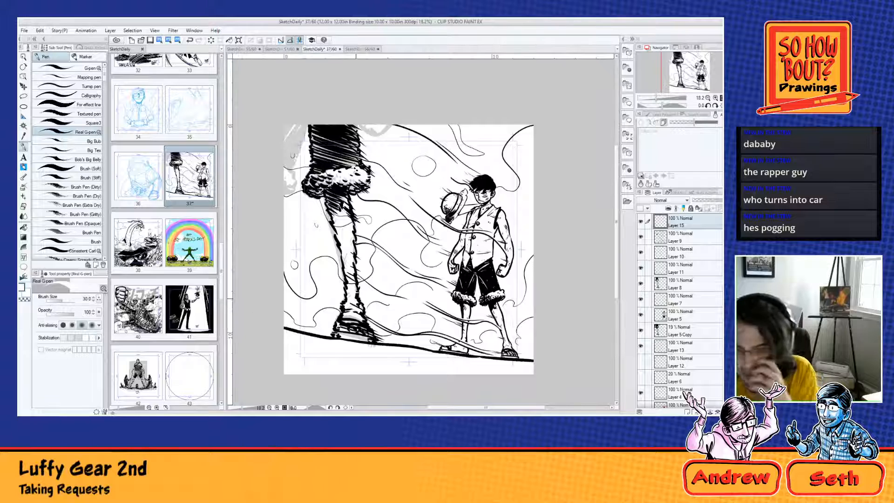
Step: Hide the faint grey Layer 5 Copy and make Layer 8 active
{"action": "left_click", "coordinate": [640, 331]}
{"action": "left_click", "coordinate": [675, 316]}
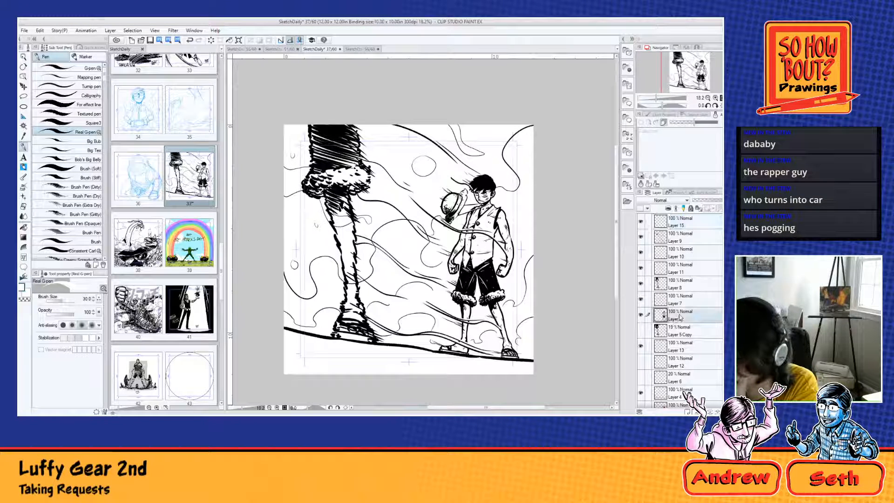
{"action": "left_click", "coordinate": [678, 283]}
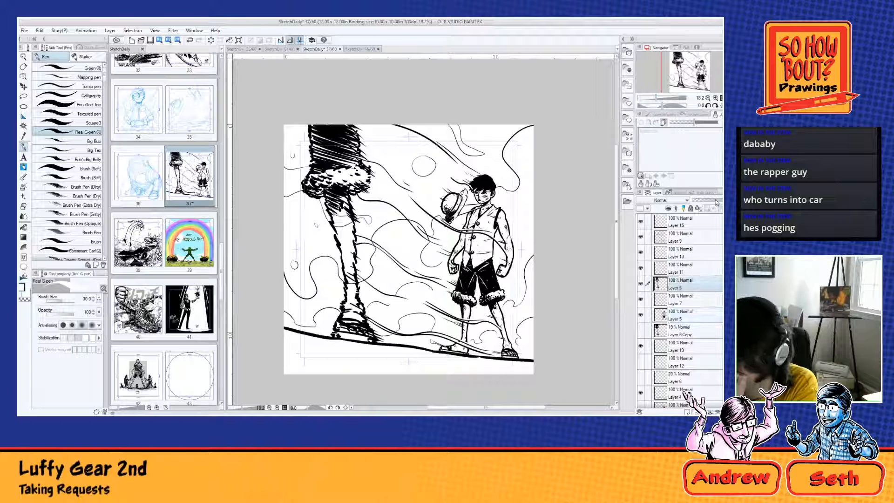
{"action": "mouse_move", "coordinate": [716, 203]}
{"action": "left_mouse_down"}
{"action": "mouse_move", "coordinate": [708, 204]}
{"action": "mouse_move", "coordinate": [727, 204]}
{"action": "left_mouse_up"}
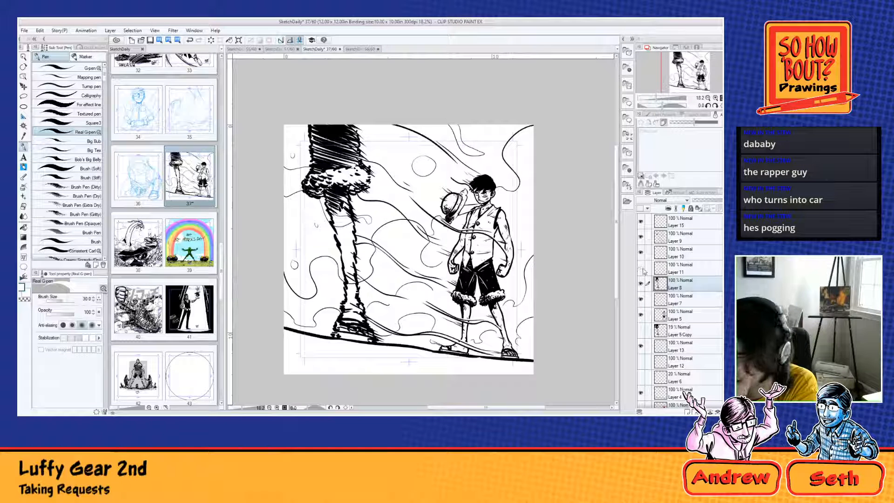
Step: Toggle the visibility of Layer 9 repeatedly to compare the drawing with and without its smoke lines
{"action": "left_click", "coordinate": [641, 237]}
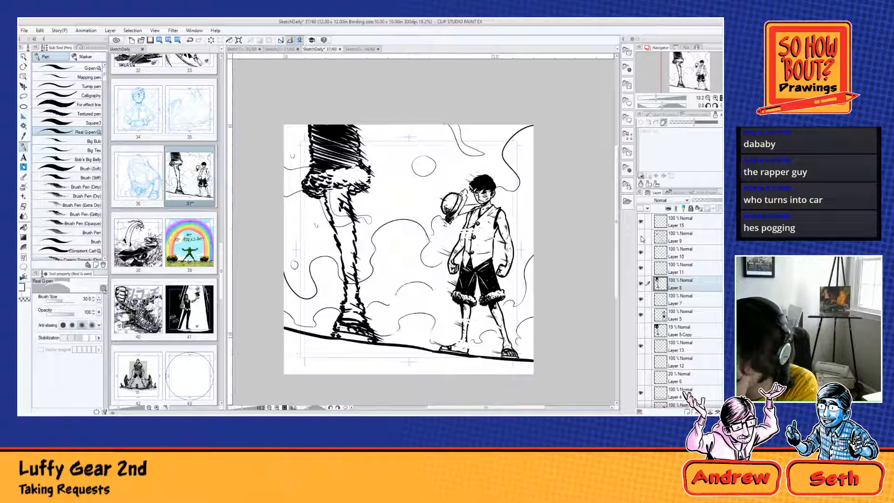
{"action": "left_click", "coordinate": [640, 237]}
{"action": "left_click", "coordinate": [641, 237]}
{"action": "left_click", "coordinate": [641, 238]}
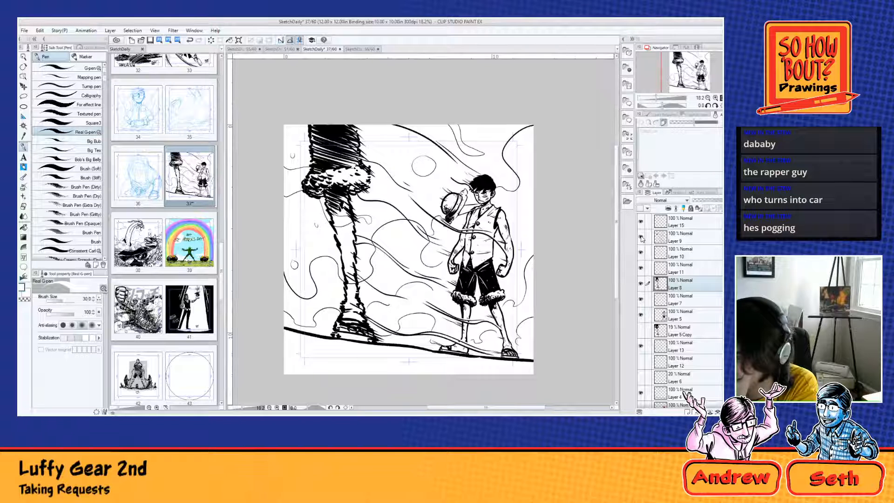
{"action": "left_click", "coordinate": [641, 237]}
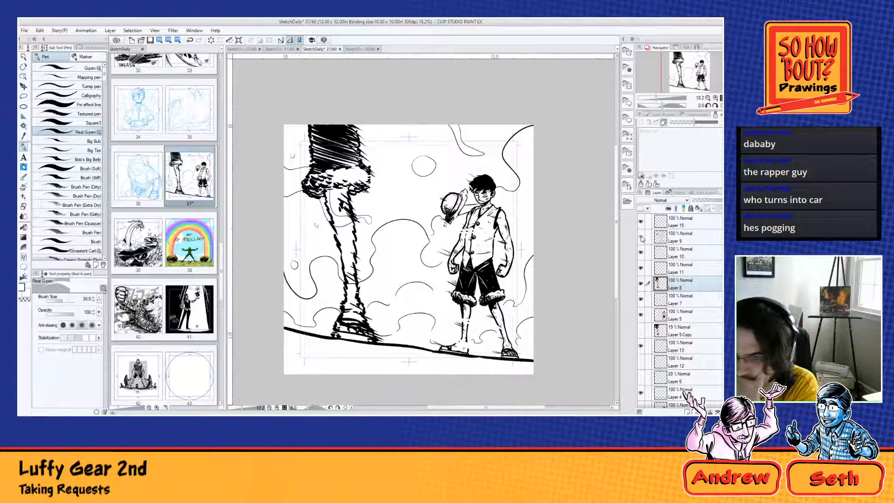
{"action": "left_click", "coordinate": [640, 237]}
{"action": "left_click", "coordinate": [641, 238]}
{"action": "left_click", "coordinate": [641, 237]}
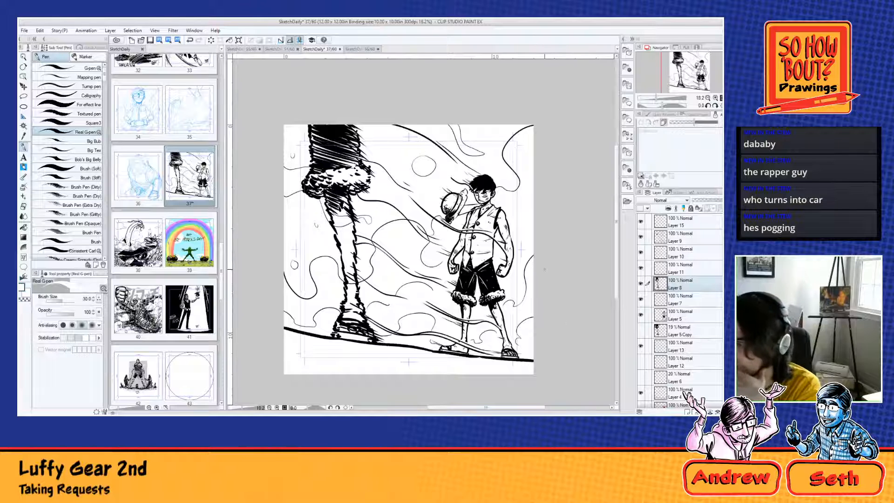
Step: Draw the artist's boxed signature with the year 2021 in black on Layer 15, below the ground line near the large foot
{"action": "left_click", "coordinate": [684, 221]}
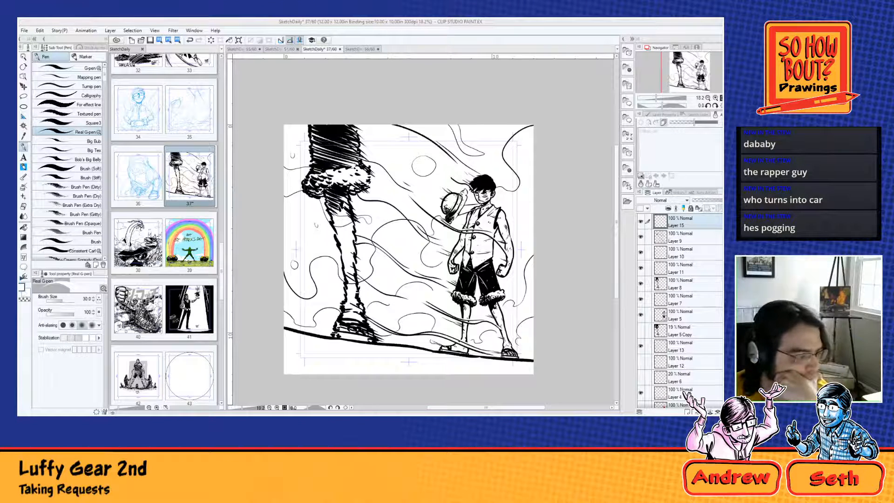
{"action": "key", "text": "x"}
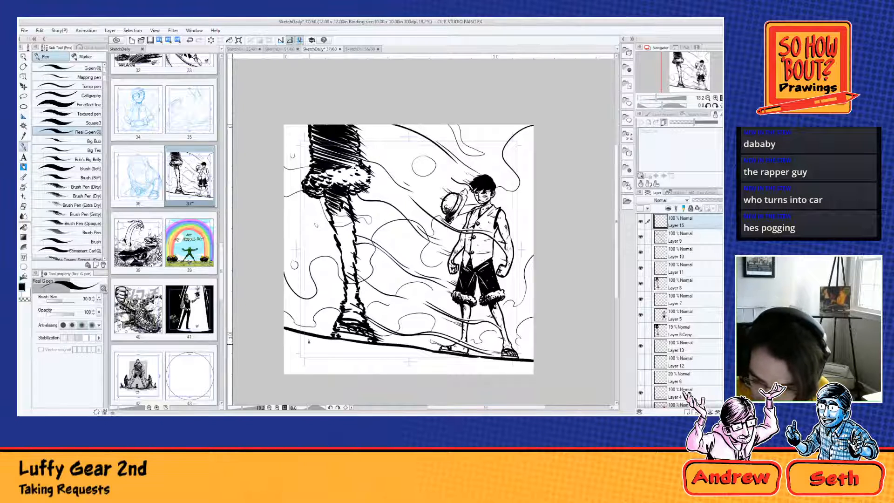
{"action": "left_click_drag", "start_coordinate": [309, 341], "coordinate": [316, 346]}
{"action": "mouse_move", "coordinate": [316, 346]}
{"action": "left_mouse_down"}
{"action": "mouse_move", "coordinate": [306, 348]}
{"action": "mouse_move", "coordinate": [328, 339]}
{"action": "mouse_move", "coordinate": [314, 354]}
{"action": "left_mouse_up"}
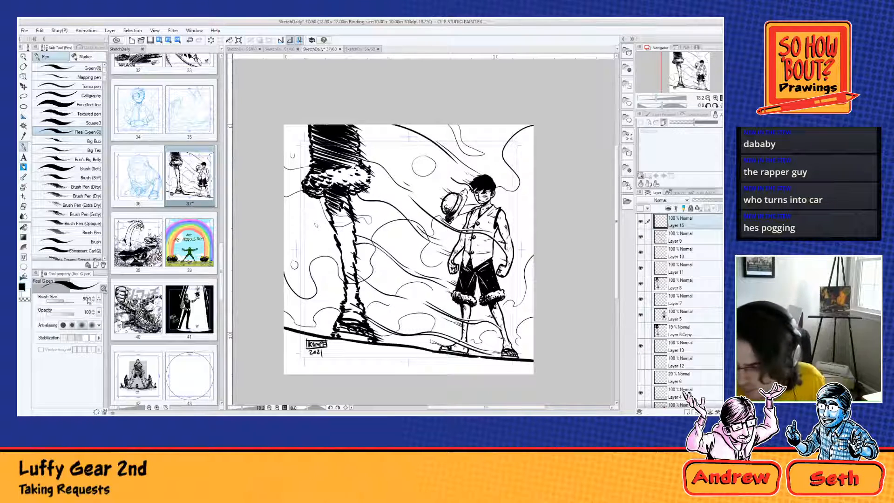
Step: Ink bold black crack lines below the ground line toward the small figure's feet on Layer 15, using the Real G-pen at size 100
{"action": "scroll", "coordinate": [474, 335], "scroll_direction": "down", "scroll_amount": 4}
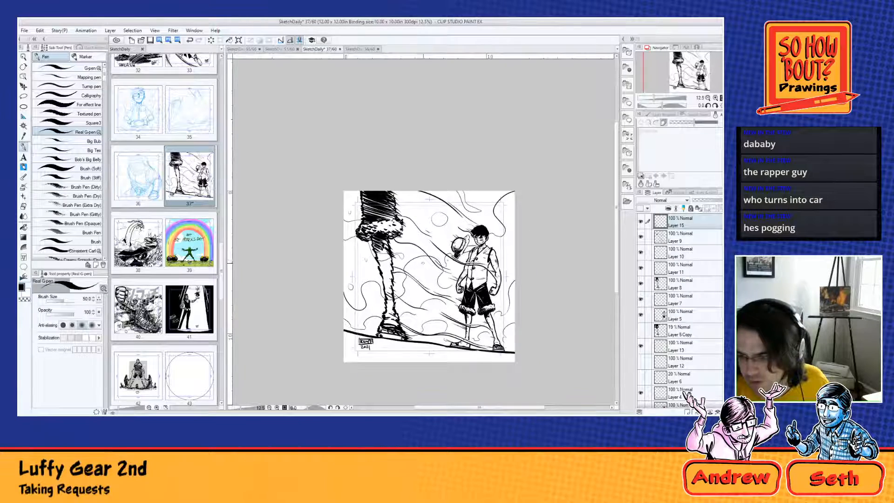
{"action": "key", "text": "r"}
{"action": "left_click_drag", "start_coordinate": [474, 335], "coordinate": [536, 208]}
{"action": "left_click_drag", "start_coordinate": [536, 208], "coordinate": [341, 164]}
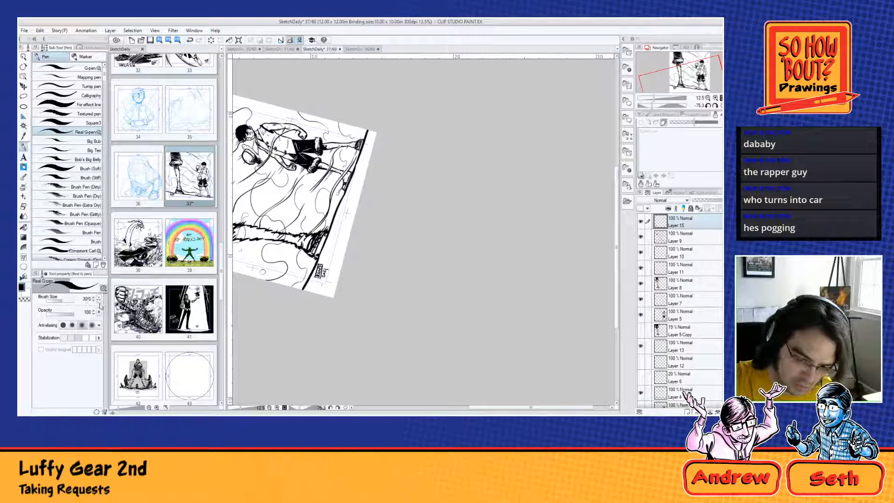
{"action": "left_click_drag", "start_coordinate": [356, 160], "coordinate": [338, 239]}
{"action": "left_click_drag", "start_coordinate": [348, 184], "coordinate": [329, 243]}
{"action": "left_click_drag", "start_coordinate": [350, 198], "coordinate": [340, 205]}
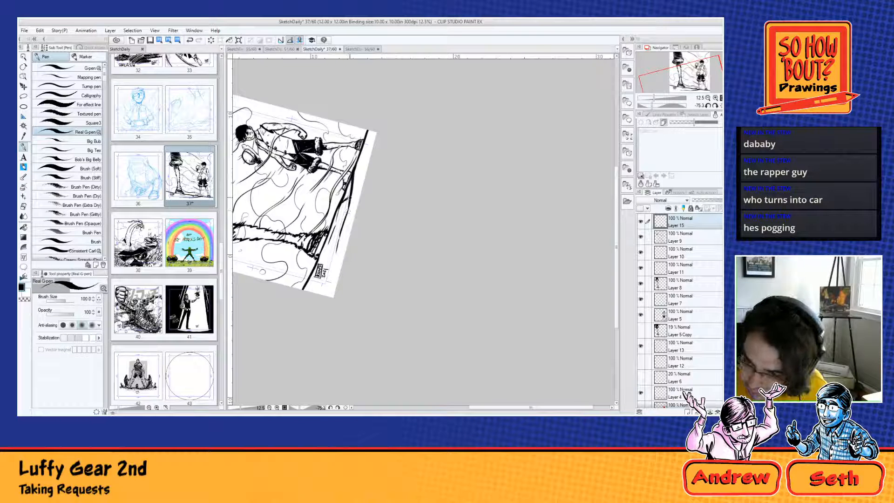
{"action": "mouse_move", "coordinate": [357, 159]}
{"action": "left_mouse_down"}
{"action": "mouse_move", "coordinate": [363, 196]}
{"action": "mouse_move", "coordinate": [367, 143]}
{"action": "mouse_move", "coordinate": [375, 141]}
{"action": "mouse_move", "coordinate": [358, 176]}
{"action": "left_mouse_up"}
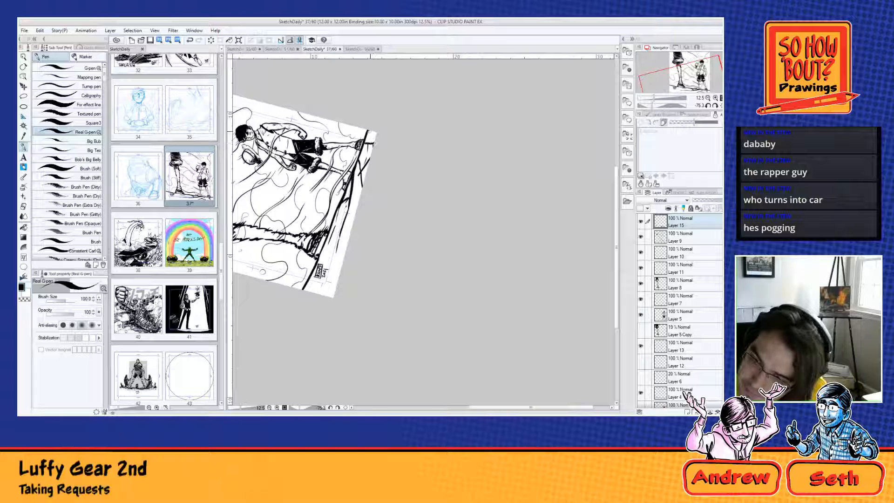
{"action": "left_click_drag", "start_coordinate": [368, 131], "coordinate": [373, 139]}
{"action": "left_click_drag", "start_coordinate": [350, 207], "coordinate": [359, 200]}
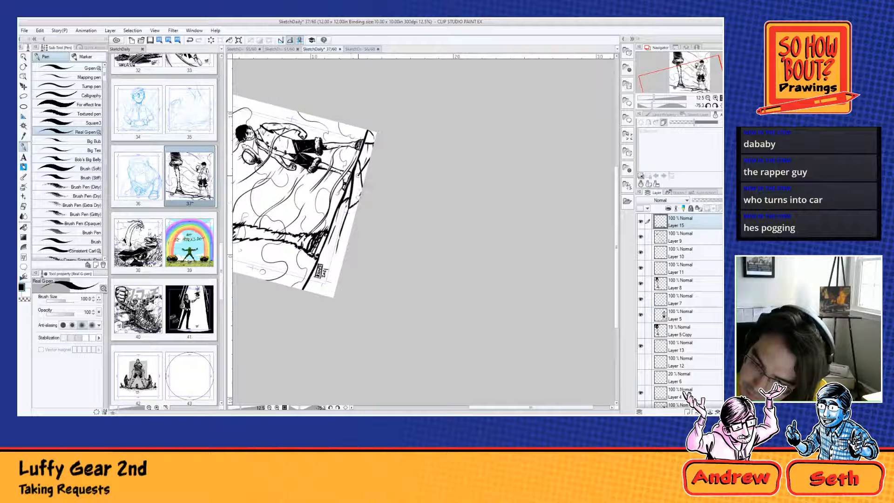
Step: Ink a heavy black crack in the ground corner below the signature and add small rubble marks along the page's lower edge
{"action": "mouse_move", "coordinate": [325, 255]}
{"action": "left_mouse_down"}
{"action": "mouse_move", "coordinate": [346, 252]}
{"action": "mouse_move", "coordinate": [315, 293]}
{"action": "mouse_move", "coordinate": [325, 293]}
{"action": "left_mouse_up"}
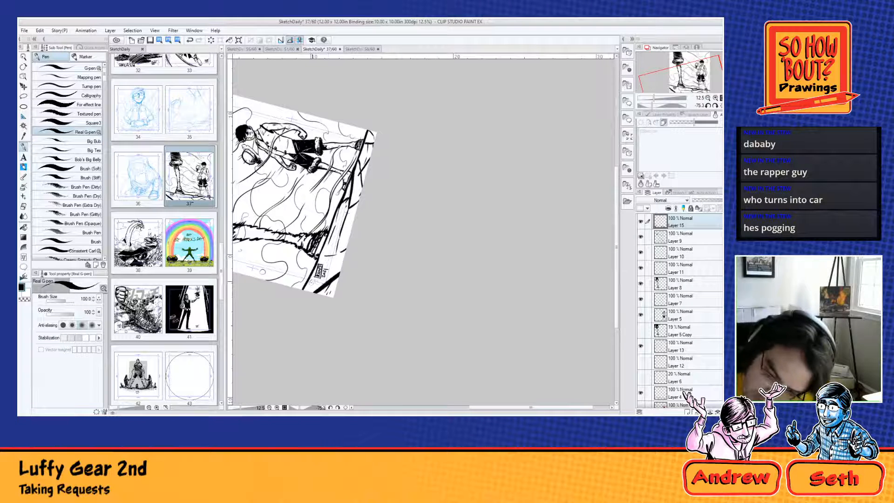
{"action": "left_click", "coordinate": [344, 244]}
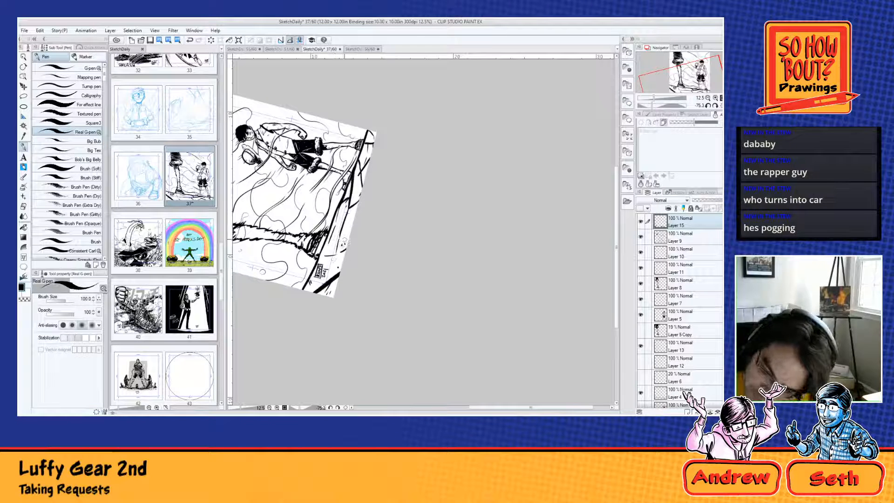
{"action": "left_click", "coordinate": [342, 249]}
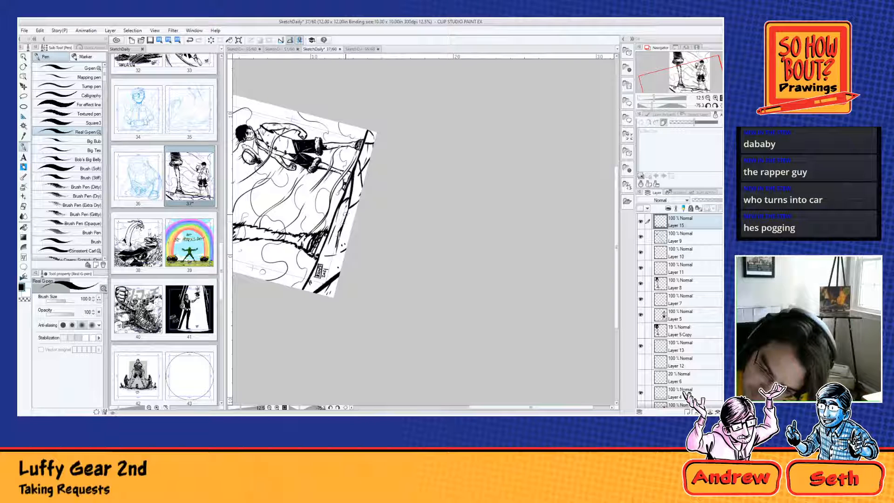
{"action": "left_click_drag", "start_coordinate": [346, 214], "coordinate": [343, 219]}
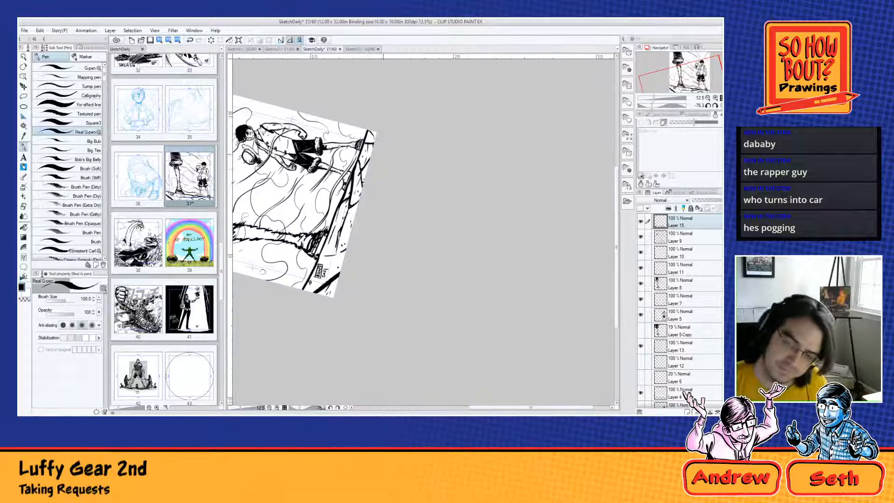
Step: Return the canvas to its upright orientation and examine the whole drawing with its cracked ground
{"action": "scroll", "coordinate": [379, 147], "scroll_direction": "down", "scroll_amount": 1}
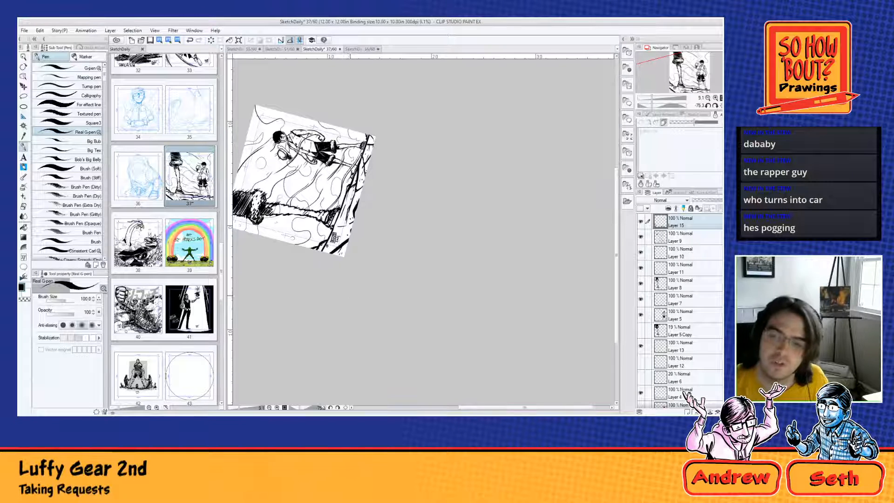
{"action": "scroll", "coordinate": [346, 301], "scroll_direction": "down", "scroll_amount": 1}
{"action": "key", "text": "r"}
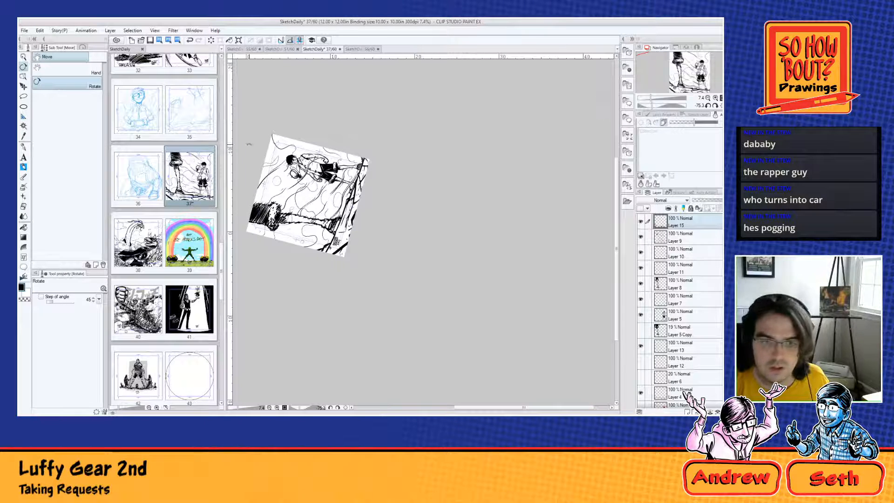
{"action": "left_click_drag", "start_coordinate": [516, 202], "coordinate": [501, 310]}
{"action": "left_click_drag", "start_coordinate": [471, 221], "coordinate": [463, 338]}
{"action": "scroll", "coordinate": [434, 175], "scroll_direction": "up", "scroll_amount": 3}
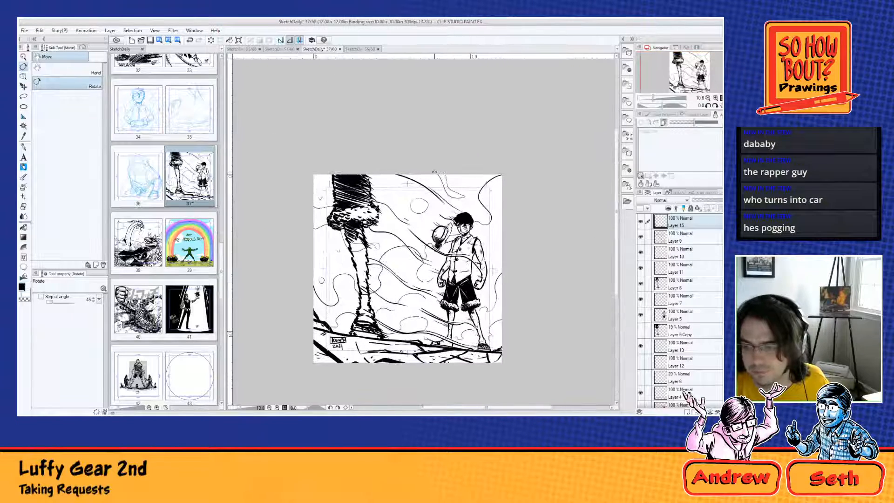
{"action": "scroll", "coordinate": [397, 278], "scroll_direction": "up", "scroll_amount": 1}
{"action": "scroll", "coordinate": [386, 296], "scroll_direction": "up", "scroll_amount": 3}
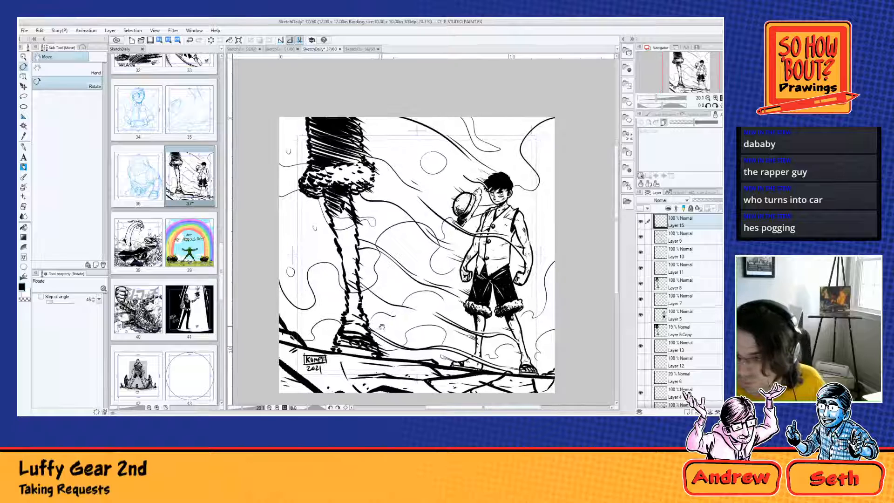